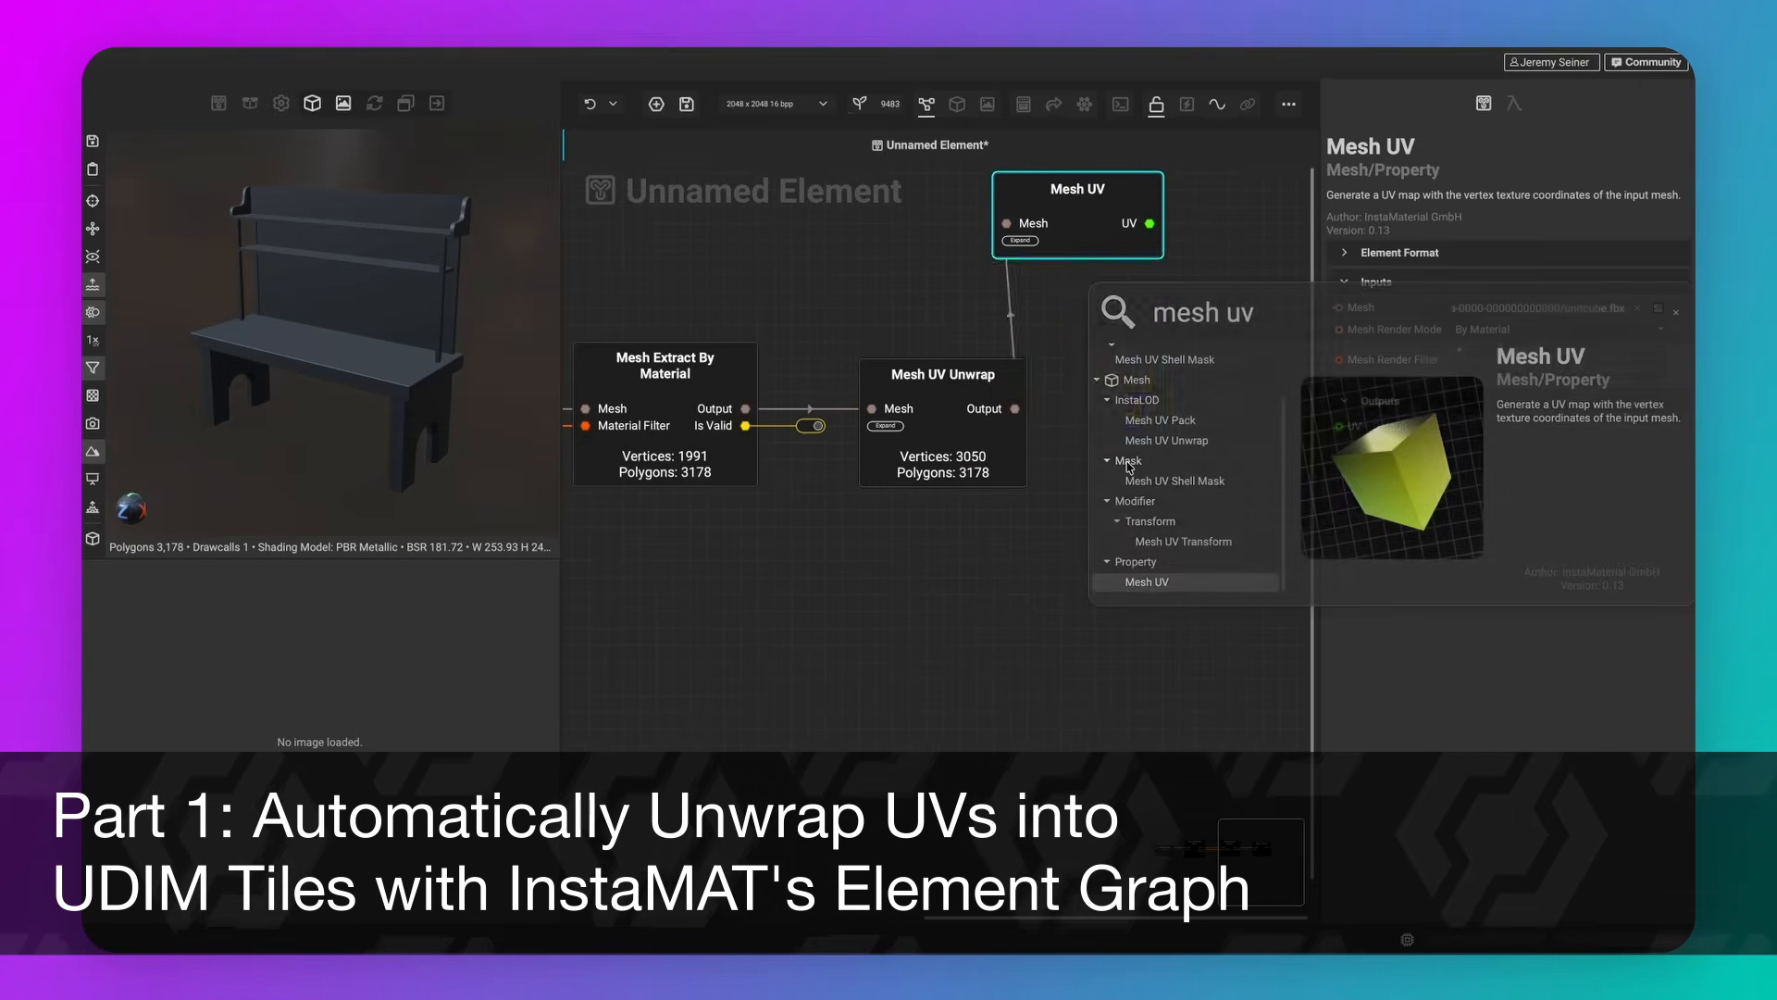
- Add a Mesh UV node fed by the Mesh UV Unwrap output
key("Return")
left_click_drag(1069, 341, 1131, 574)
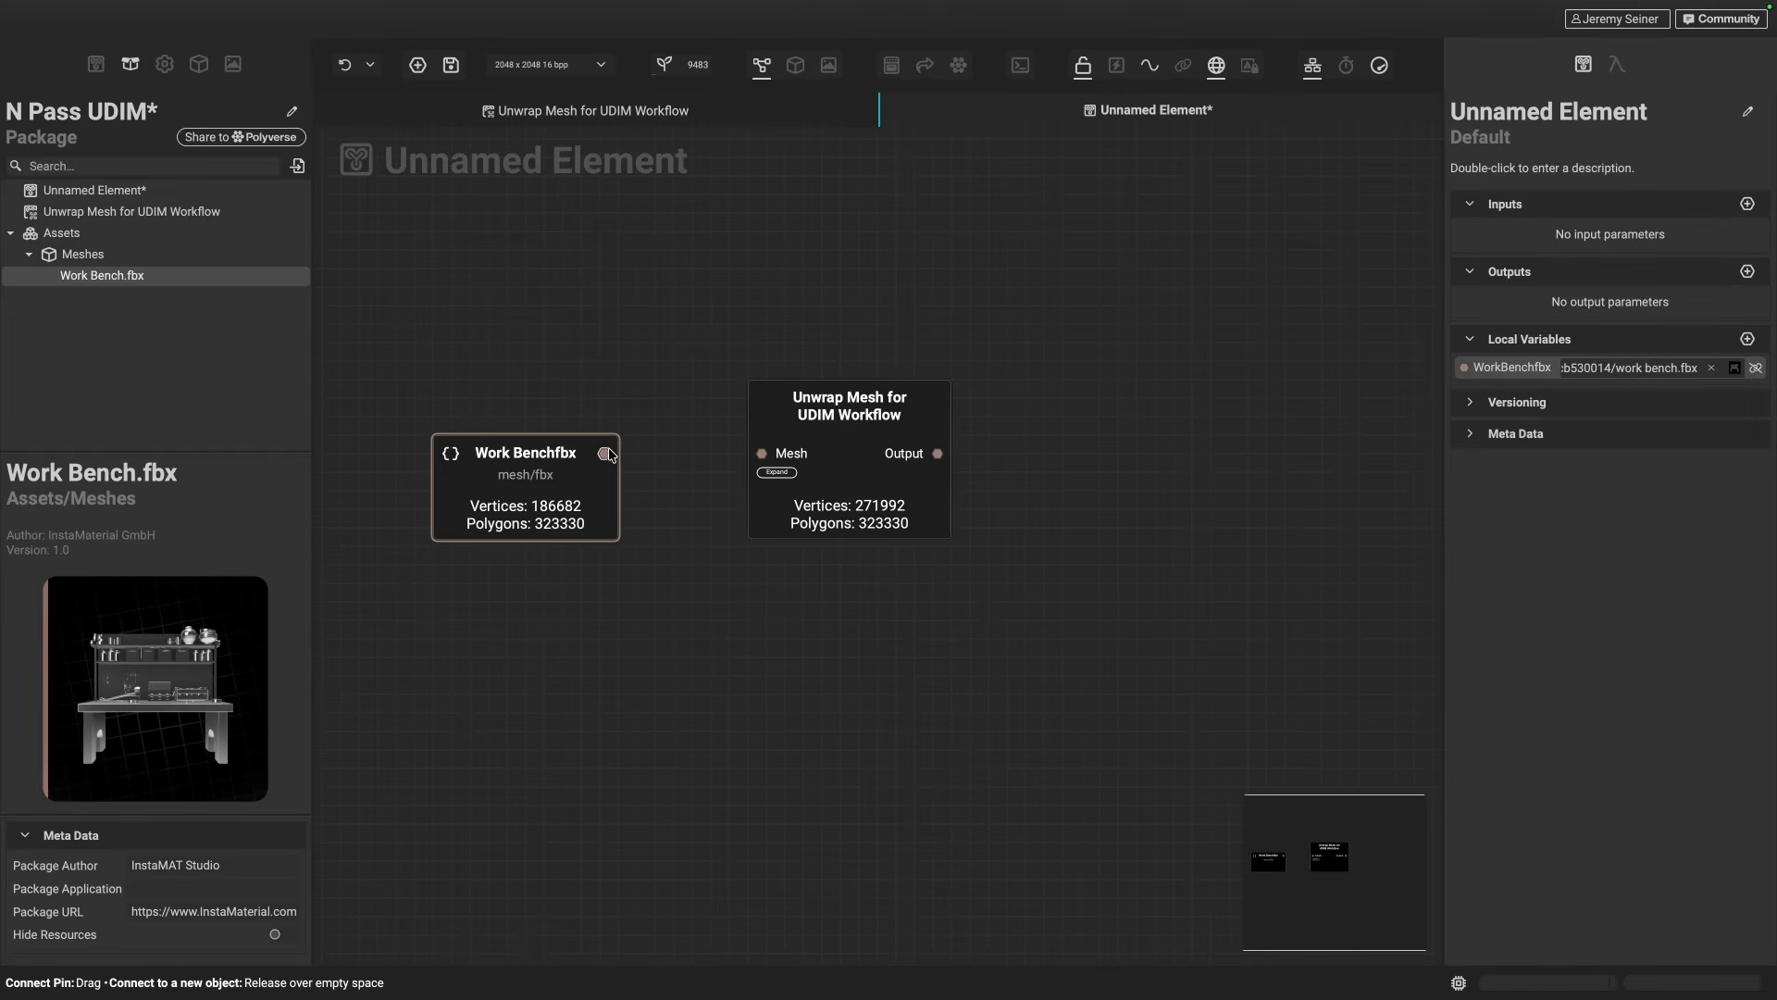
- Connect the Work Benchfbx mesh to the Mesh input of the Unwrap Mesh for UDIM Workflow node
left_click_drag(604, 453, 748, 460)
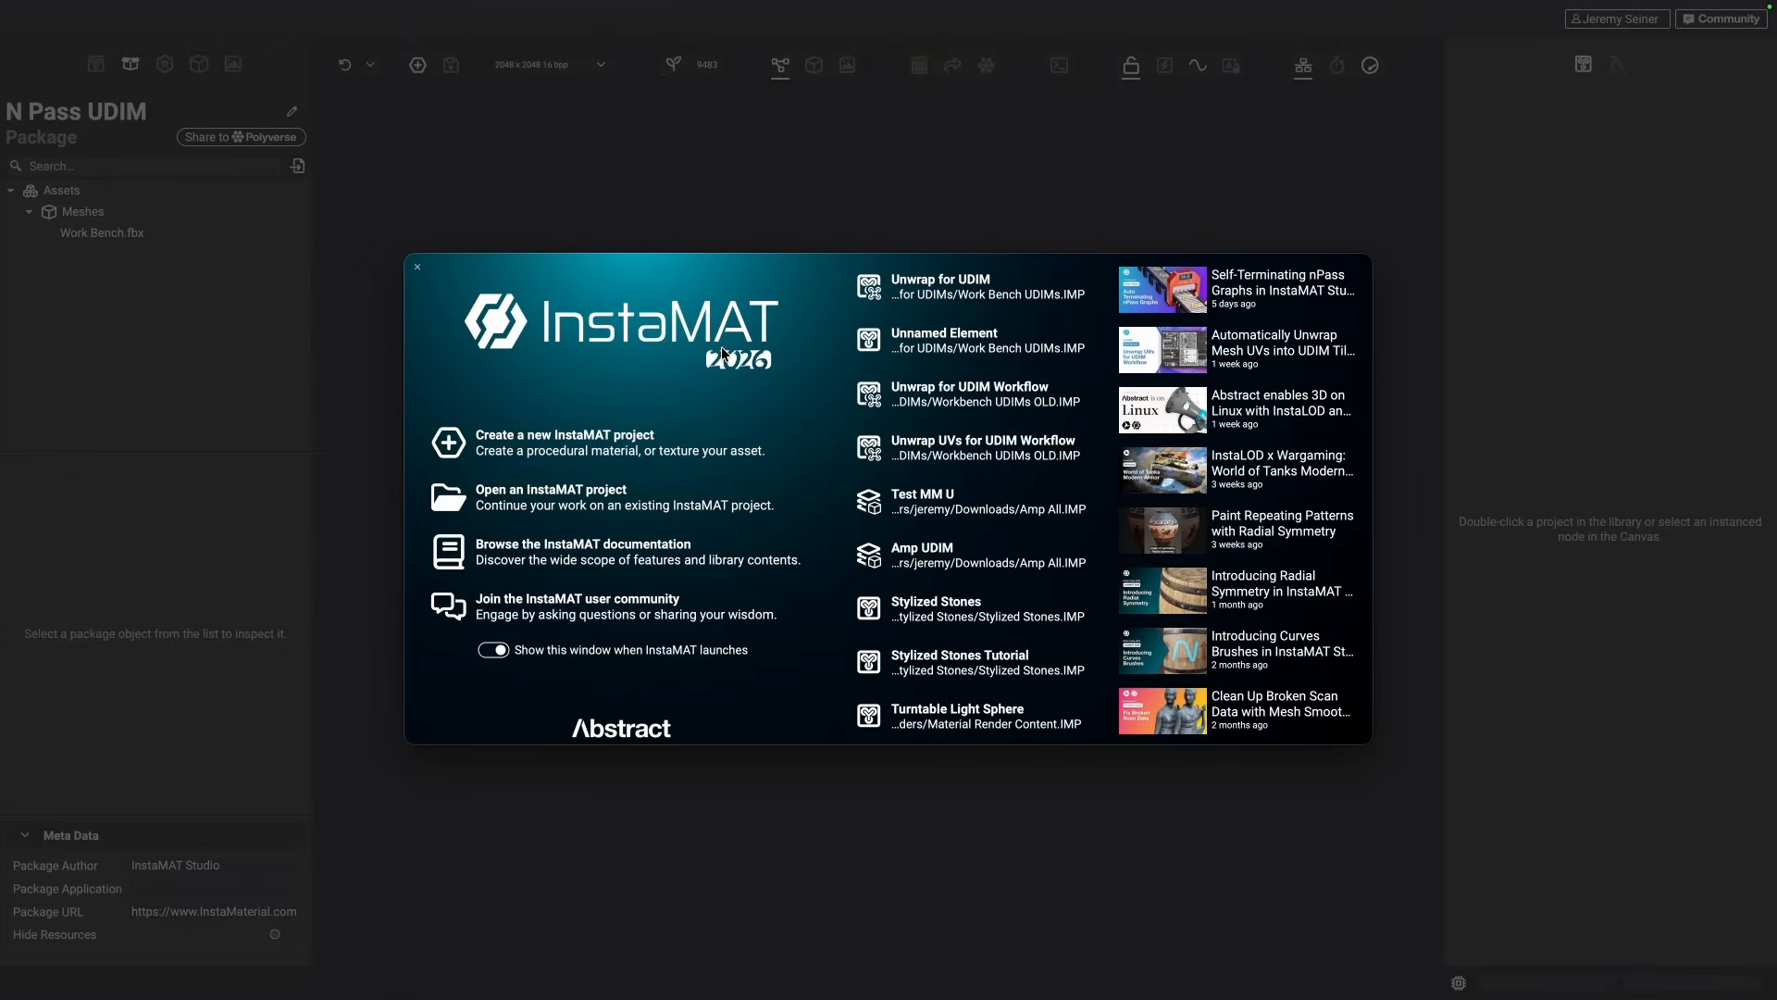
- Create a new nPass Element Graph project without a template
left_click(634, 458)
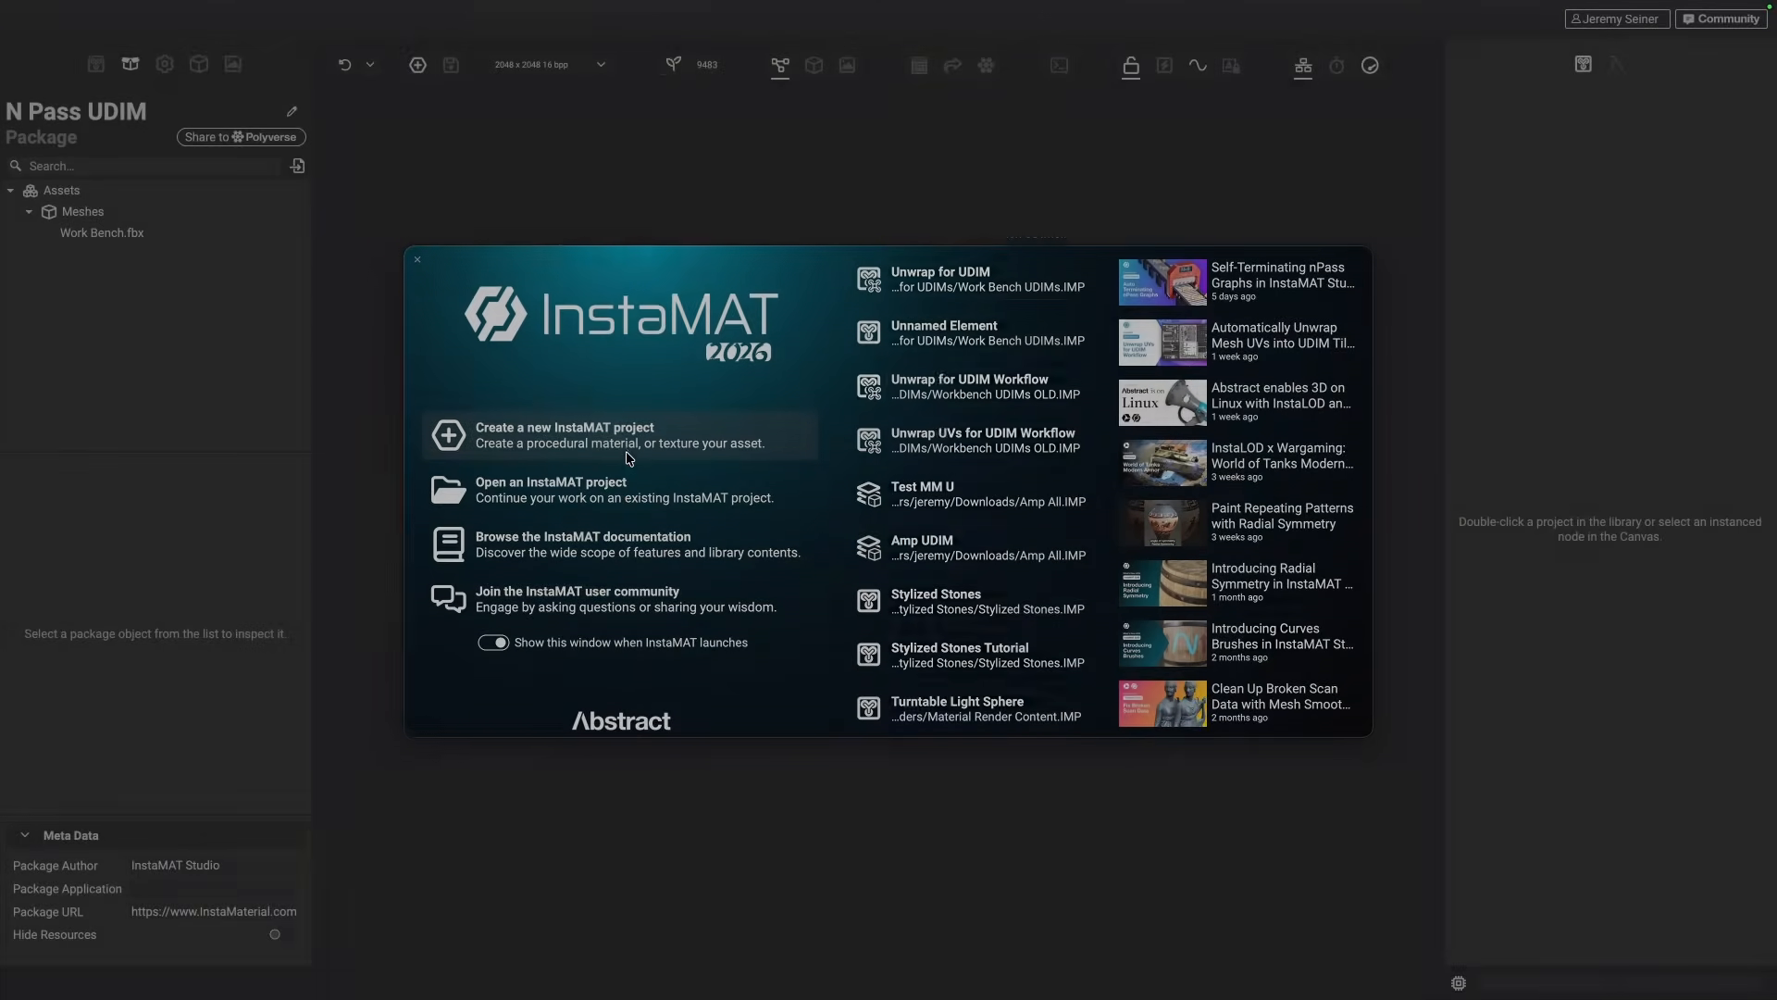
left_click(619, 557)
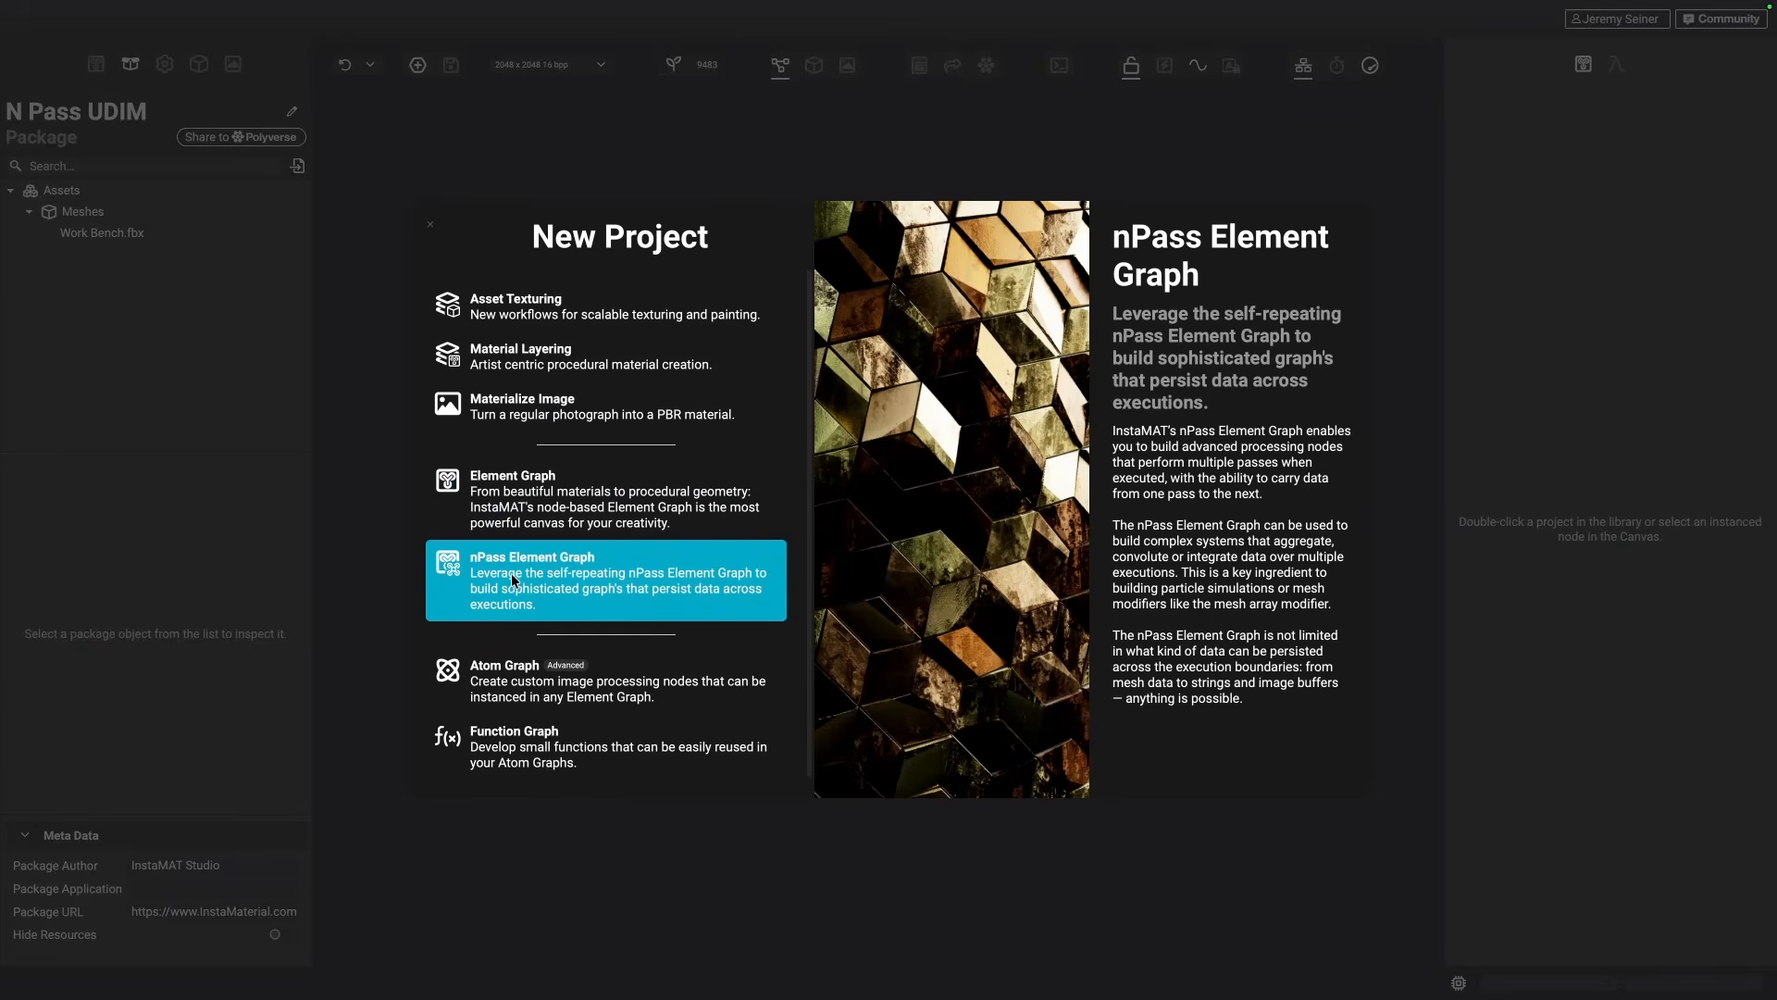
double_click(559, 578)
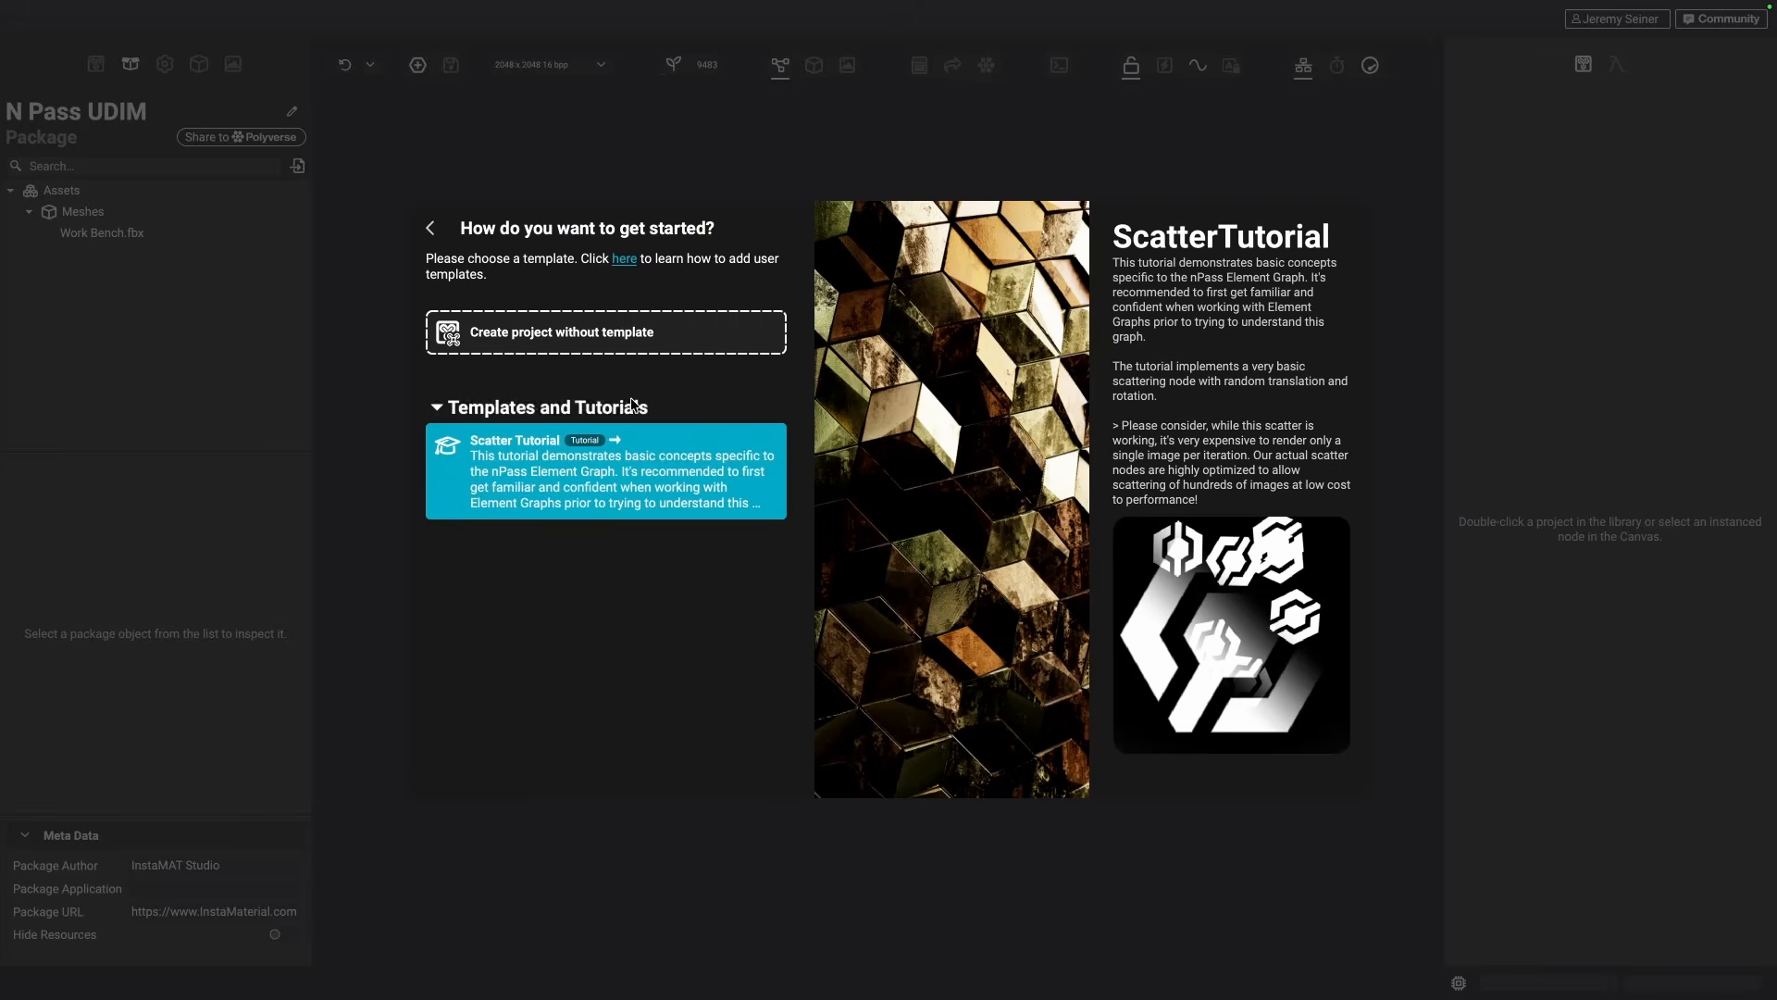
left_click(544, 337)
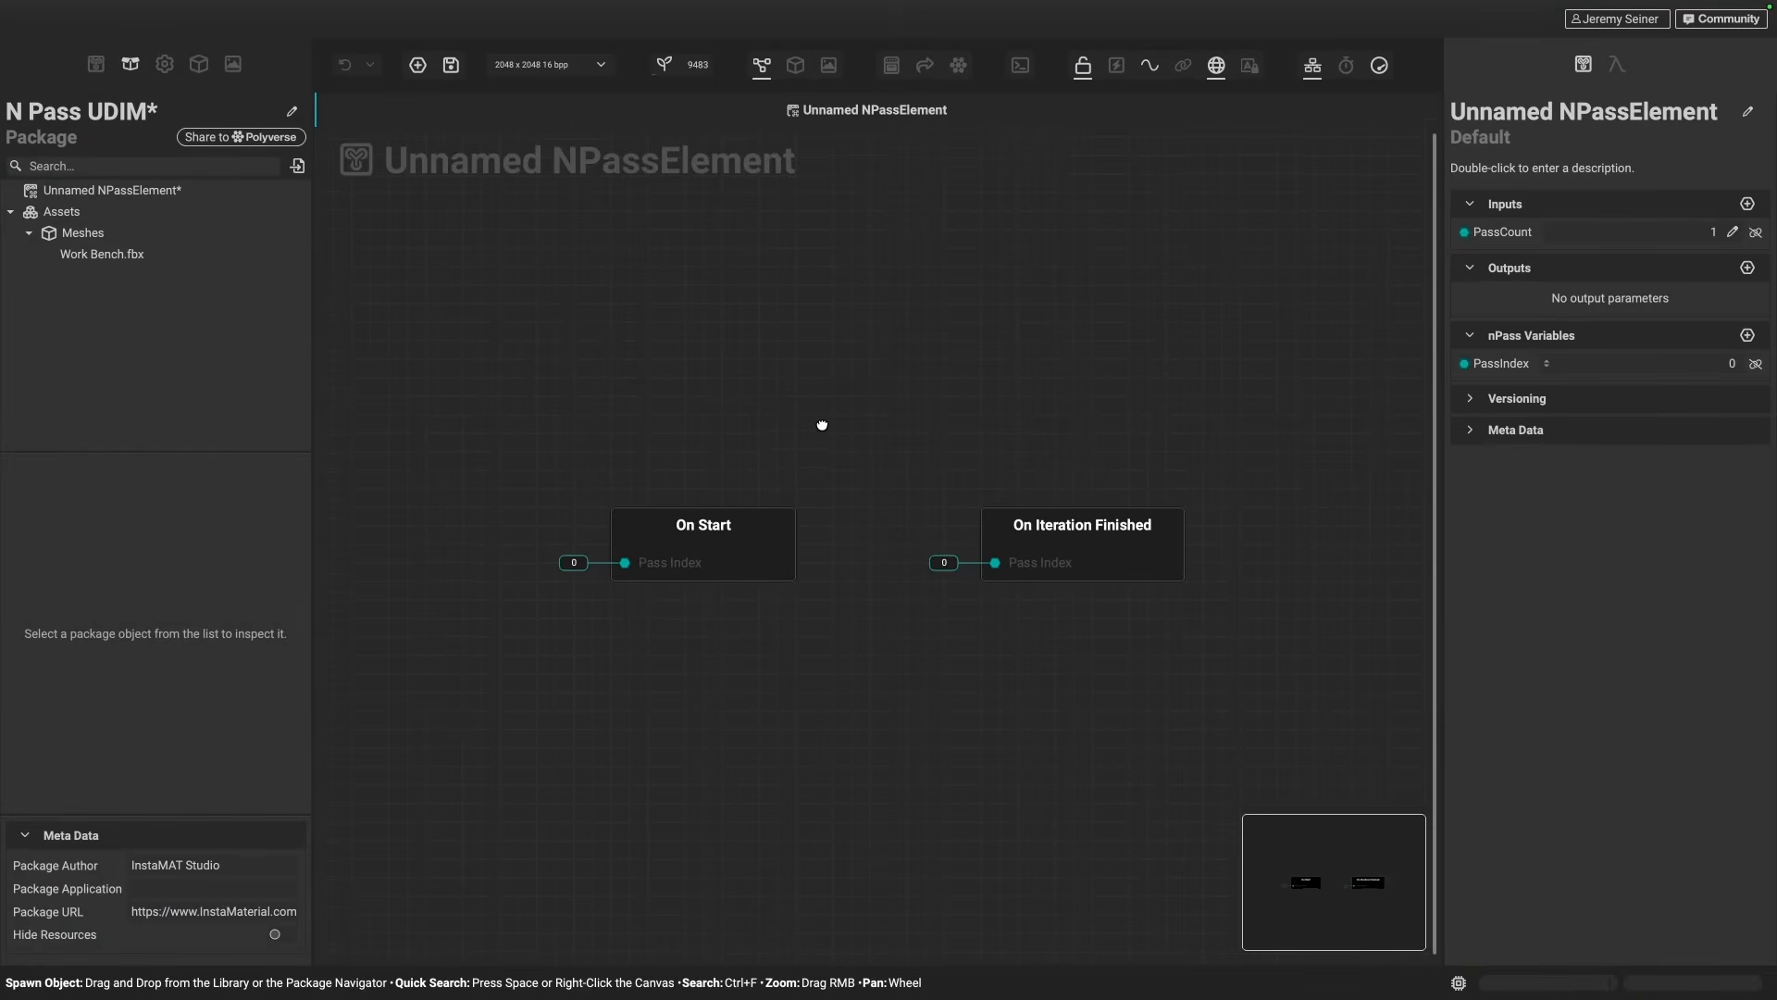
- Place the Work Bench.fbx mesh below the On Start node as an nPass variable and preview it in 3D
middle_click_drag(822, 425, 816, 283)
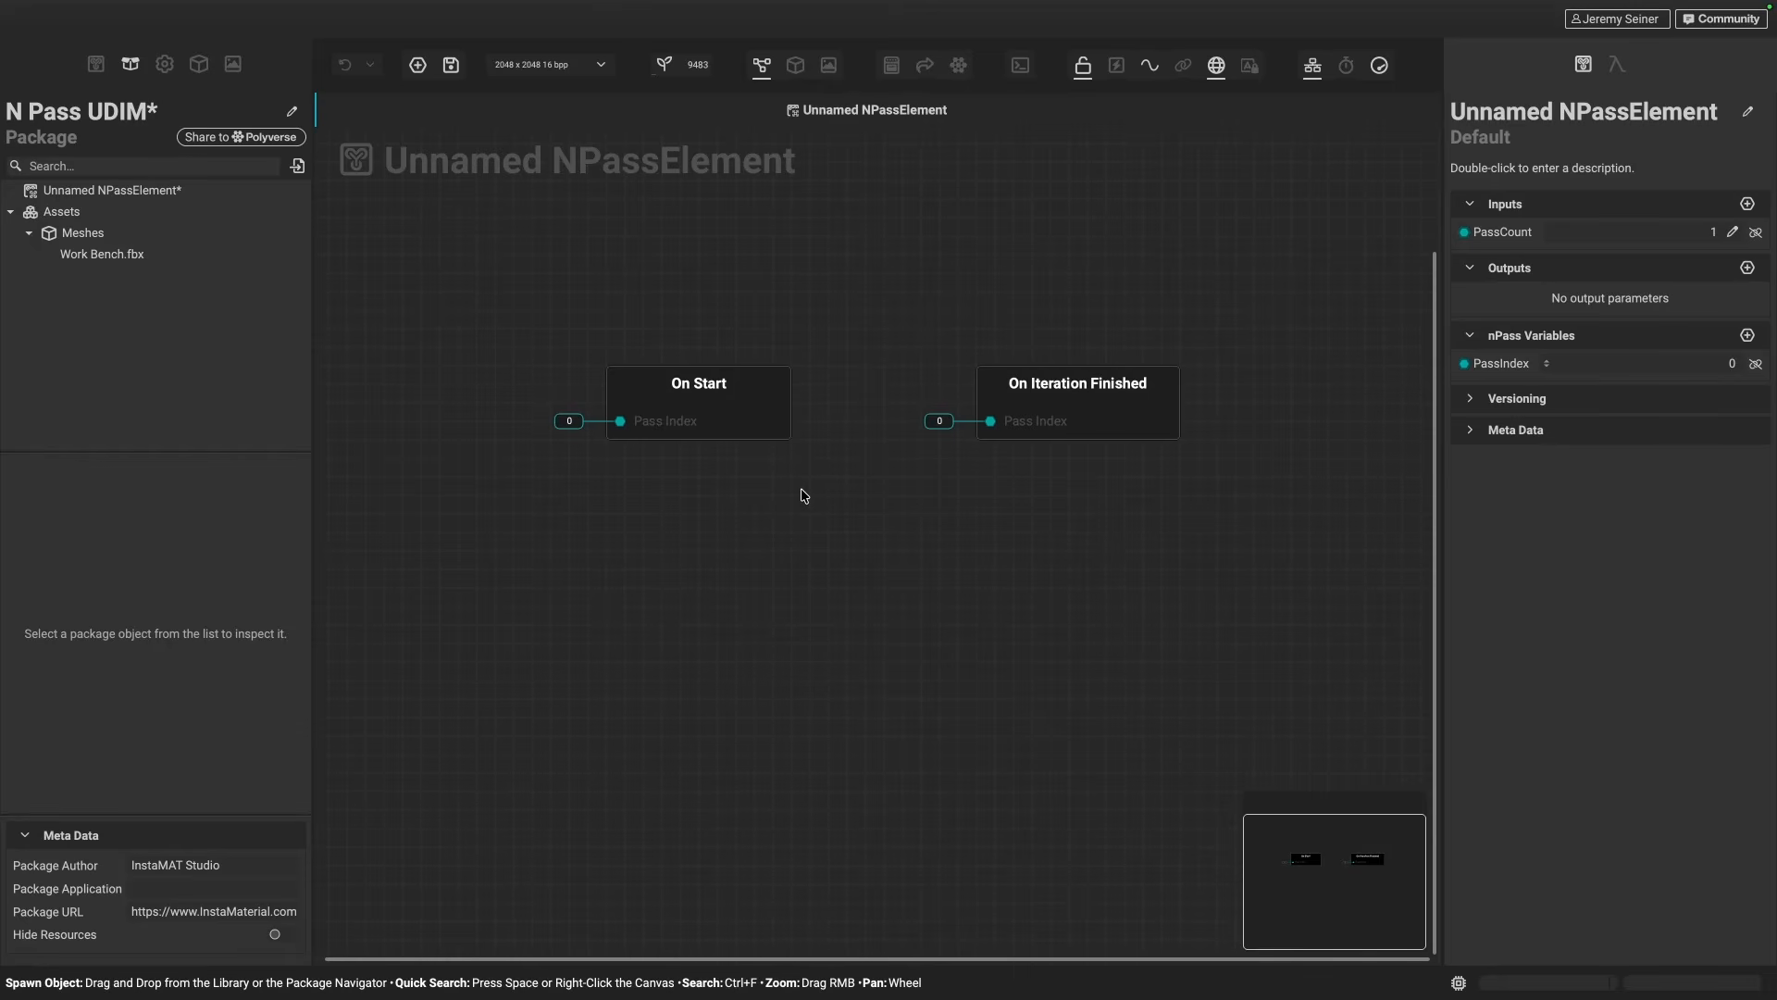
middle_click_drag(718, 593, 710, 571)
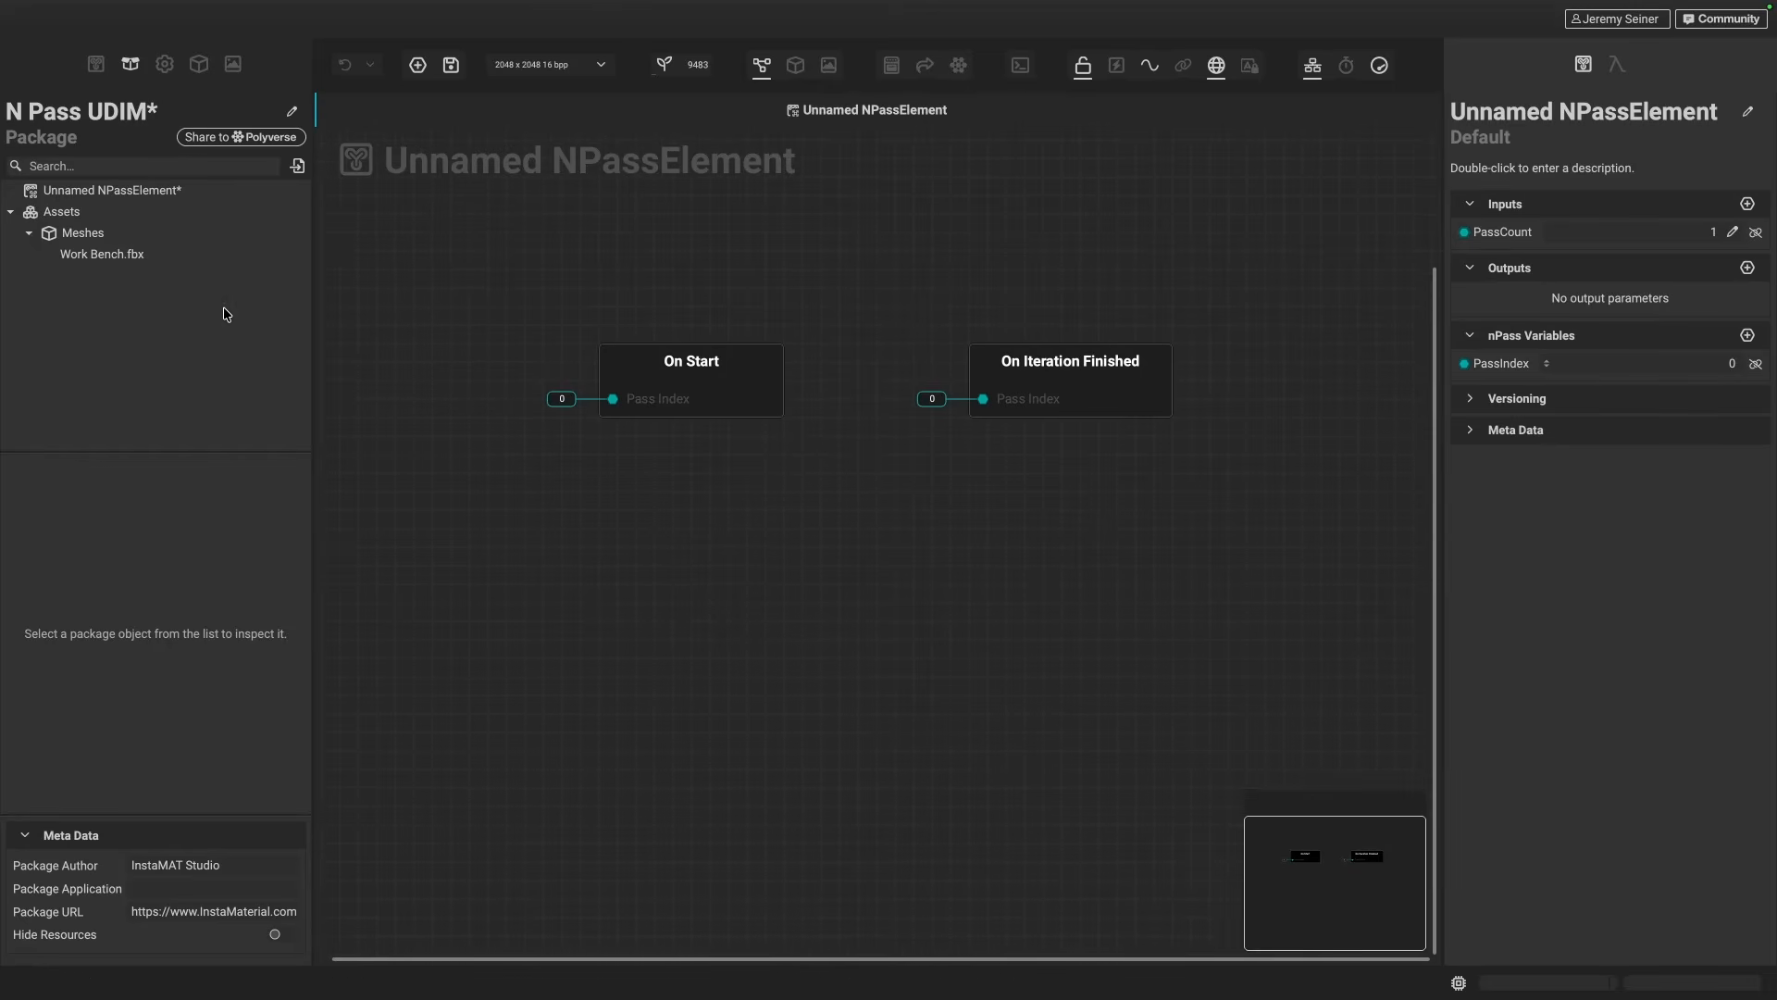
left_click_drag(93, 256, 473, 604)
left_click(620, 560)
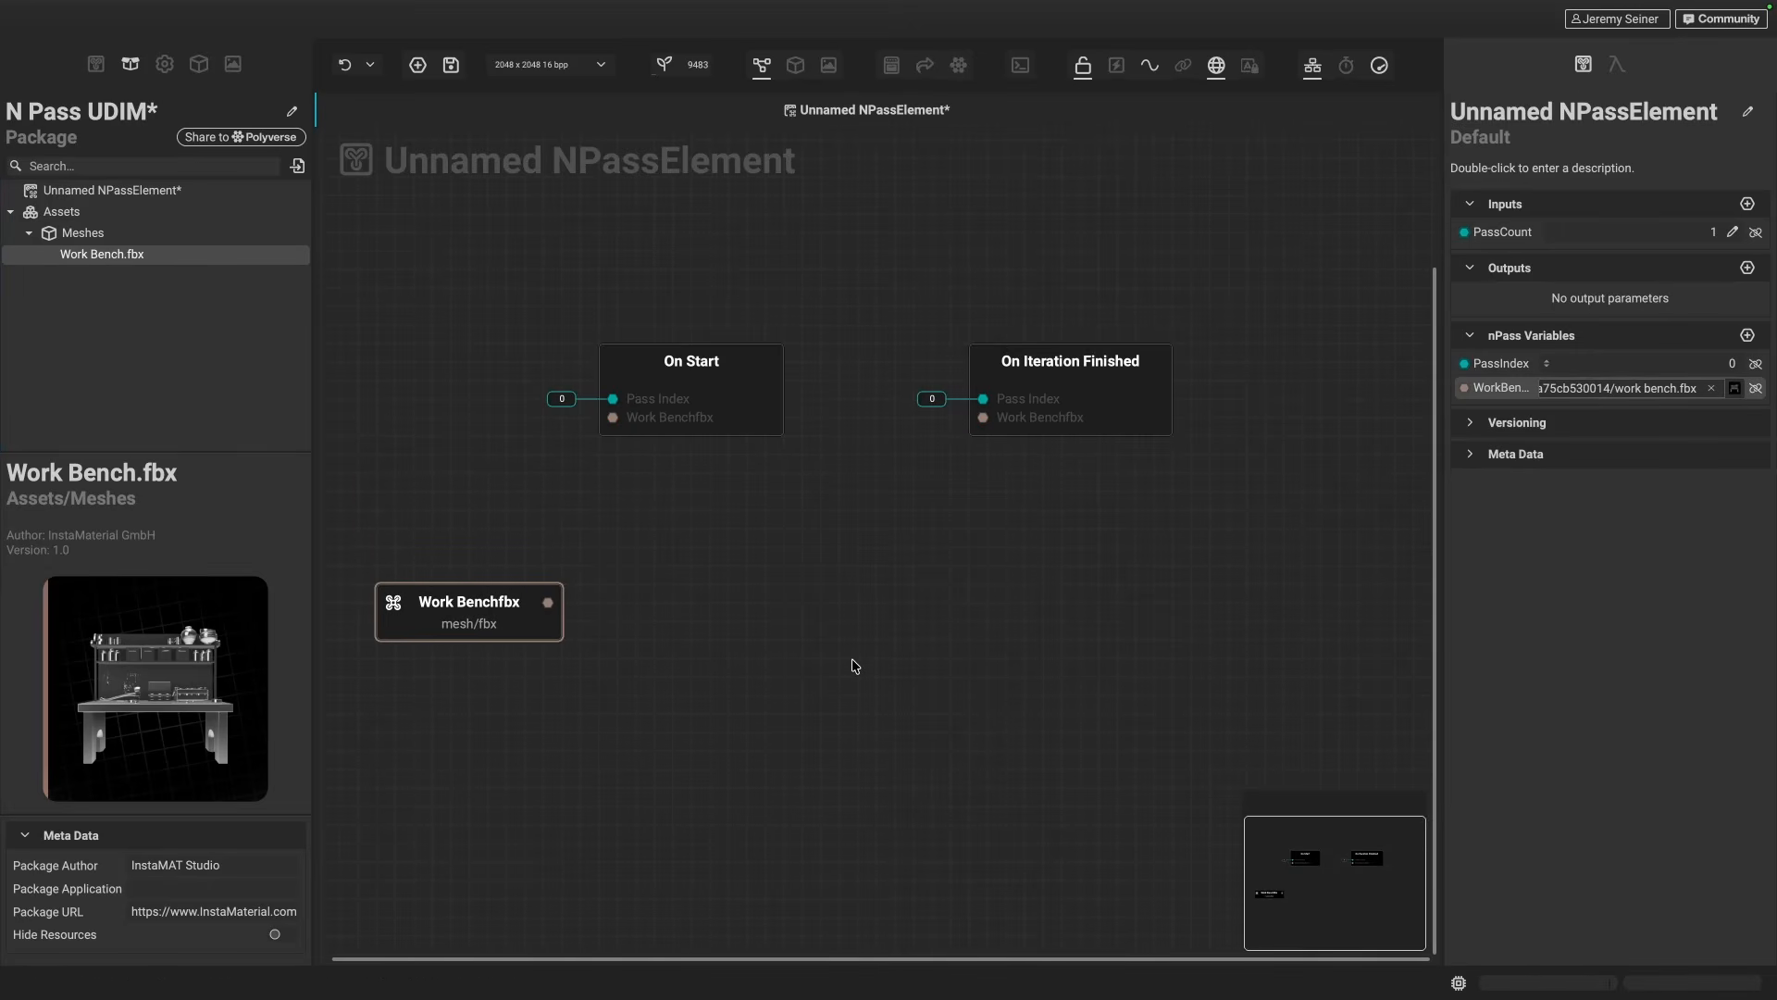
double_click(545, 609)
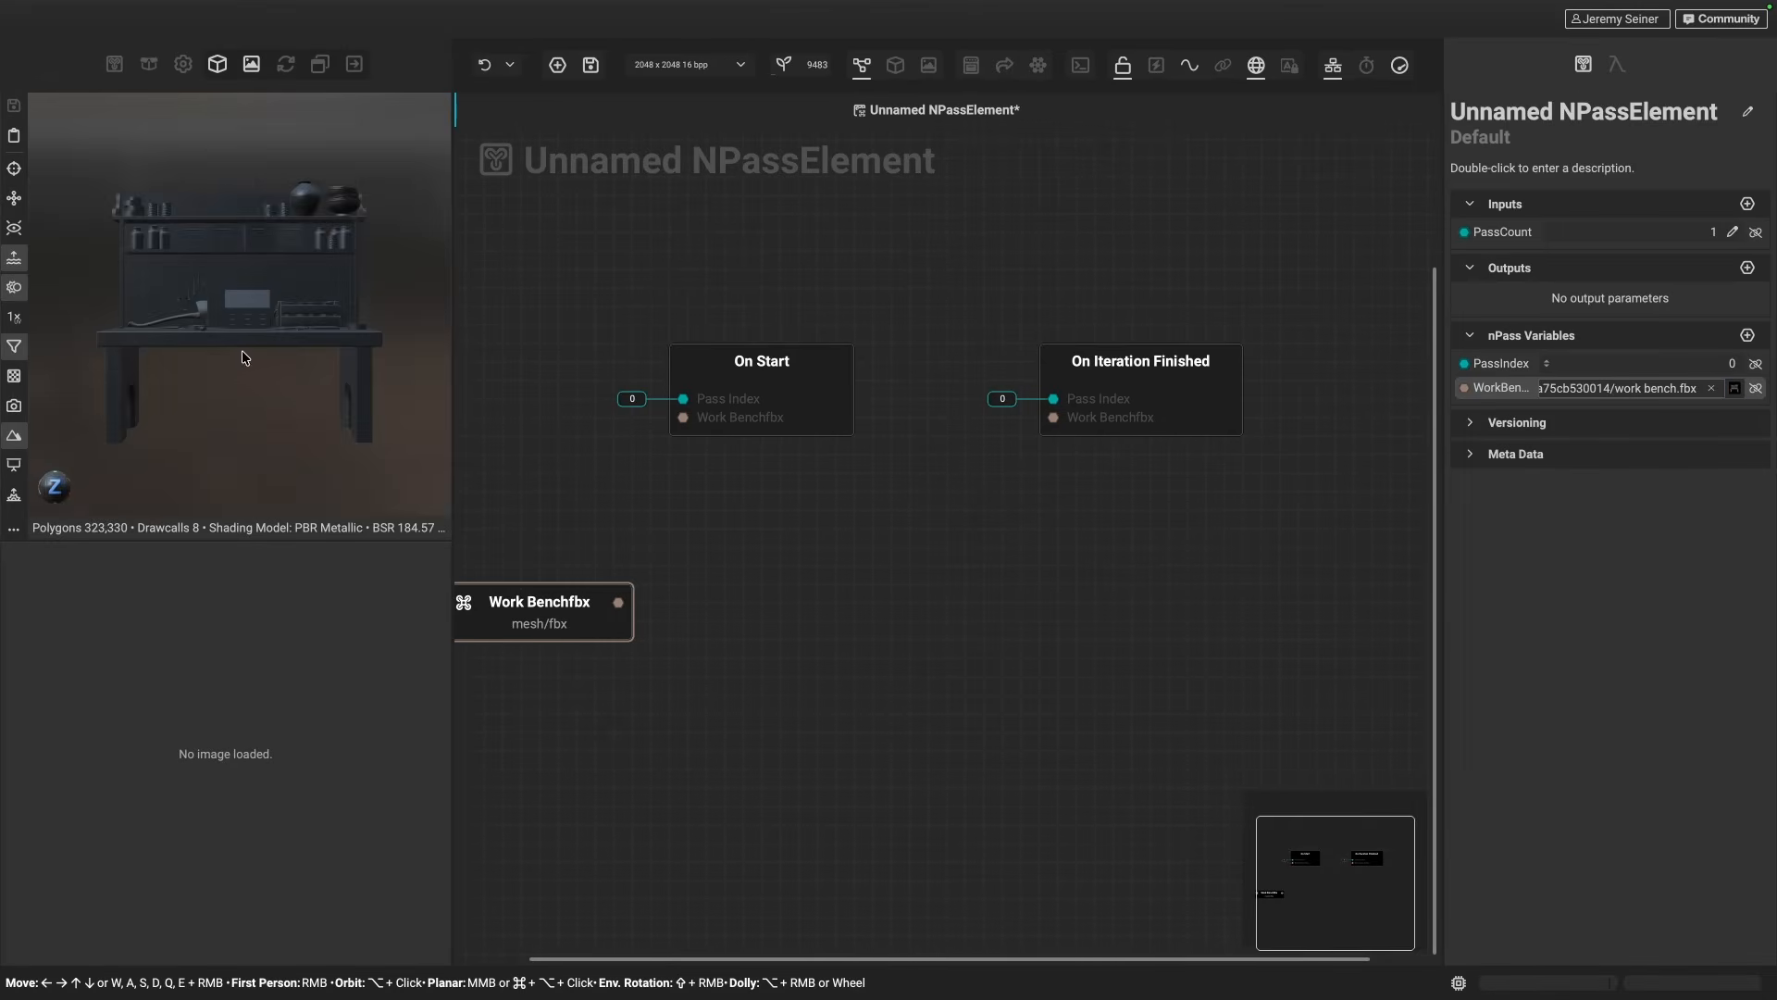
left_click_drag(241, 351, 305, 329, "alt")
left_click_drag(533, 618, 532, 655)
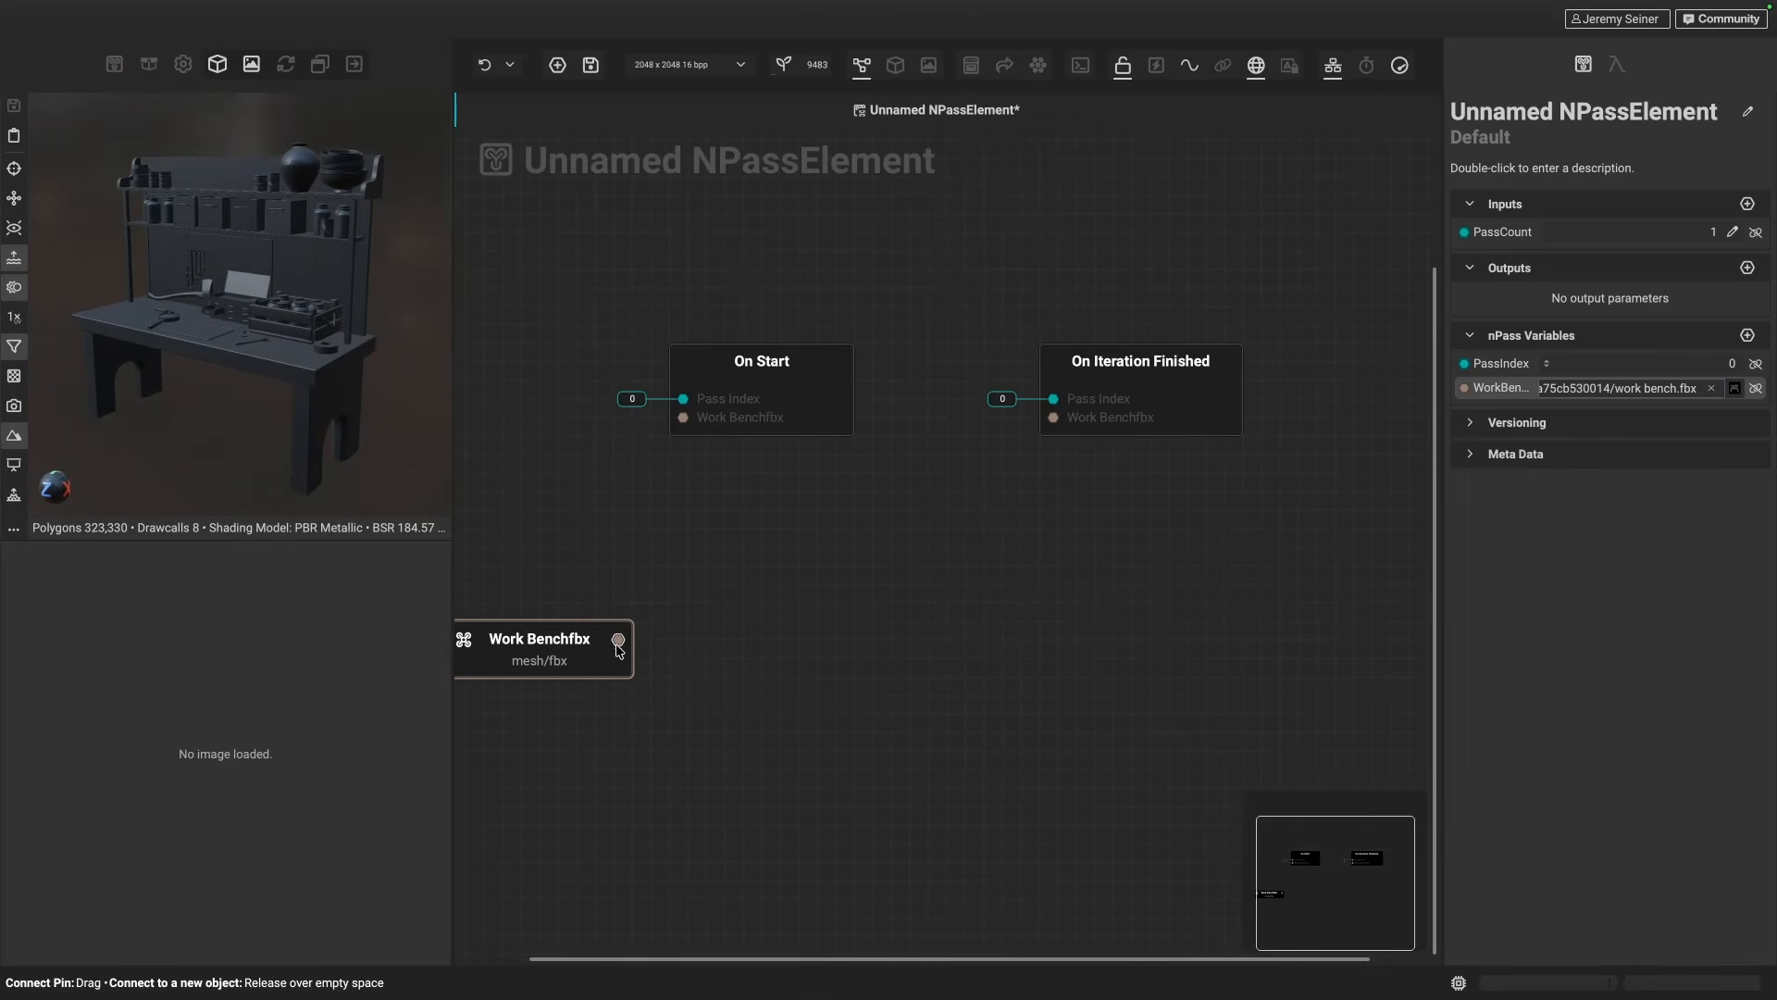
- Add a Mesh Get Material Name node fed by the Work Benchfbx mesh
right_click(701, 643)
type("get ma")
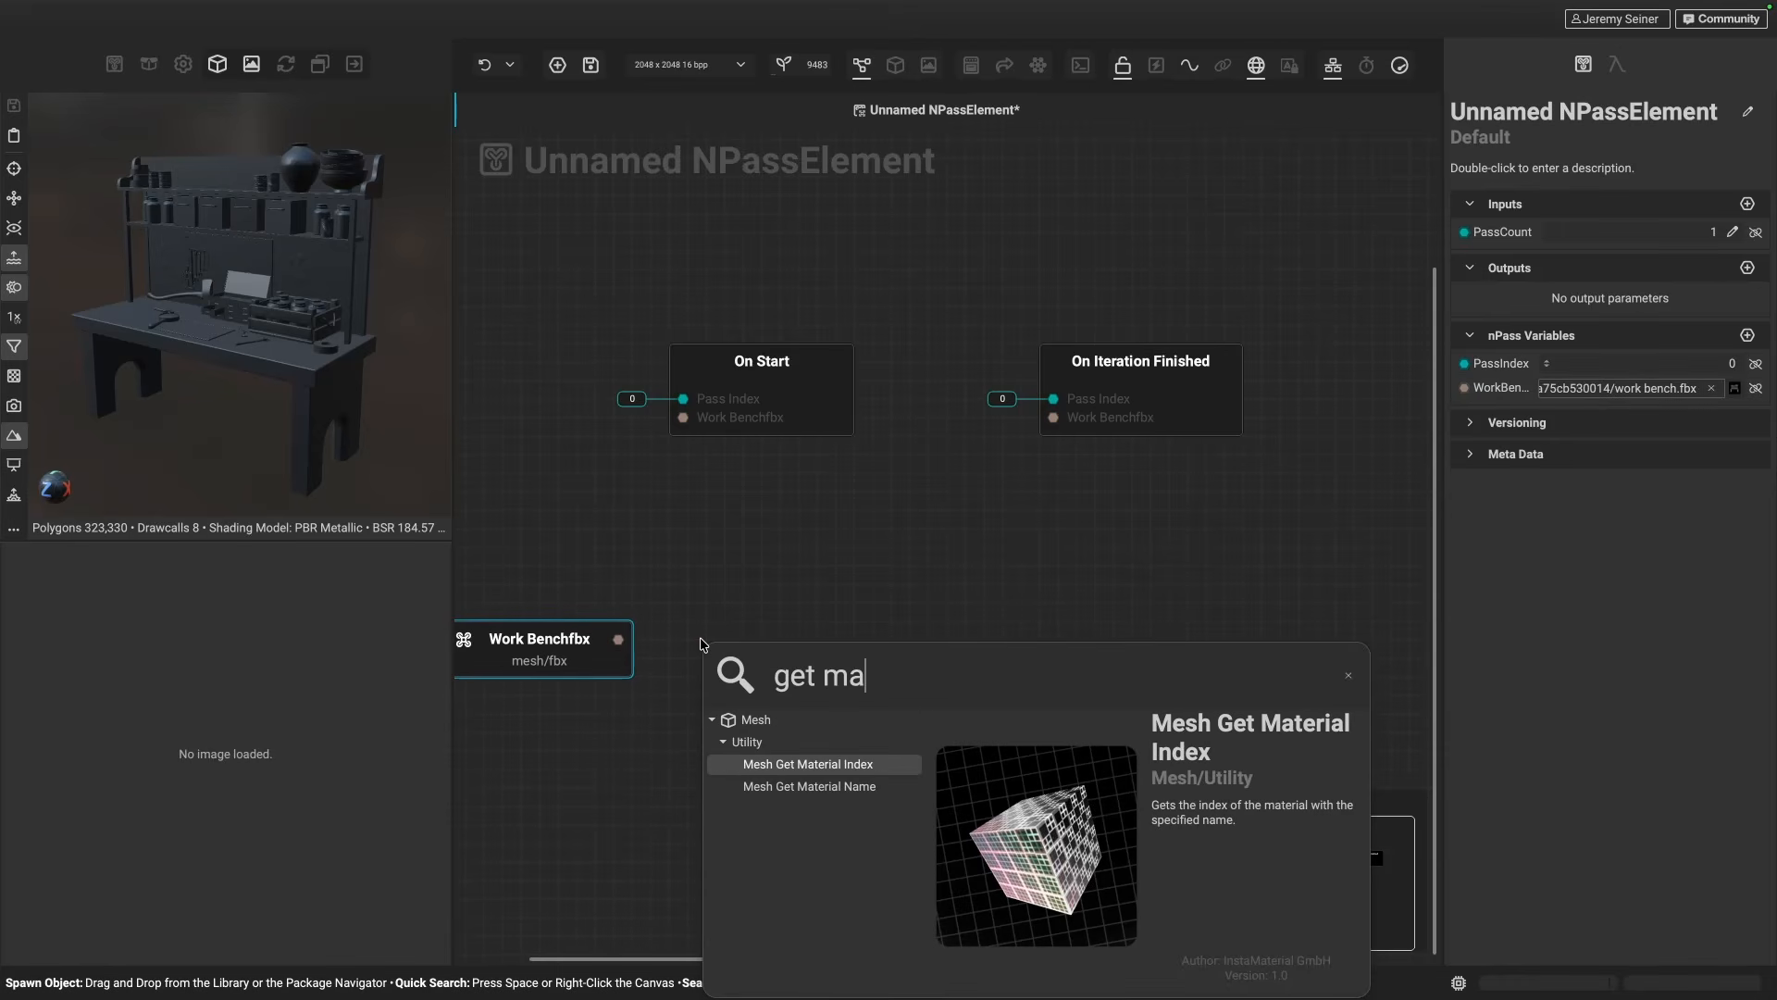
key("Down")
key("Return")
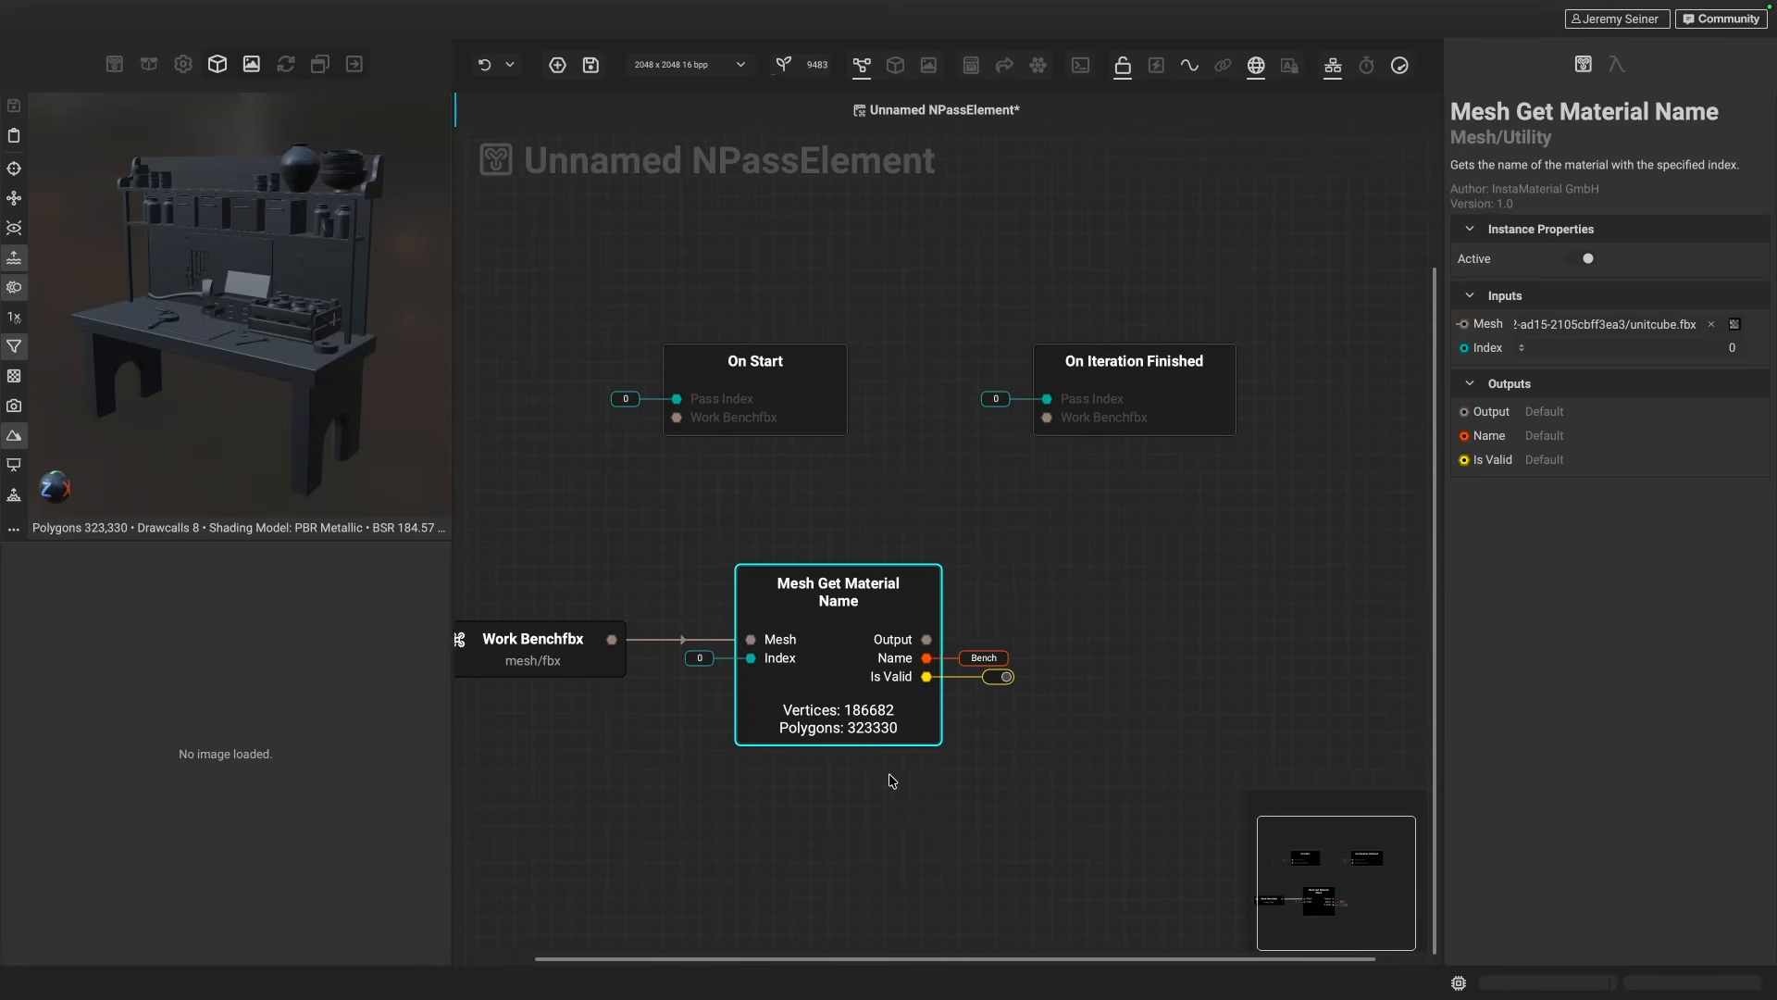
- Add a Mesh Extract By Material node that uses the material name as its Material Filter, and preview its output in 3D
left_click_drag(862, 633, 1096, 655)
type("extract")
key("Return")
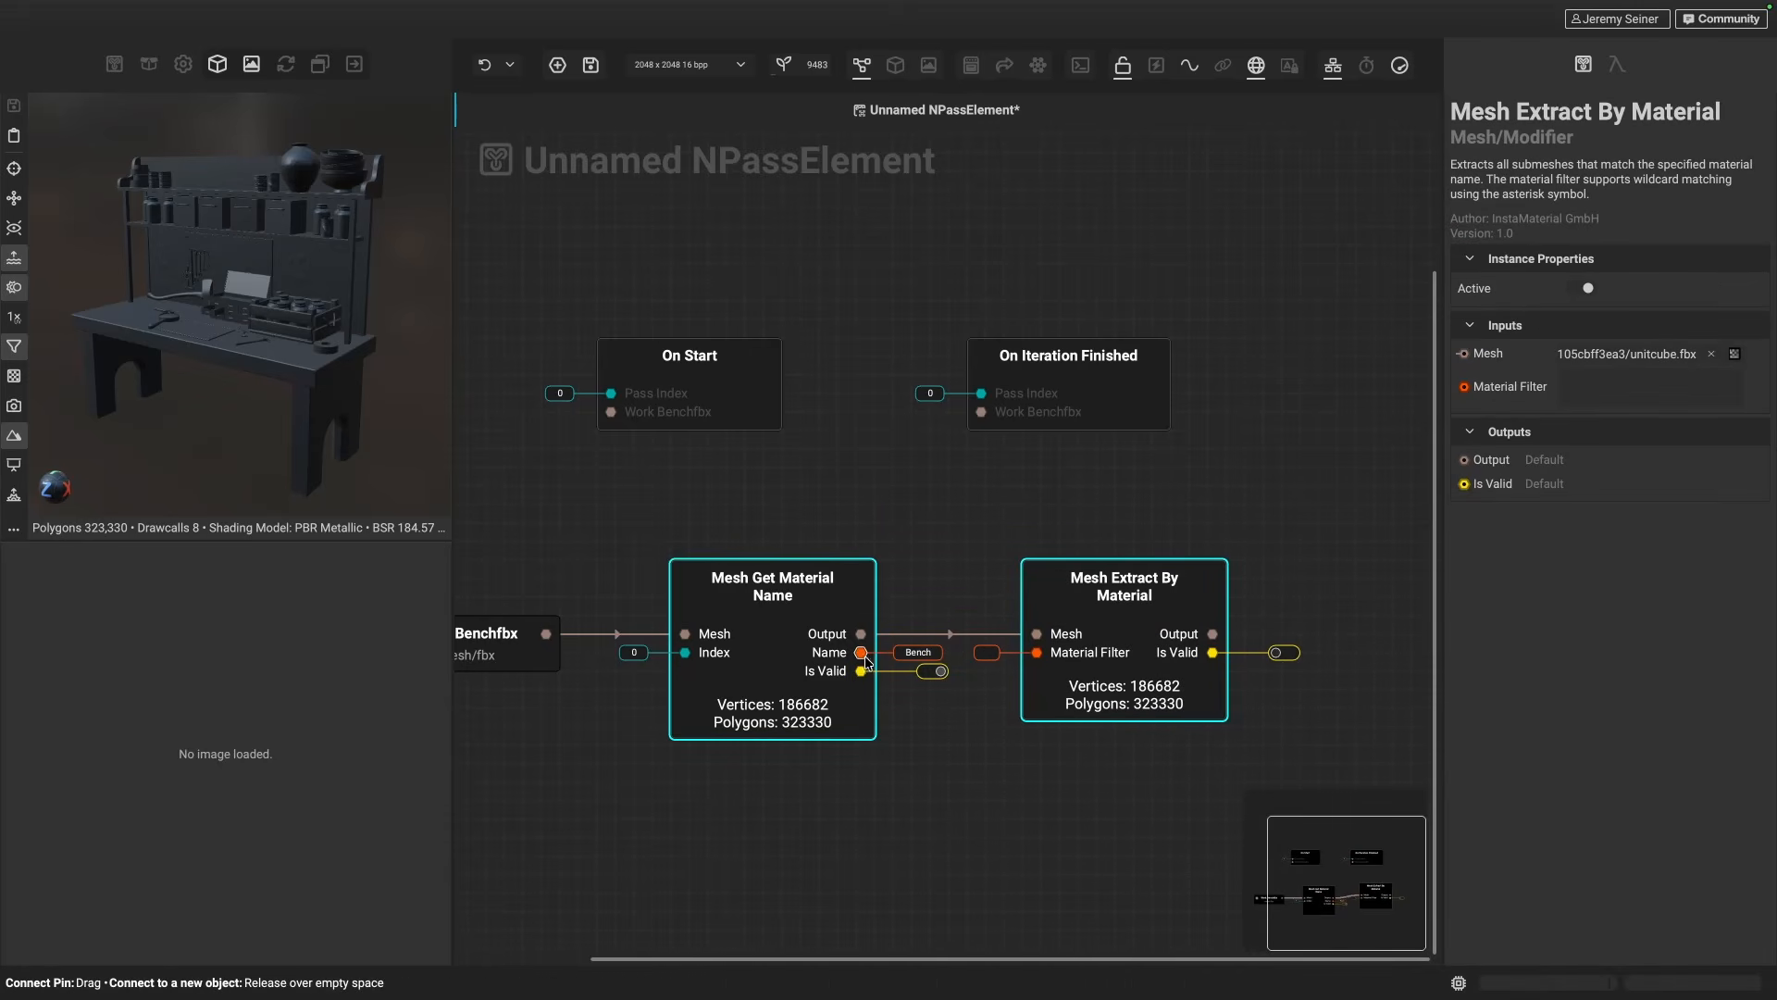
left_click_drag(861, 651, 1037, 652)
left_click(1213, 637)
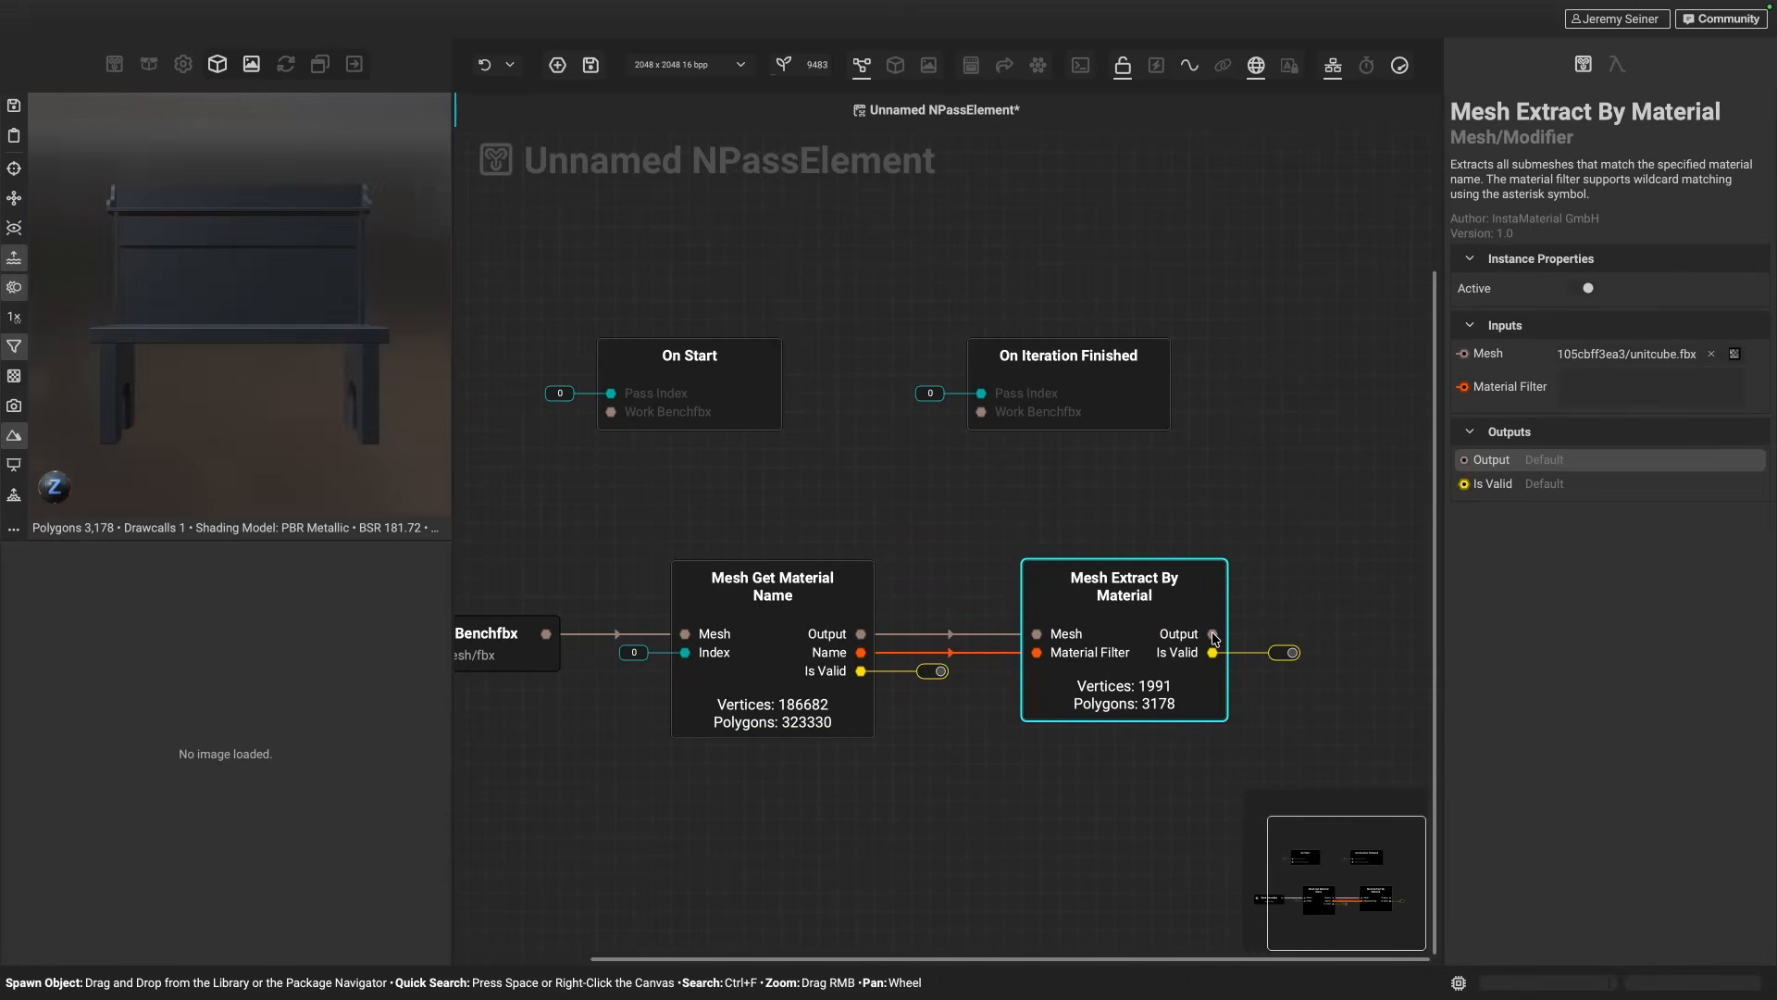
left_click_drag(347, 400, 137, 356, "alt")
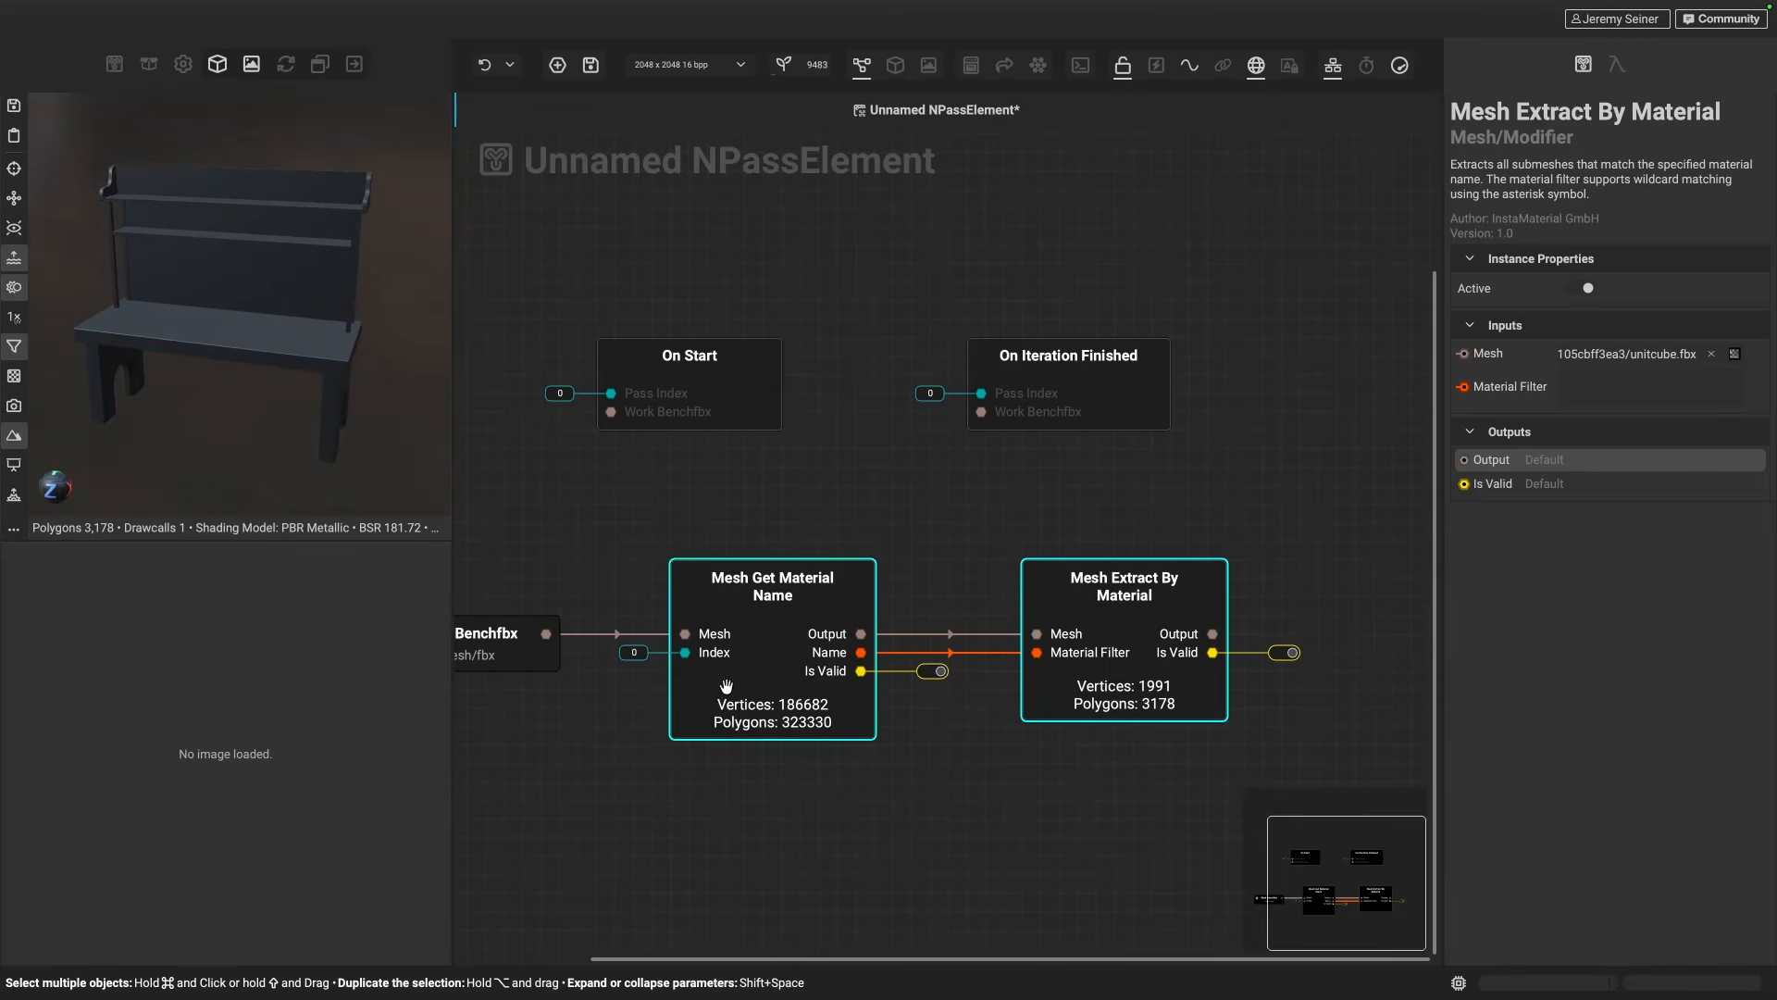
- Add a Mesh UV Unwrap node after Mesh Extract By Material and set its Strategy to Hard Surface Axial
scroll(921, 835, "right", 1)
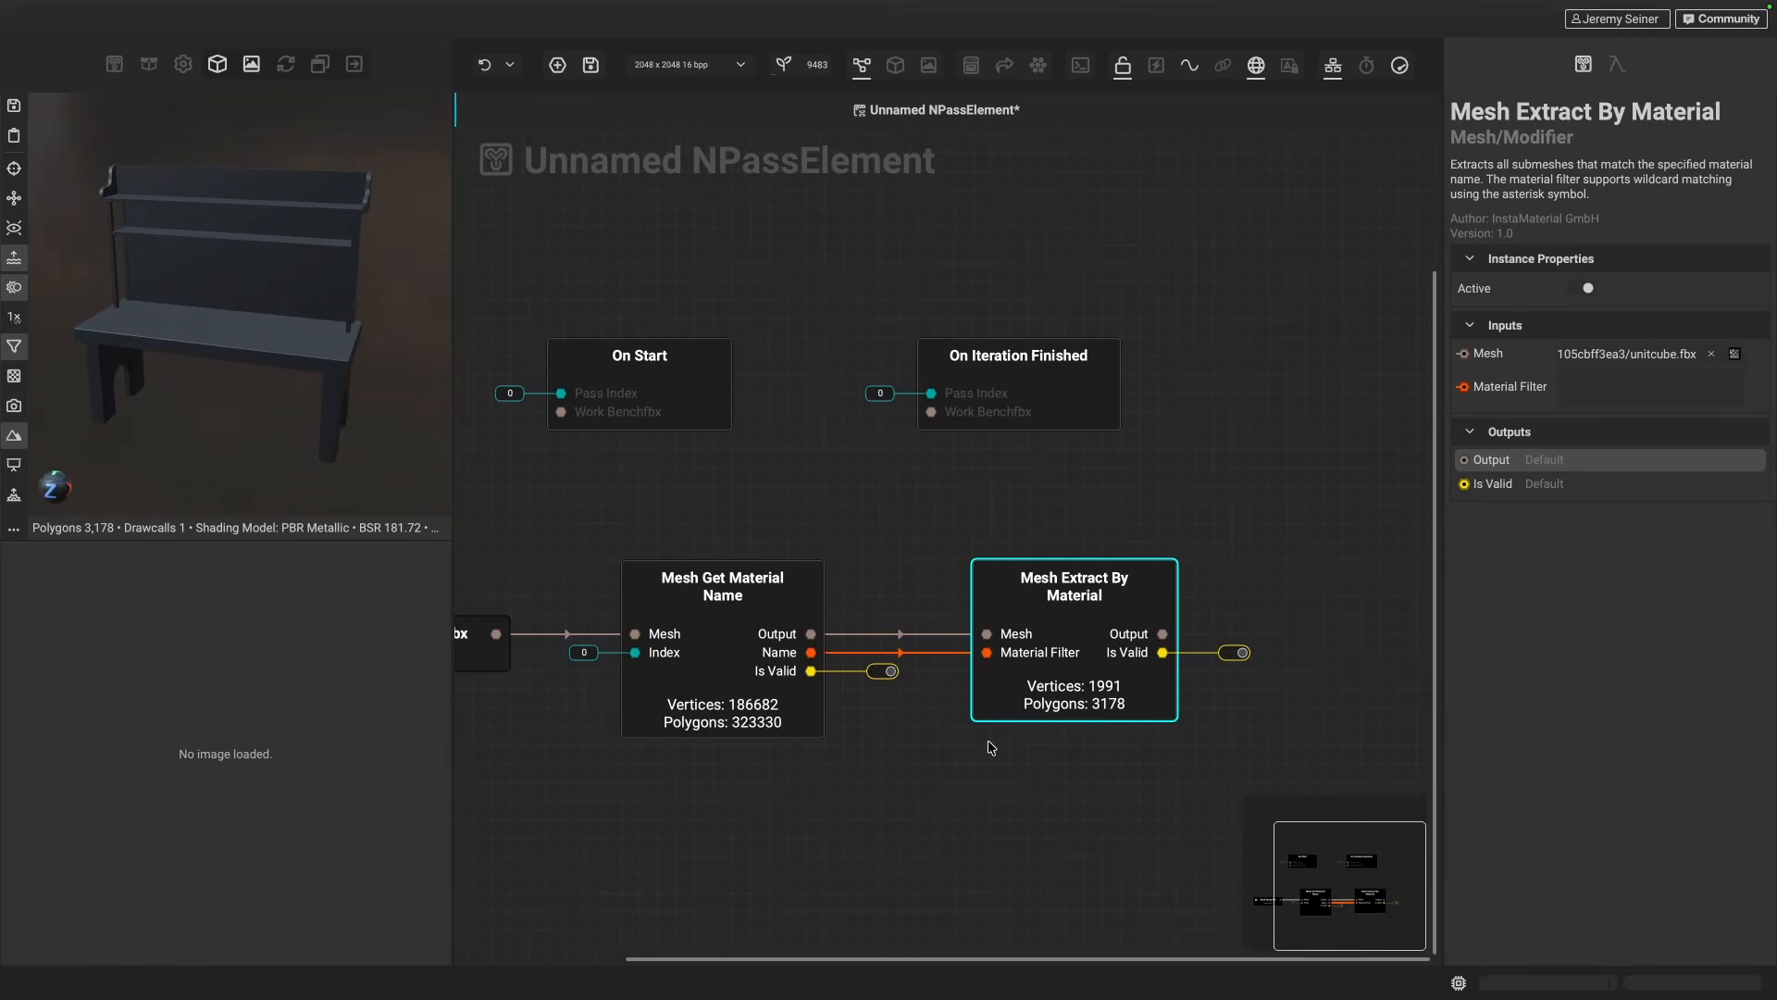
left_click_drag(1054, 685, 1018, 680)
scroll(1087, 684, "right", 2)
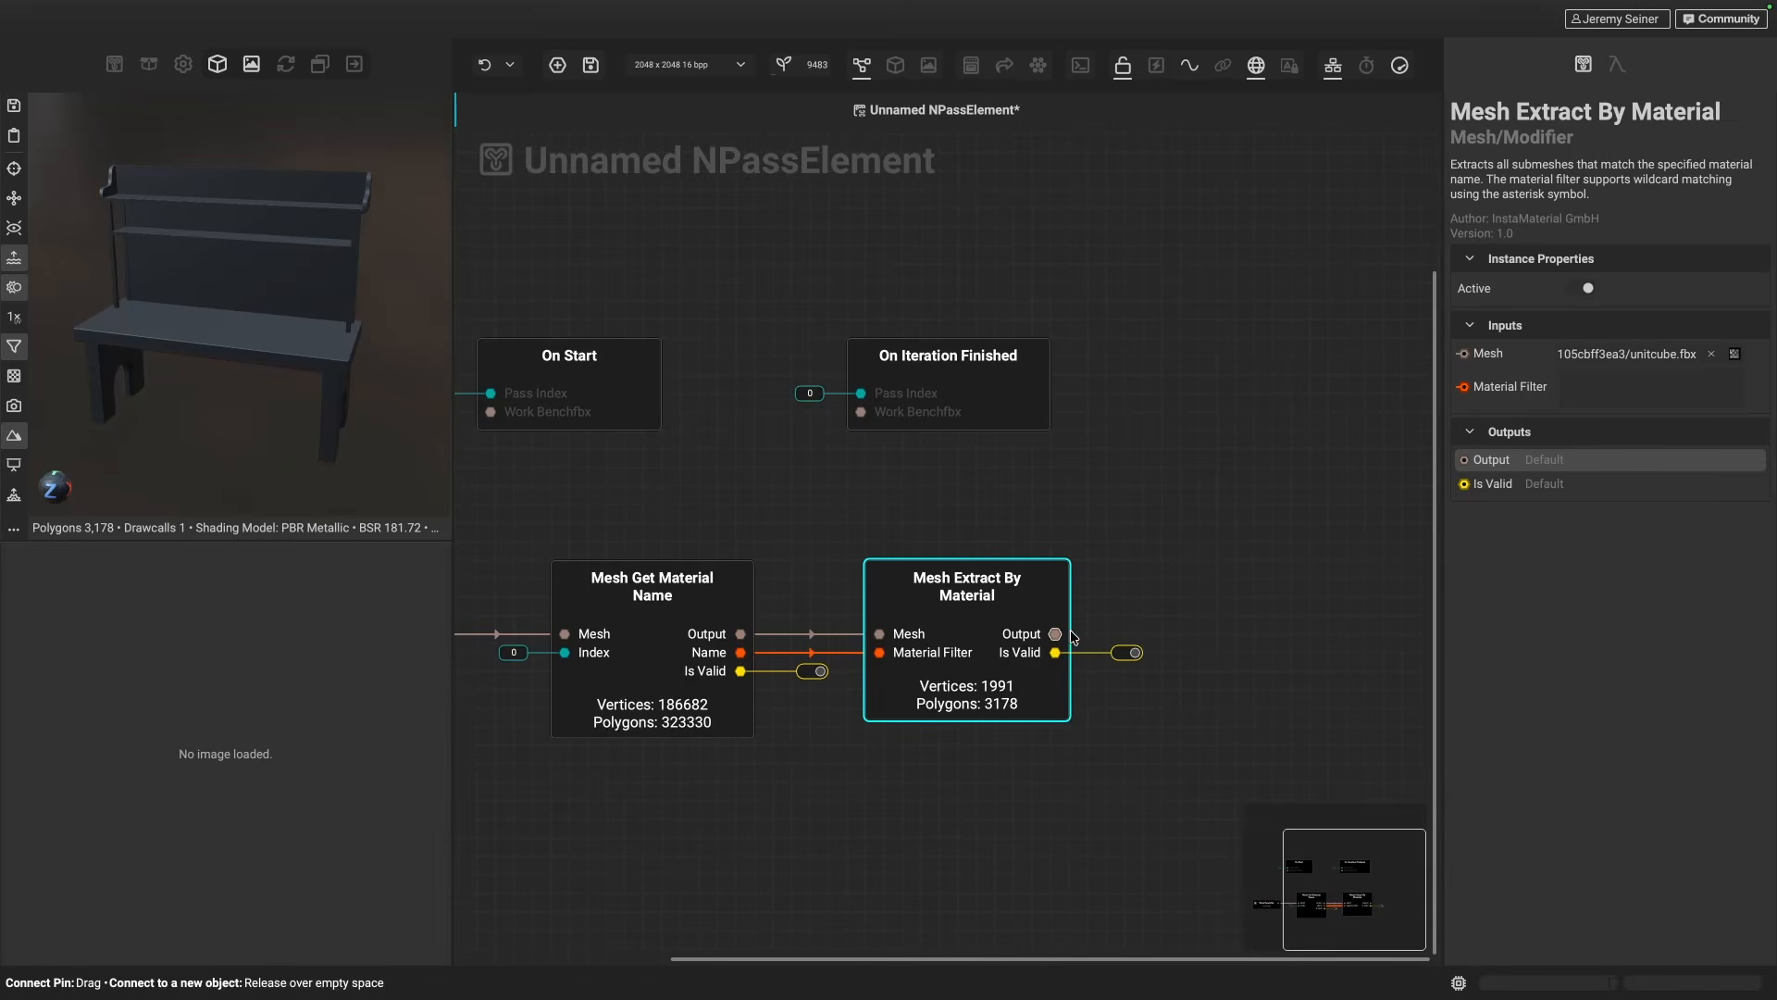
left_click(1153, 628)
right_click(1155, 628)
type("un")
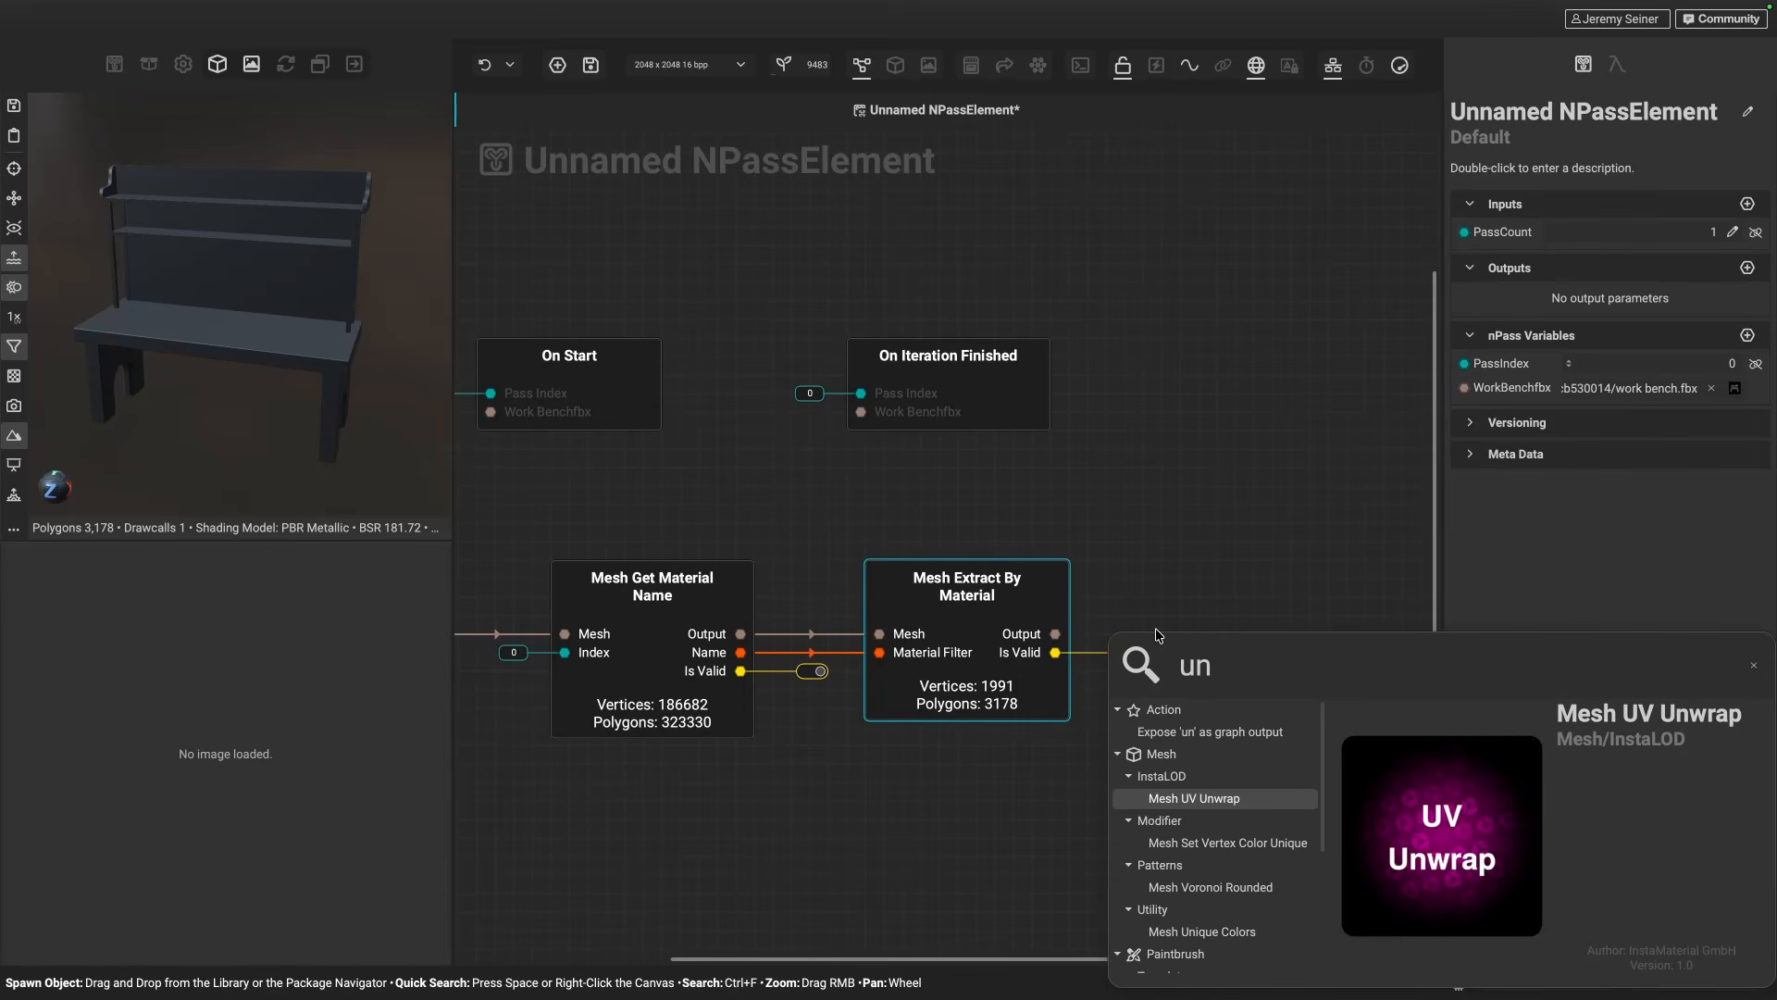
key("Return")
left_click_drag(1142, 551, 1249, 608)
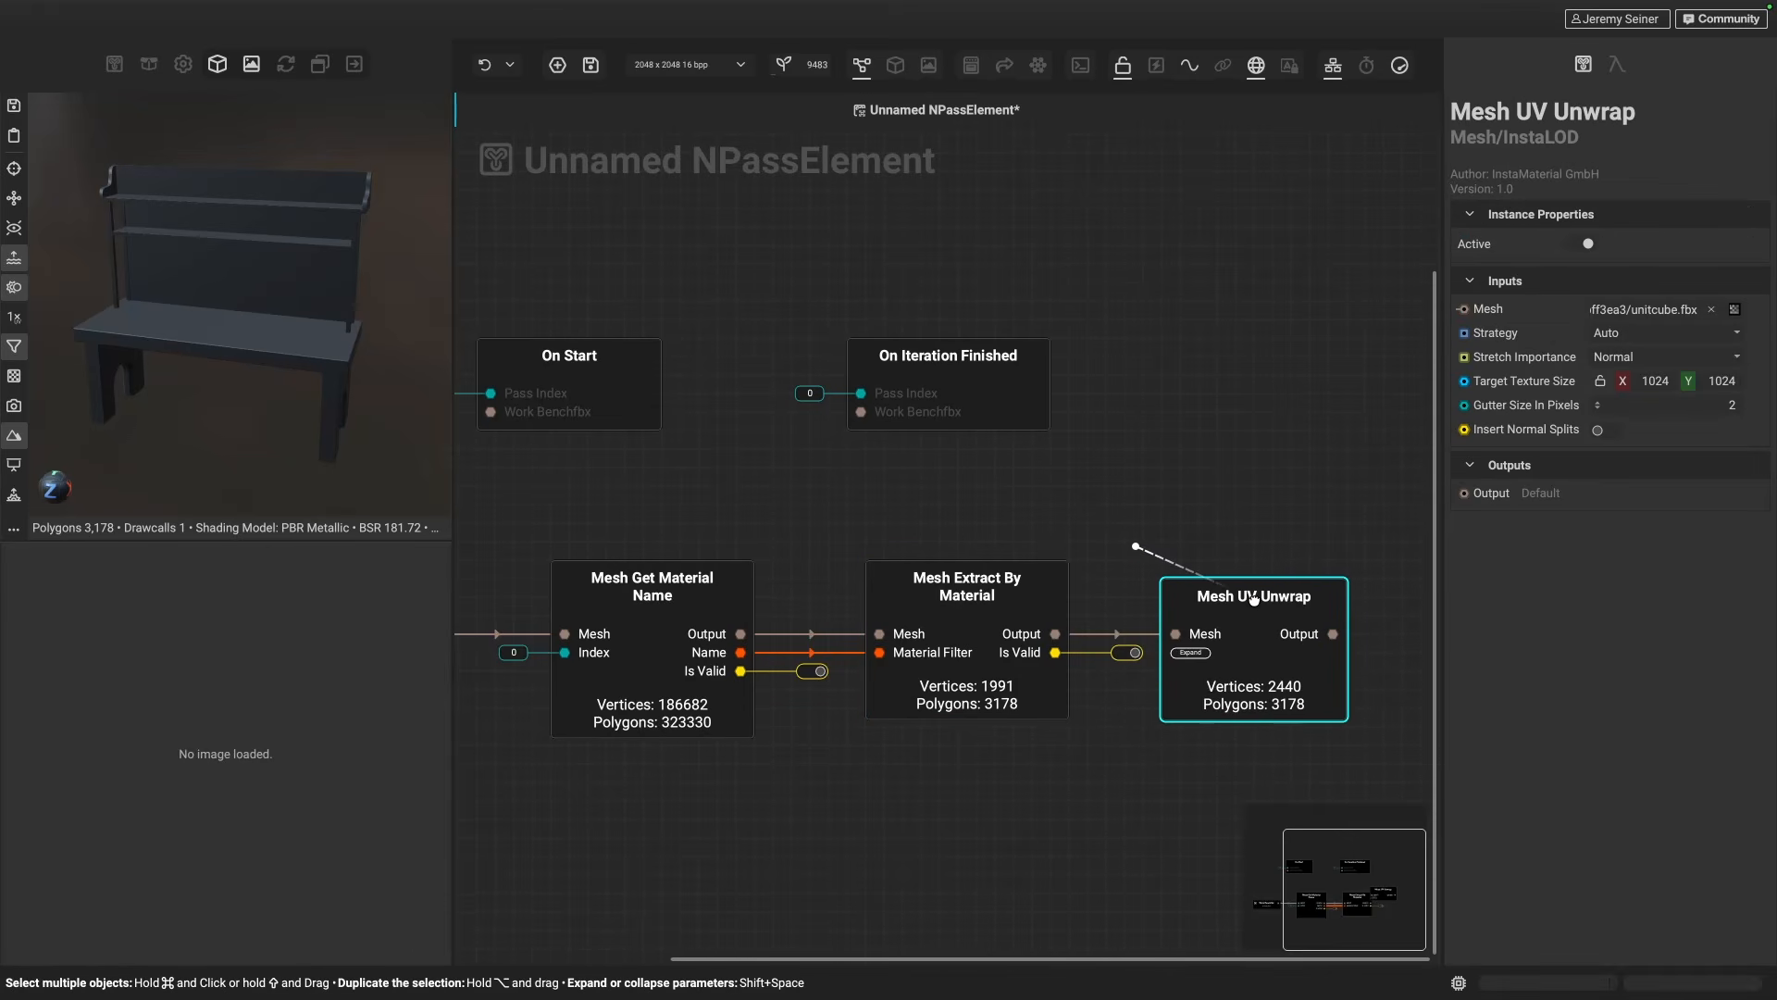
left_click(1636, 338)
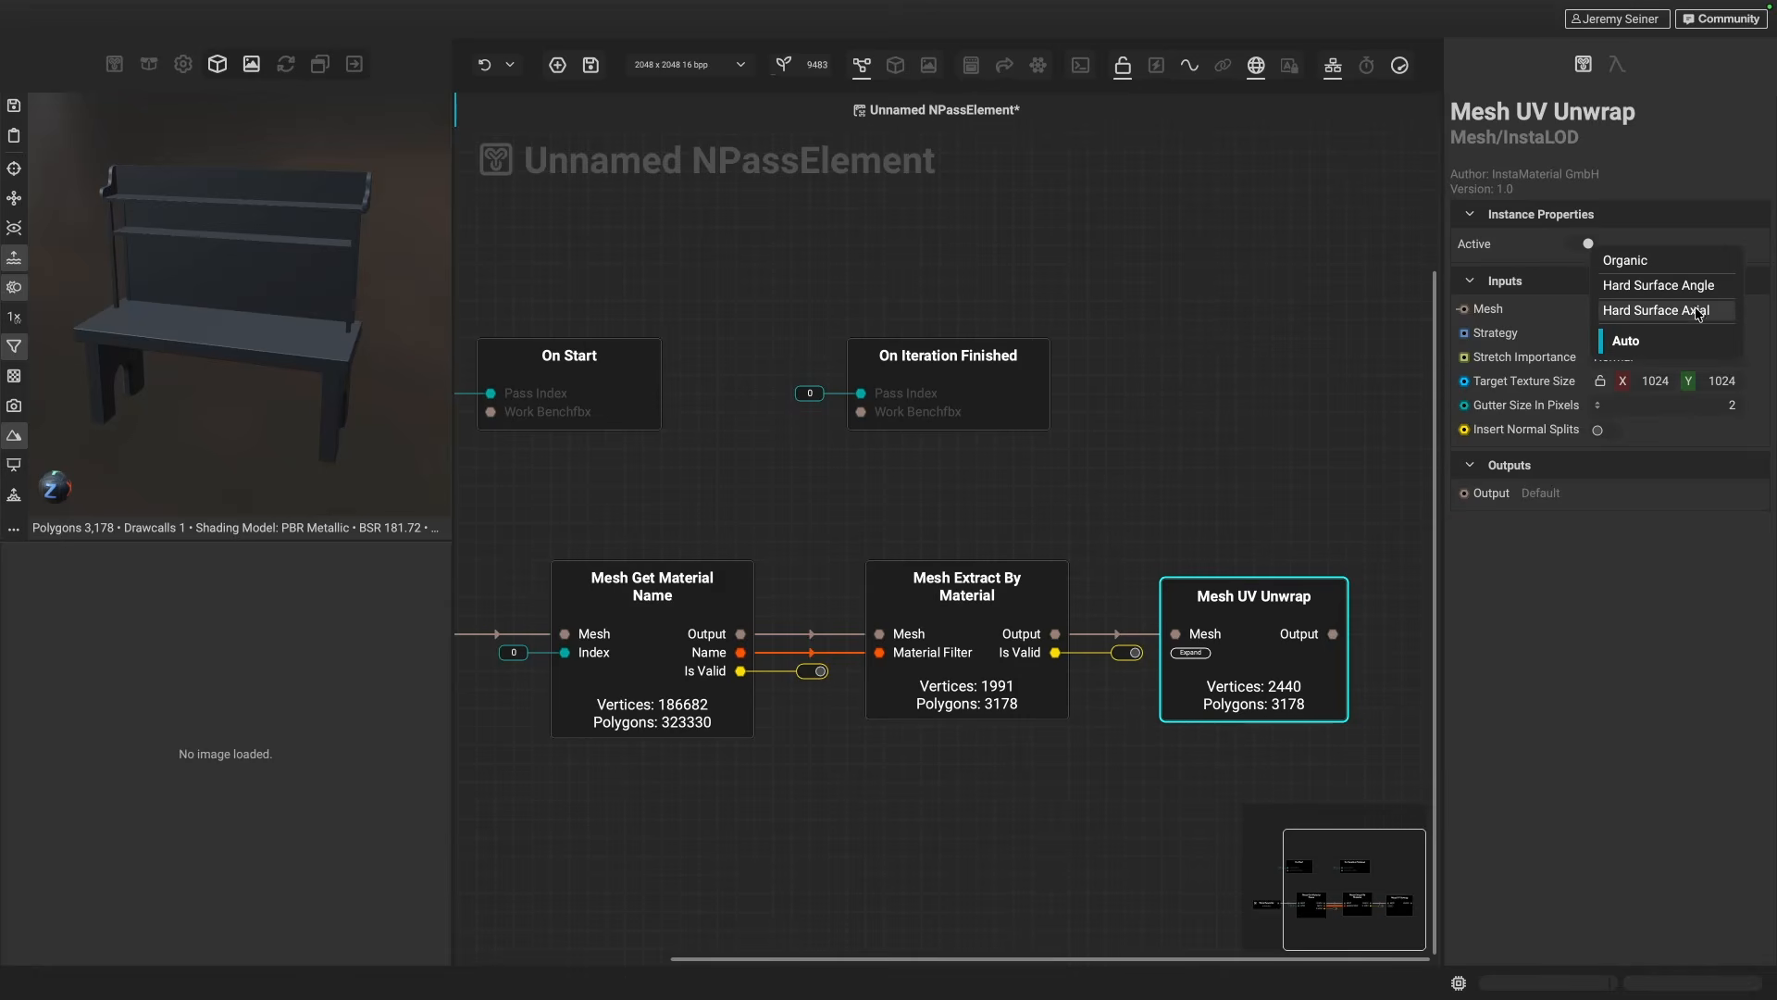
left_click(1629, 319)
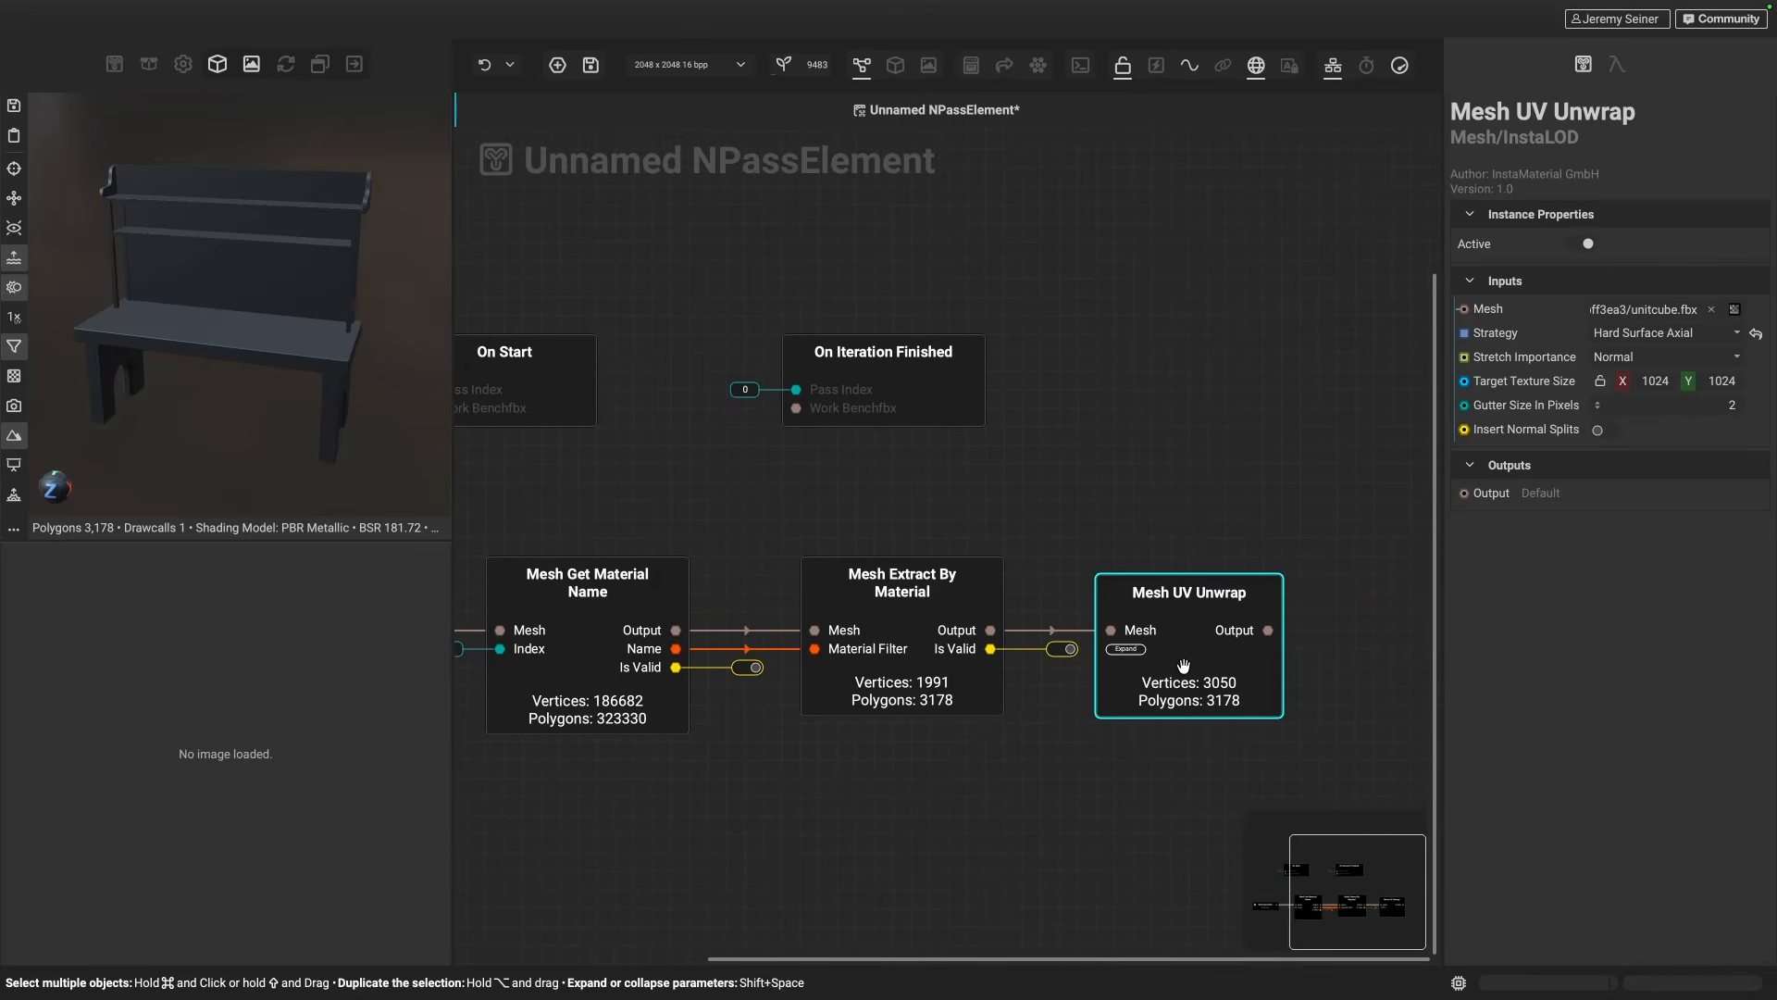
- Add a Mesh UV node fed by the Mesh UV Unwrap output and place it above the node chain
scroll(1183, 666, "right", 3)
left_click_drag(1131, 628, 1164, 467)
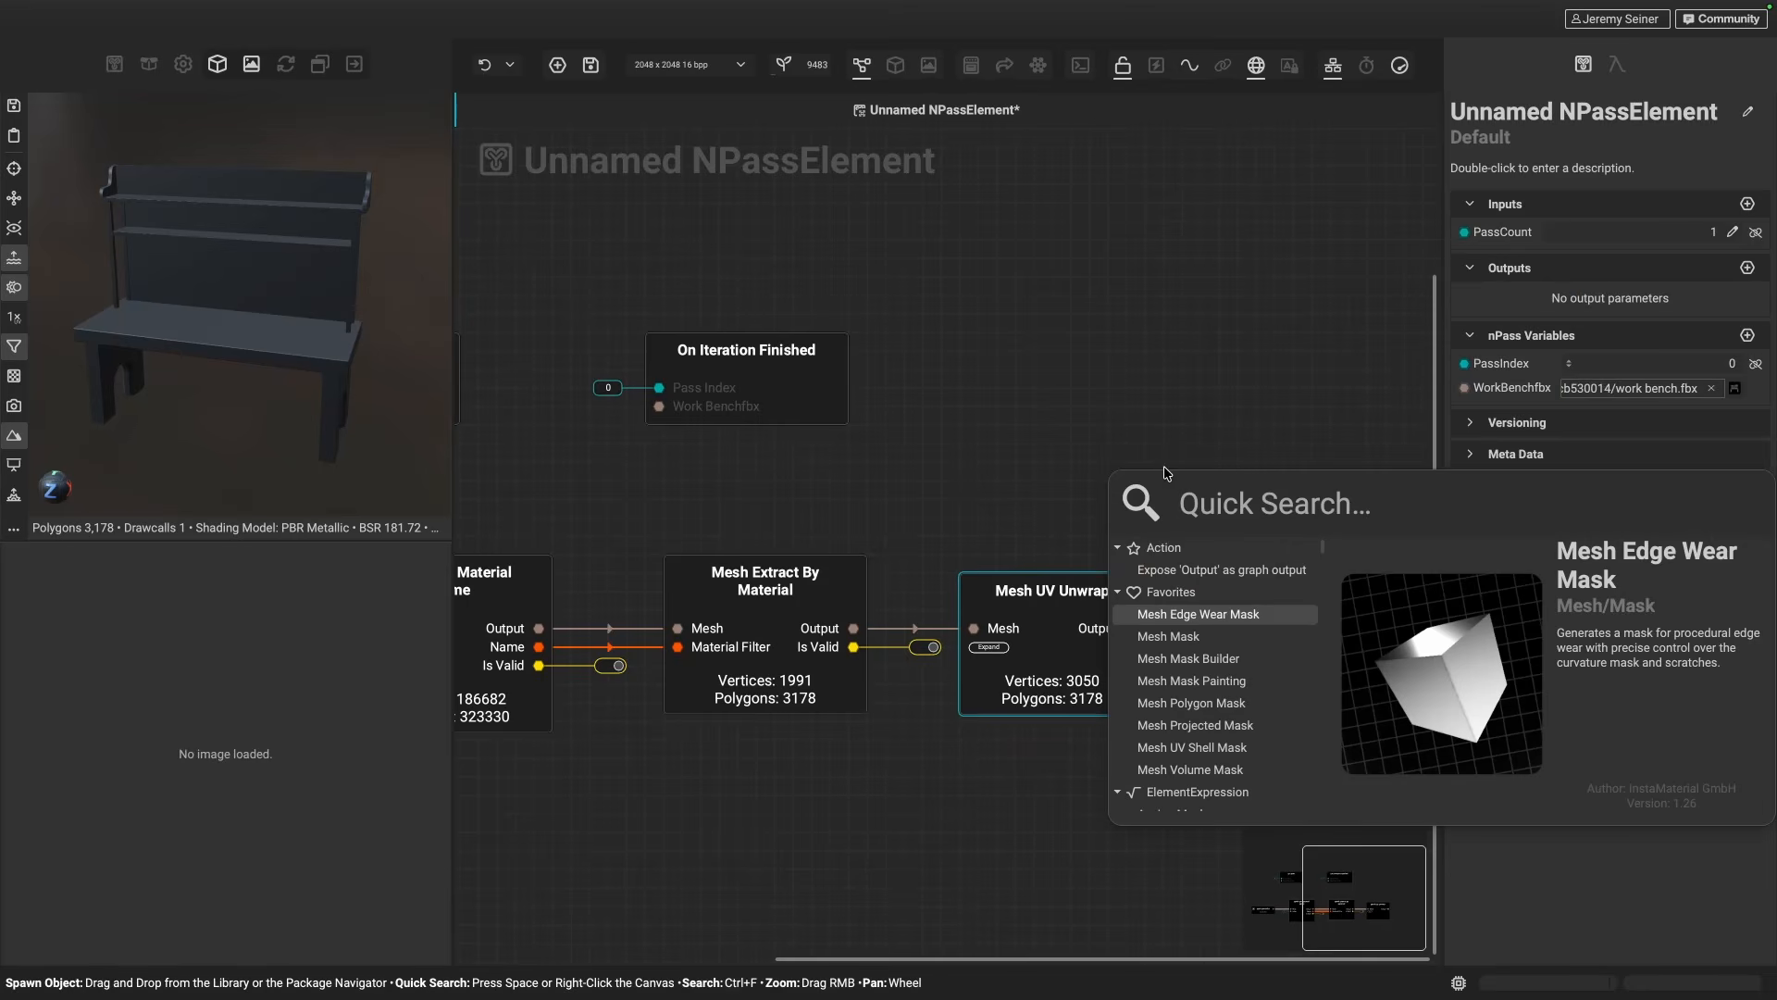
type("mesh uv")
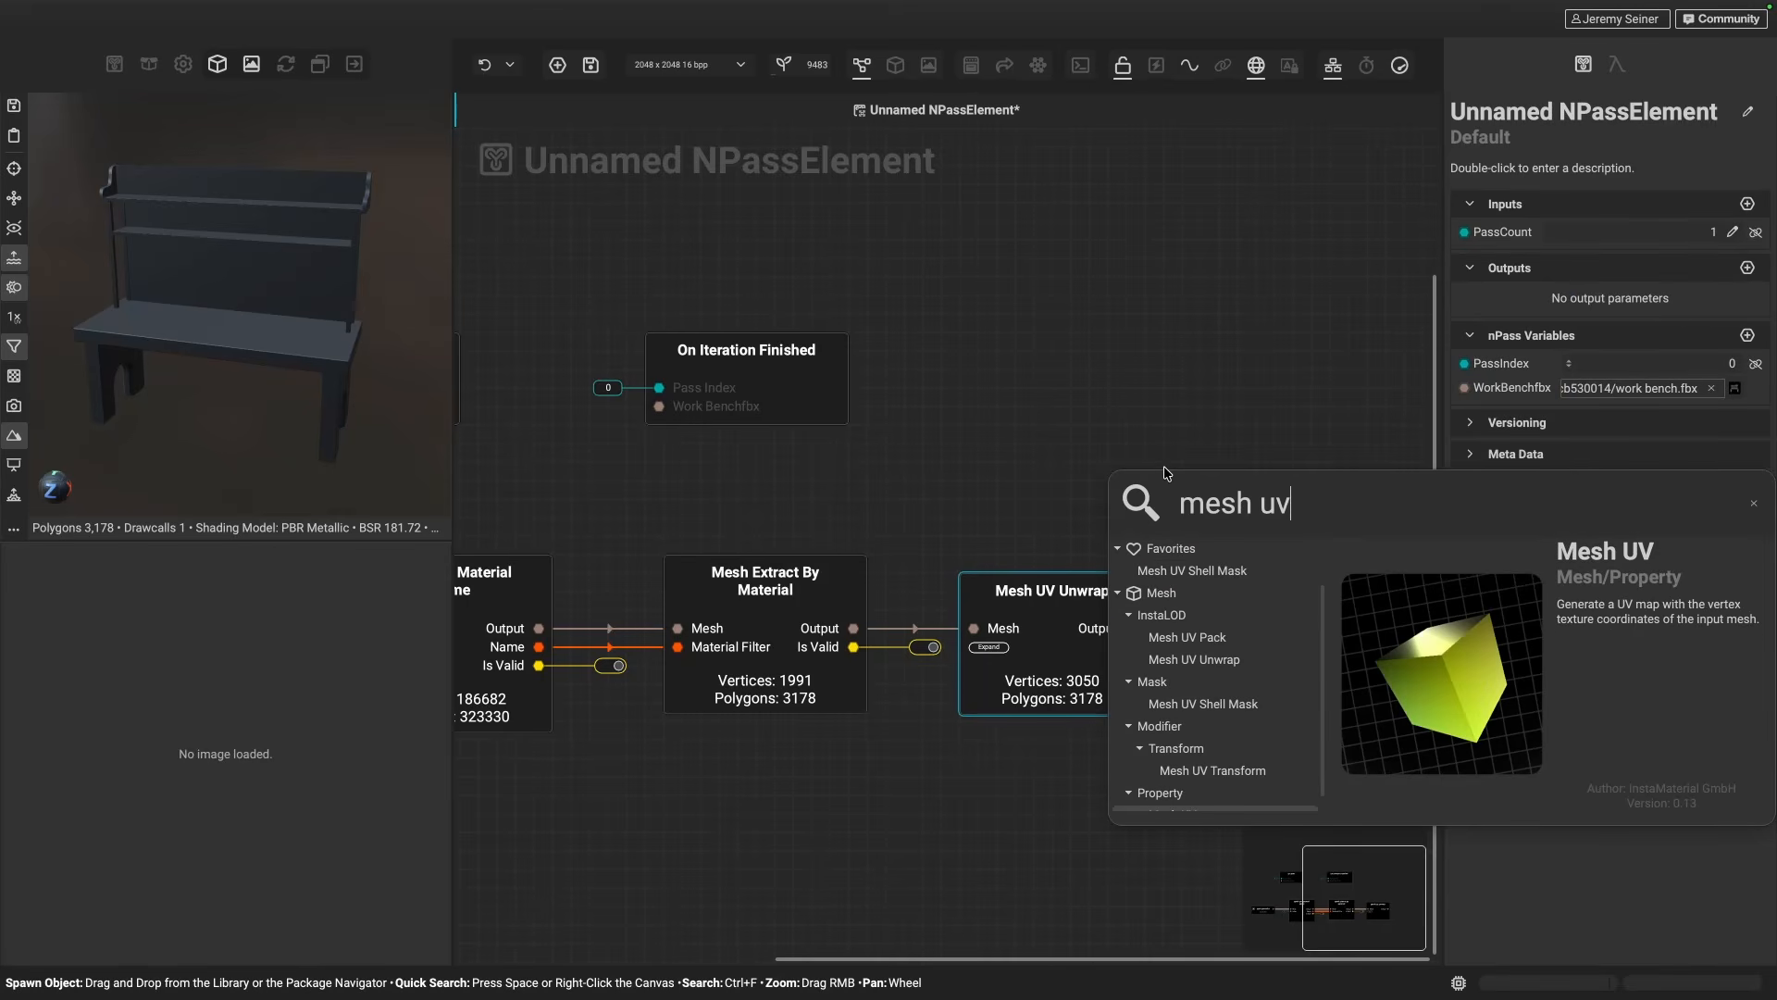
key("Return")
left_click_drag(1166, 473, 1296, 308)
scroll(1140, 580, "right", 3)
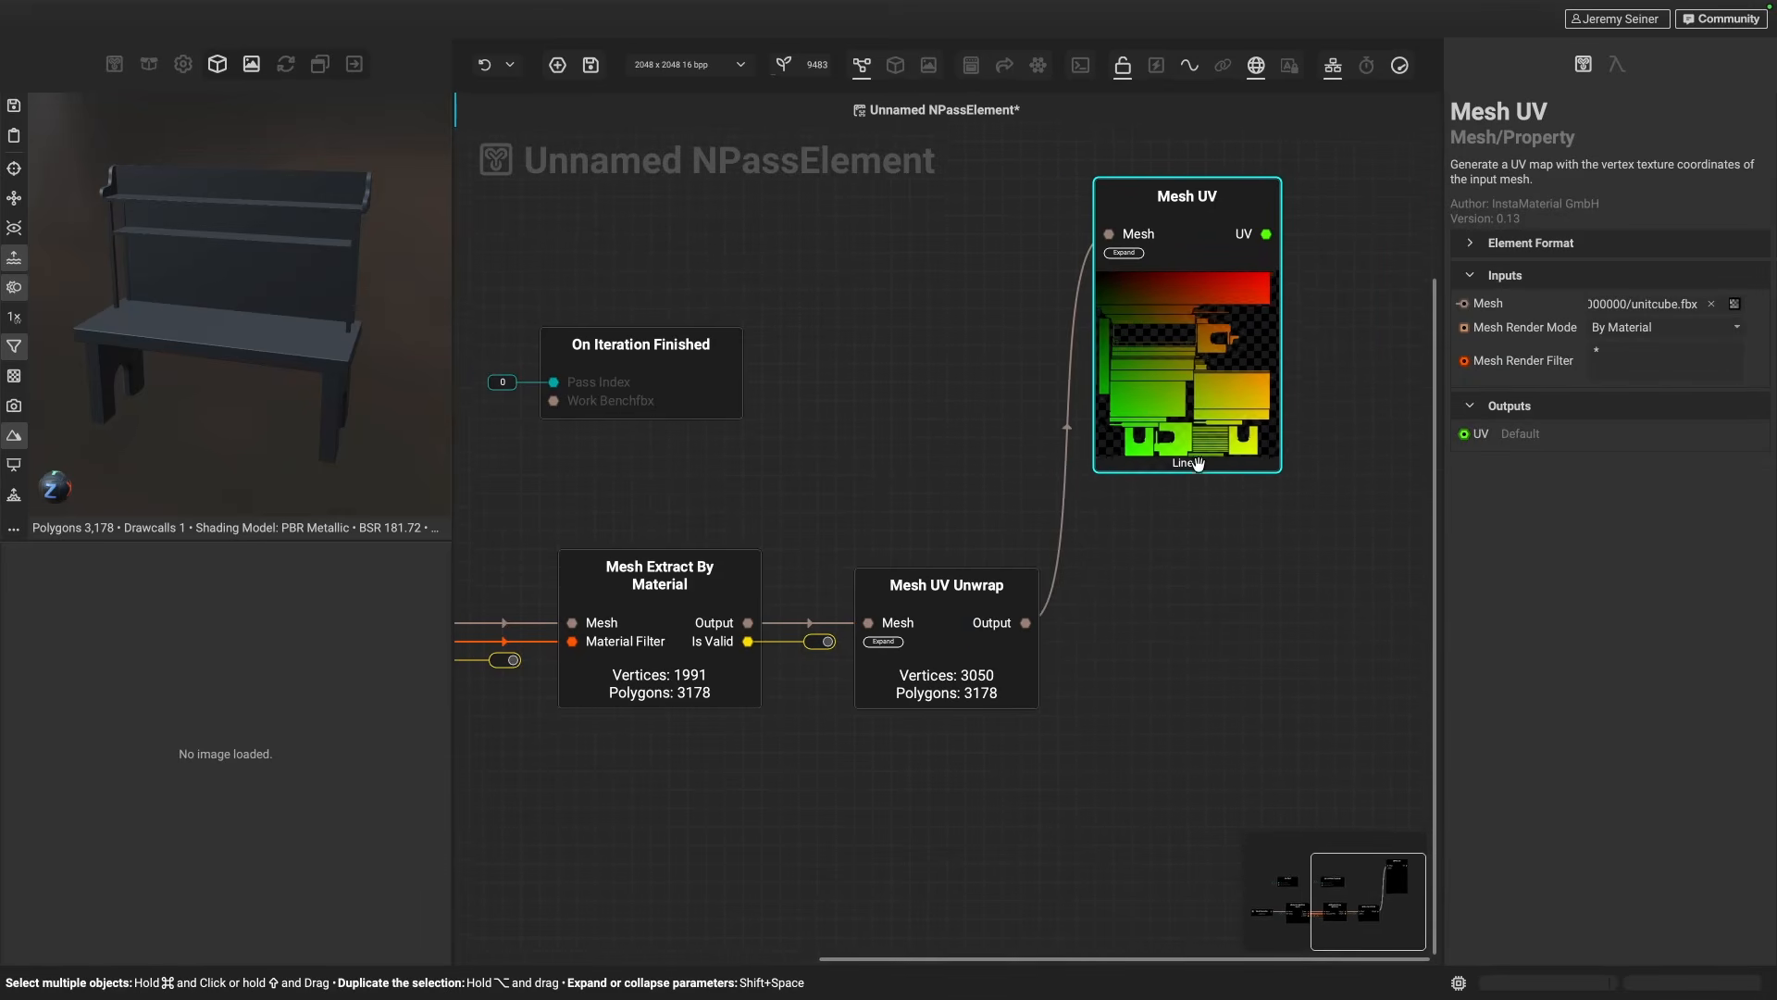
- Set the maximum of the PassCount input parameter's range to 20 and try out its slider
scroll(1134, 606, "down", 5)
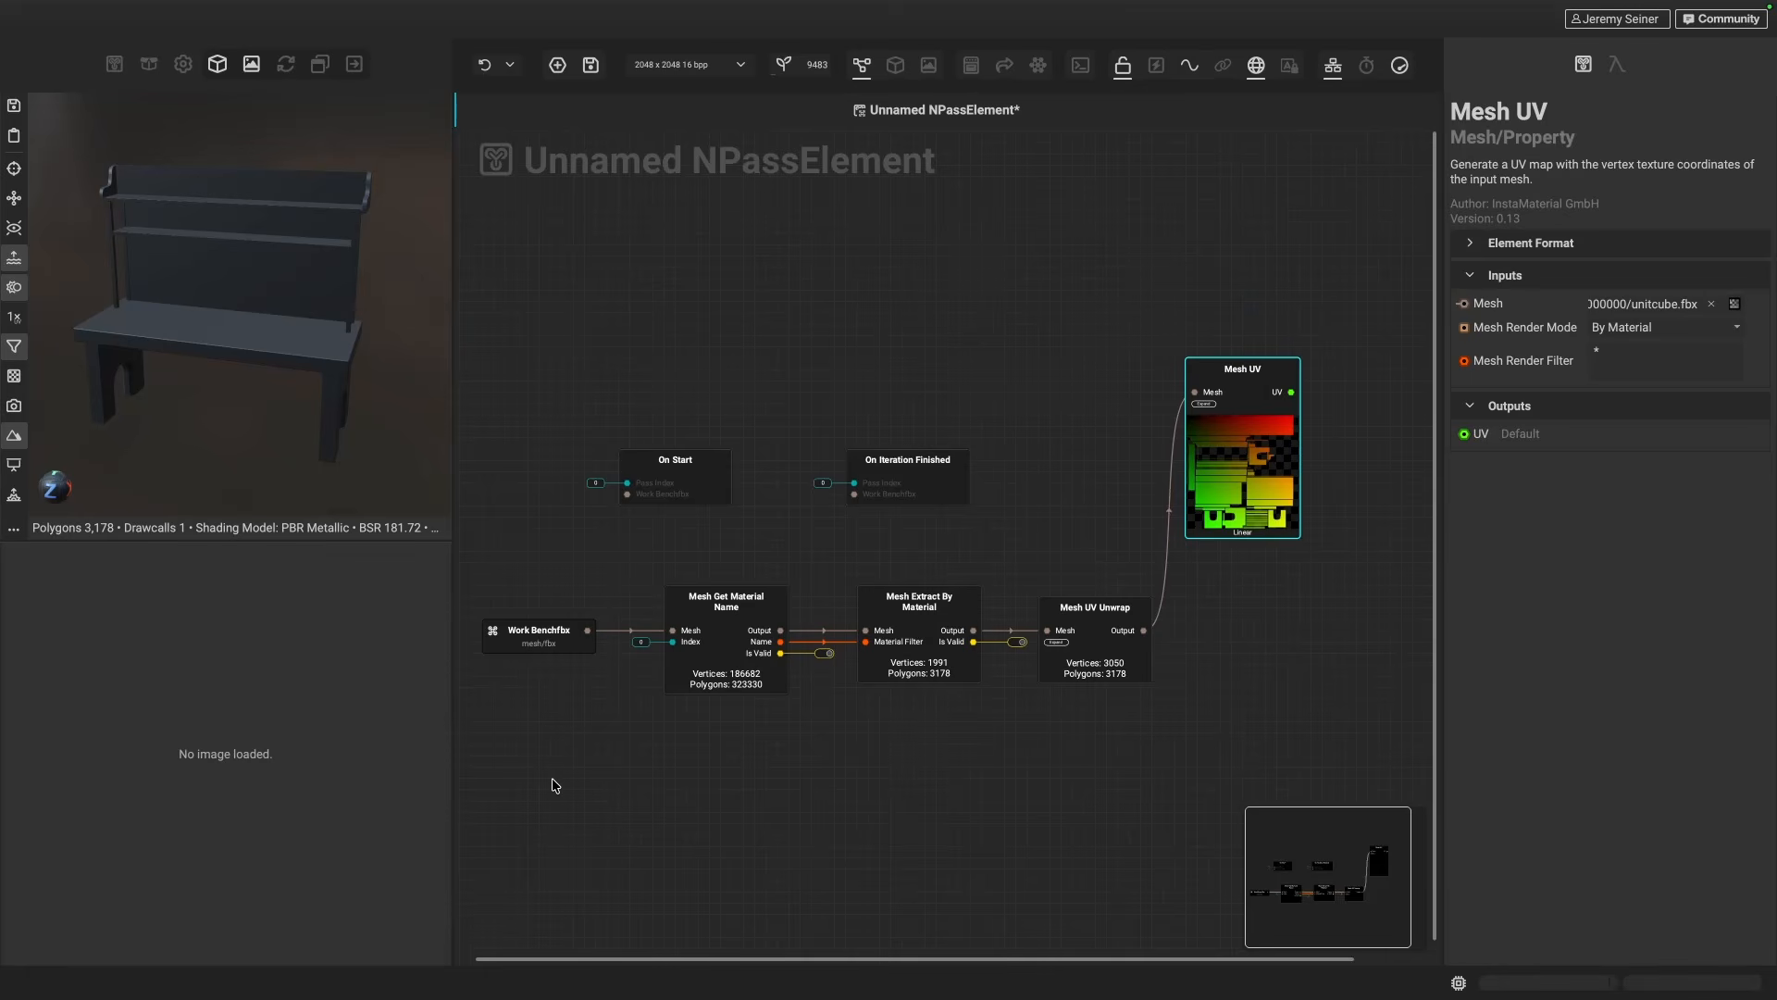
left_click(996, 747)
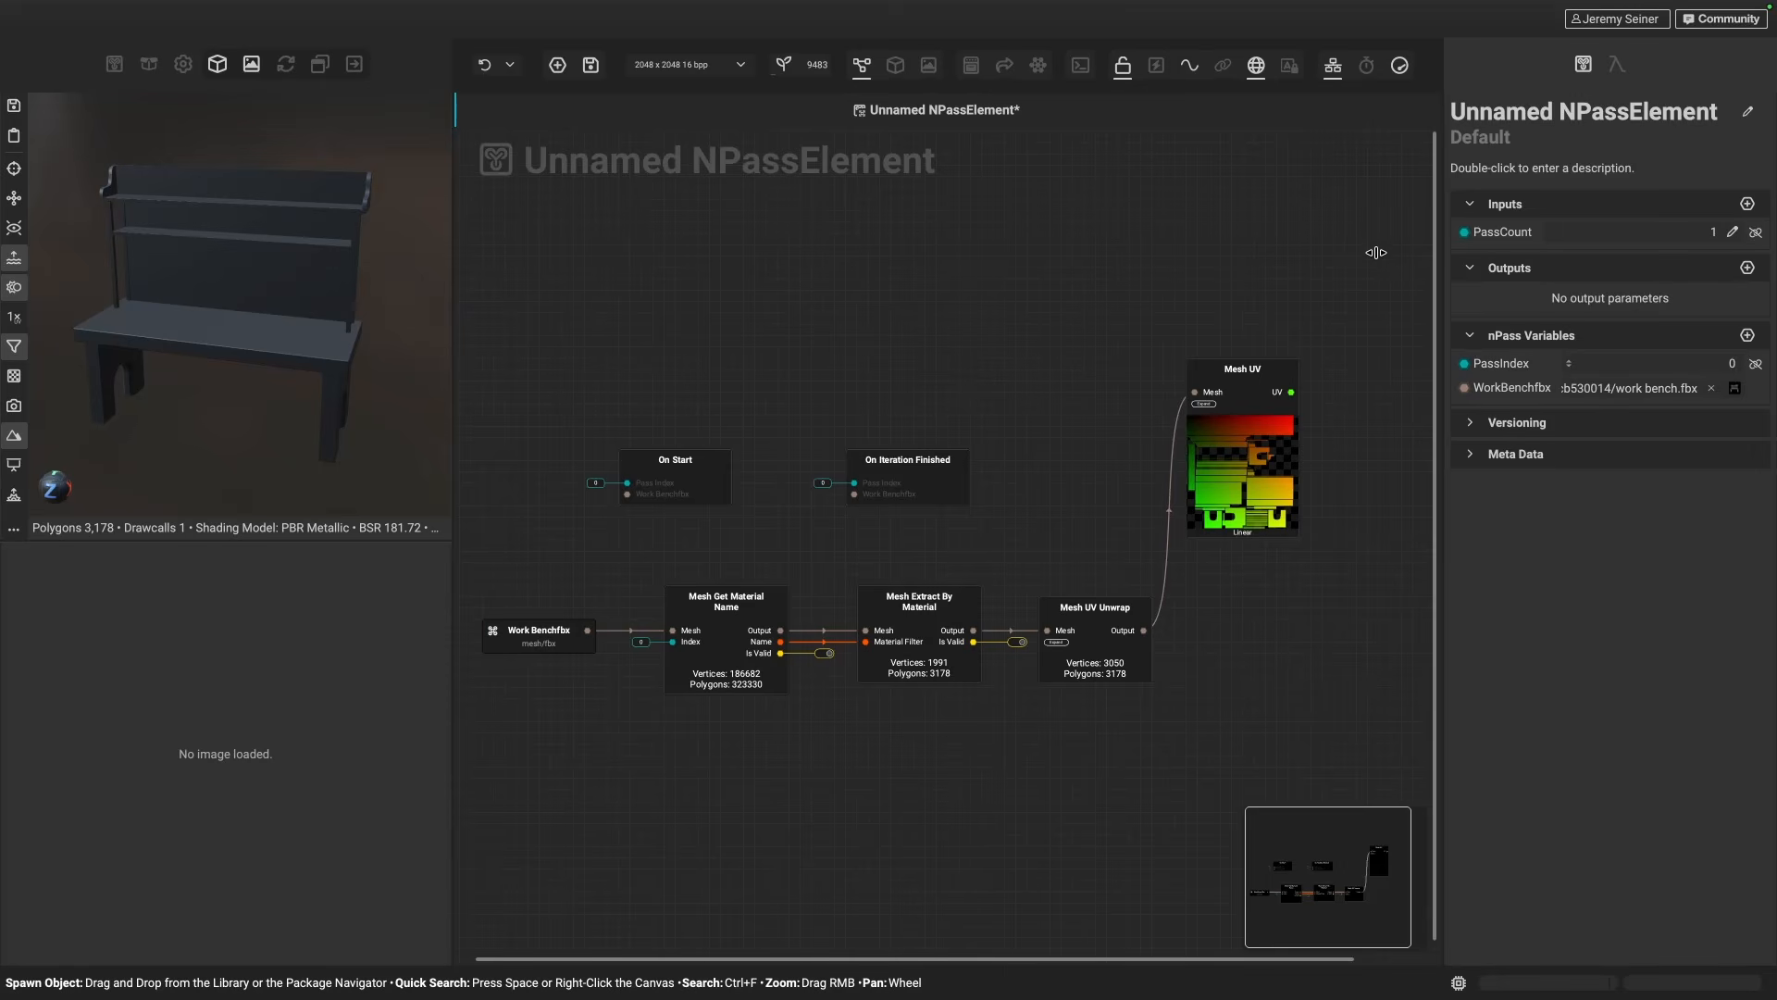
right_click(1498, 238)
left_click(1533, 244)
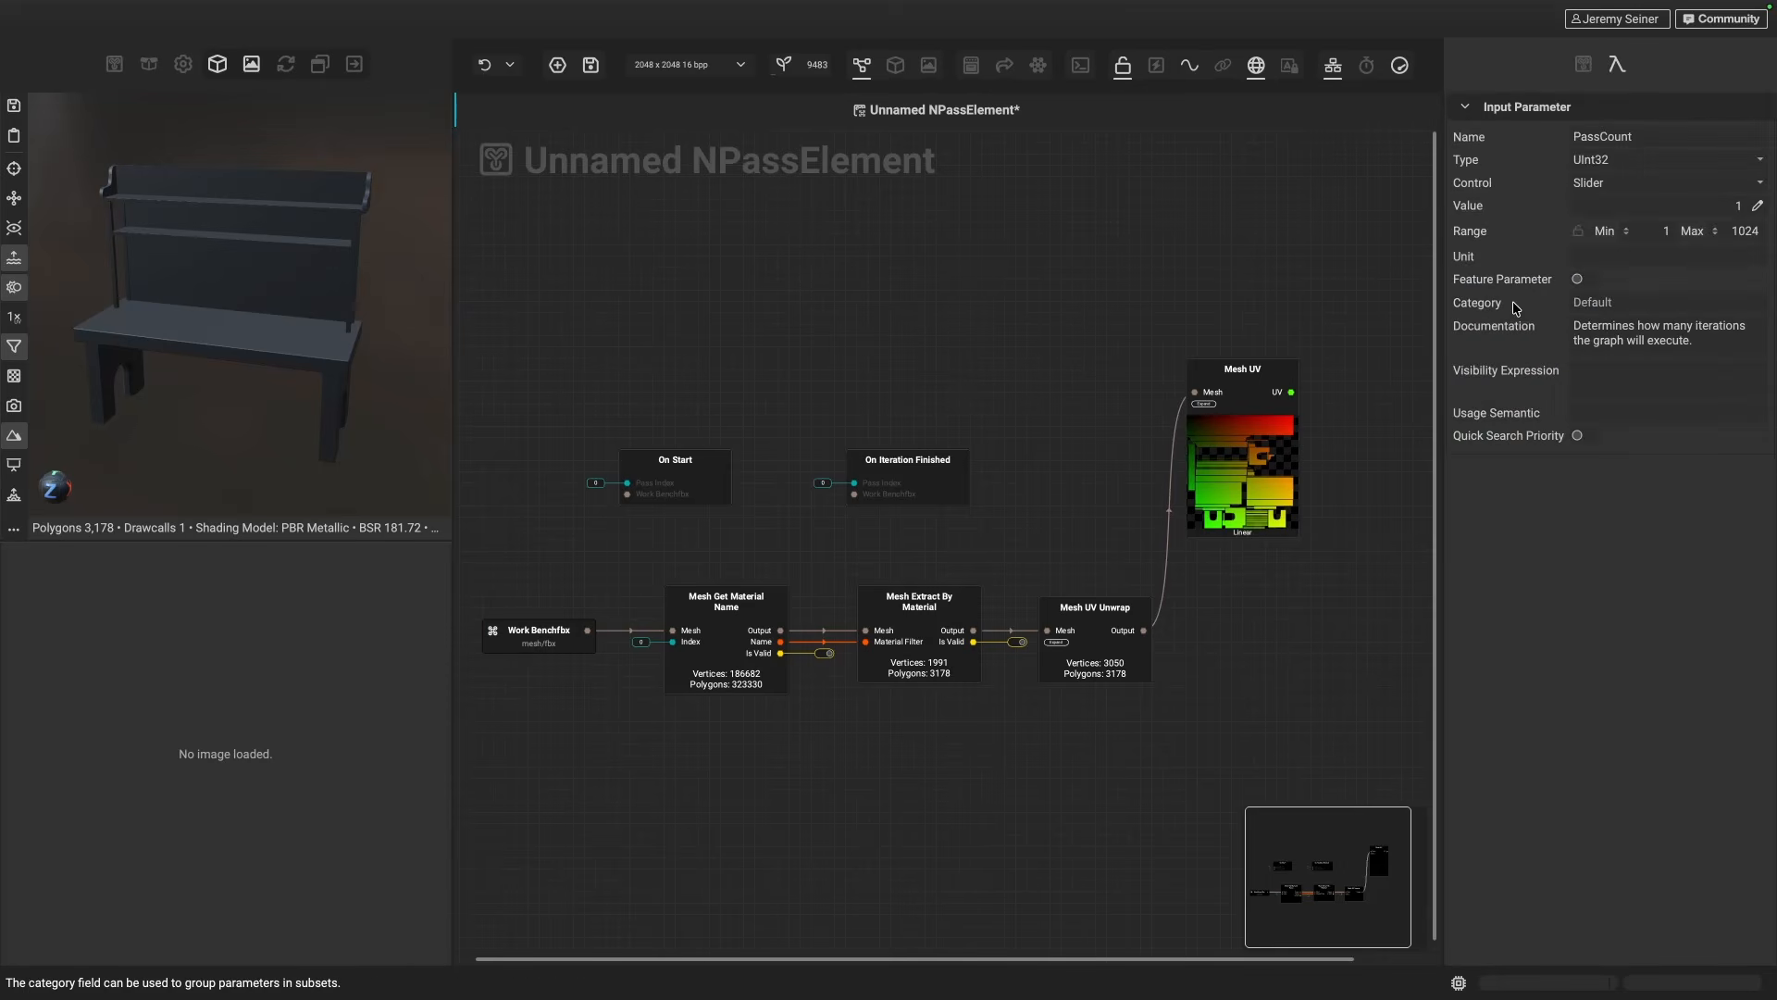
left_click(1746, 229)
type("20")
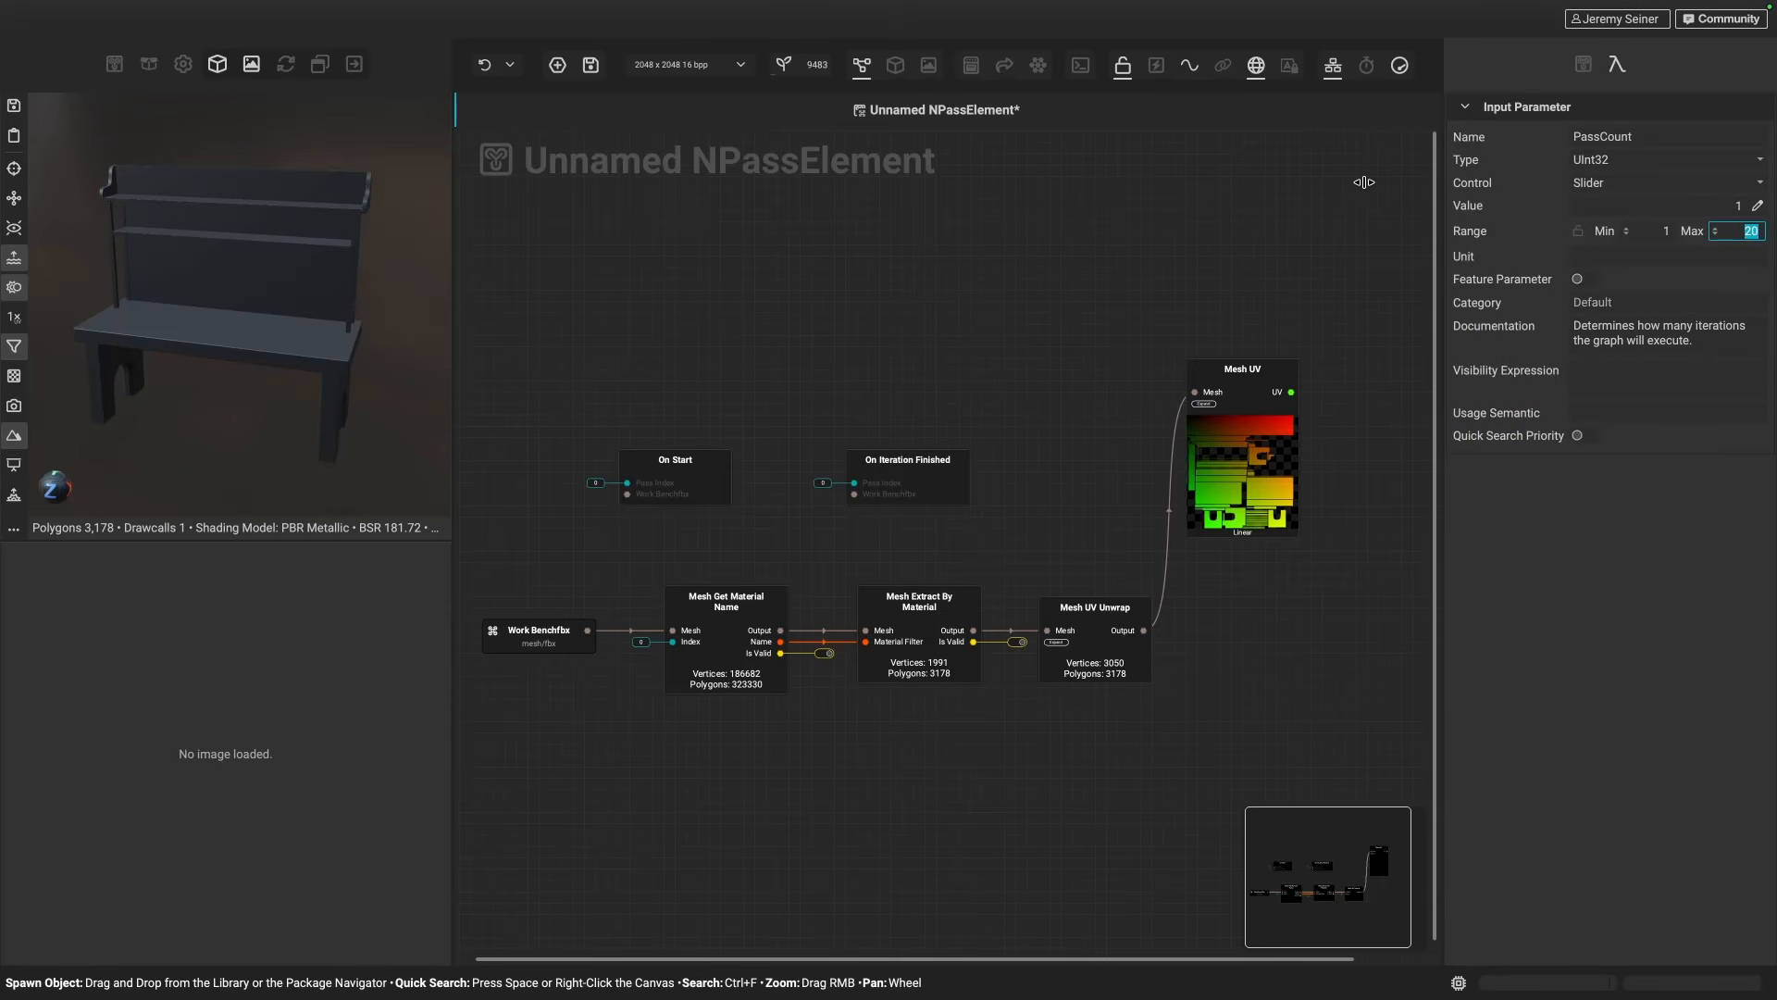
left_click(1584, 64)
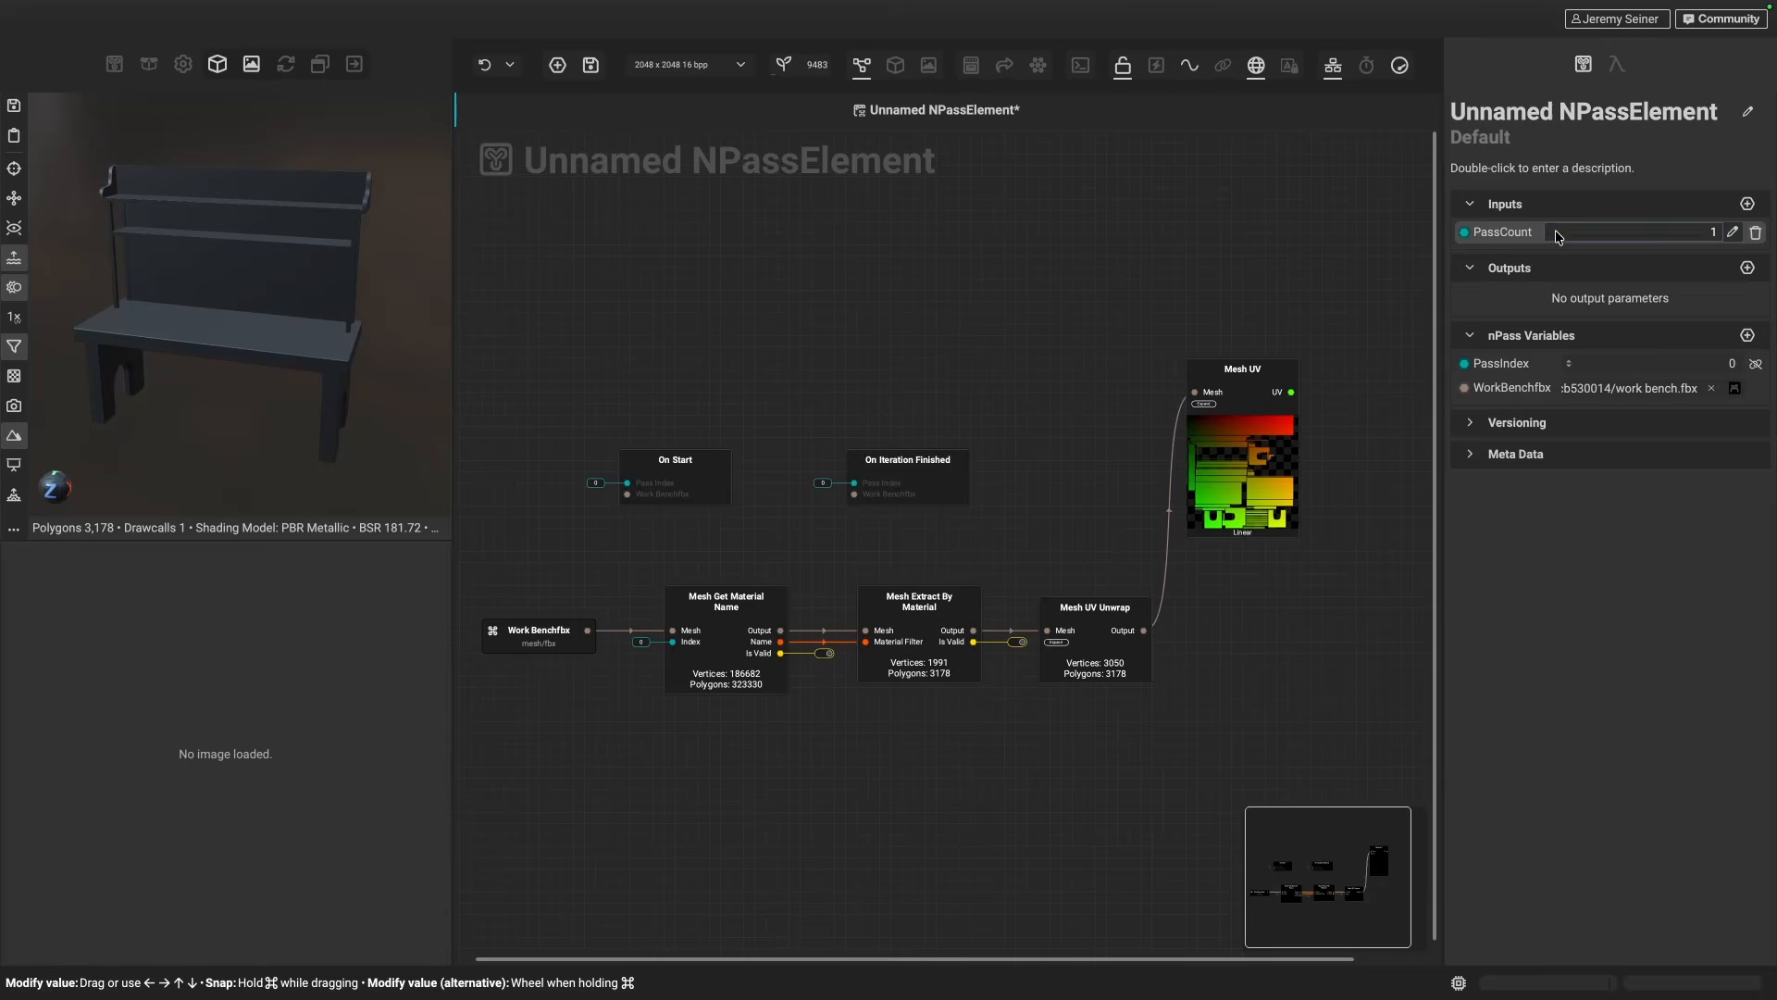
left_click_drag(1555, 233, 1583, 236)
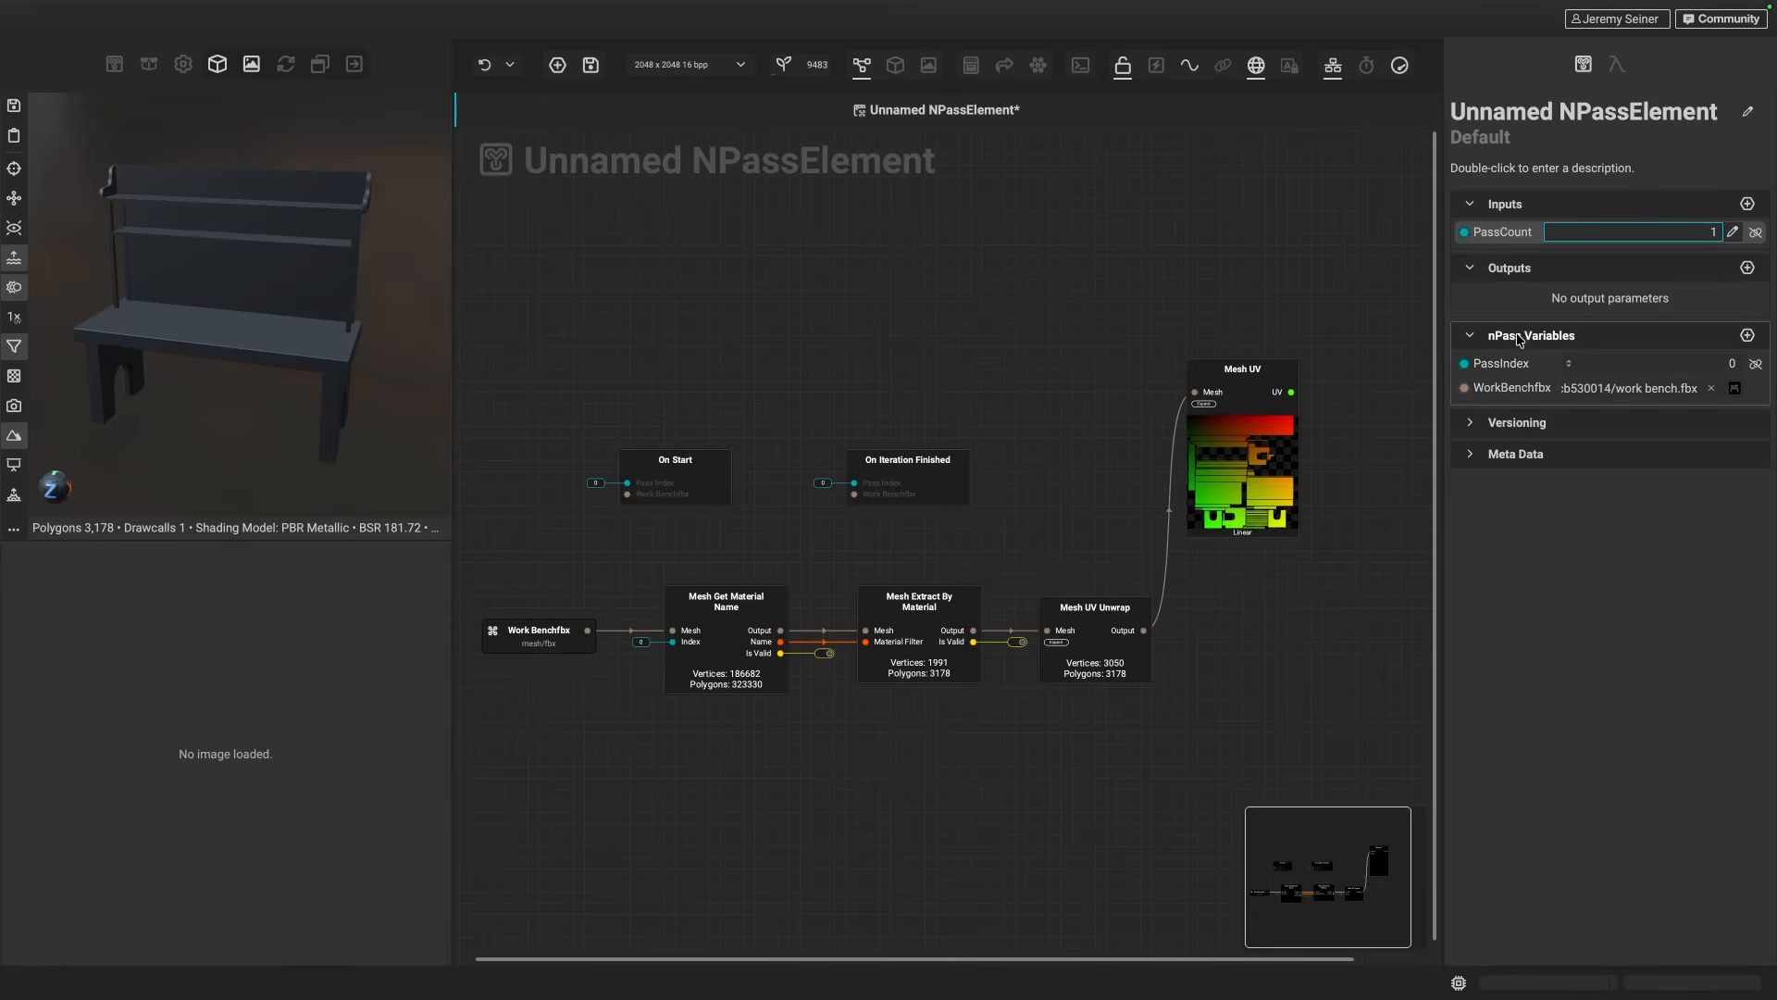
- Add the PassIndex variable to the graph, connected to the Index input of Mesh Get Material Name
left_click_drag(1493, 364, 668, 646)
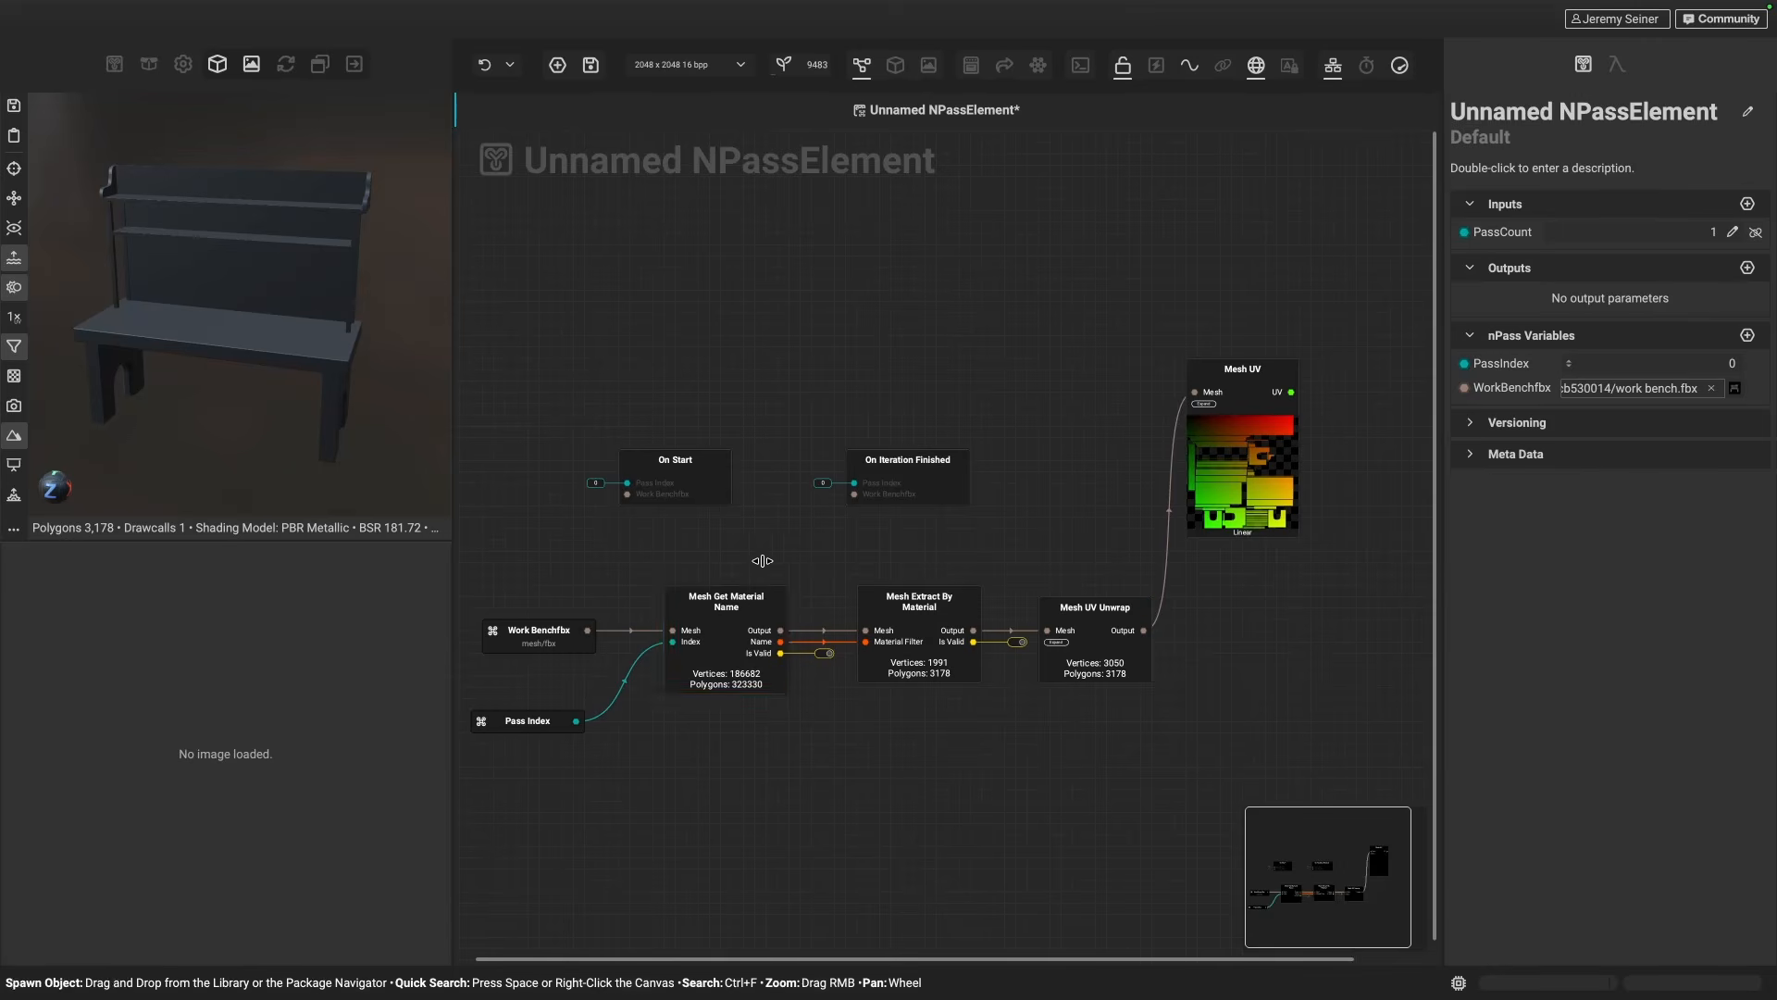
scroll(691, 654, "up", 2)
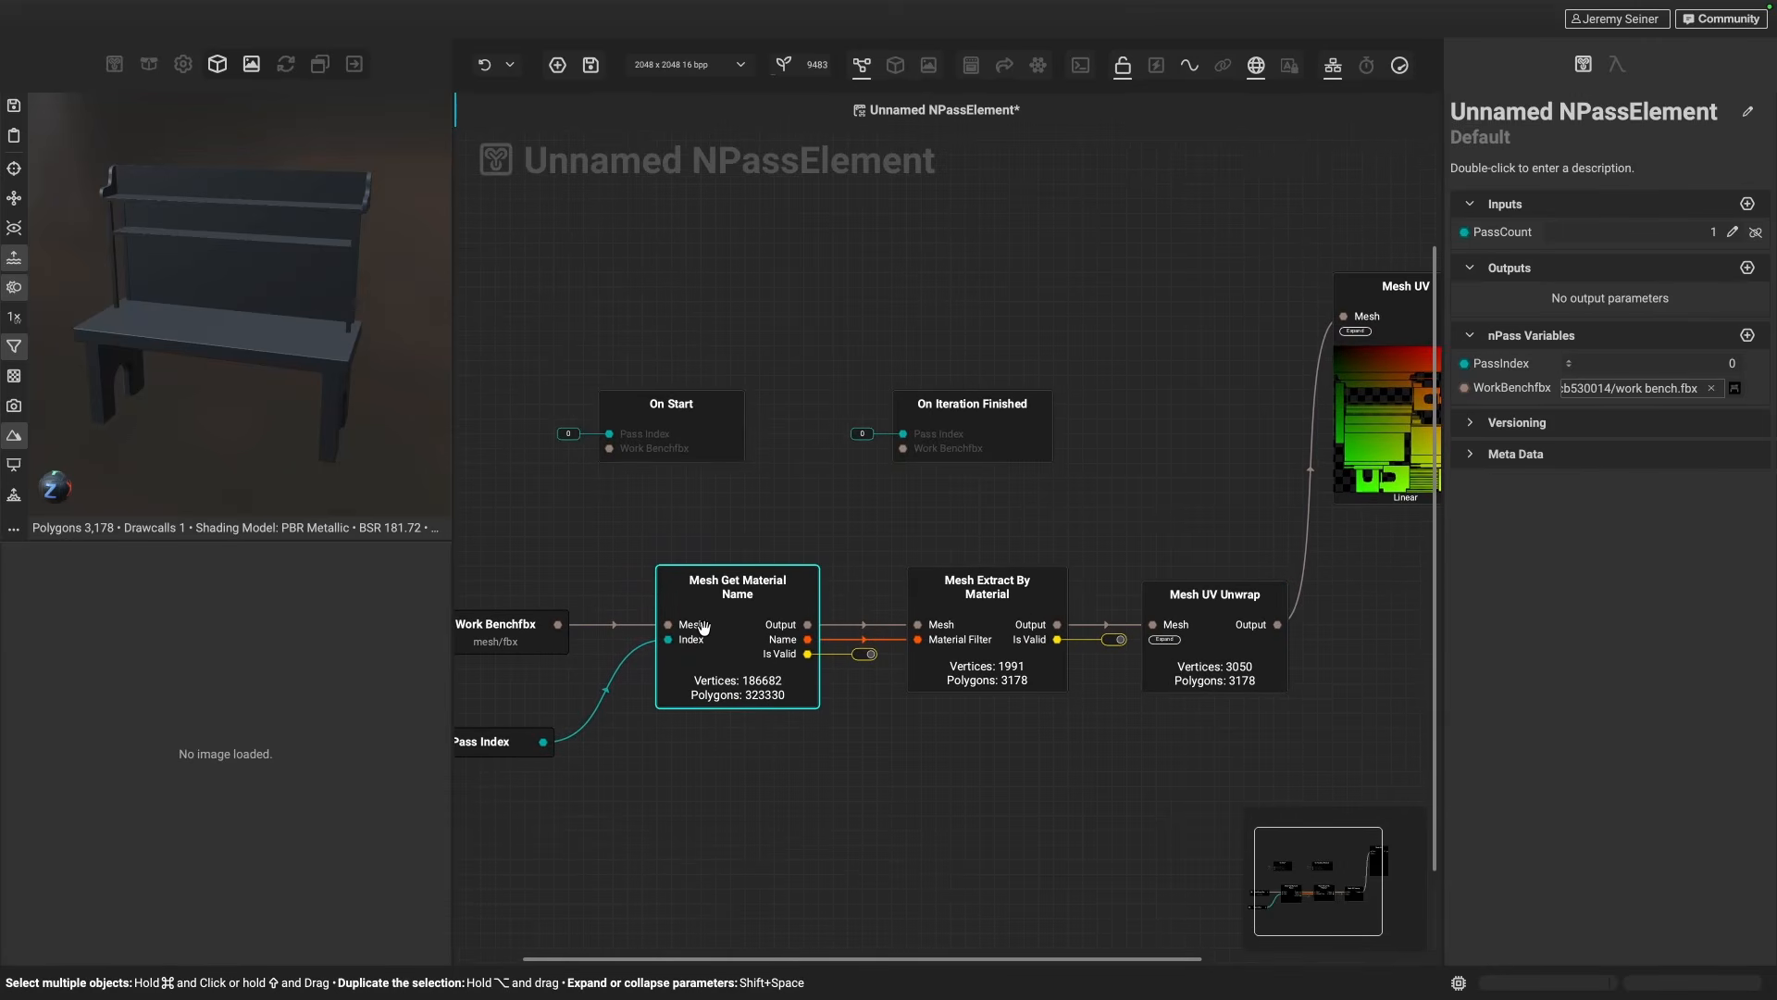
scroll(703, 627, "left", 2)
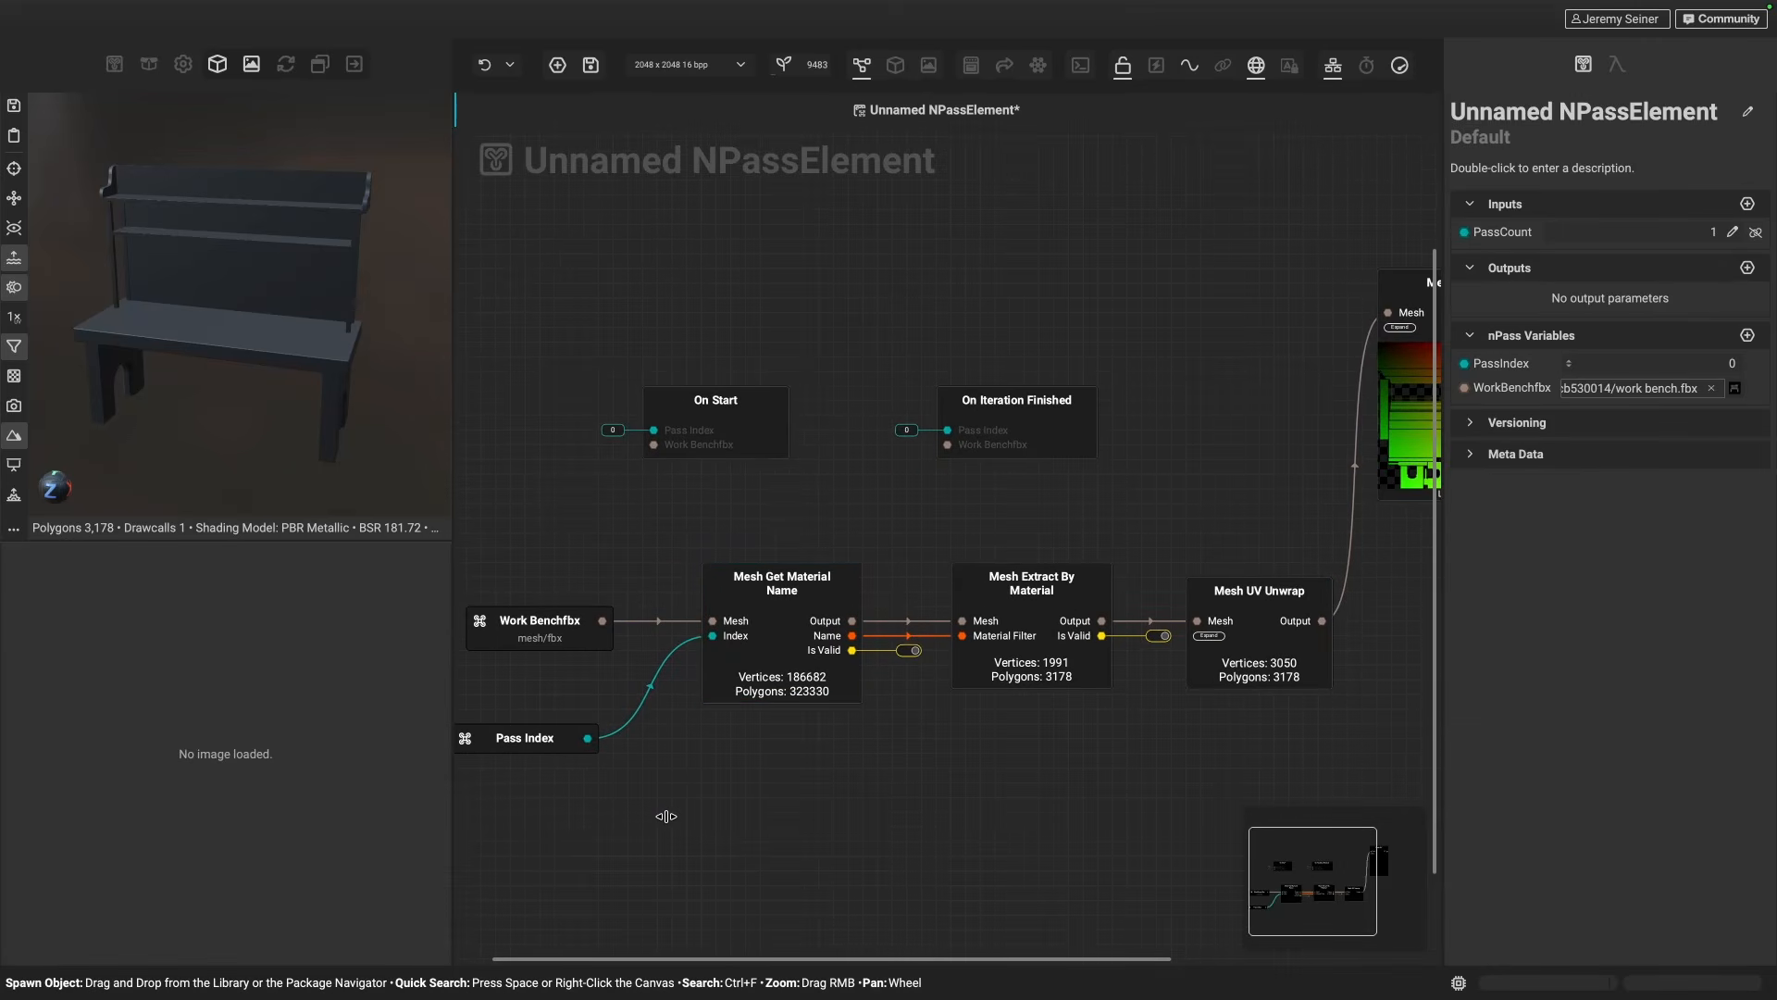
middle_click_drag(1386, 382, 1305, 375)
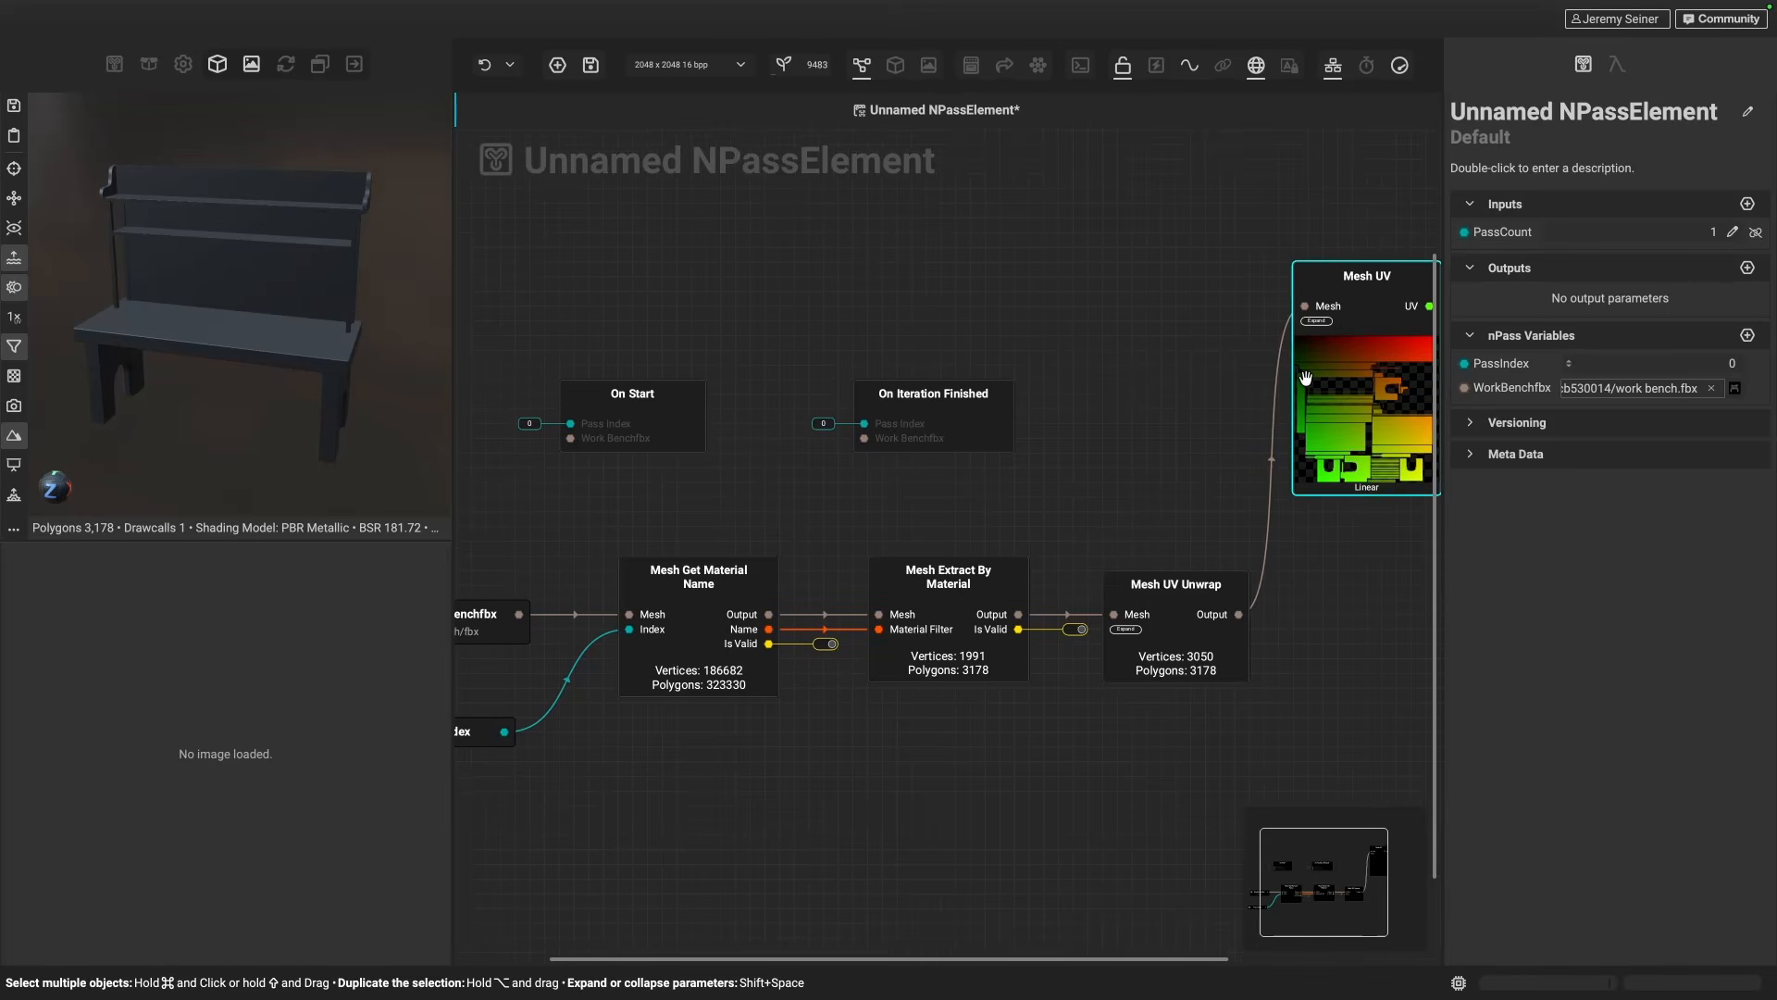
- Raise PassCount to 2 and then to 3 to step through the extracted material meshes
scroll(1305, 374, "down", 2)
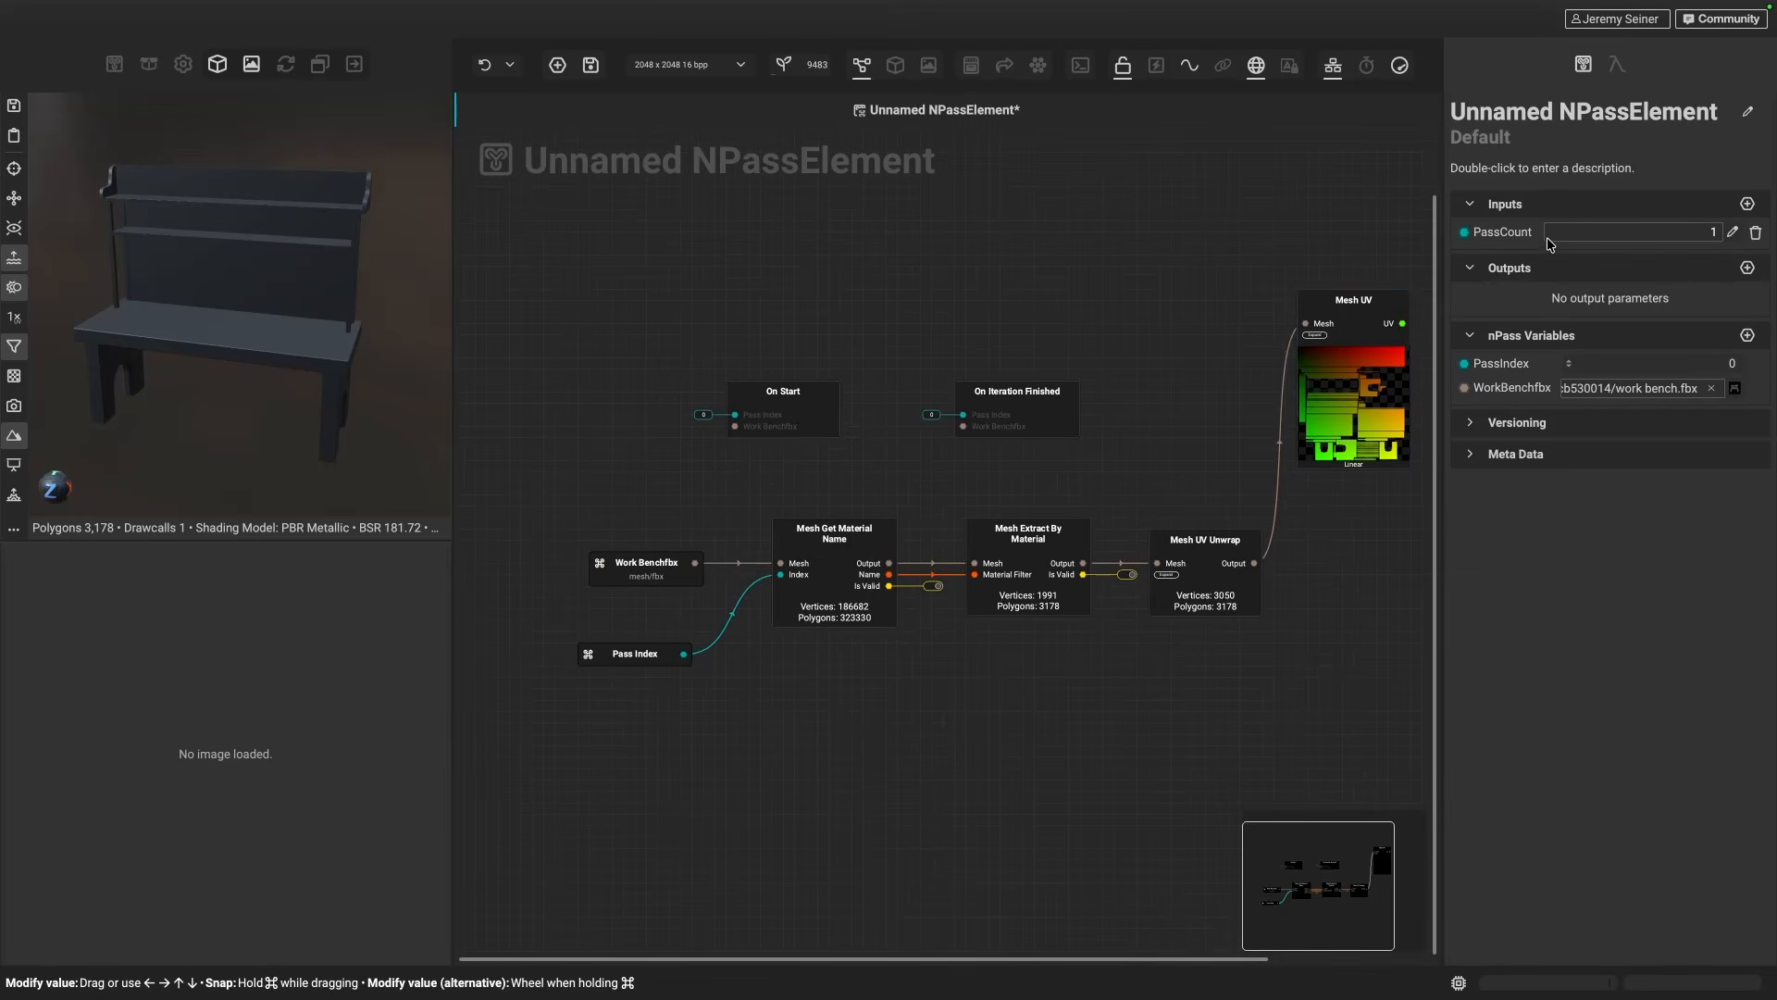
left_click_drag(1548, 238, 1554, 239)
scroll(1284, 530, "right", 1)
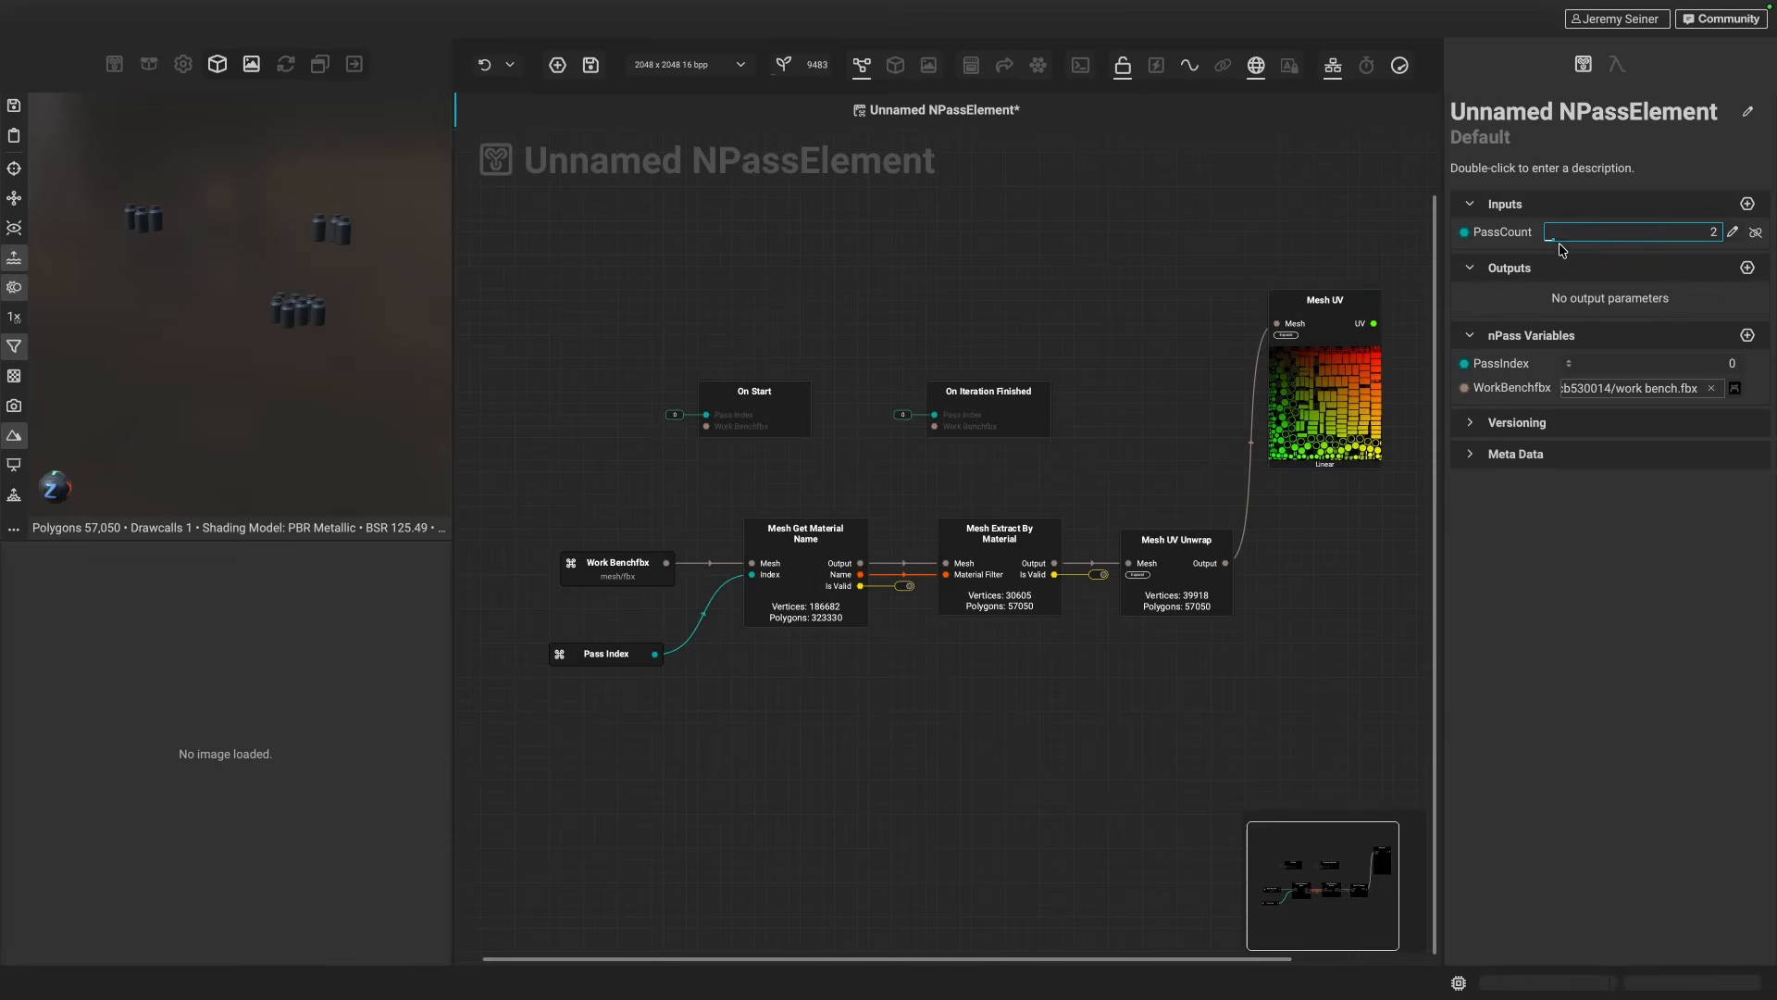
left_click_drag(1557, 245, 1561, 246)
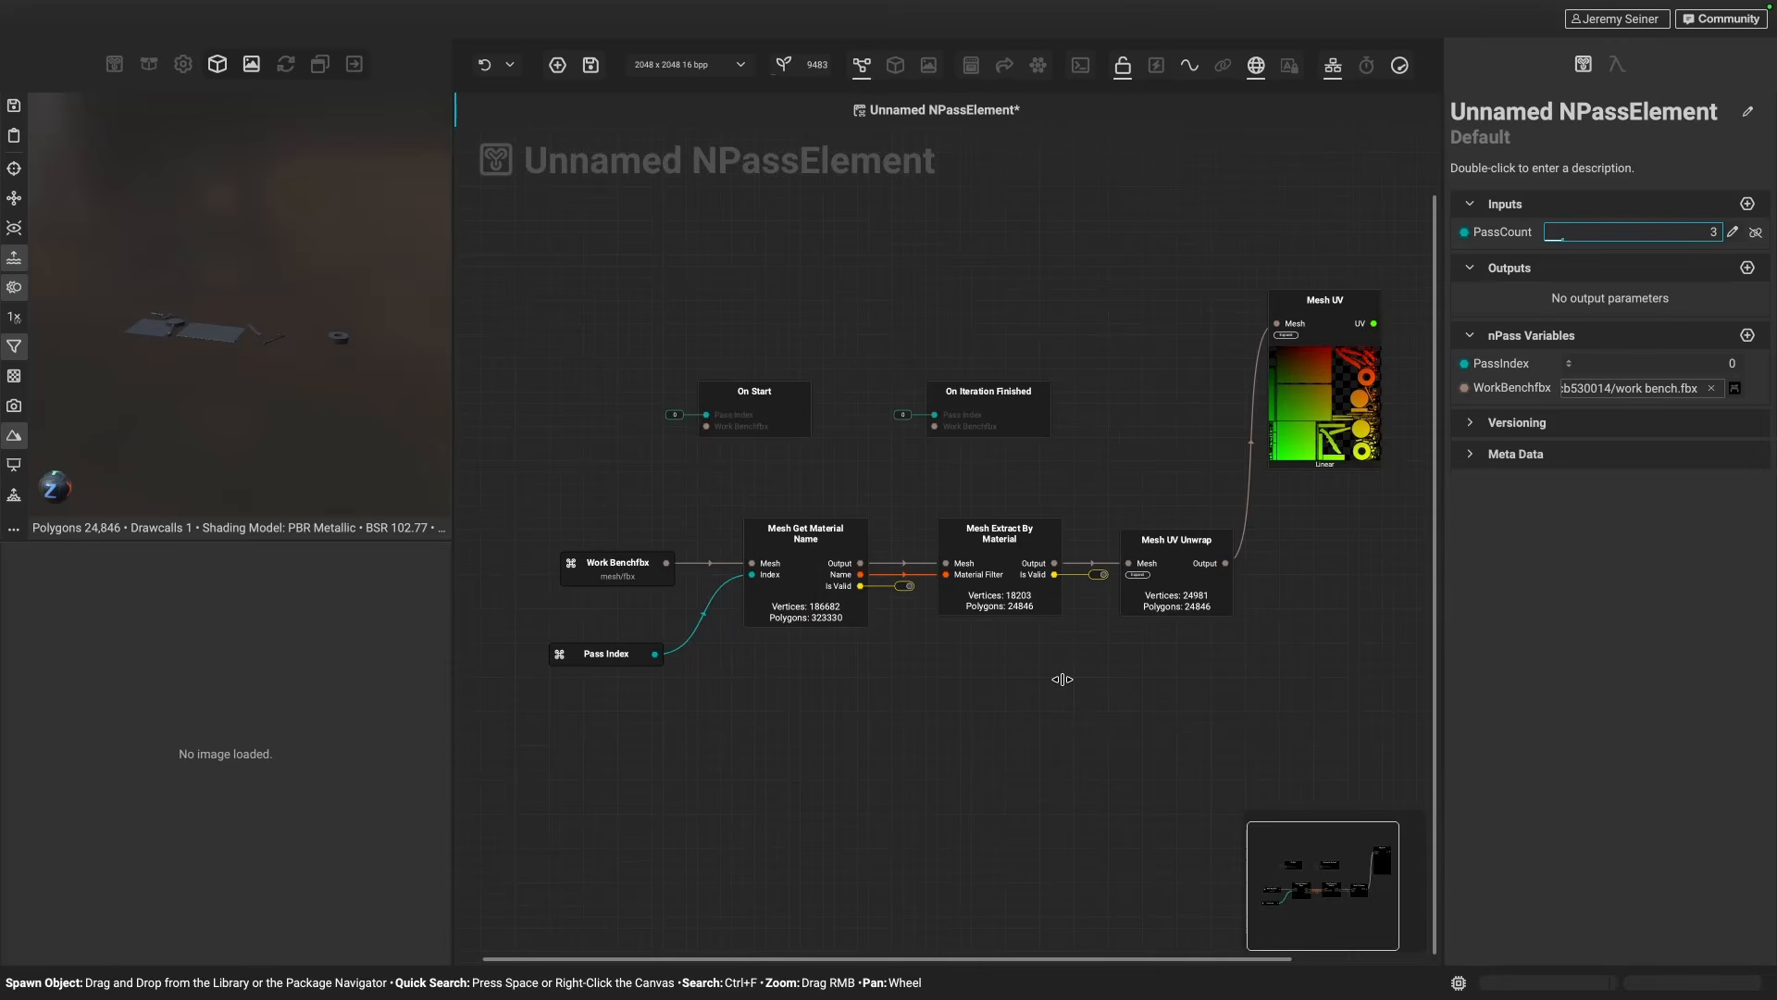
- Move the On Iteration Finished node to the far side of the Mesh UV node, at the end of the chain
scroll(1062, 679, "right", 3)
scroll(1062, 679, "down", 3)
scroll(1063, 680, "right", 2)
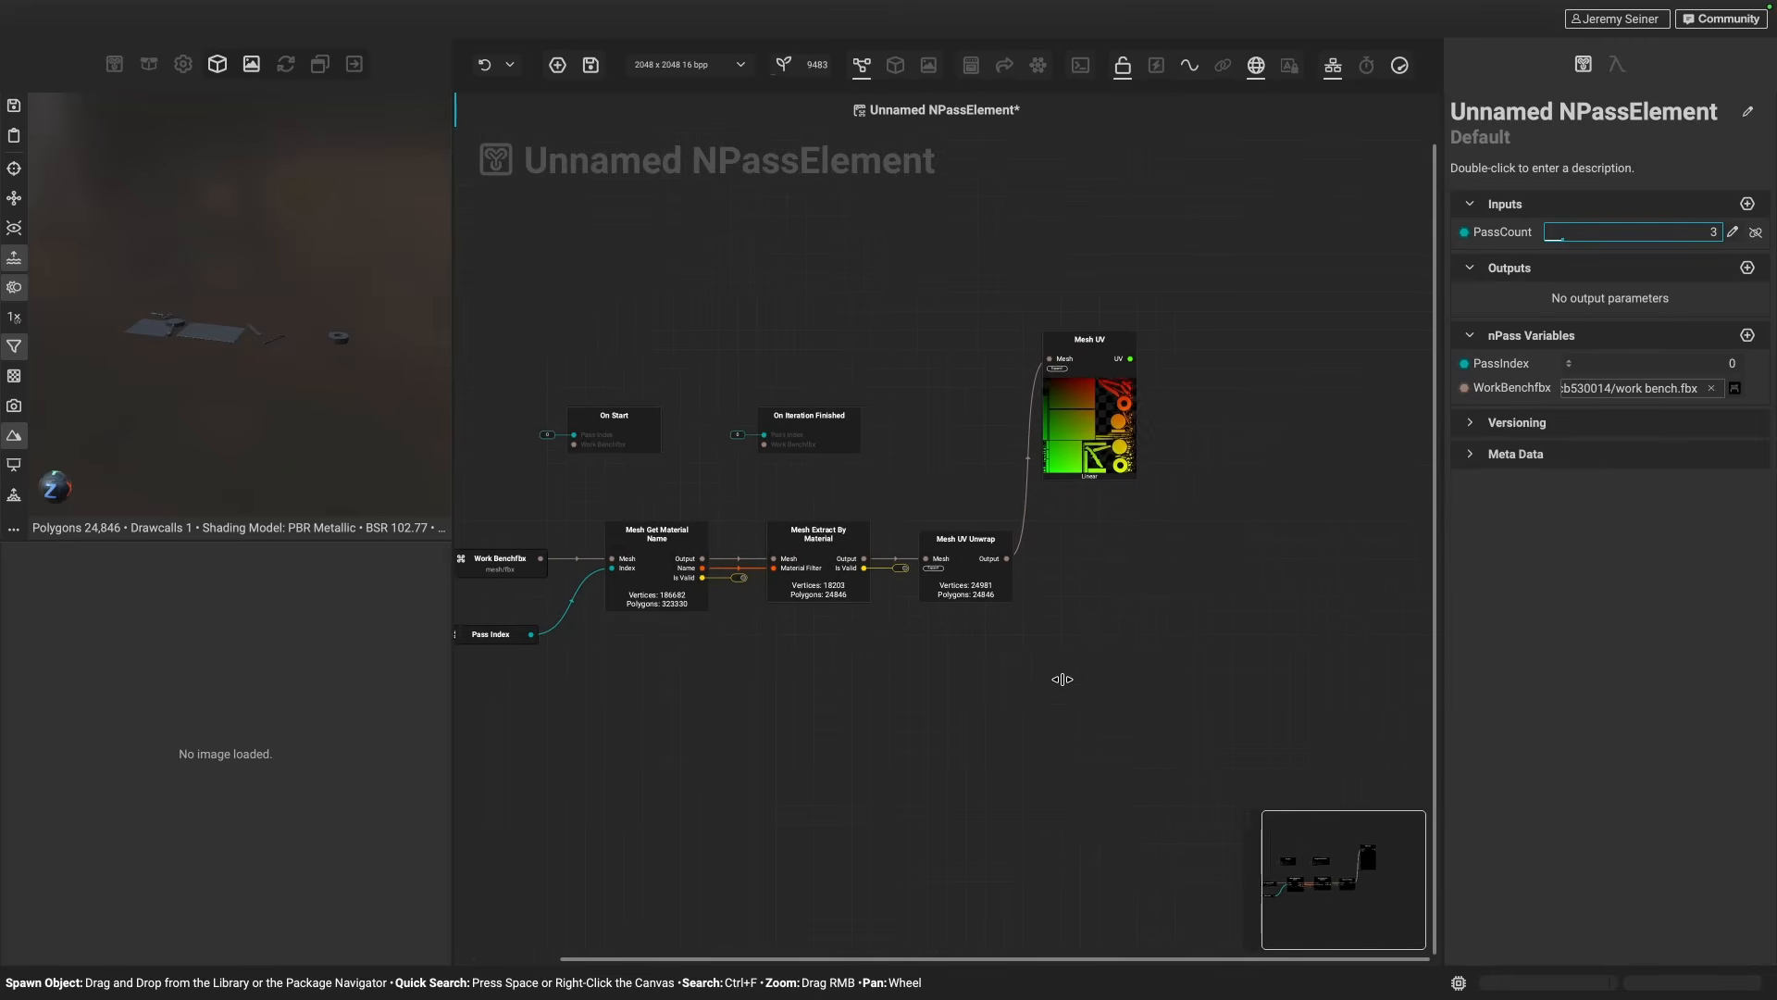
left_click_drag(794, 428, 1261, 428)
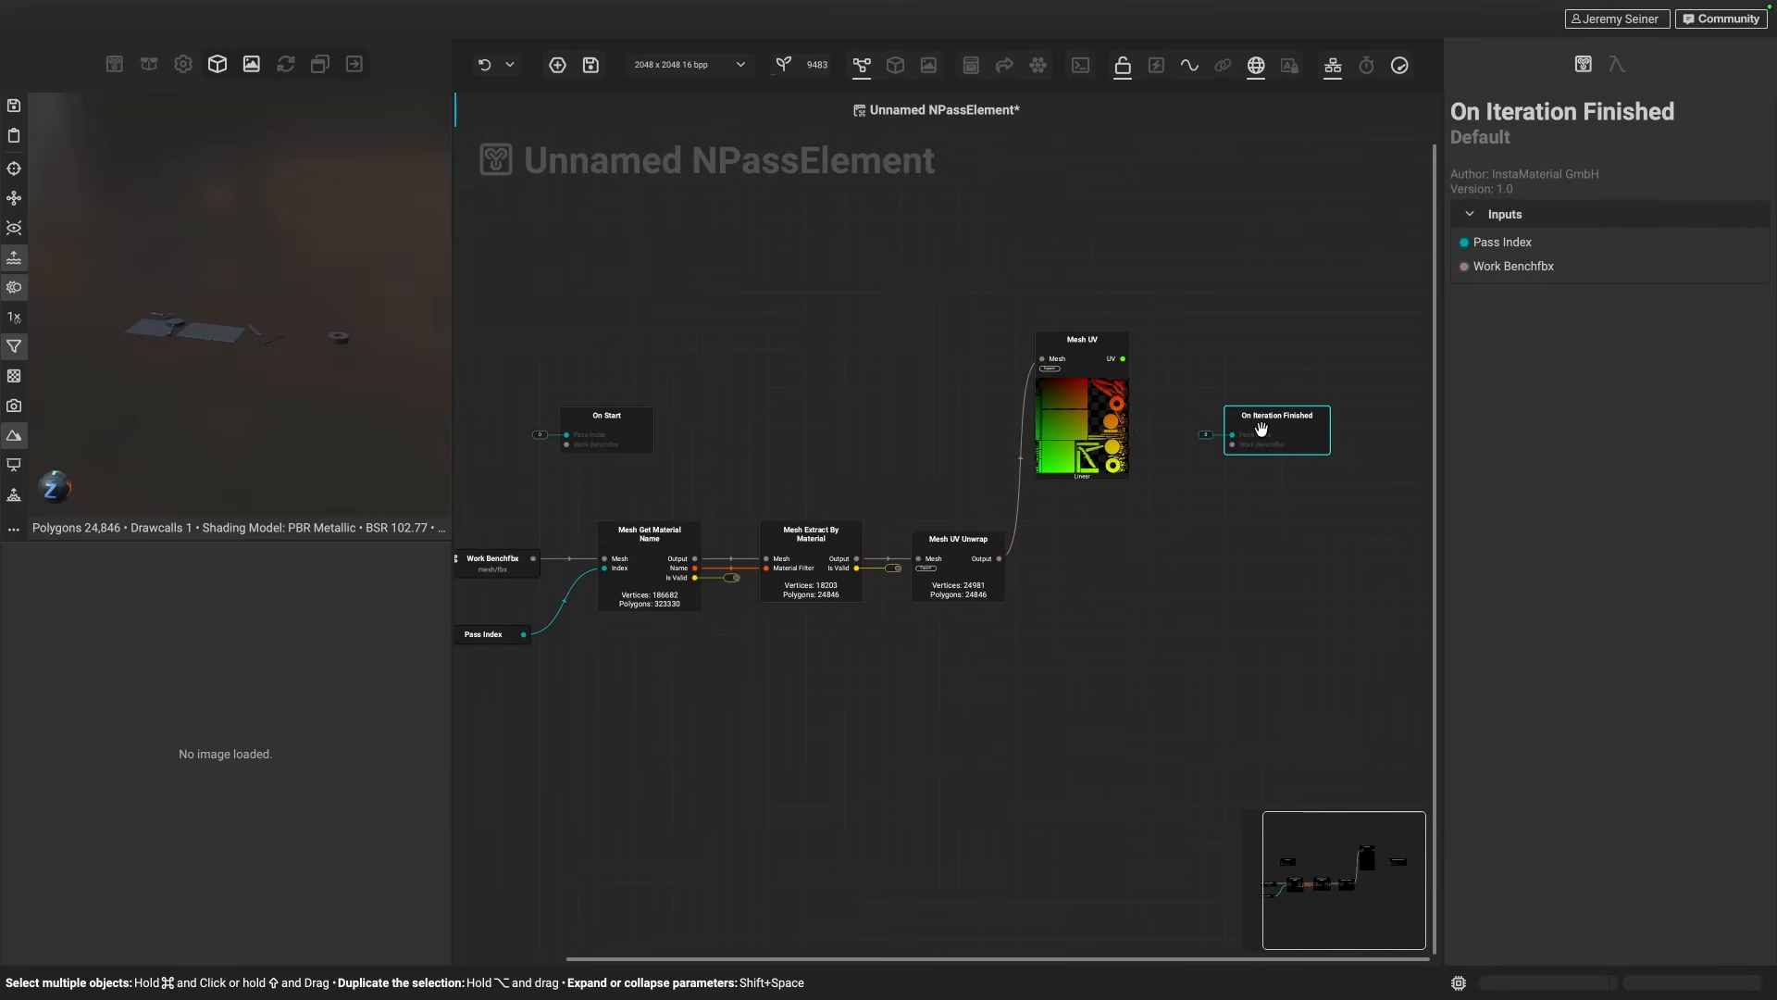
scroll(1261, 428, "up", 4)
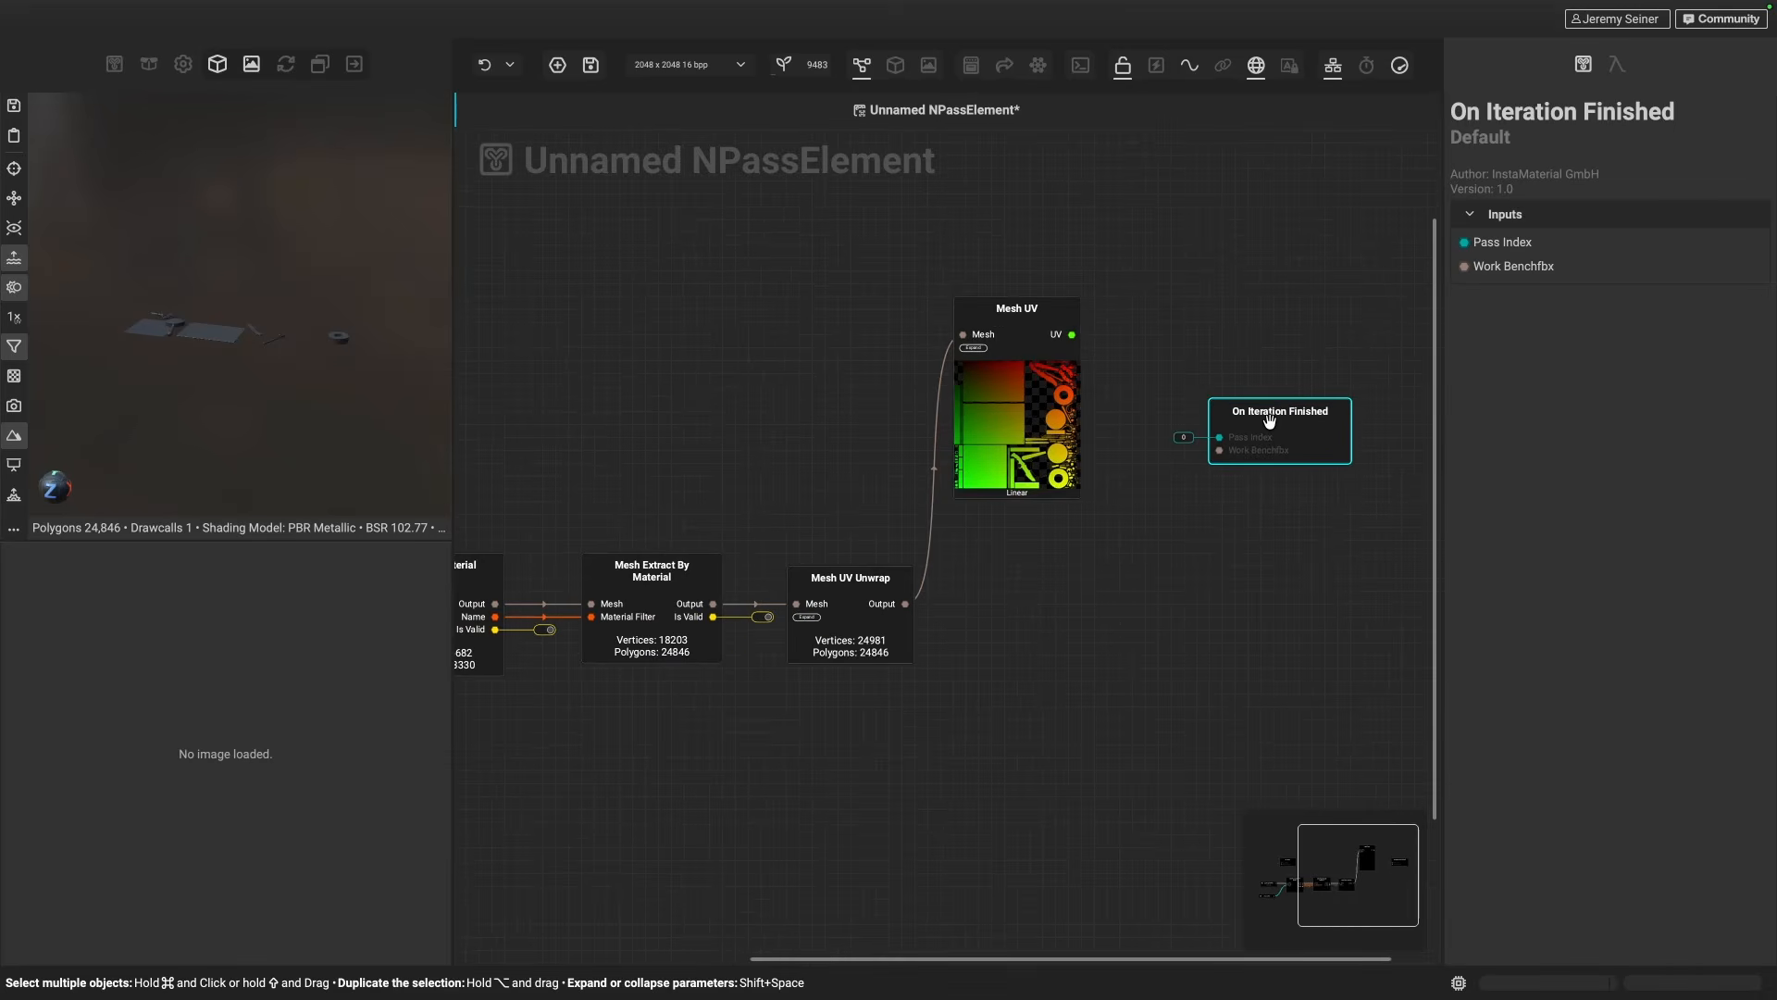
left_click(1198, 615)
scroll(1200, 621, "down", 2)
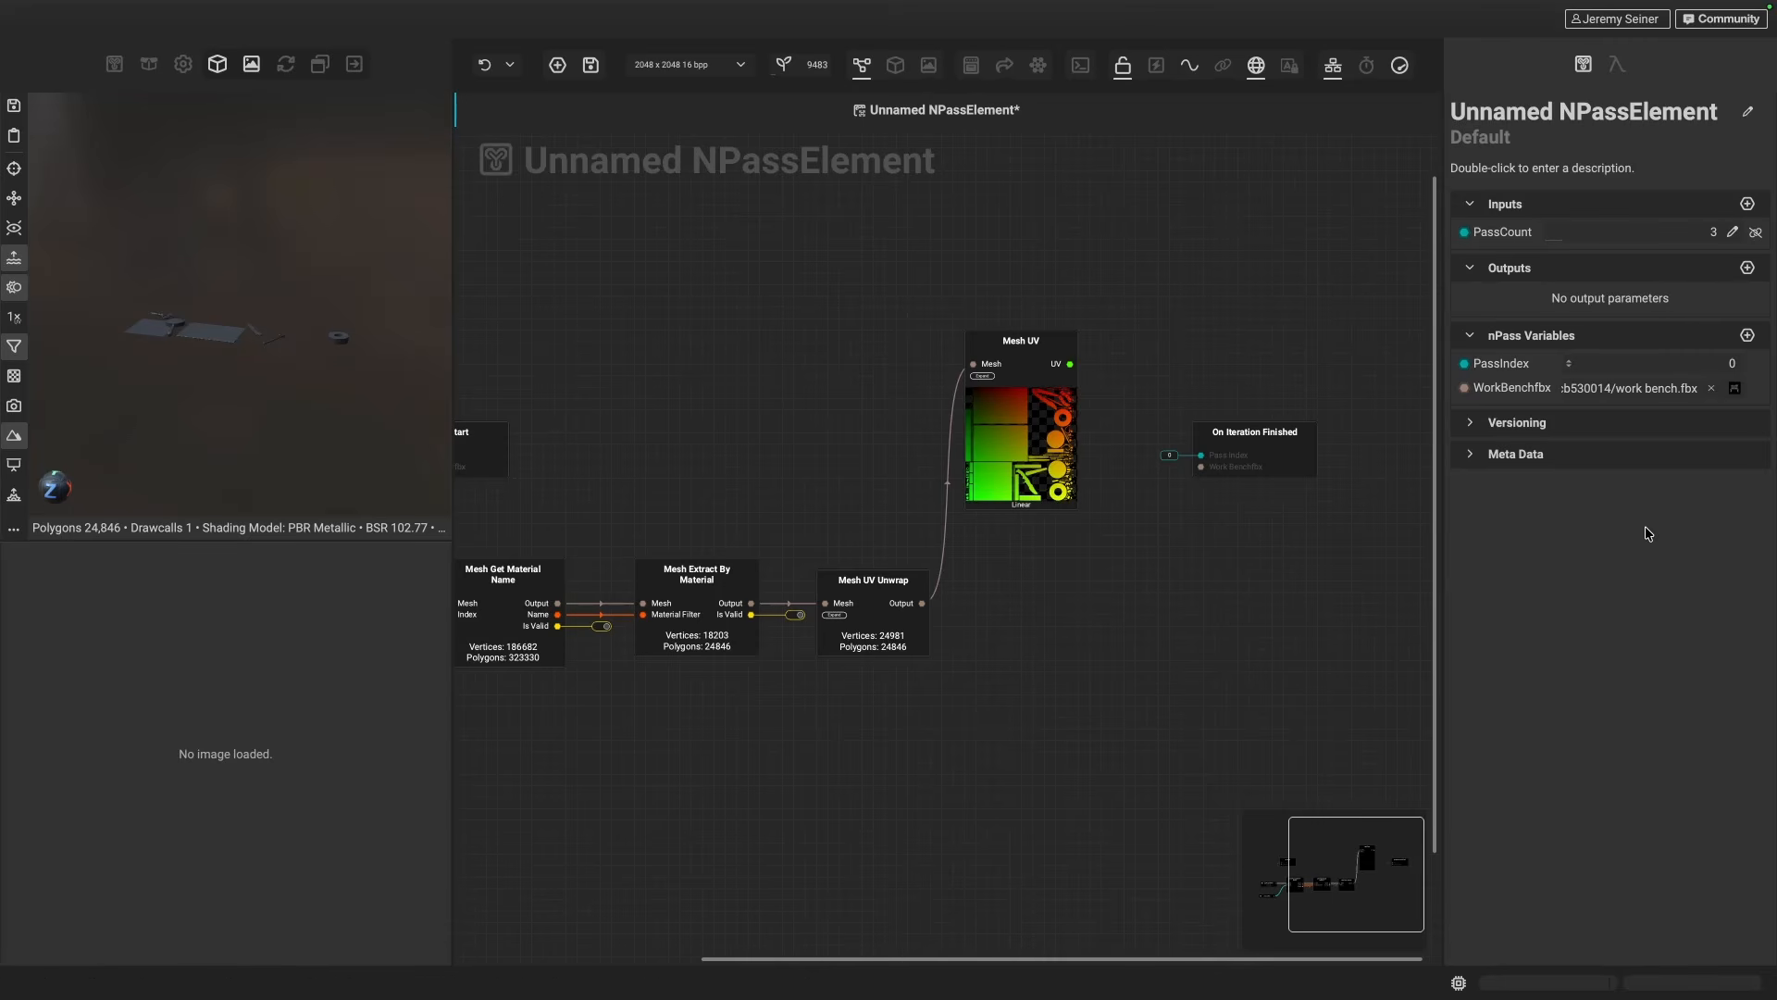
- Add an ElementMesh nPass variable and rename it Buffer
left_click(1748, 335)
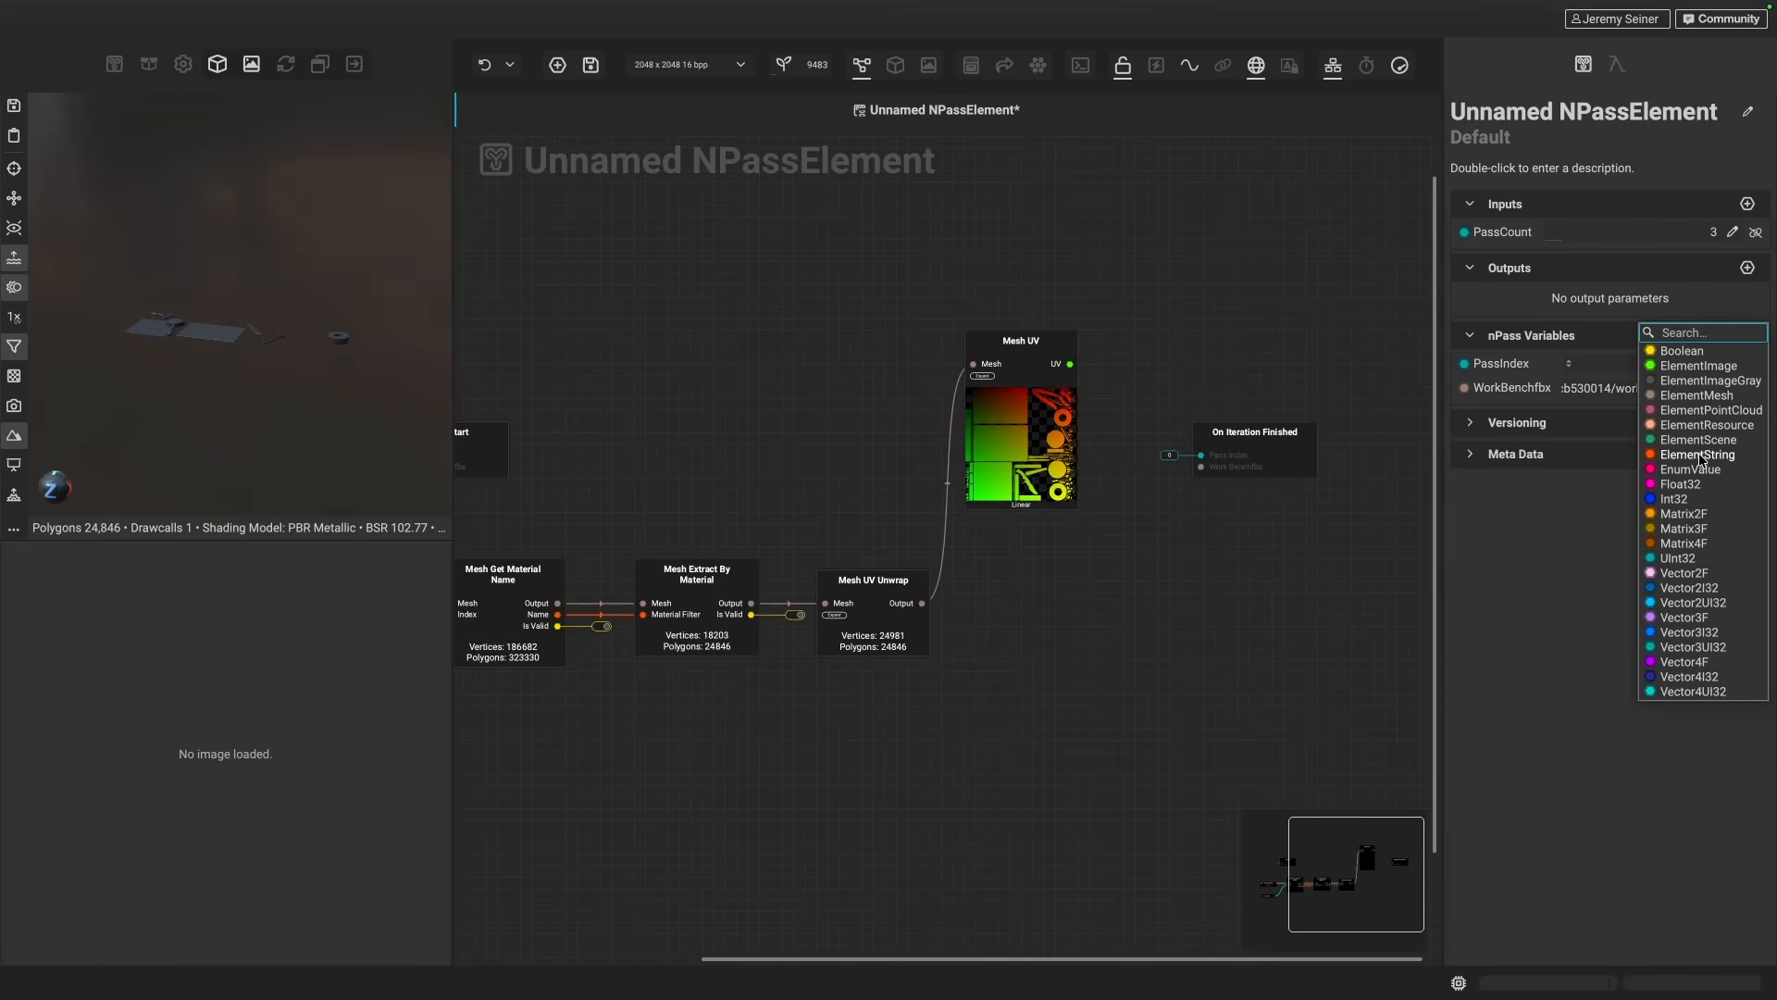
left_click(1645, 396)
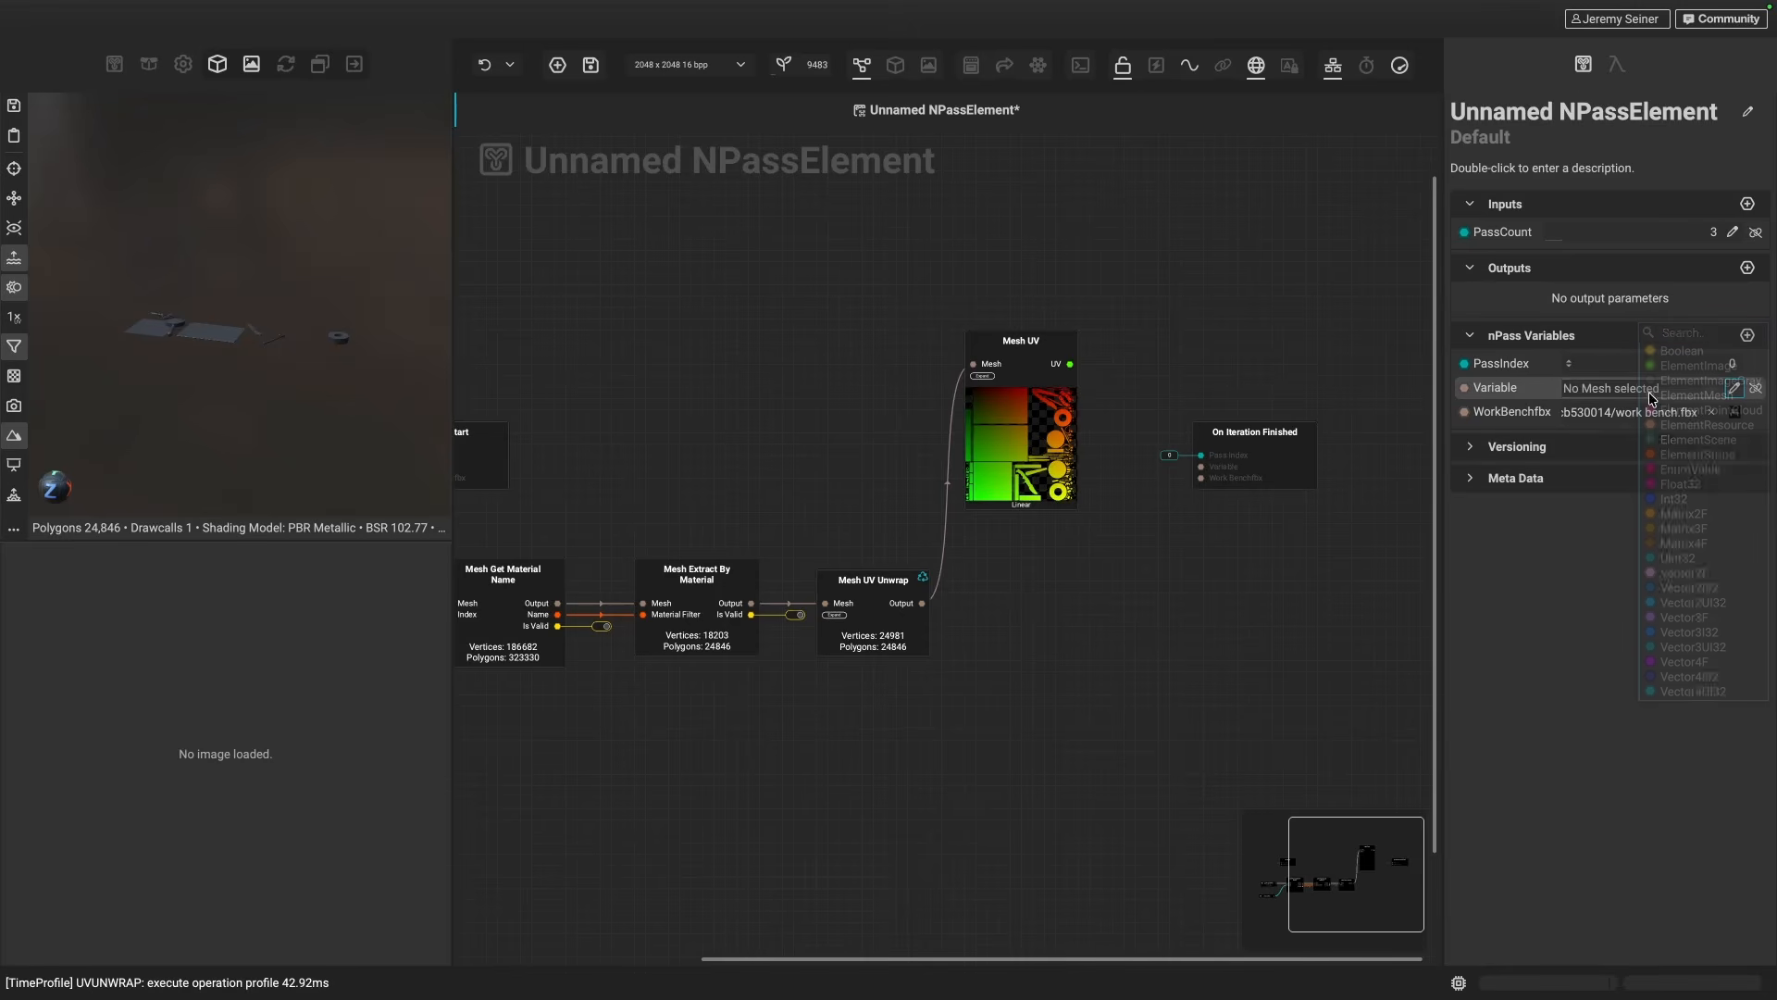
double_click(1489, 389)
type("Buf")
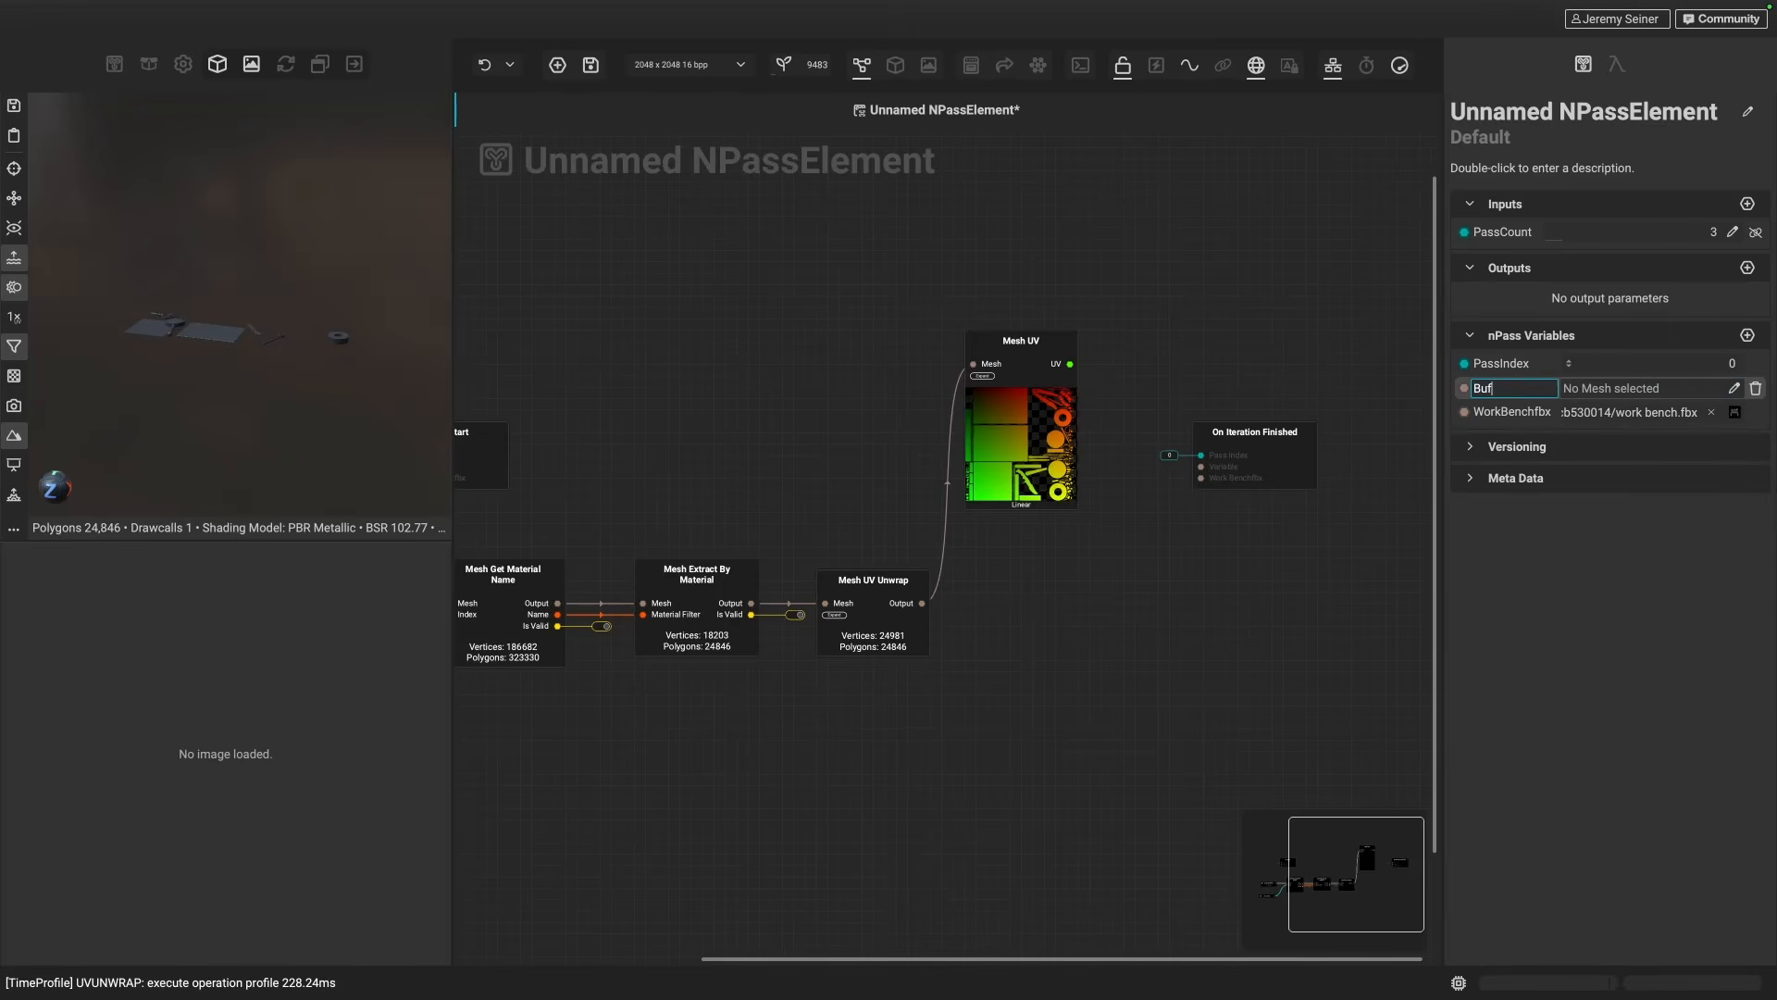
type("fer")
key("Return")
scroll(1253, 453, "up", 3)
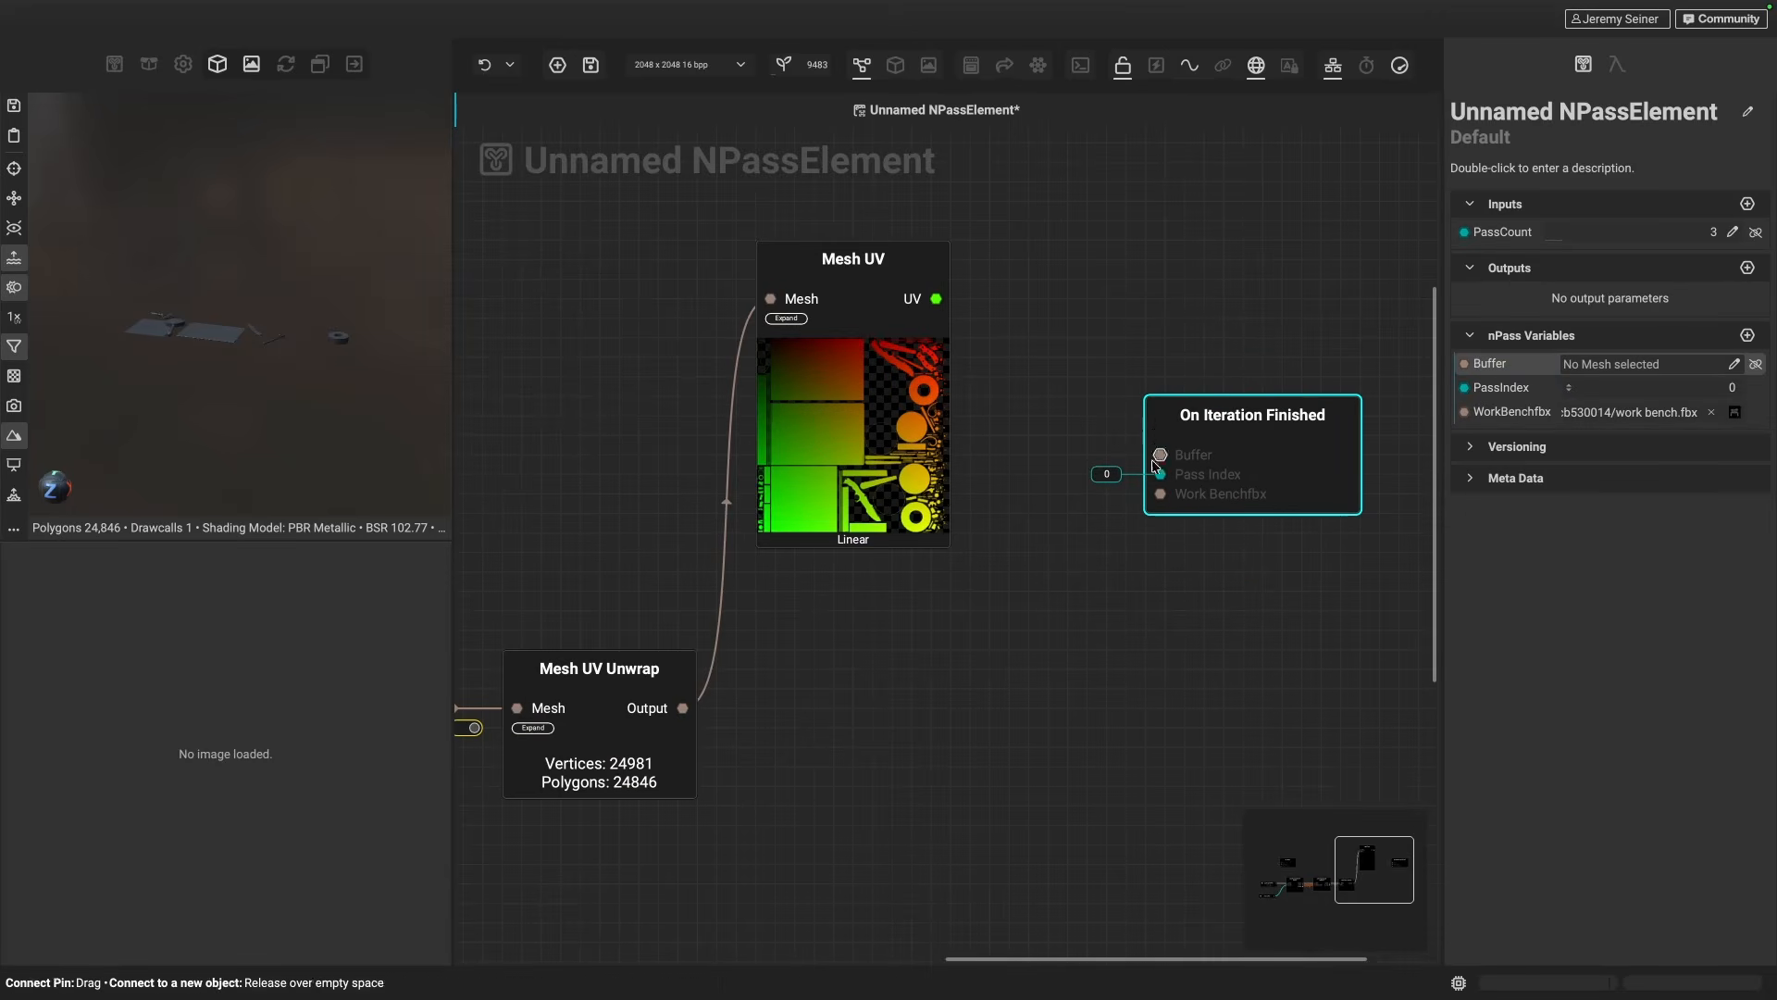
- Place the Buffer variable below the node chain and add a Mesh Append node after Mesh UV Unwrap
scroll(1125, 535, "down", 3)
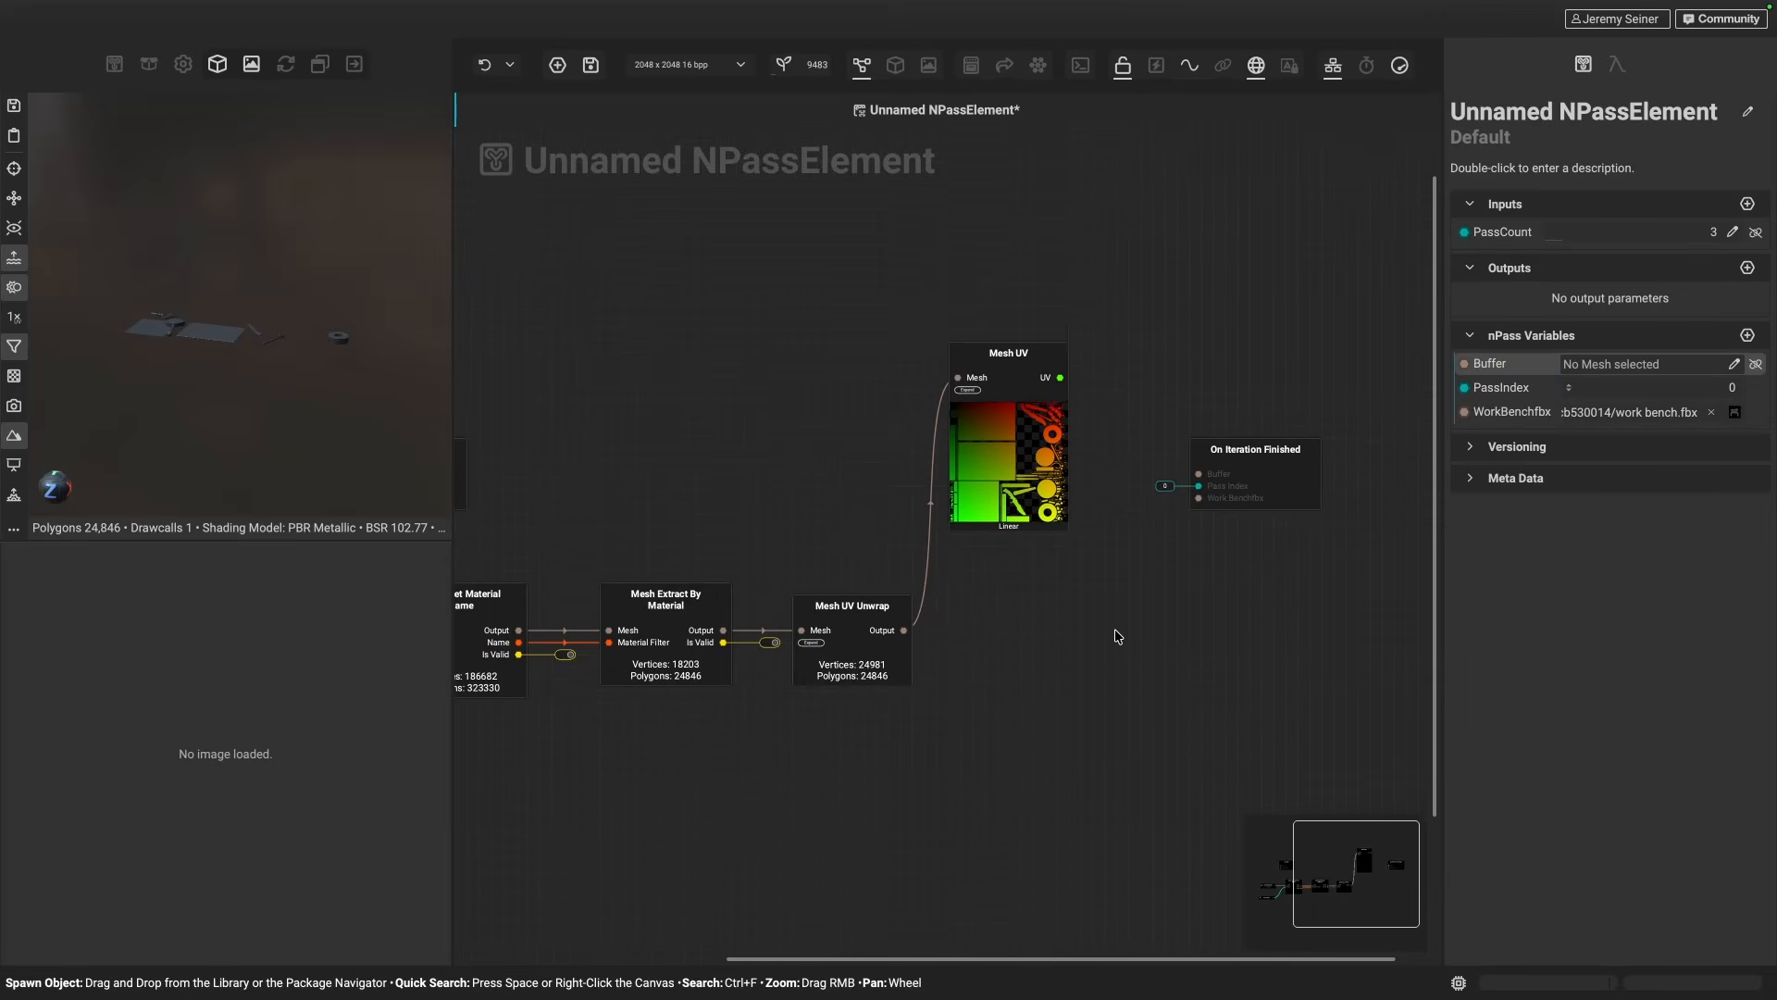
left_click_drag(1490, 363, 935, 741)
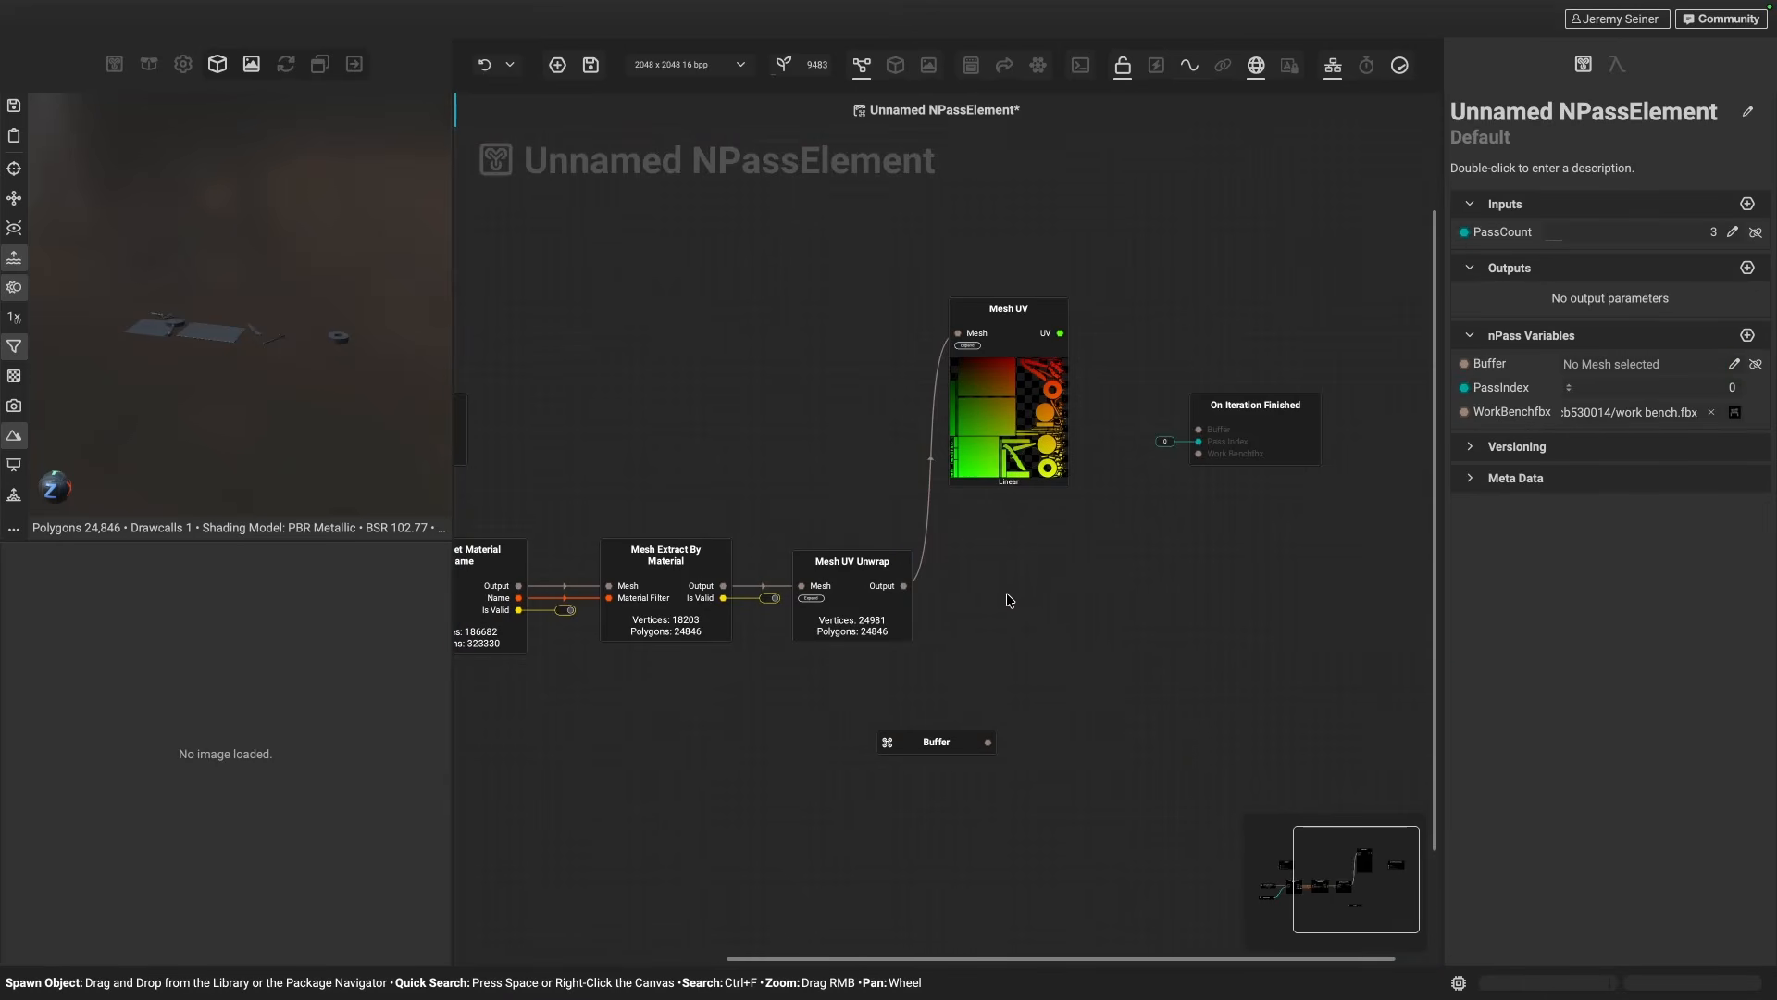
key("space")
type("mesh appen")
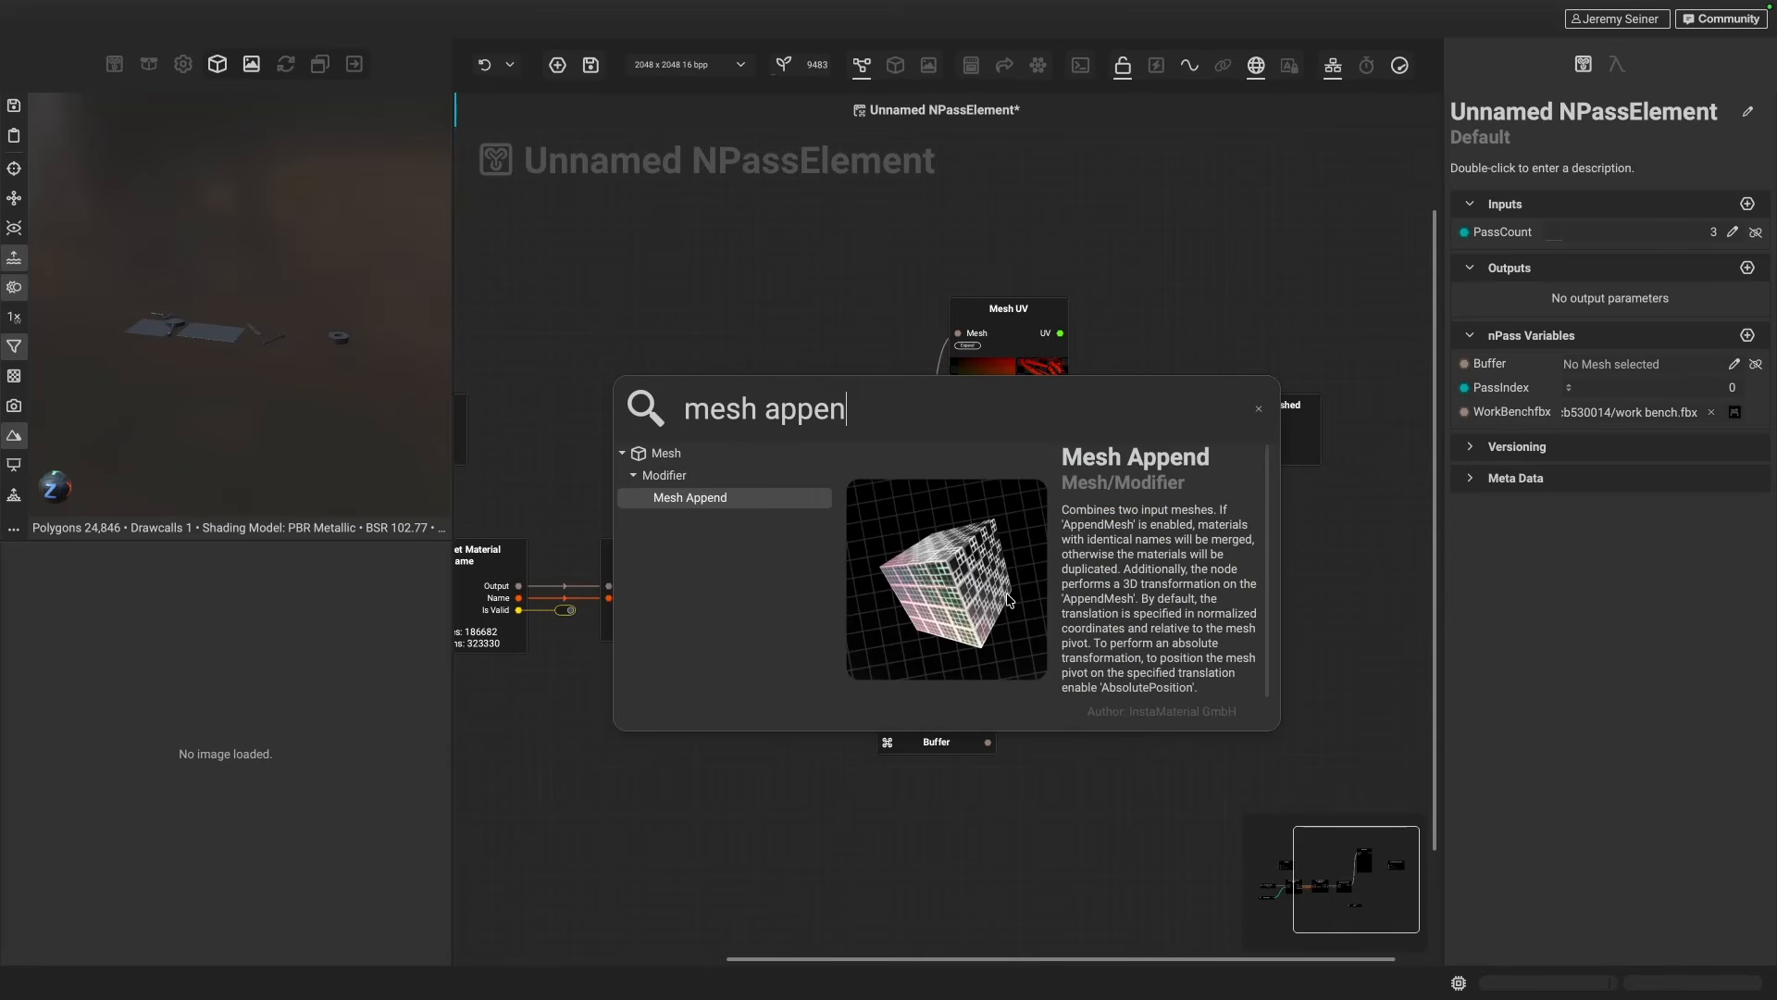
key("Return")
left_click_drag(1009, 600, 1093, 623)
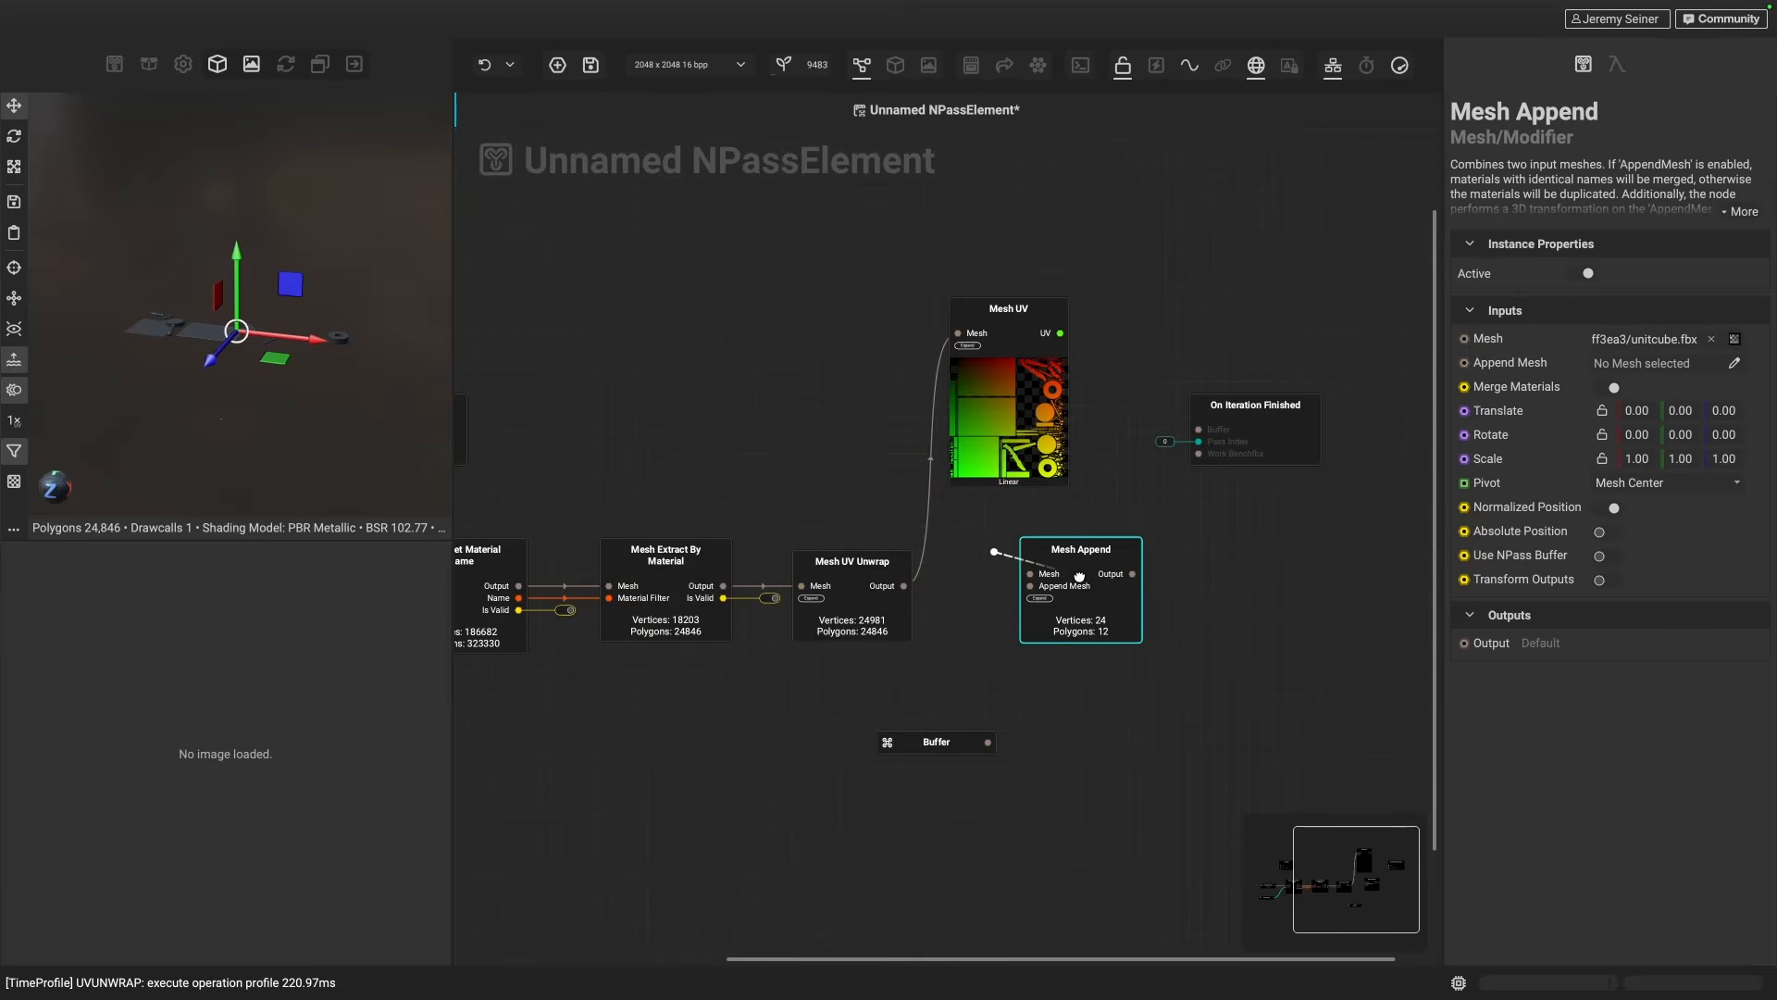
- Connect Mesh UV Unwrap to the Mesh input of Mesh Append and the Buffer variable to its Append Mesh input
left_click_drag(881, 587, 1033, 576)
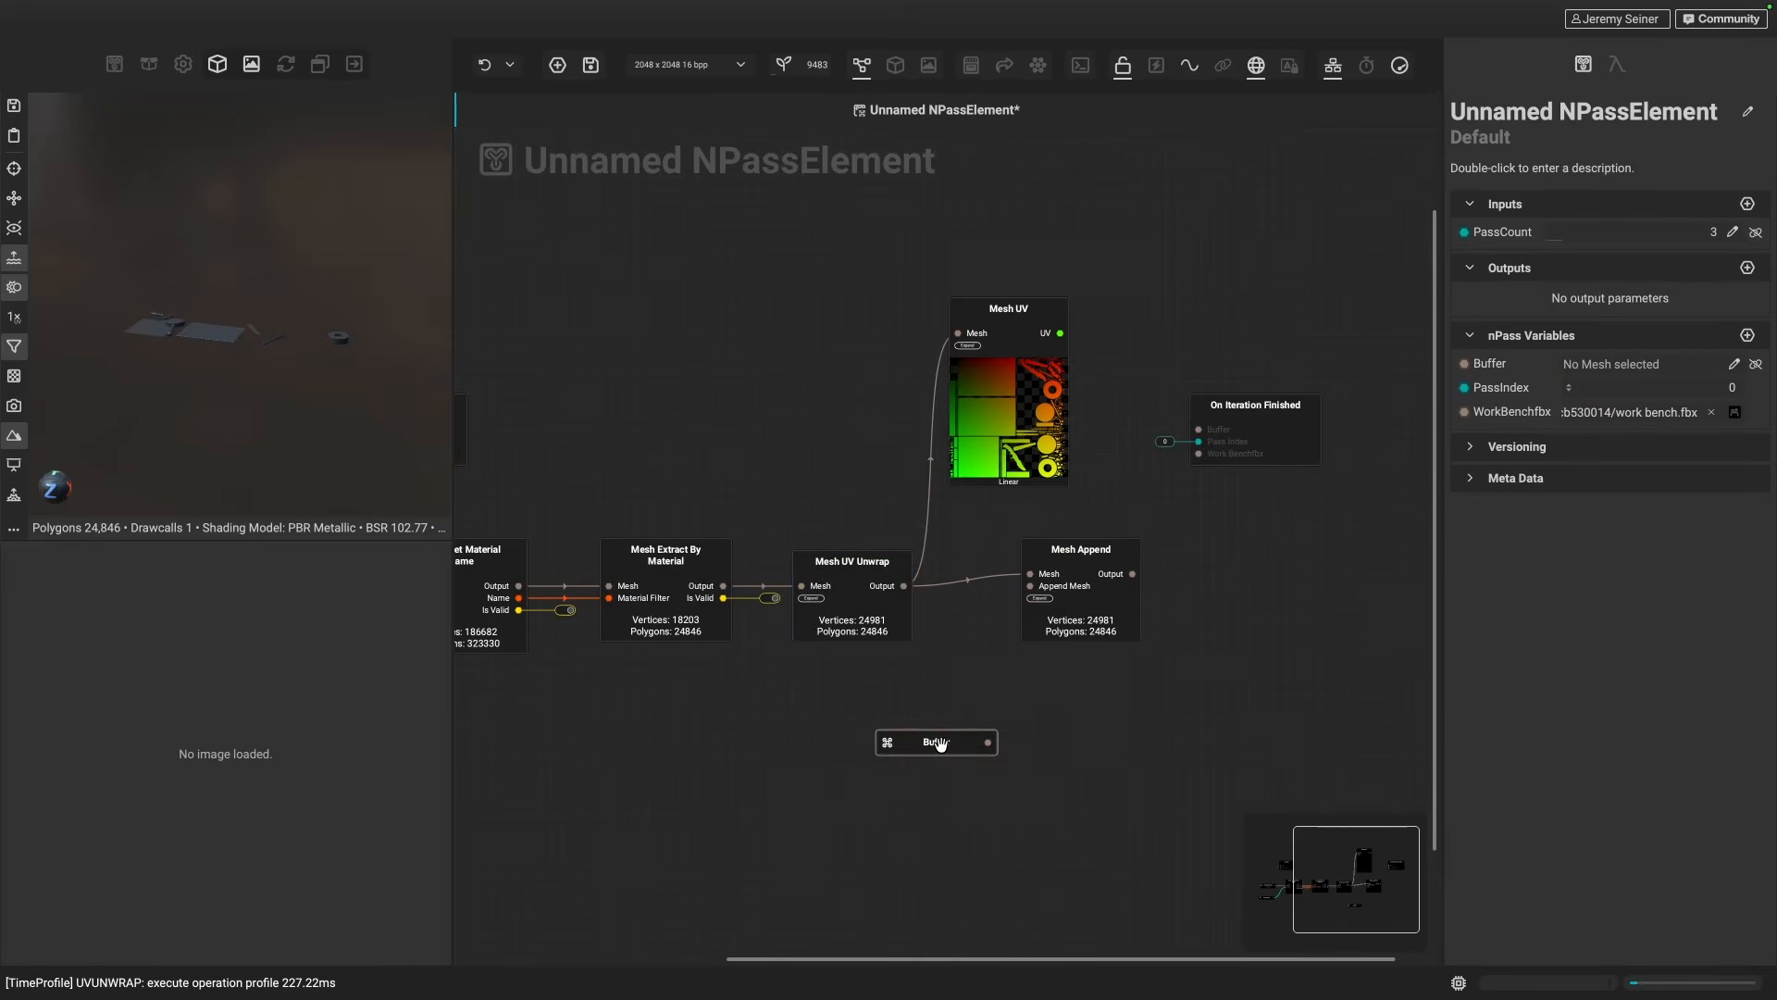
left_click_drag(992, 743, 1030, 585)
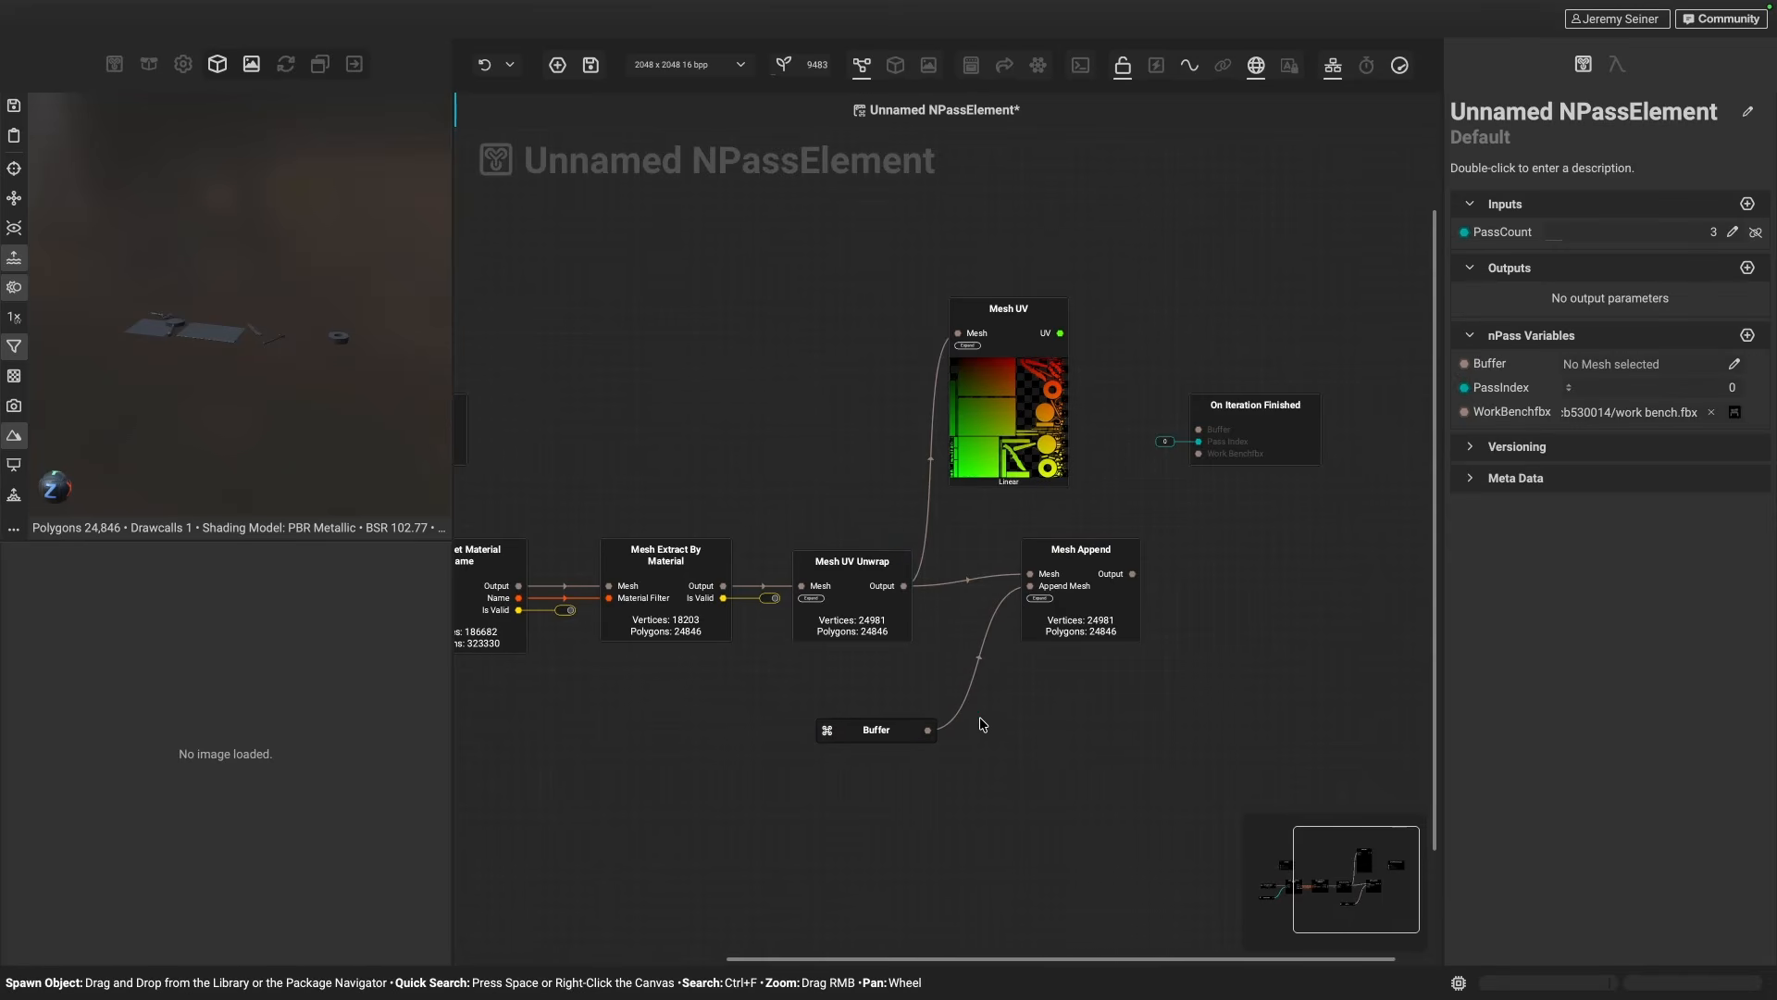
middle_click_drag(981, 724, 896, 722)
- Connect the Mesh Append output to On Iteration Finished's Buffer input and inspect the combined mesh in the 3D view
left_click(989, 629)
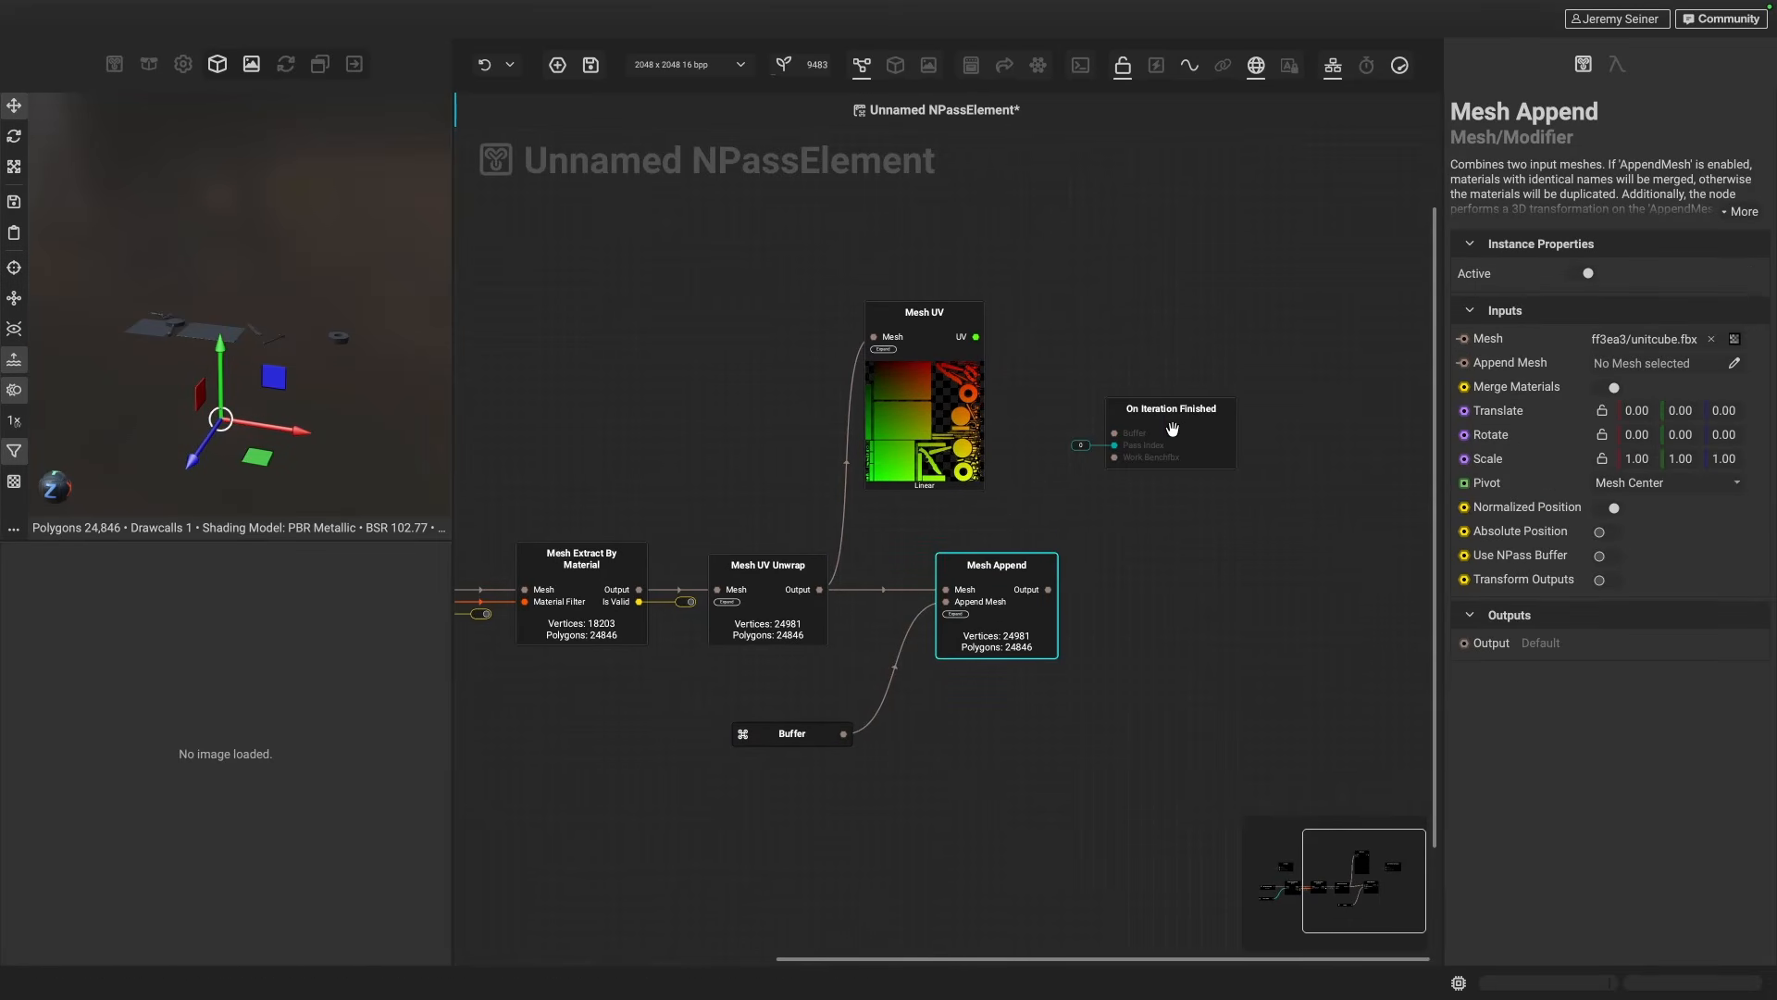
left_click(1049, 591)
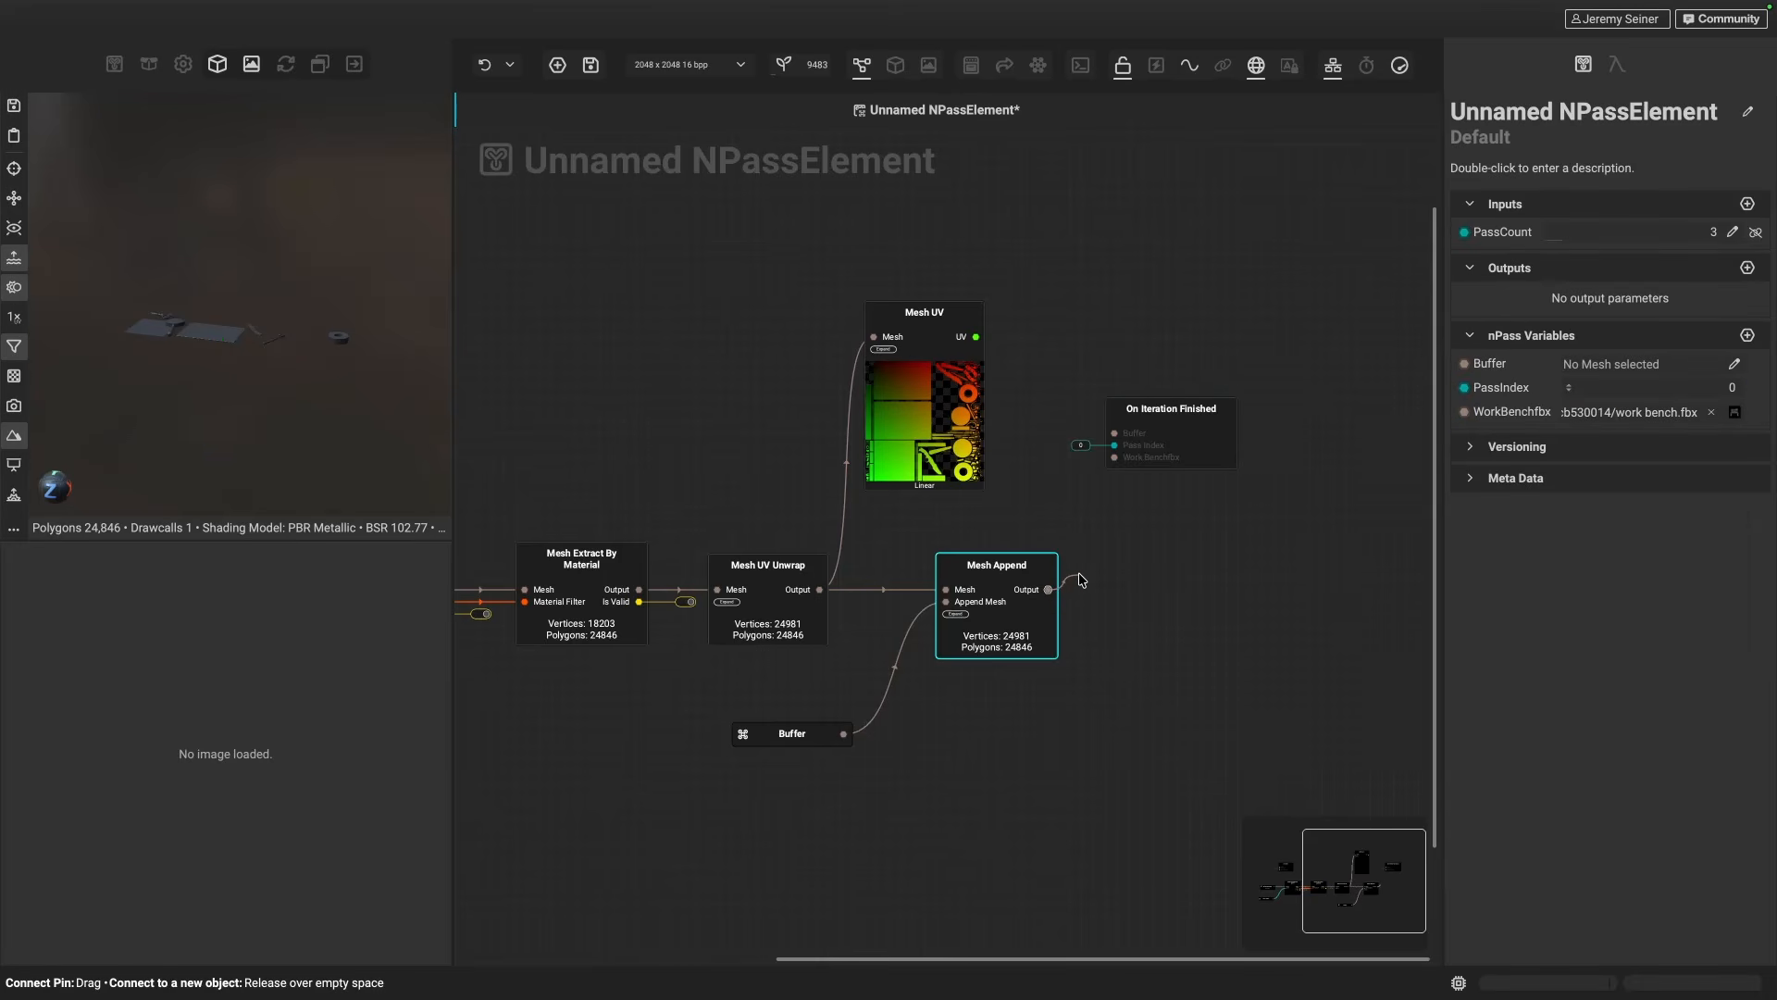
left_click_drag(1081, 581, 1115, 434)
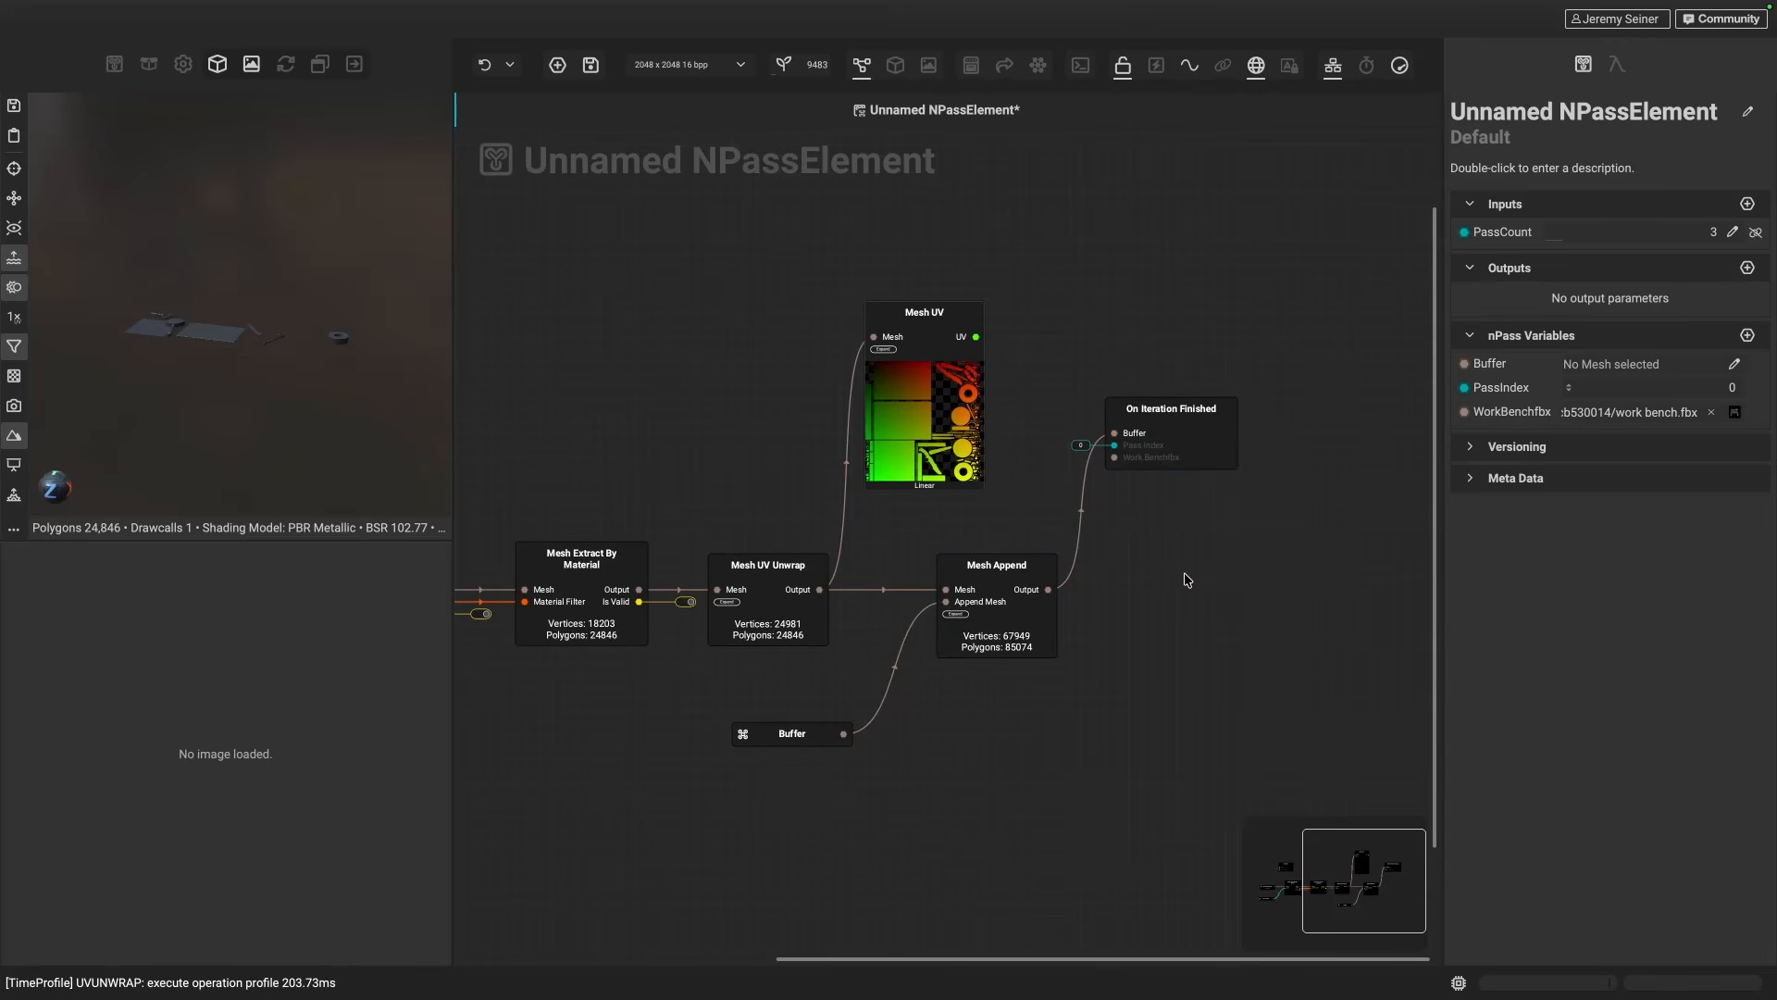
left_click(1049, 592)
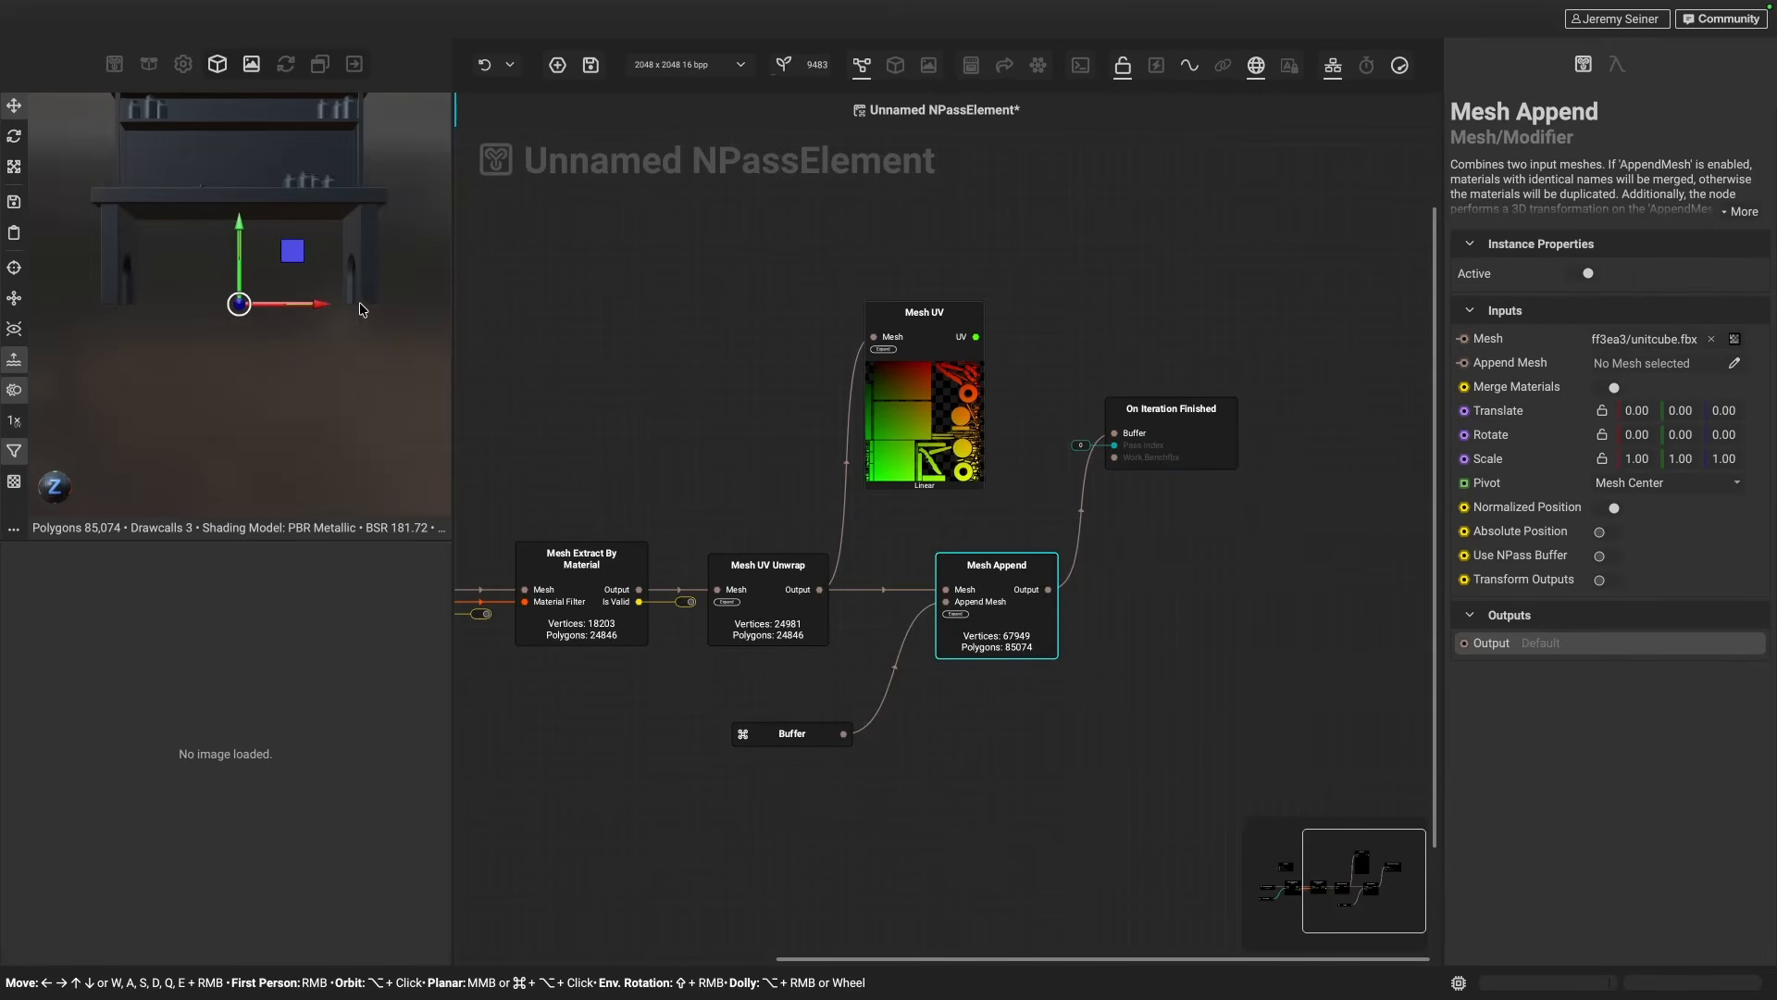
left_click_drag(361, 309, 139, 347, "alt")
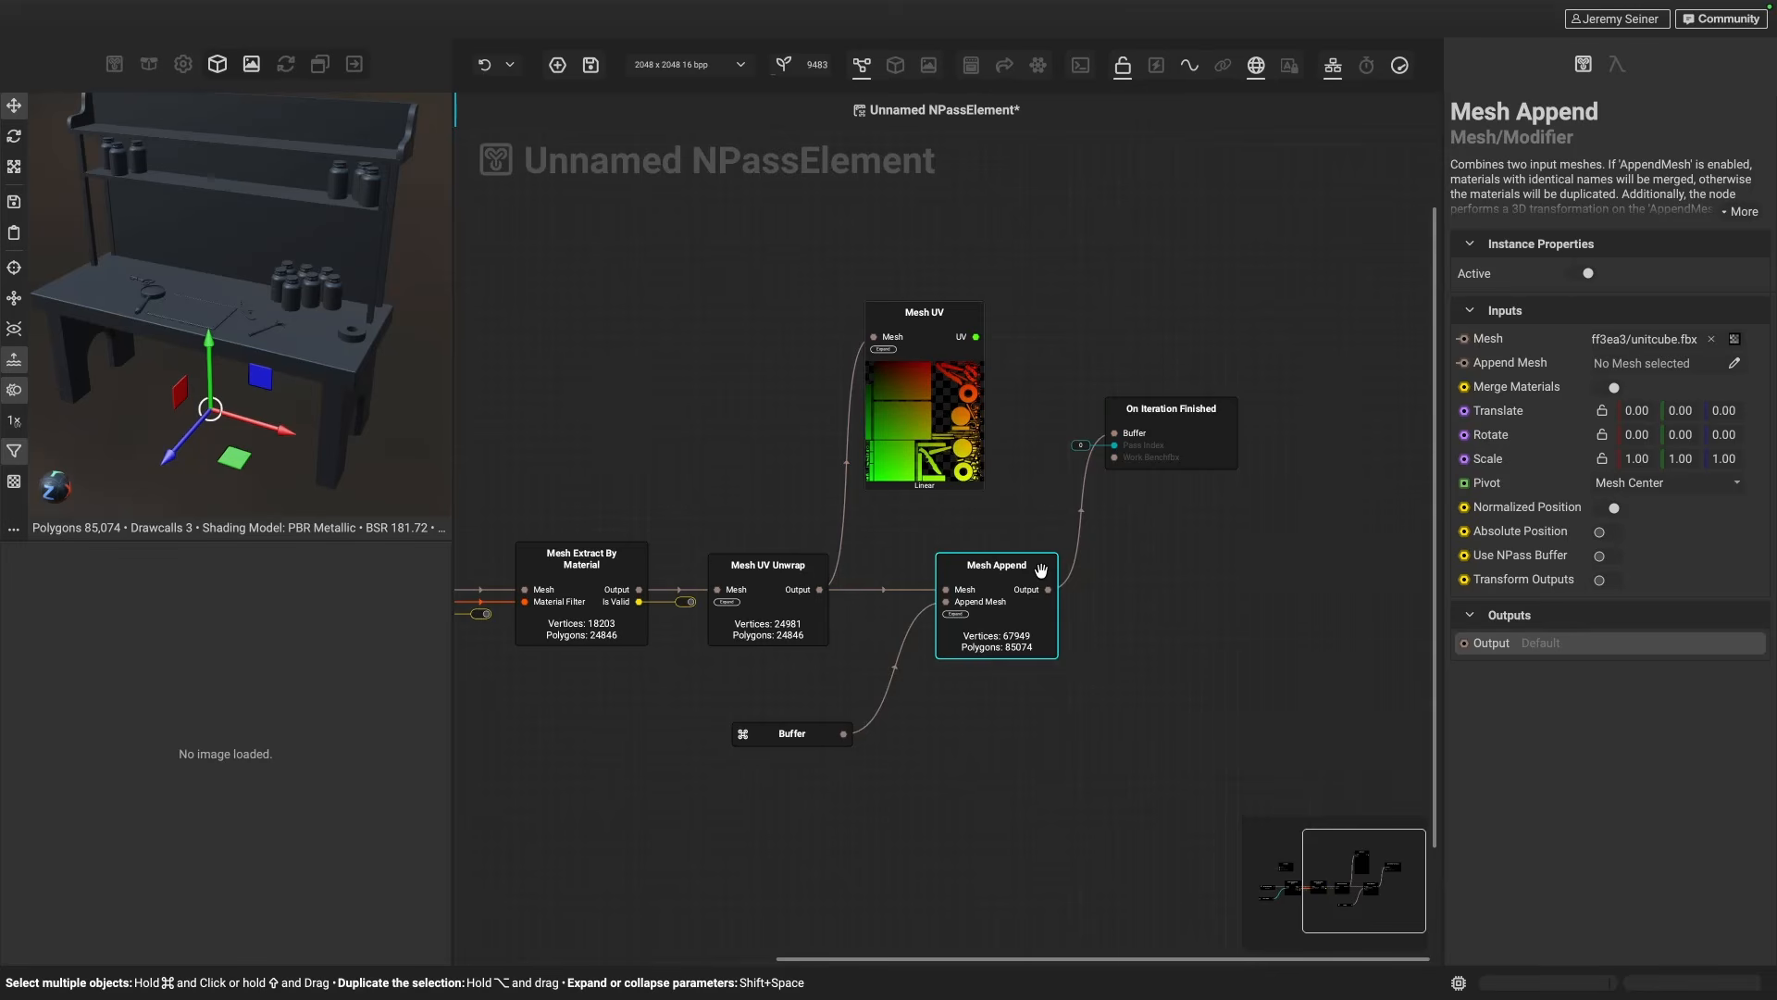
- Feed the Mesh UV node from the Mesh Append output instead and reposition Mesh UV and On Iteration Finished farther along the graph
left_click_drag(955, 437, 1164, 287)
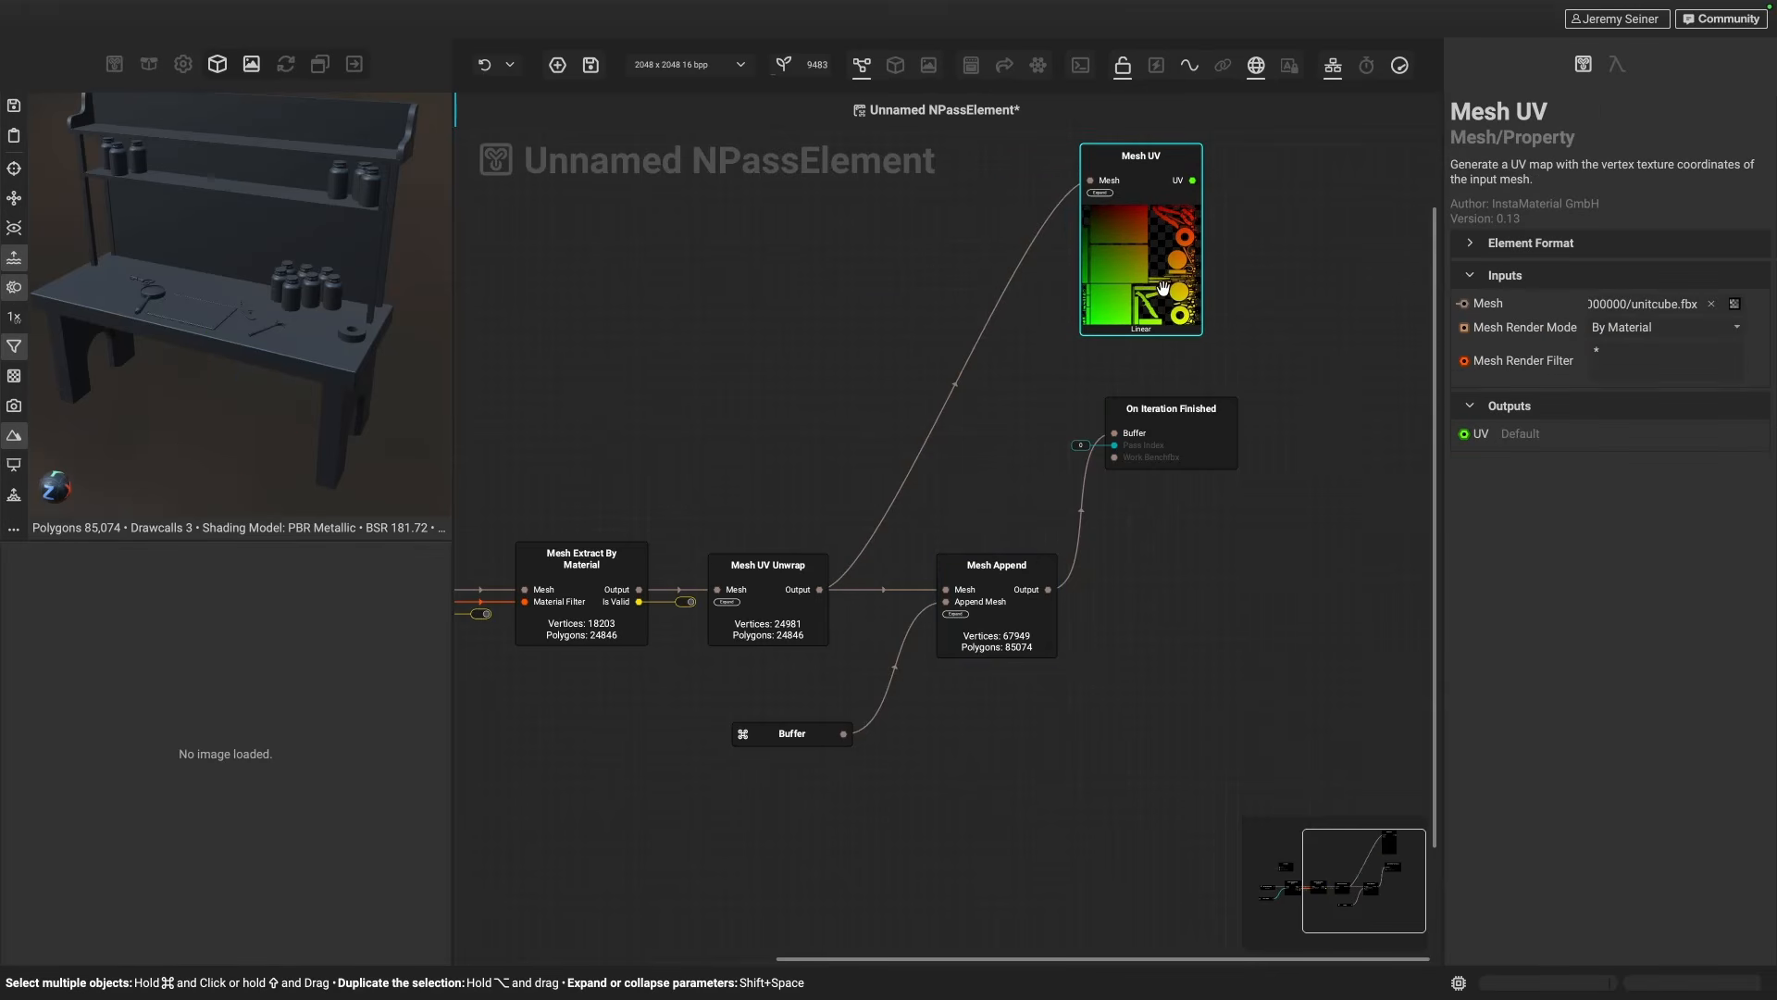
left_click_drag(1048, 590, 1091, 181)
left_click_drag(1181, 239, 1176, 252)
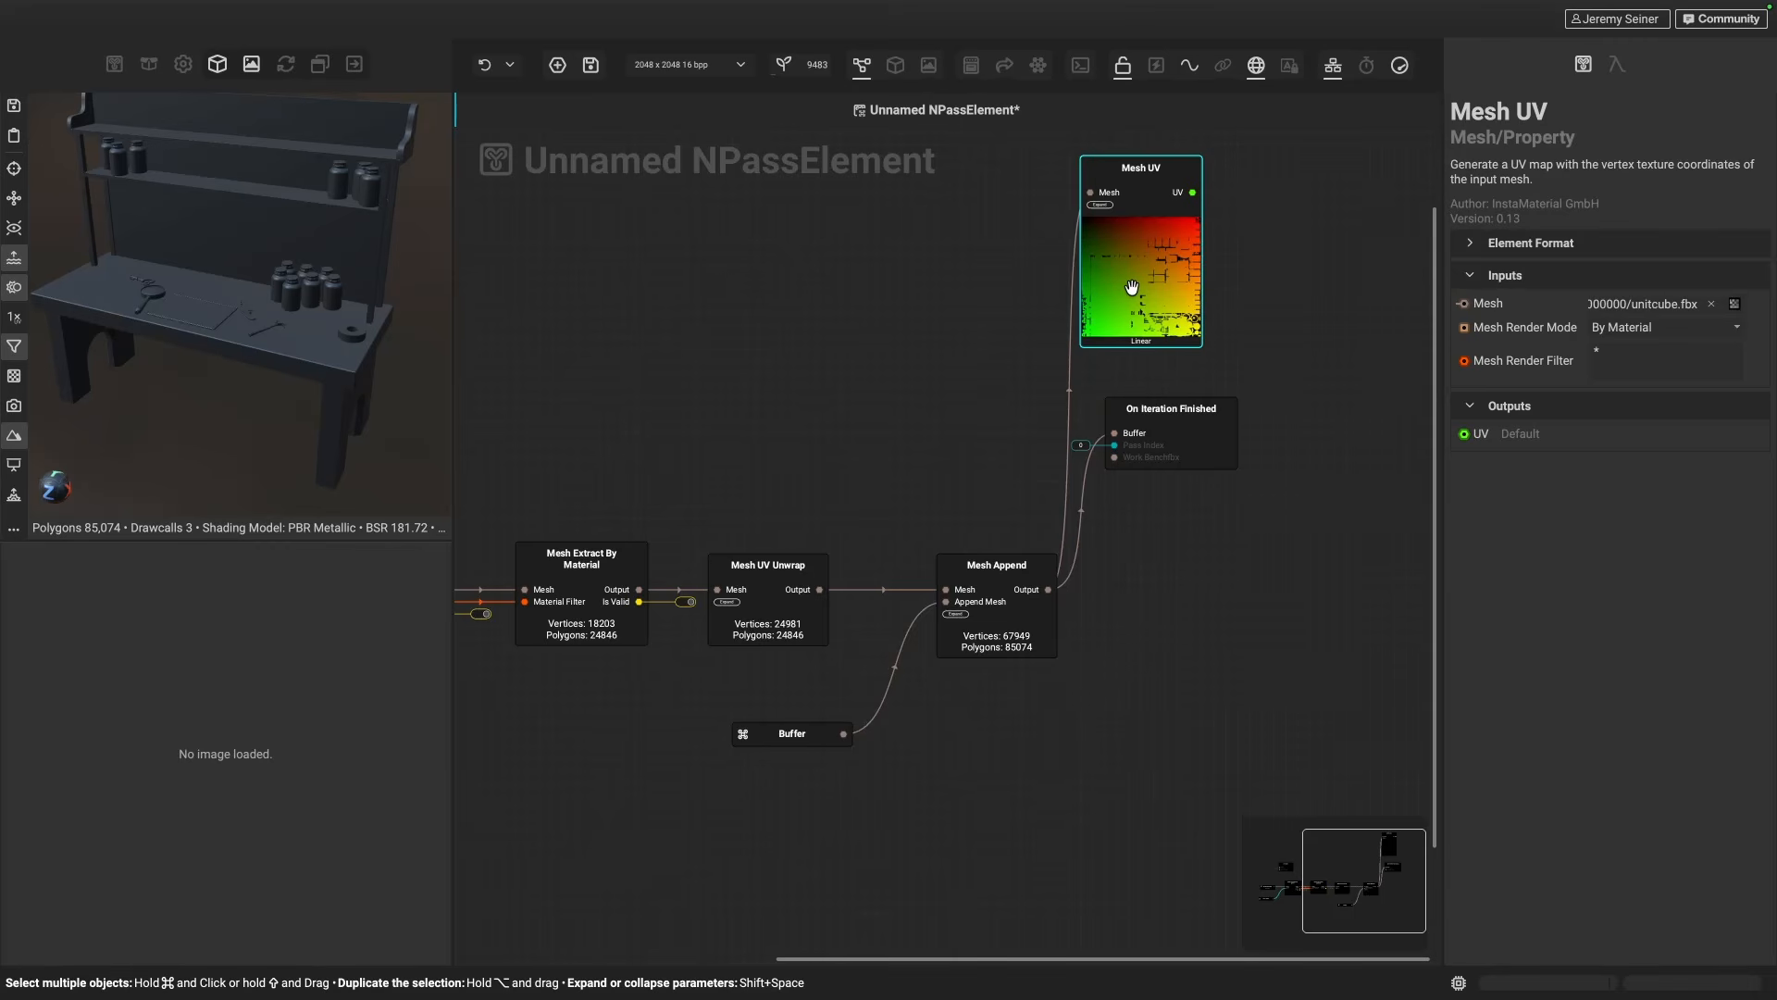
left_click_drag(1171, 408, 1328, 408)
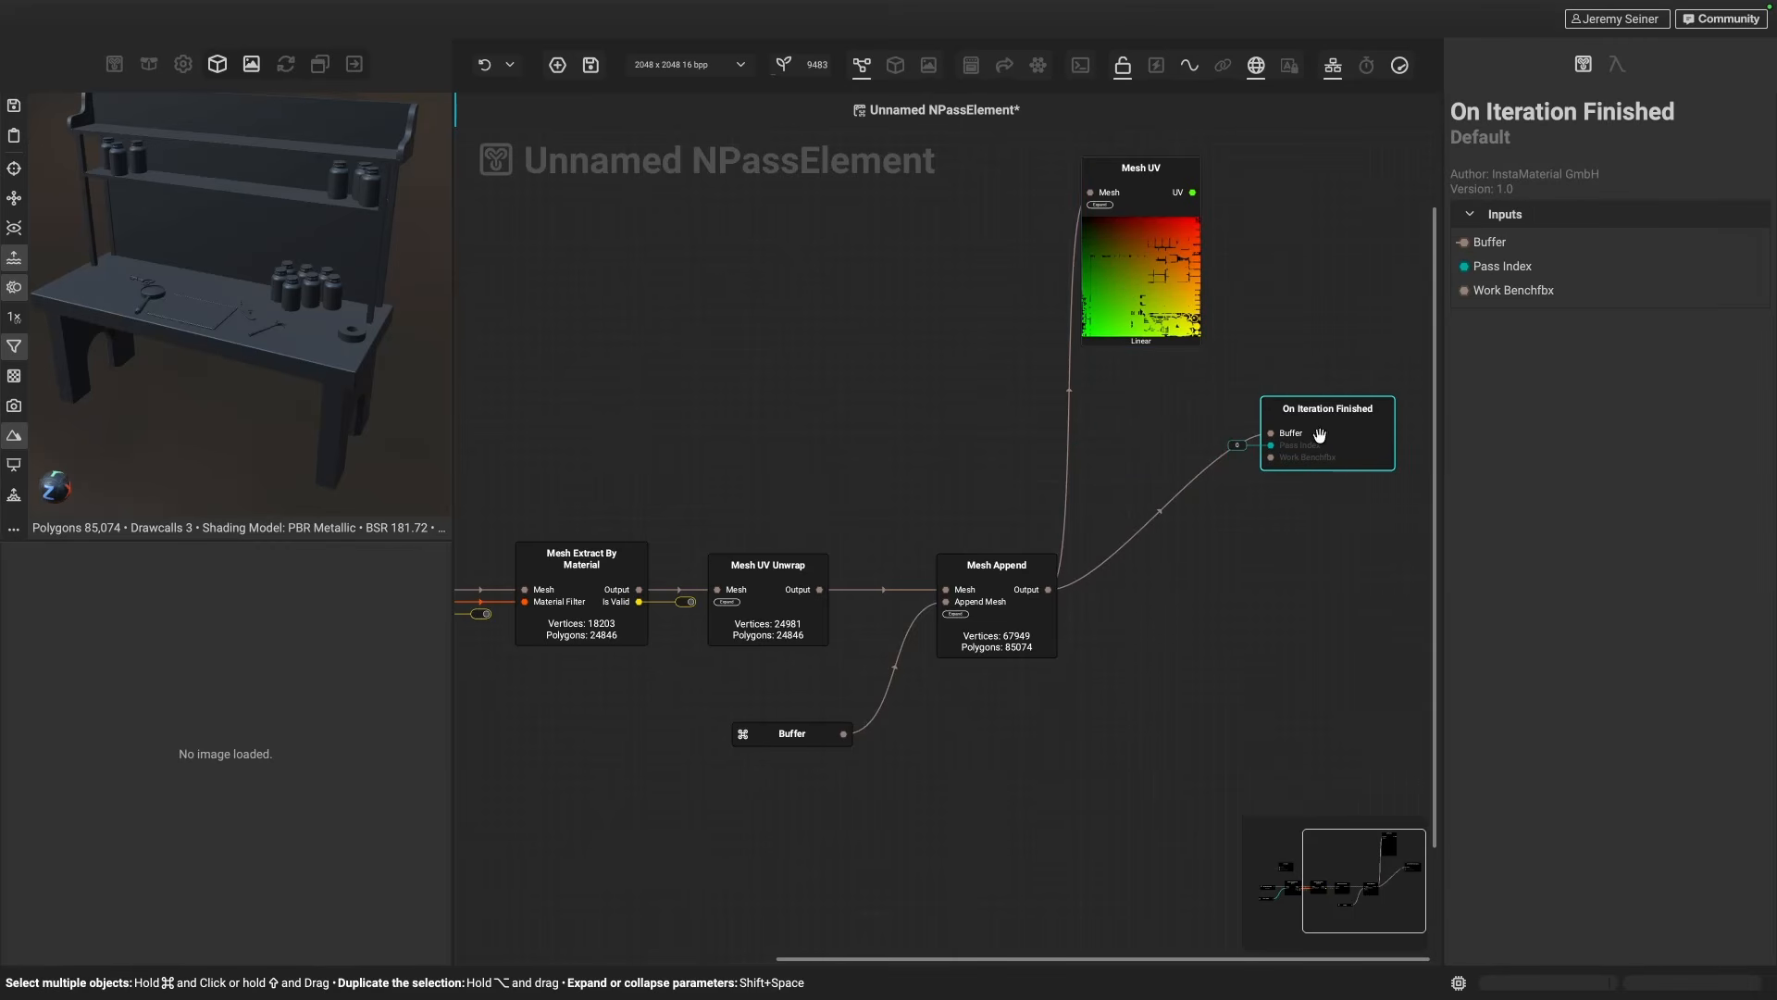
- Make room between Mesh UV Unwrap and Mesh Append by shifting the downstream nodes, and move the Buffer node along with them
left_click(827, 735)
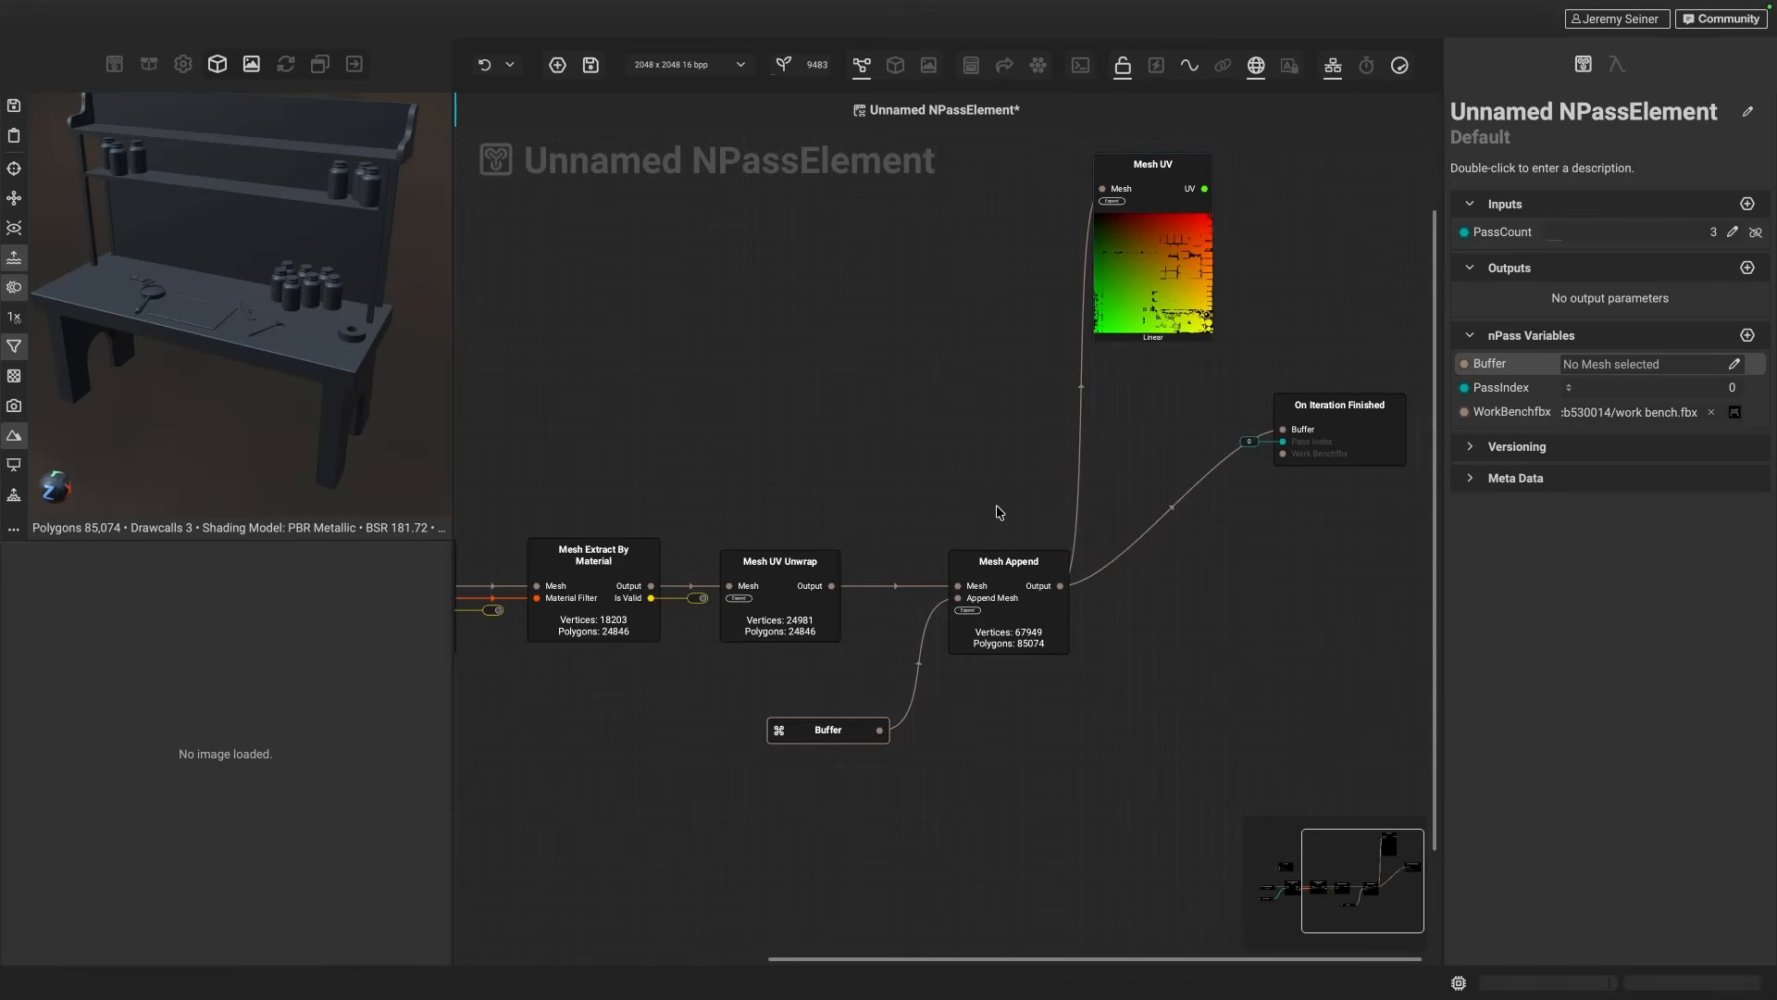
left_click(886, 541)
key("super+Right")
key("super+Right")
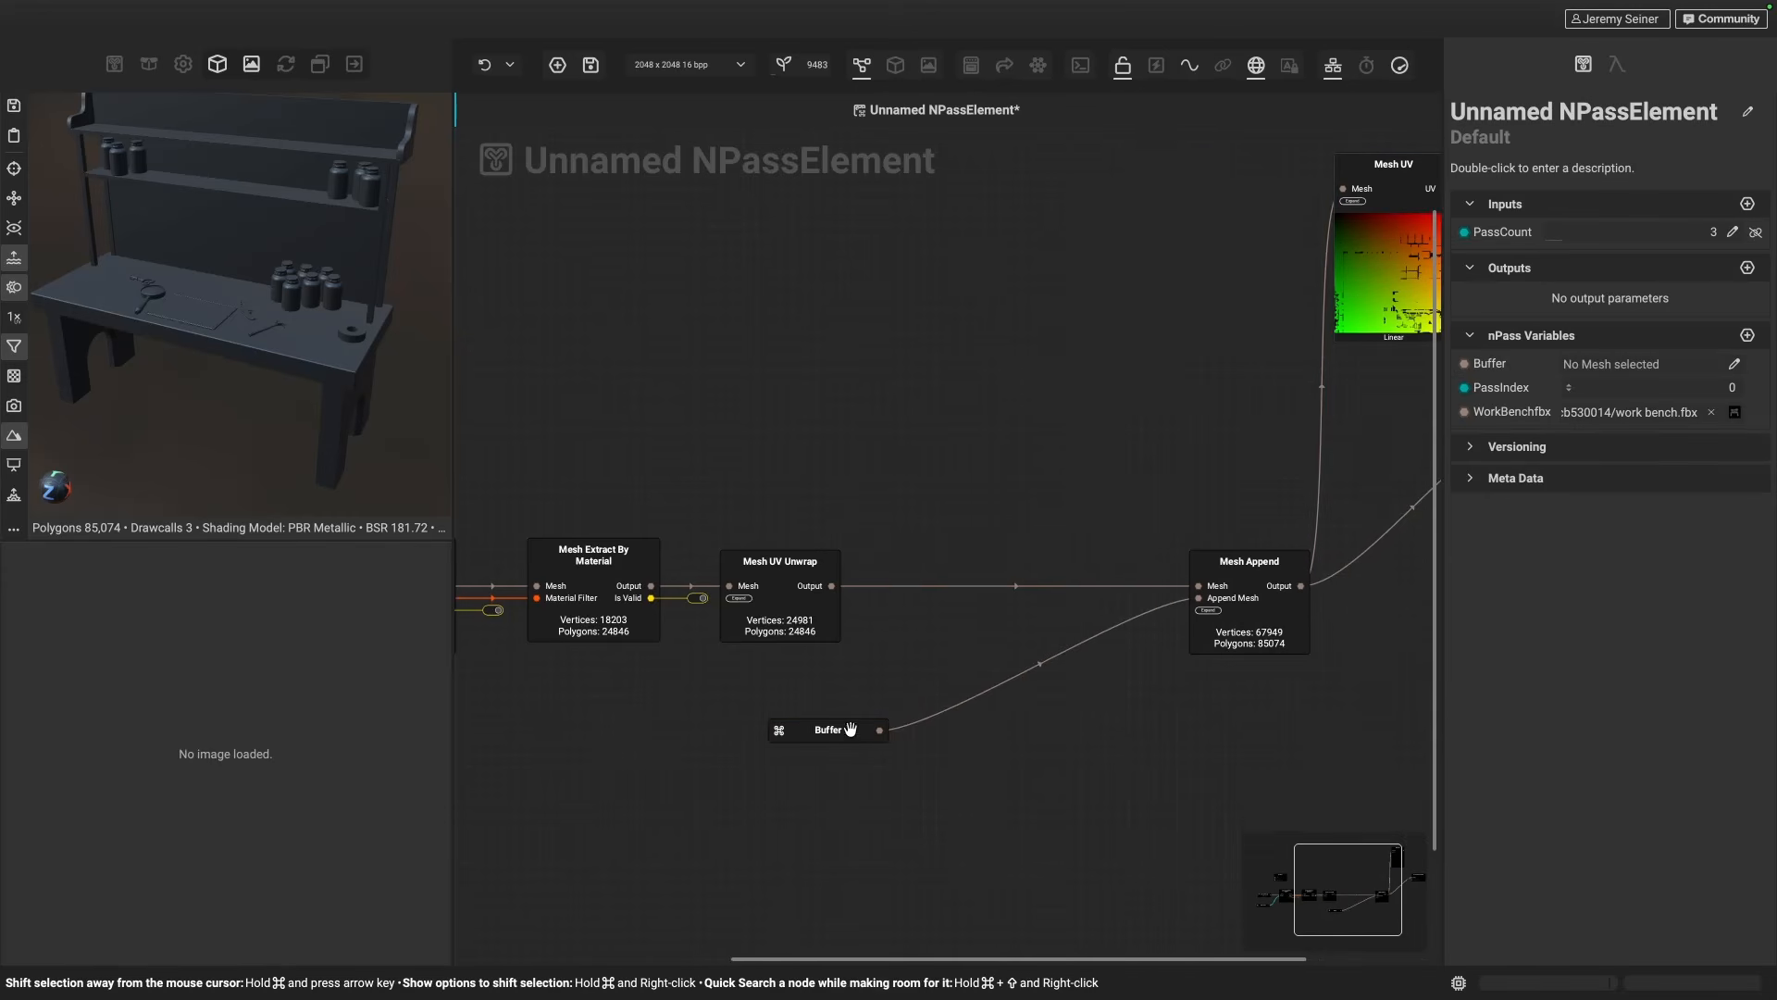
left_click_drag(850, 729, 1102, 741)
- Add a Mesh UV Transform node above the gap in the chain and feed its Mesh input from Mesh UV Unwrap
key("space")
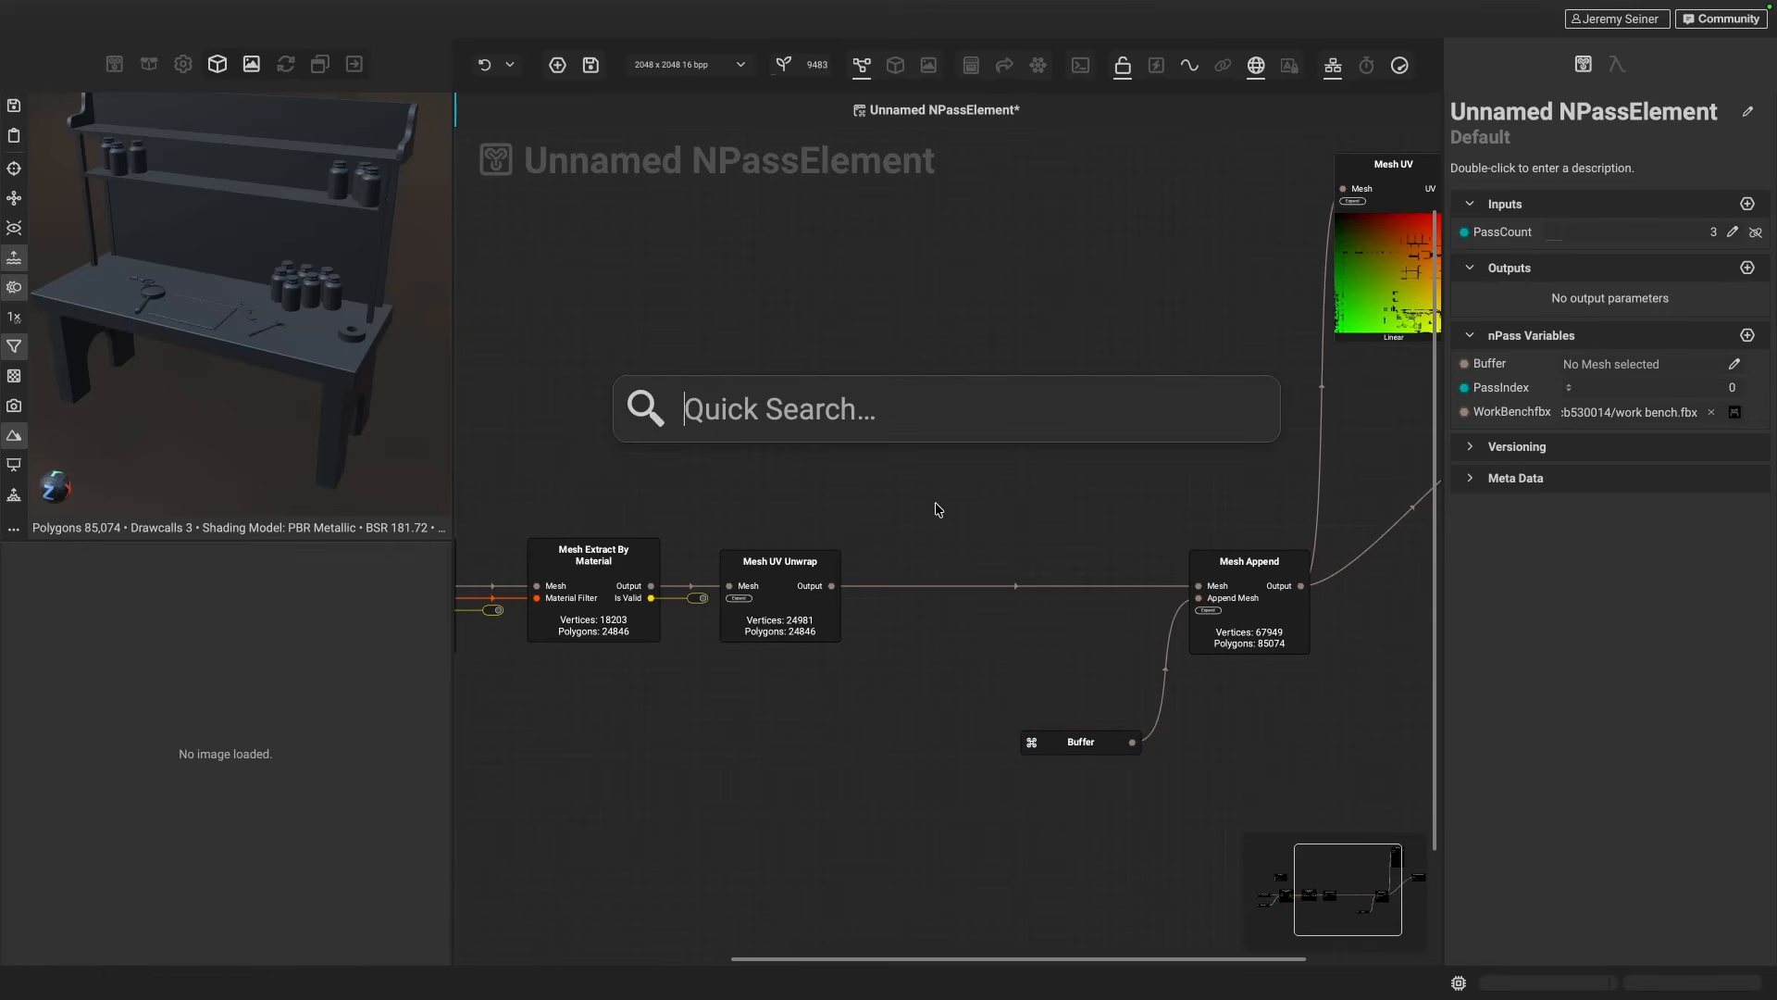
type("mesh uv tra")
key("Return")
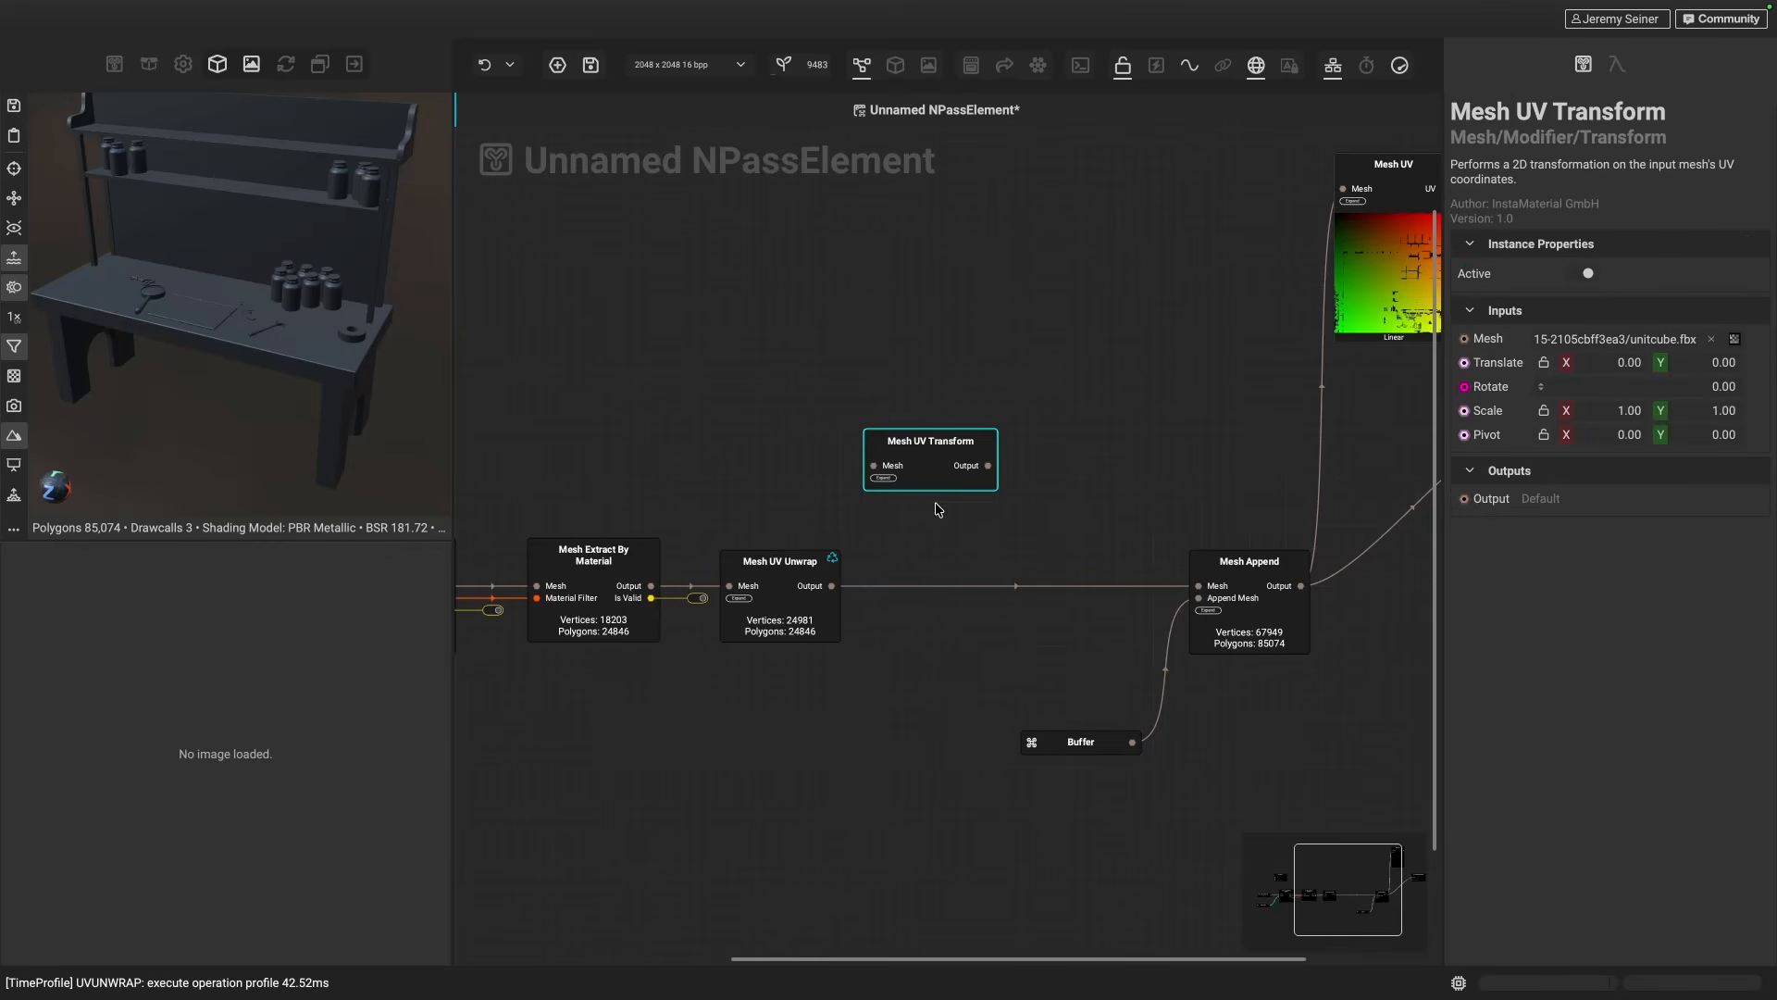
left_click_drag(932, 481, 992, 480)
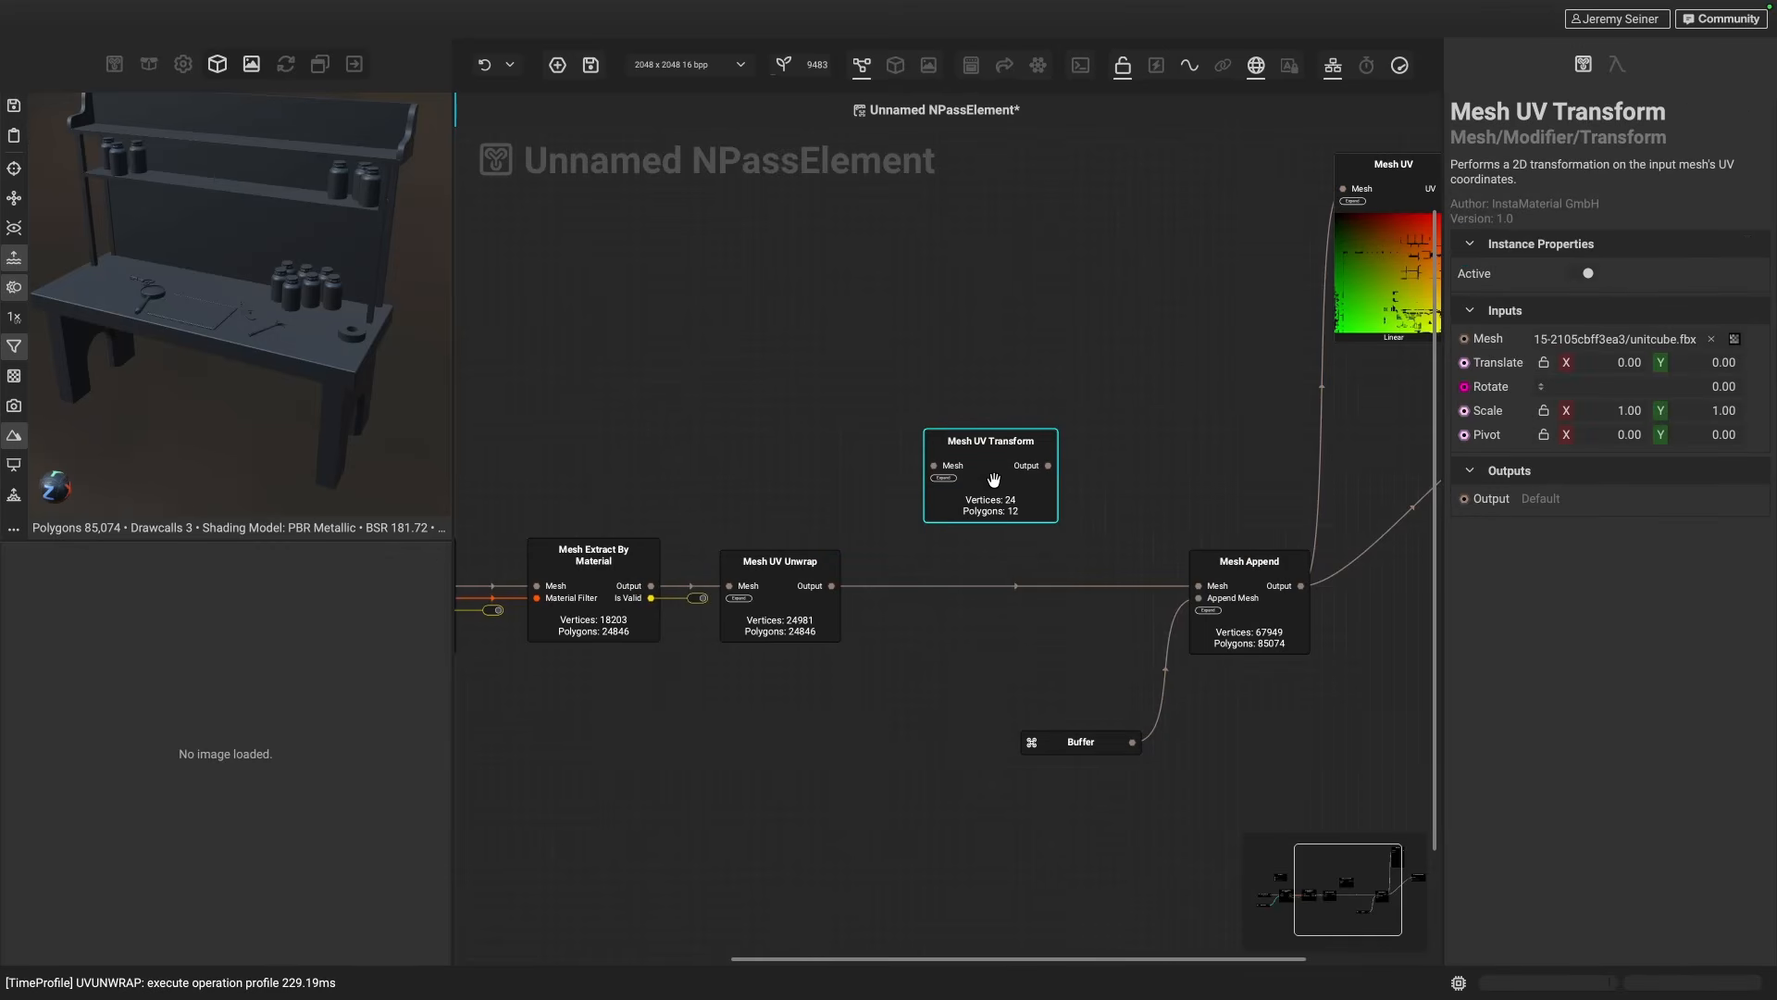
left_click(1567, 362)
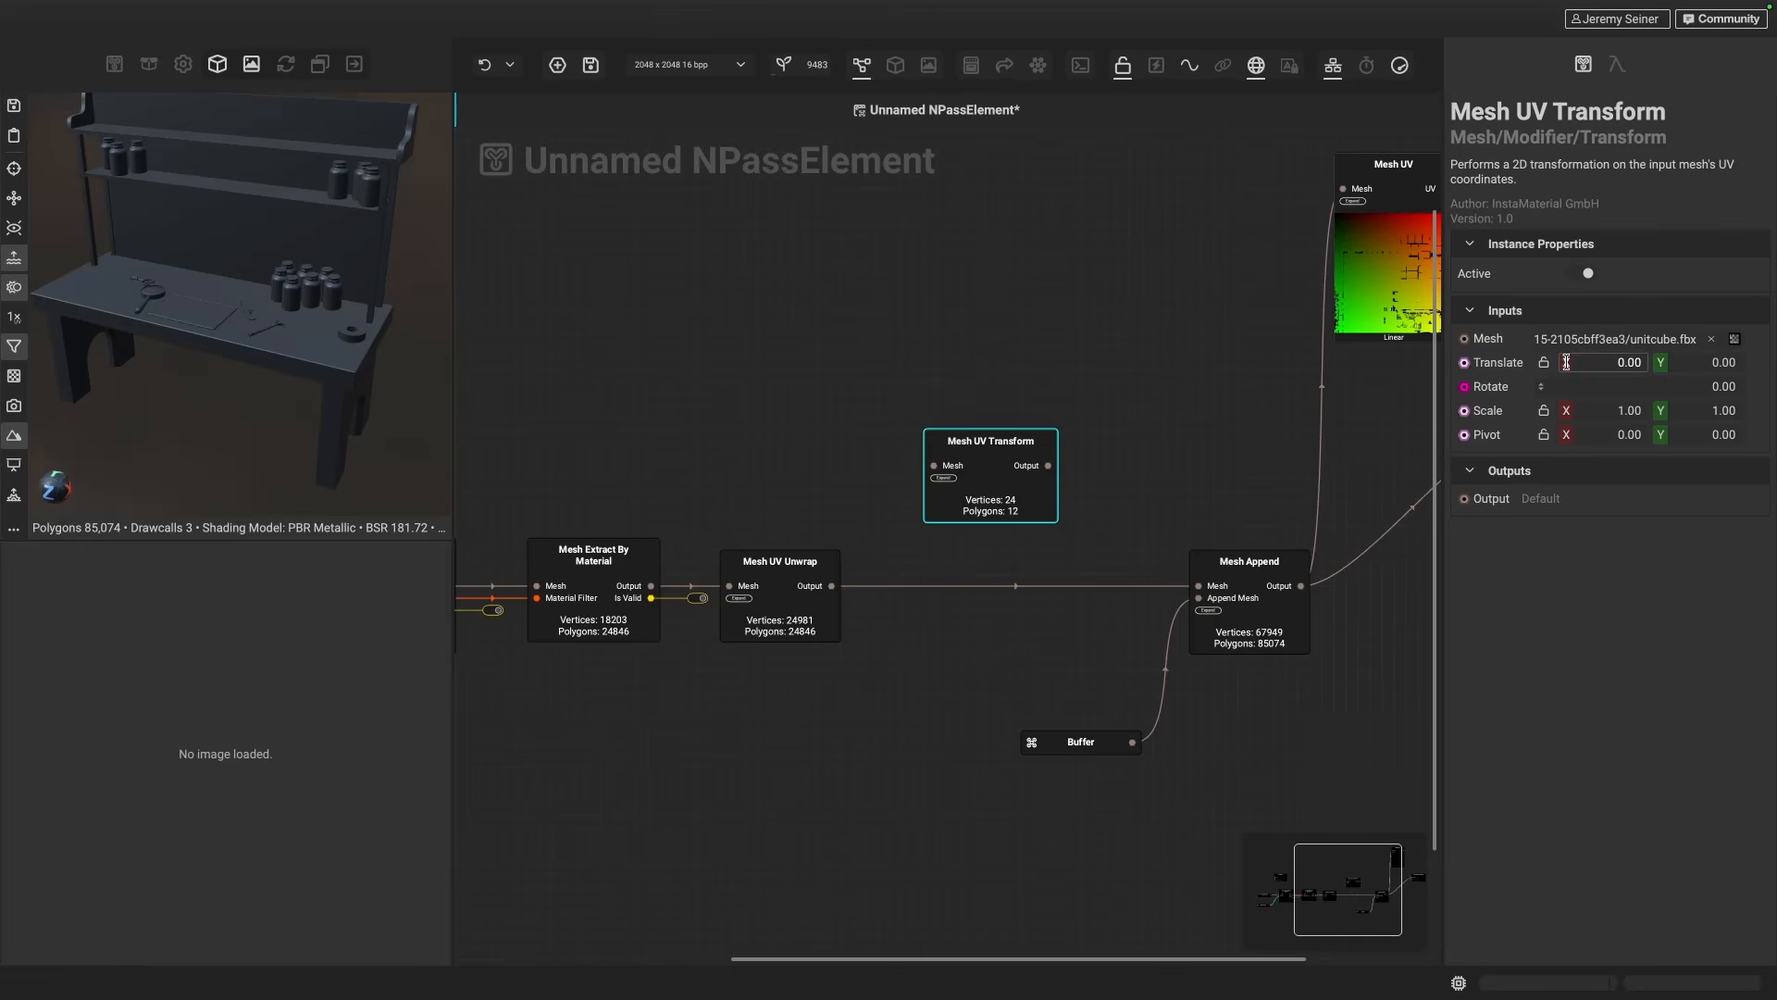
left_click(919, 597)
left_click(990, 477)
left_click(1116, 520)
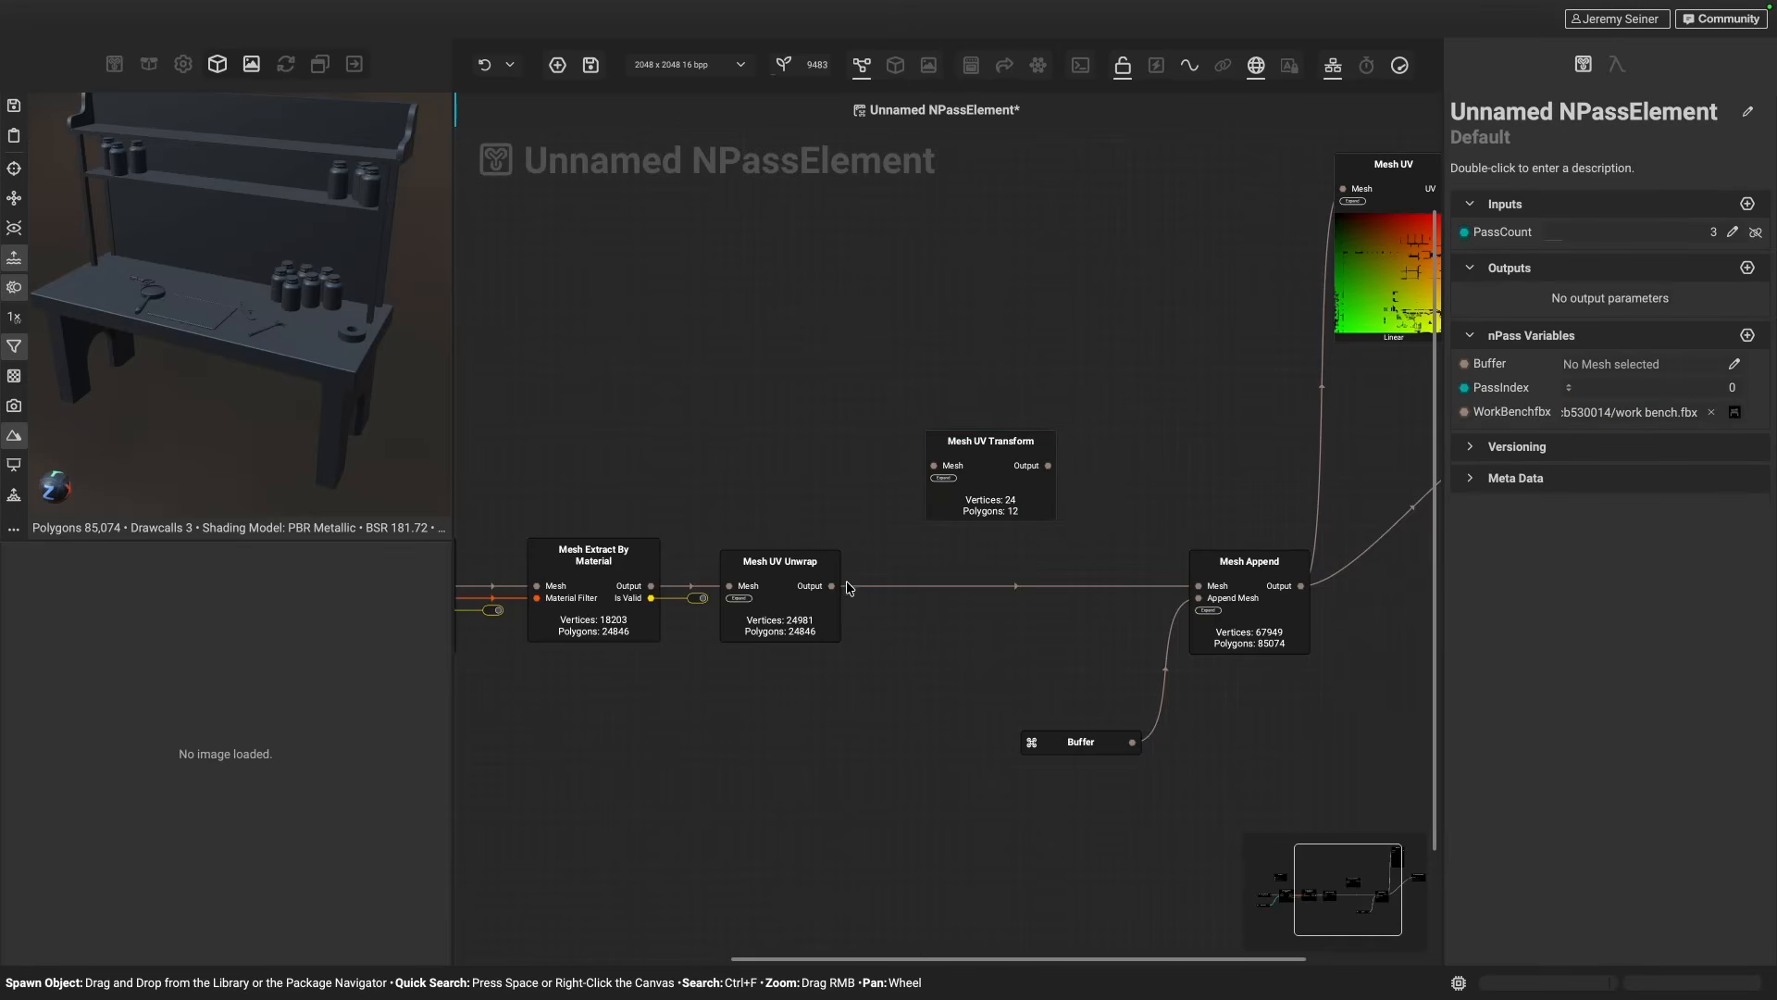
left_click_drag(831, 586, 934, 466)
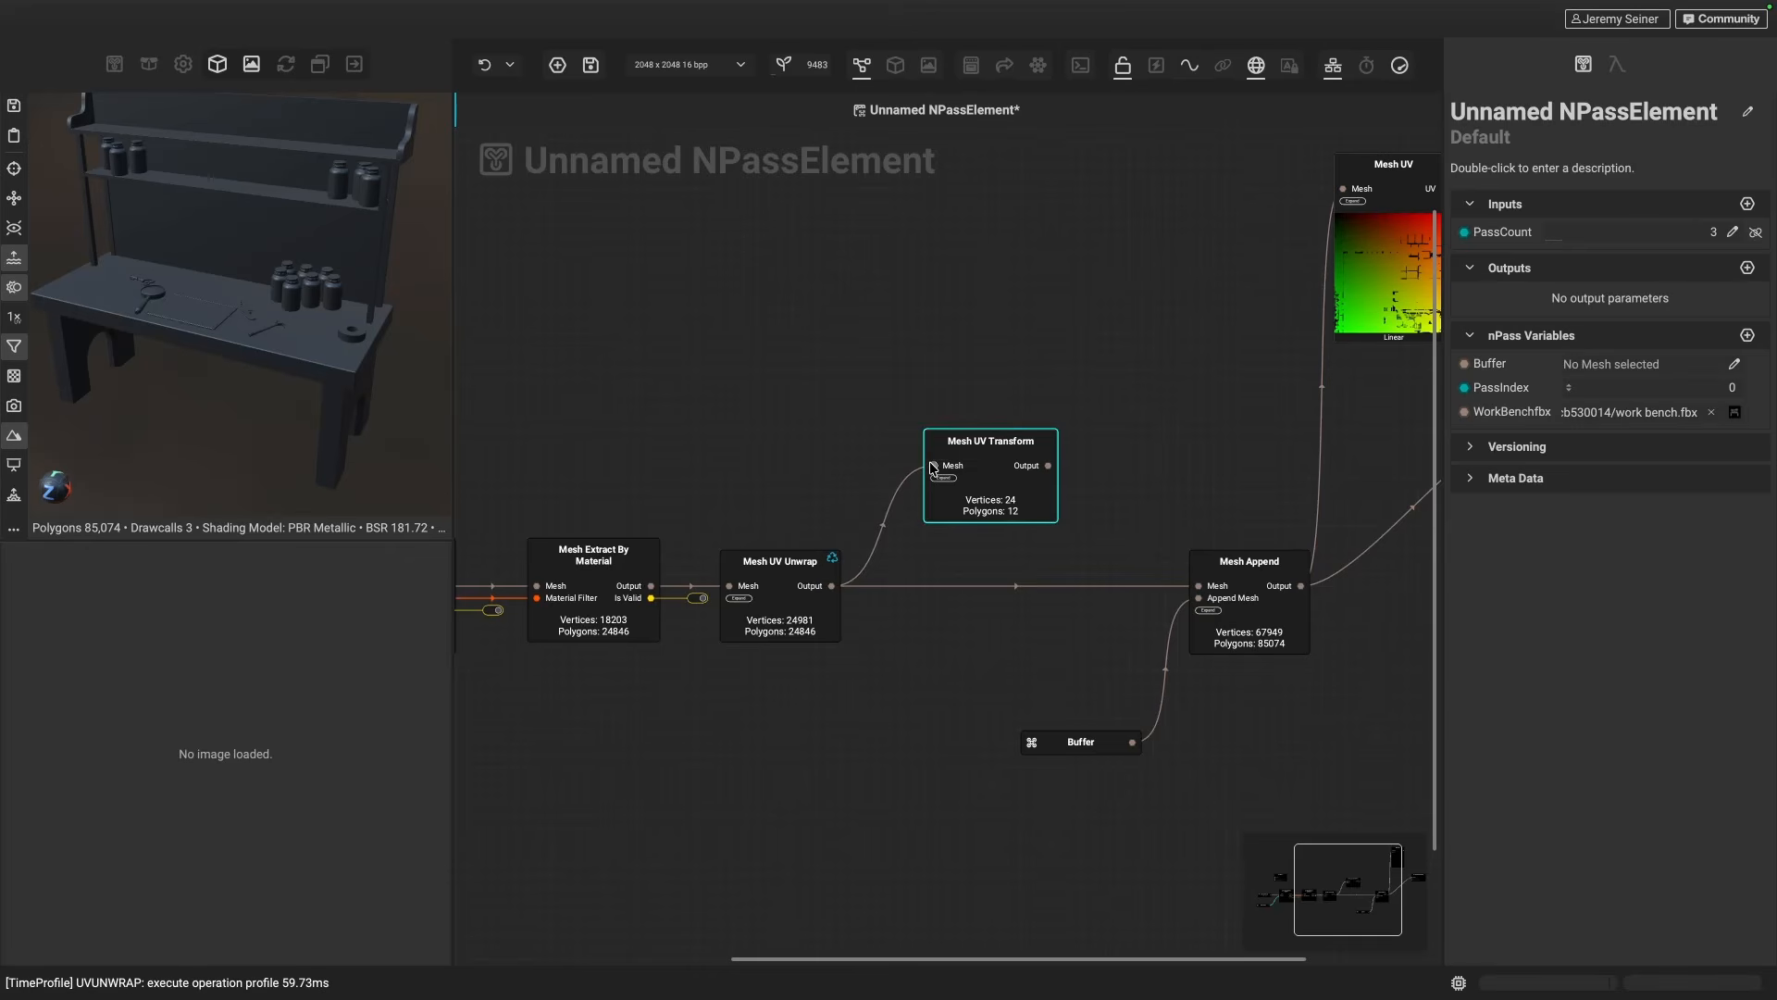
- Set PassCount to 2 and route Mesh UV Transform into Mesh Append's Mesh input, placing the node in line between its neighbours
left_click(1555, 235)
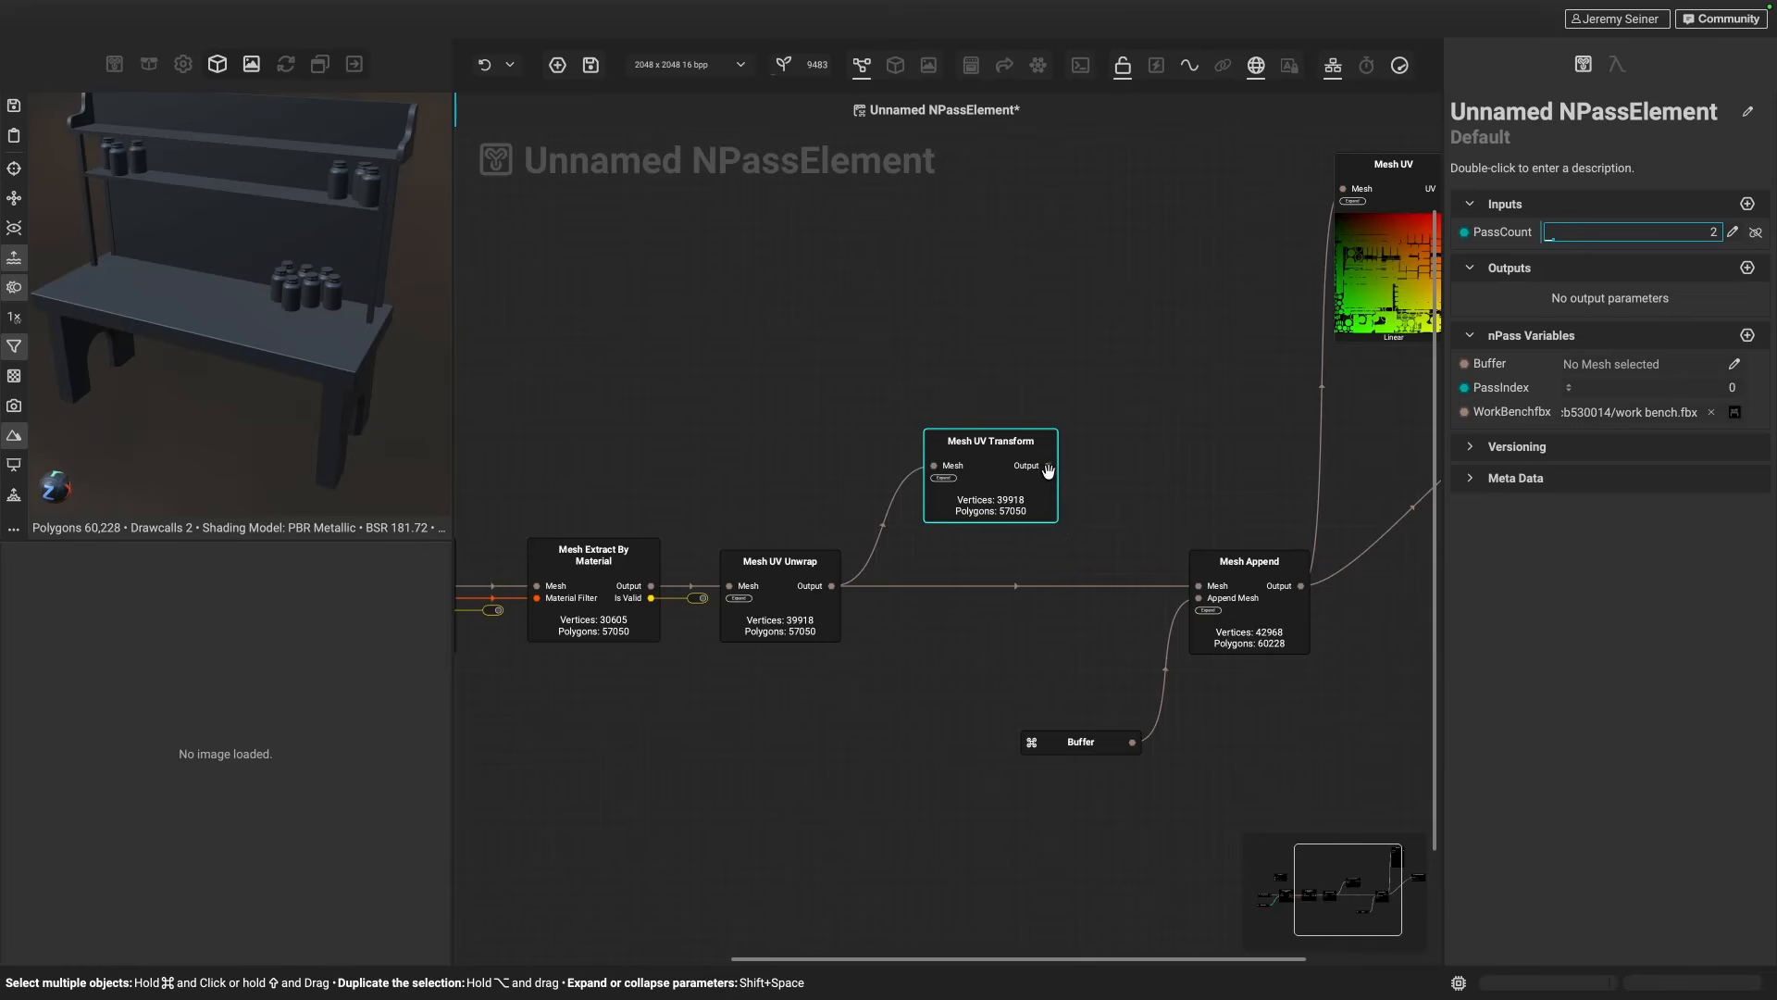
left_click_drag(1048, 466, 1197, 590)
left_click_drag(959, 492, 961, 611)
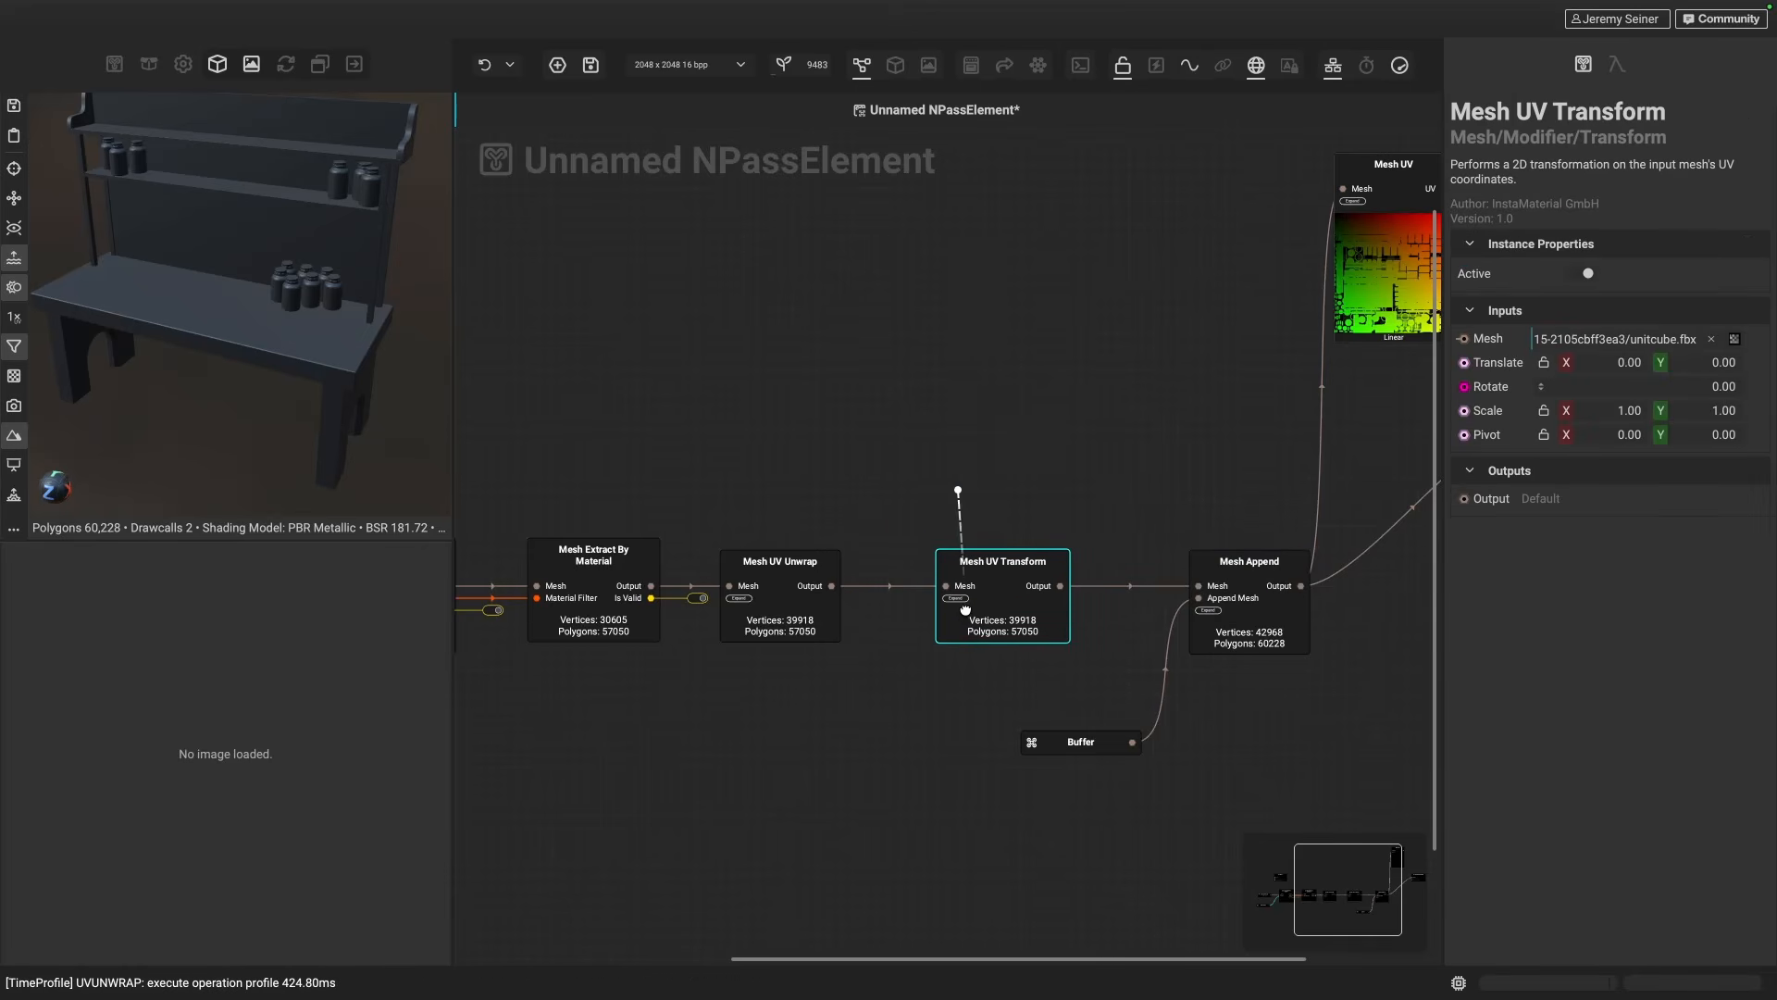
- Expand the Mesh UV Transform node's parameter inputs and bring up the graph's own inputs and nPass variables
left_click(943, 597)
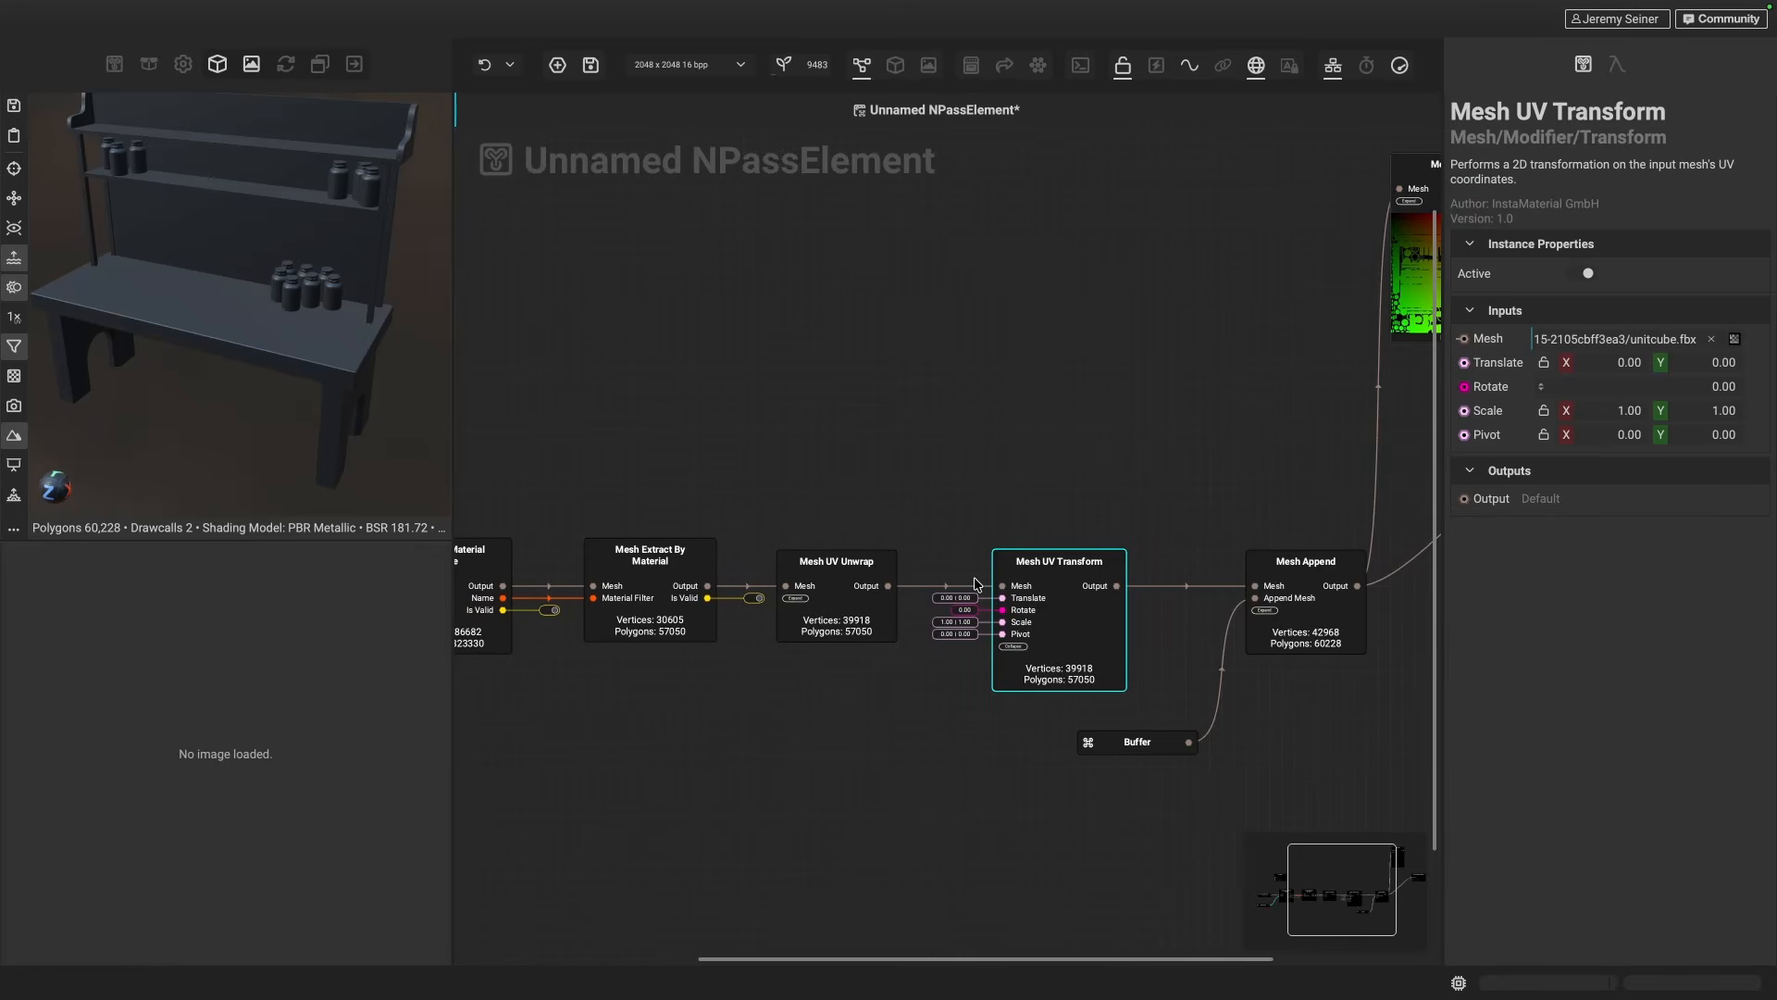
scroll(903, 682, "left", 2)
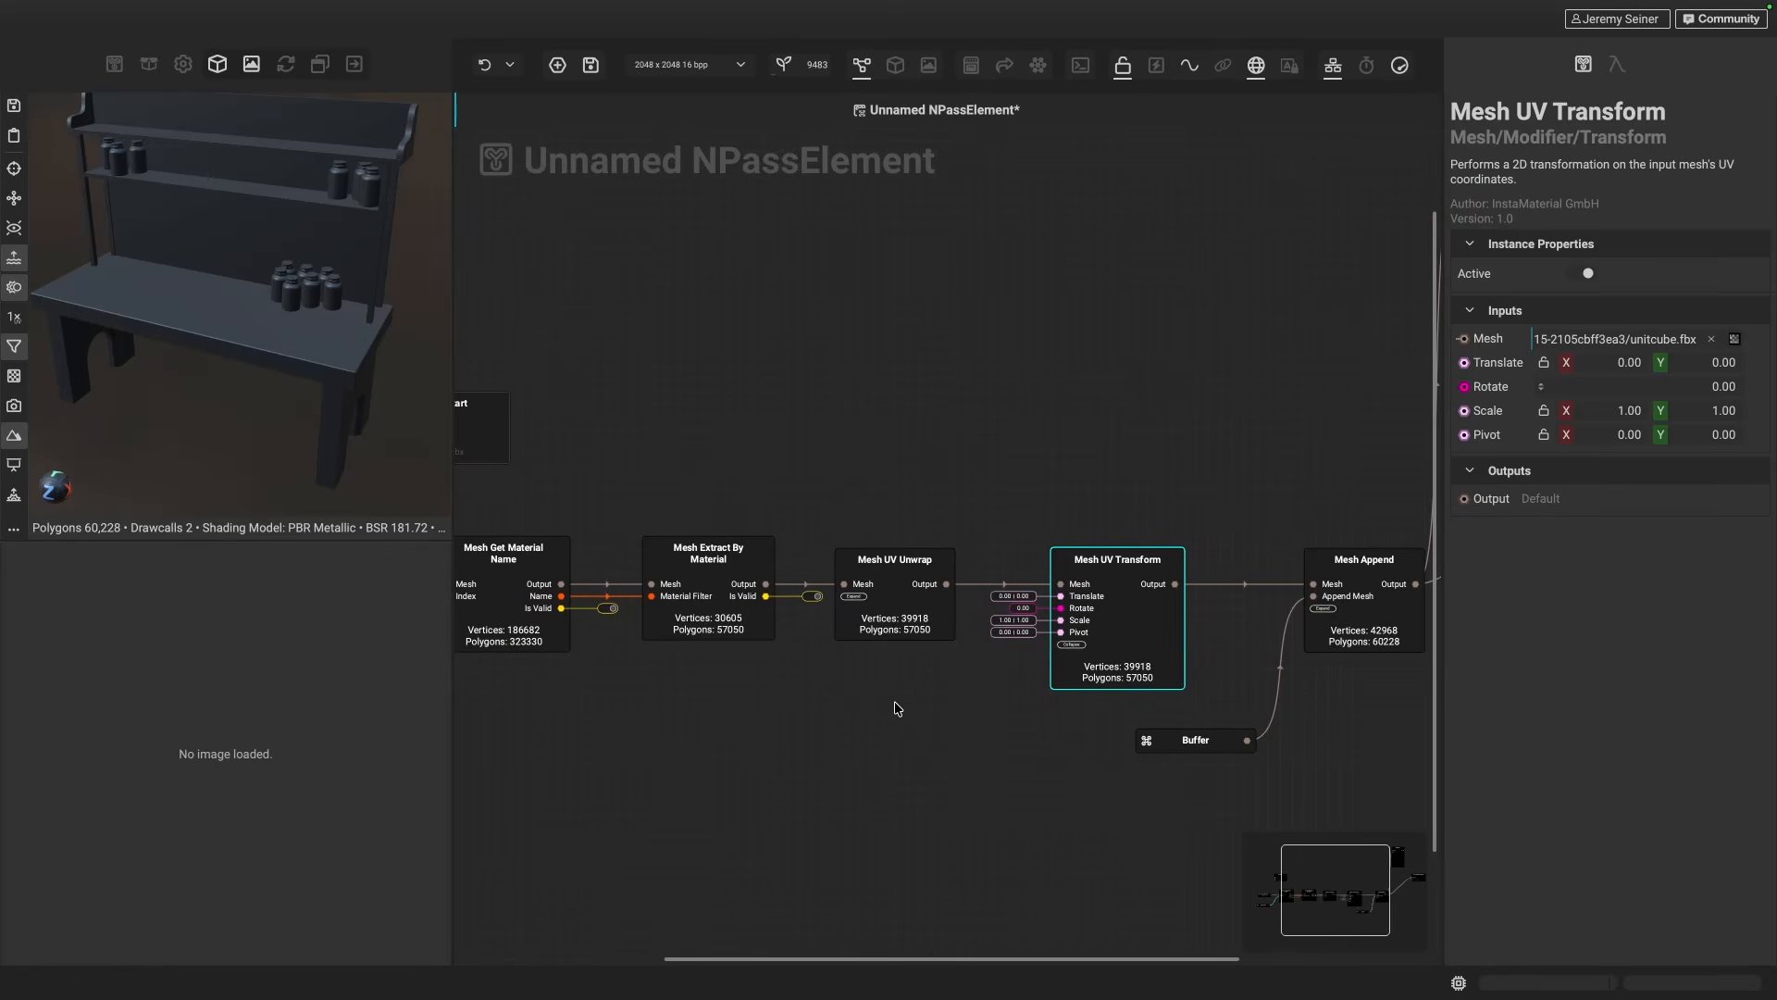
scroll(898, 708, "down", 2)
scroll(897, 709, "left", 1)
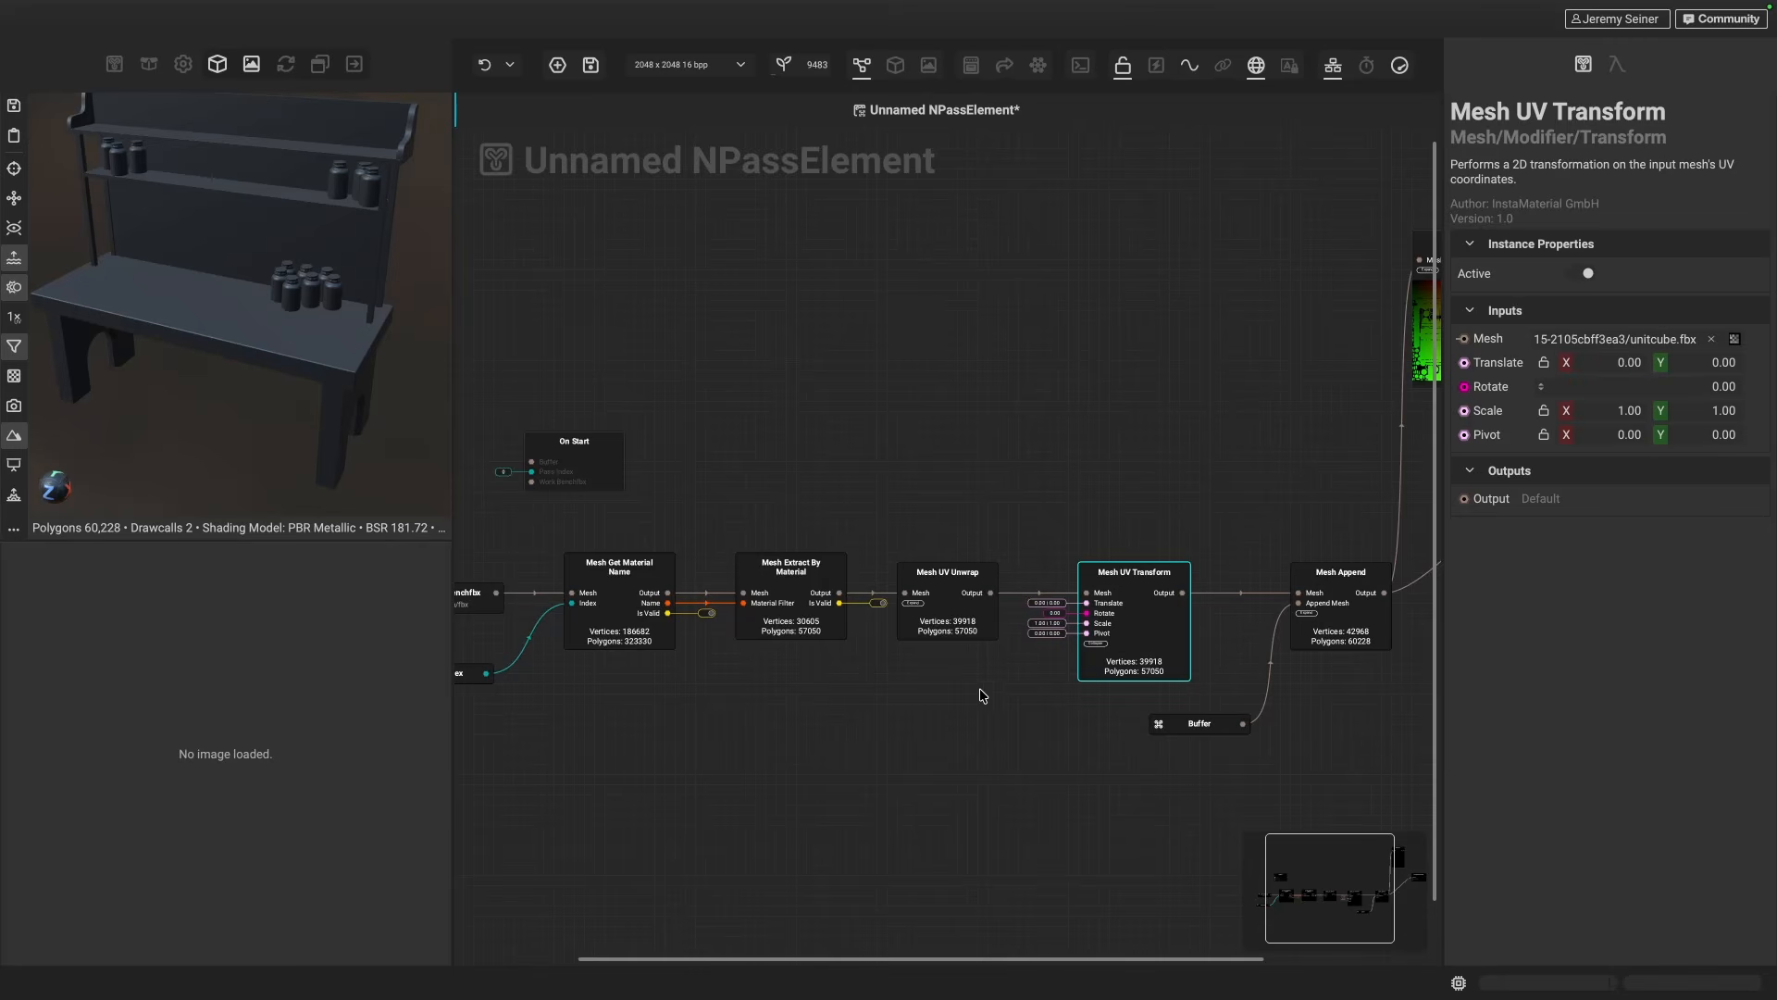
scroll(971, 701, "left", 3)
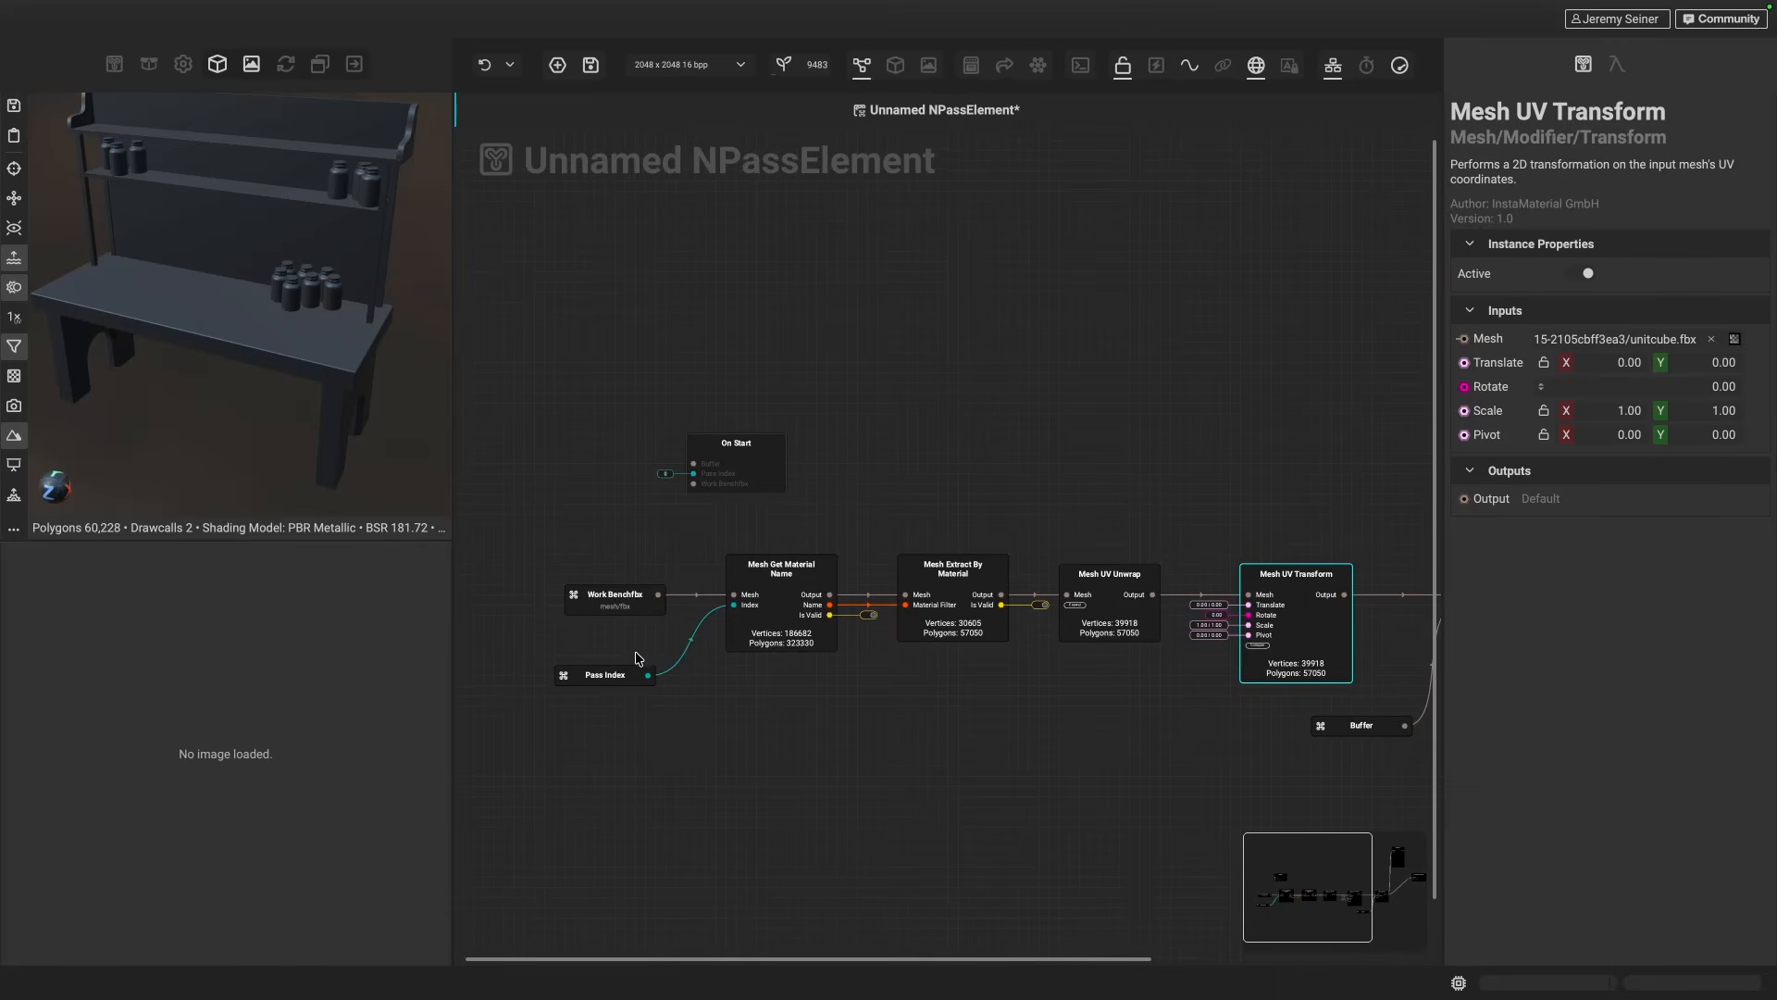
left_click(968, 794)
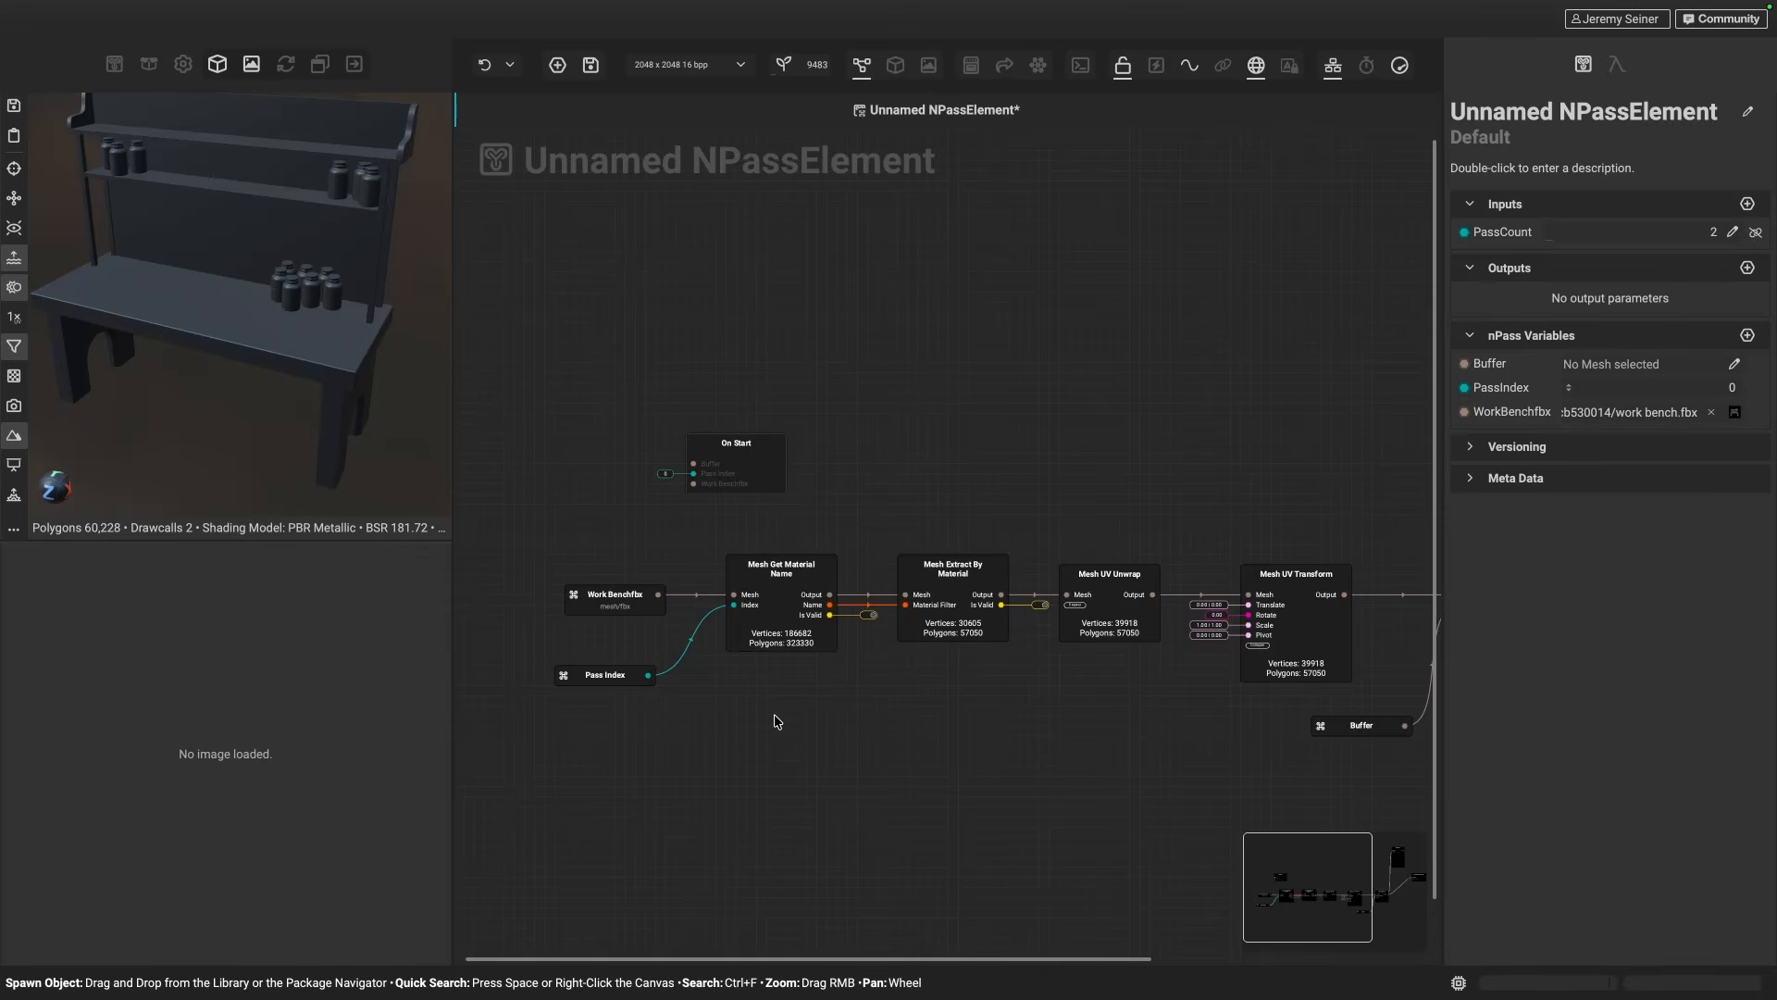
scroll(952, 727, "right", 2)
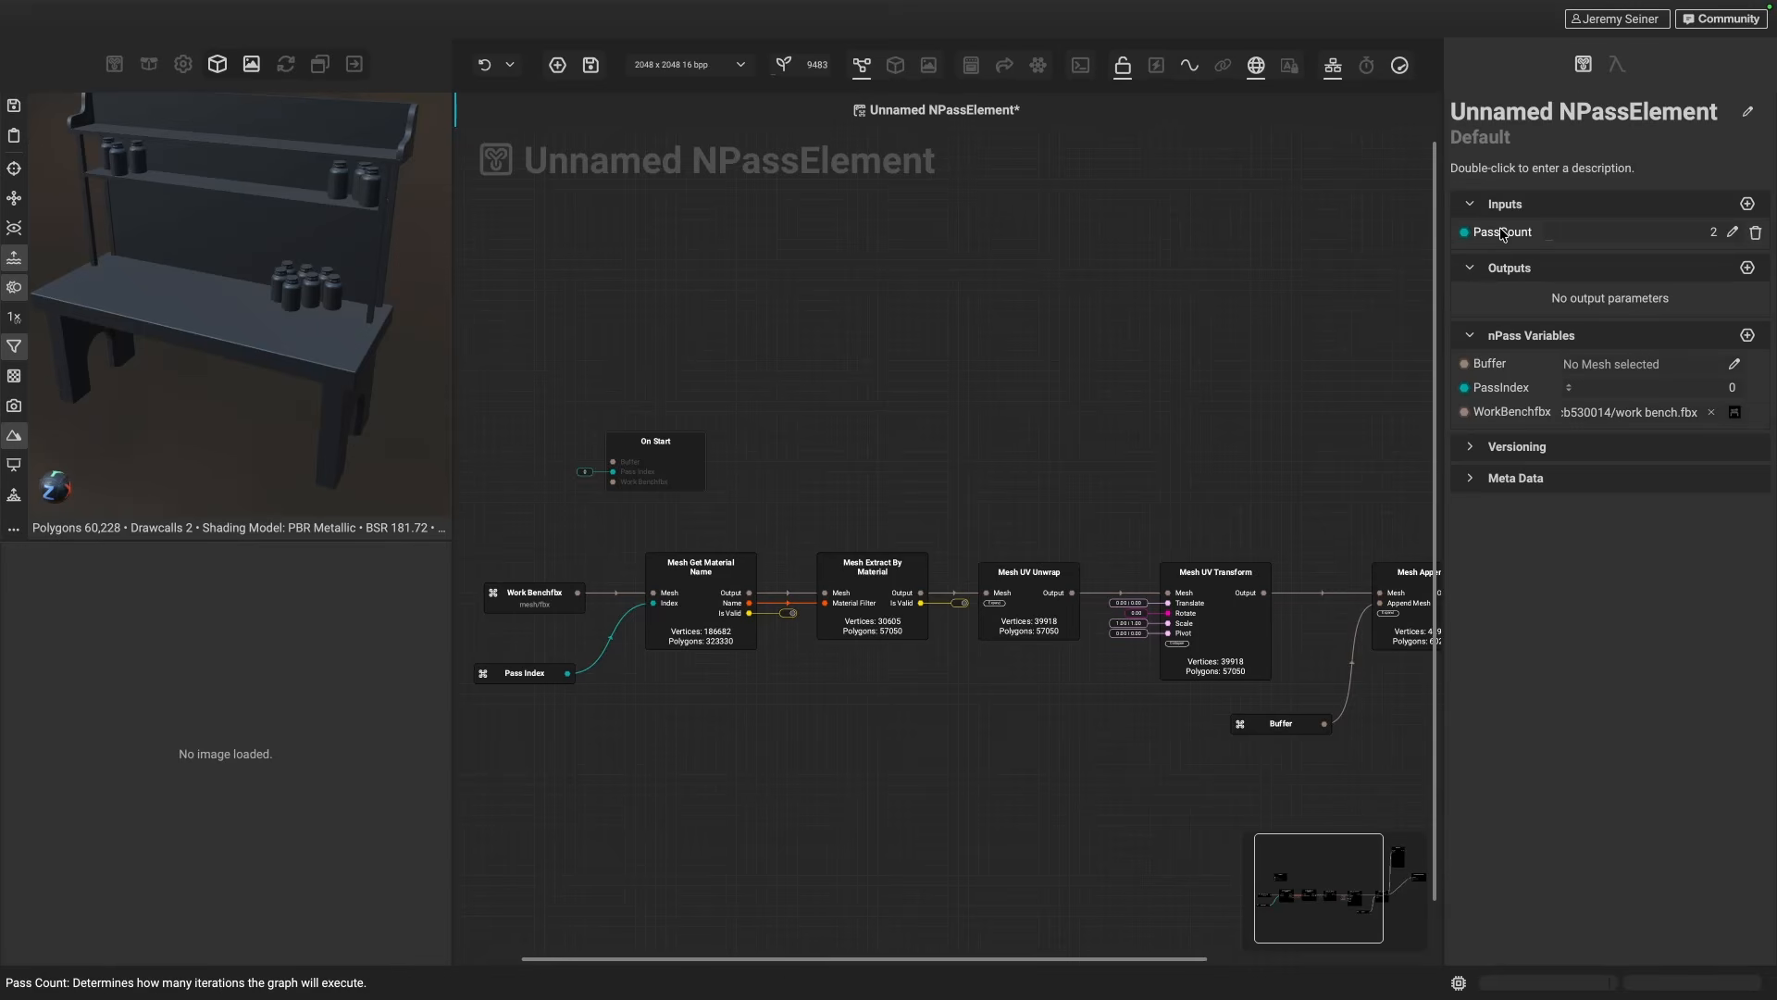
left_click_drag(1556, 237, 1560, 238)
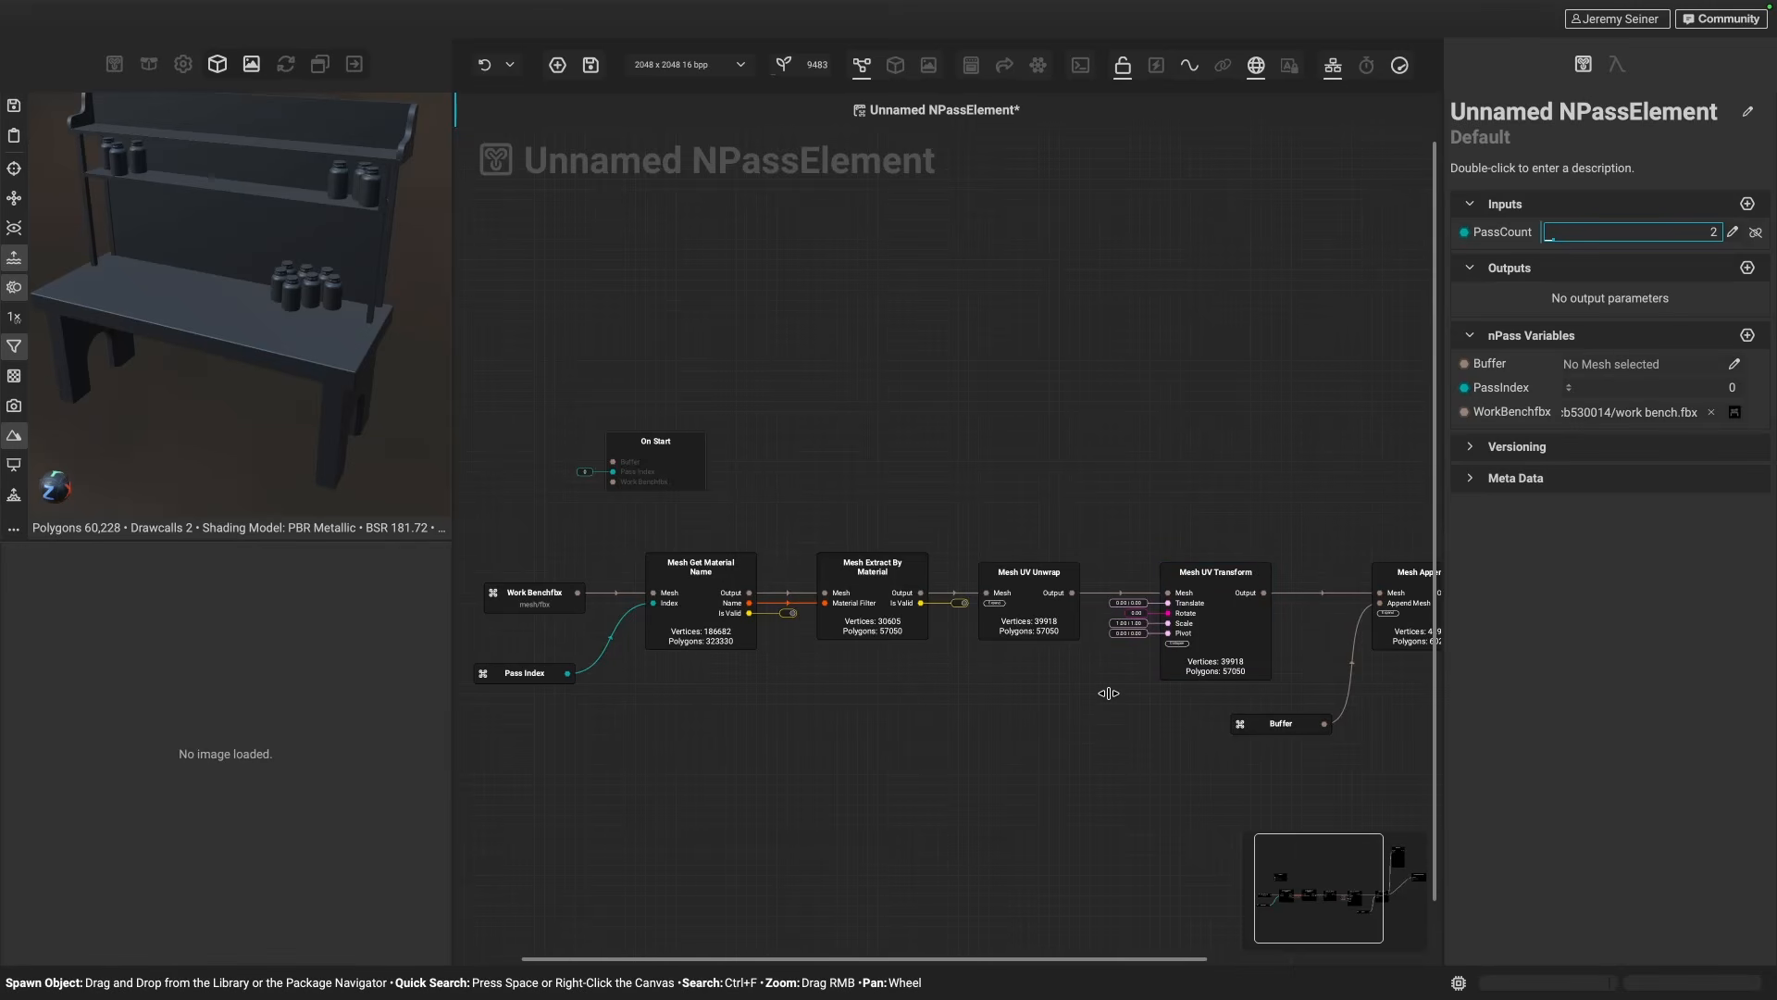
- Add a Make Vec2 node feeding the Translate input of Mesh UV Transform and place it beneath Mesh UV Unwrap
scroll(1109, 692, "up", 2)
scroll(1109, 692, "left", 2)
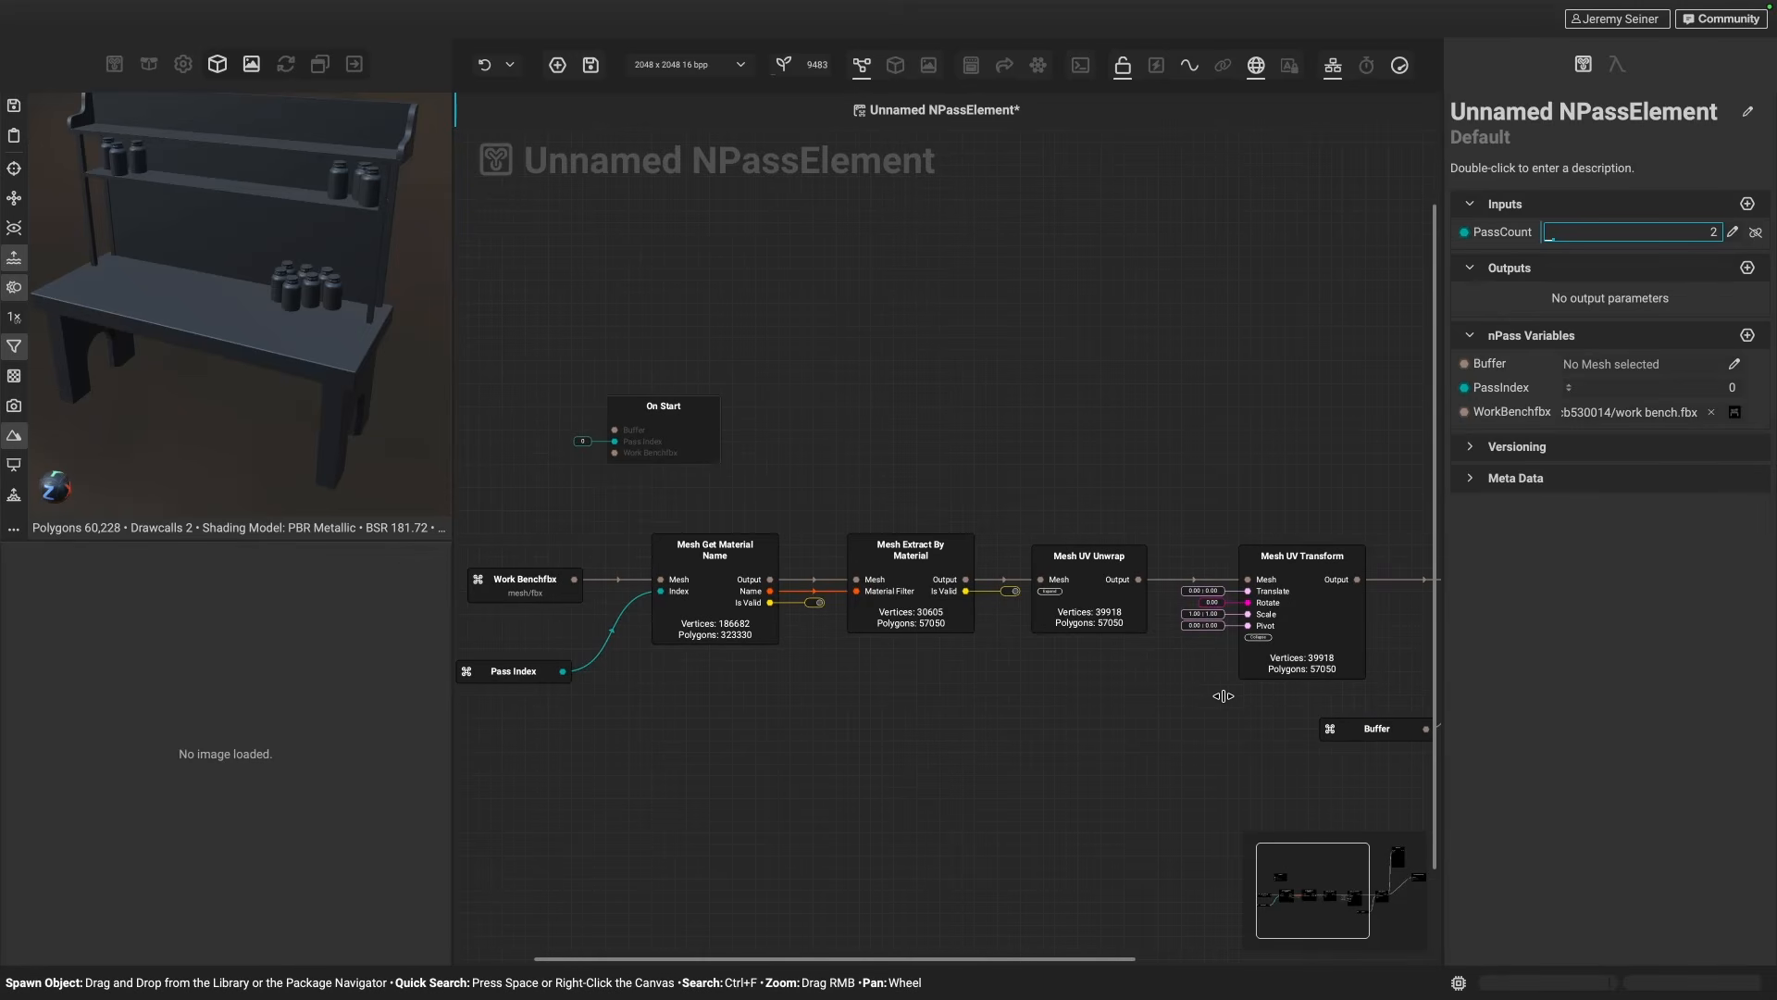
scroll(1223, 695, "up", 3)
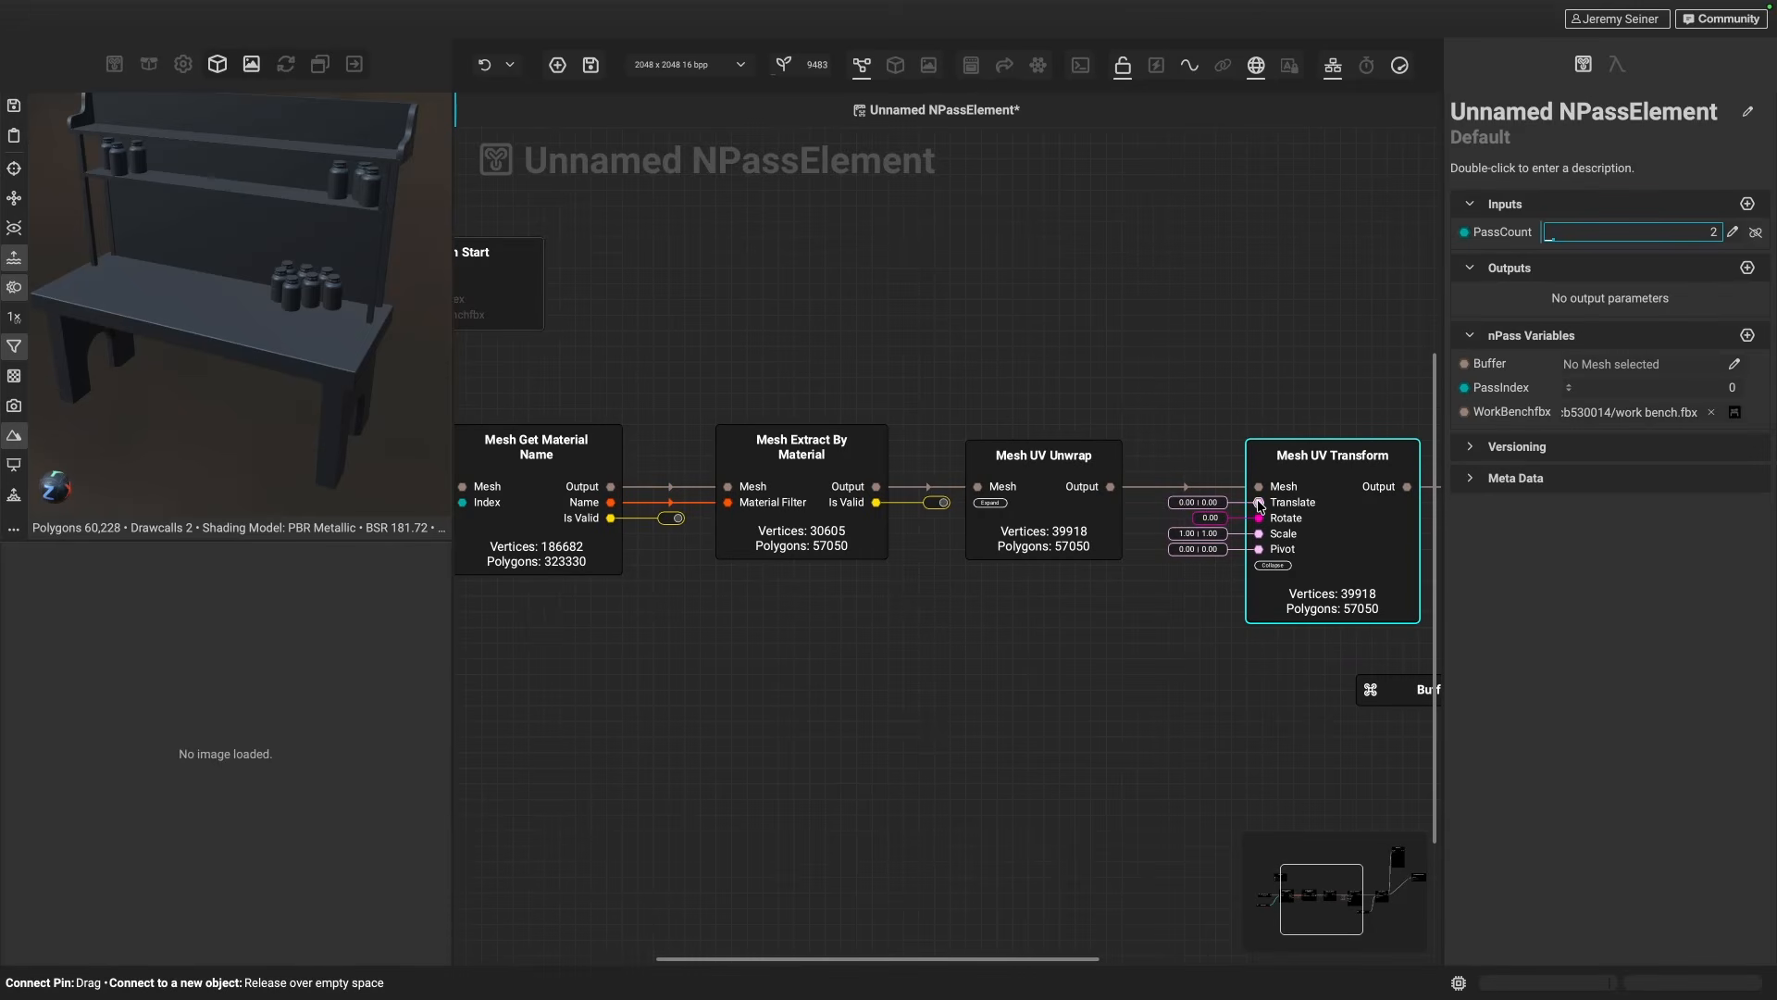
left_click_drag(1260, 504, 979, 694)
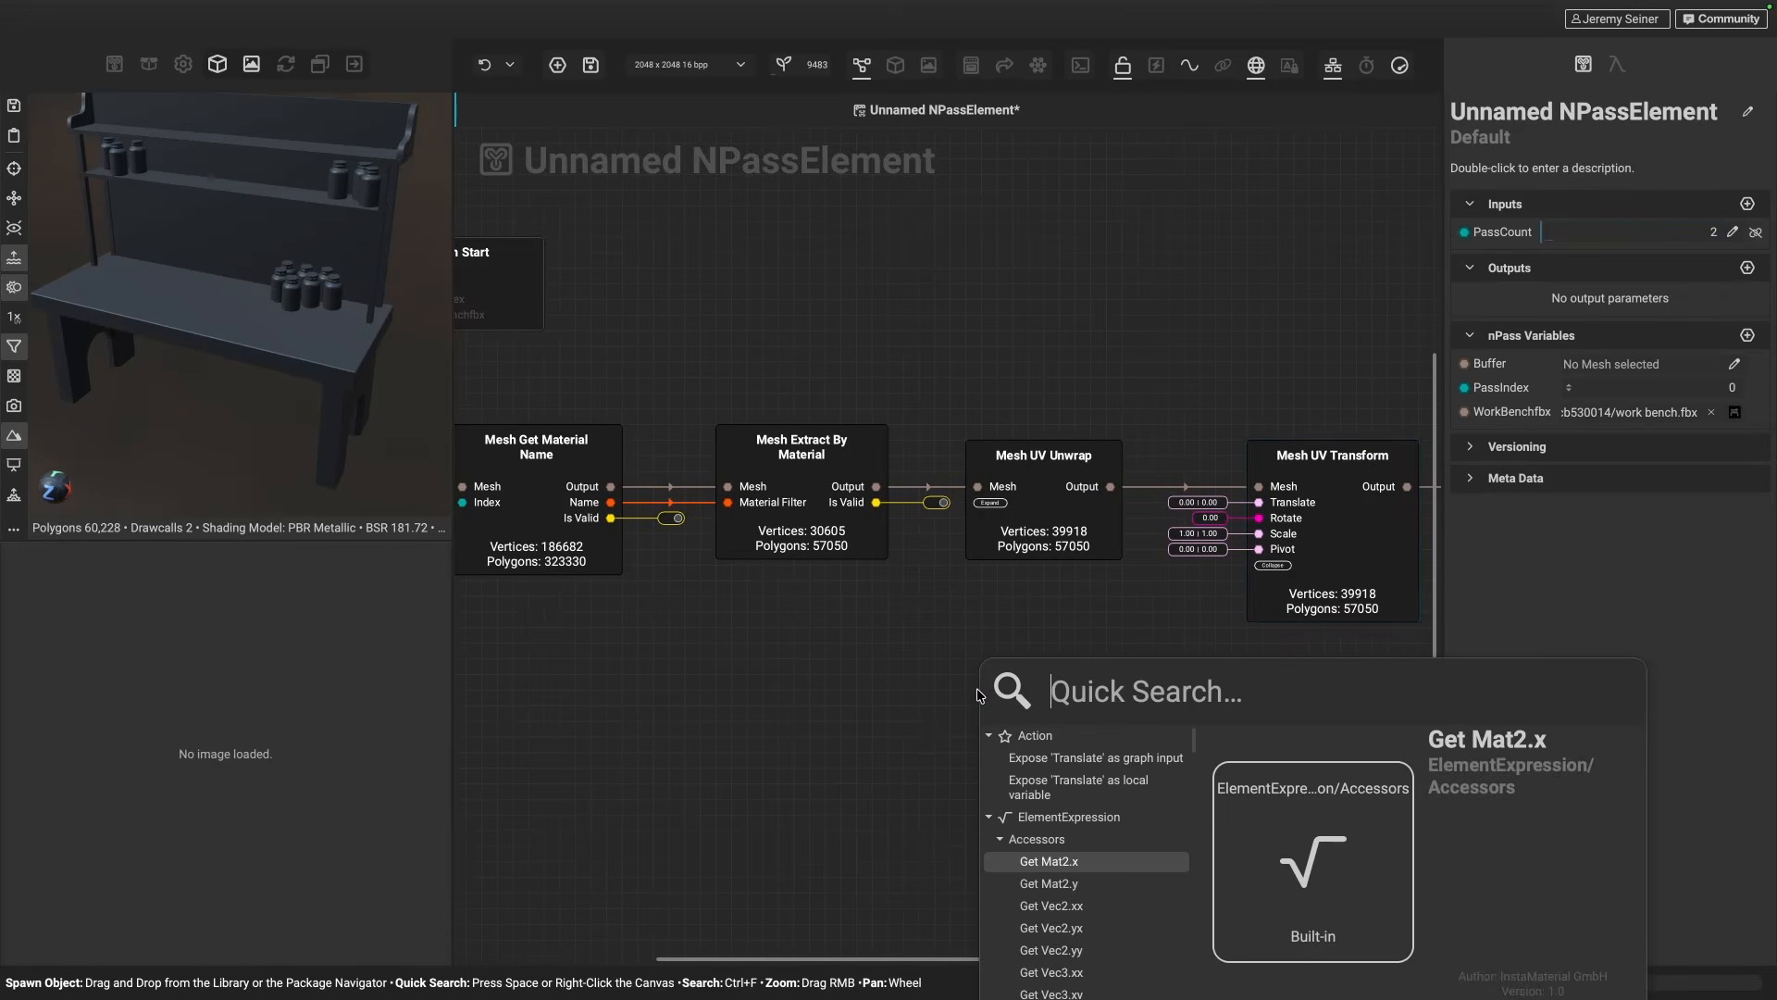
type("make")
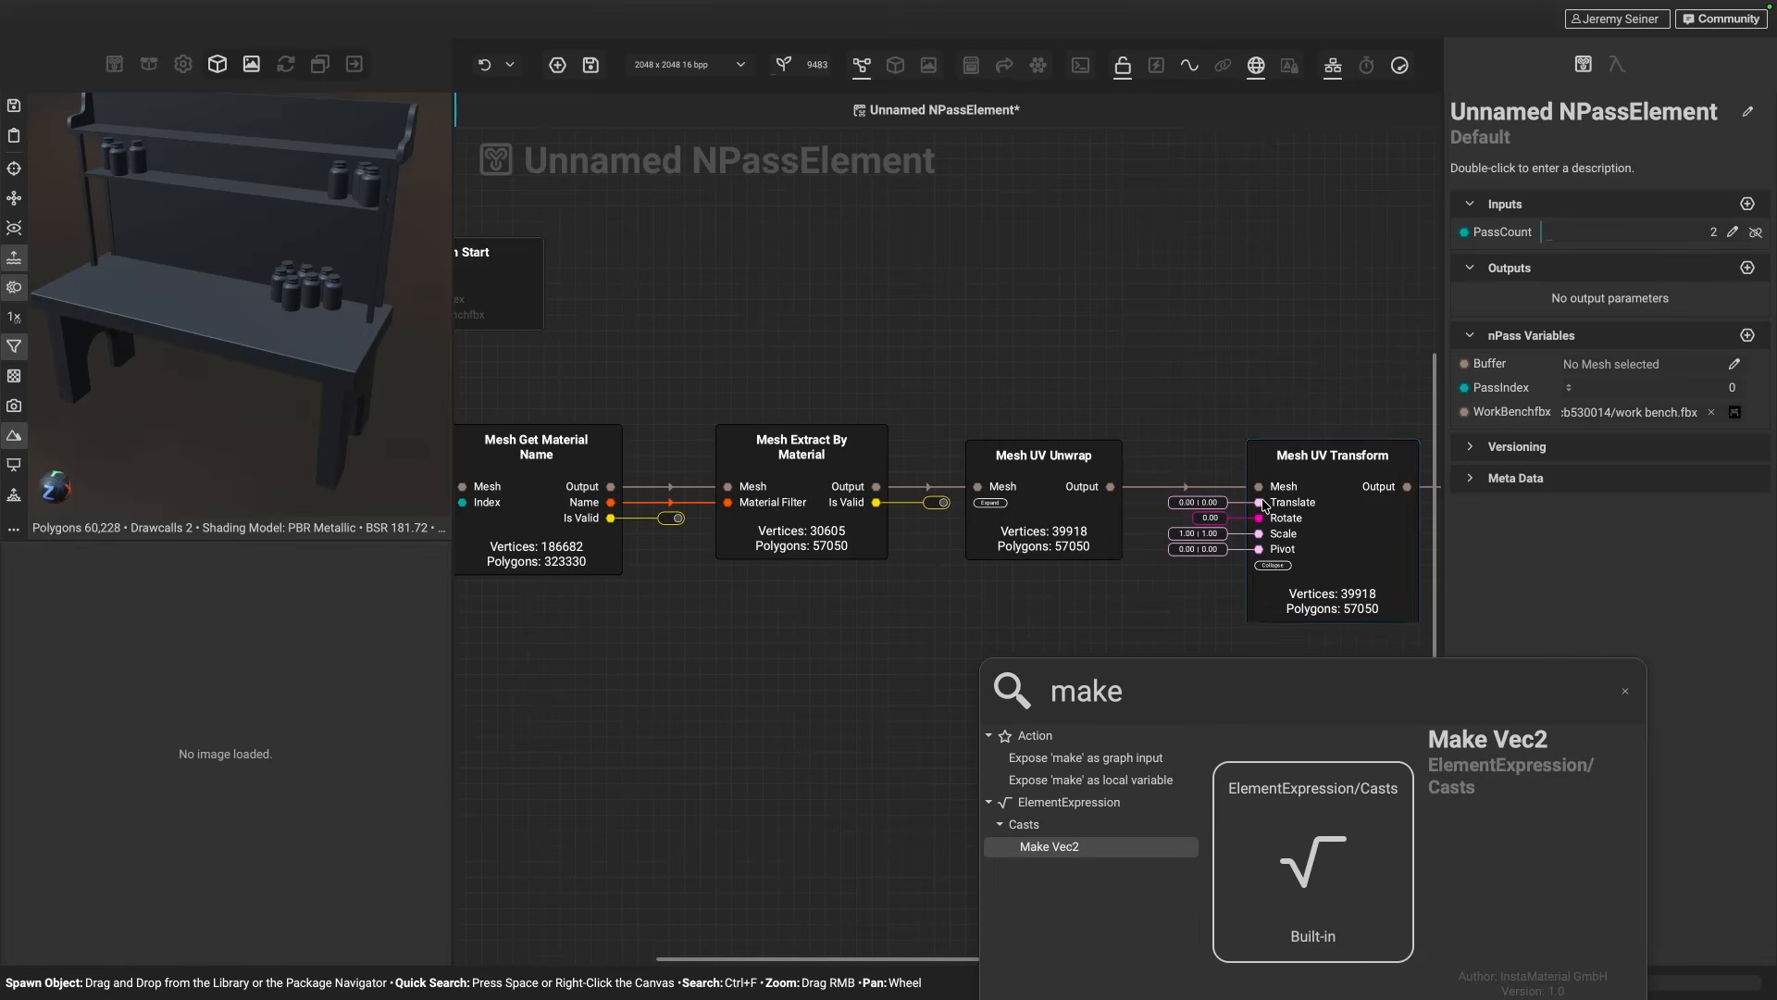
left_click(1085, 847)
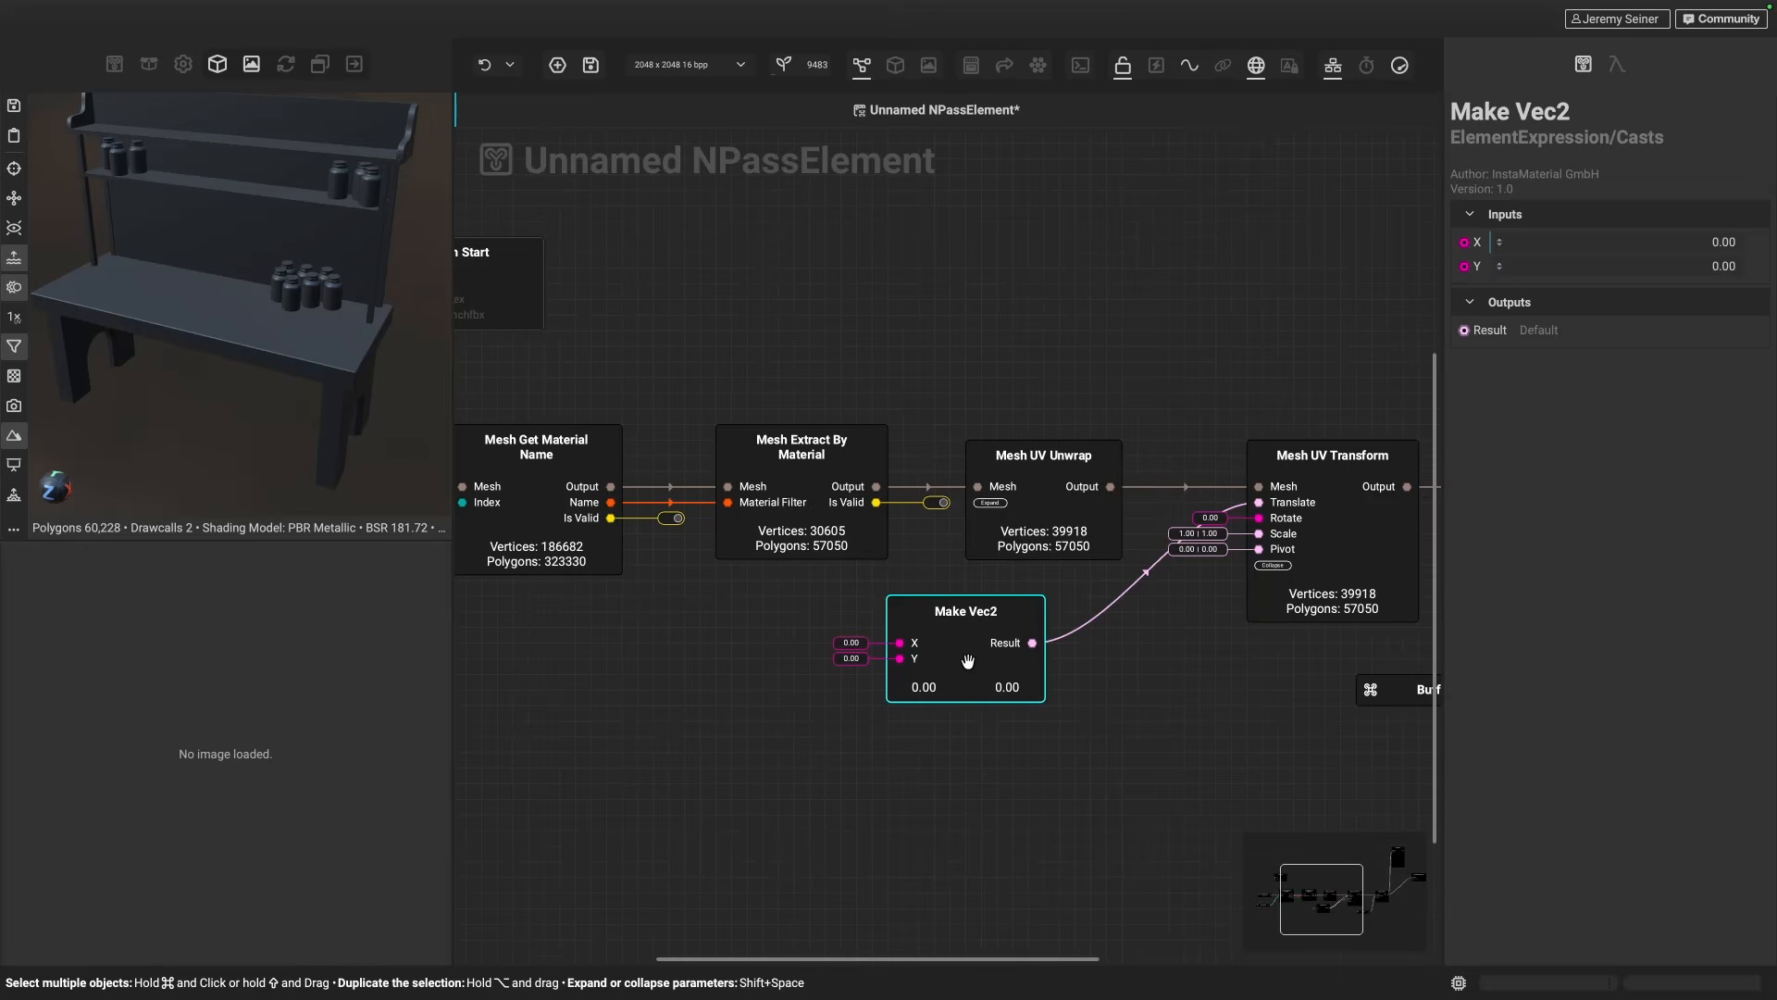
left_click_drag(959, 661, 1039, 677)
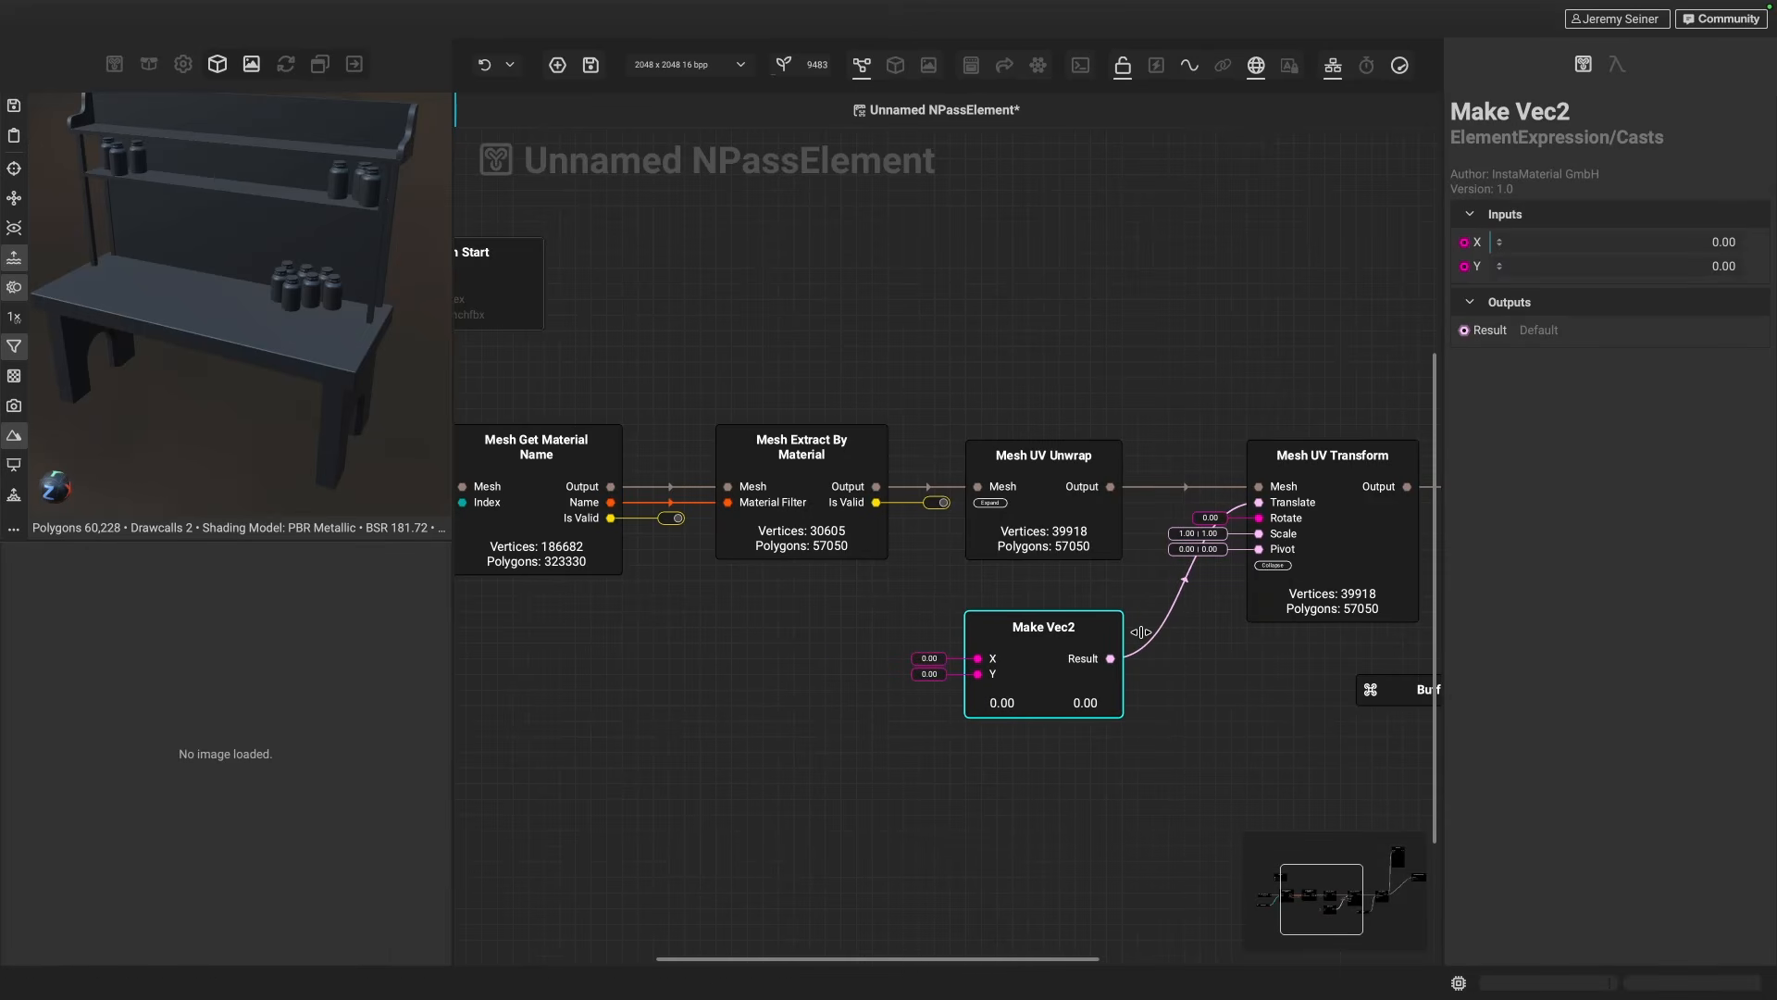
- Add a Uint to Float node feeding Make Vec2's X input, align it beside that node, and connect Pass Index to its Value input
left_click(1336, 546)
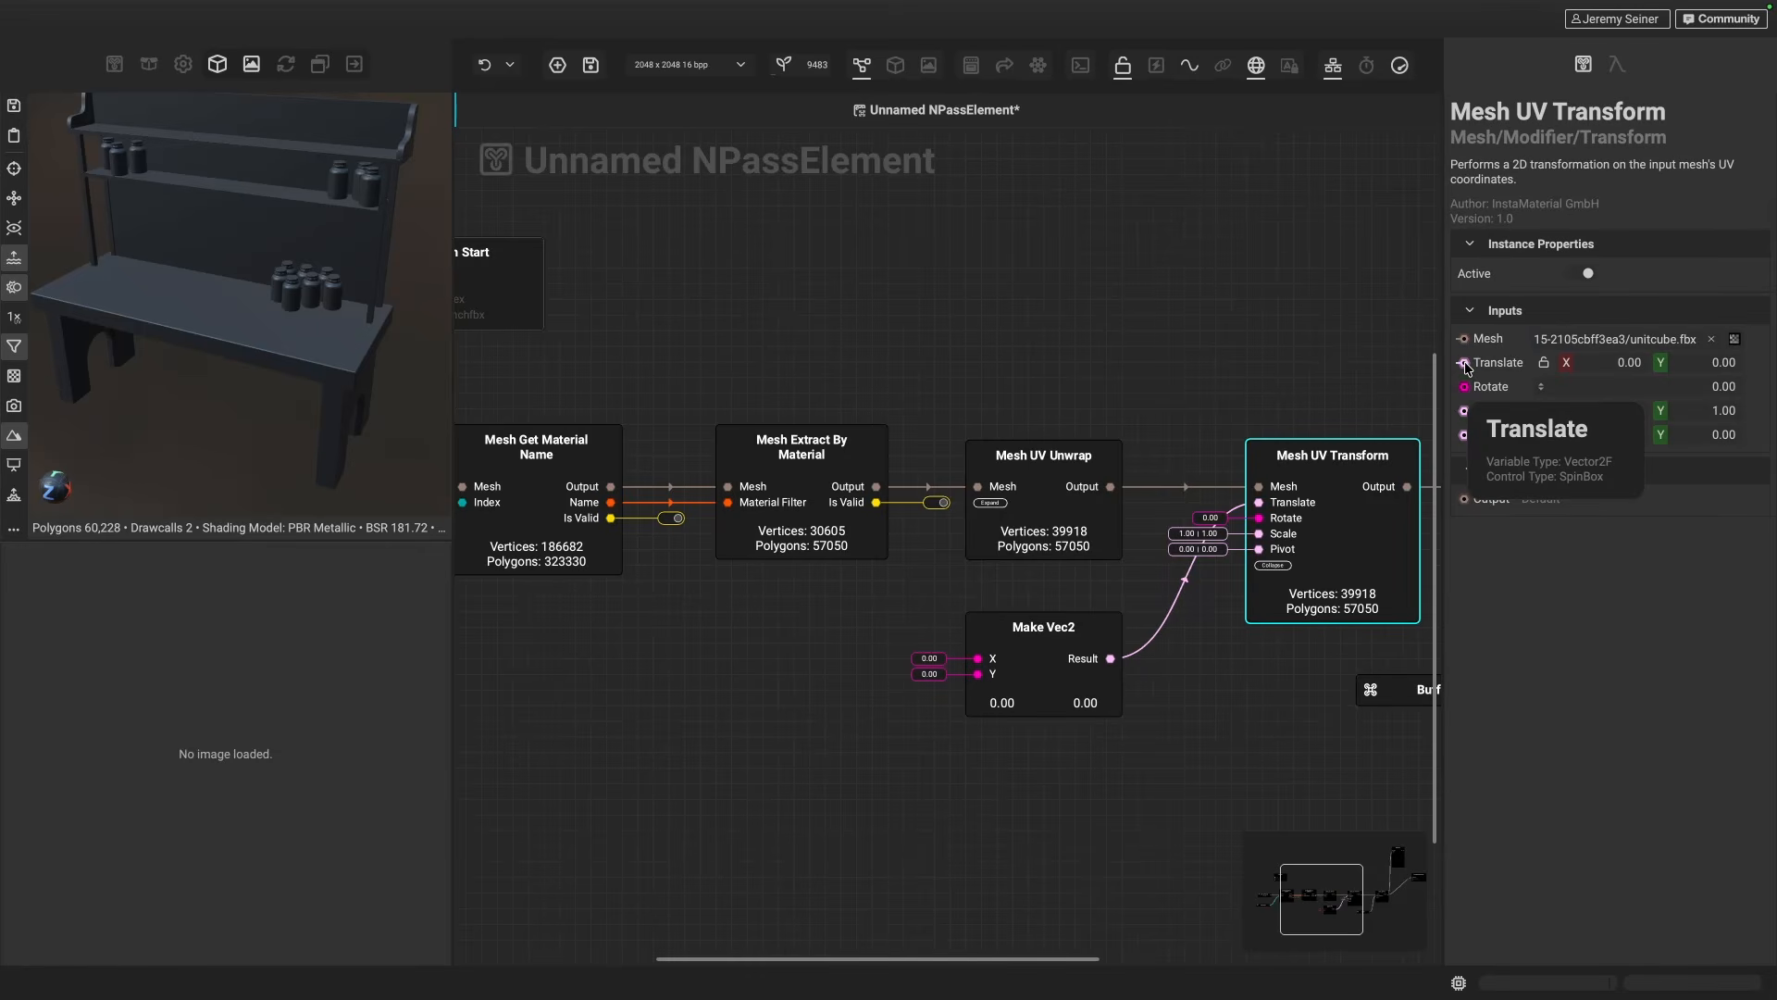
scroll(965, 788, "left", 5)
scroll(965, 788, "down", 2)
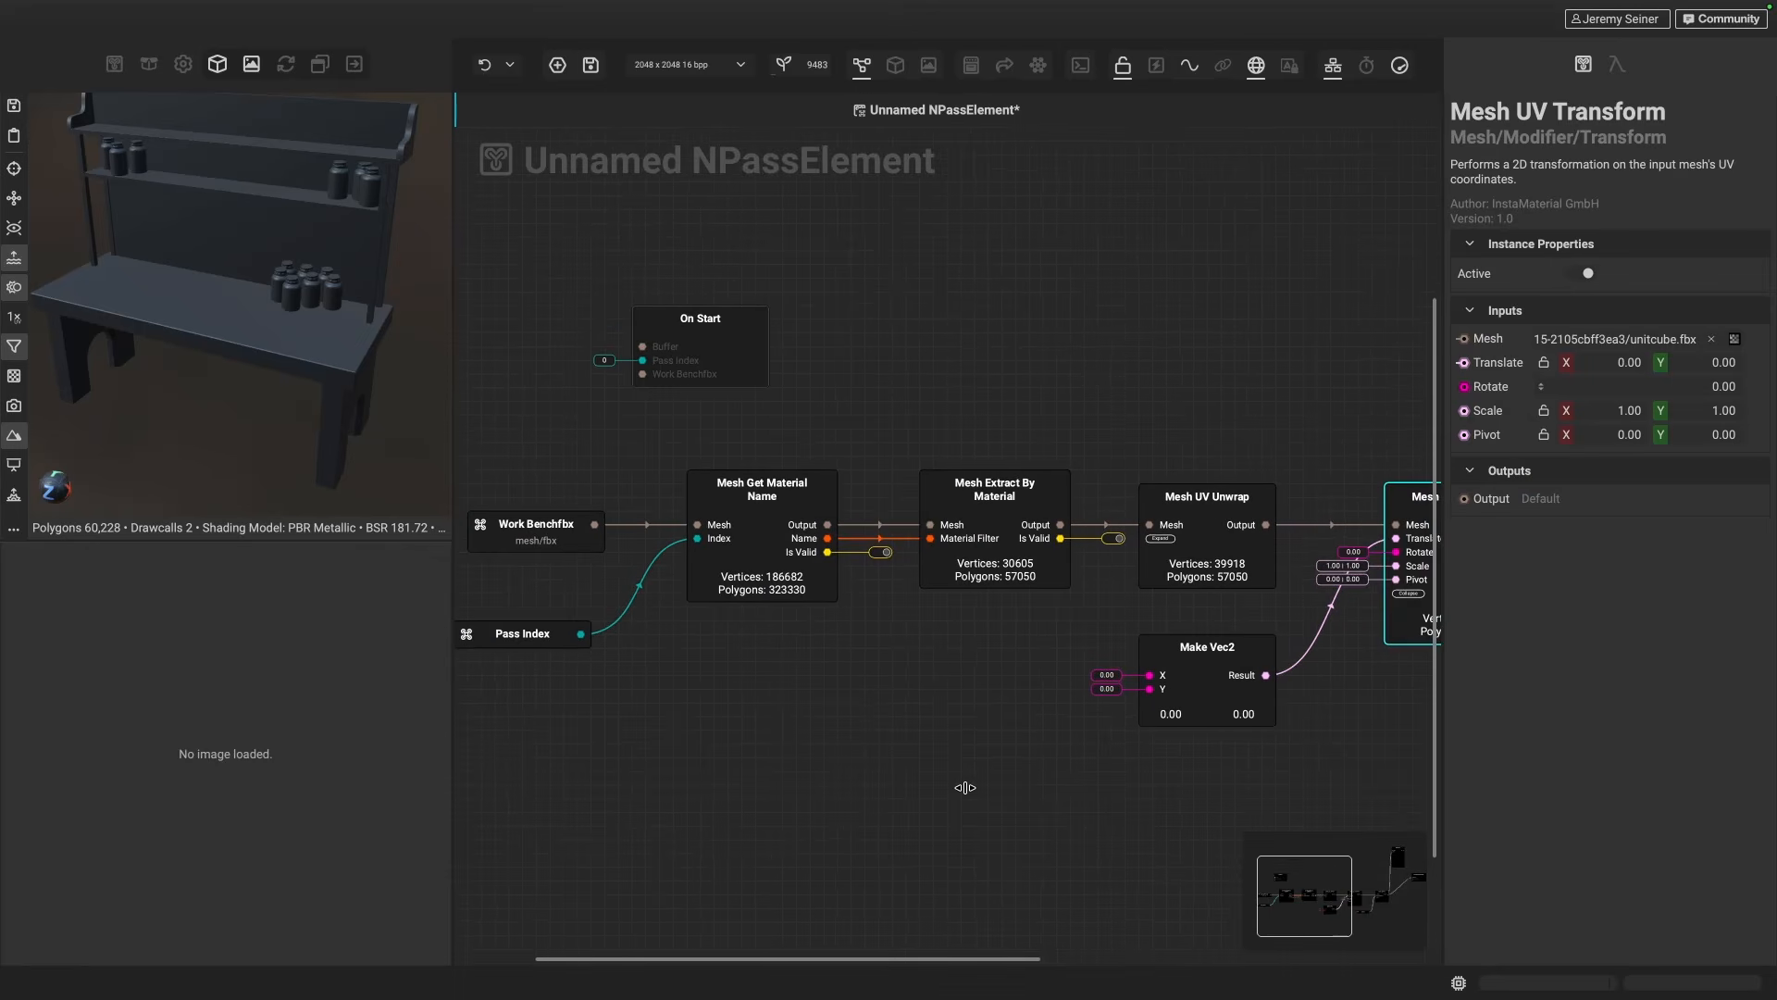
scroll(966, 789, "left", 1)
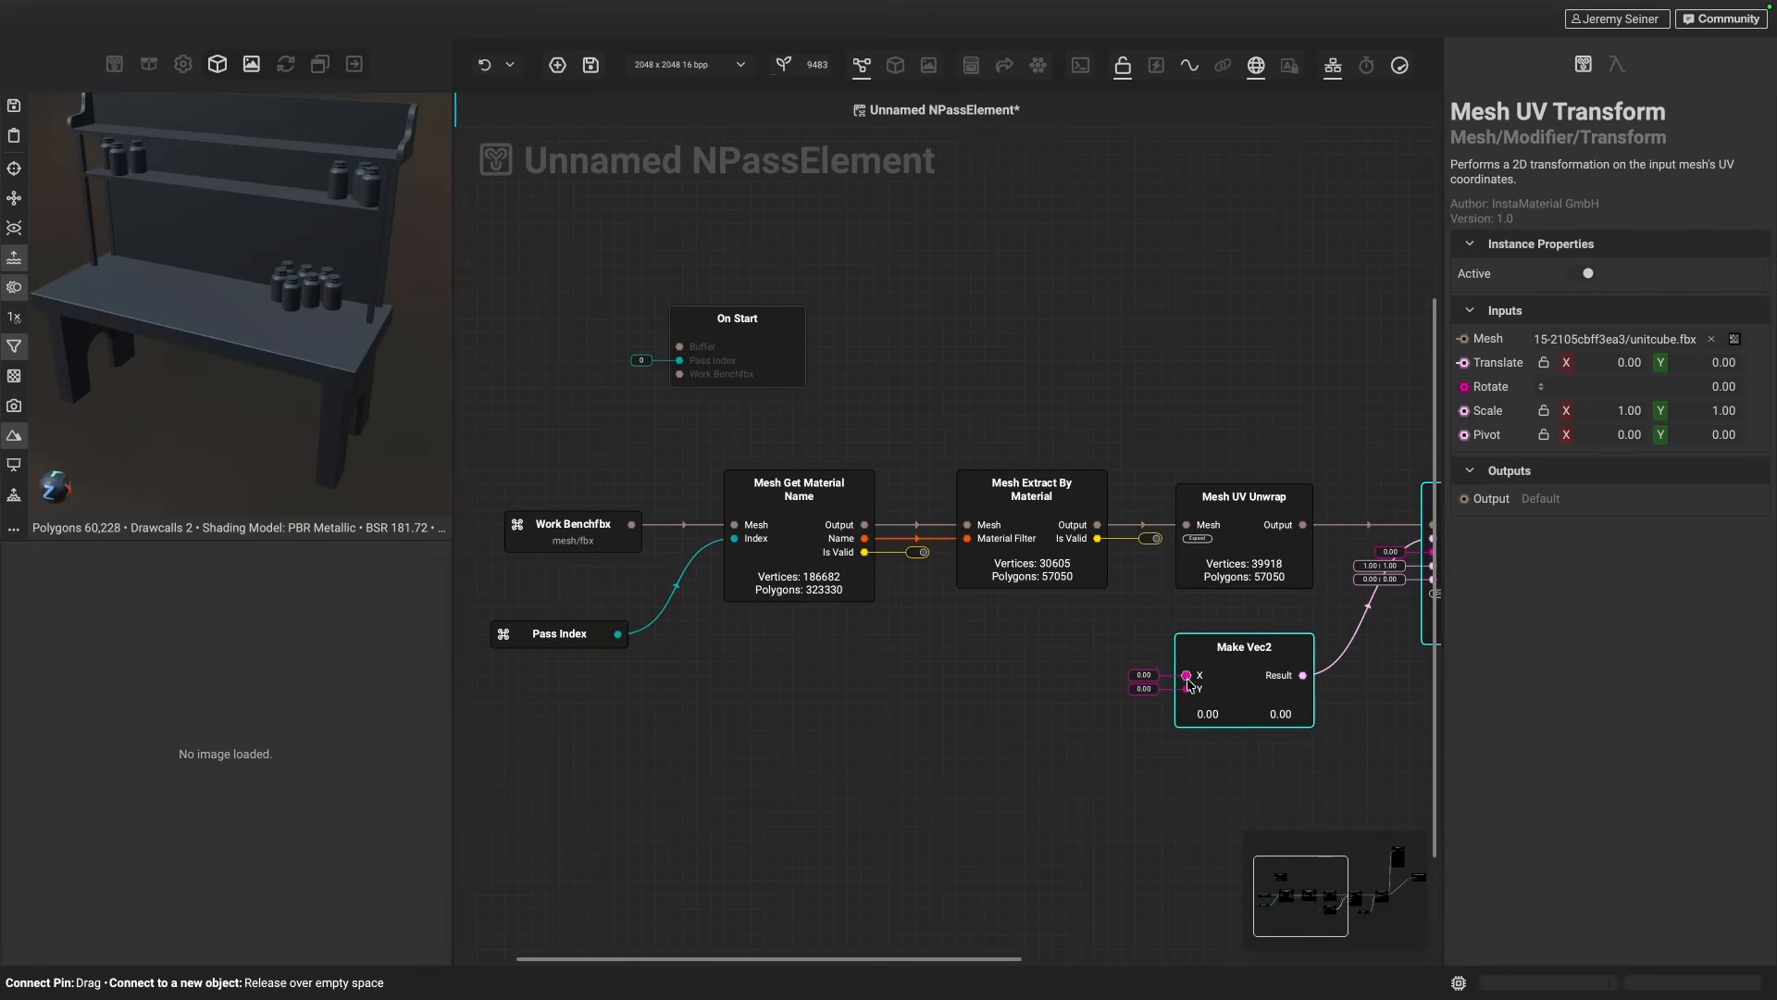
left_click_drag(1188, 678, 953, 679)
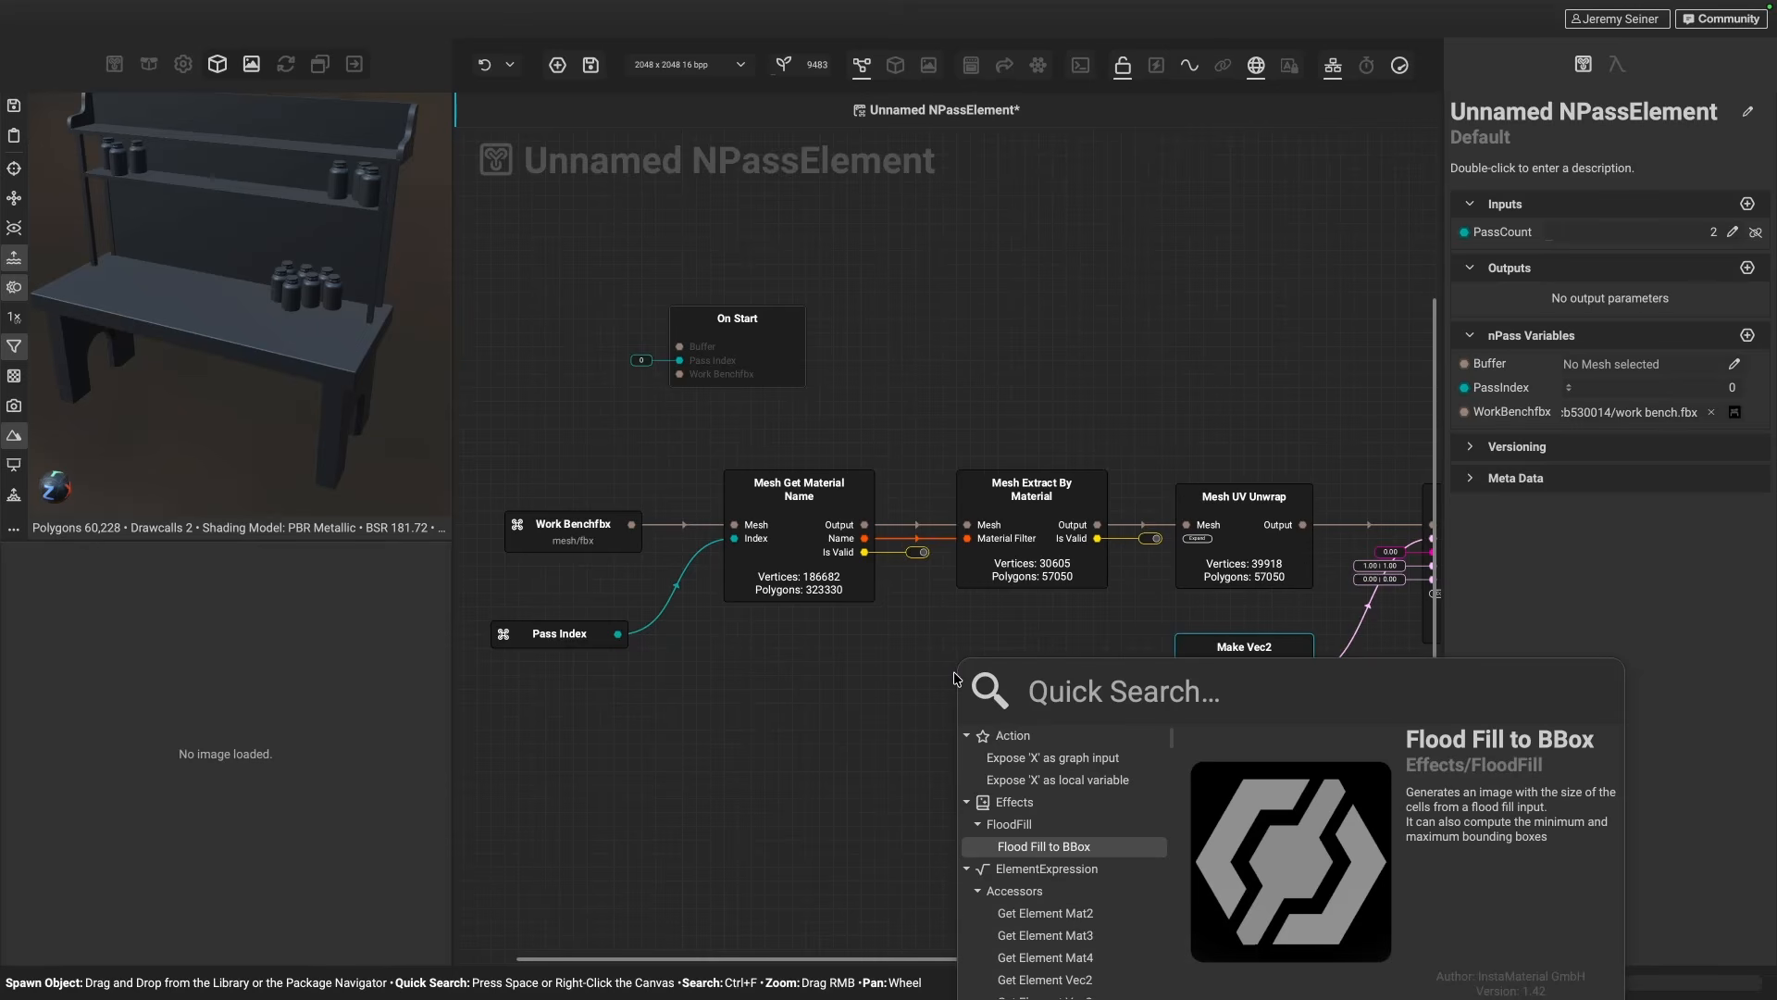
type("uint")
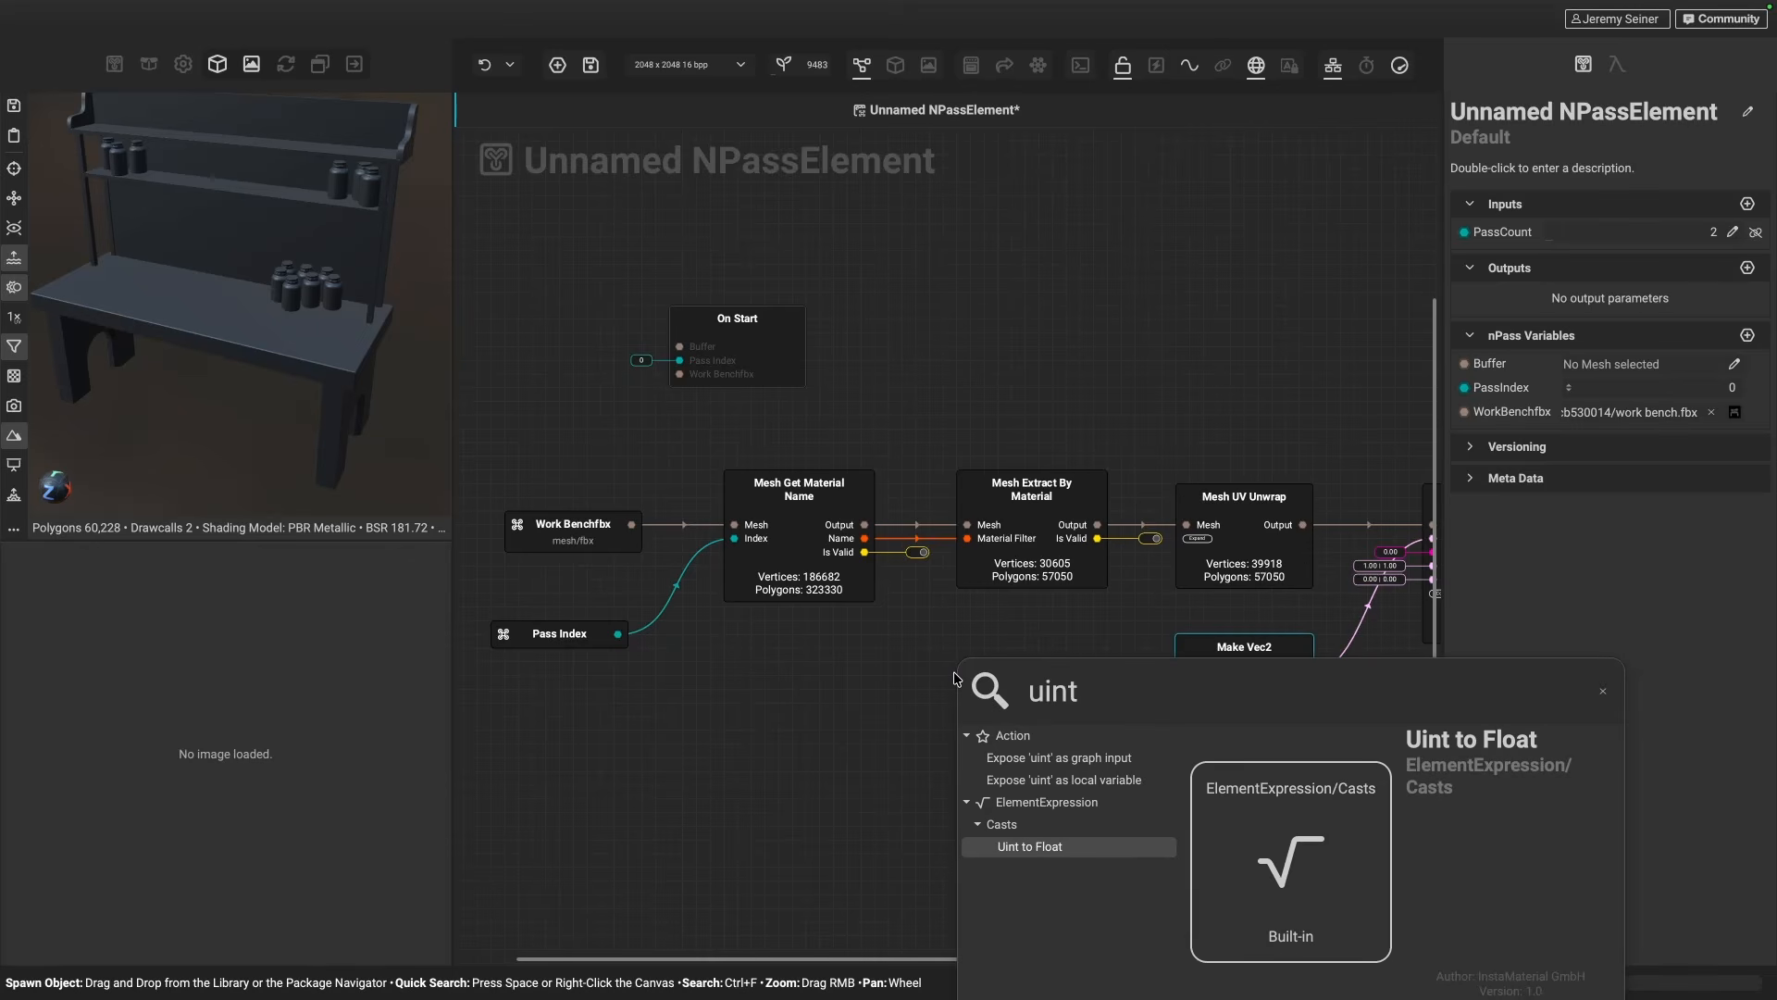
left_click(1008, 847)
left_click_drag(946, 628, 1014, 657)
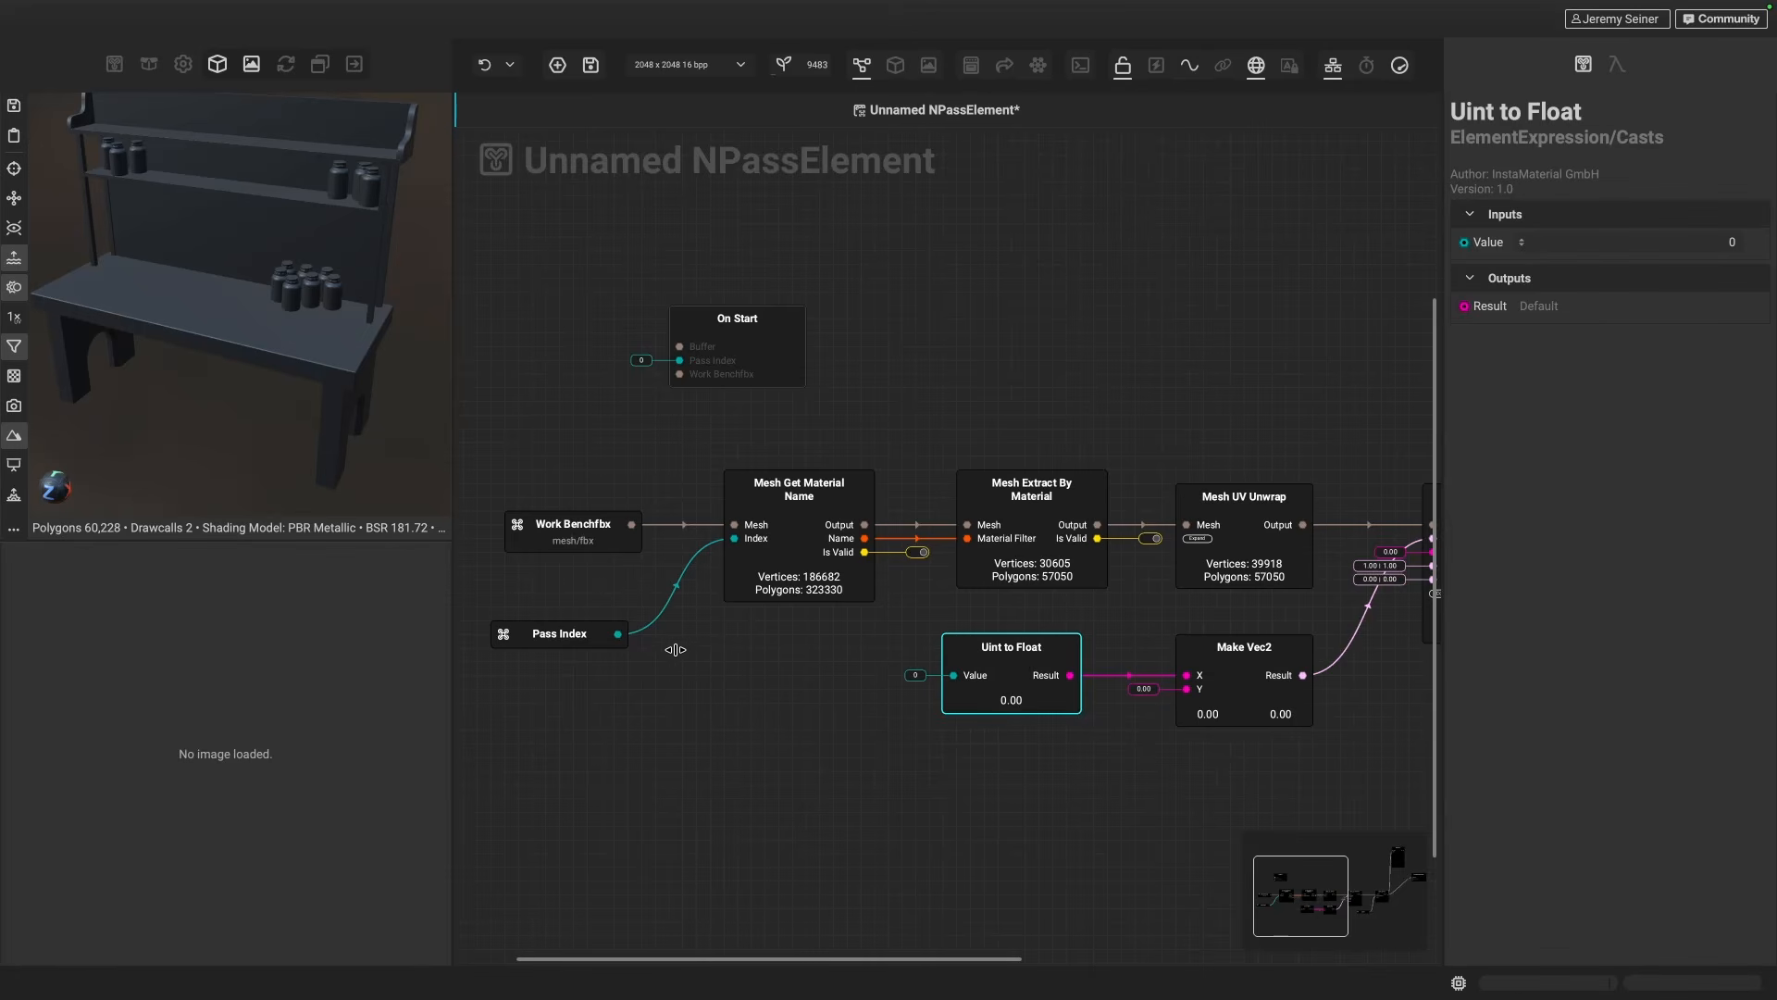
left_click_drag(617, 634, 954, 676)
left_click(893, 697)
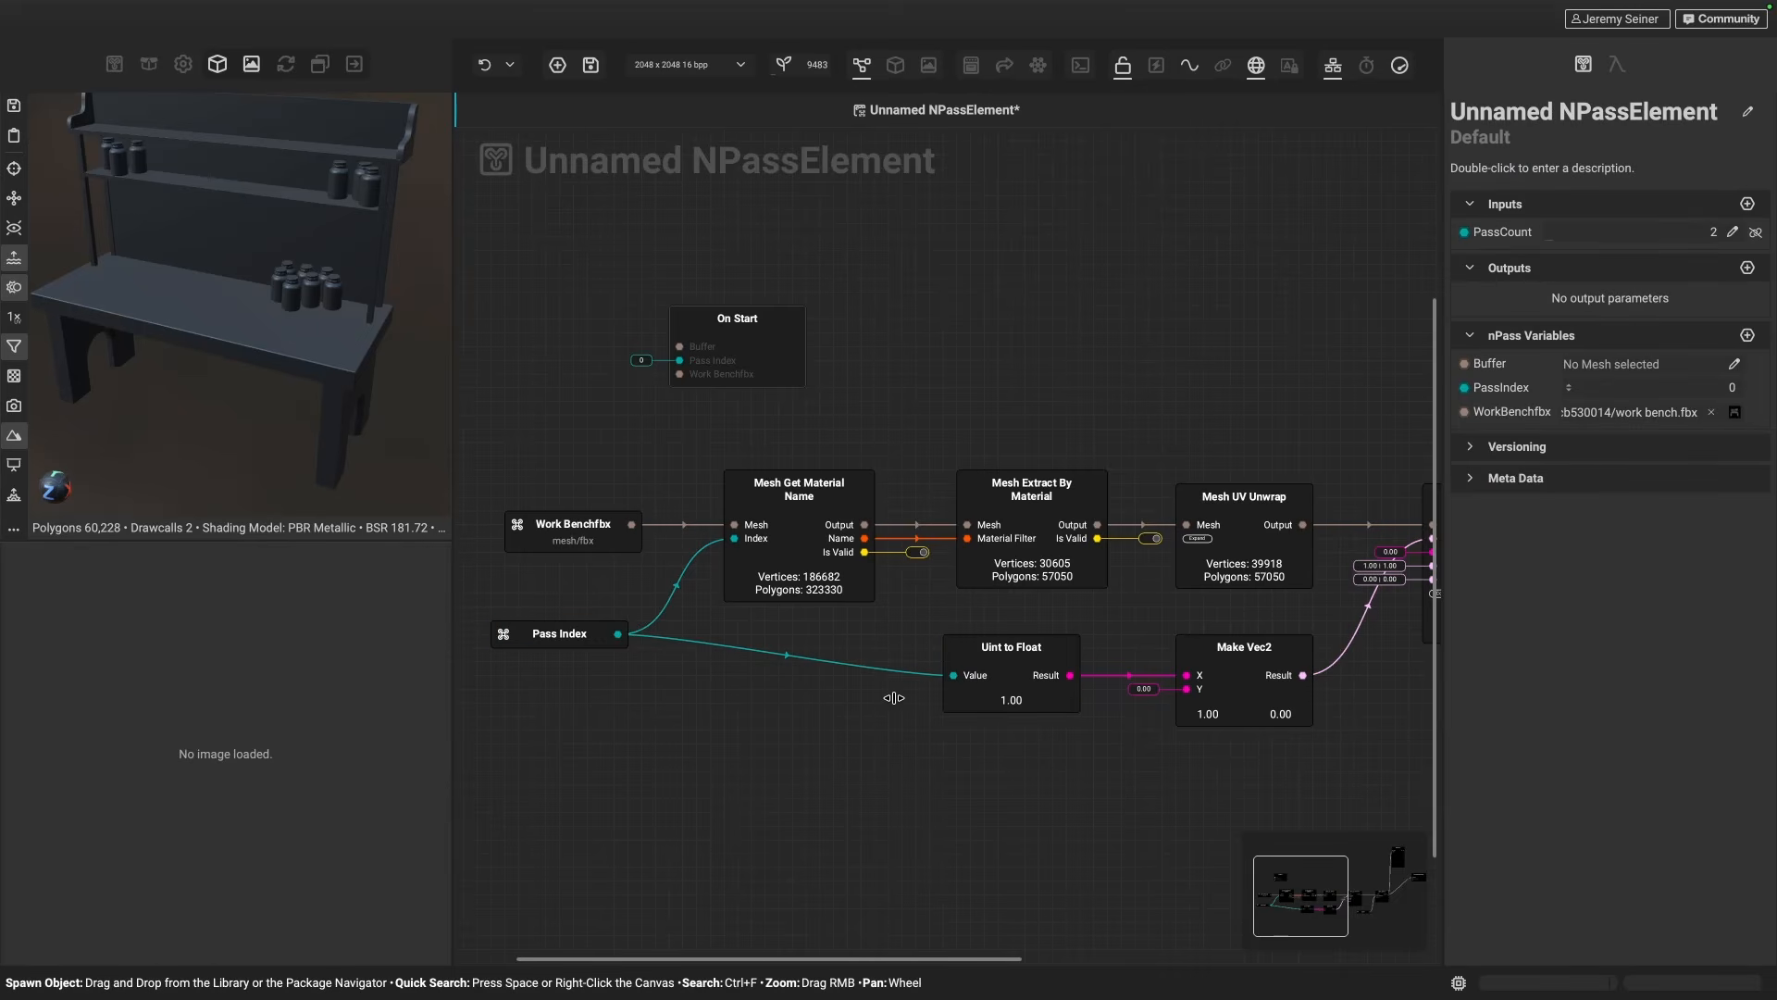
- Examine the node chain from Pass Index through Mesh UV Transform and Mesh Append to the Mesh UV preview and On Iteration Finished
scroll(895, 682, "right", 5)
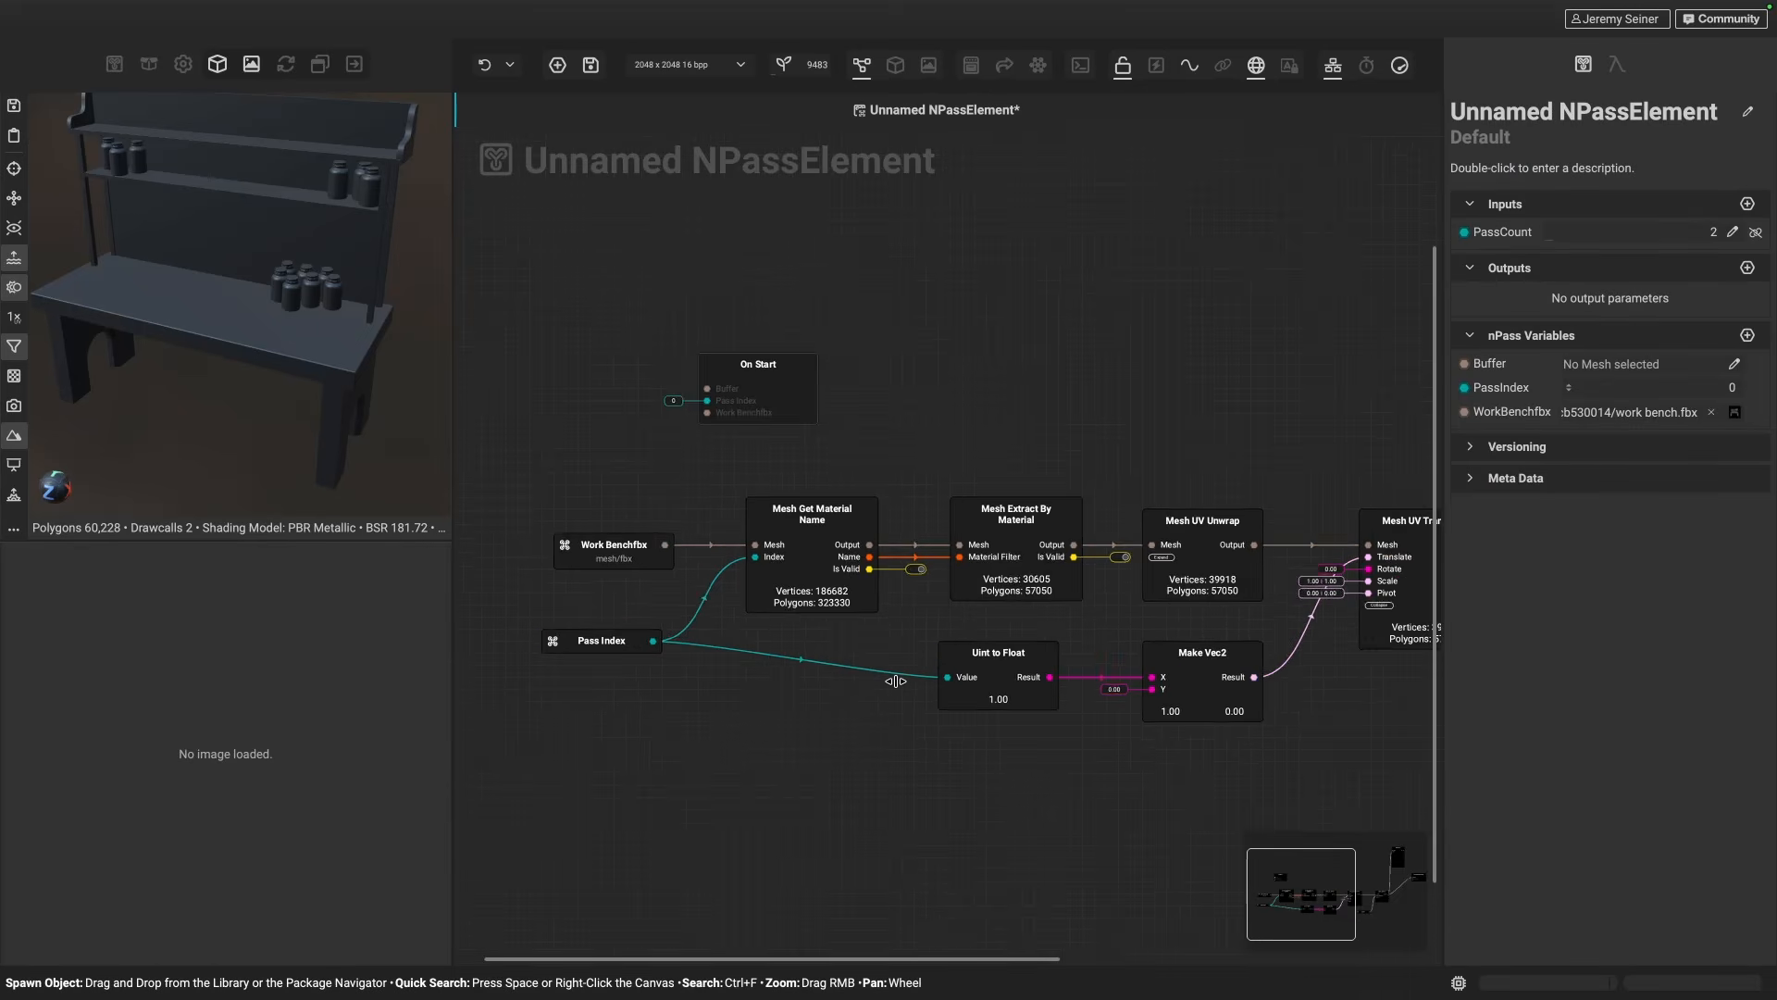
scroll(1126, 641, "left", 5)
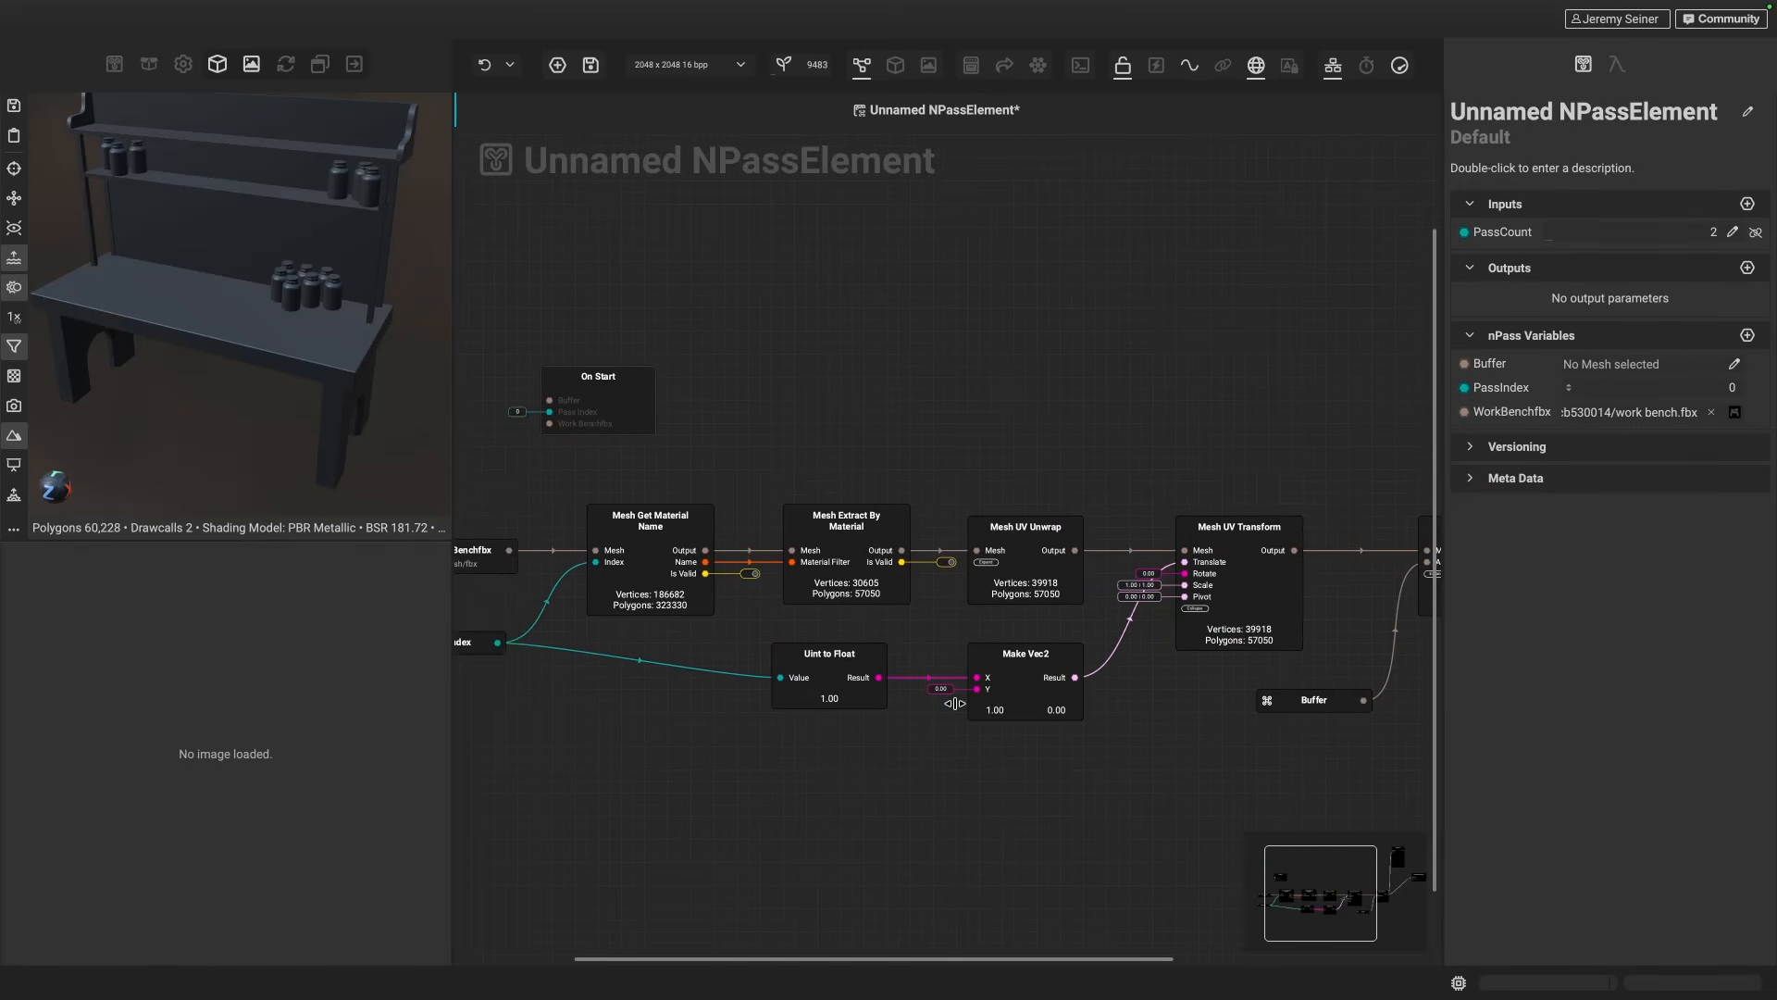
scroll(754, 670, "right", 2)
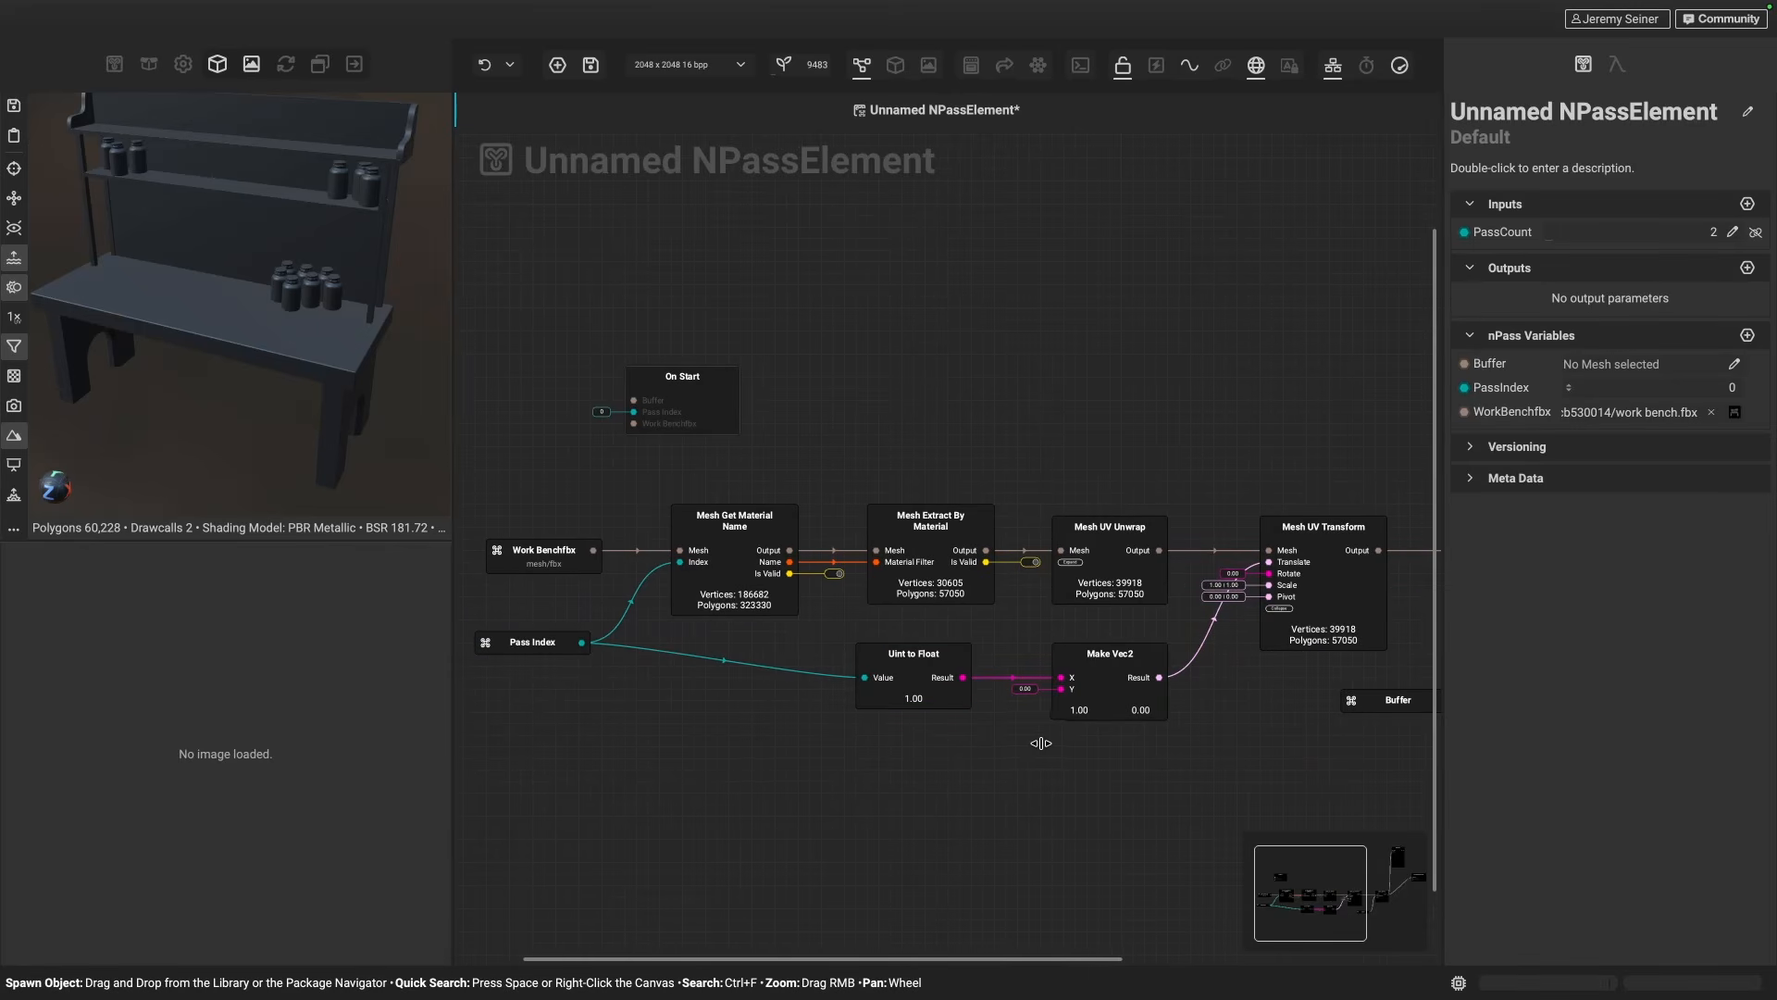
scroll(1043, 743, "right", 10)
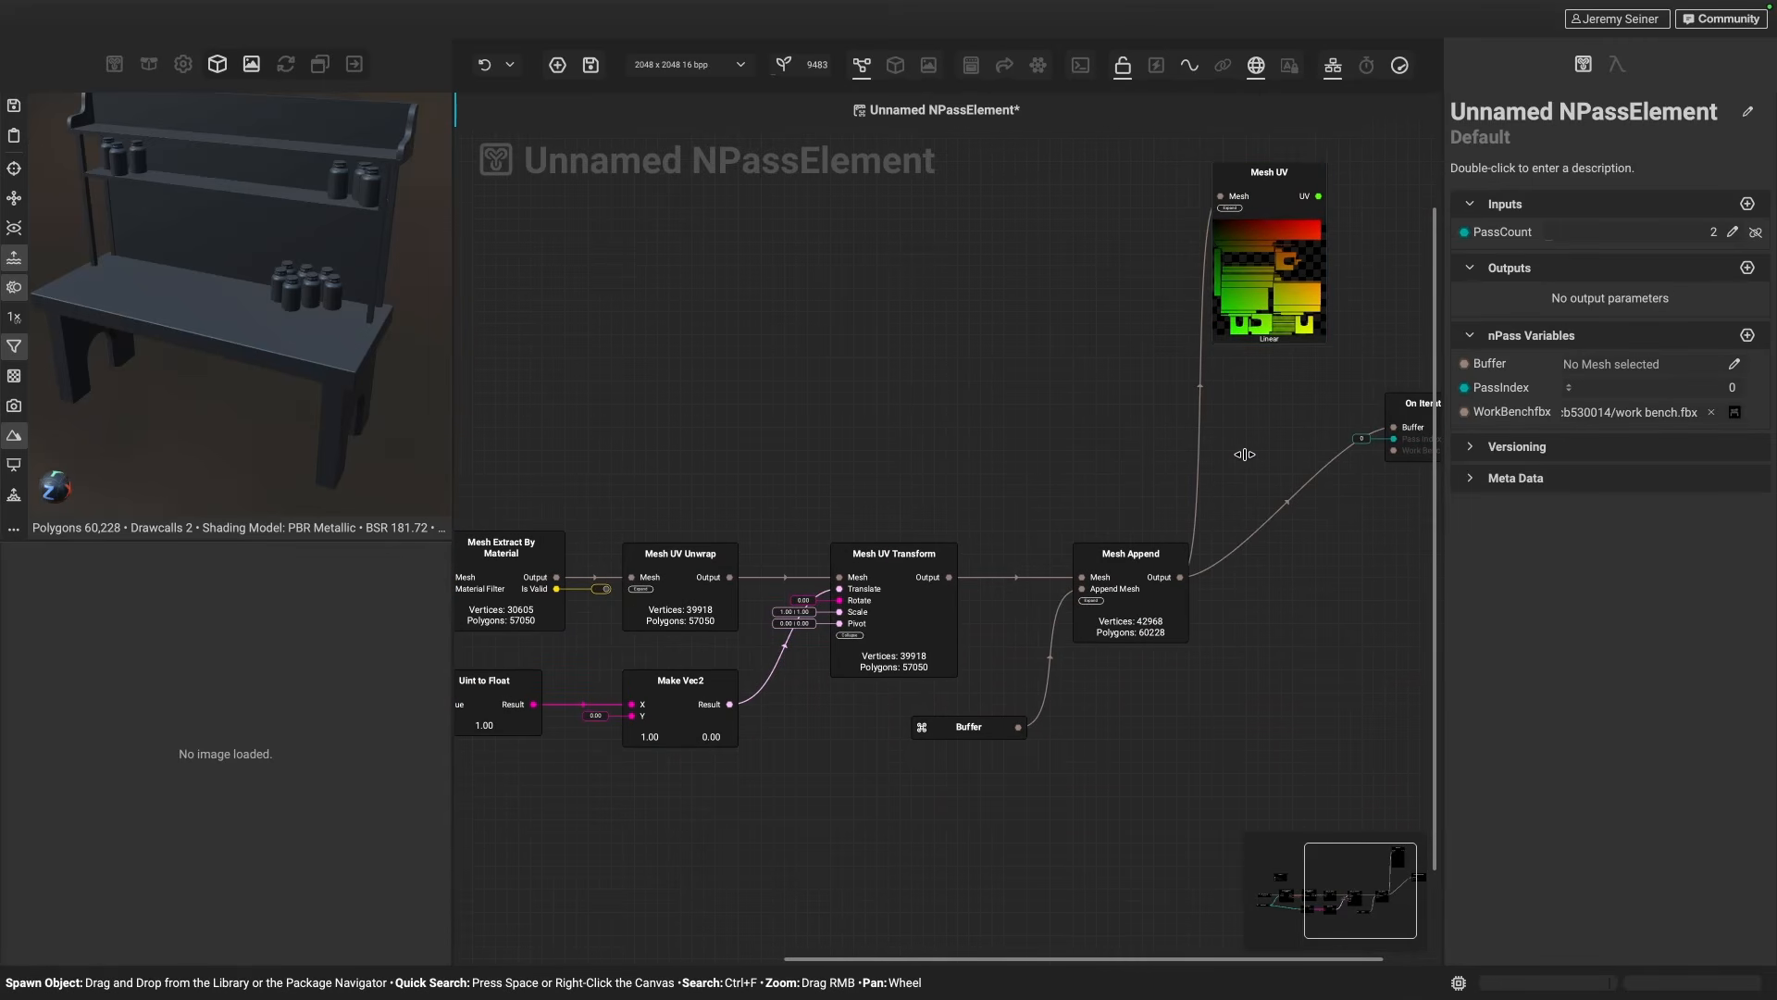
scroll(1245, 454, "down", 2)
scroll(1245, 454, "left", 5)
scroll(1245, 453, "down", 1)
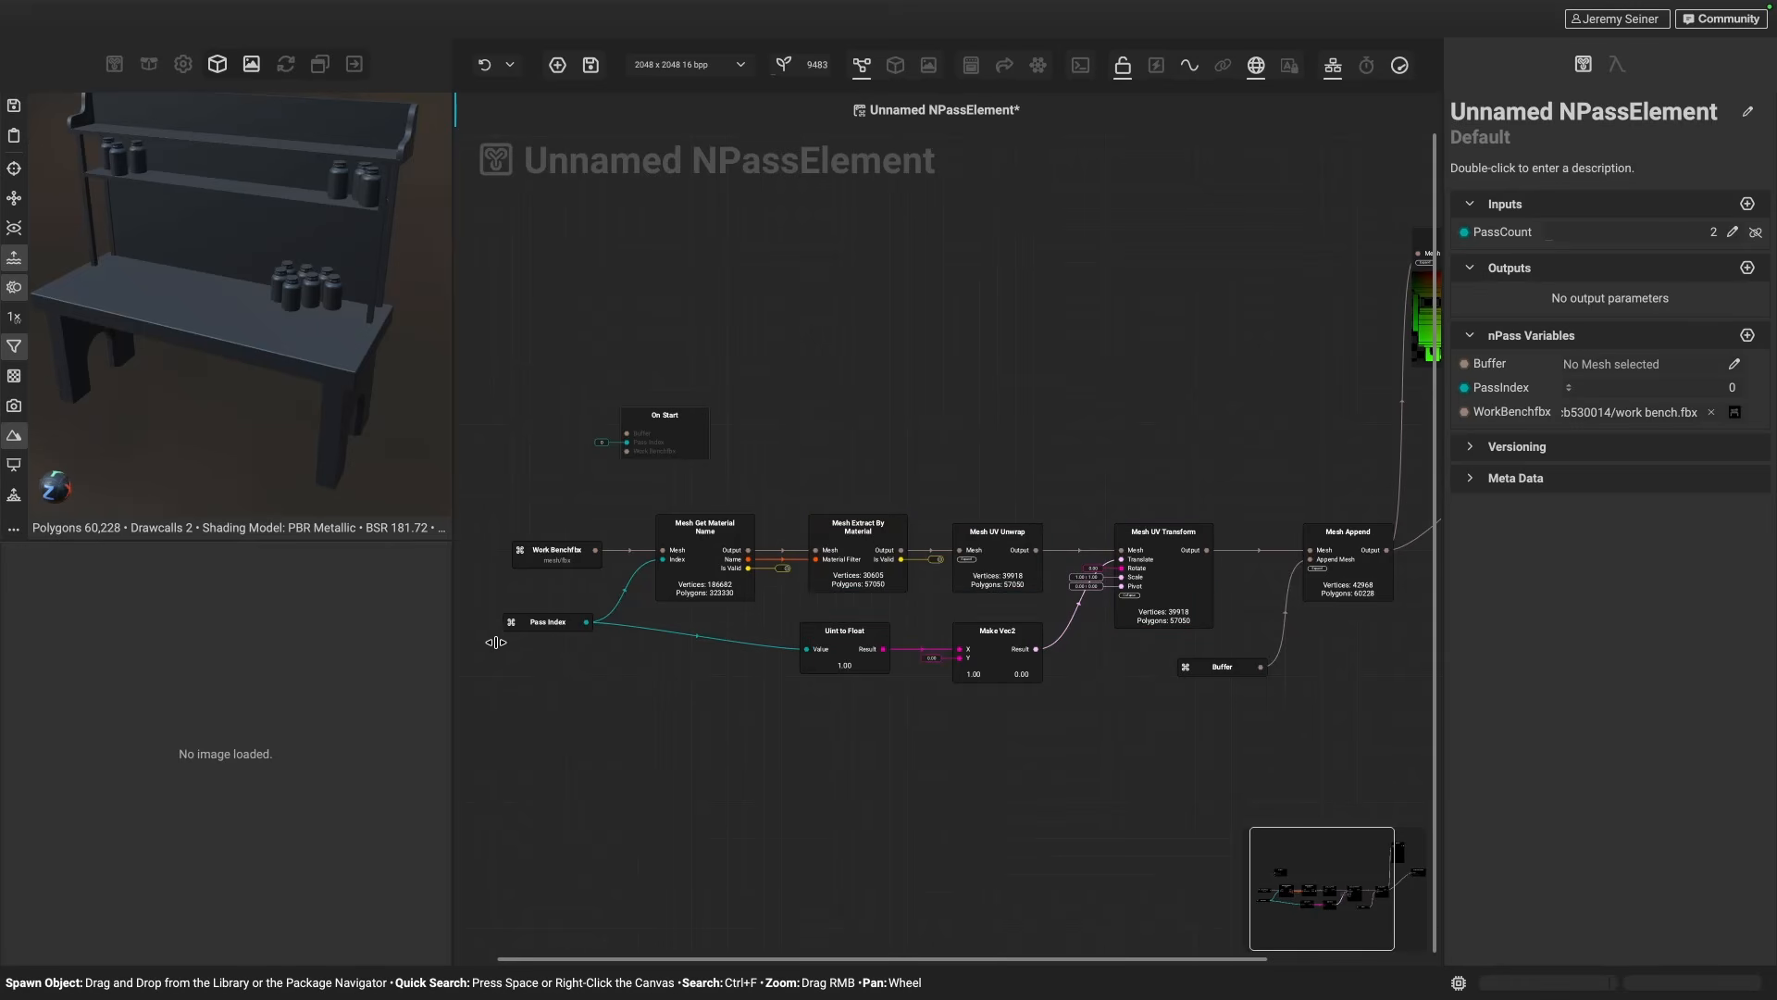
scroll(863, 676, "right", 3)
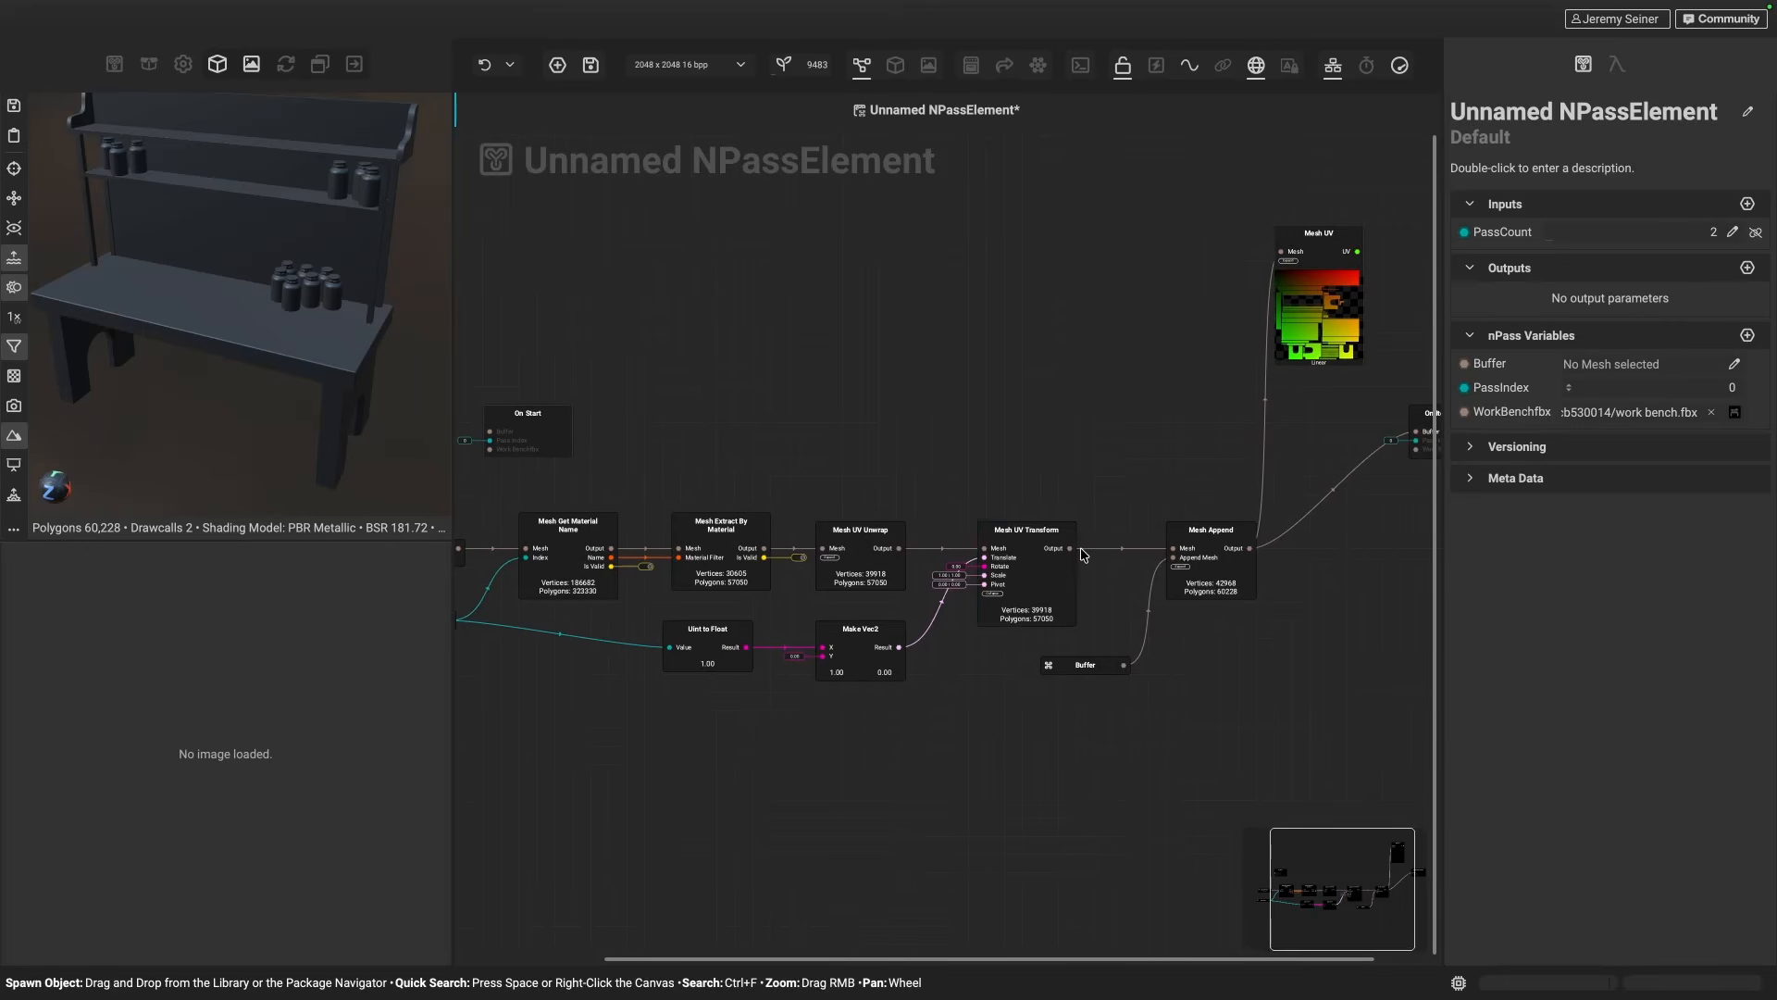
scroll(1057, 543, "right", 3)
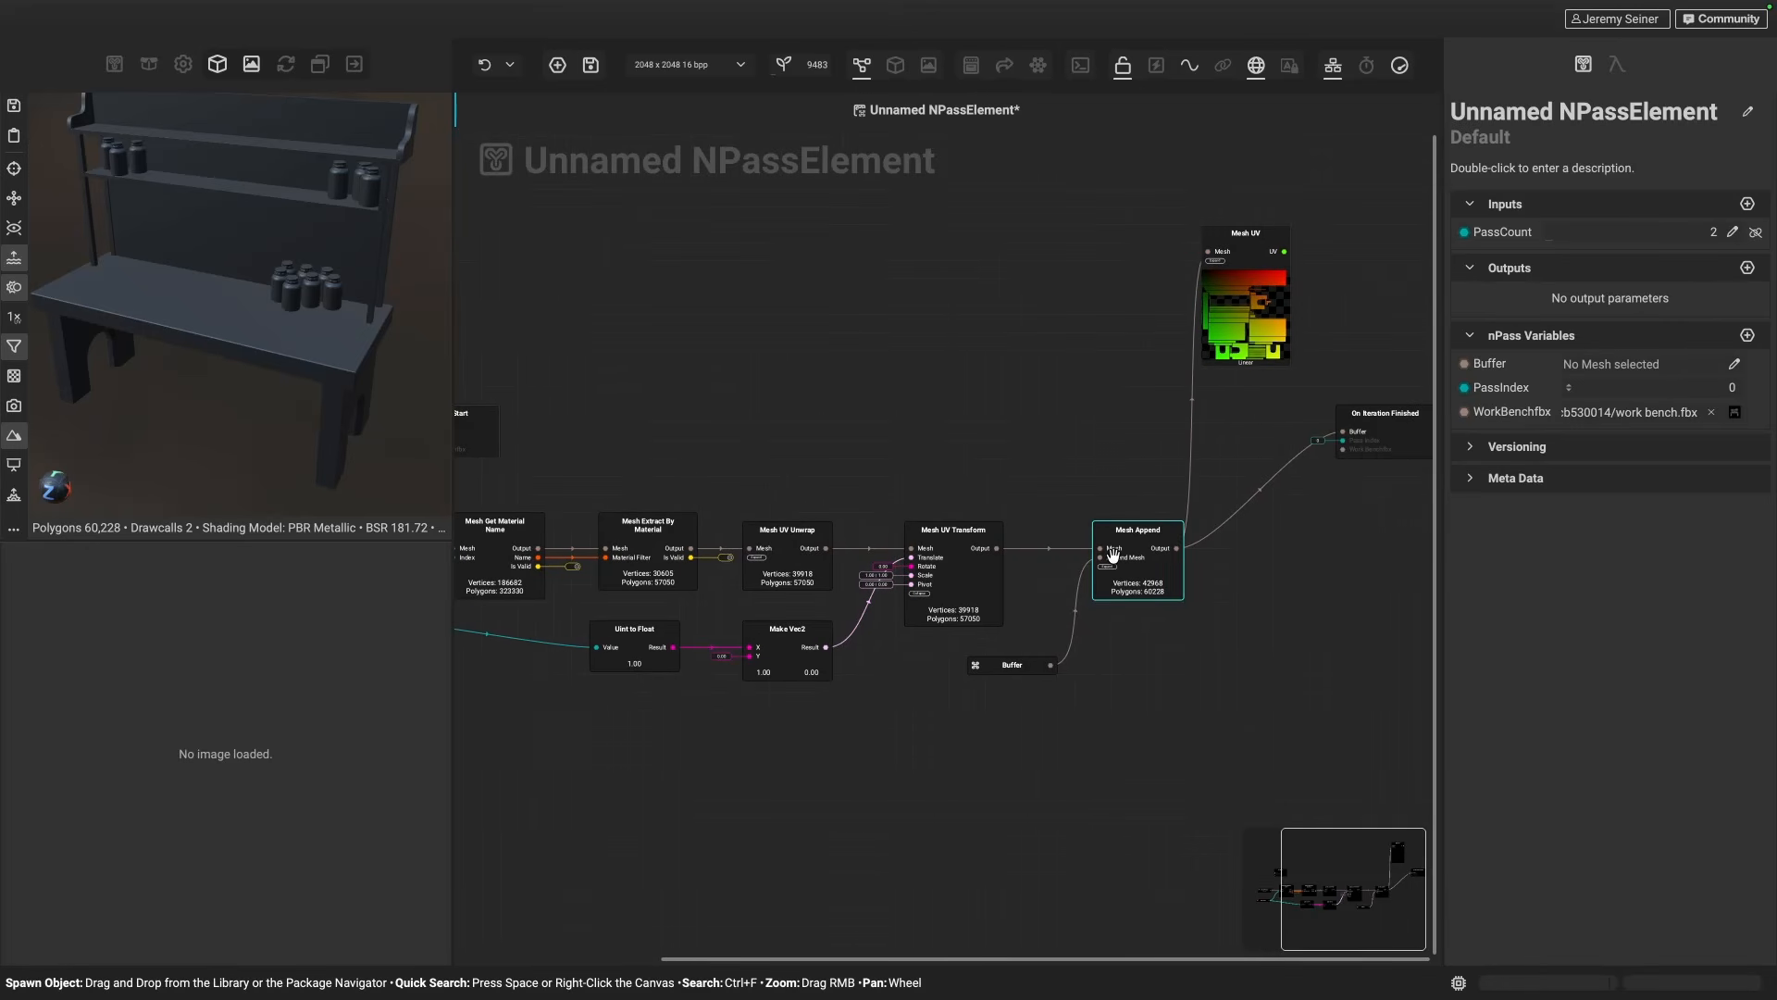
scroll(1114, 556, "right", 1)
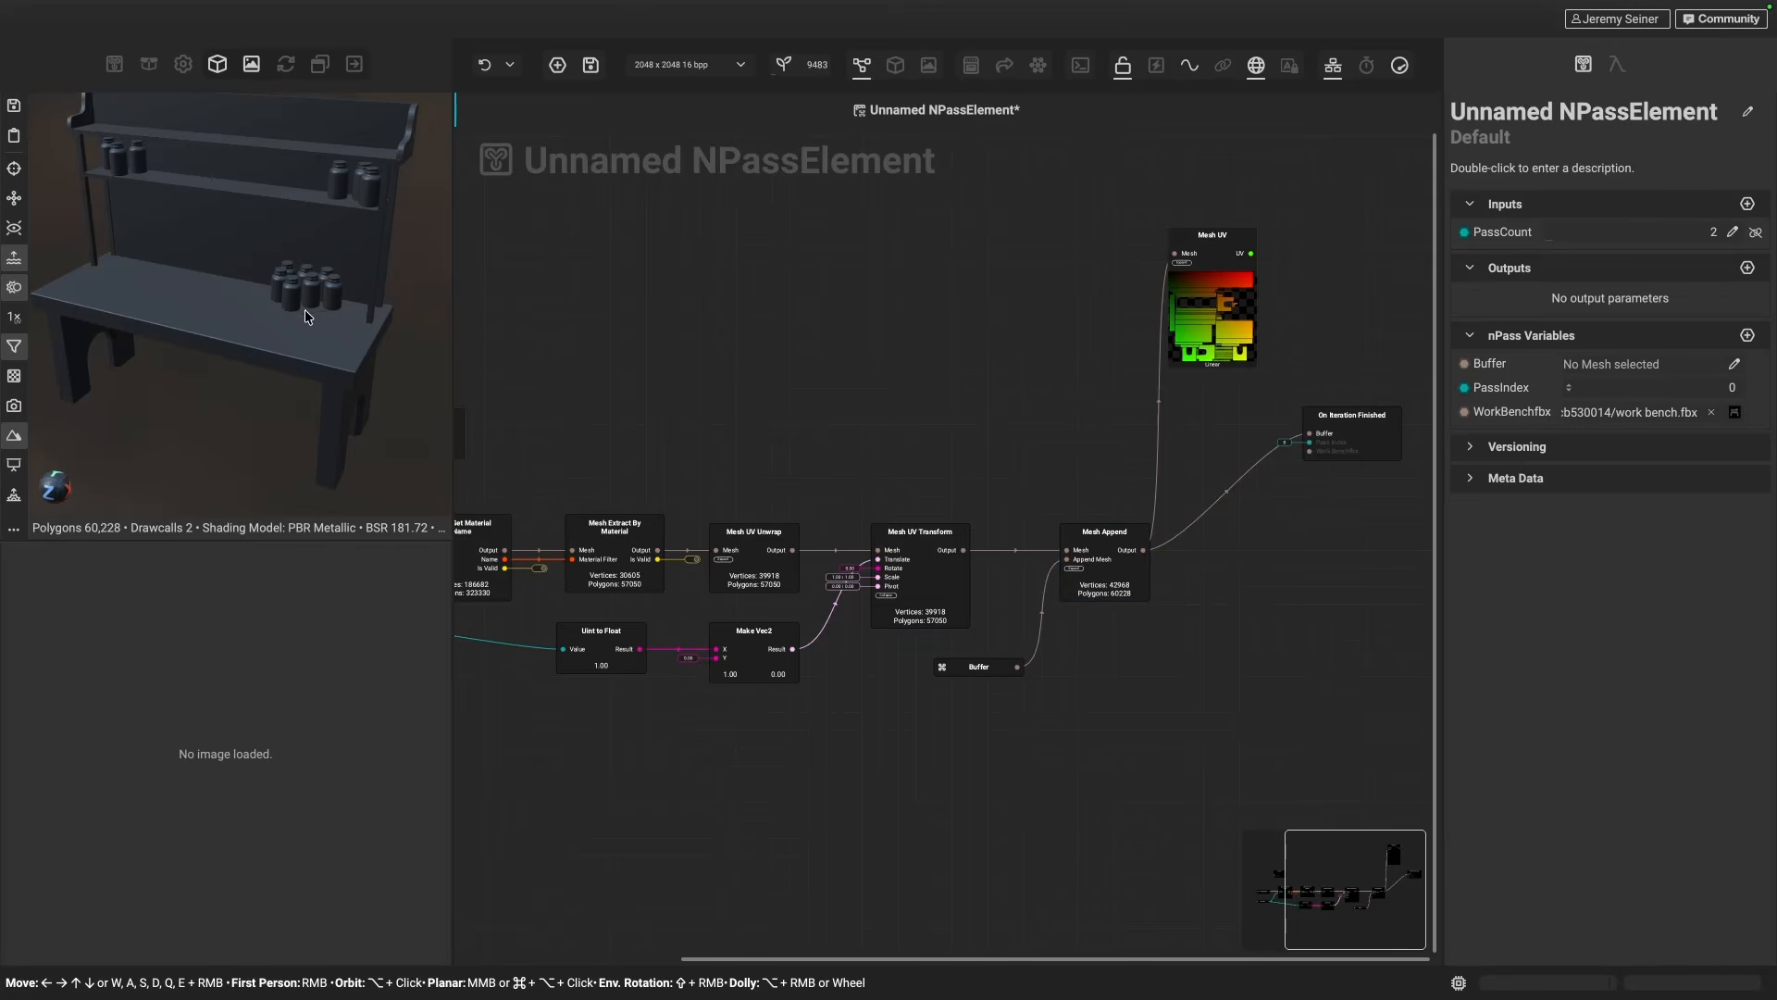
- Set the graph's PassCount to 3
left_click(1558, 238)
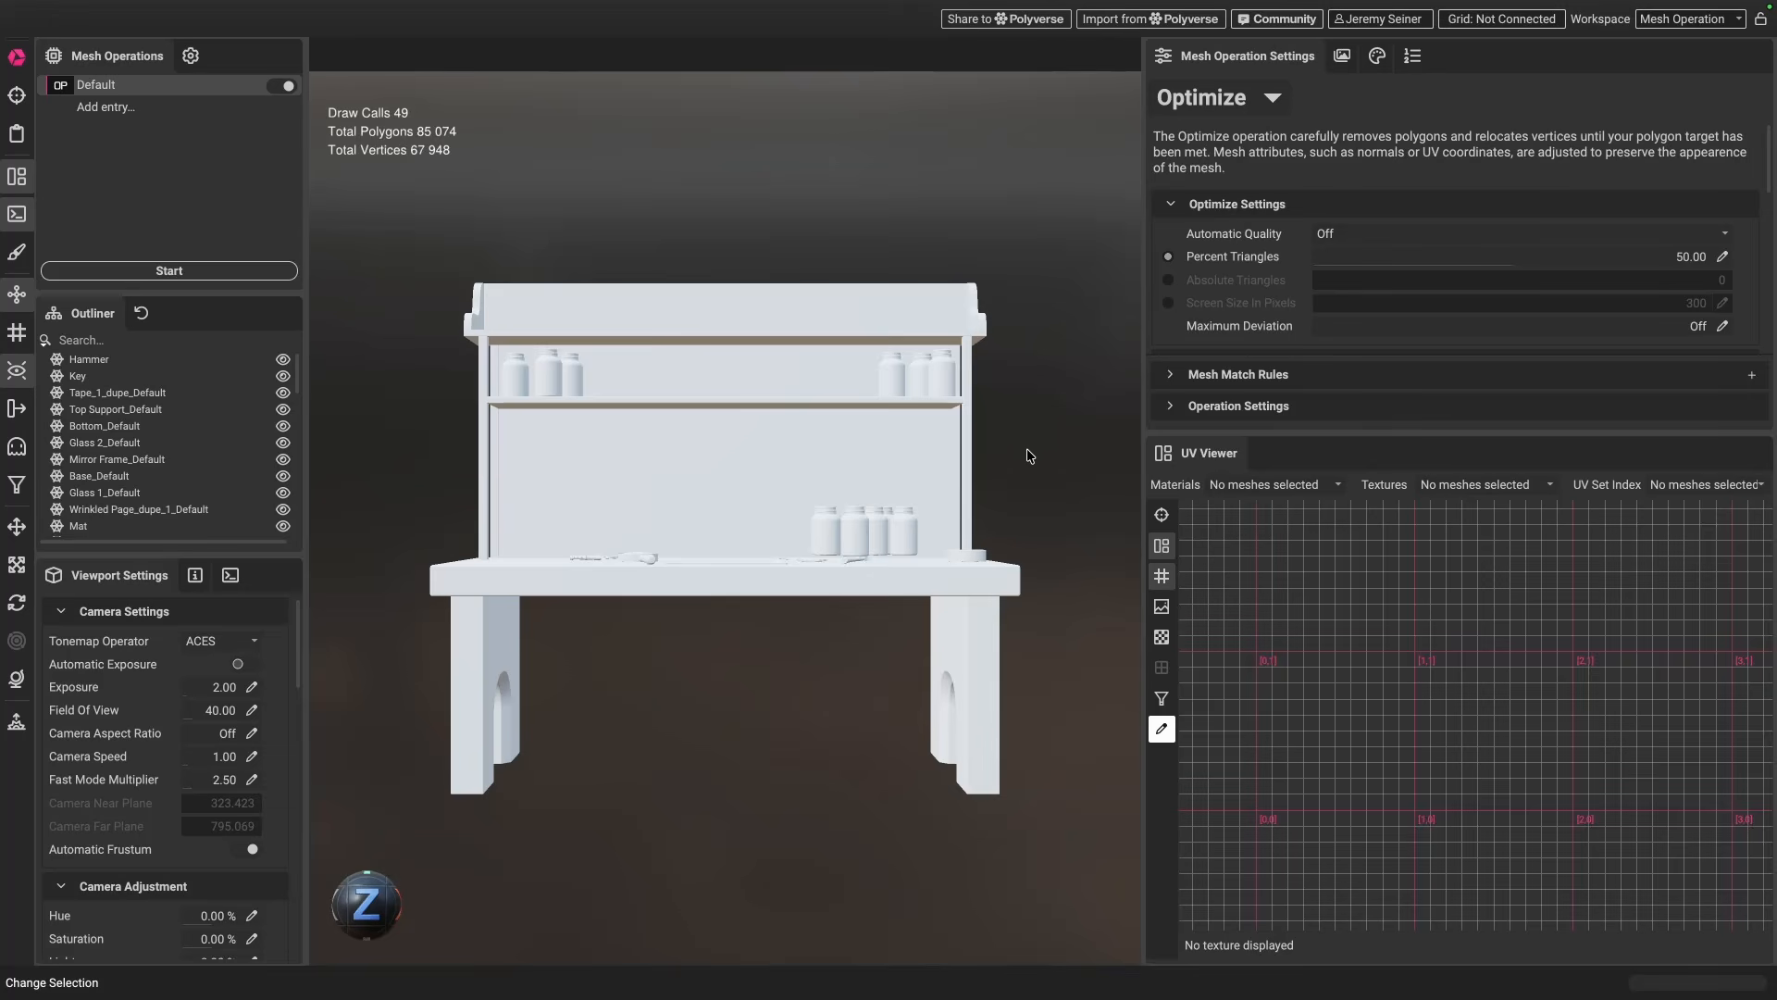
- Switch to the Mesh Operation workspace and select all work bench meshes to inspect their UV layout
left_click_drag(1027, 452, 608, 587, "alt")
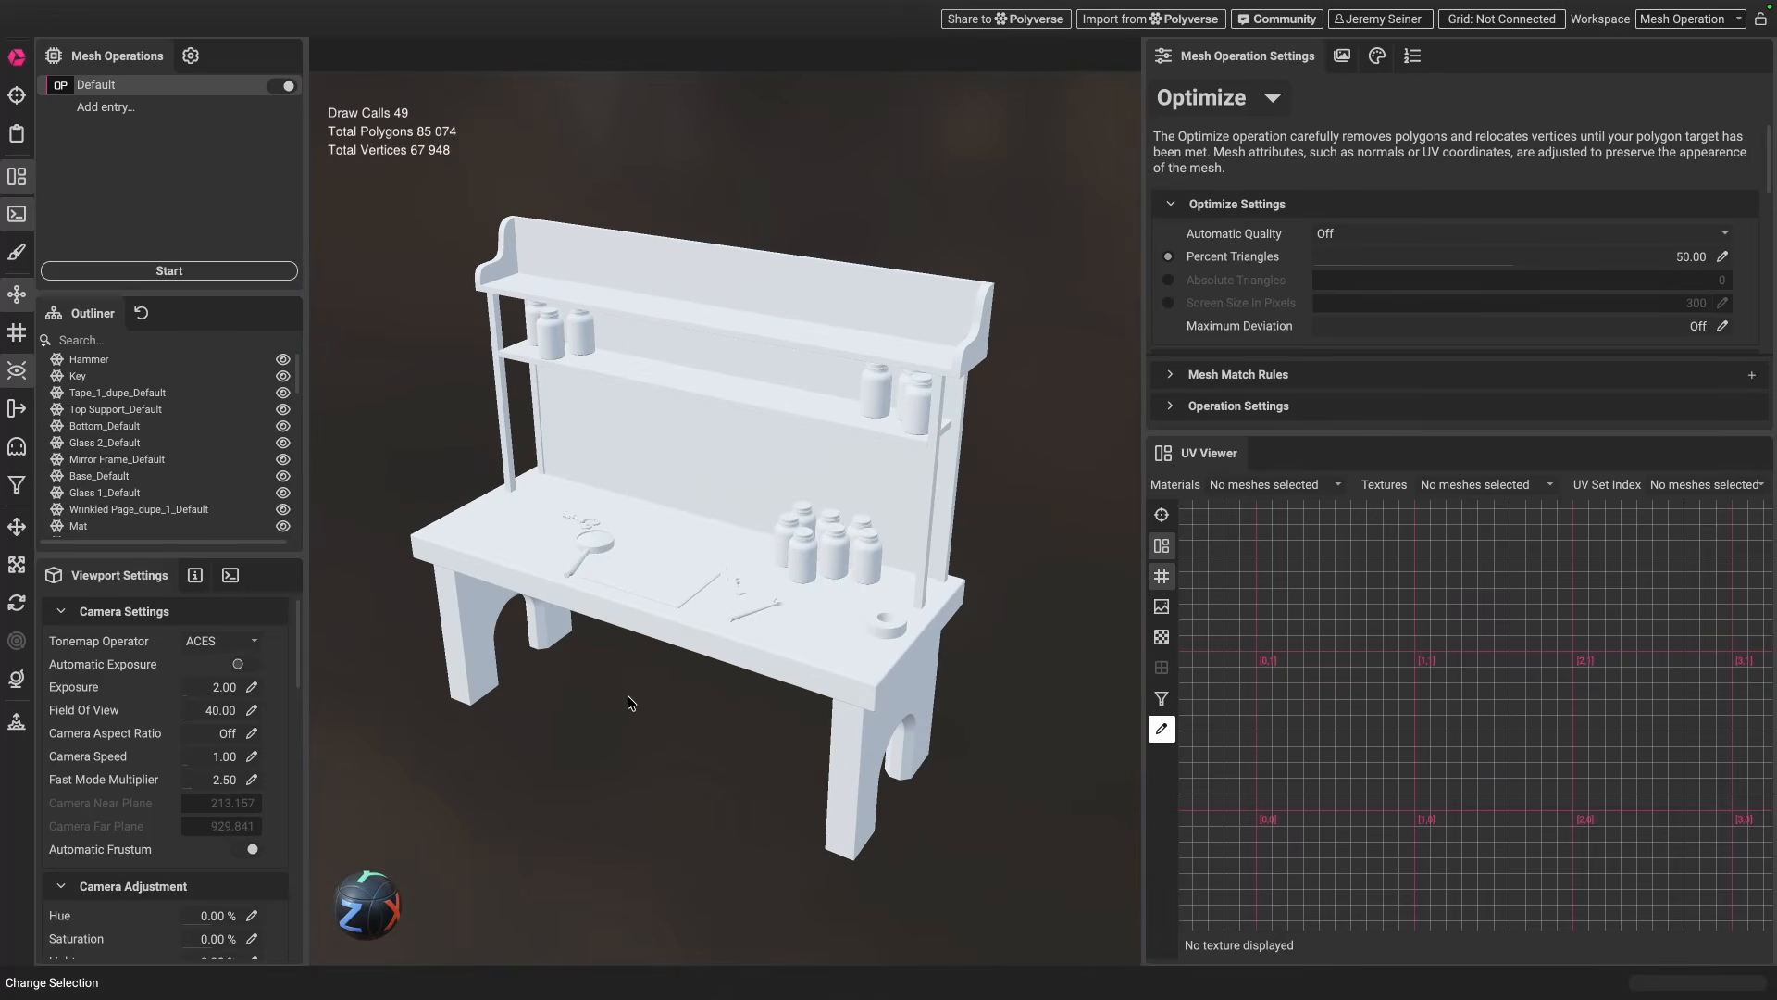
key("ctrl+a")
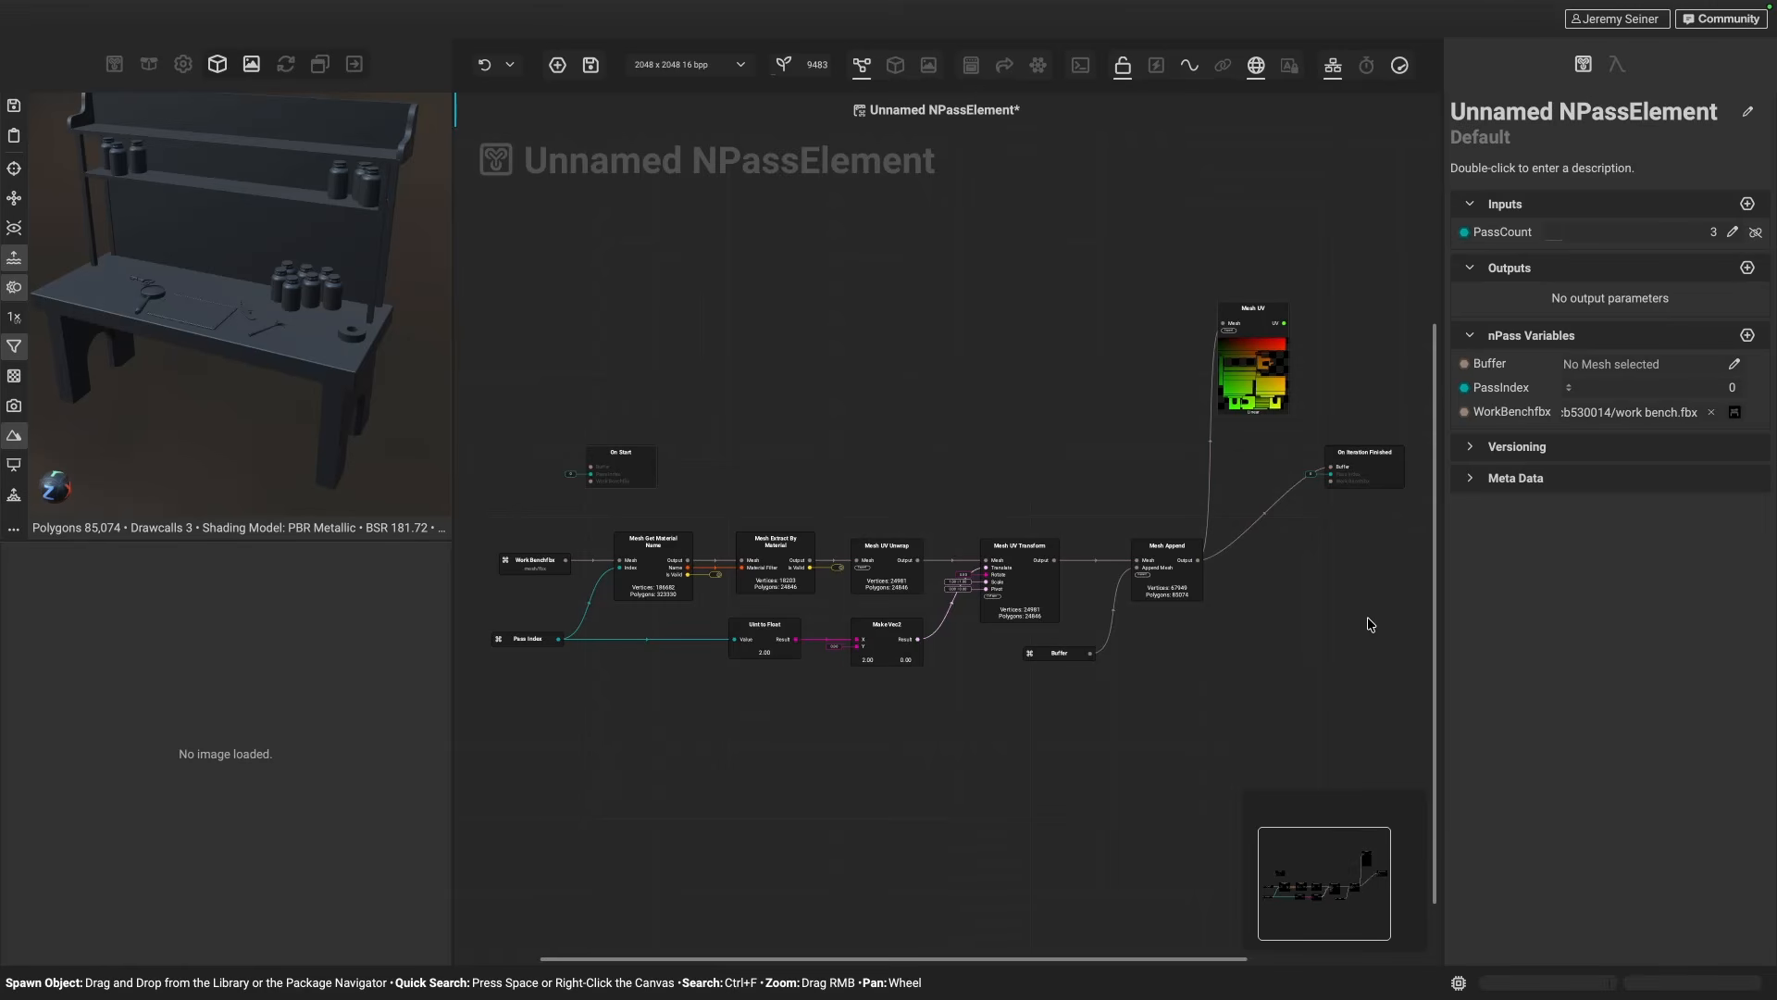
- Promote the WorkBenchfbx variable to an input parameter of the graph and rename it Mesh
right_click(1504, 421)
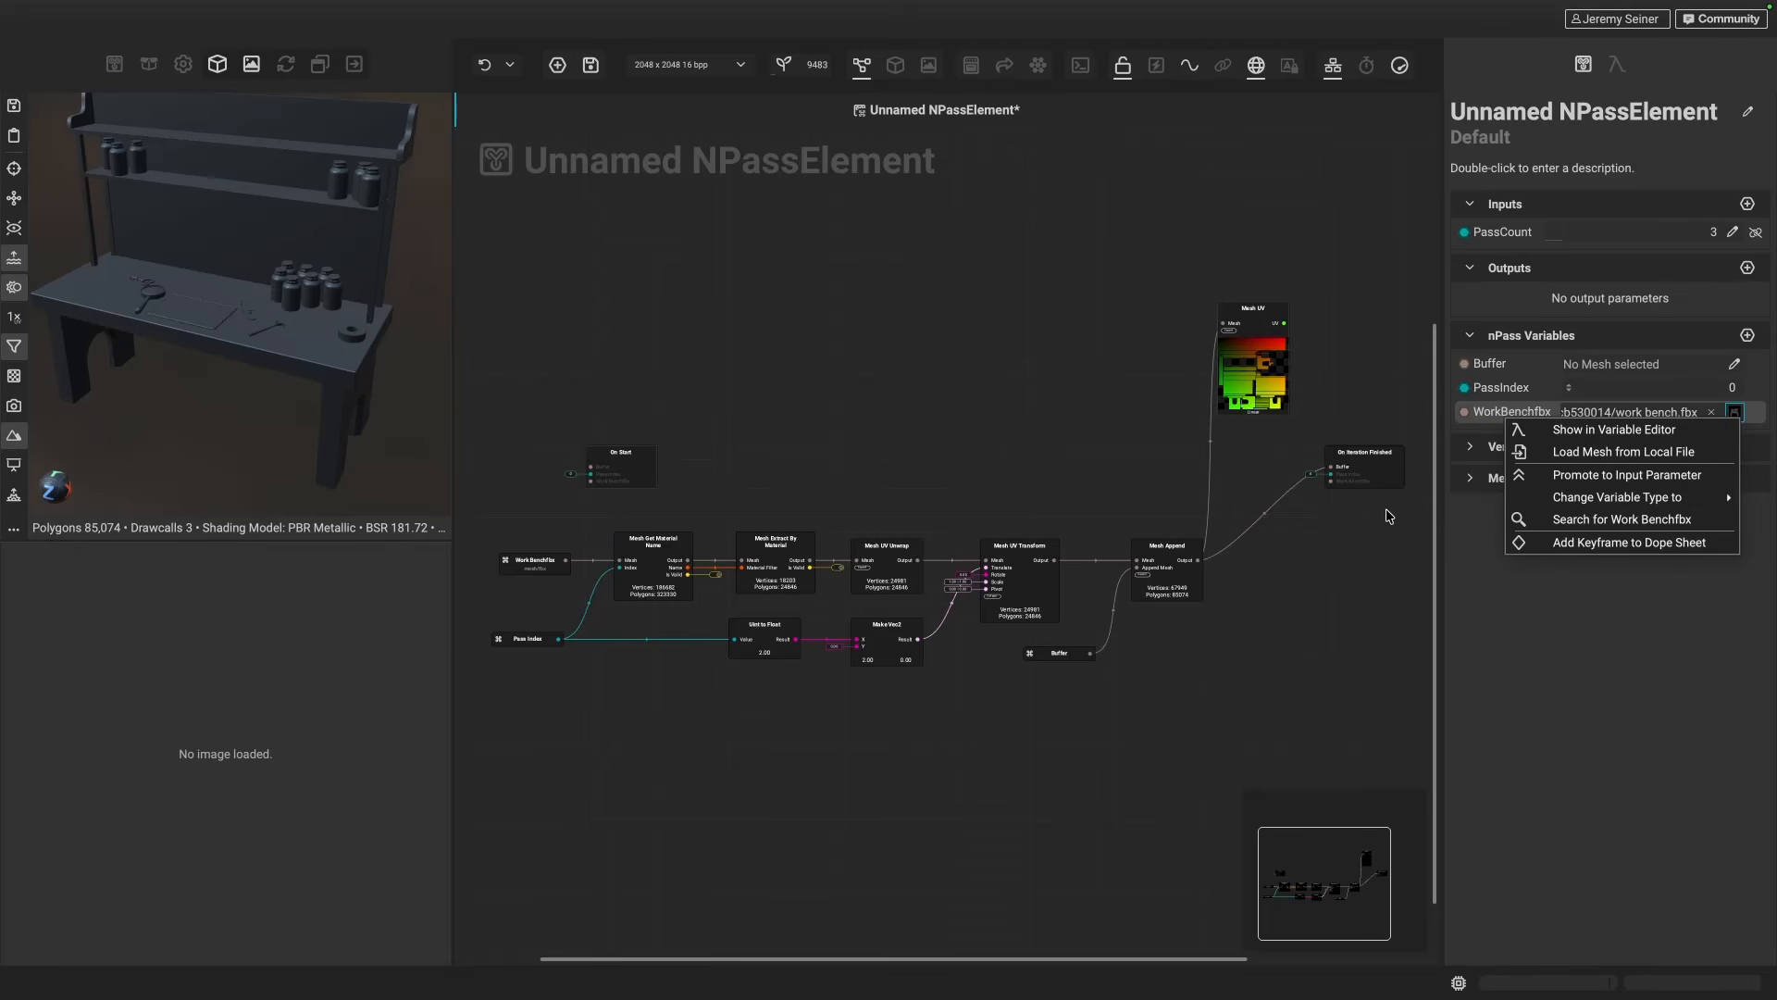
left_click(1621, 475)
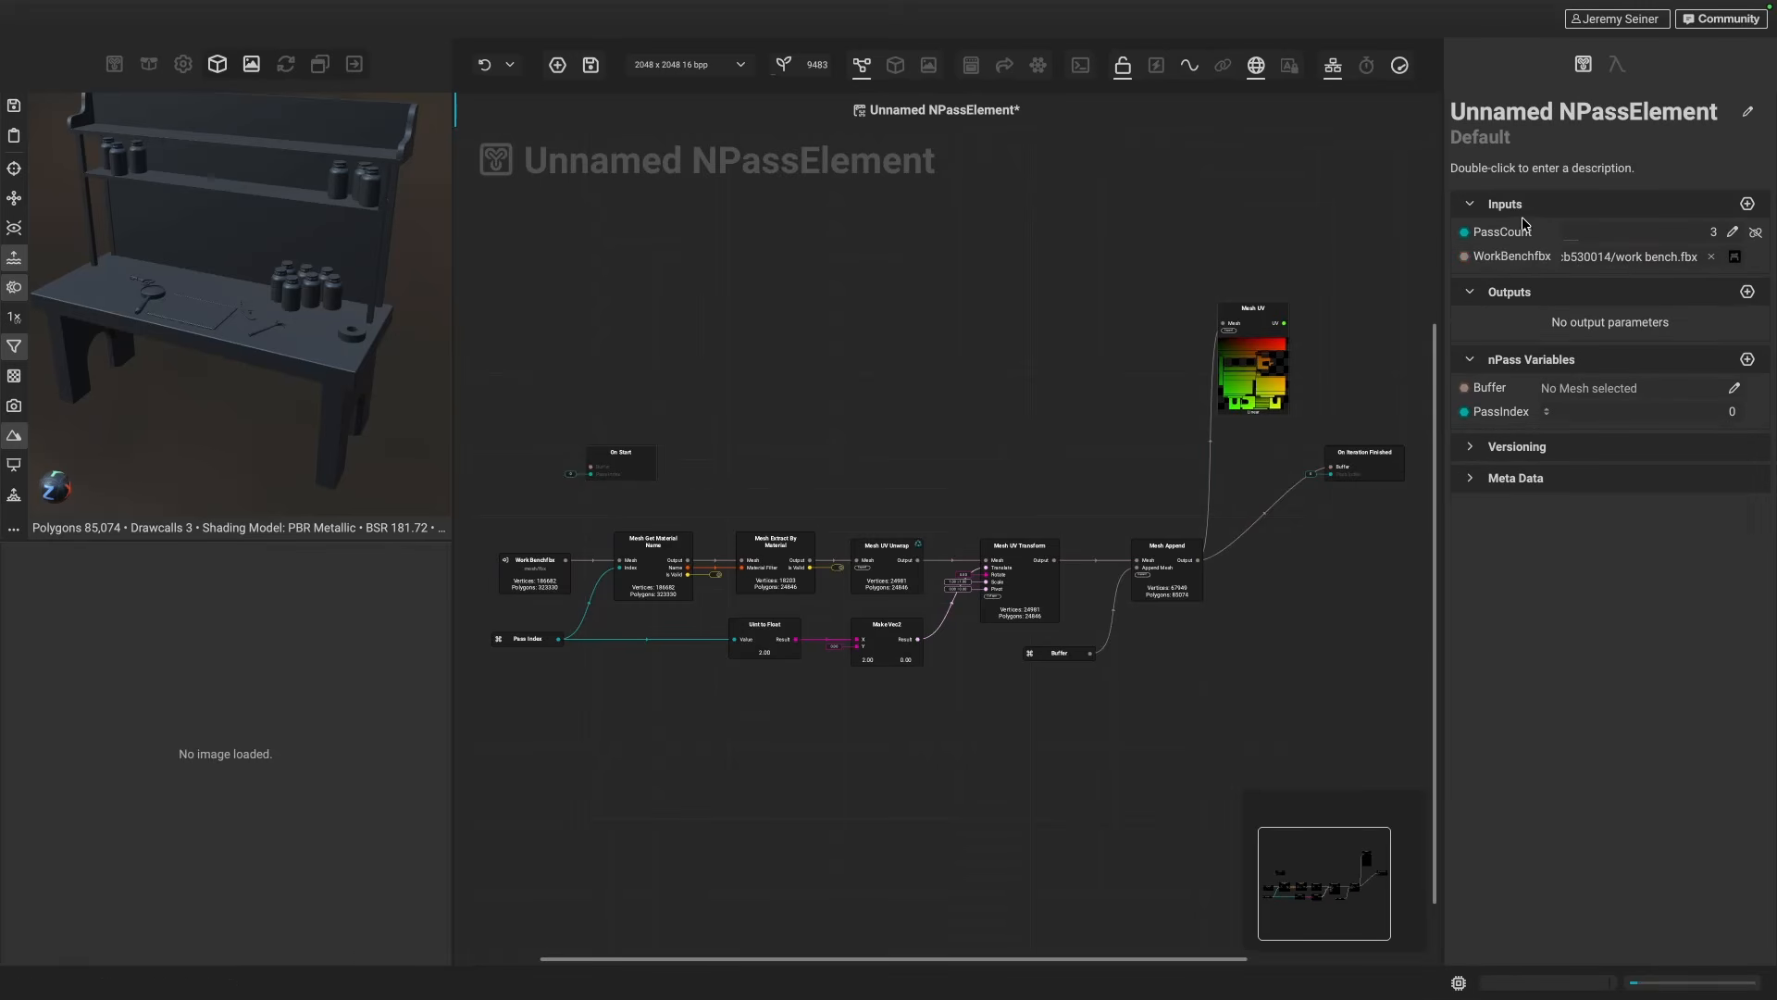
double_click(1507, 258)
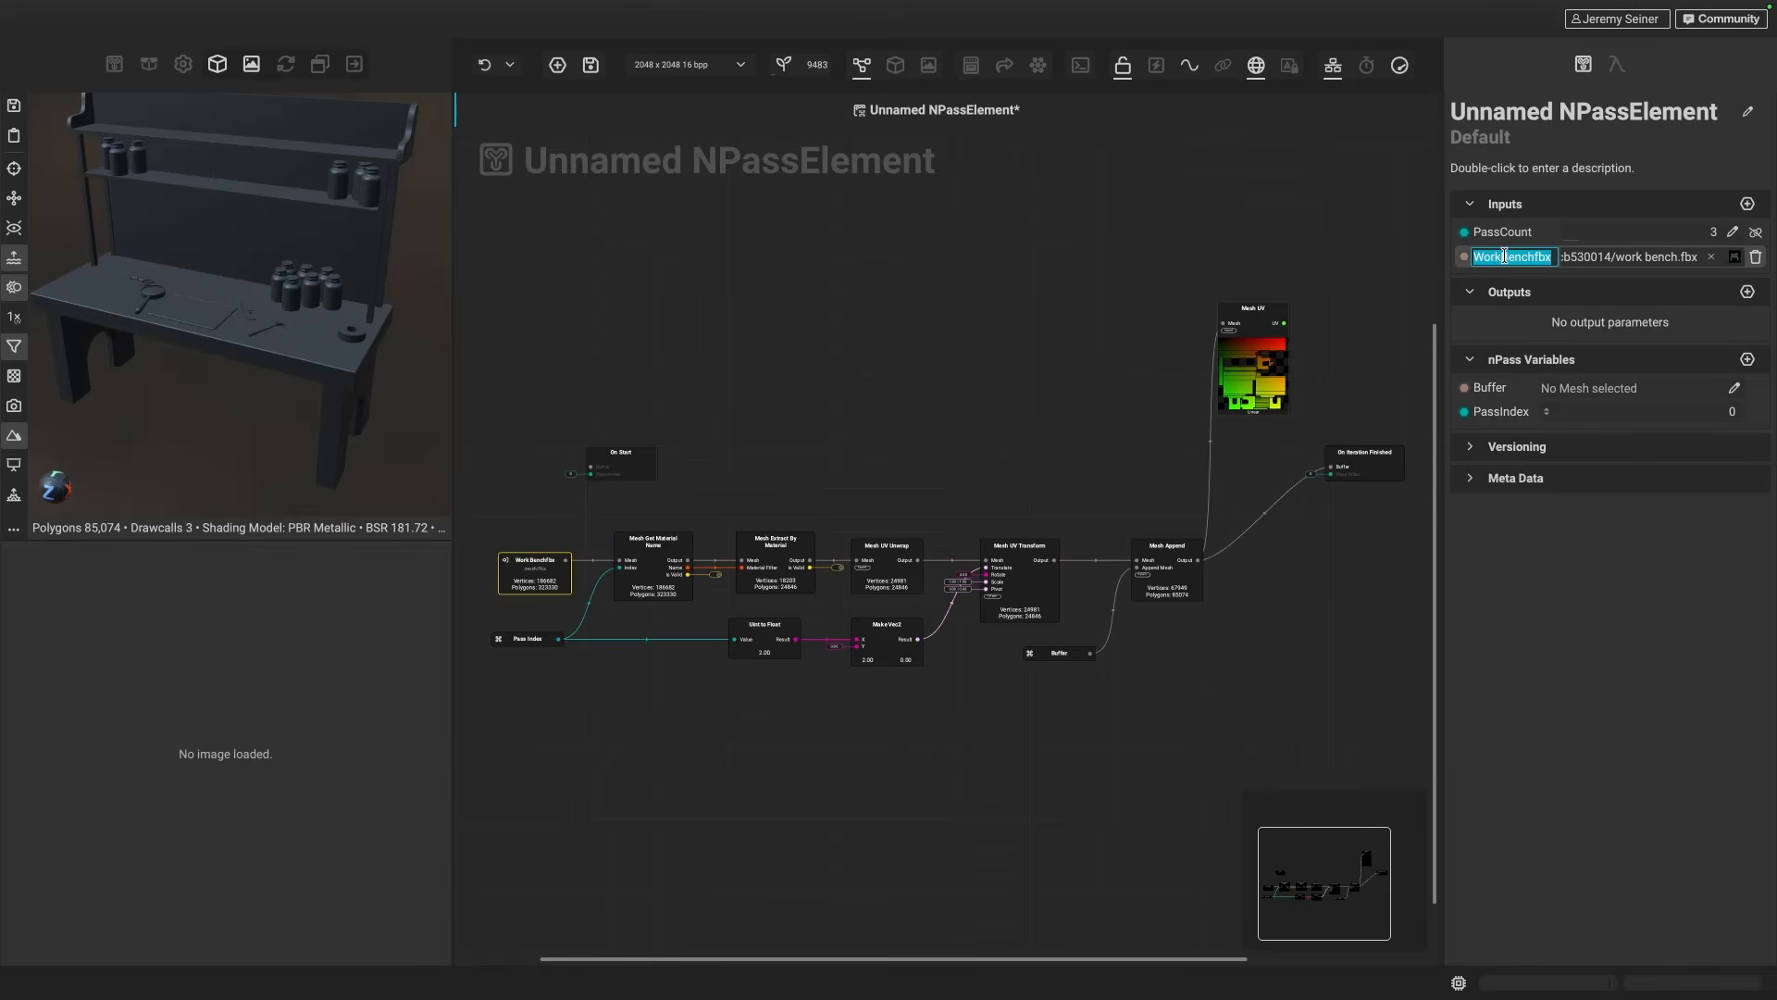
type("Mesh")
key("Return")
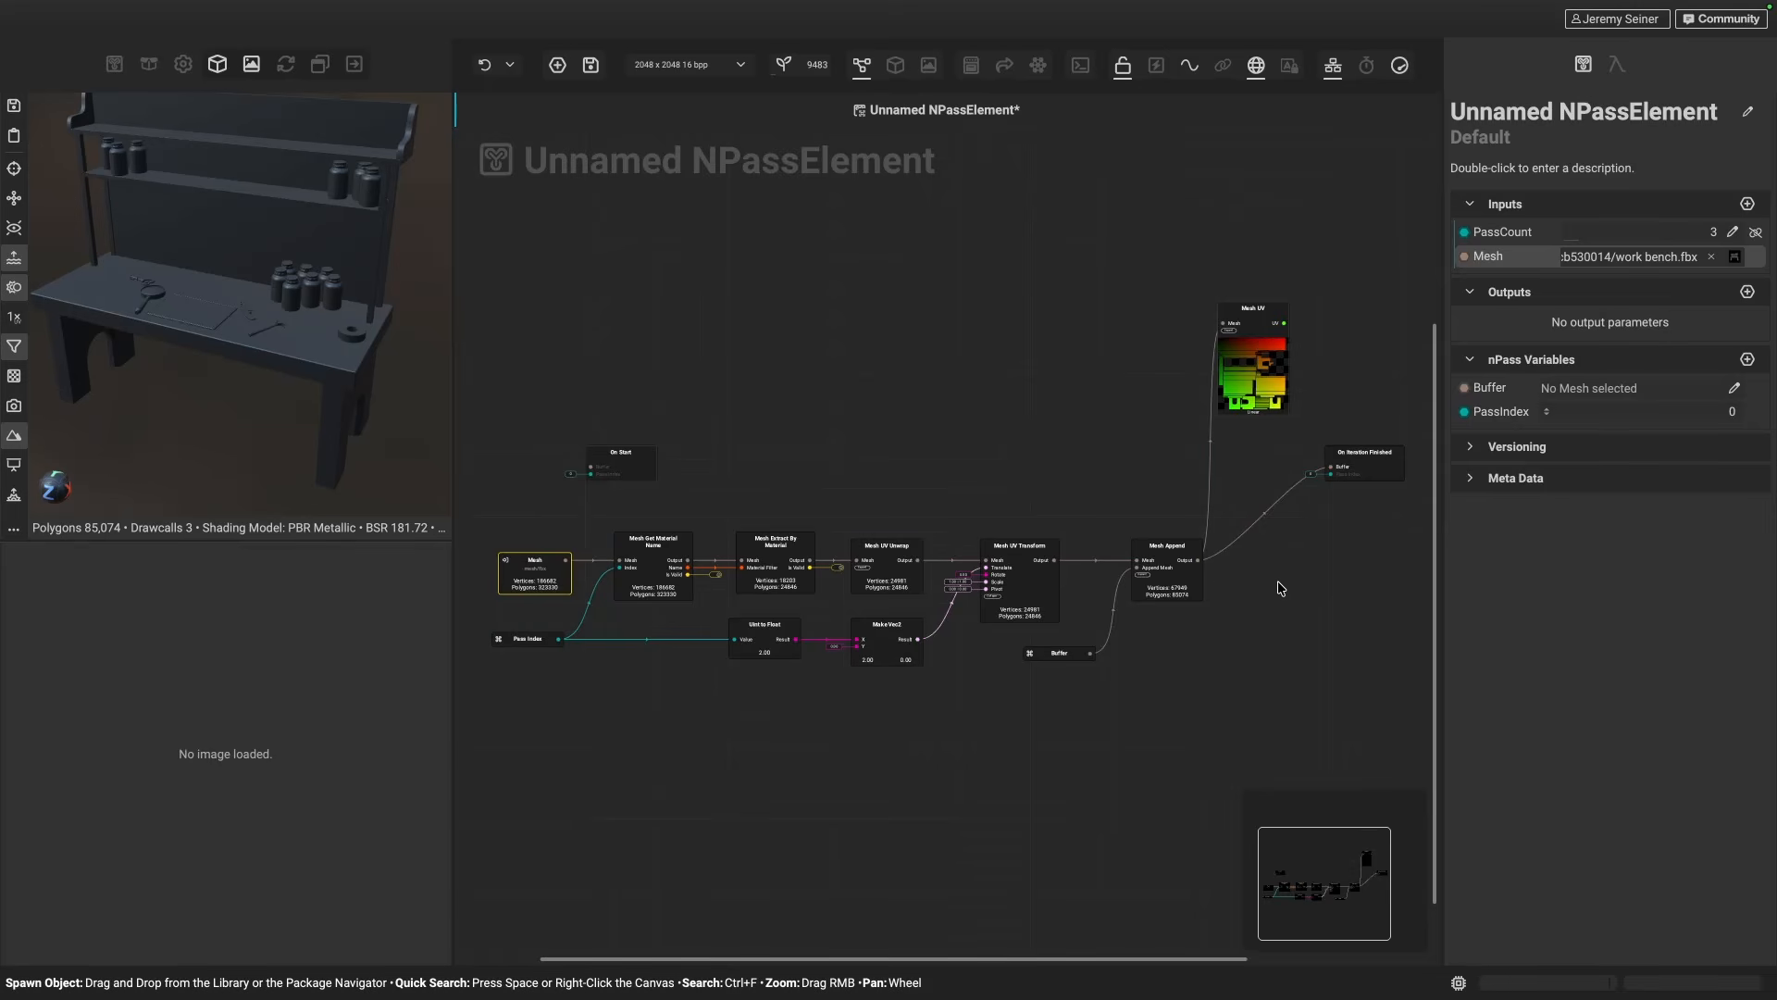
- Expose the Mesh Append node's Output as a graph output and align the resulting Set Output node beside Mesh Append
scroll(1280, 588, "right", 2)
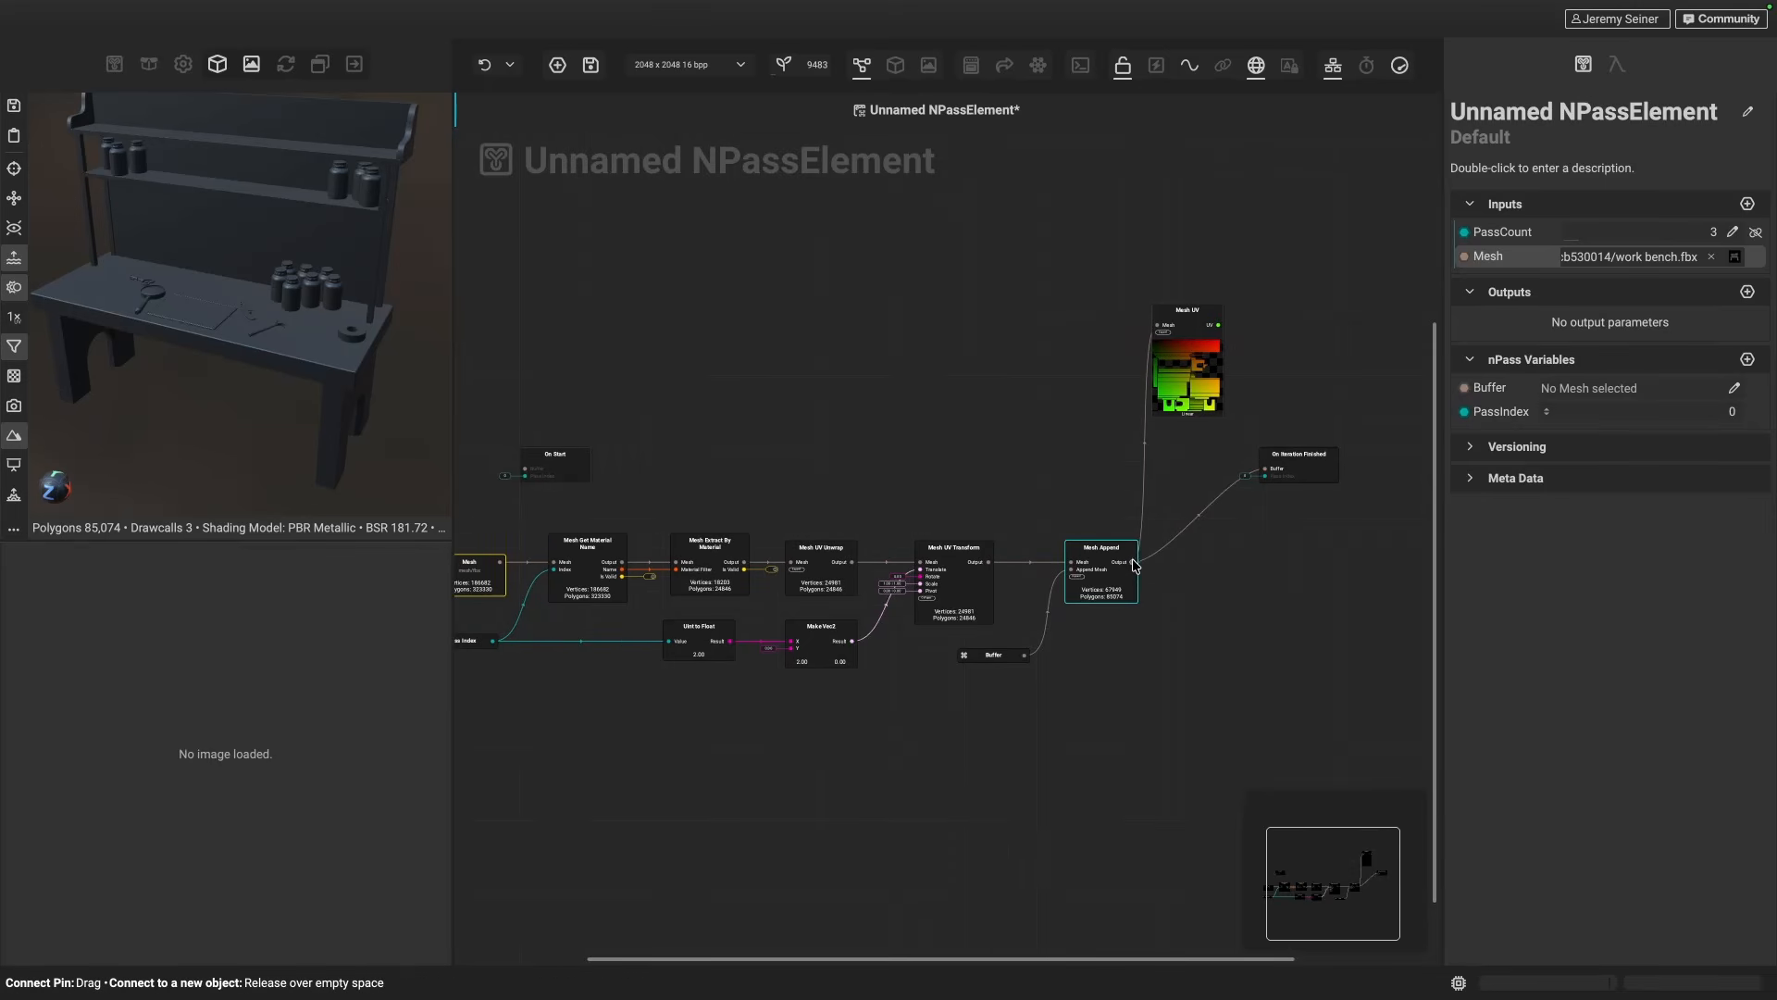
left_click_drag(1133, 561, 1208, 567)
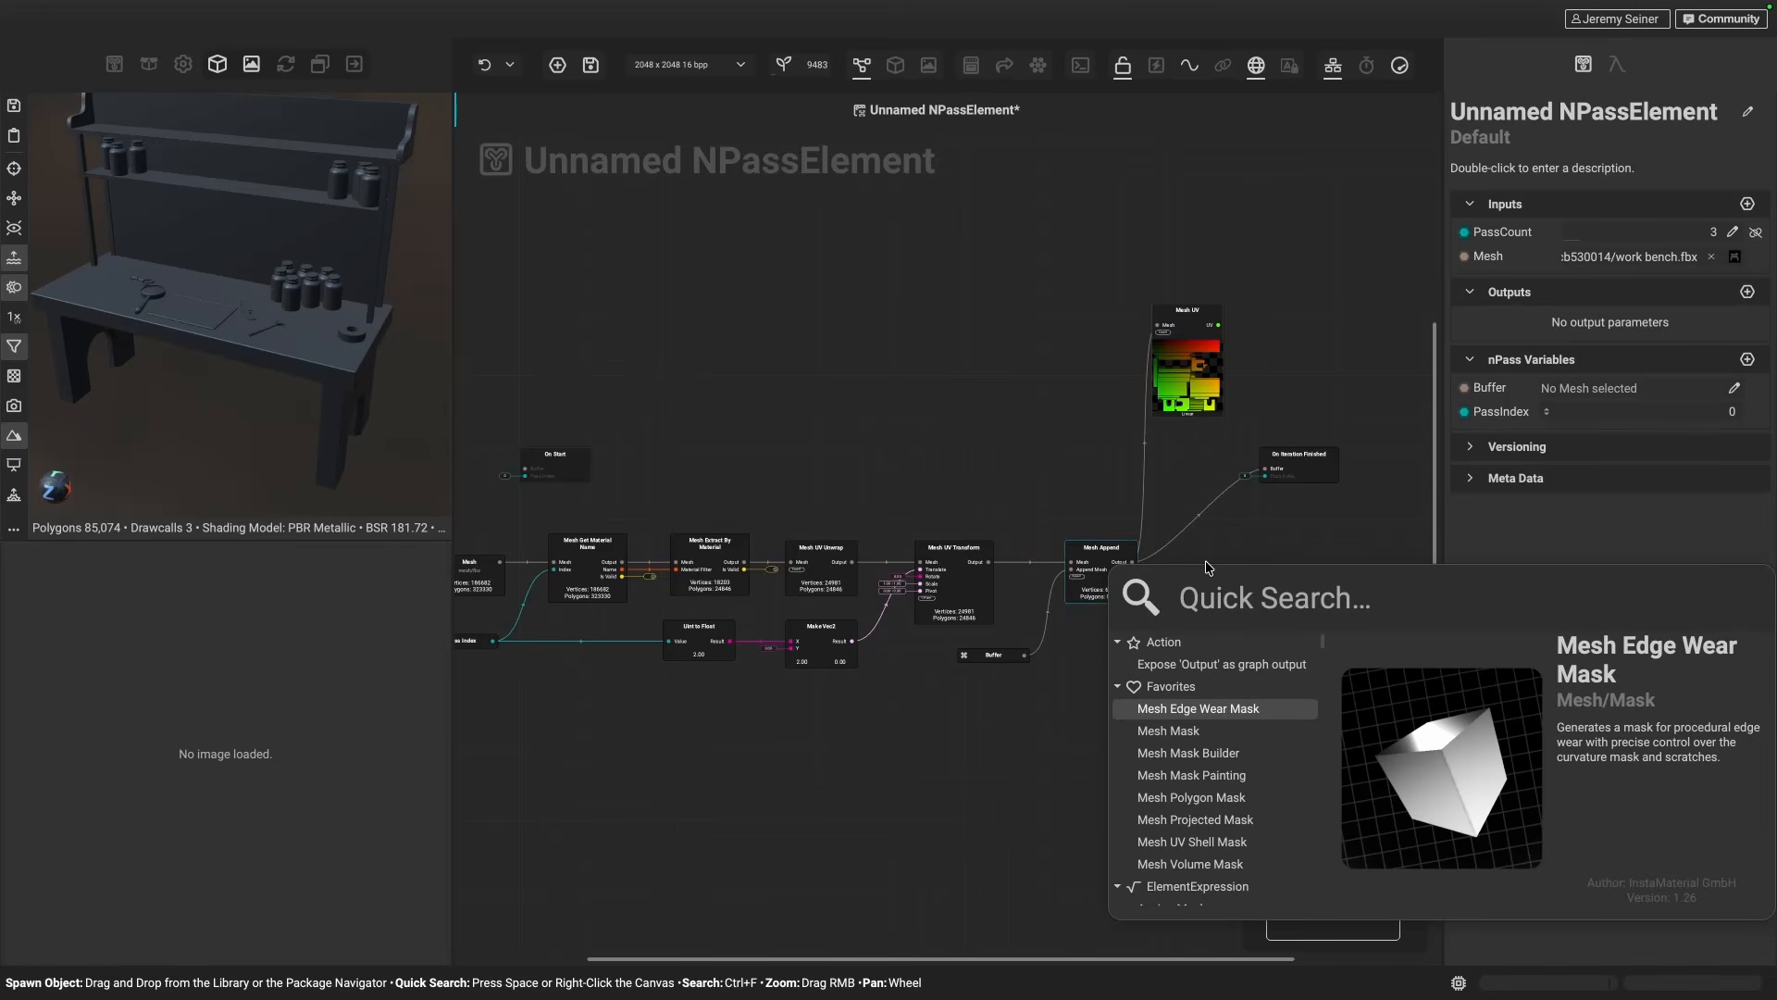
left_click(1207, 662)
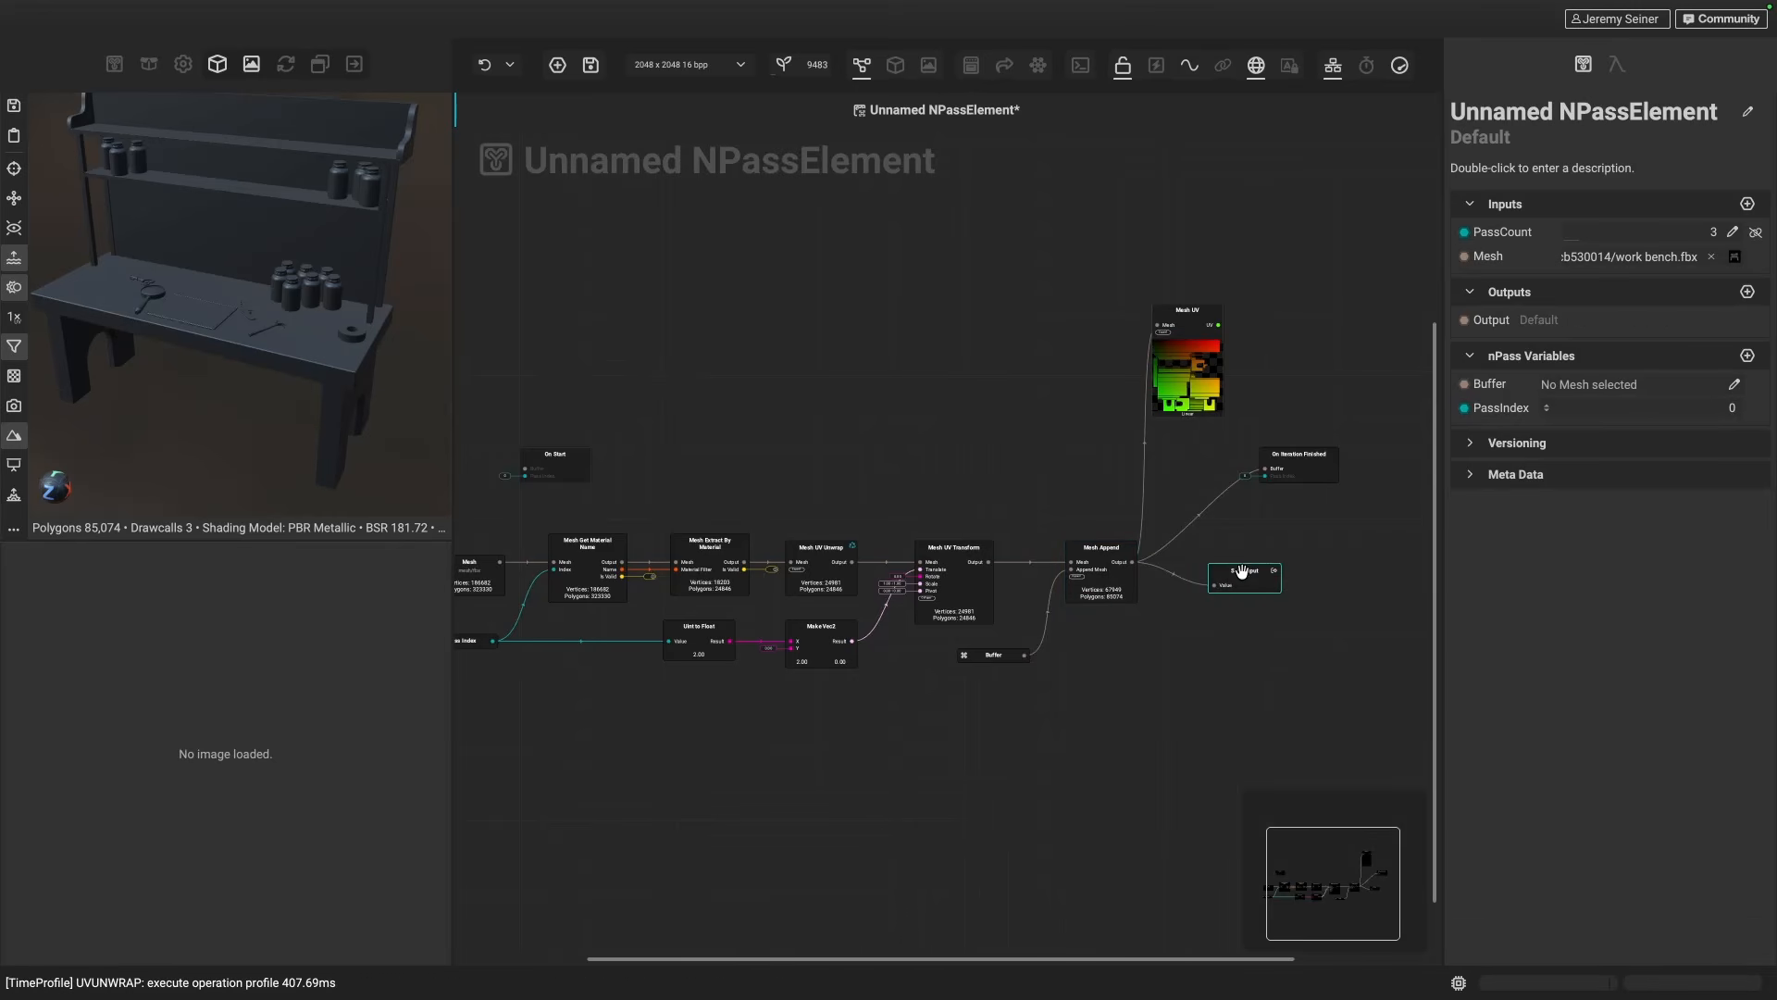
left_click_drag(1242, 571, 1293, 548)
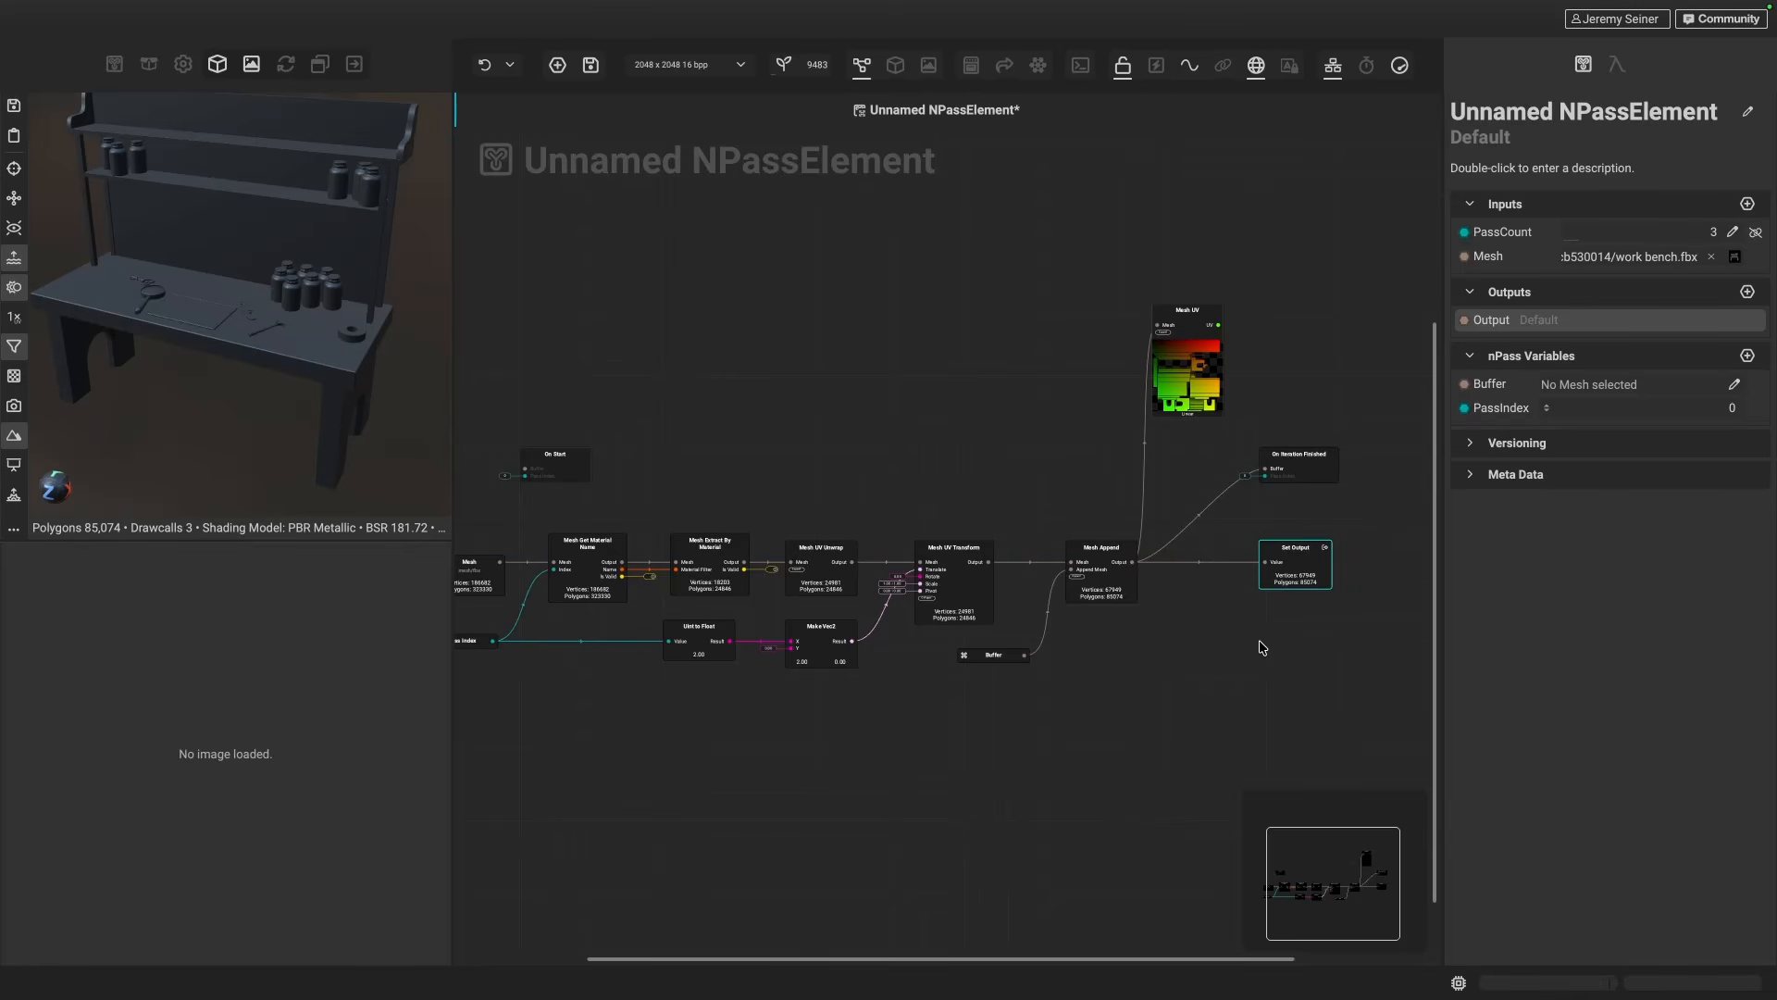
scroll(1173, 665, "left", 3)
scroll(1173, 666, "down", 1)
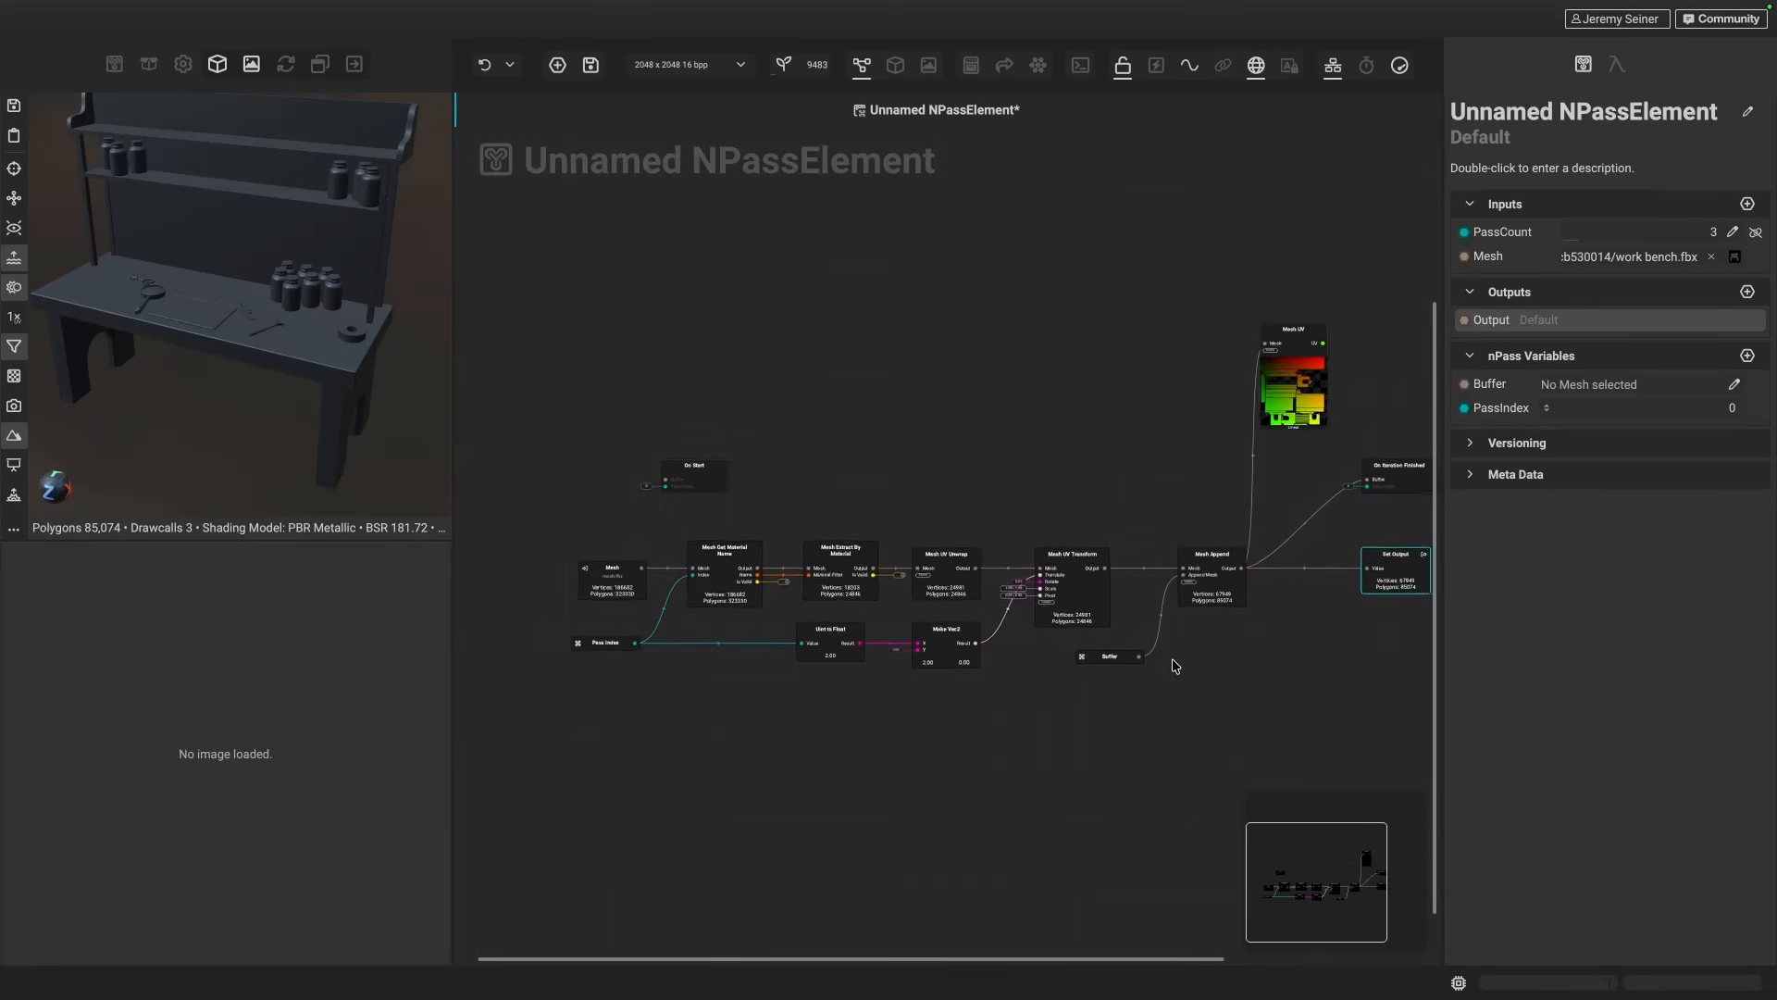
scroll(1173, 661, "right", 1)
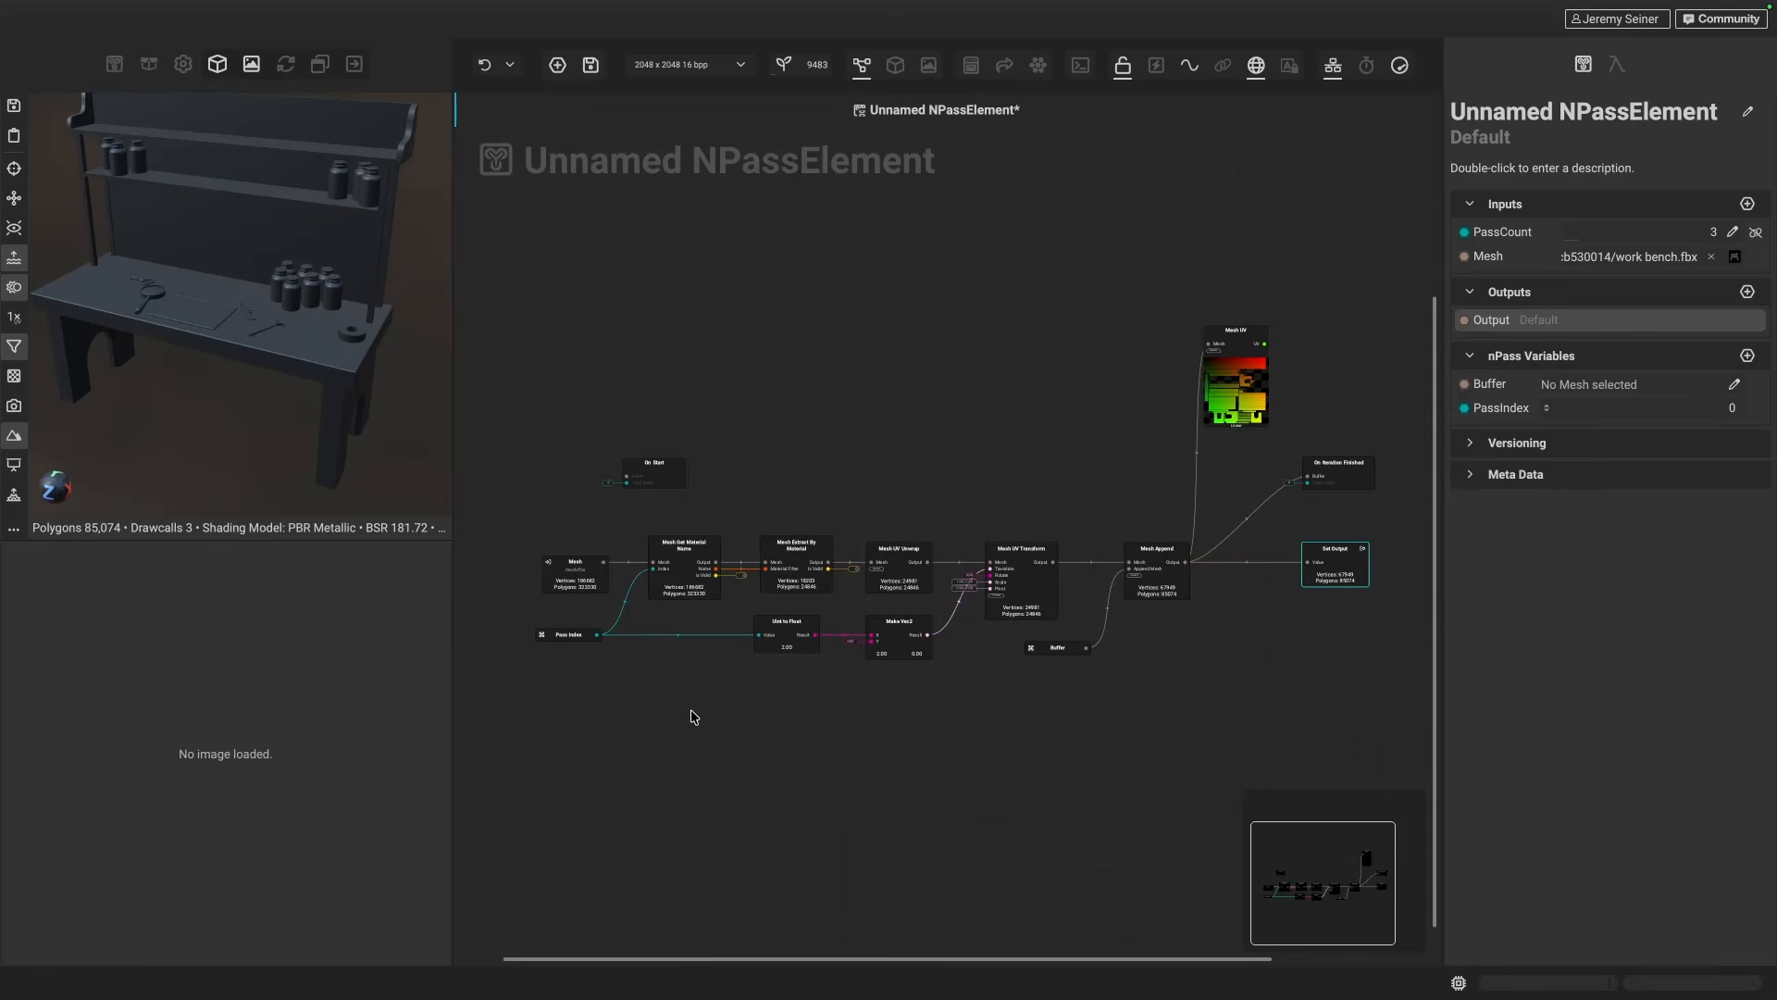
- Move the Mesh input node farther from the chain and place a Mesh Get Information node, fed by its output, below it
scroll(635, 694, "left", 5)
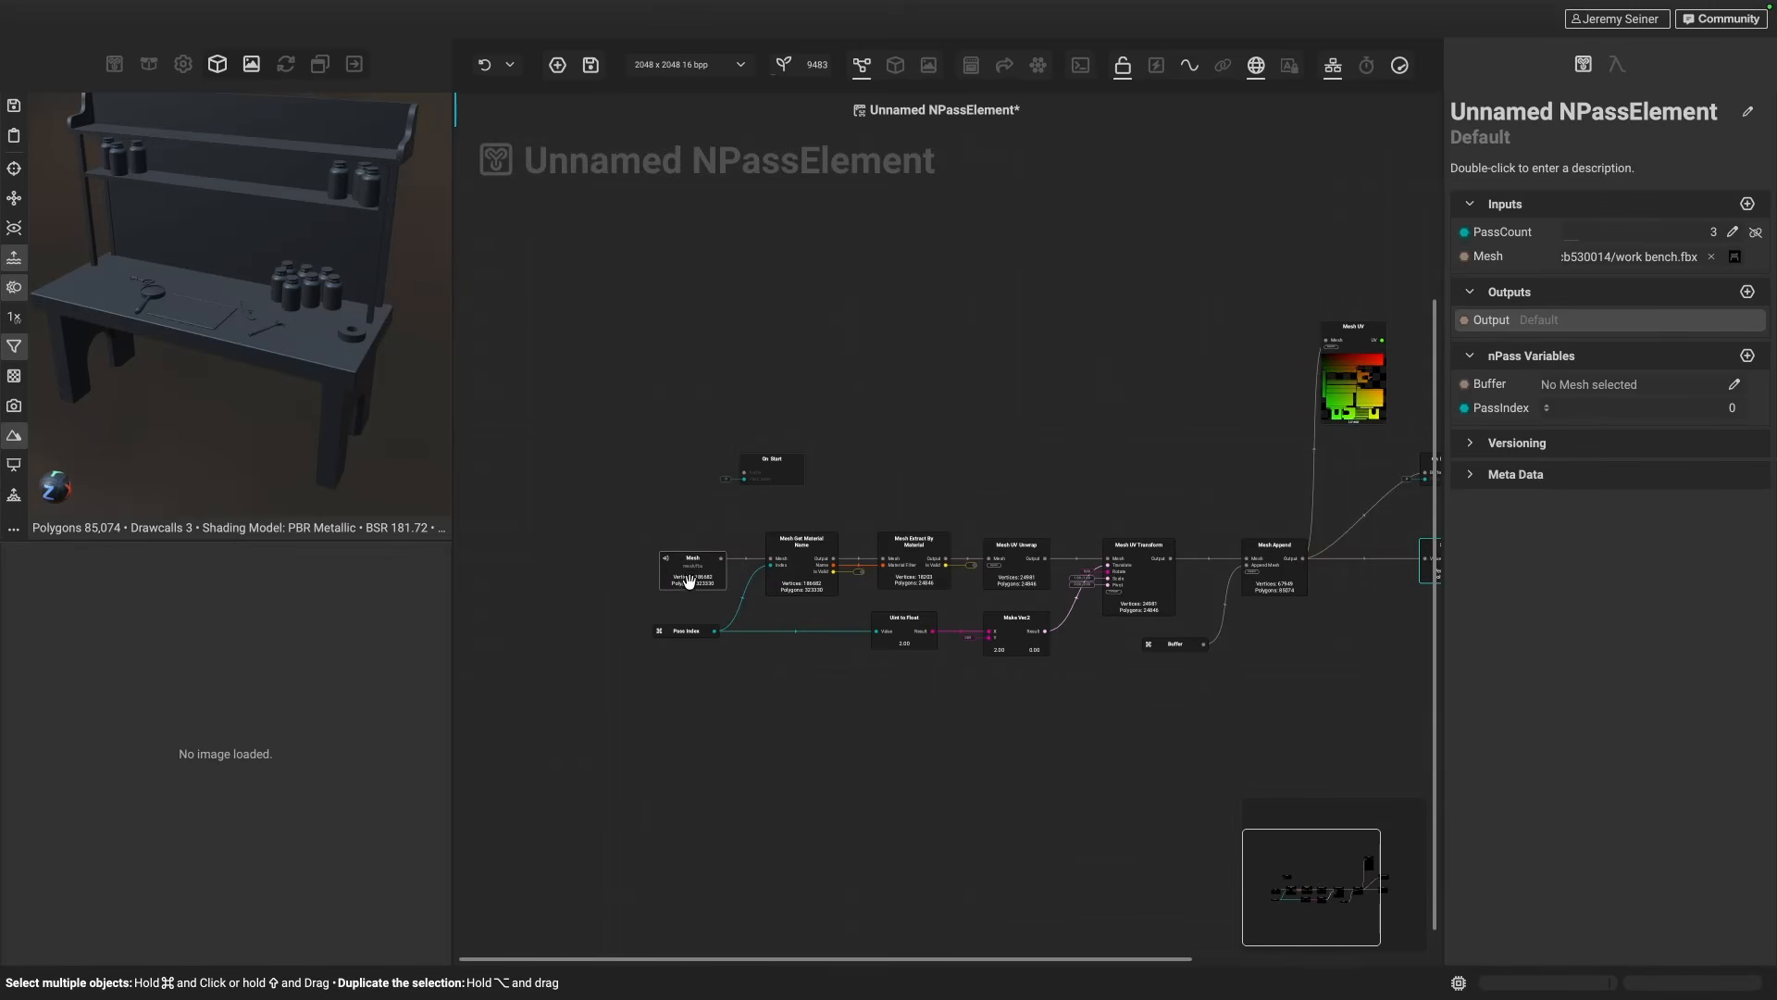
left_click_drag(691, 574, 515, 576)
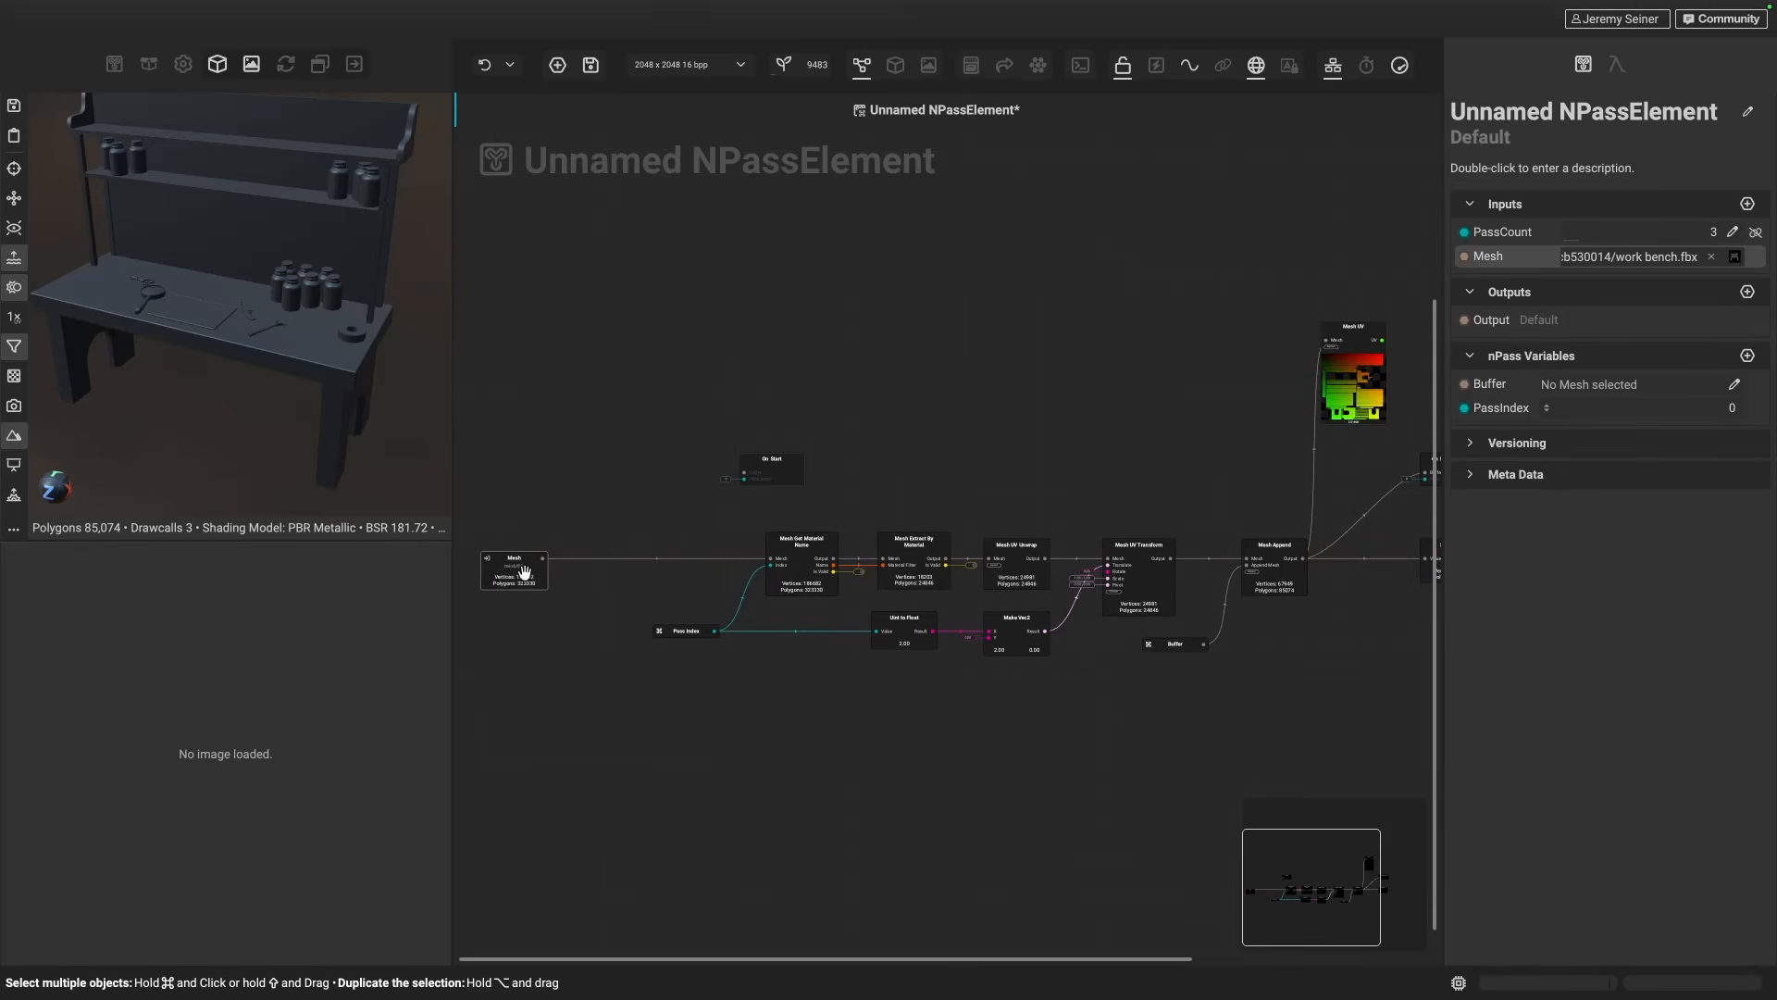
scroll(518, 576, "up", 3)
scroll(593, 569, "up", 2)
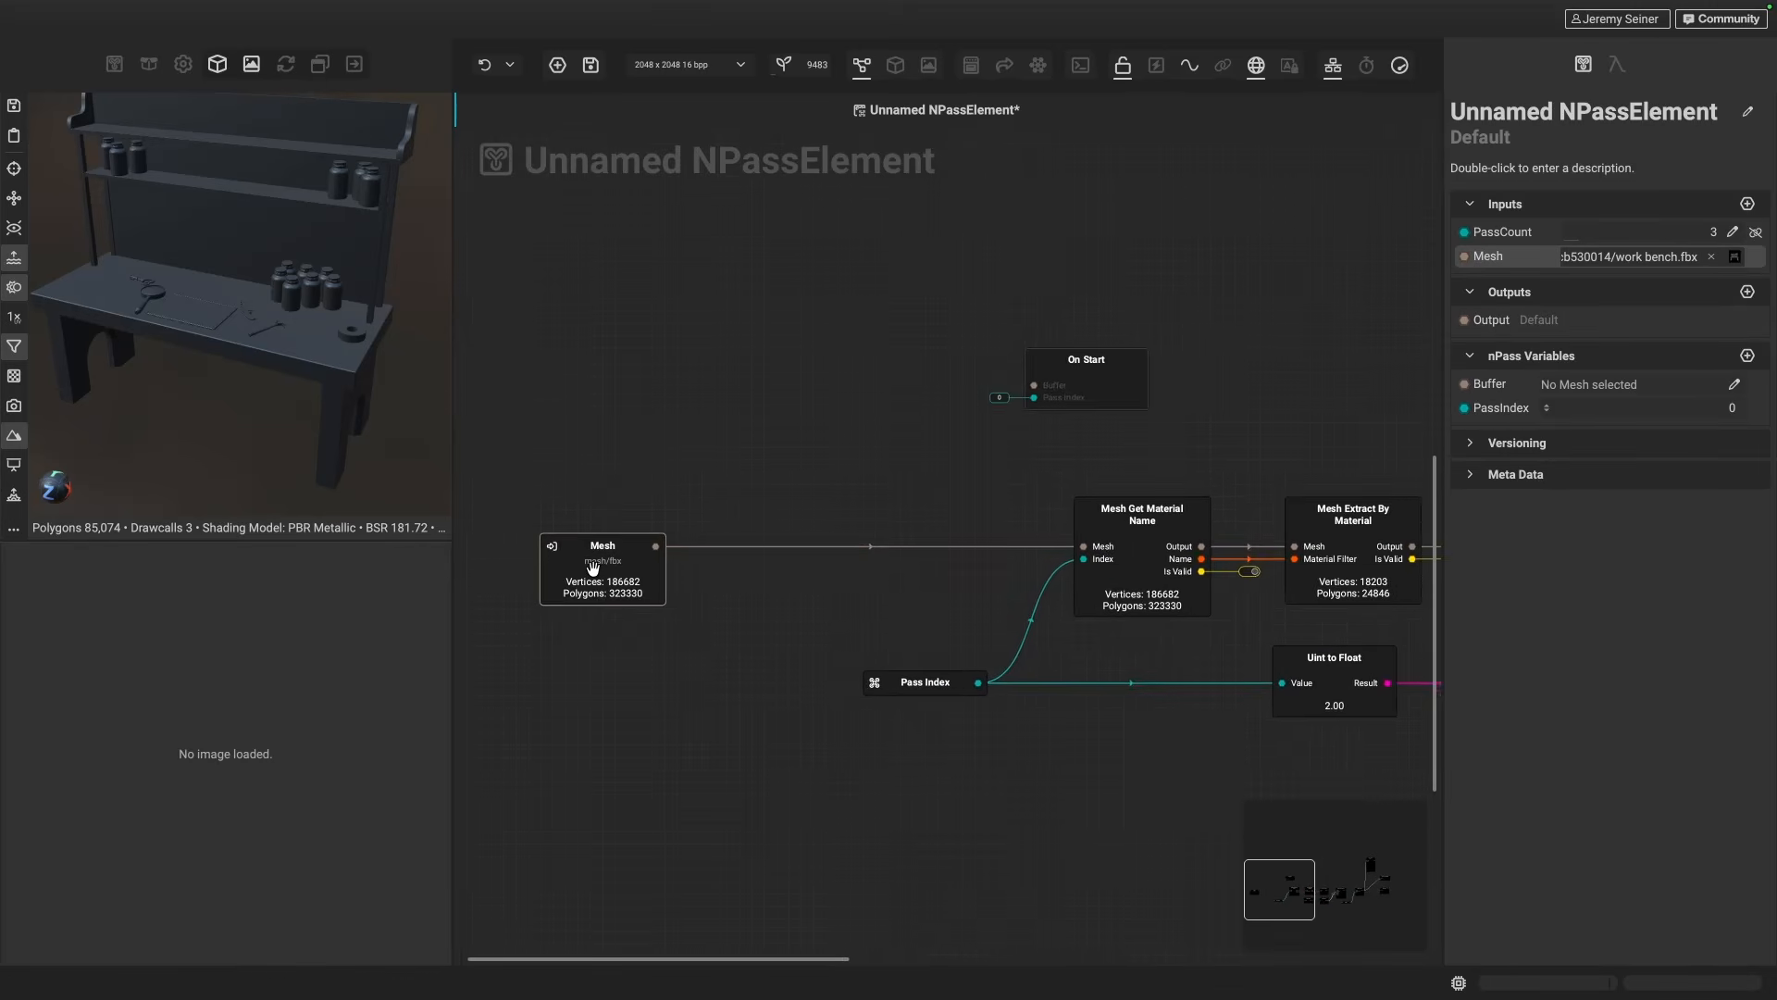
left_click_drag(592, 569, 653, 641)
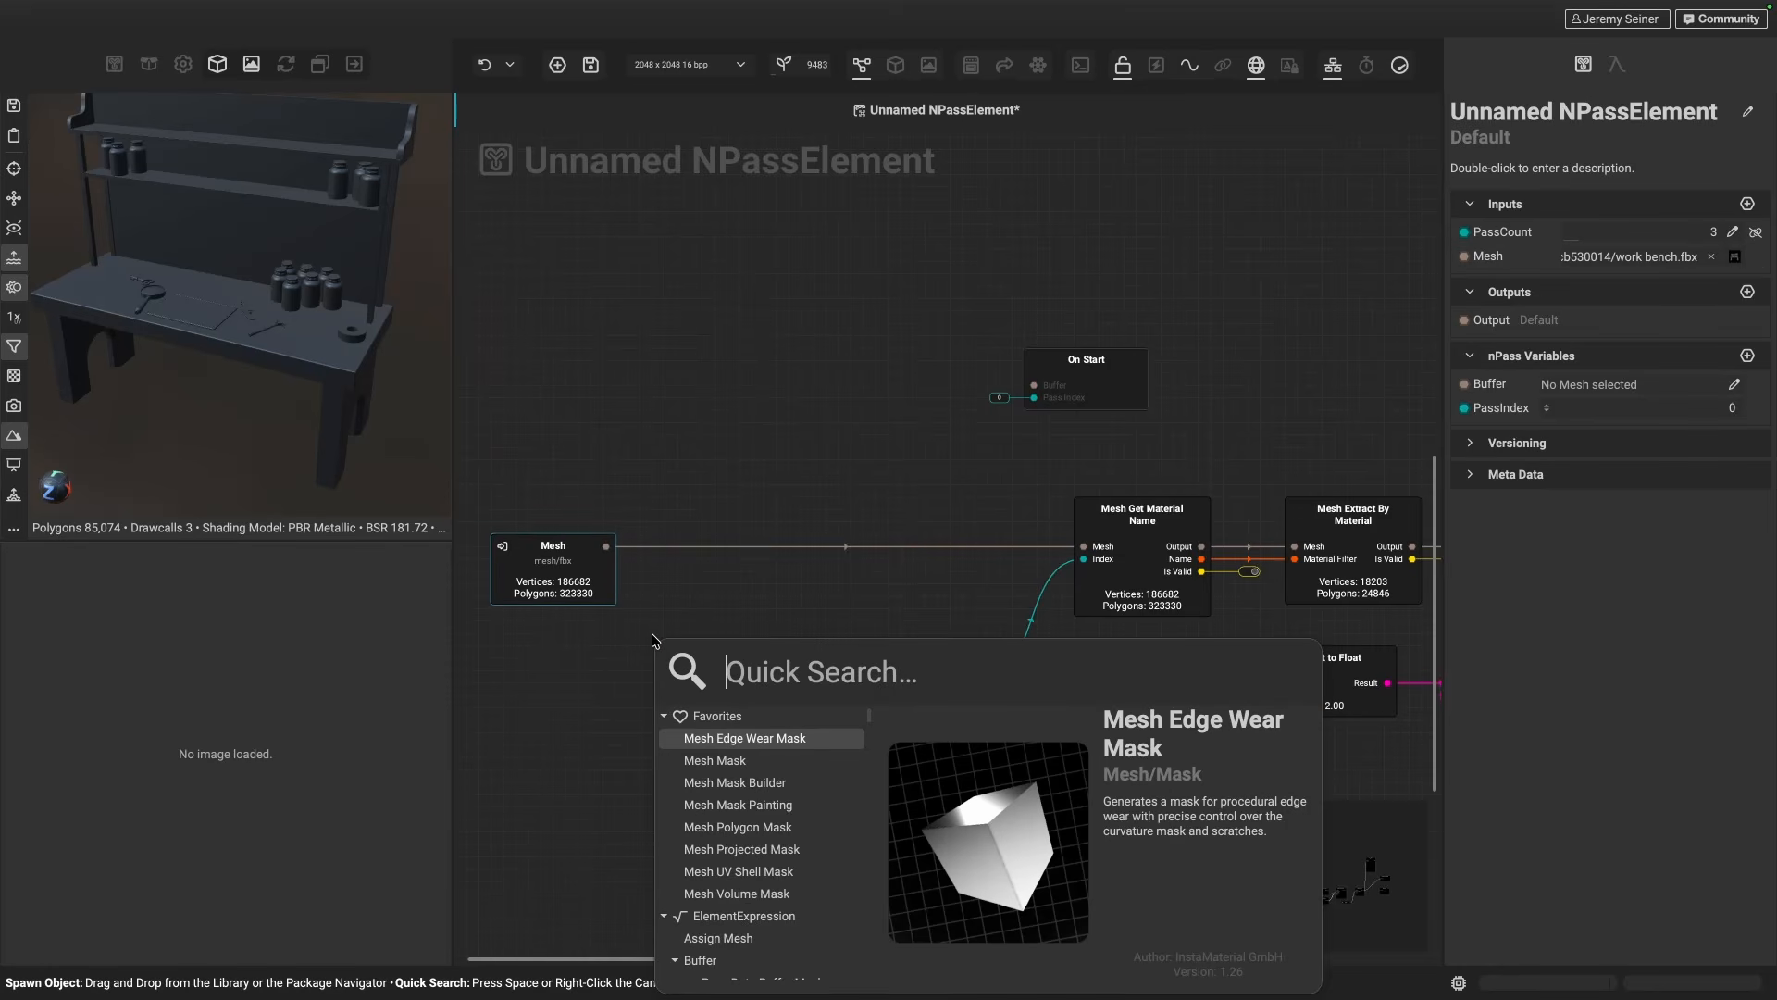
type("inf")
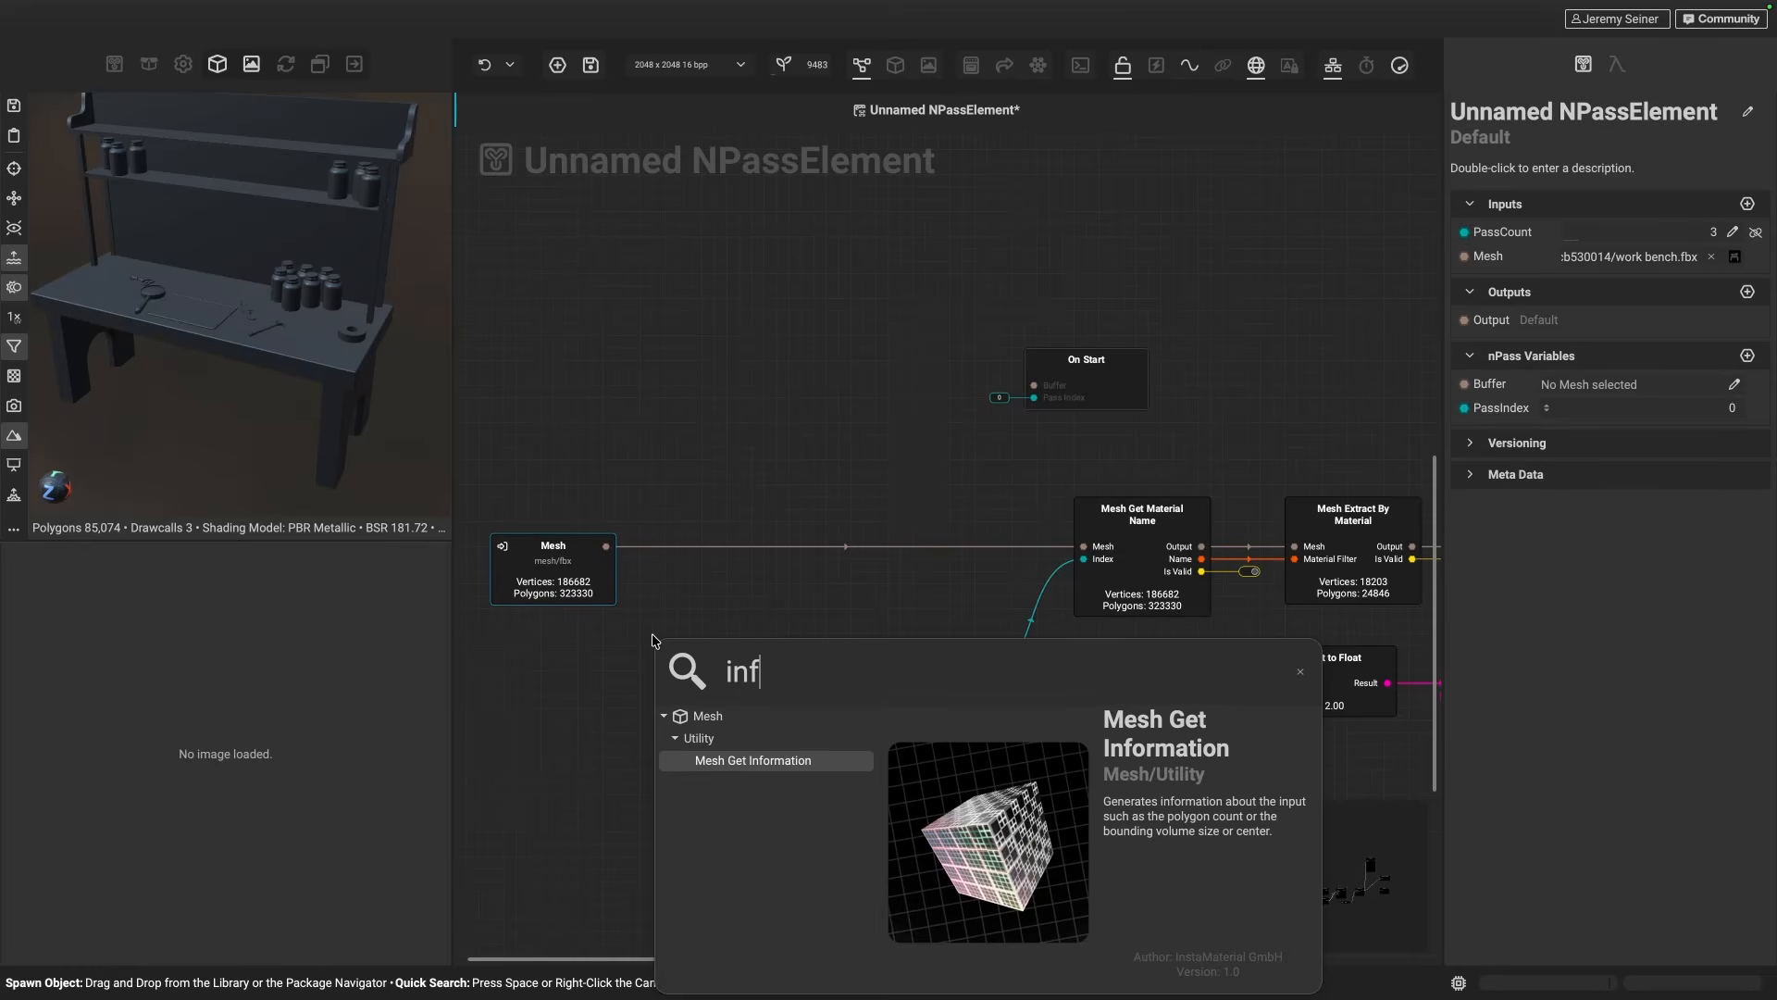
left_click(746, 763)
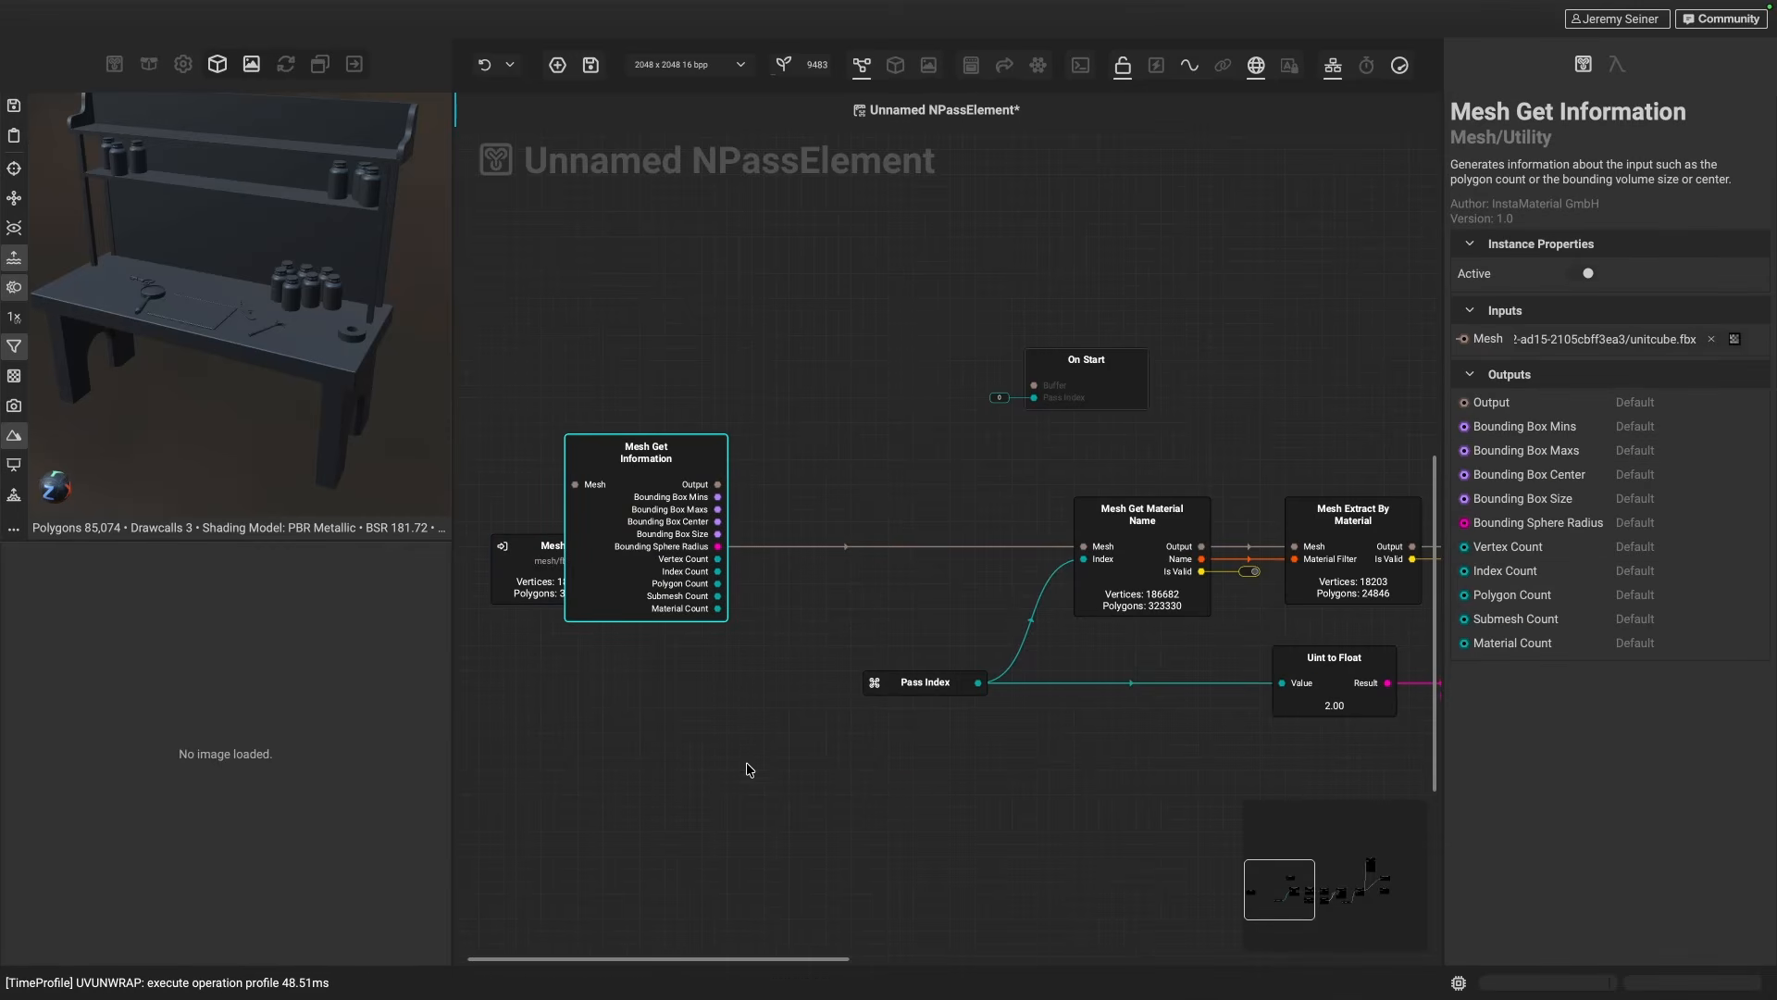
left_click_drag(609, 515, 671, 726)
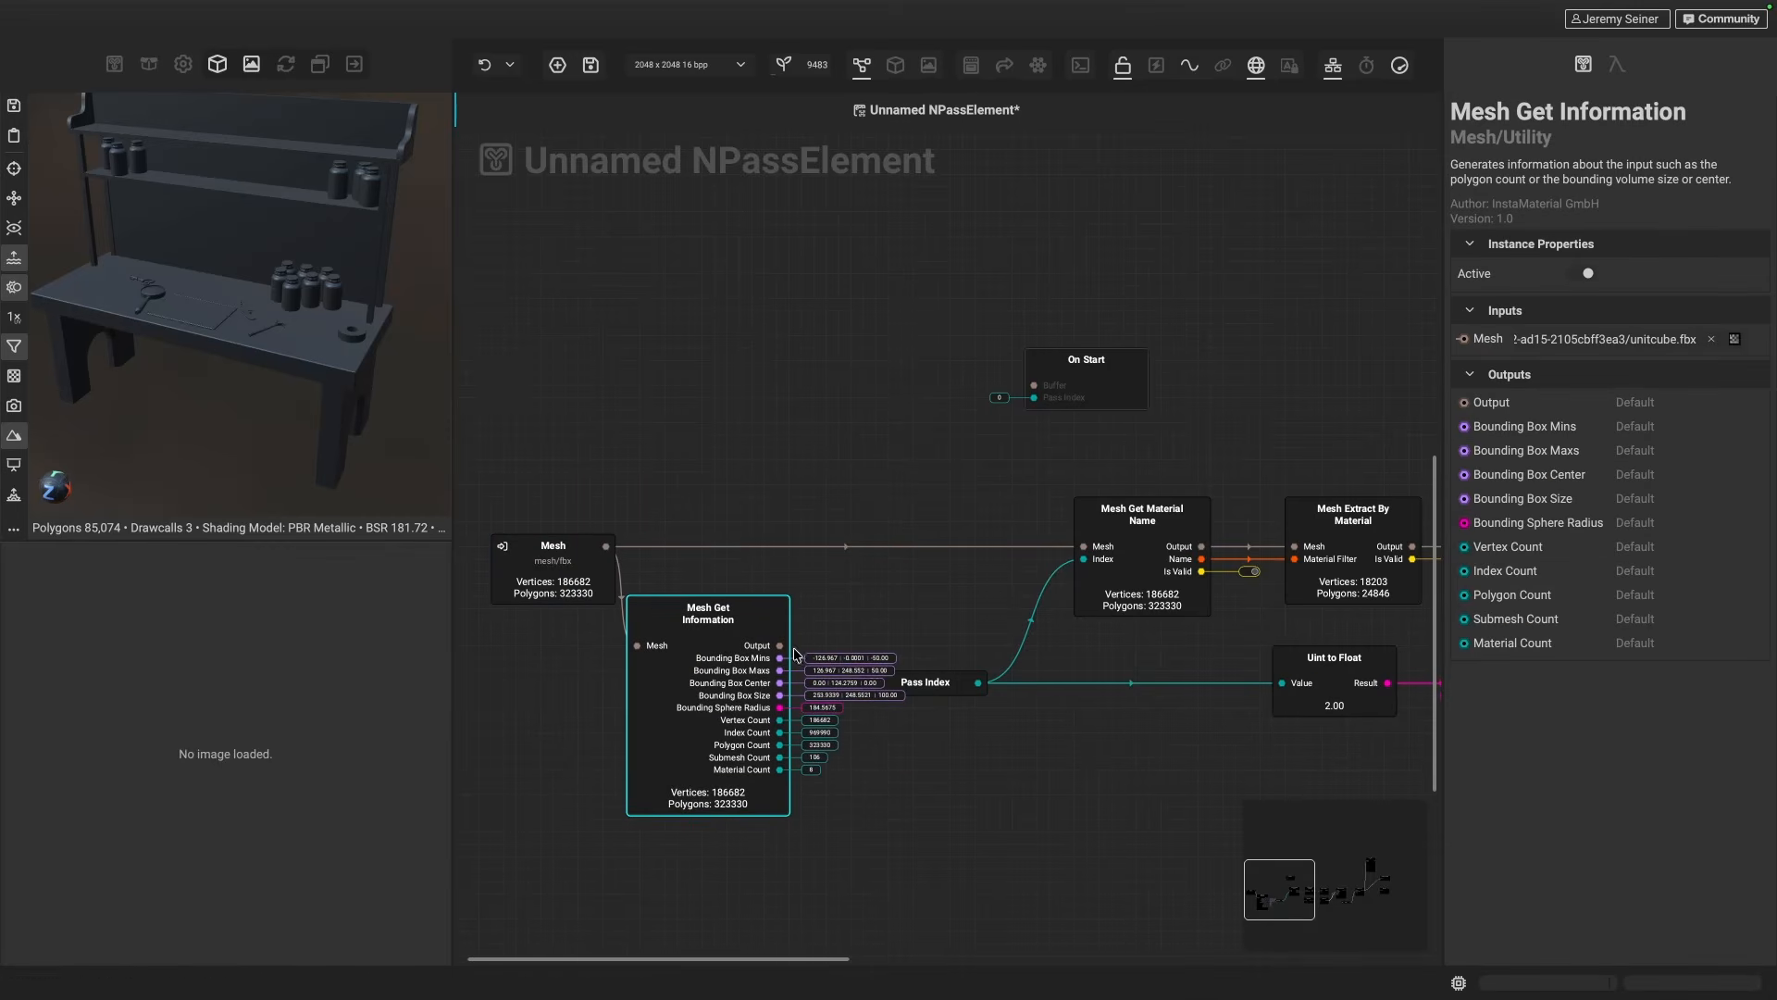
left_click_drag(553, 548, 494, 548)
left_click_drag(709, 667, 653, 675)
scroll(713, 782, "up", 3)
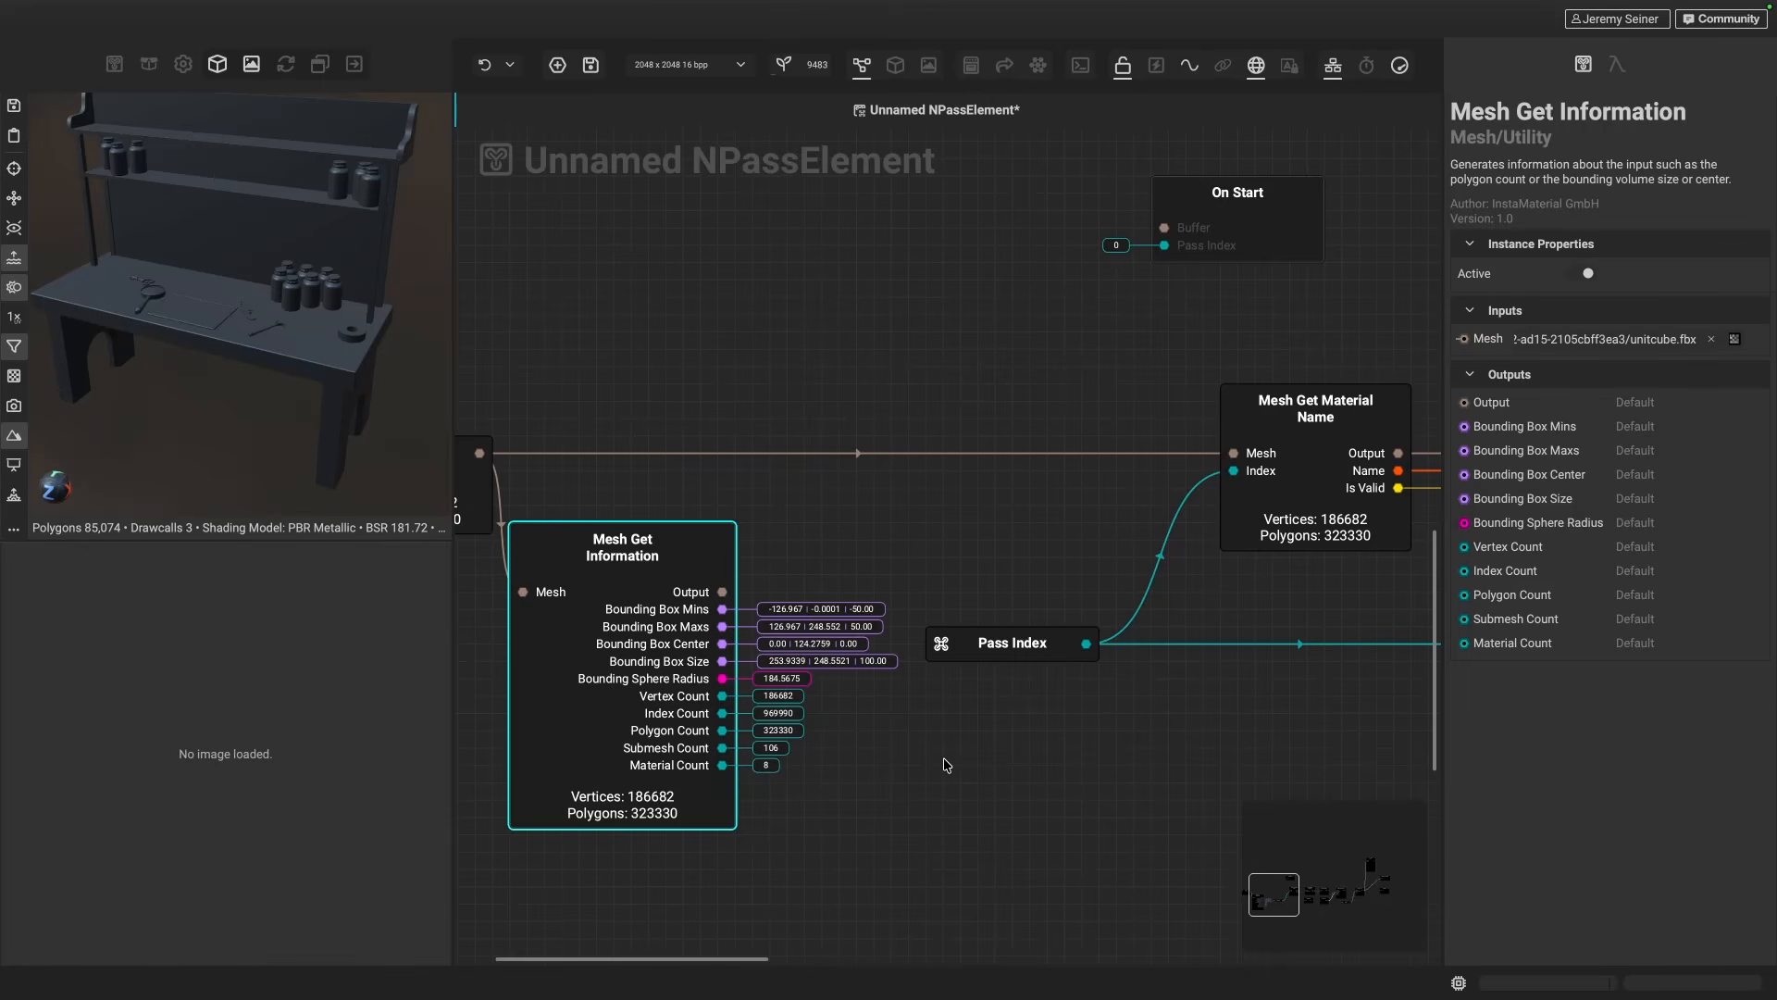
- Feed Mesh Get Information's Material Count into input A of a new Uint - Uint node placed below Pass Index
scroll(947, 766, "right", 2)
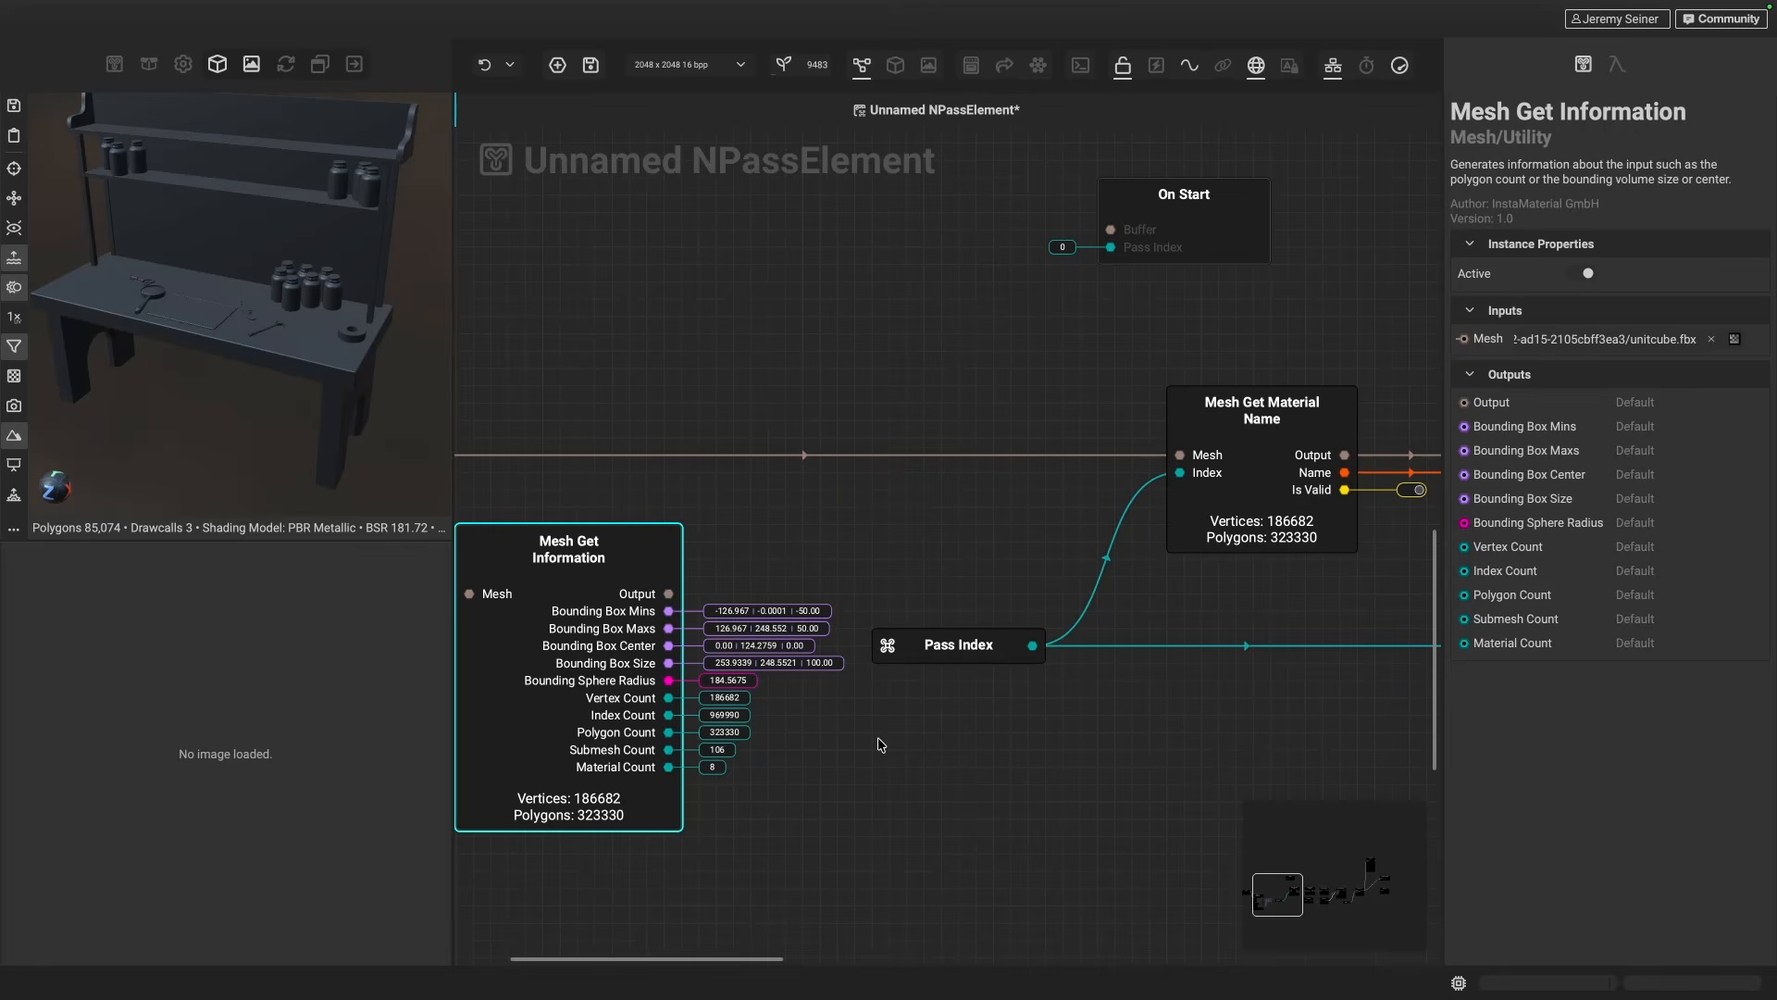
scroll(880, 740, "left", 2)
left_click(999, 644)
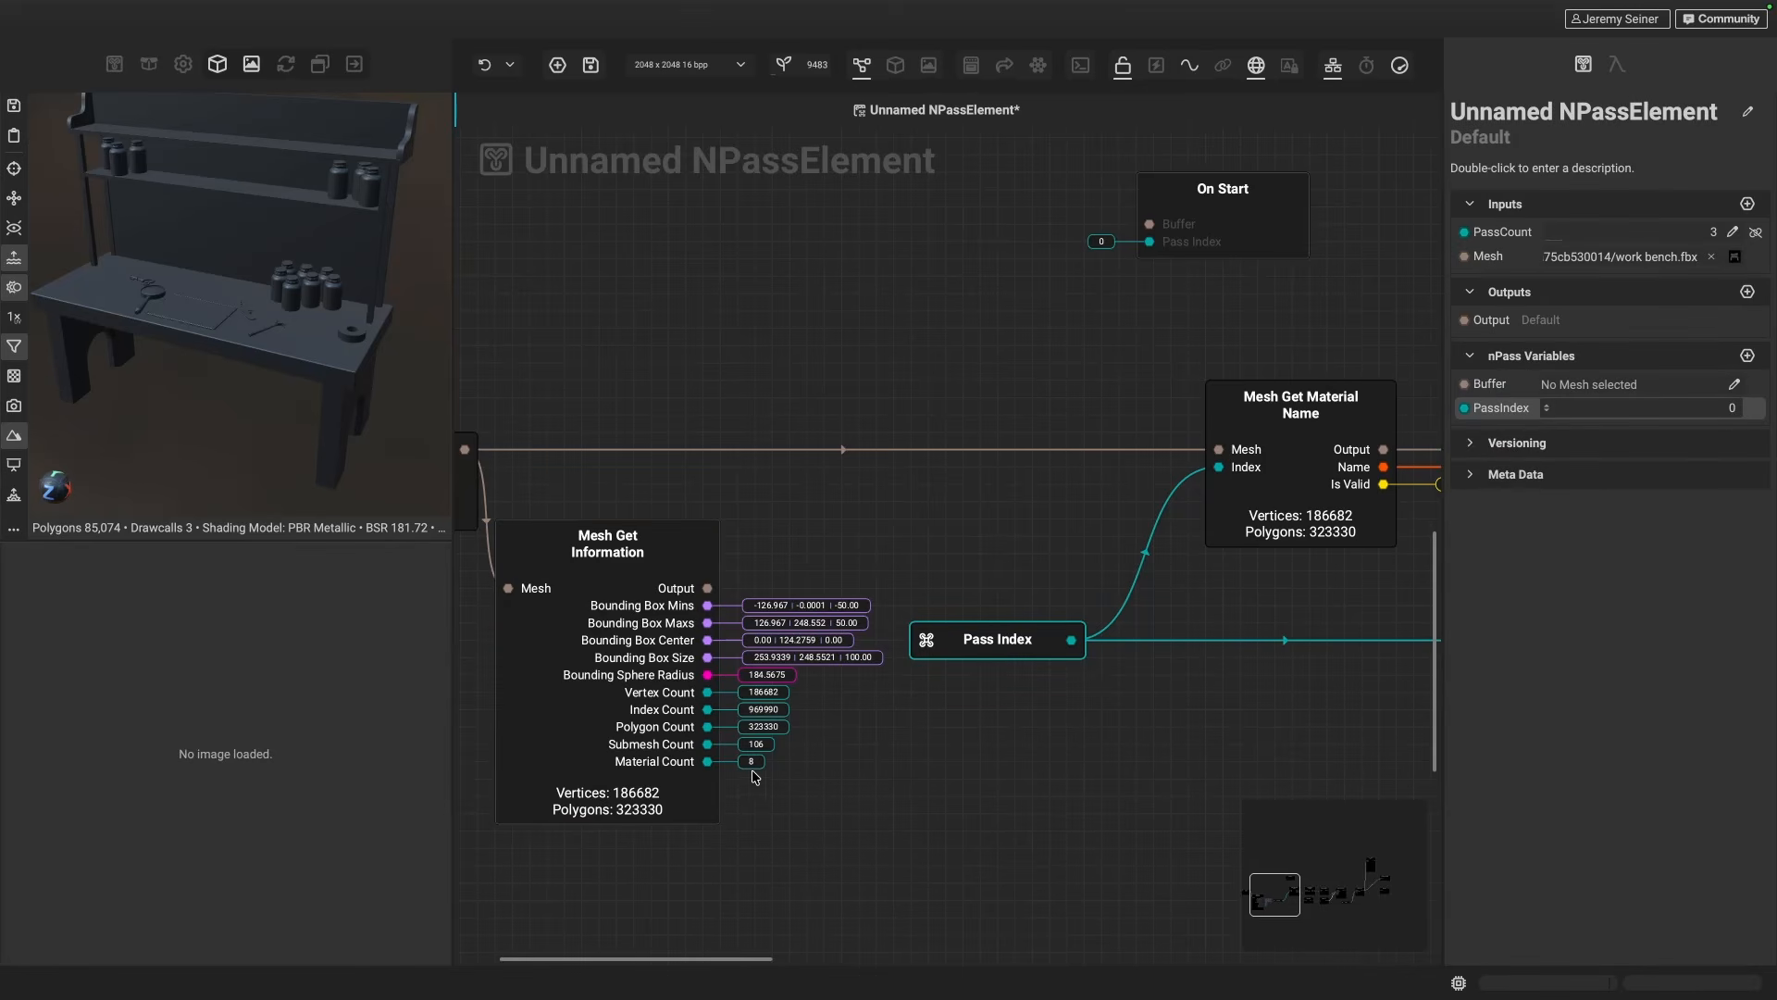
left_click_drag(707, 761, 811, 823)
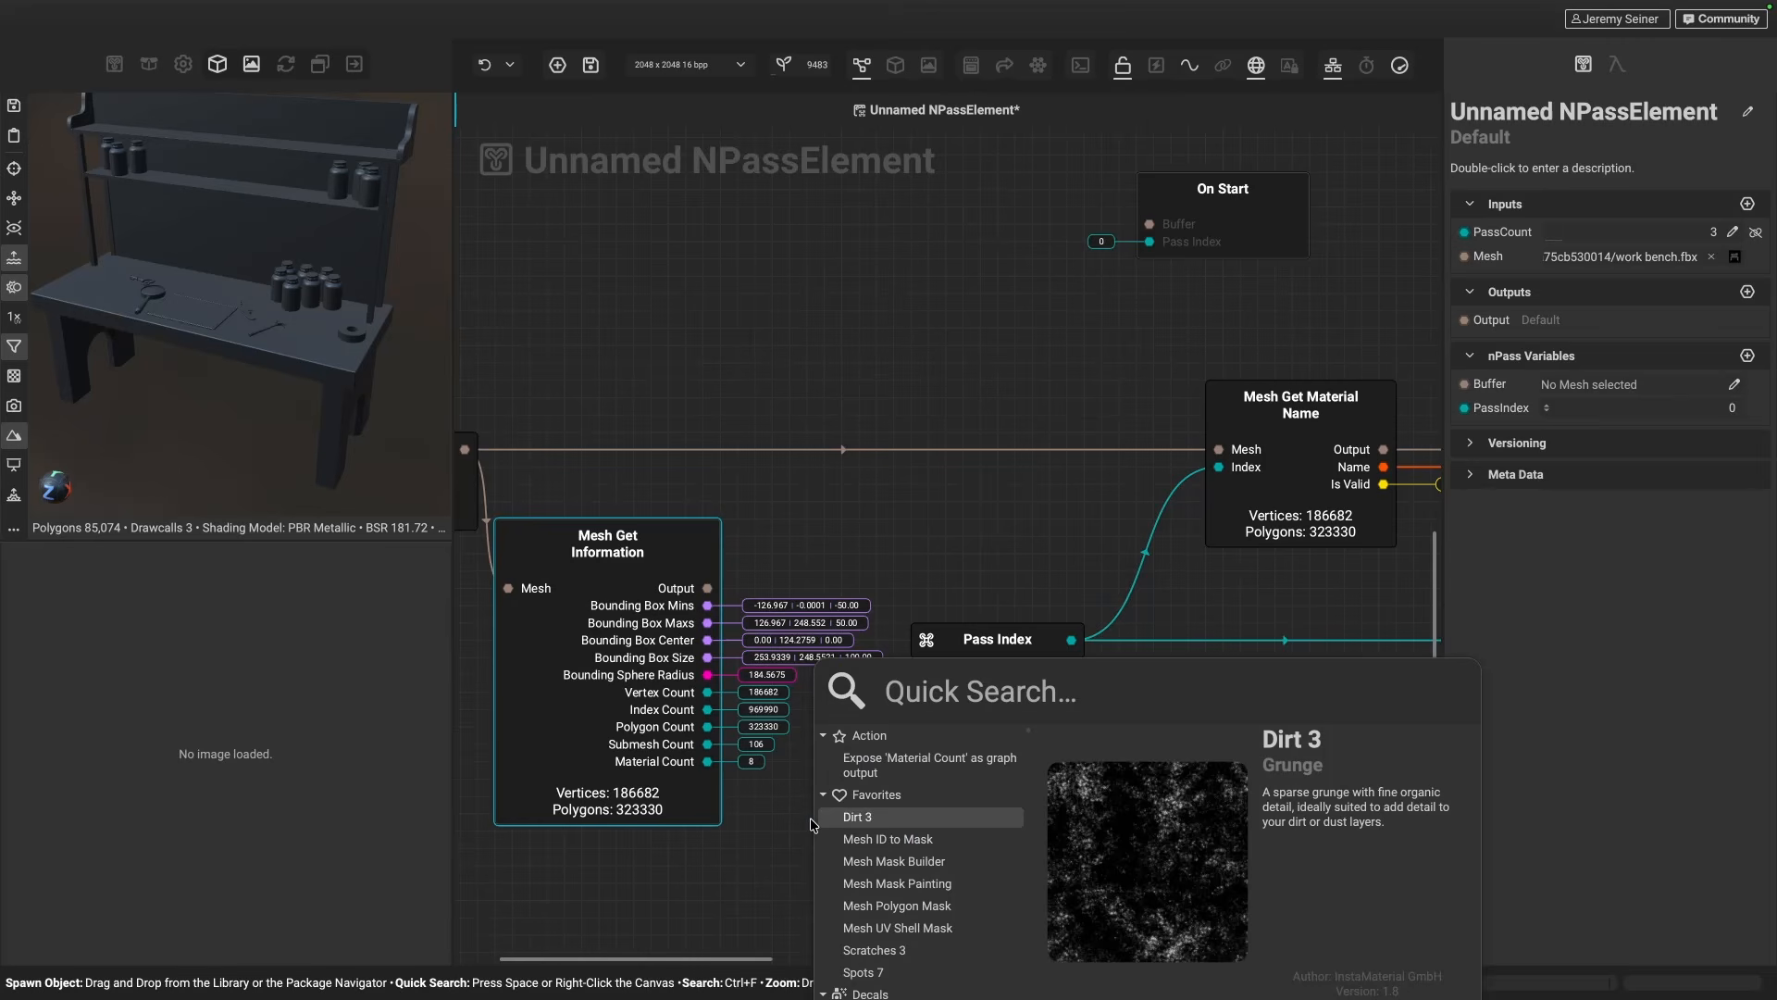
type("t -")
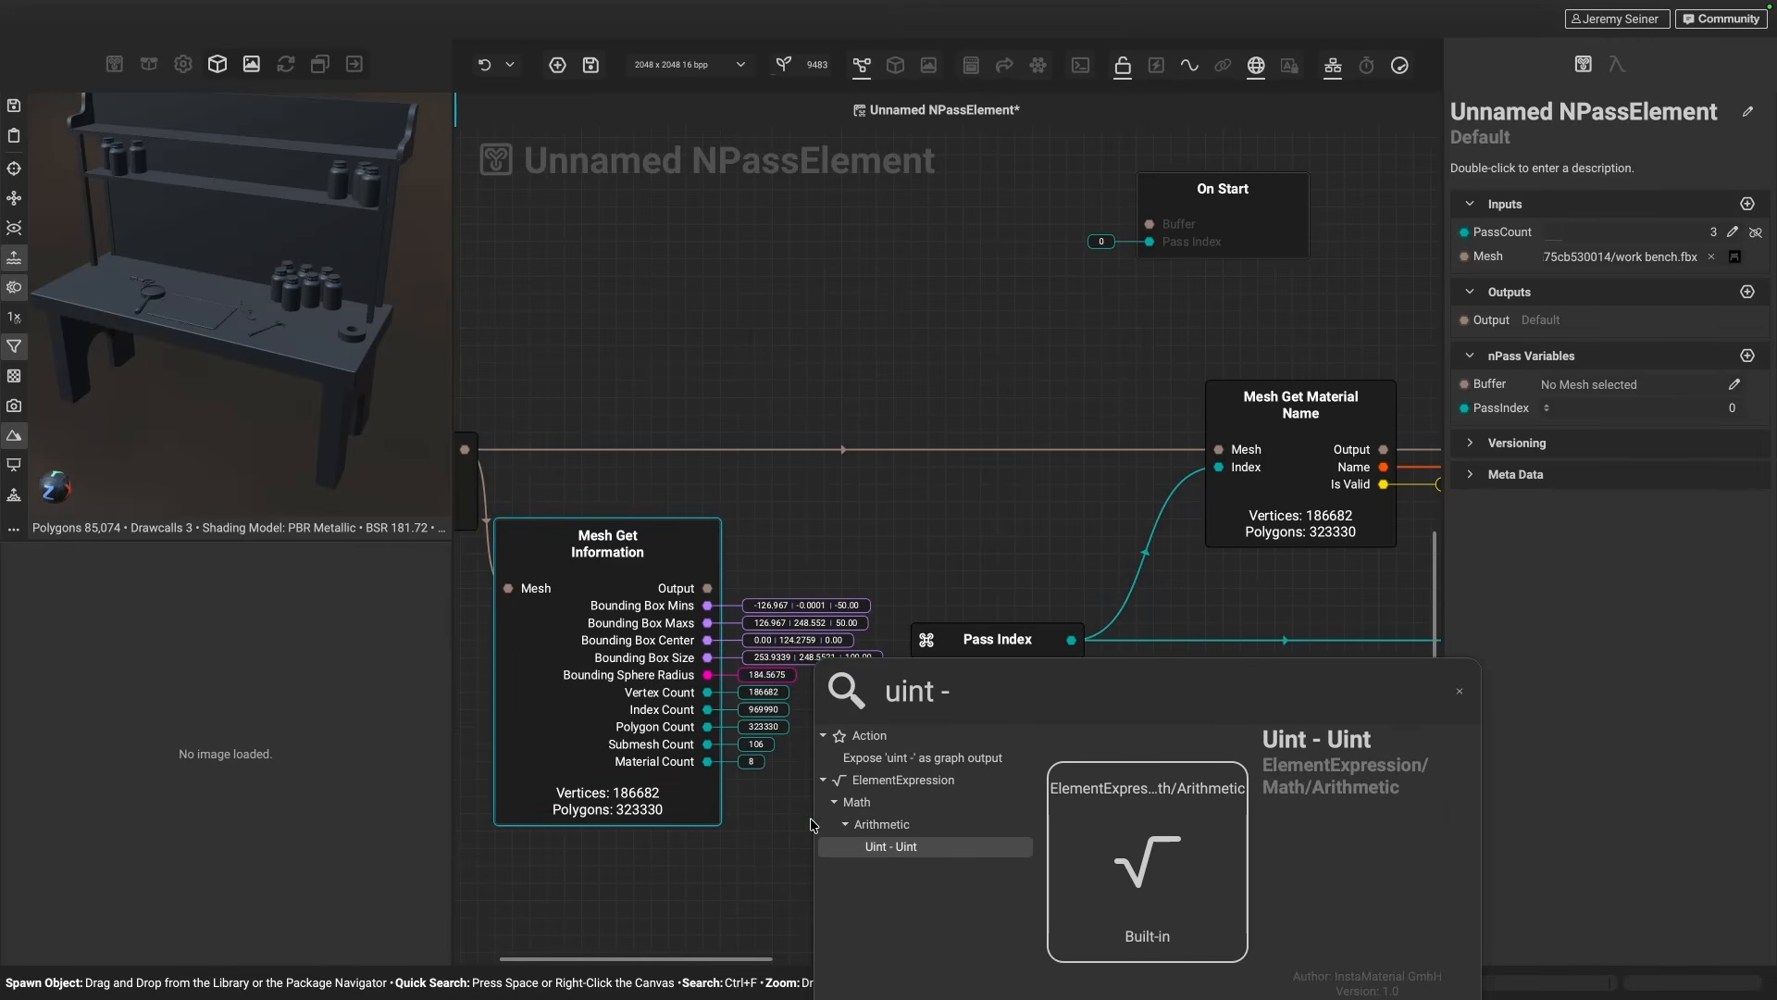
key("Return")
left_click_drag(812, 769, 910, 824)
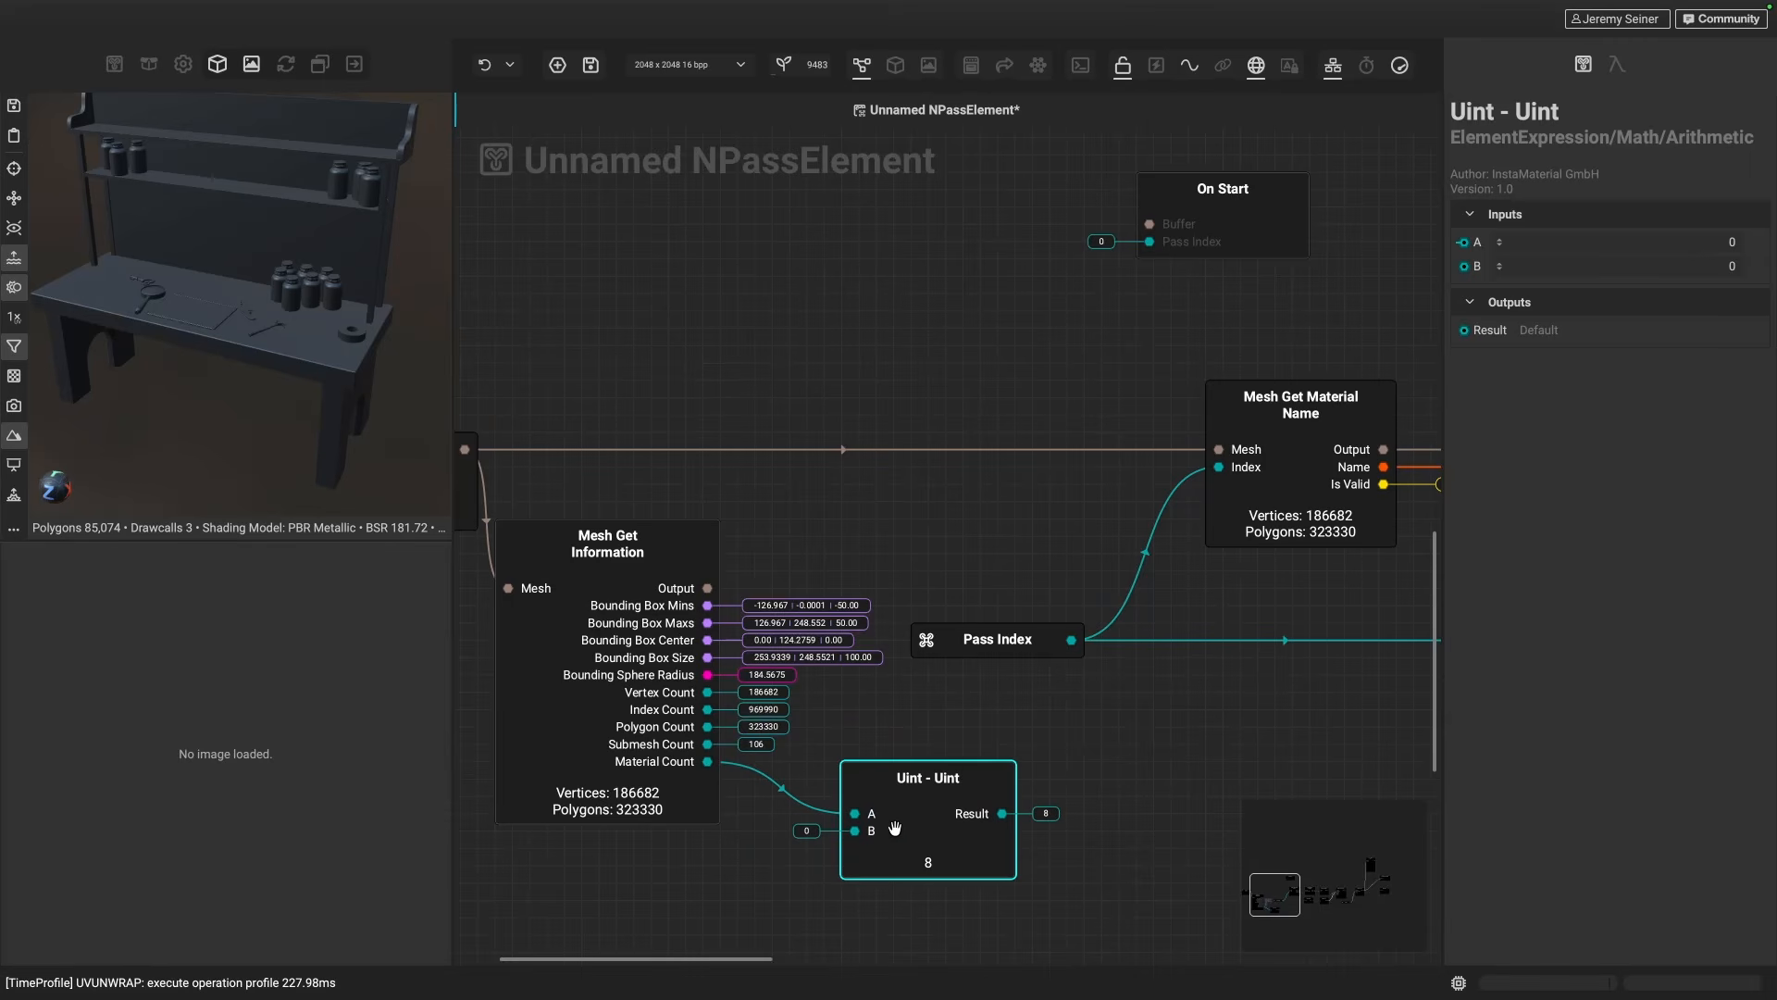
- Set input B of the Uint - Uint node to 1
left_click(1678, 267)
type("1")
left_click(1377, 666)
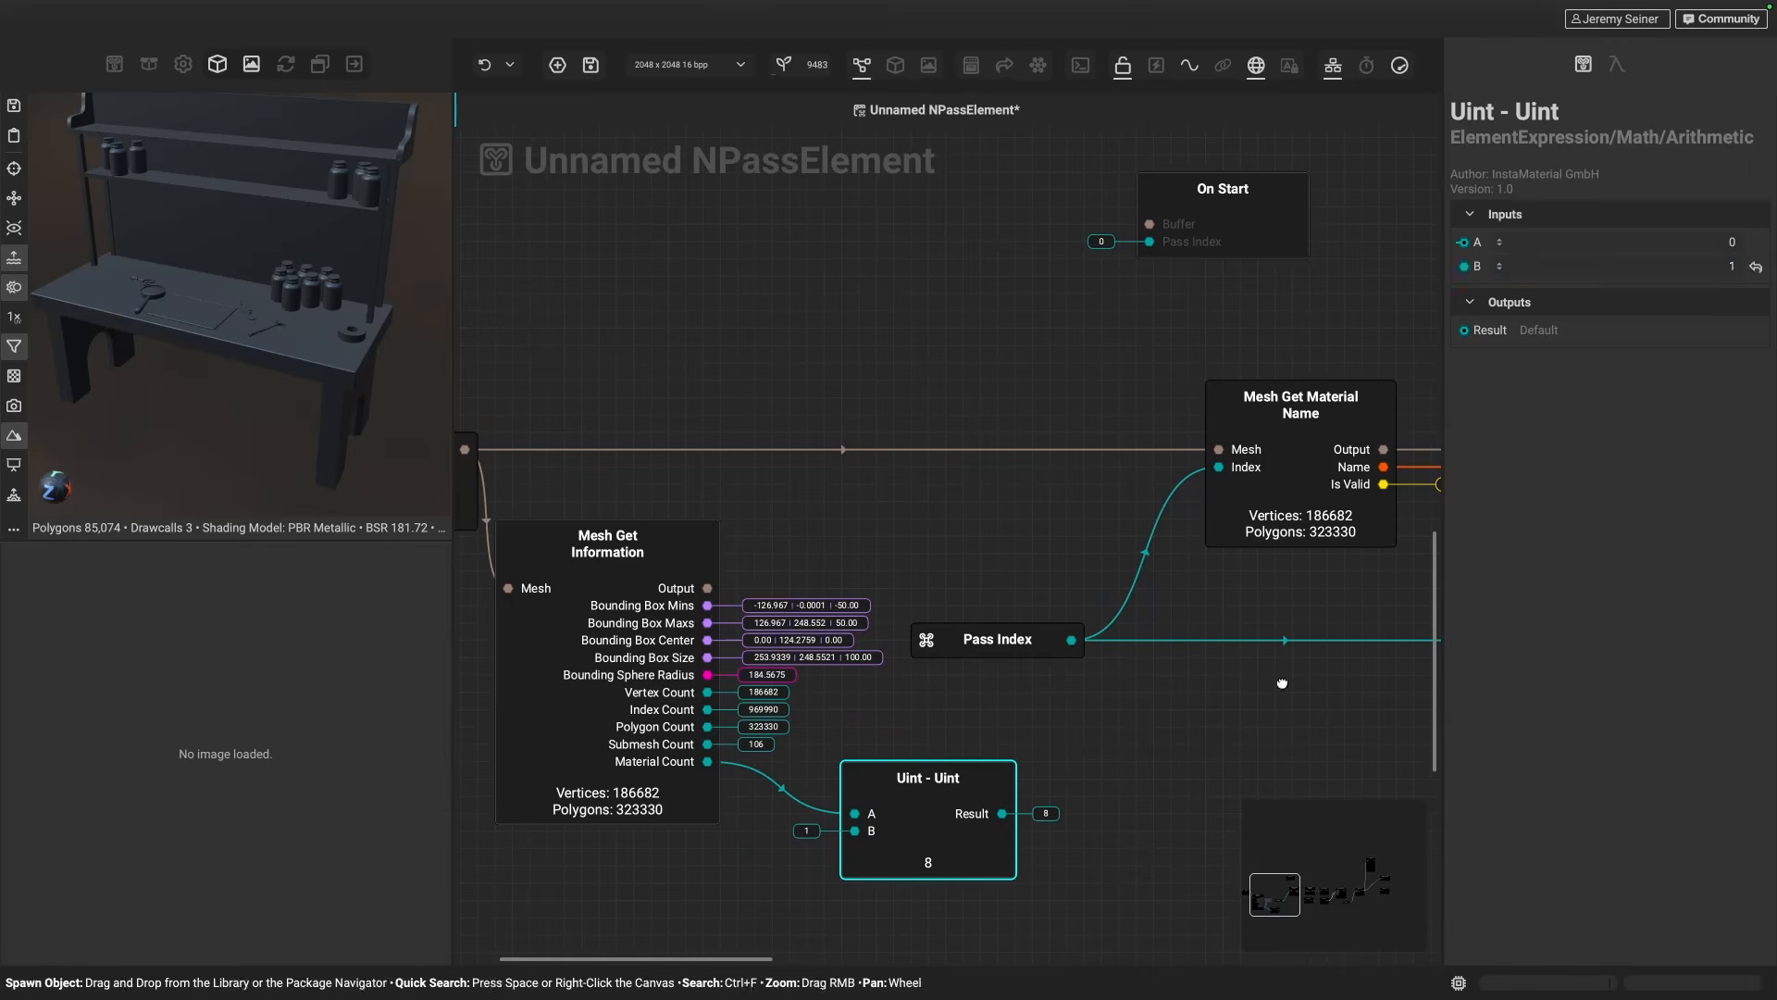
left_click(856, 838)
scroll(857, 837, "right", 2)
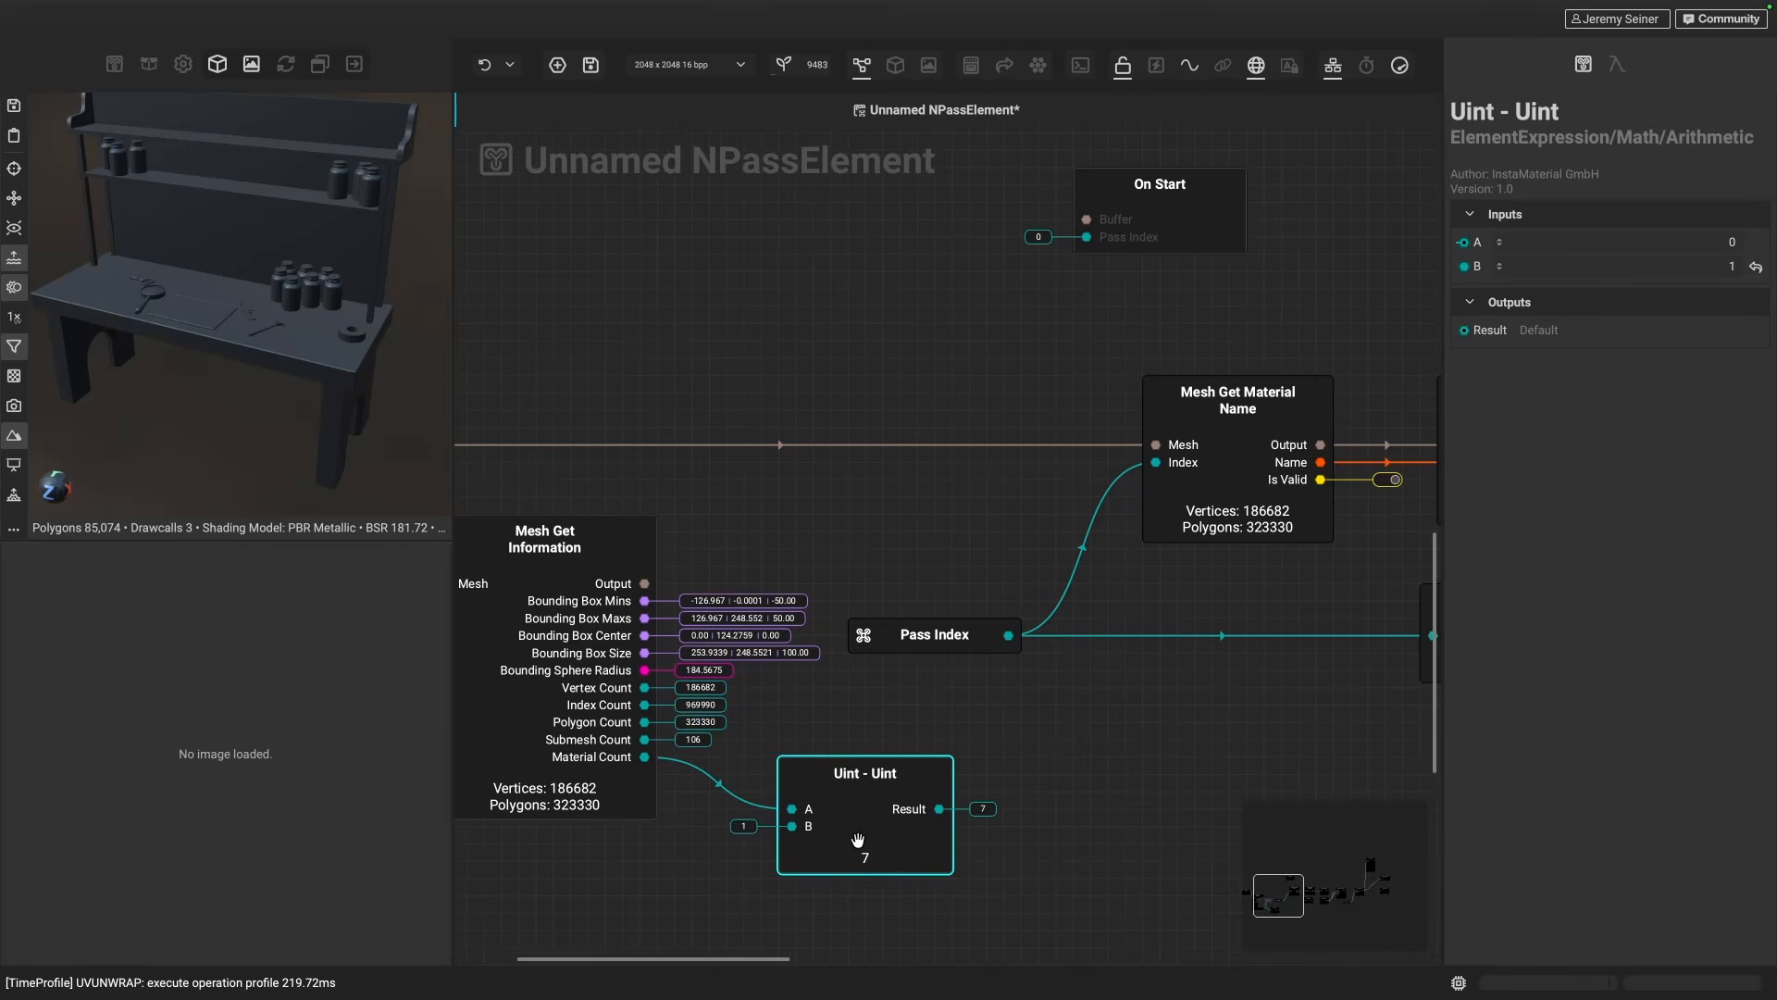
- Shift the Mesh Get Information node down and align the Uint - Uint node with its Material Count output
scroll(1079, 821, "down", 5)
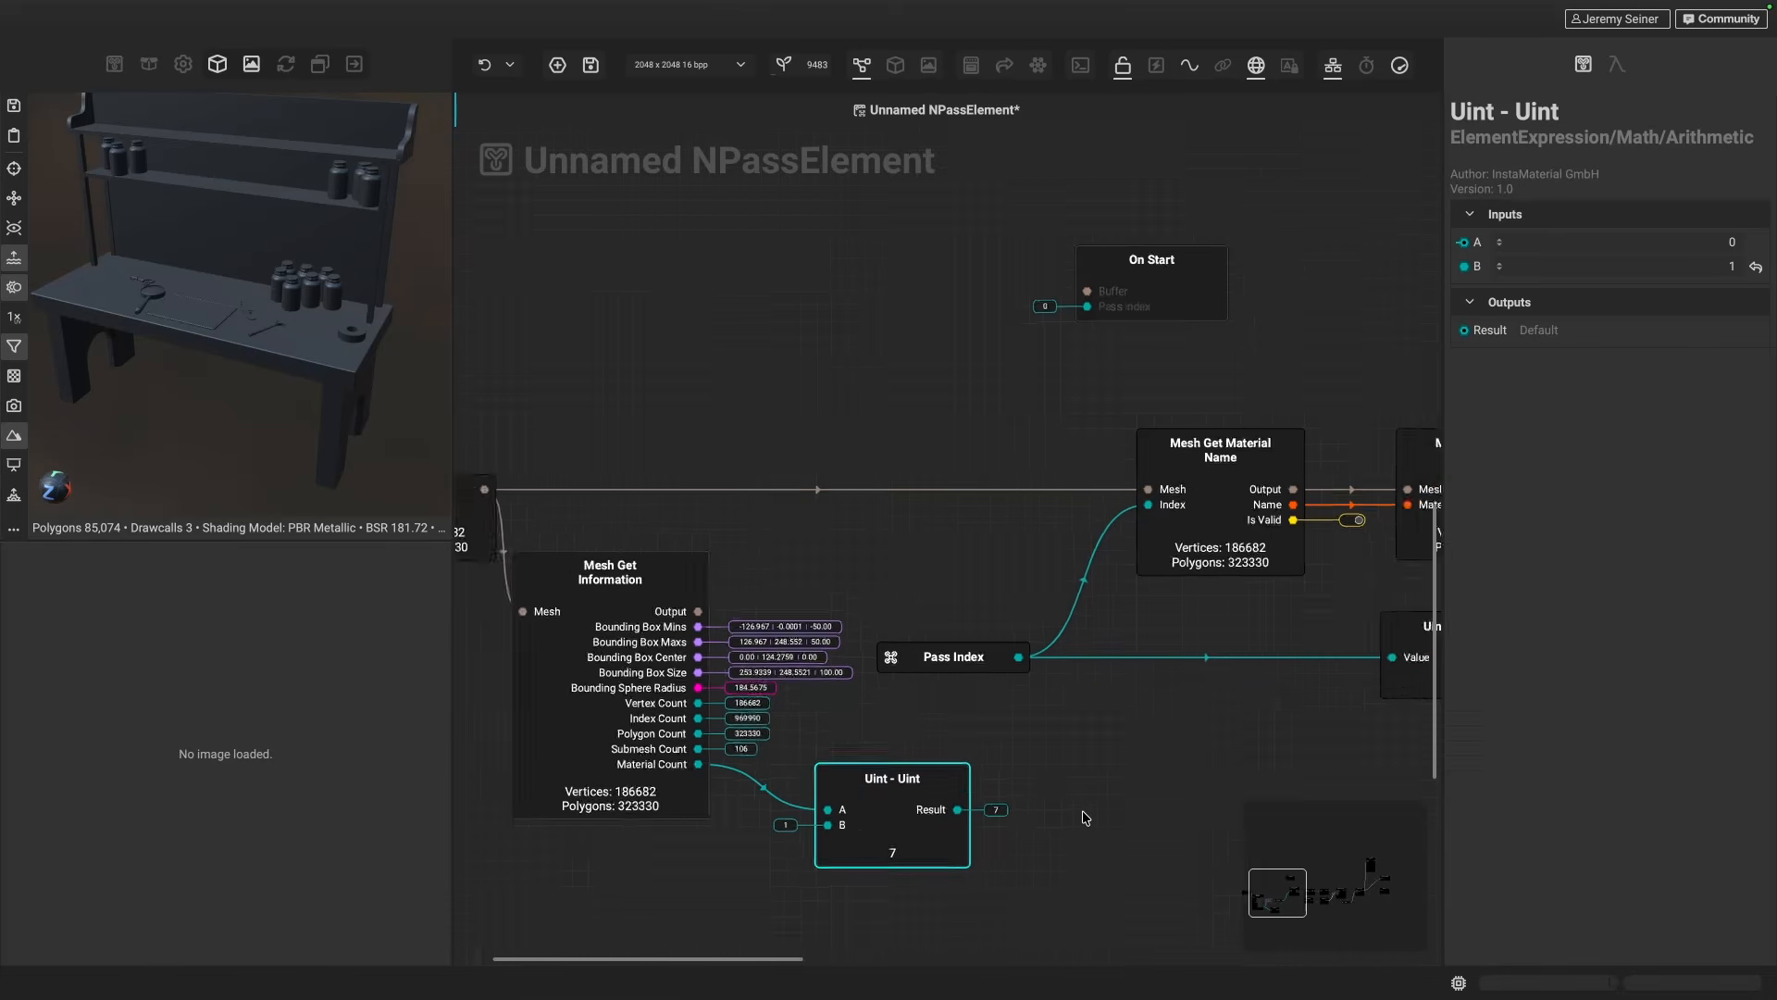
scroll(1086, 818, "right", 2)
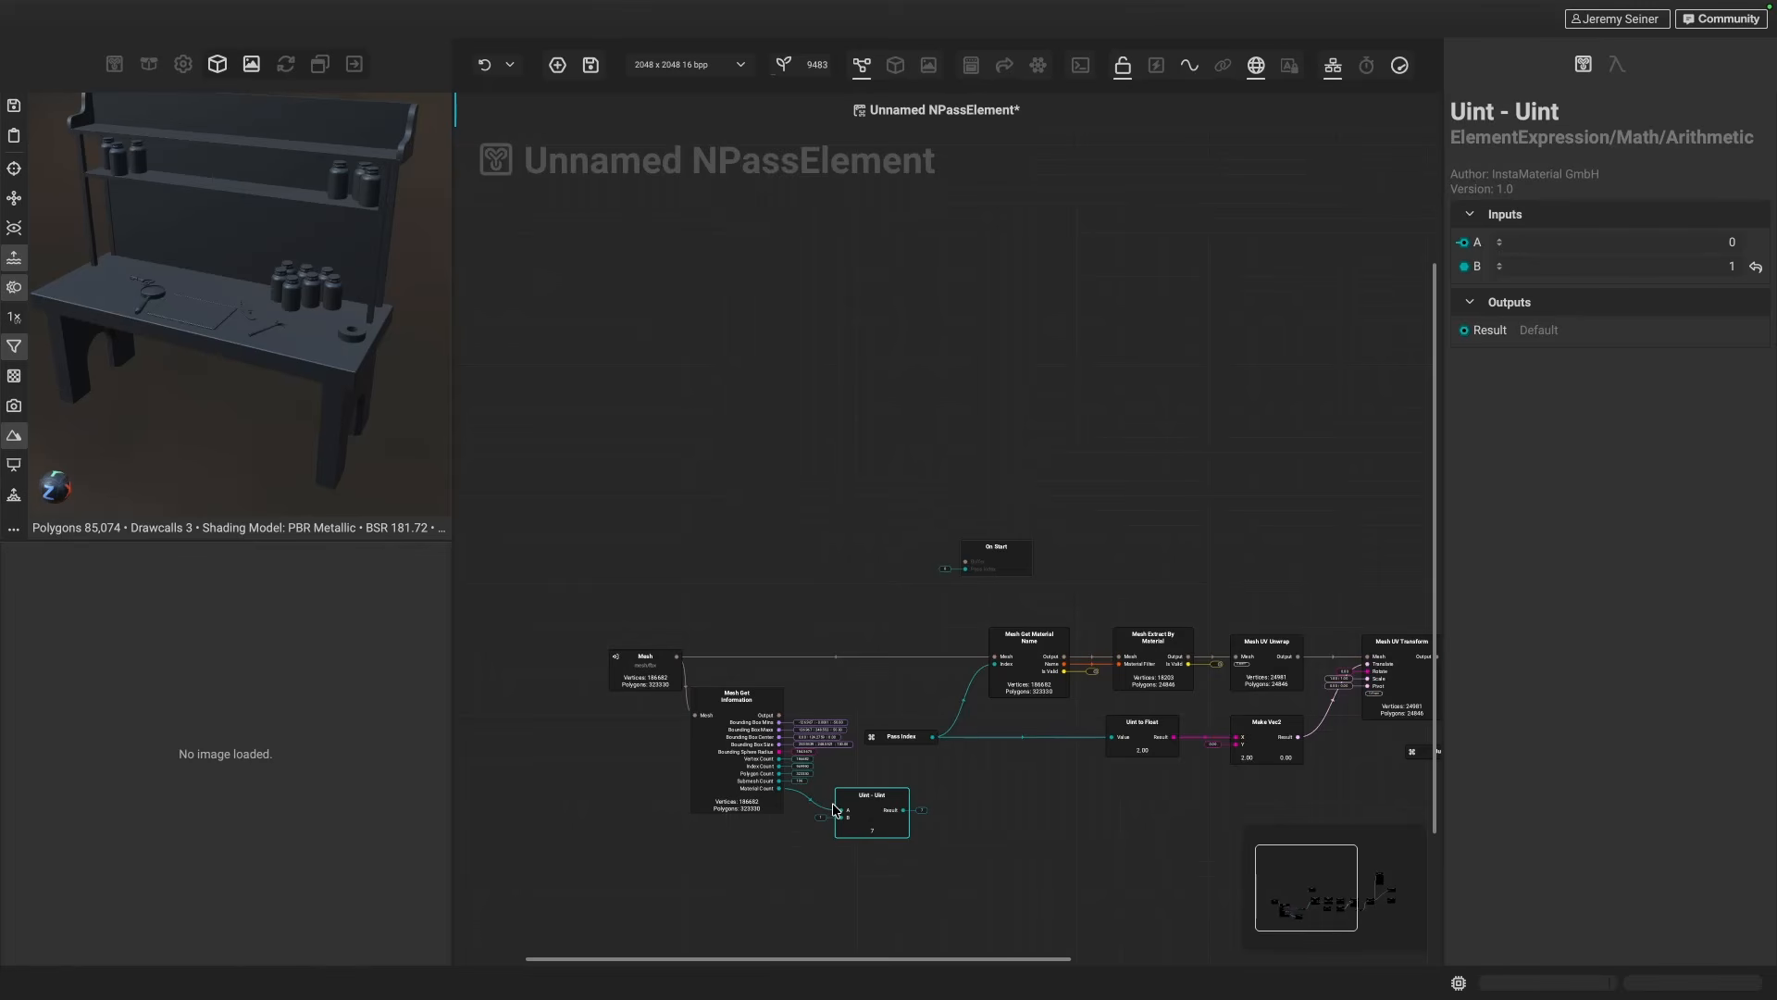
left_click_drag(733, 772, 733, 801)
left_click_drag(876, 815, 877, 822)
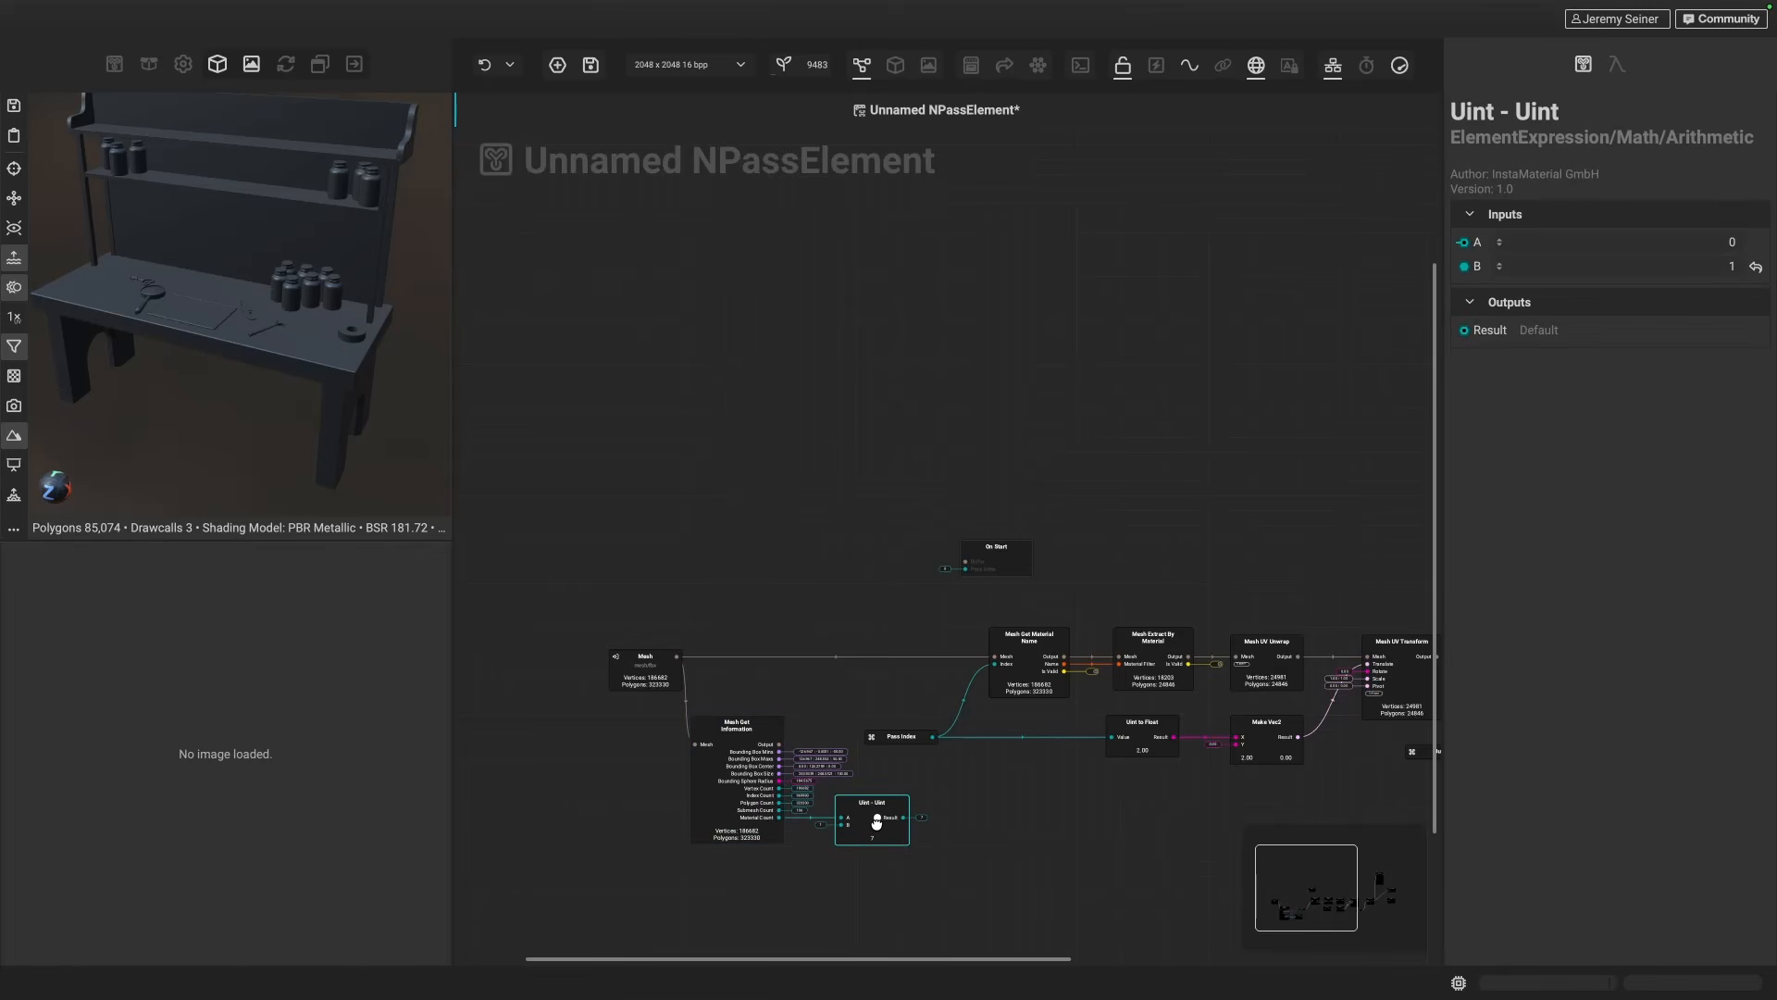
scroll(930, 819, "up", 3)
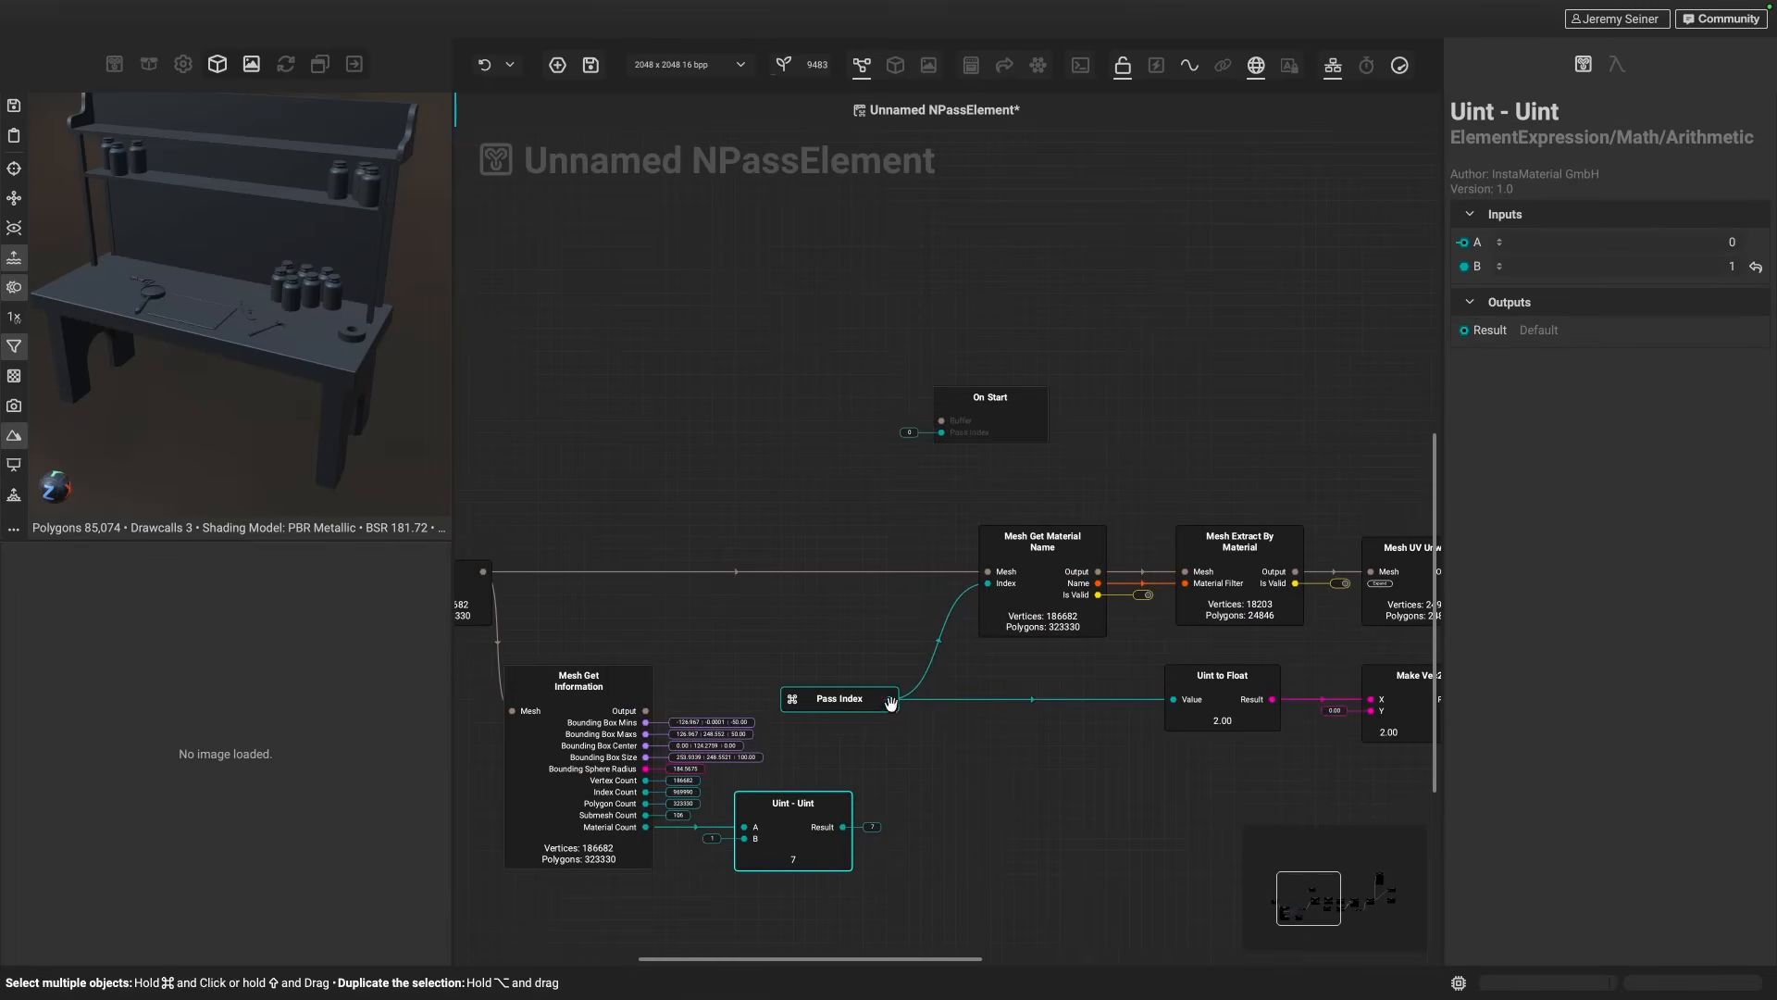
- Add a Uint >= Uint node below the chain, with Pass Index as A and the Uint - Uint result as B
left_click_drag(890, 699, 927, 740)
type(">=")
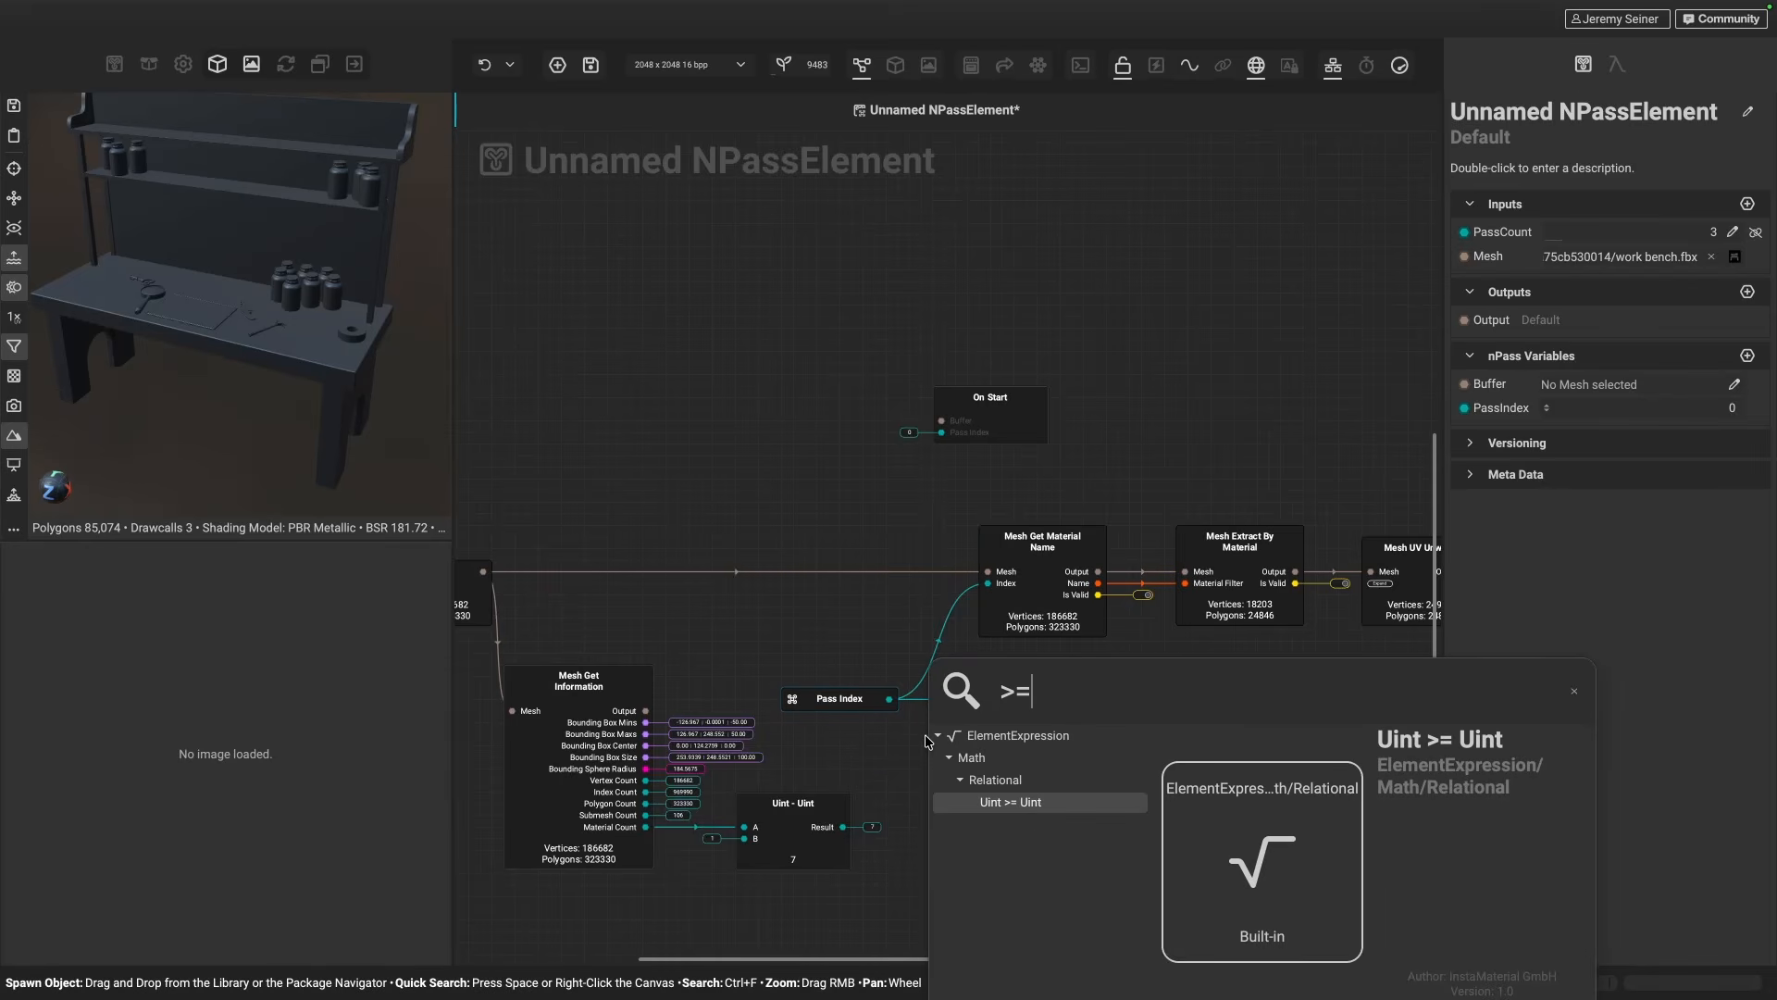
key("Return")
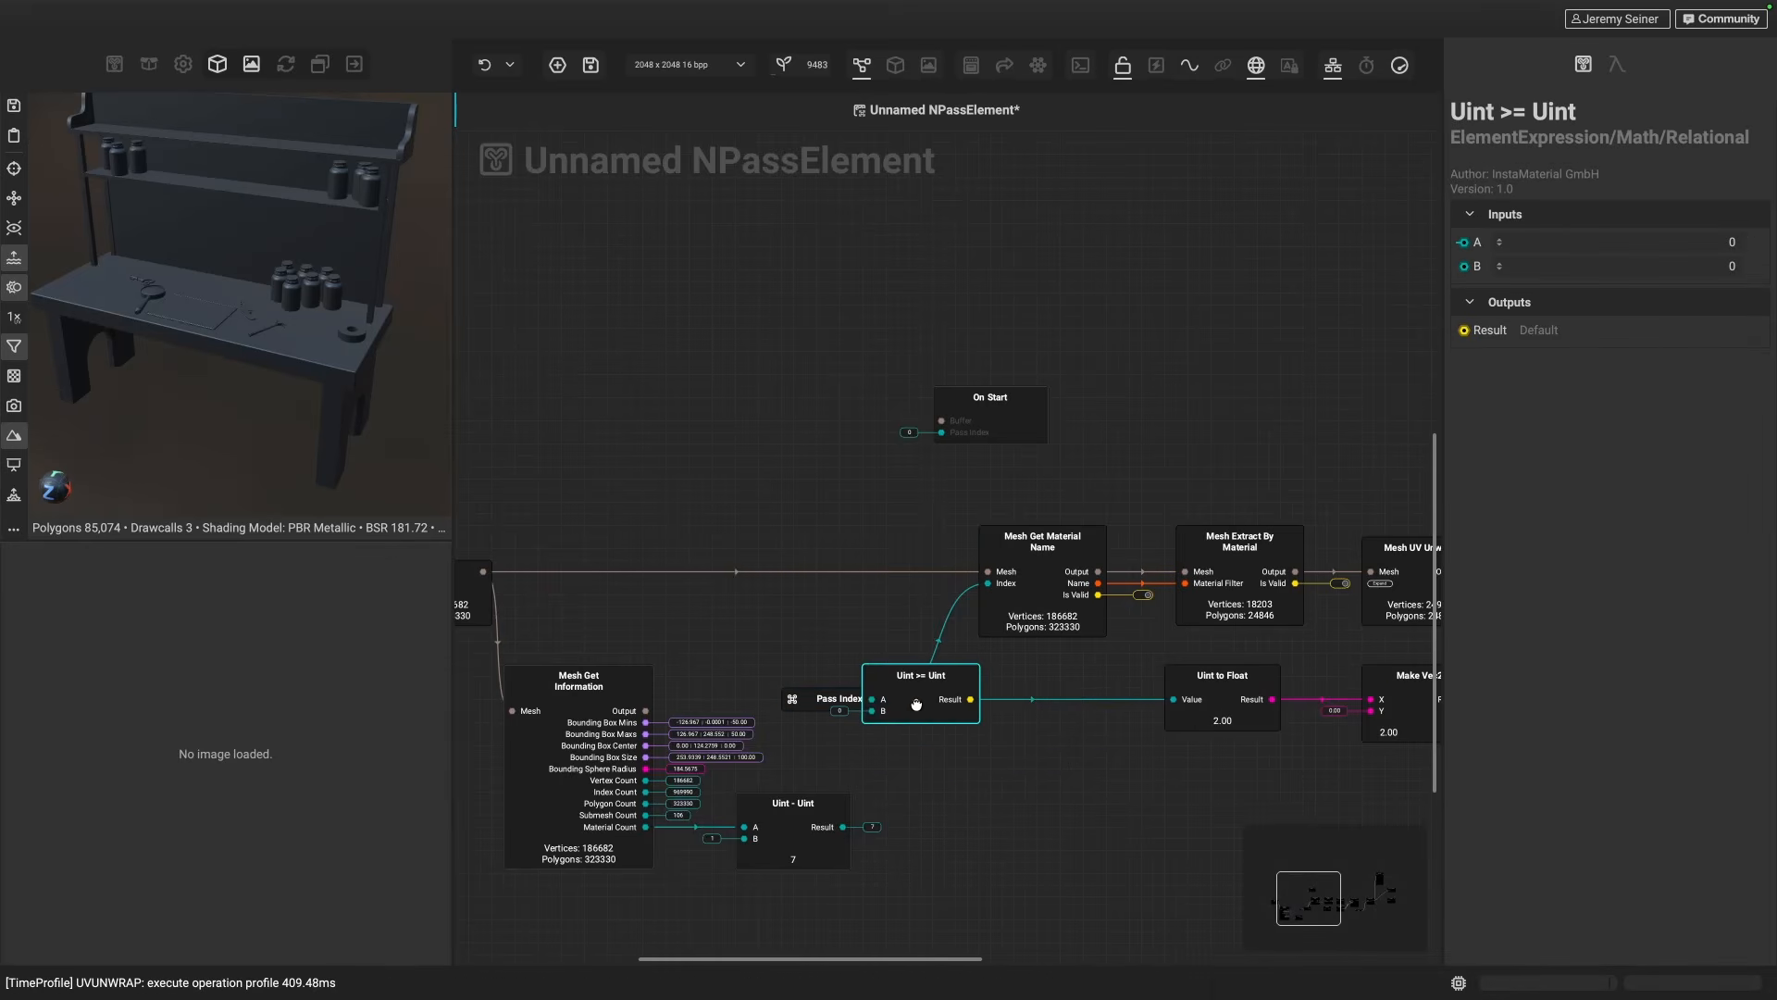
left_click_drag(834, 732, 936, 829)
scroll(936, 829, "up", 4)
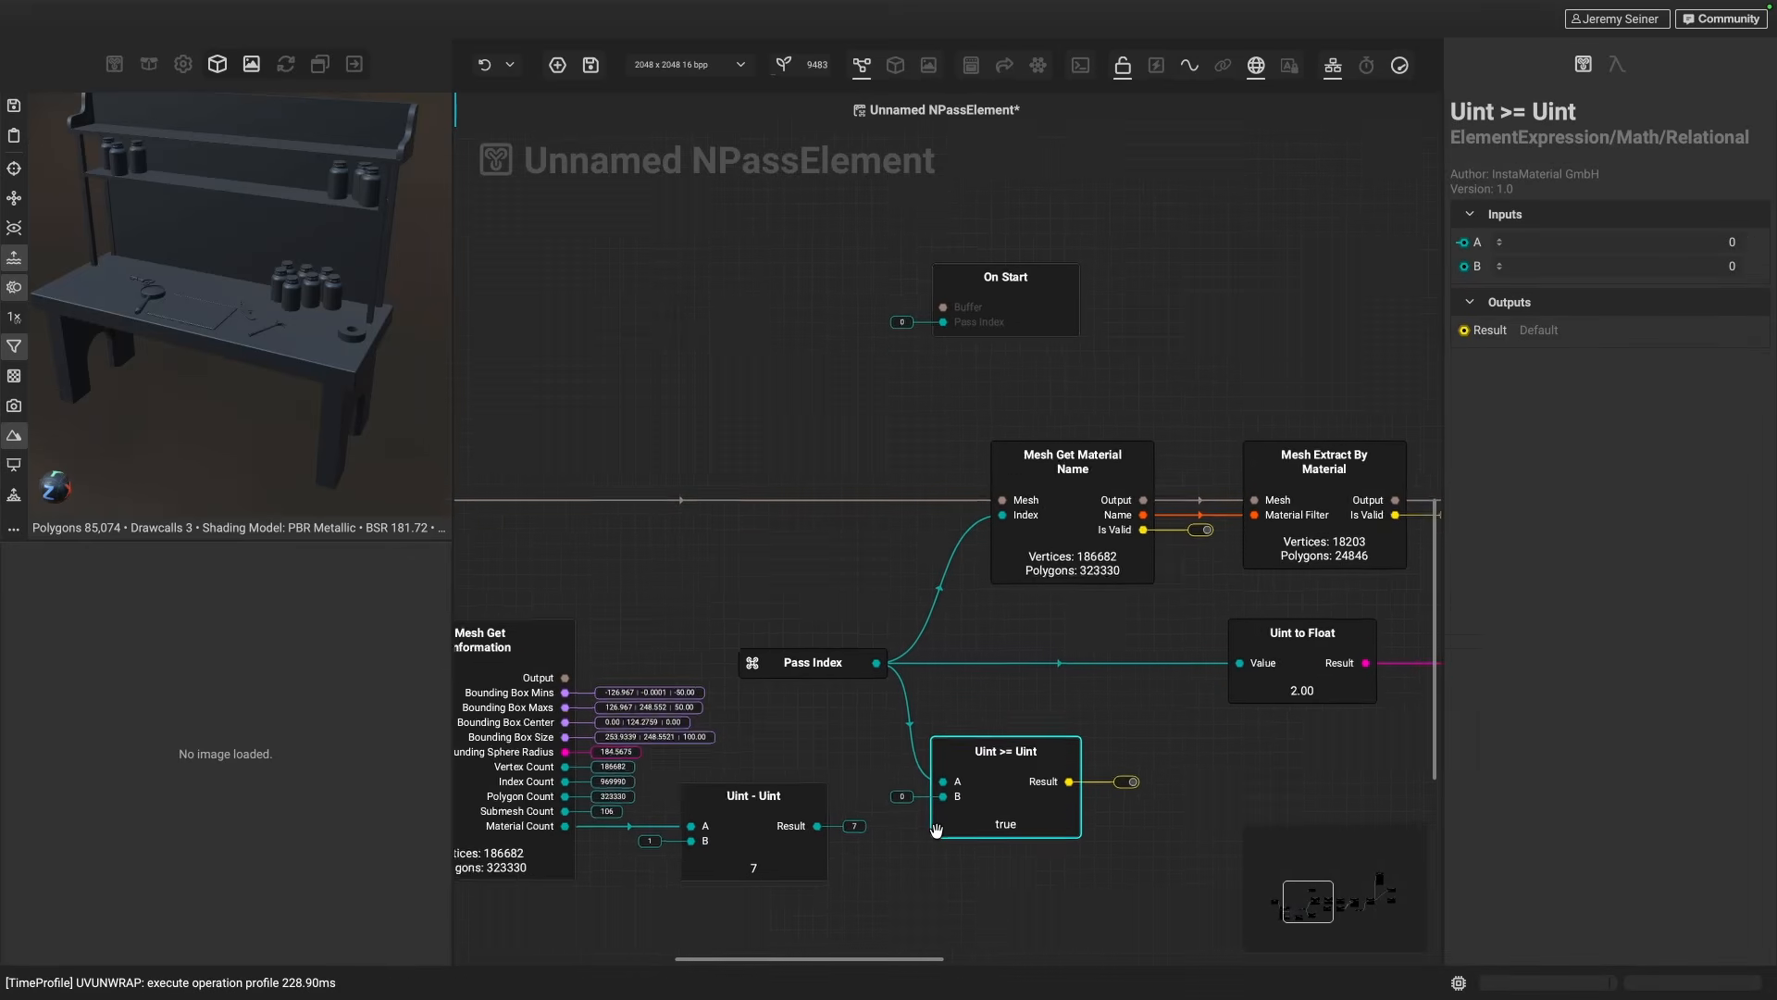
left_click(808, 825)
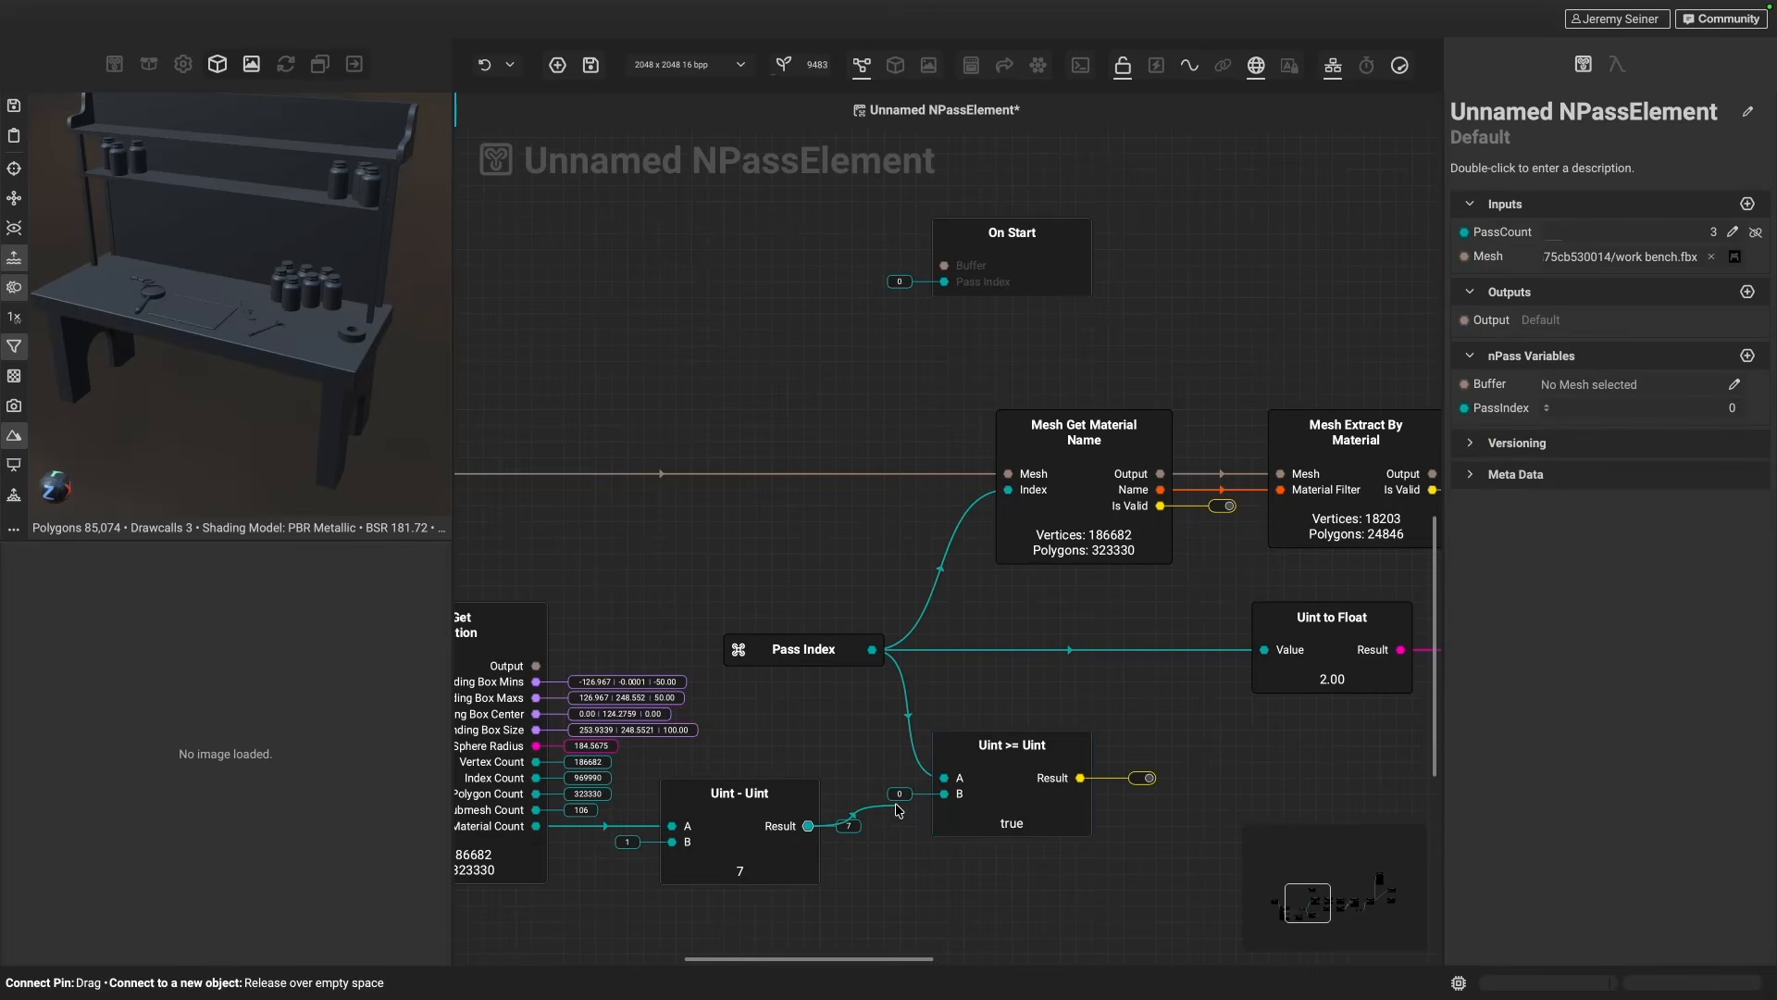
left_click_drag(896, 810, 944, 793)
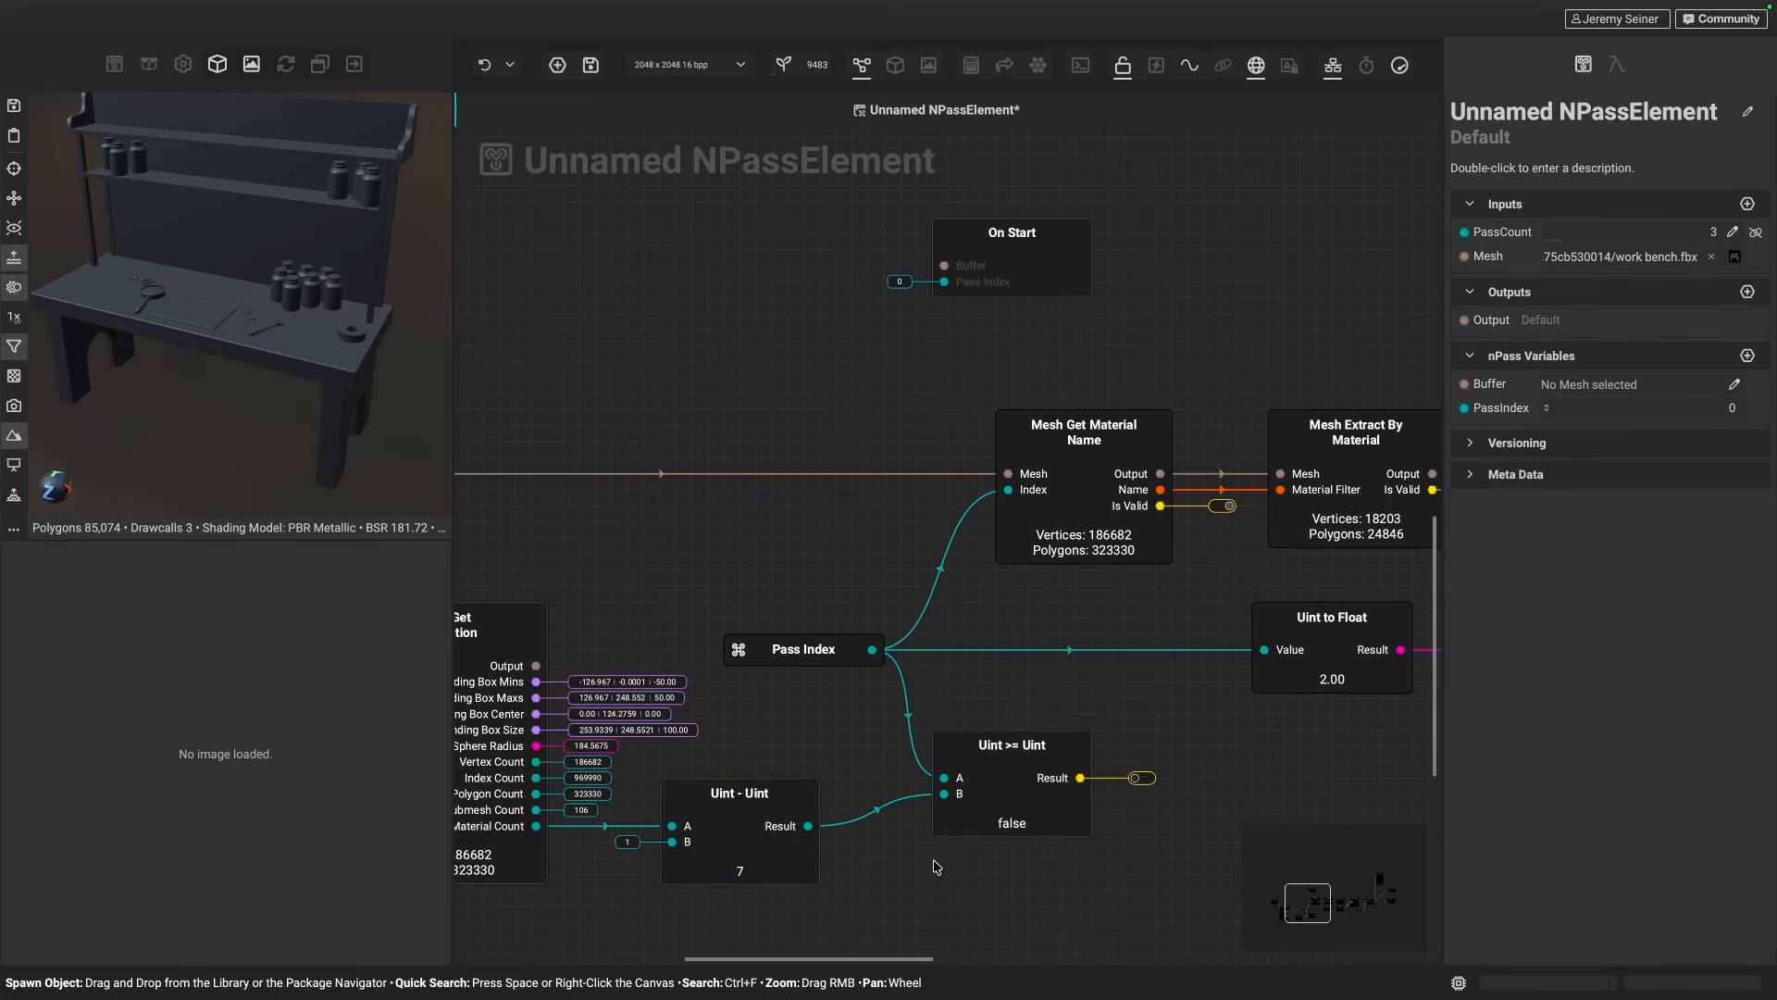
- Add a Conditional Select Uint node with its Condition driven by the Uint >= Uint result
scroll(983, 837, "right", 3)
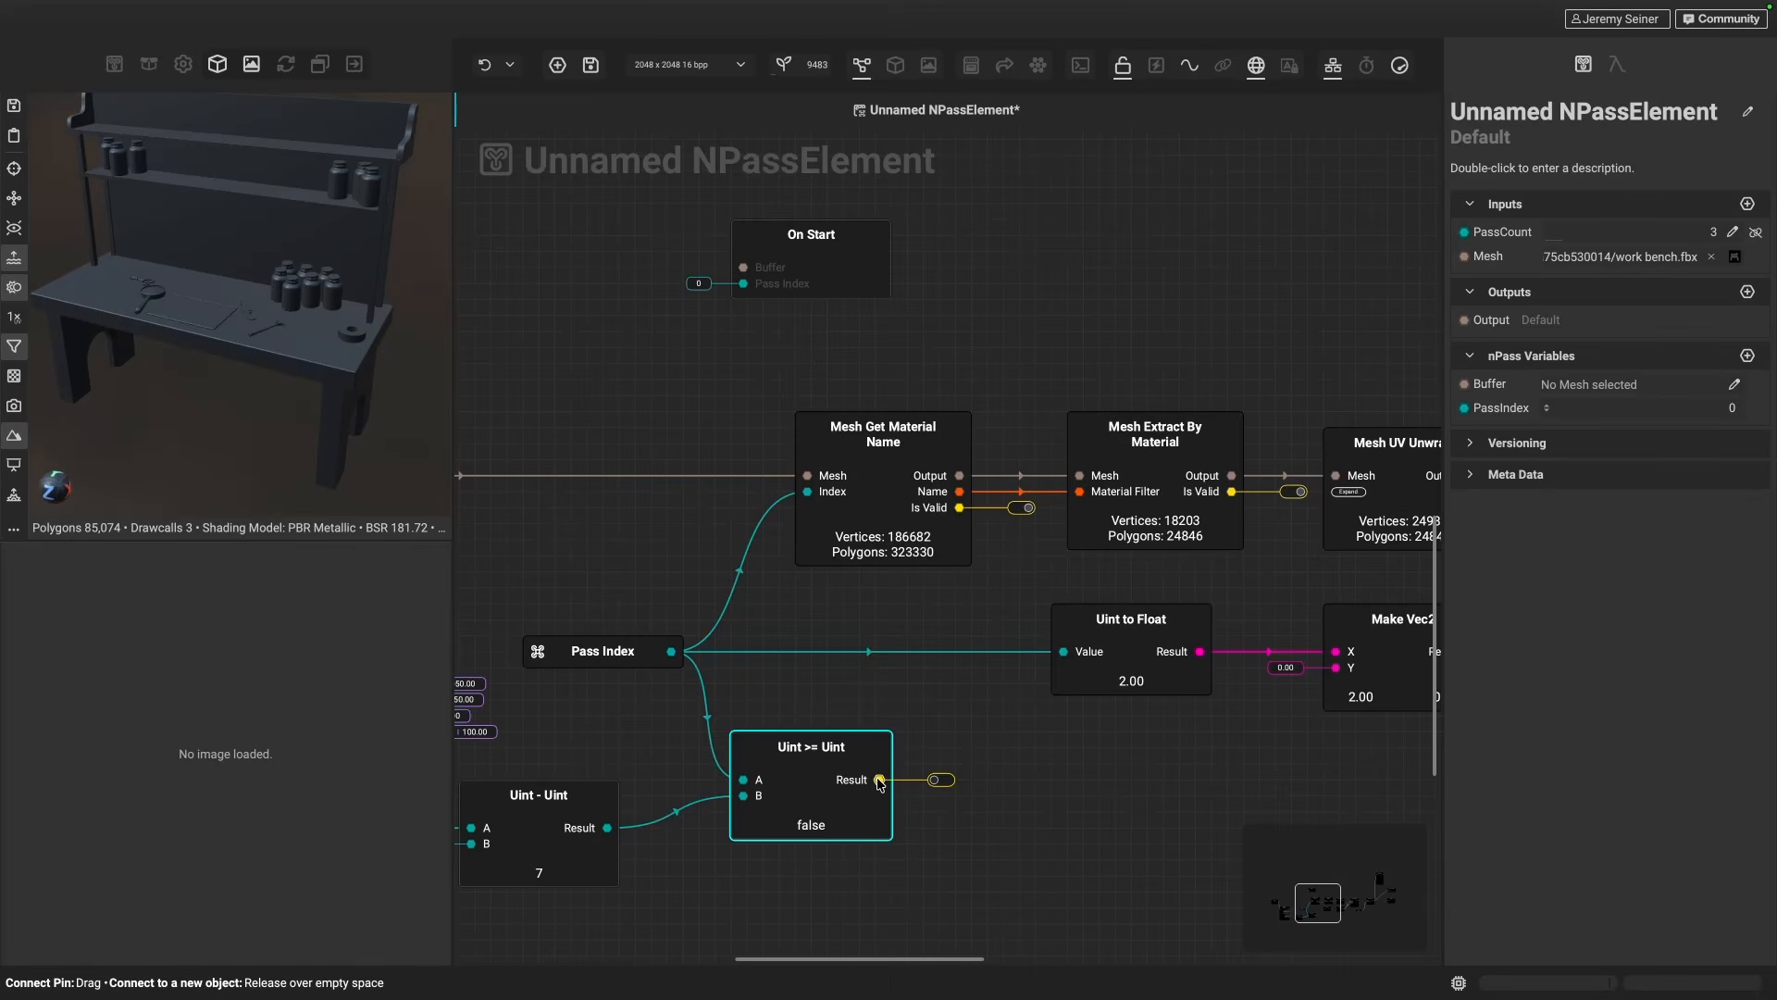
left_click_drag(1007, 784, 1015, 782)
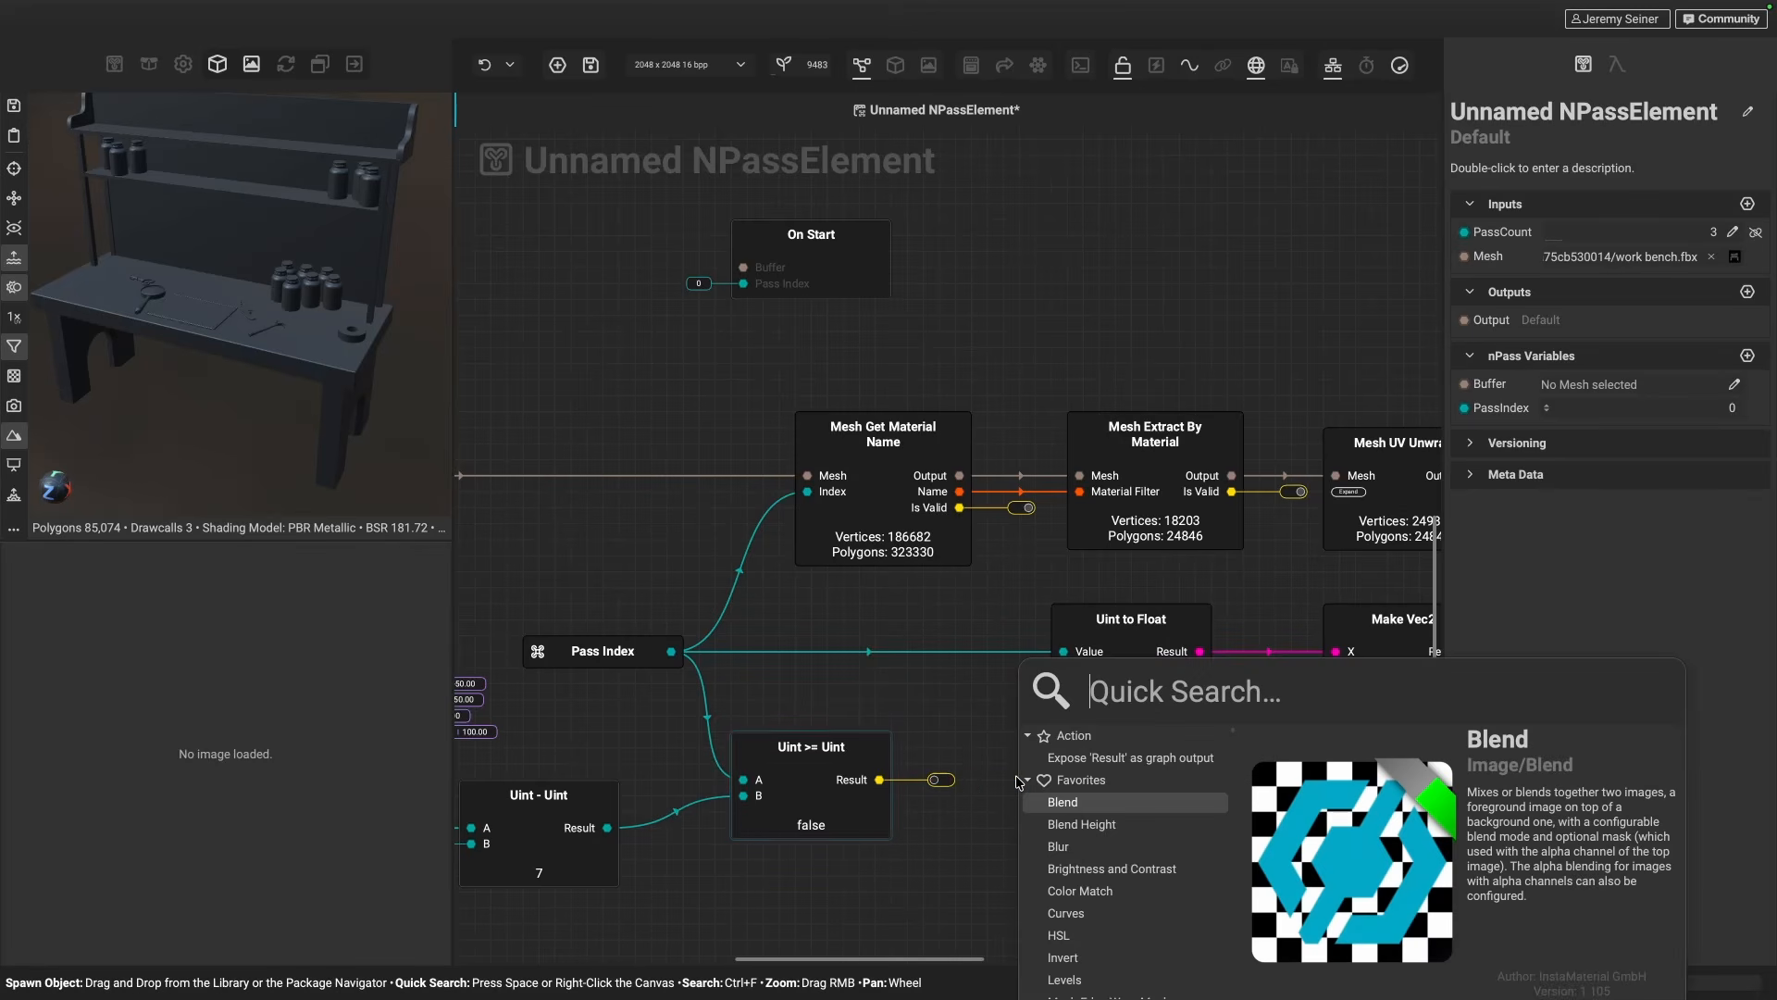
type("conditiona")
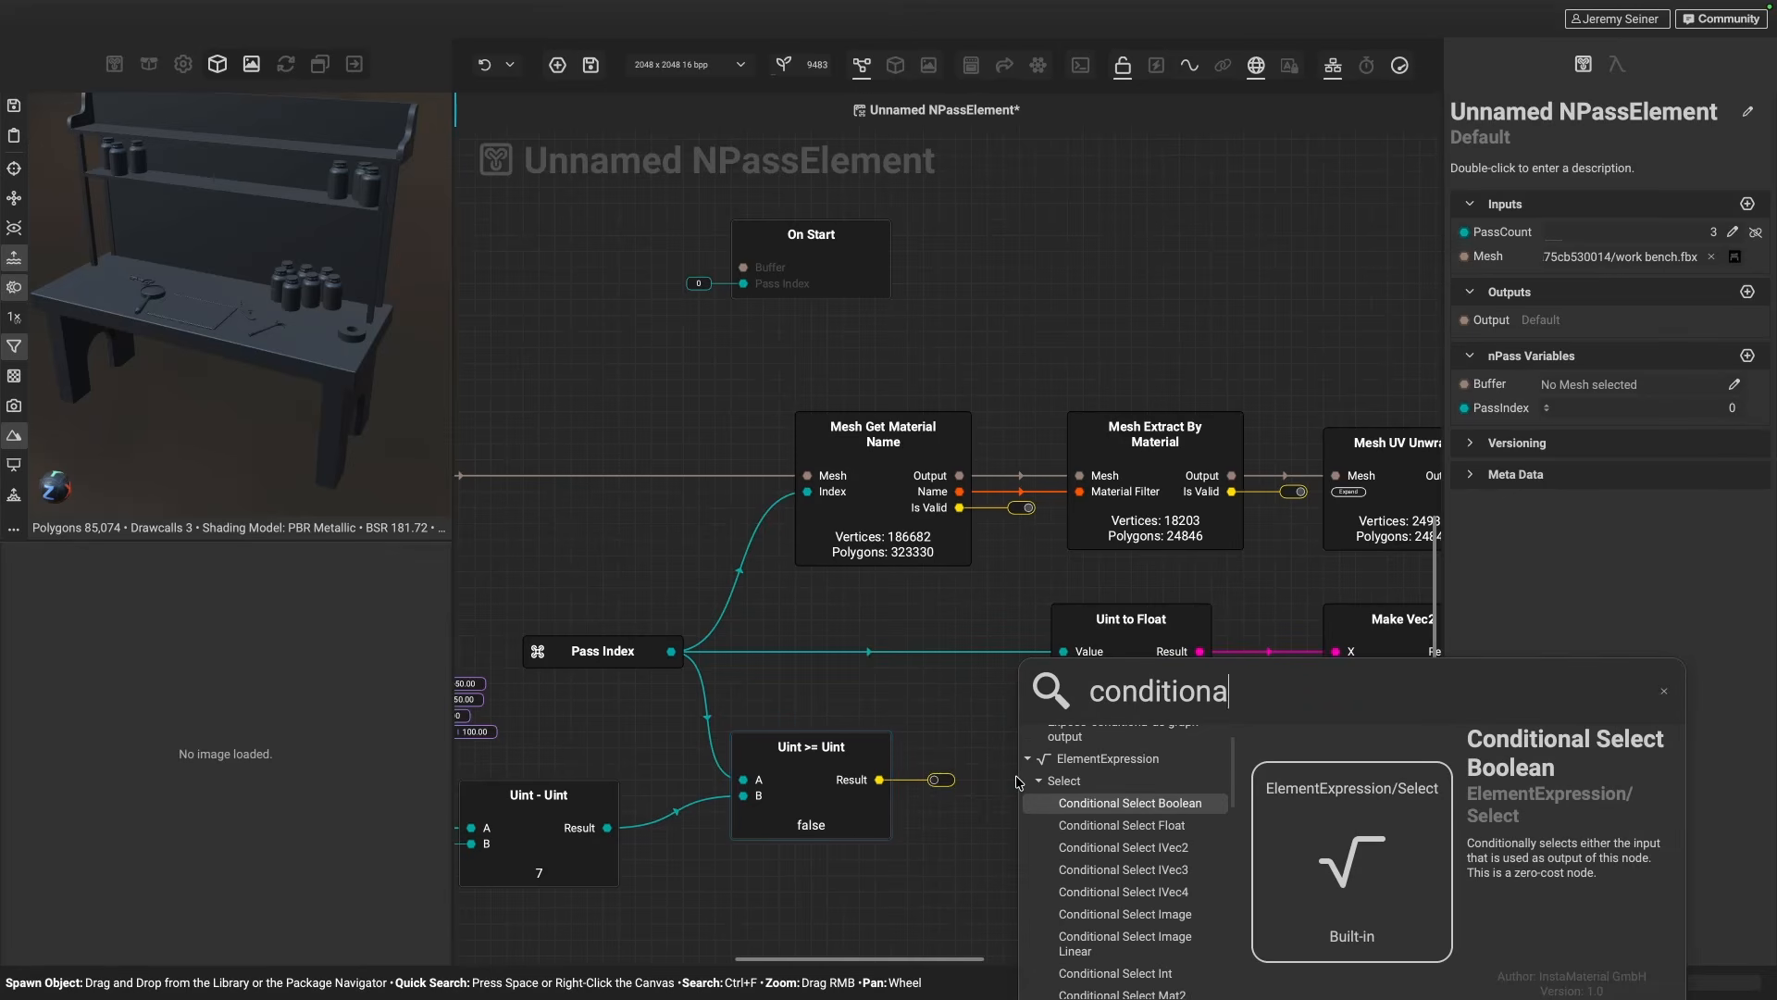
type("l select ui")
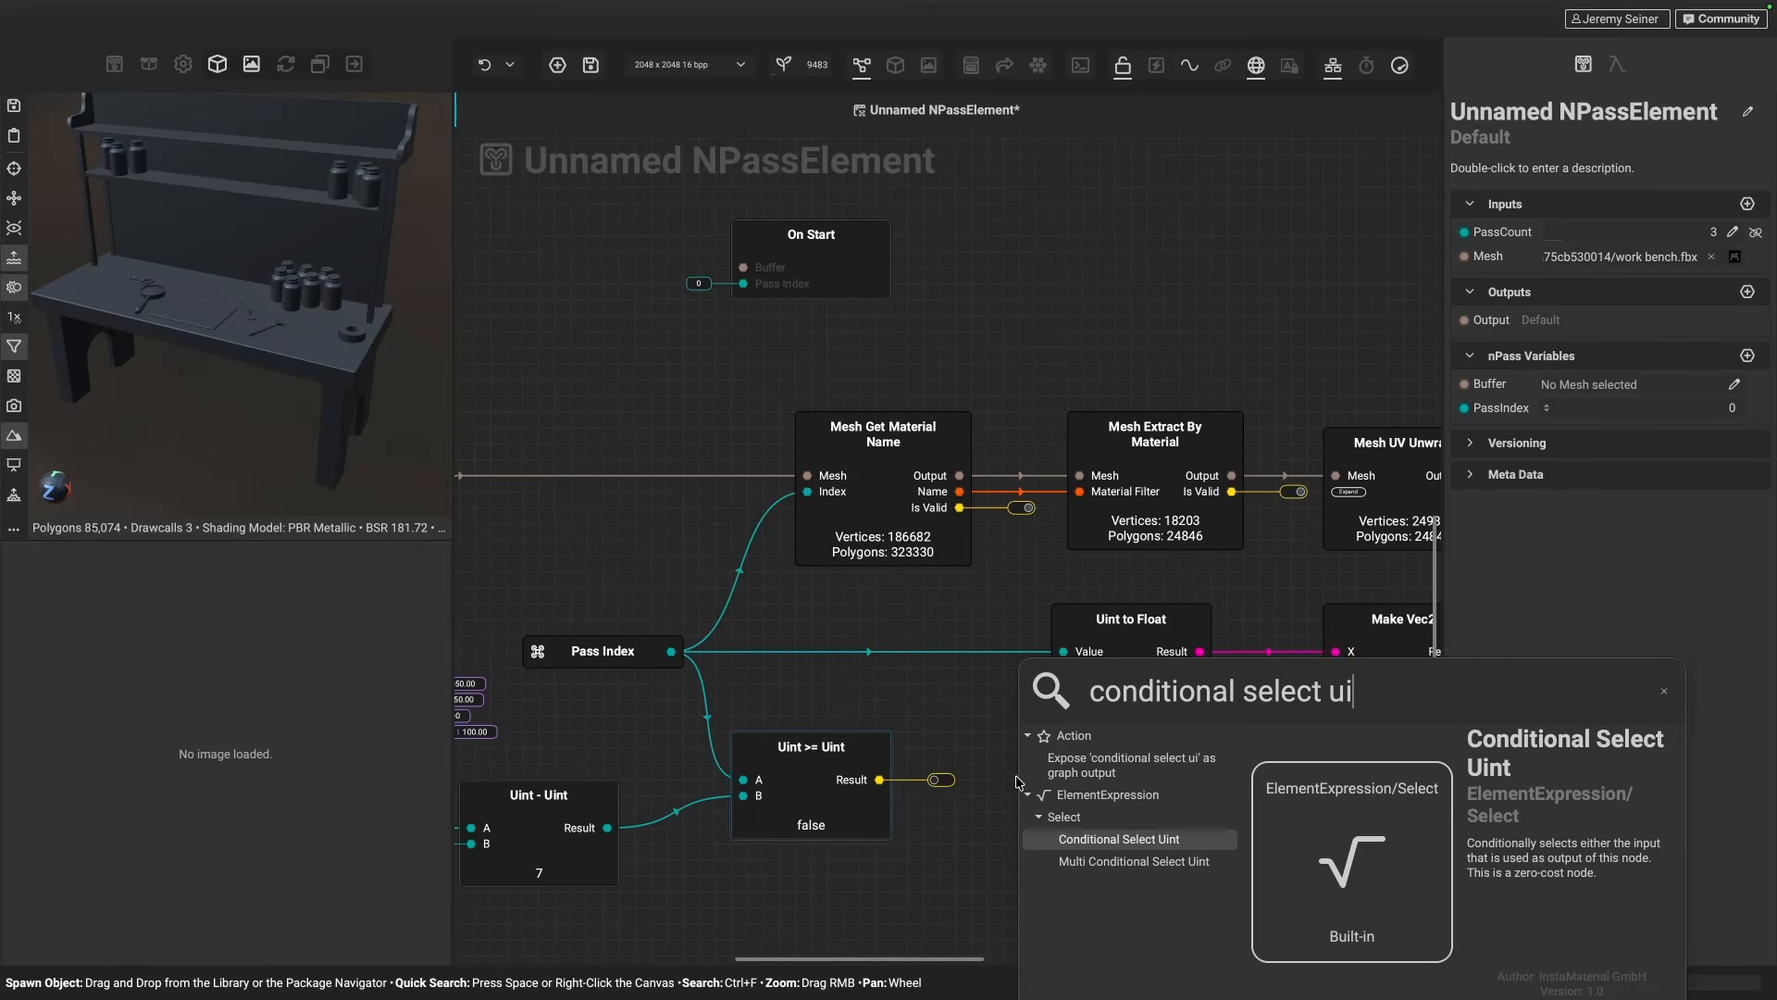
key("Return")
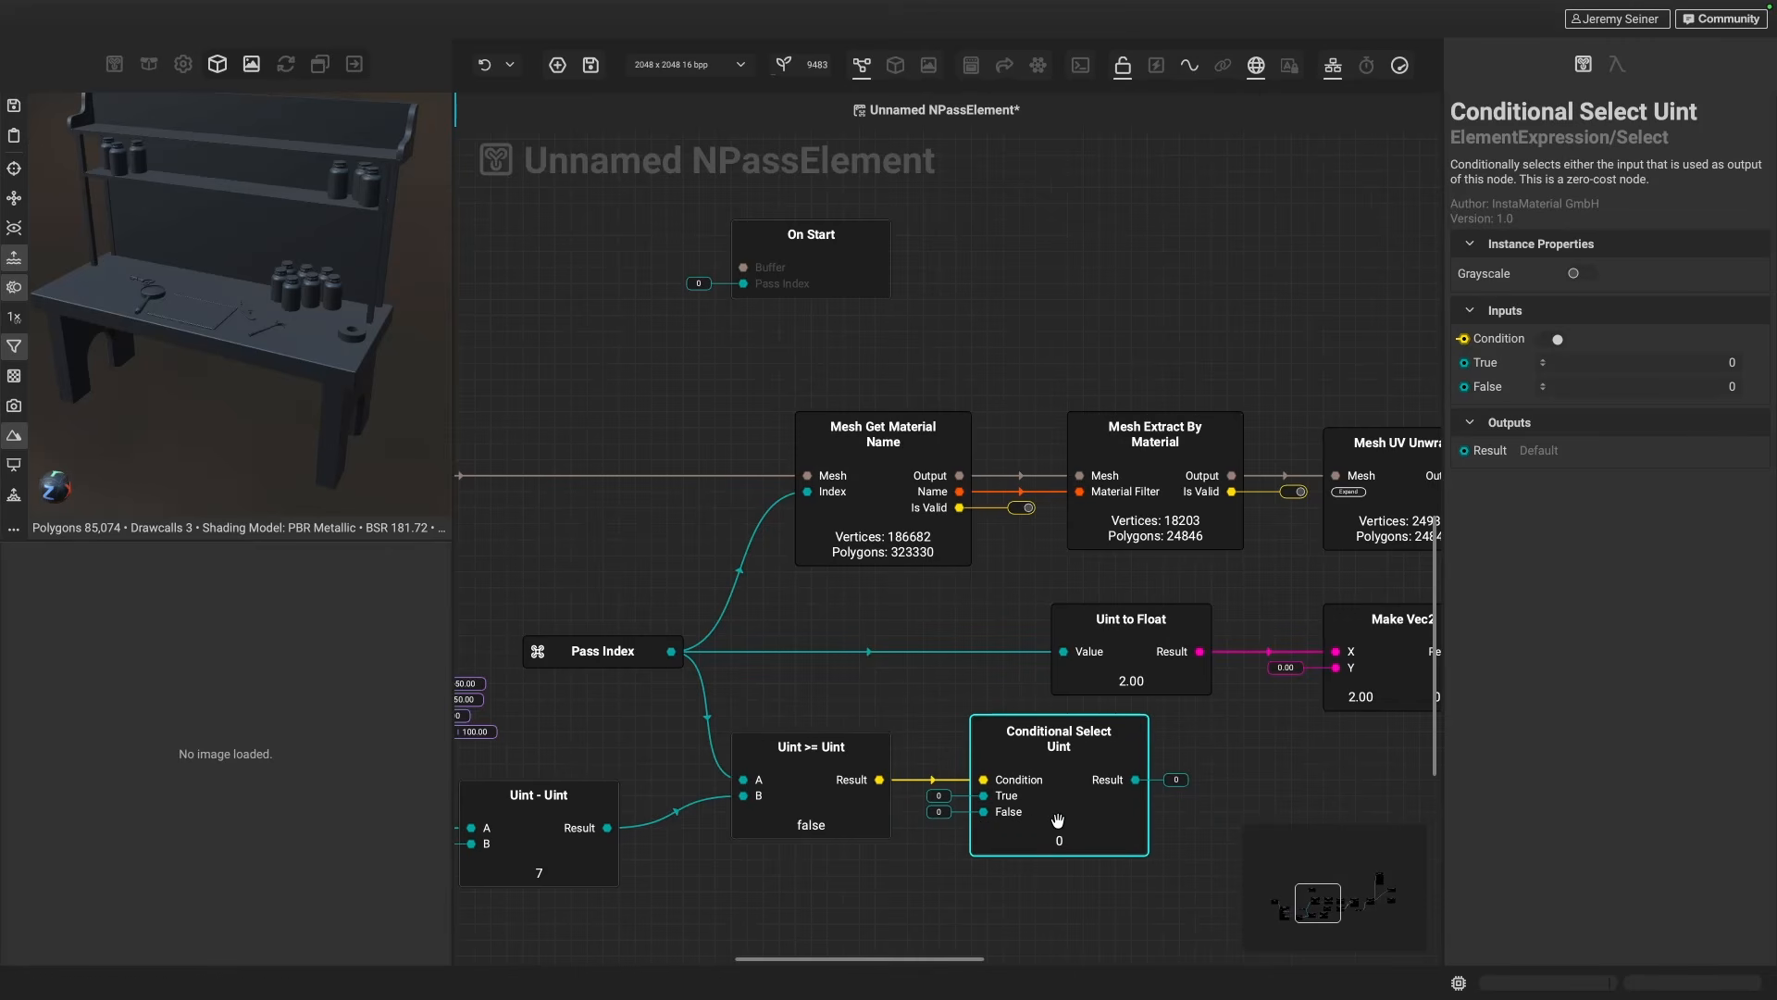
- Set the graph's PassCount to 8
scroll(1058, 821, "down", 5)
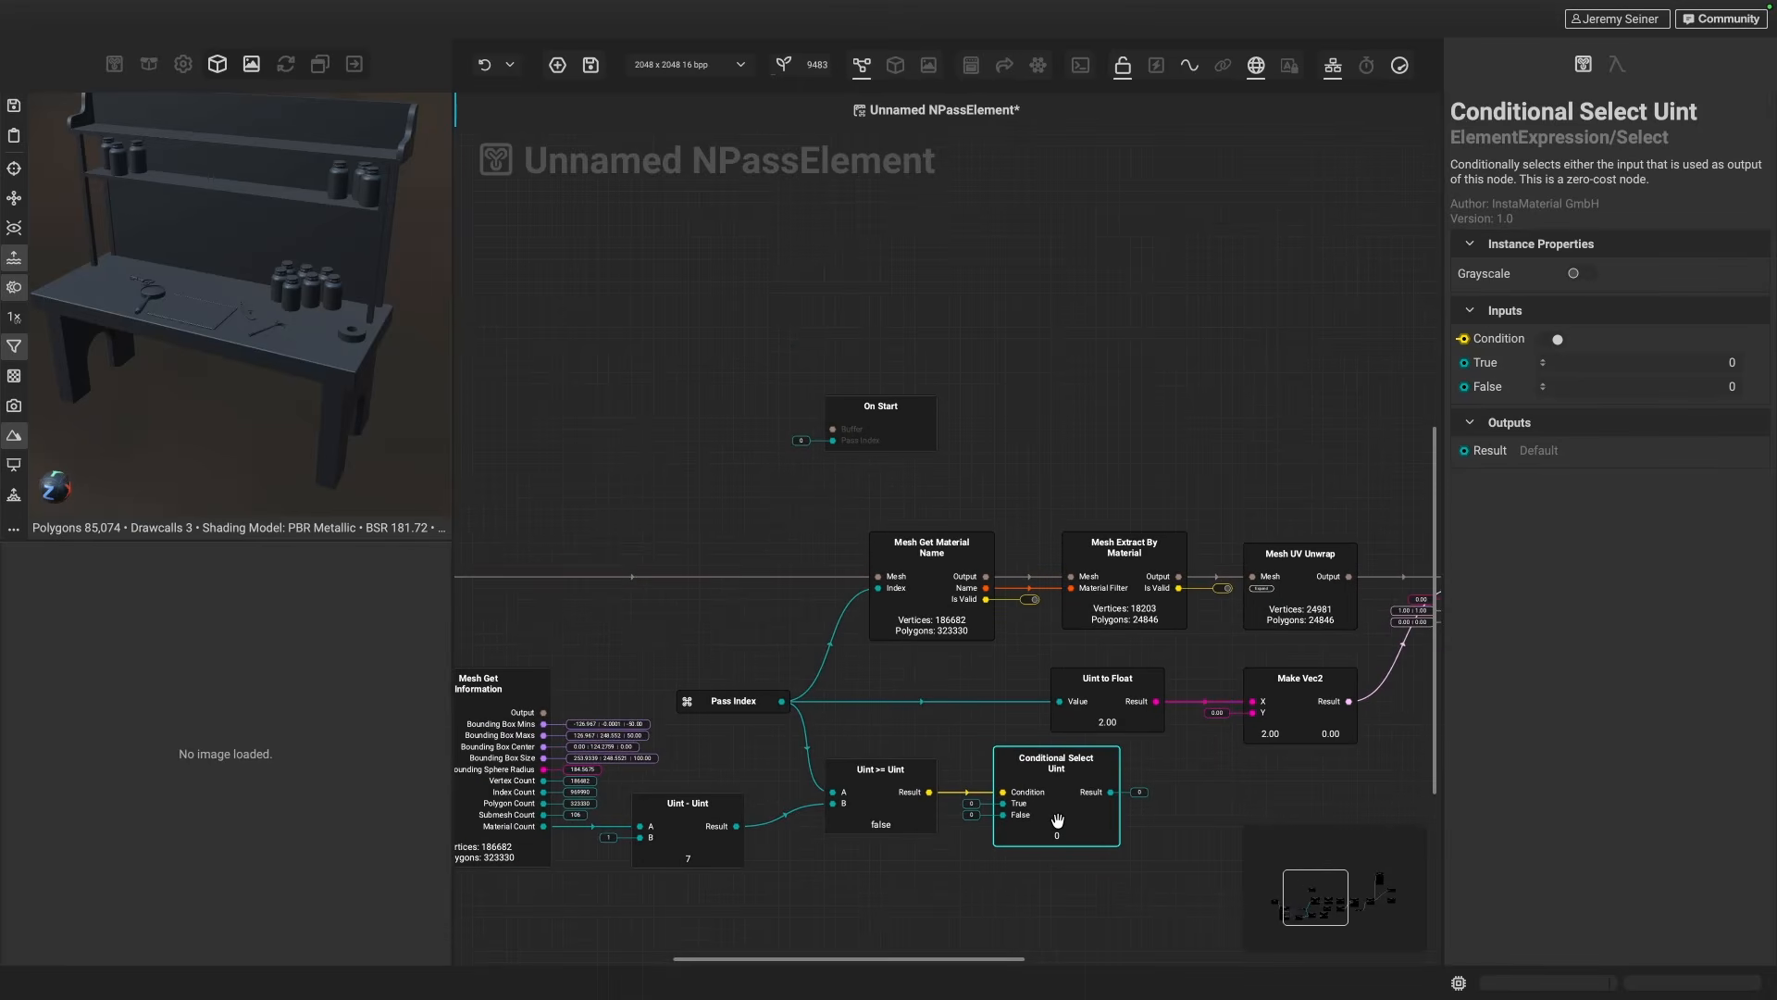
left_click(1278, 435)
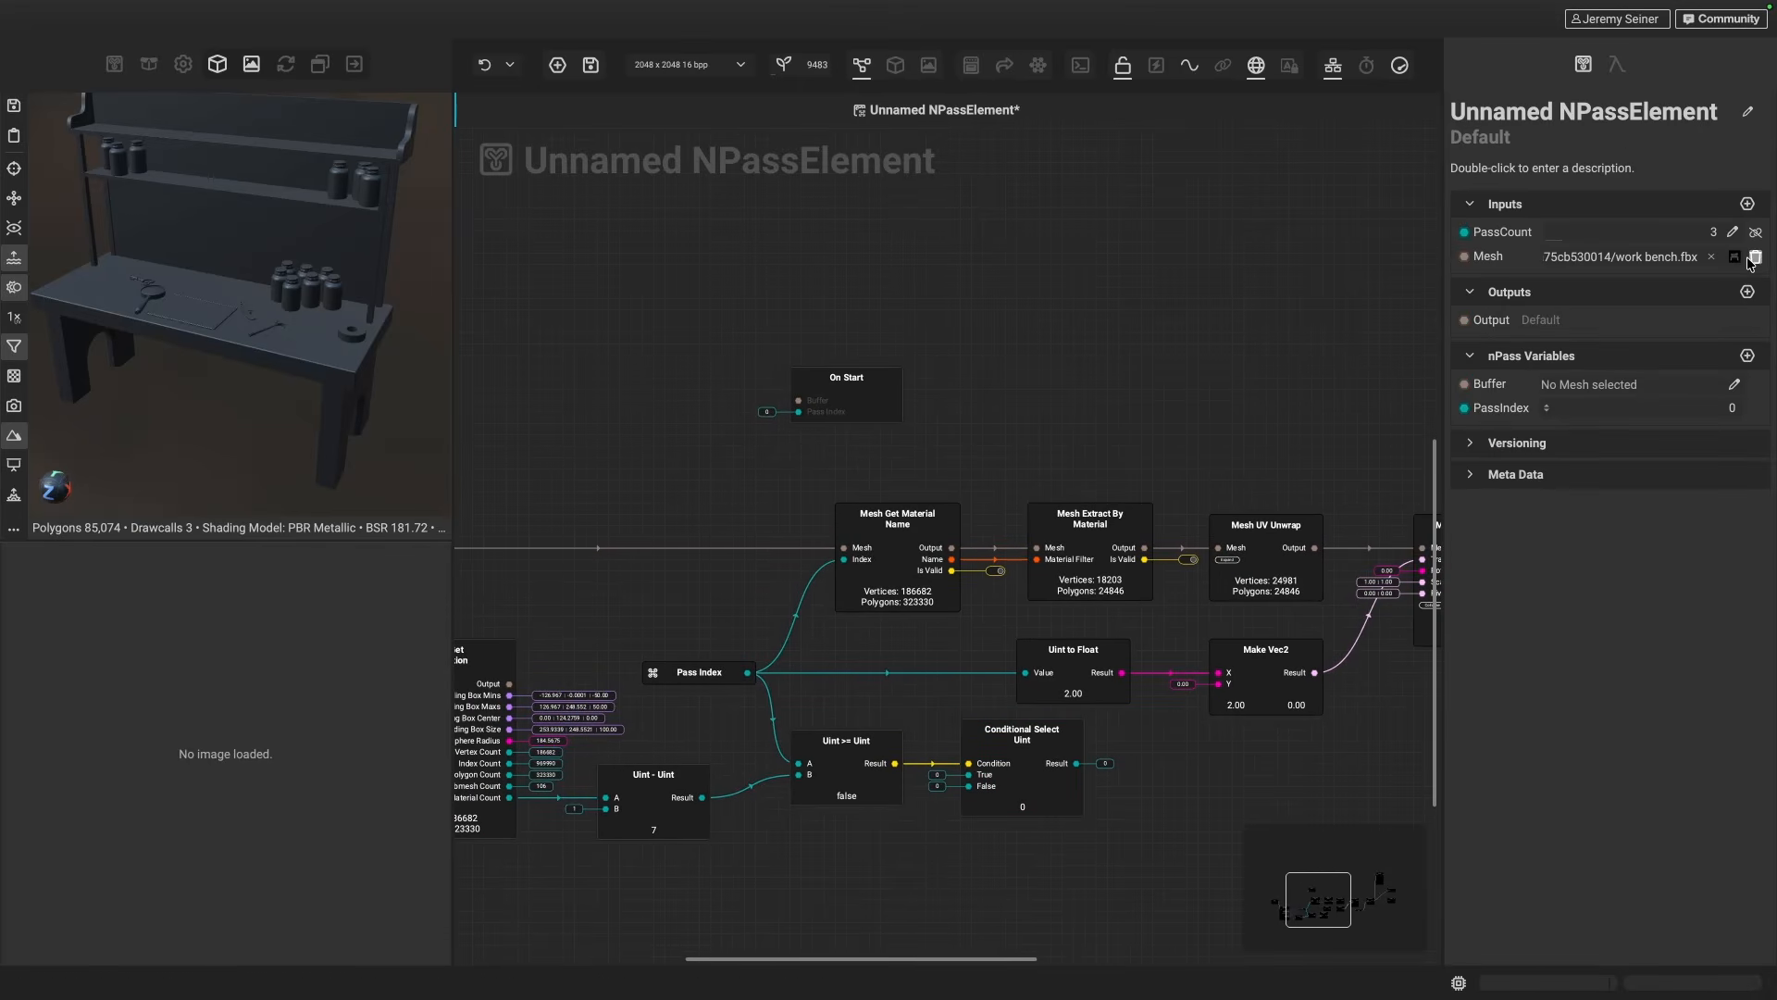
left_click(1734, 233)
left_click(1734, 233)
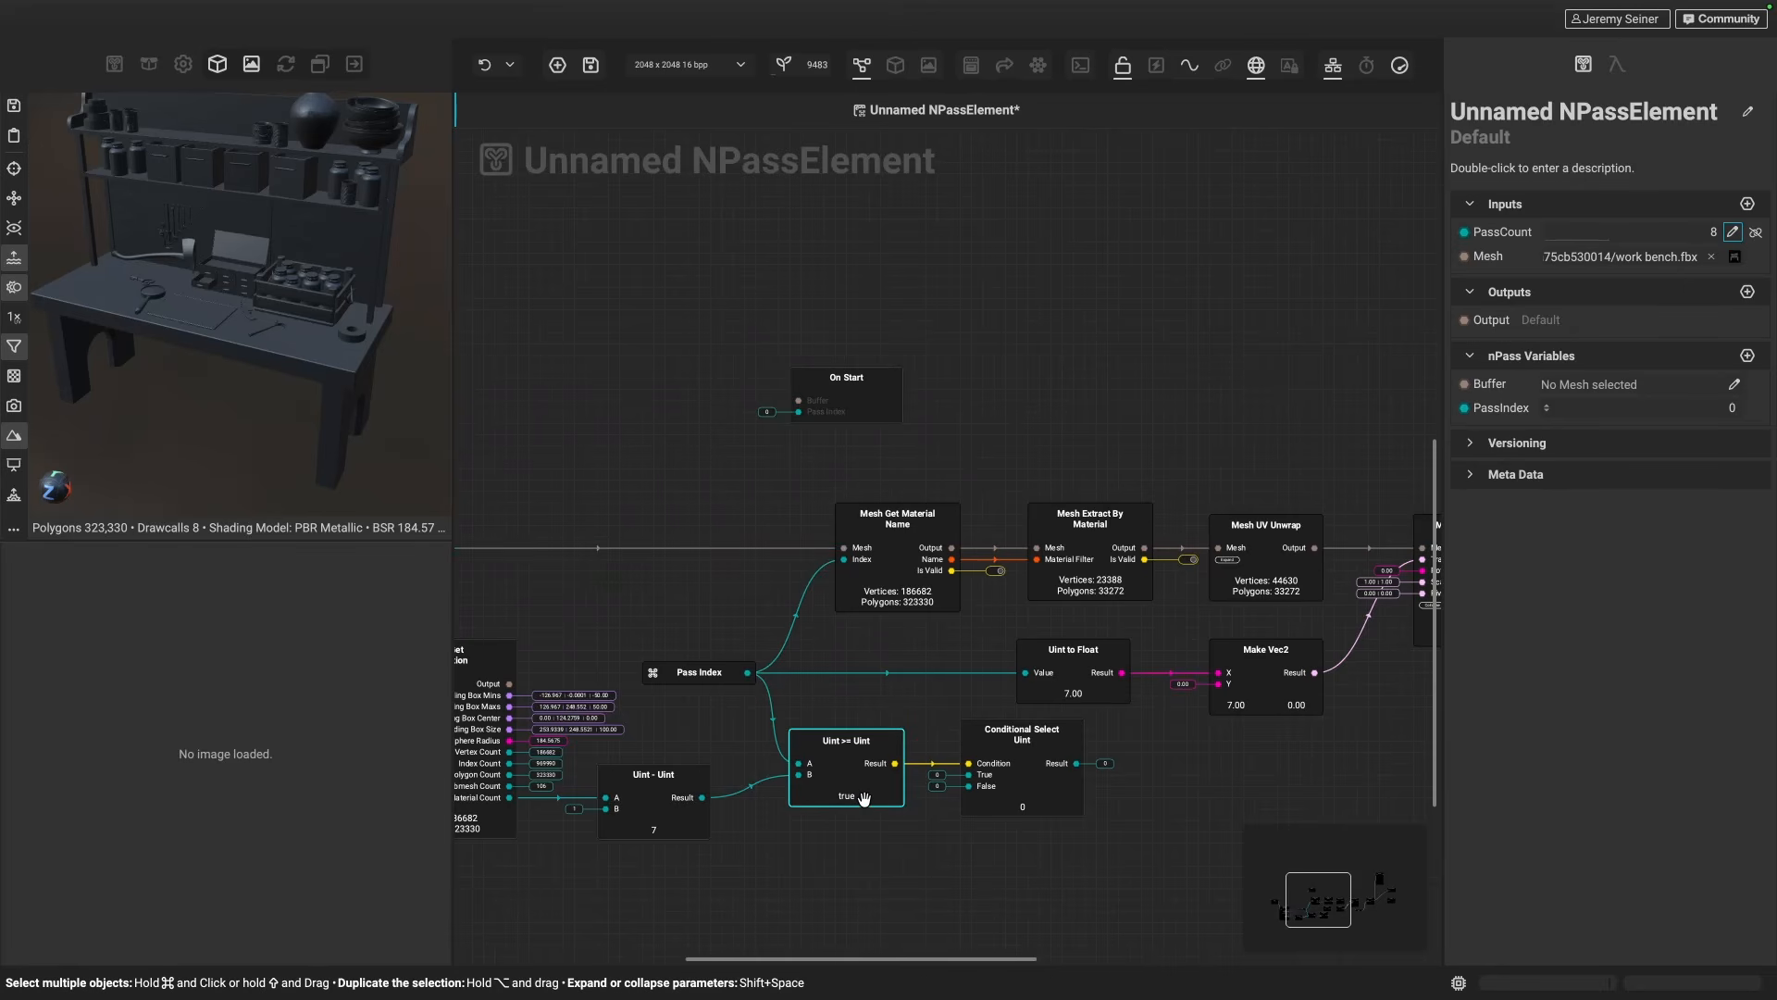
- Examine the Uint comparison nodes, the PassIndex variable, the PassCount input and the On Iteration Finished node's Pass Index input
scroll(813, 811, "left", 2)
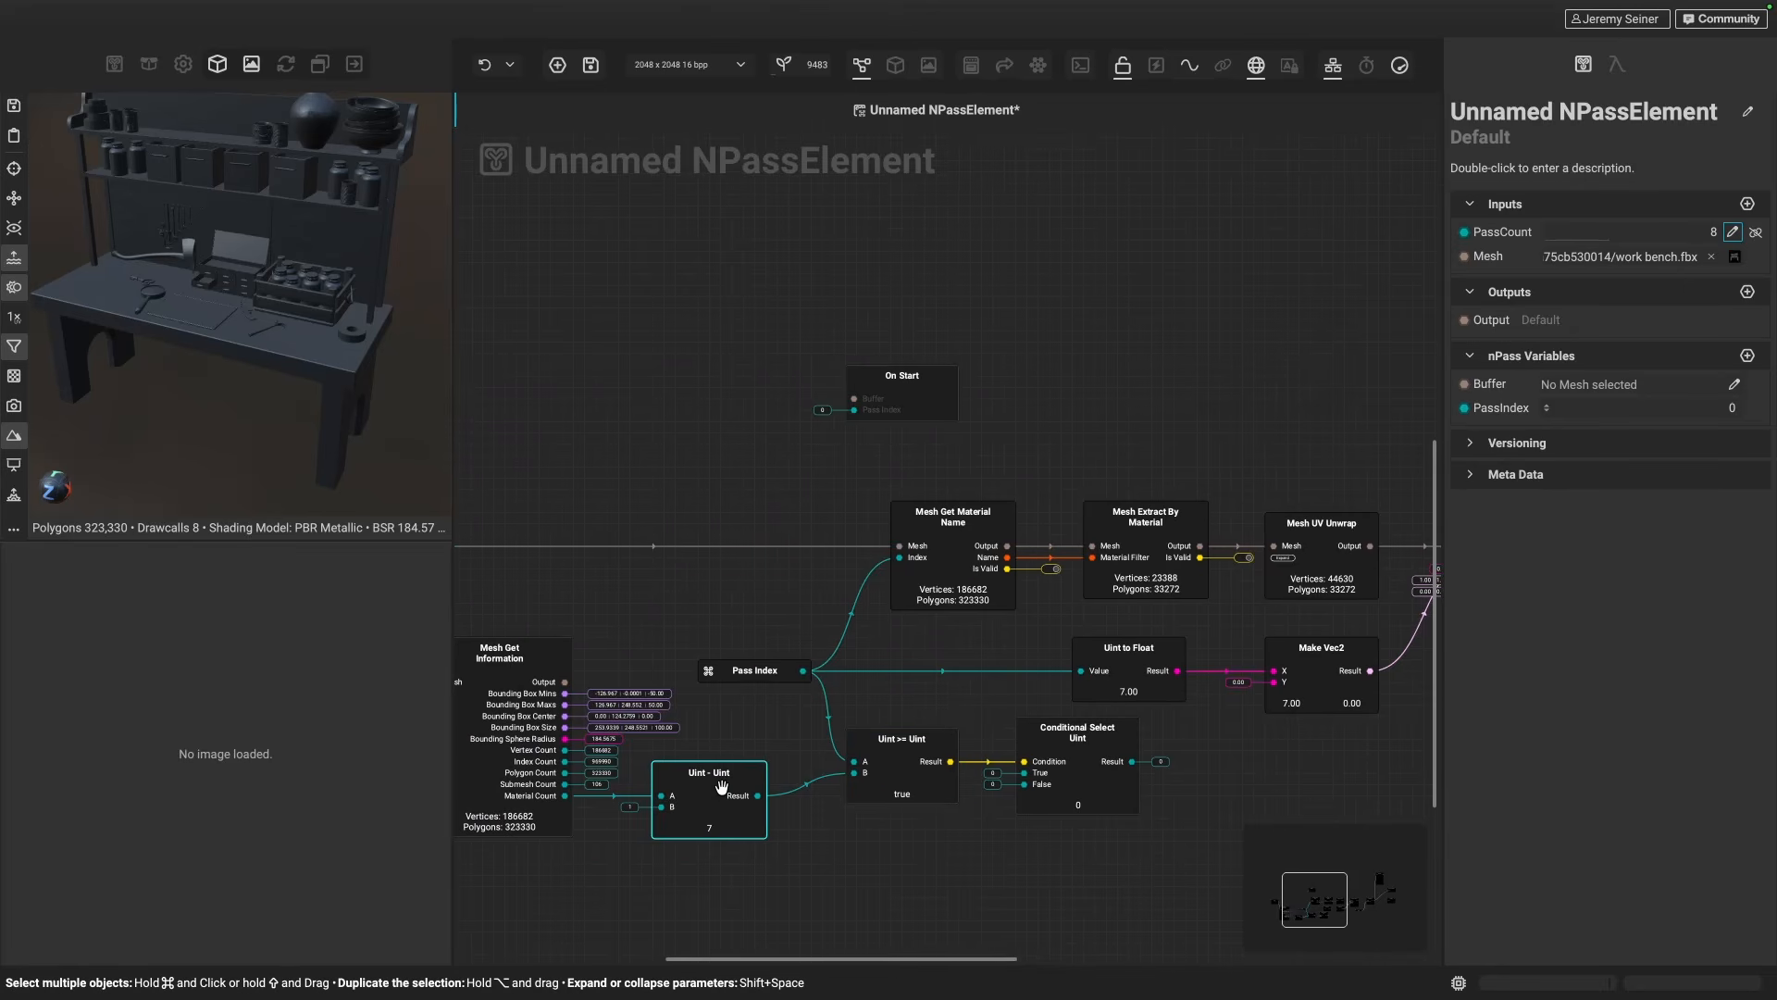
scroll(810, 813, "right", 5)
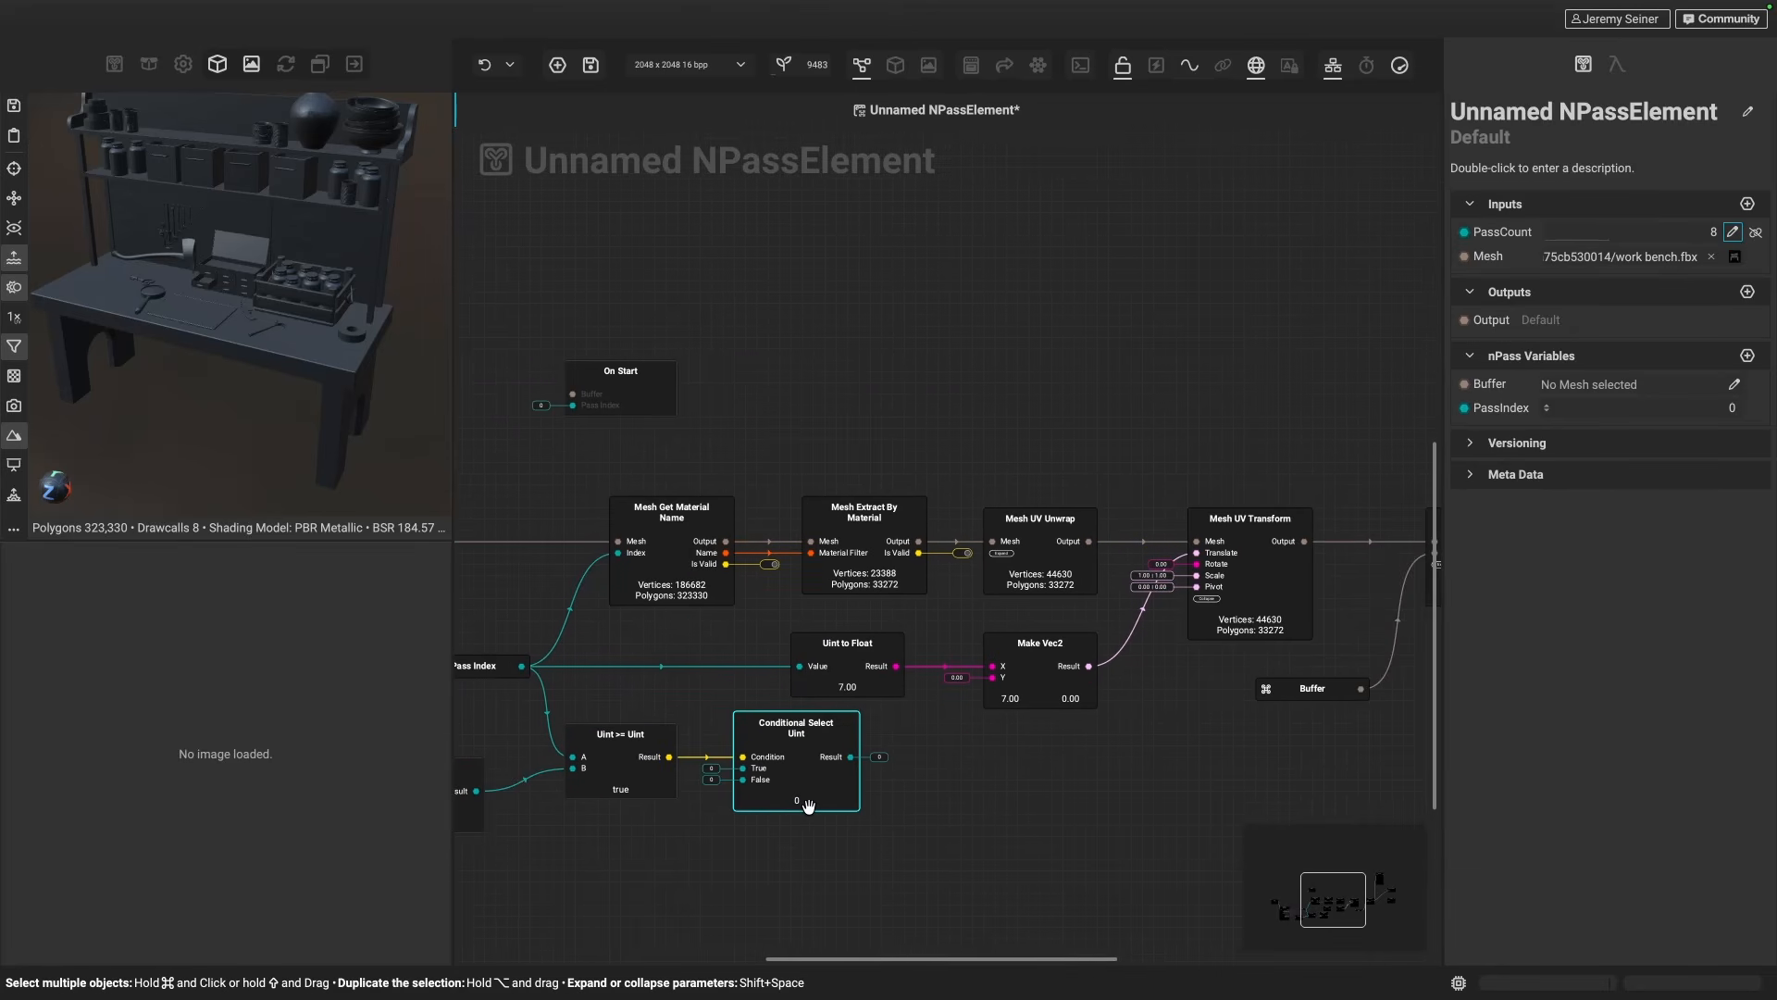
scroll(937, 827, "right", 3)
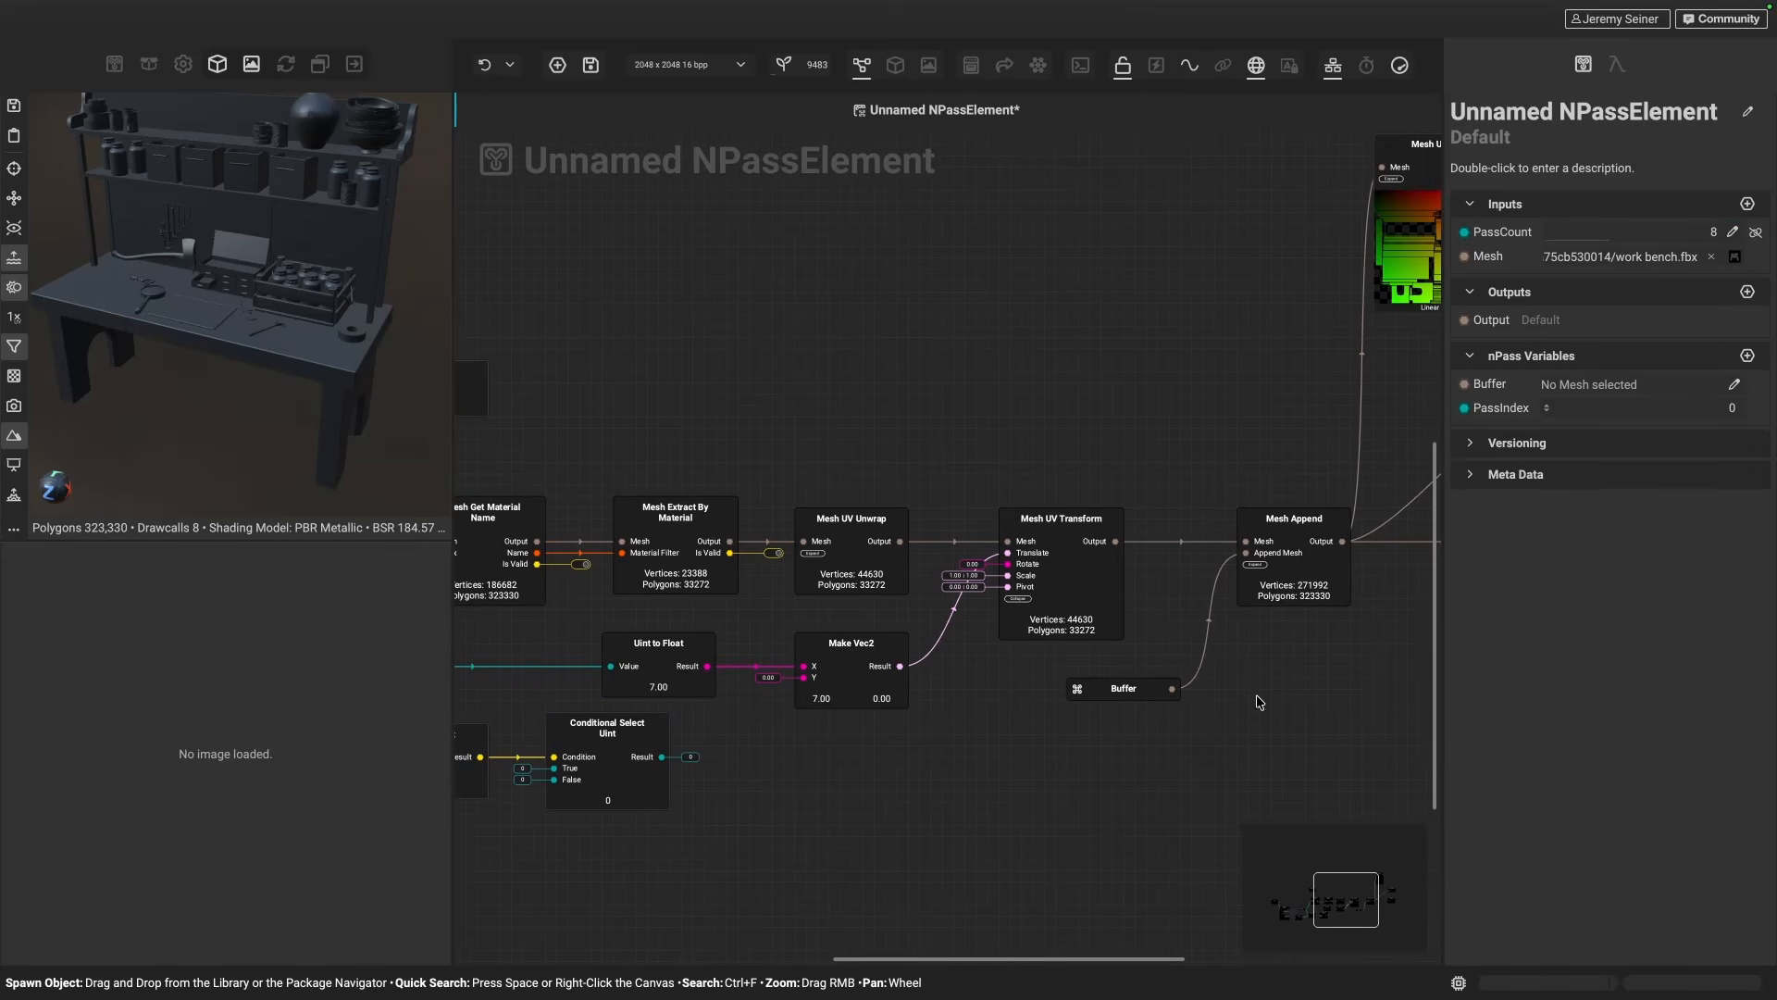
mouse_move(1494, 411)
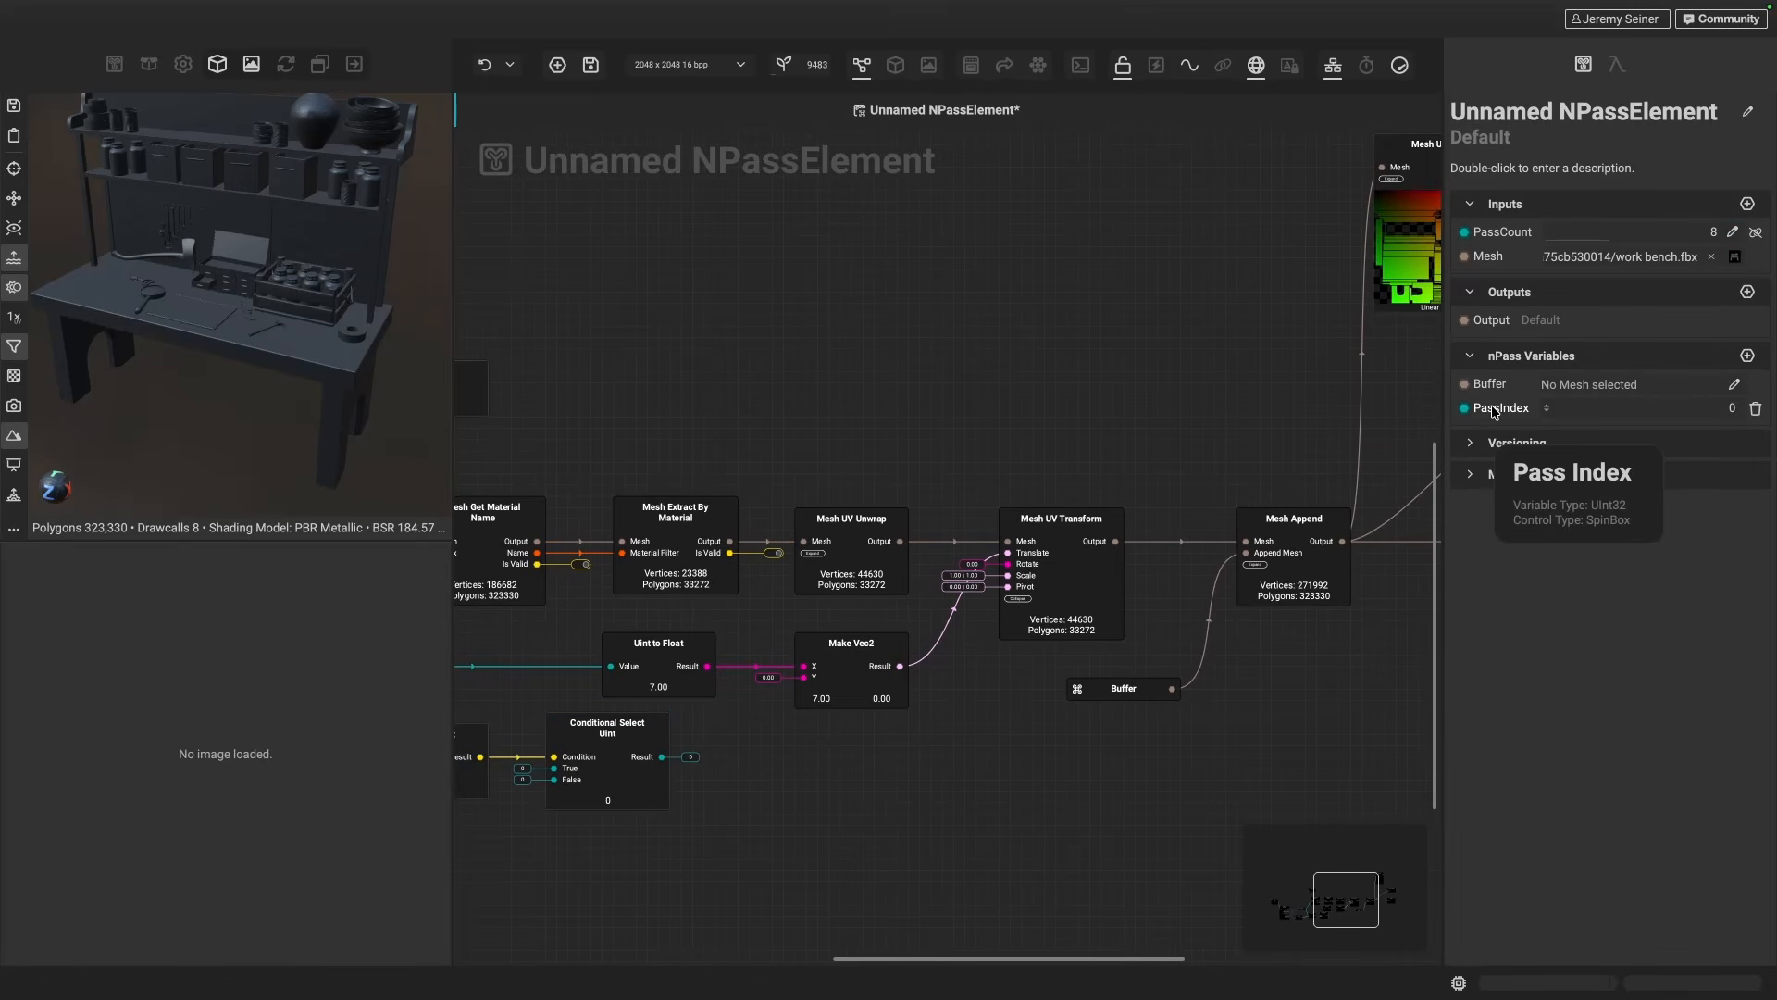
mouse_move(1503, 233)
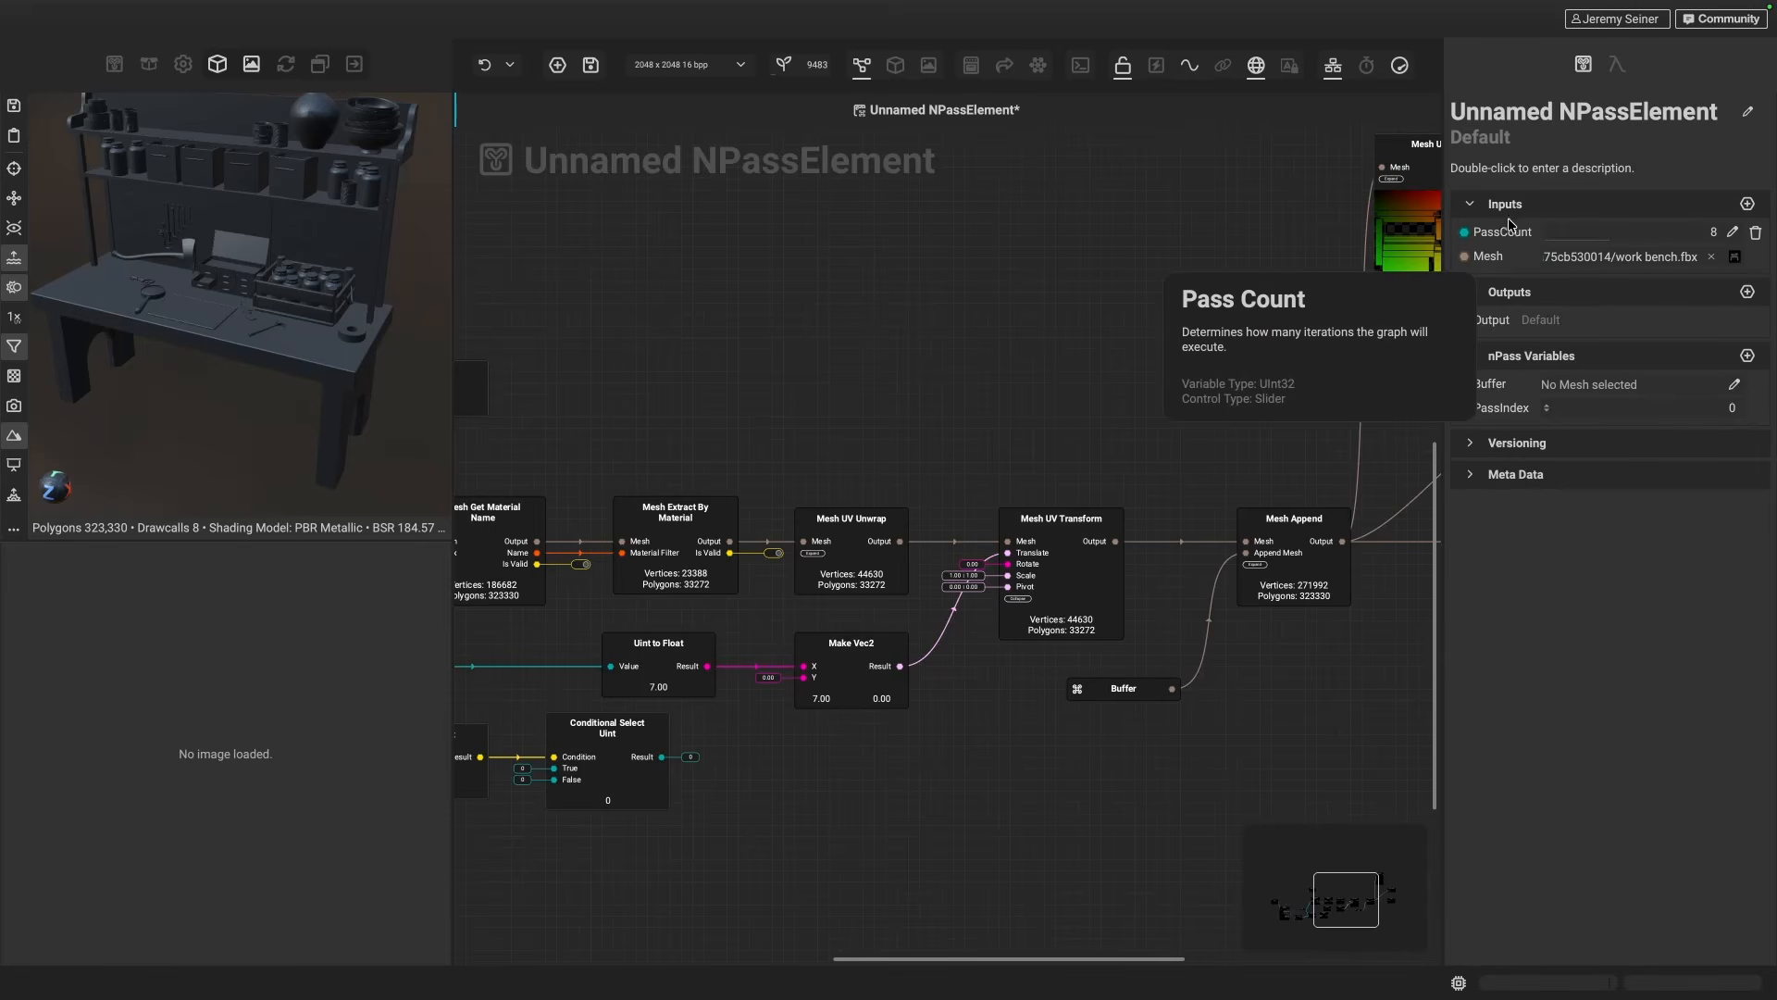
scroll(710, 836, "left", 4)
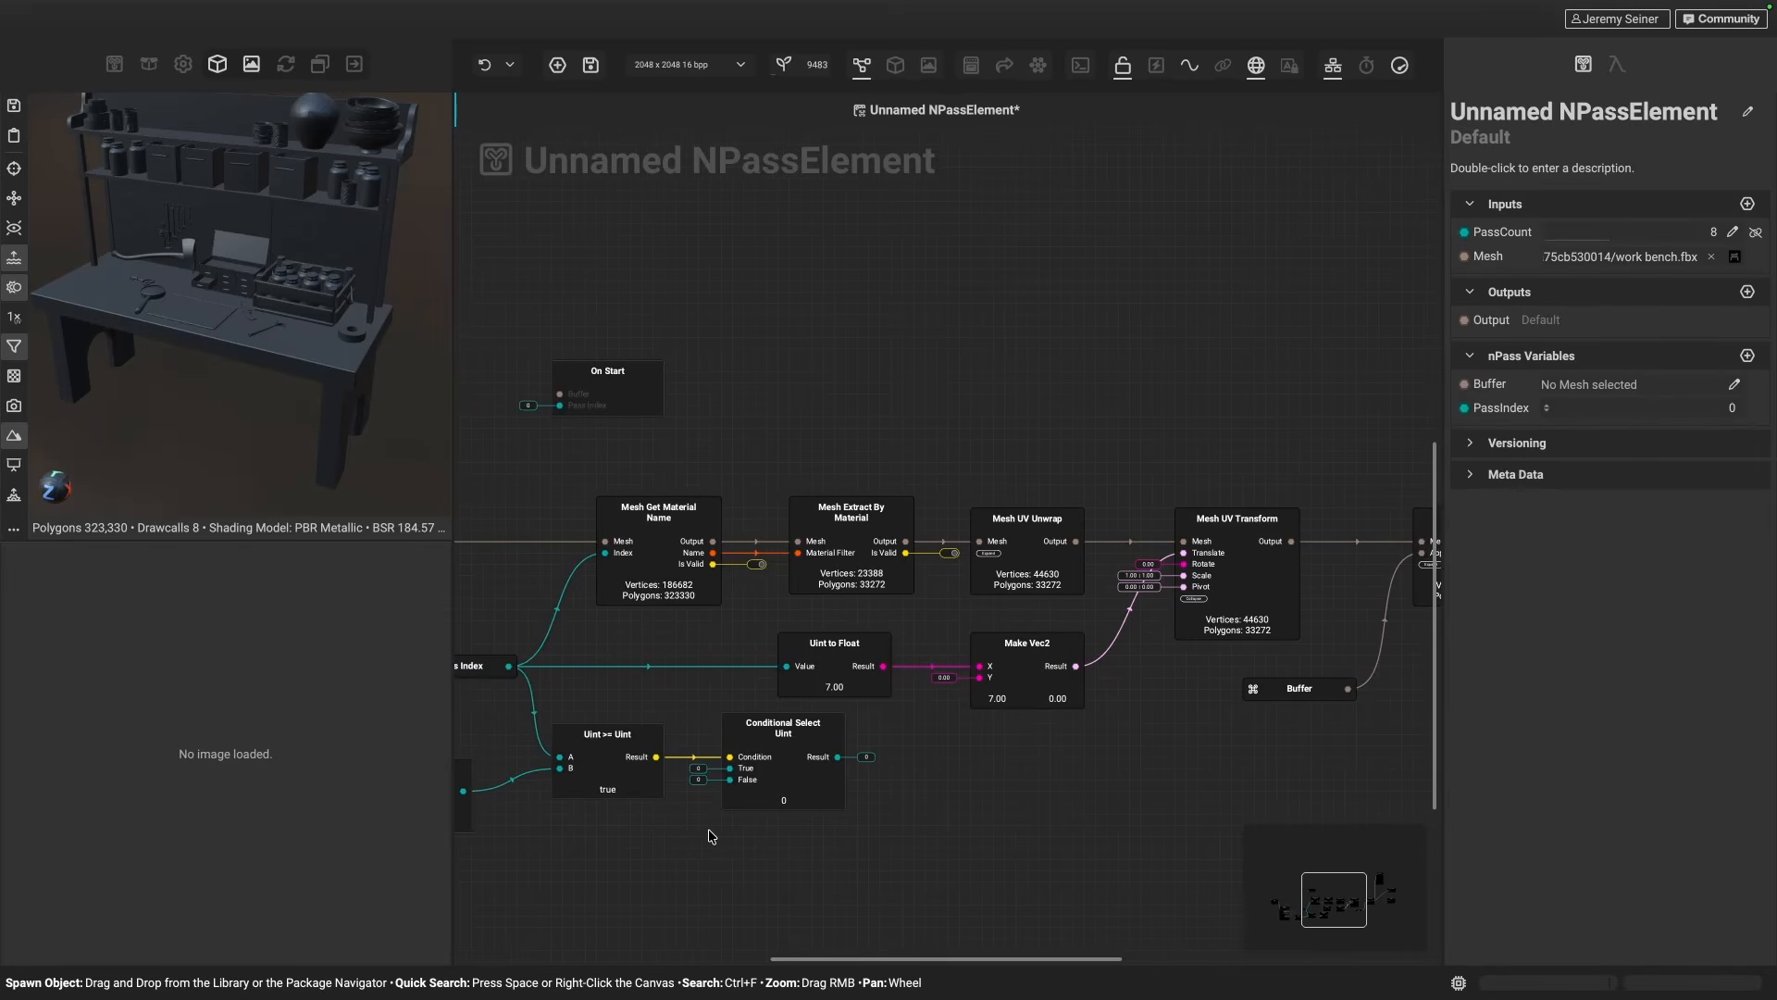
scroll(742, 867, "right", 8)
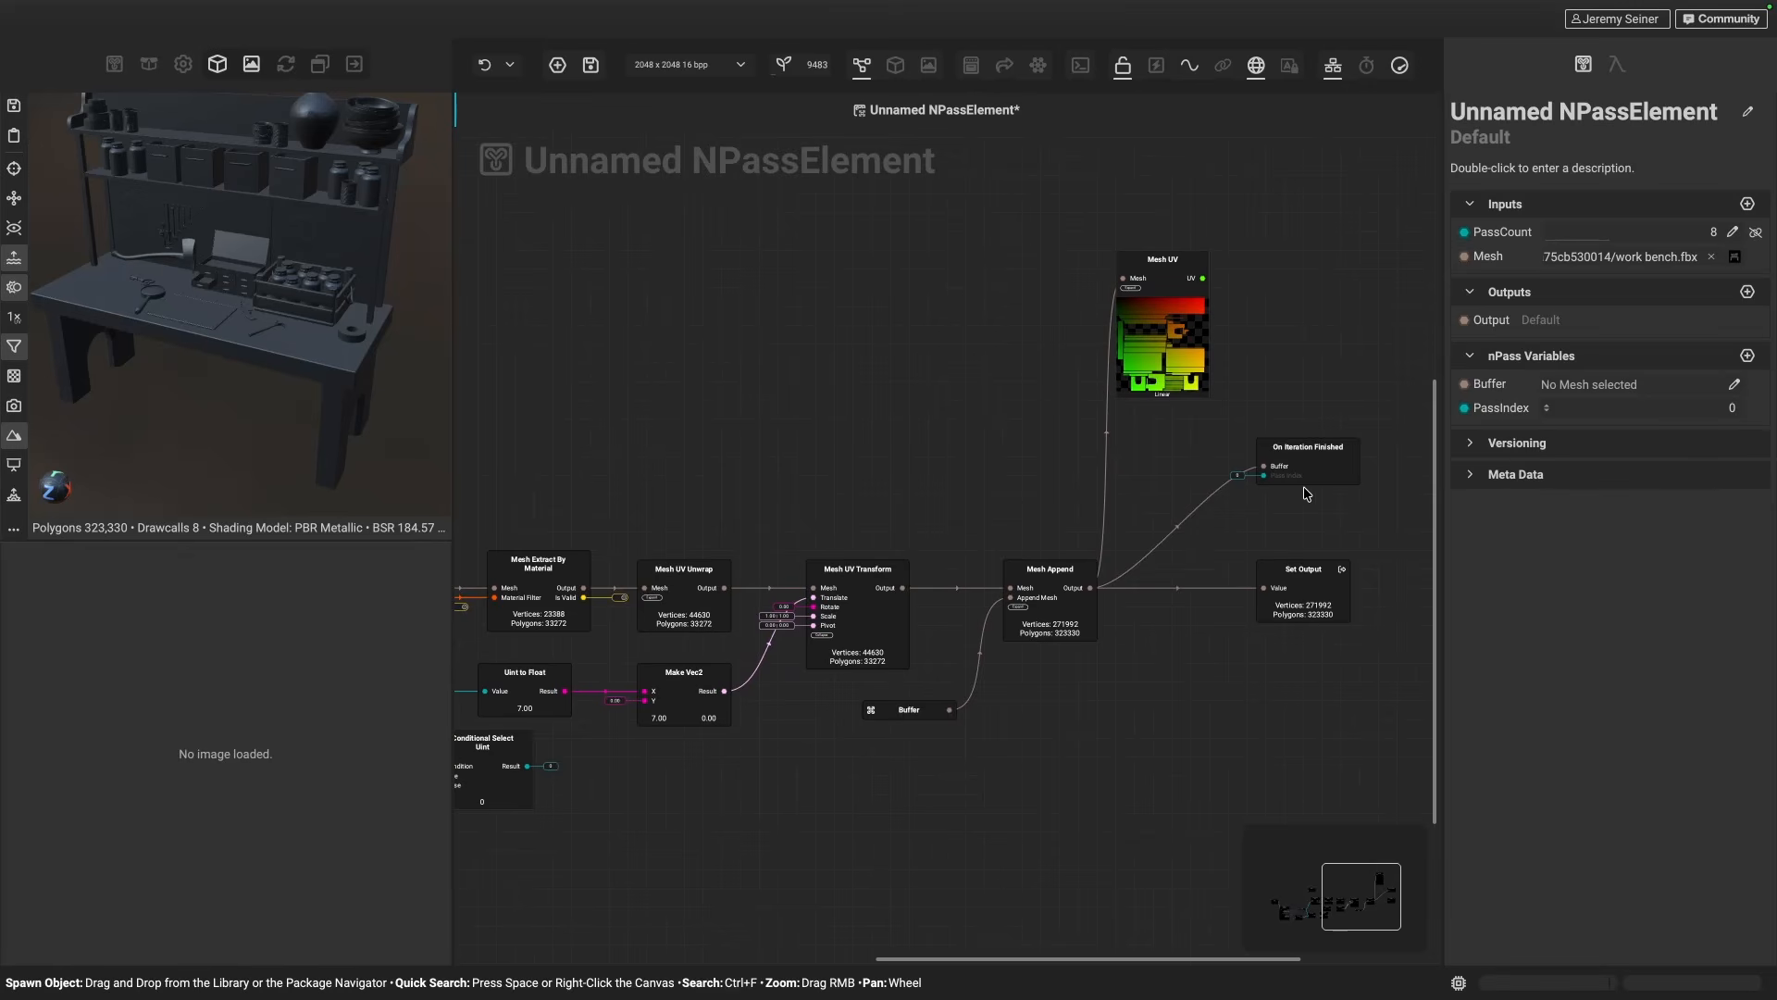
scroll(1304, 490, "up", 5)
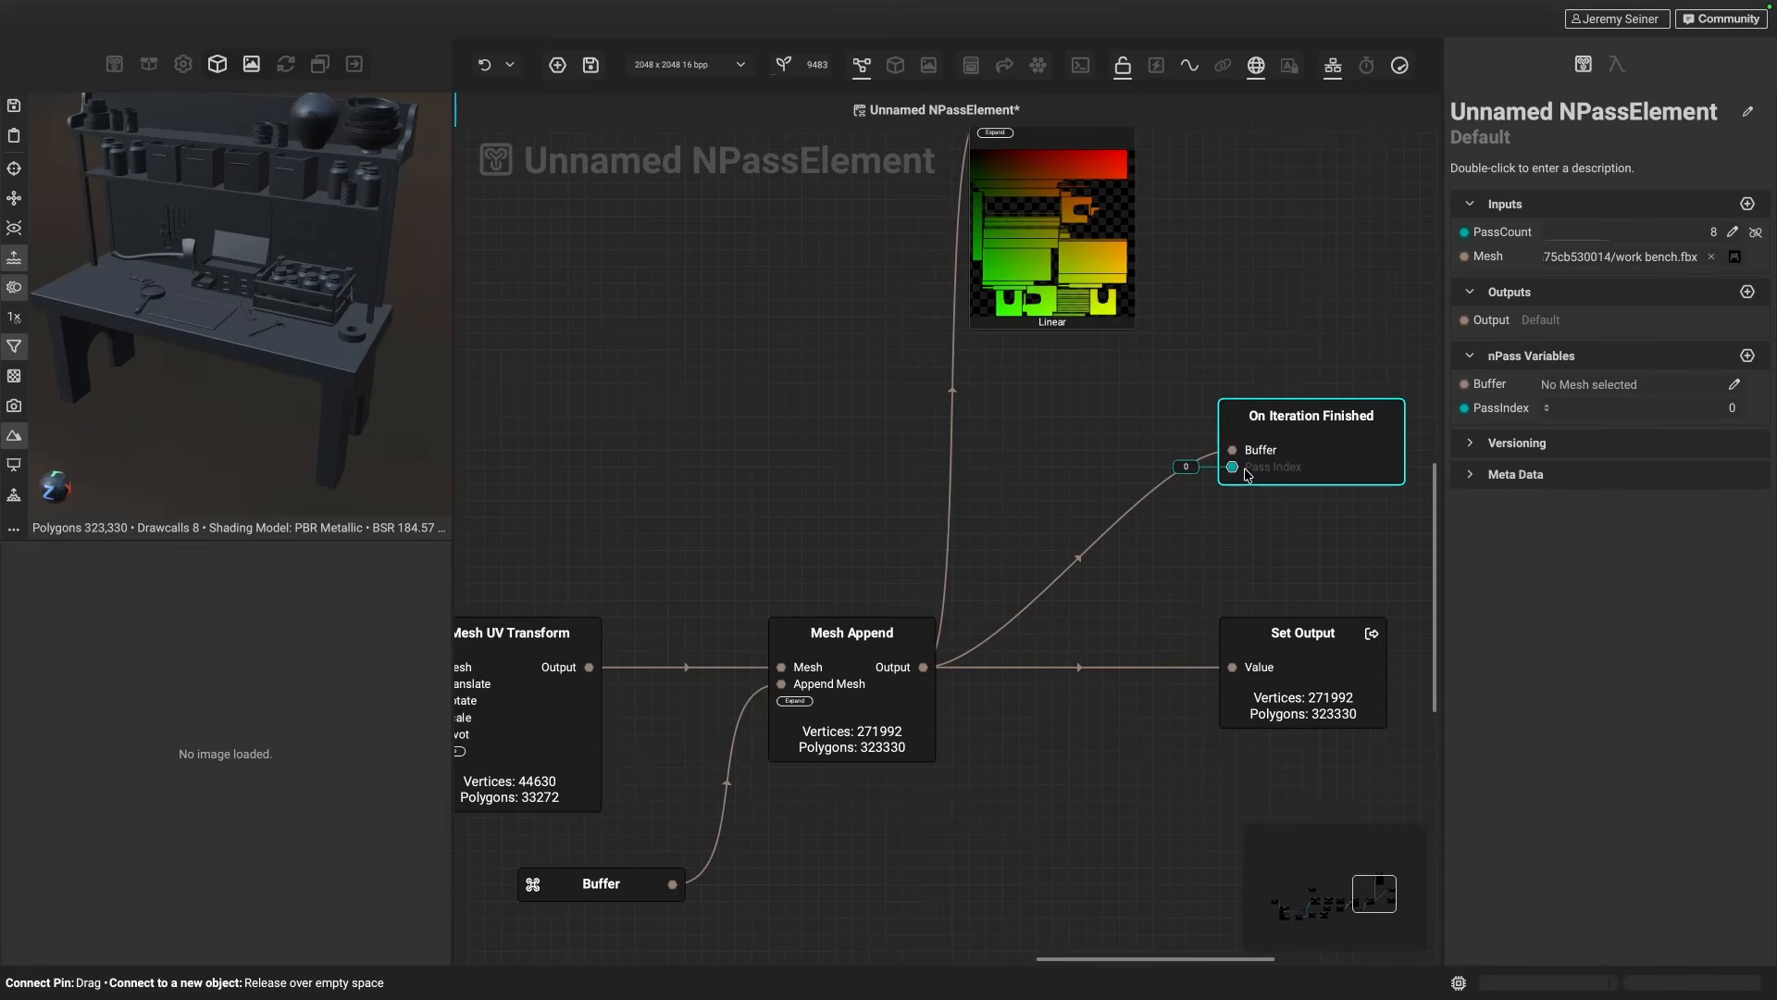
scroll(1246, 474, "down", 5)
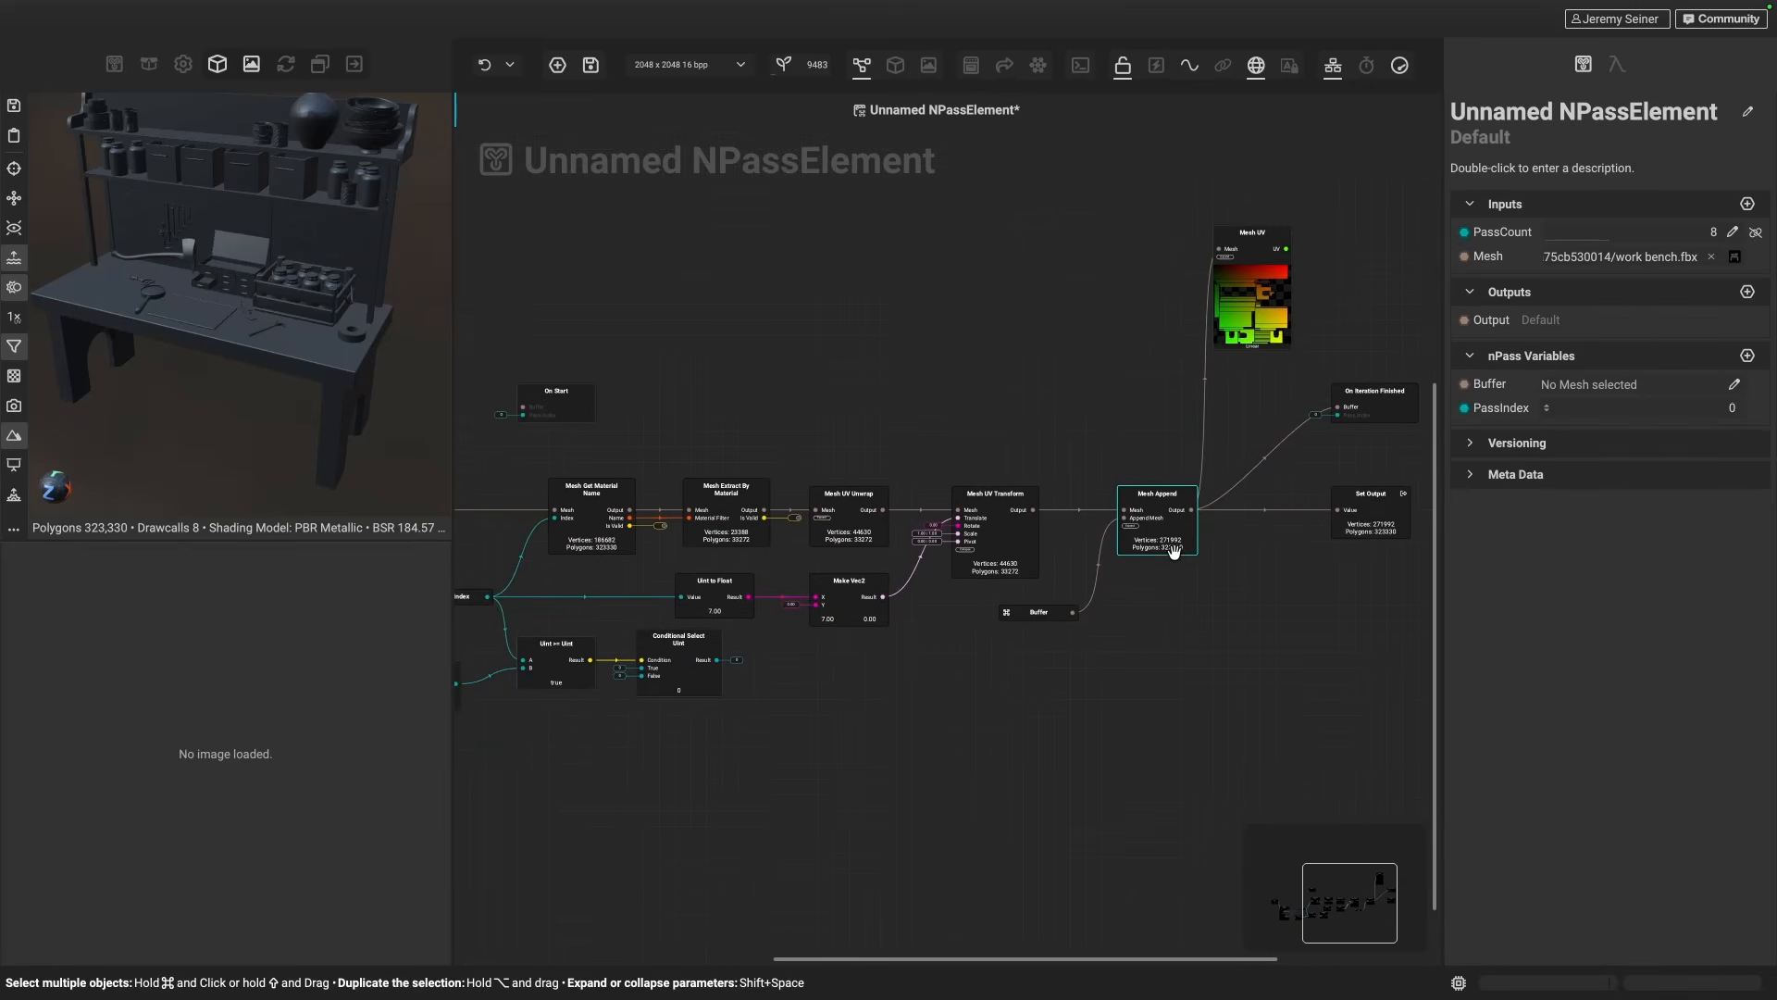
- Shift the Uint comparison and Conditional Select nodes with Mesh Get Information down, and align the Uint - Uint node with them
scroll(1173, 552, "left", 1)
left_click_drag(712, 666, 727, 690)
left_click_drag(602, 662, 540, 693)
scroll(607, 690, "left", 1)
scroll(540, 692, "left", 3)
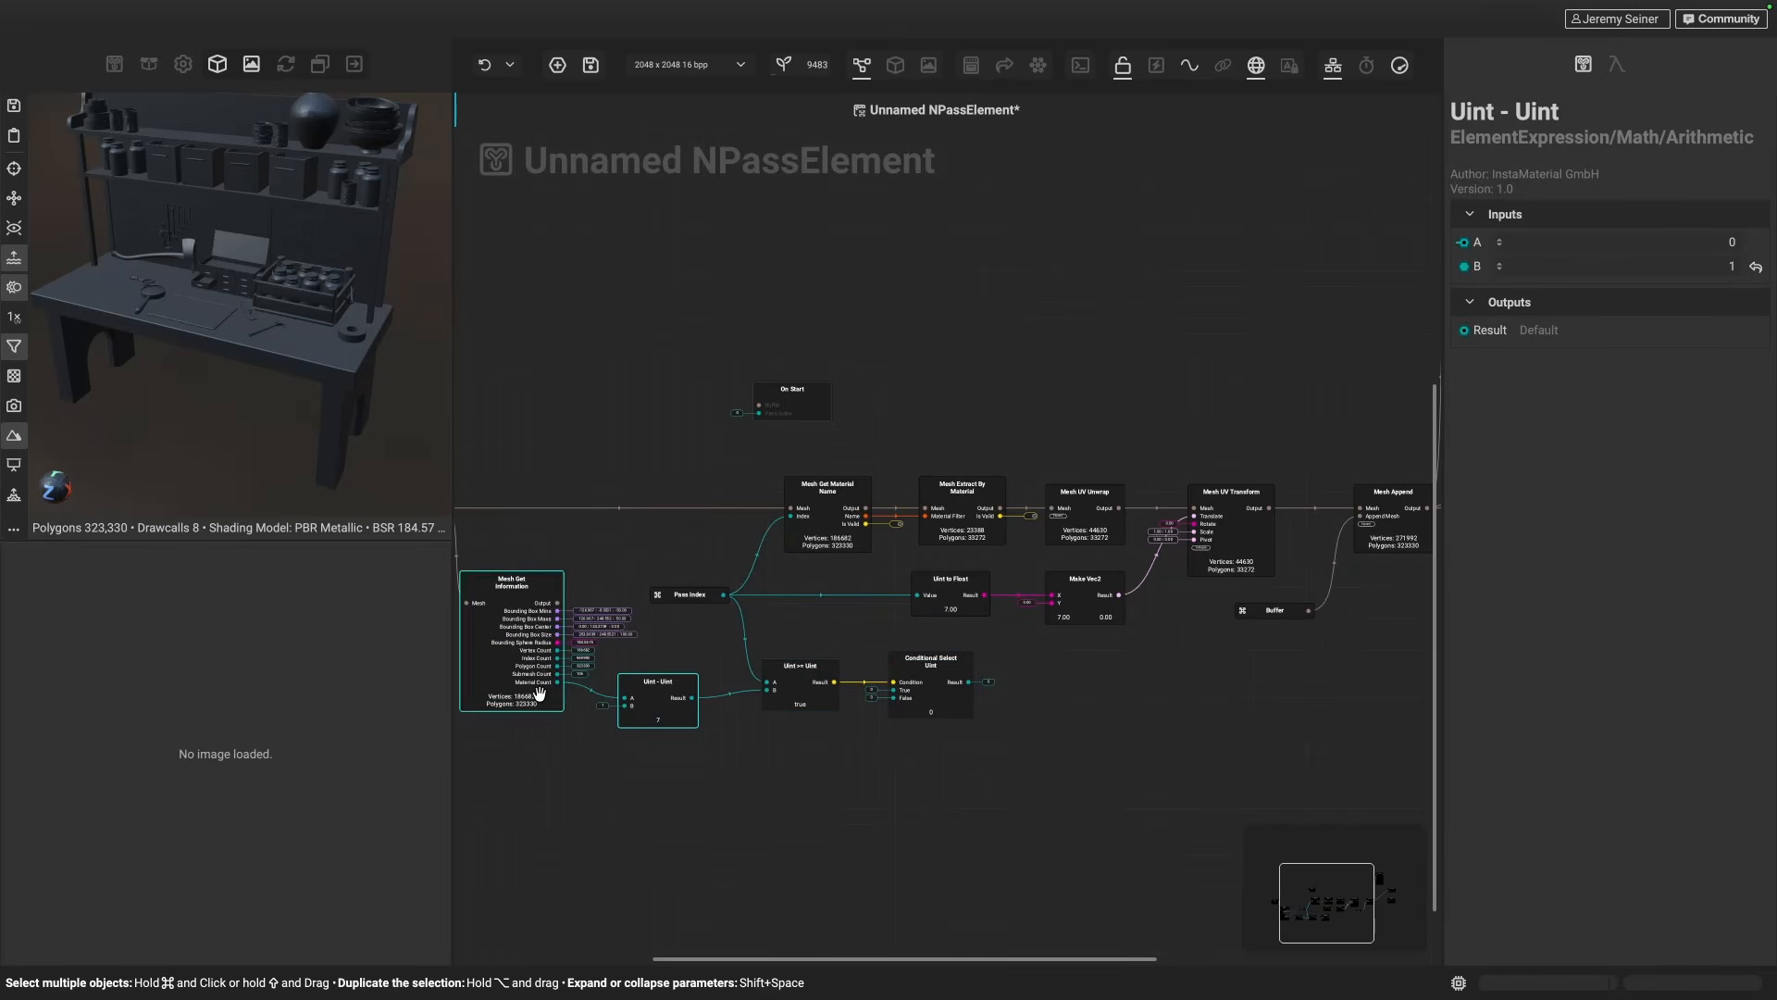
left_click_drag(649, 706, 649, 698)
left_click(896, 786)
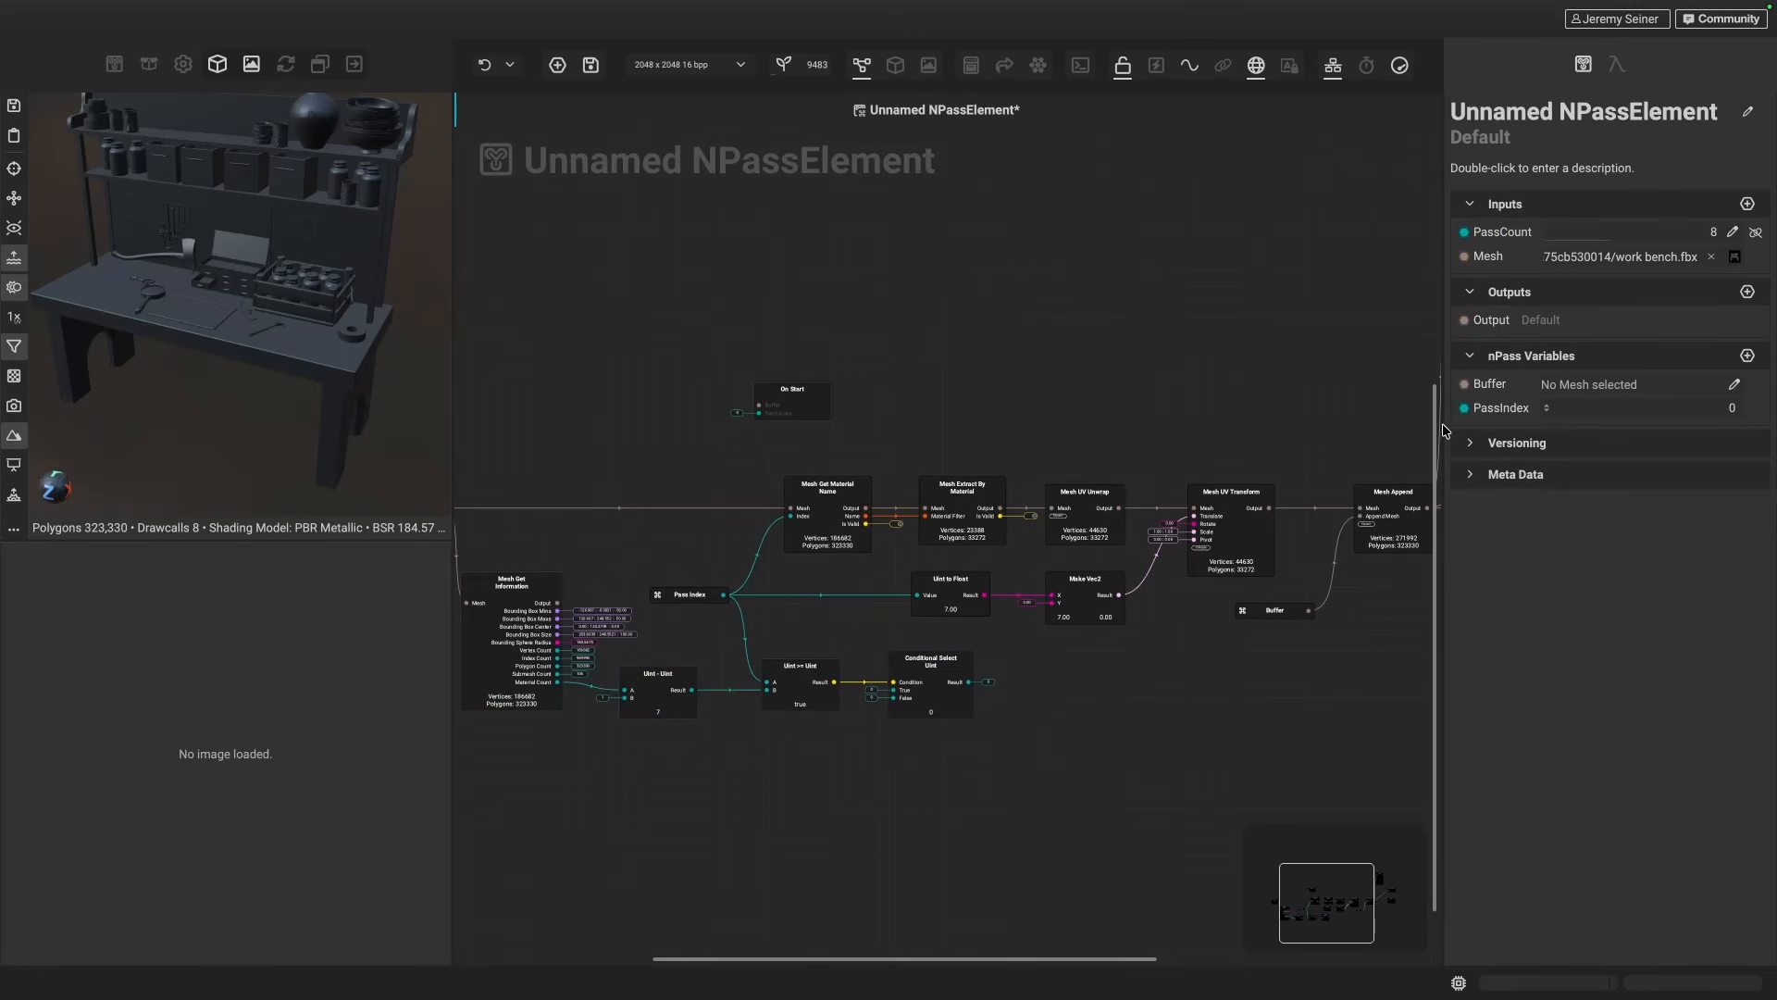
- Add the Pass Count input to the graph and connect it to the True input of the Conditional Select Uint node
left_click_drag(1504, 236, 911, 649)
scroll(843, 756, "up", 3)
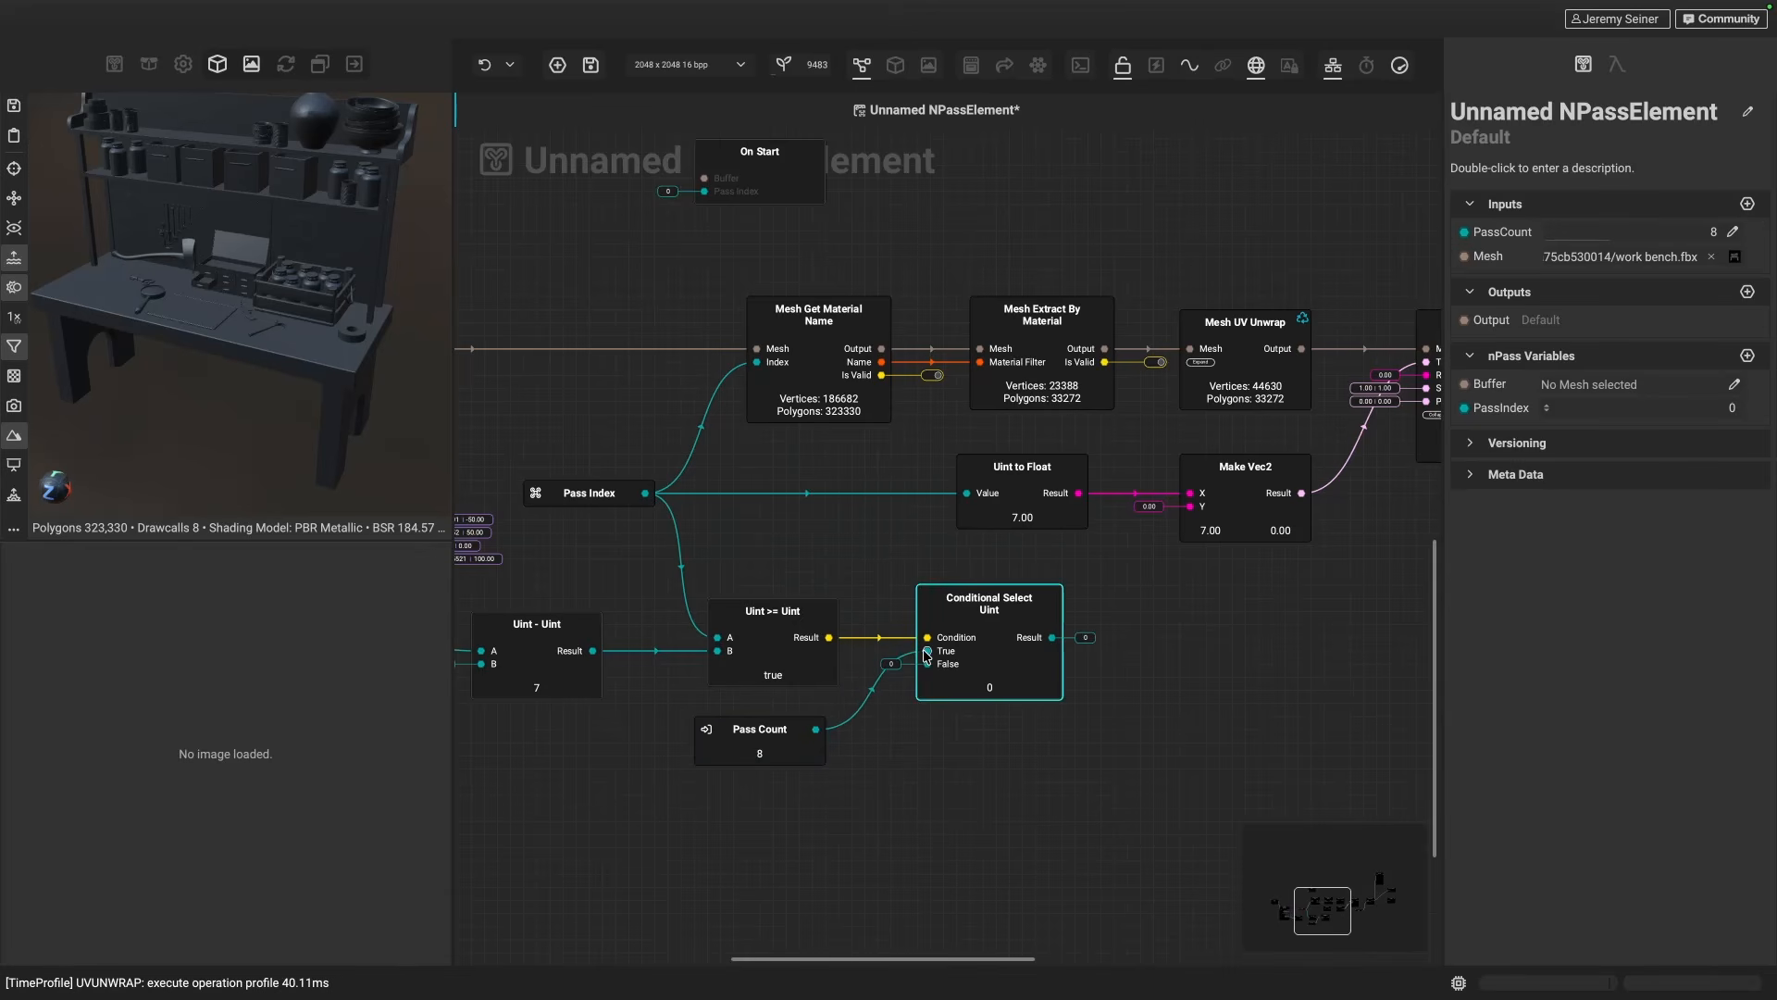
scroll(977, 638, "down", 3)
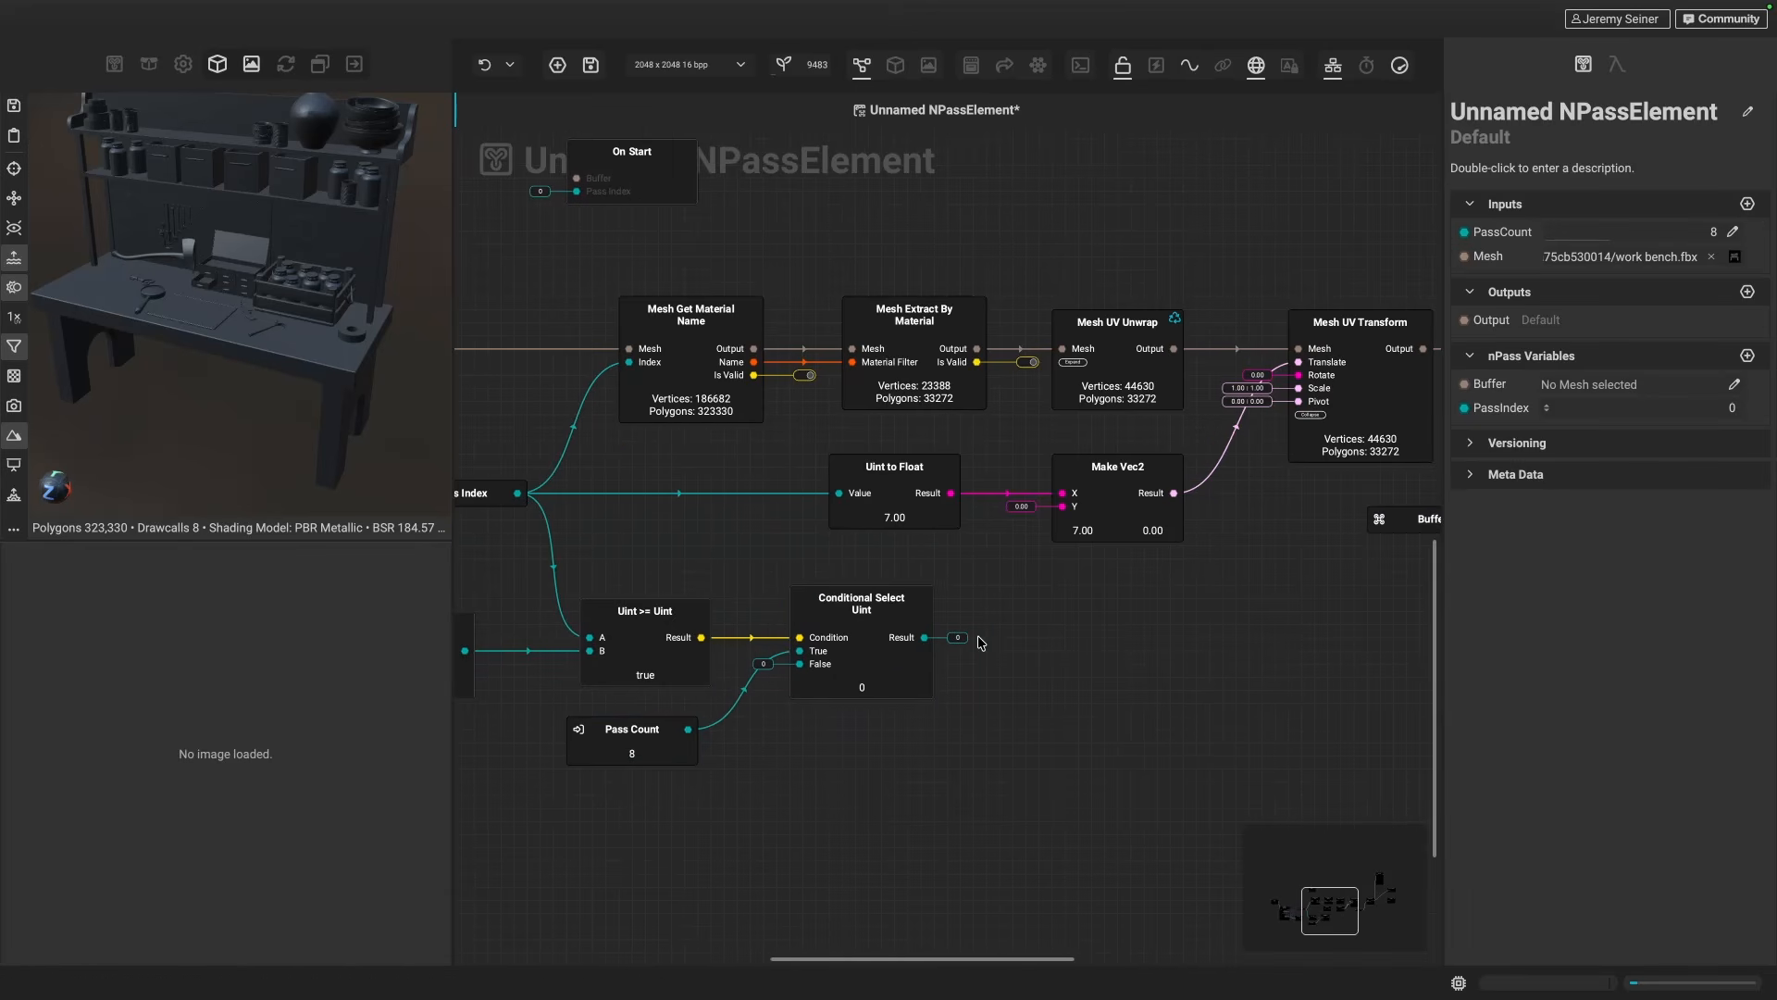
left_click_drag(835, 640, 1086, 647)
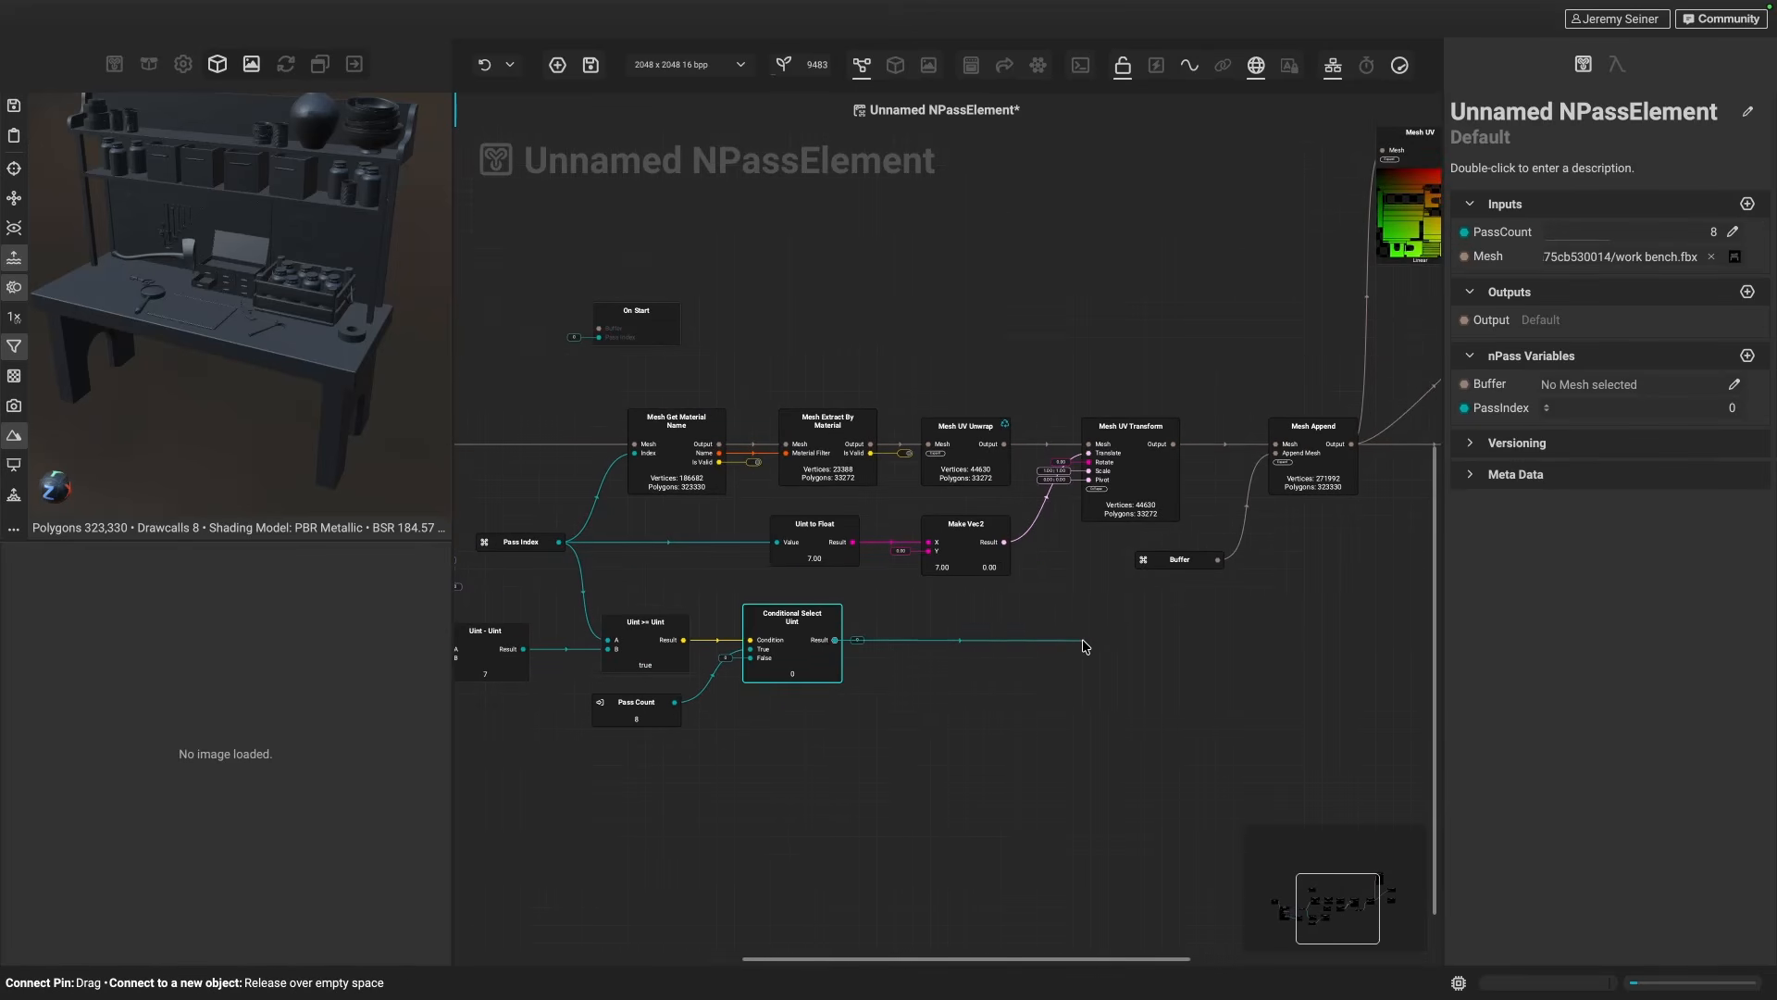
left_click_drag(1356, 641, 1219, 296)
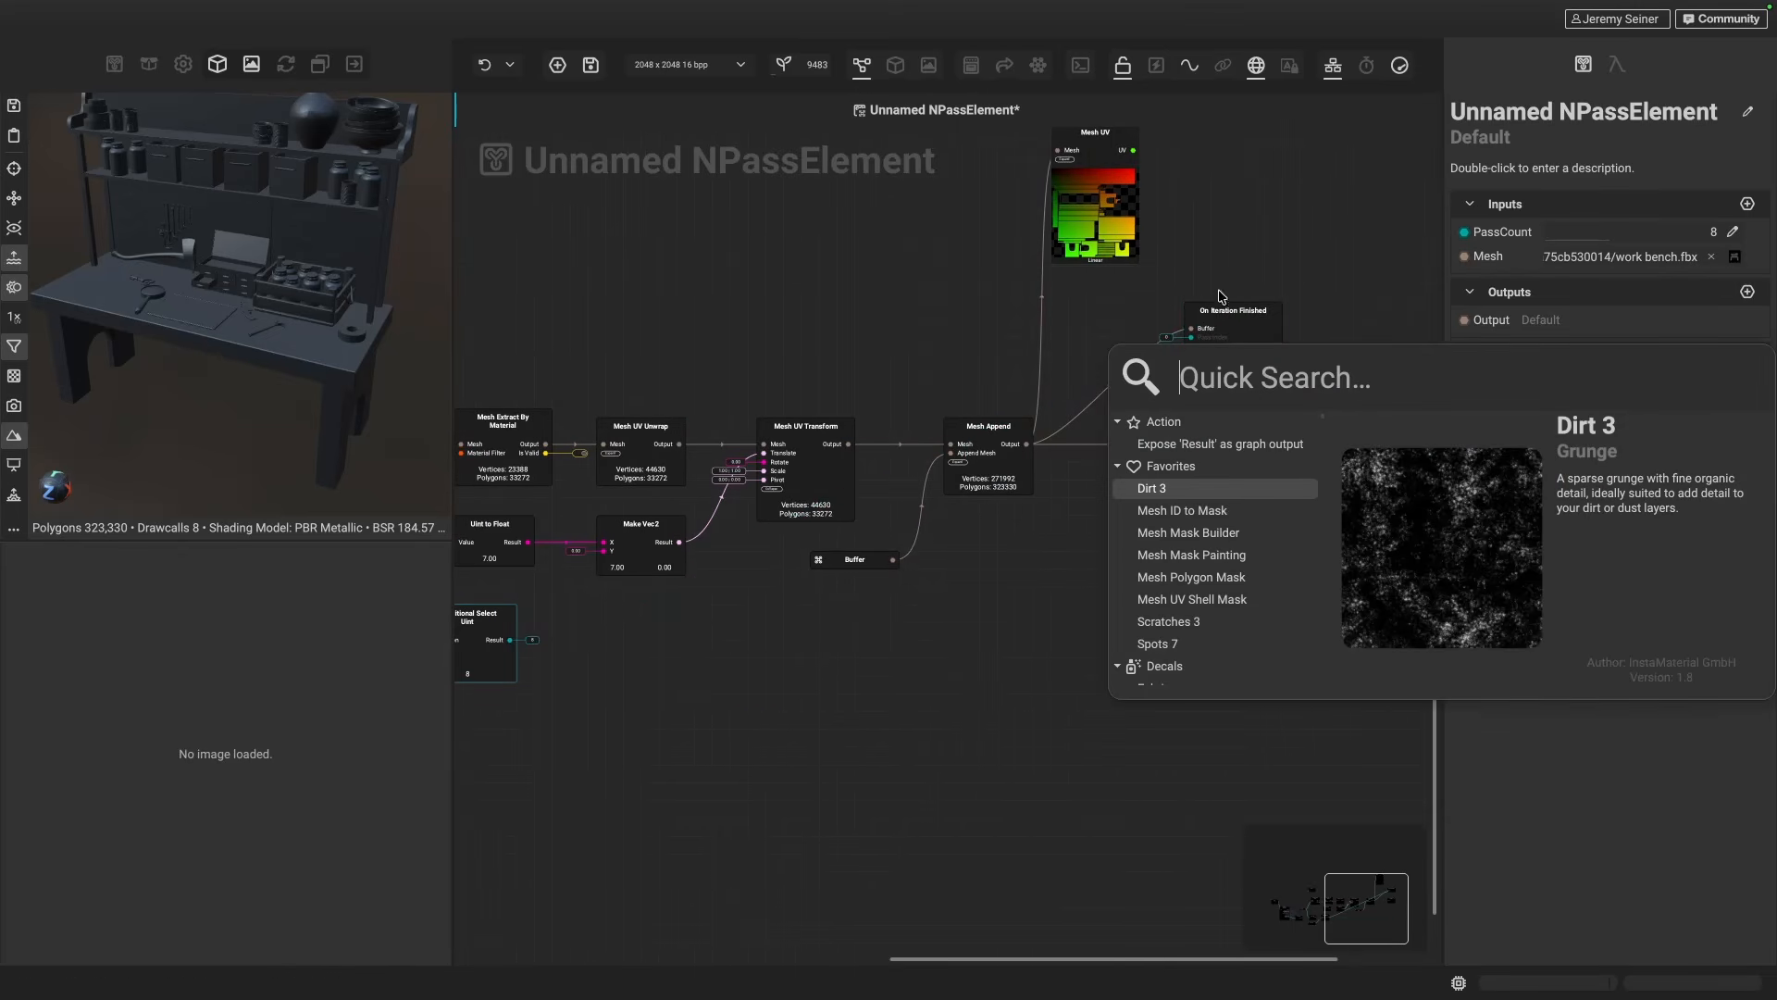
left_click(1164, 299)
- Connect the Conditional Select Uint result to On Iteration Finished's Pass Index and route the wire below the main chain with a bend point
scroll(971, 612, "left", 3)
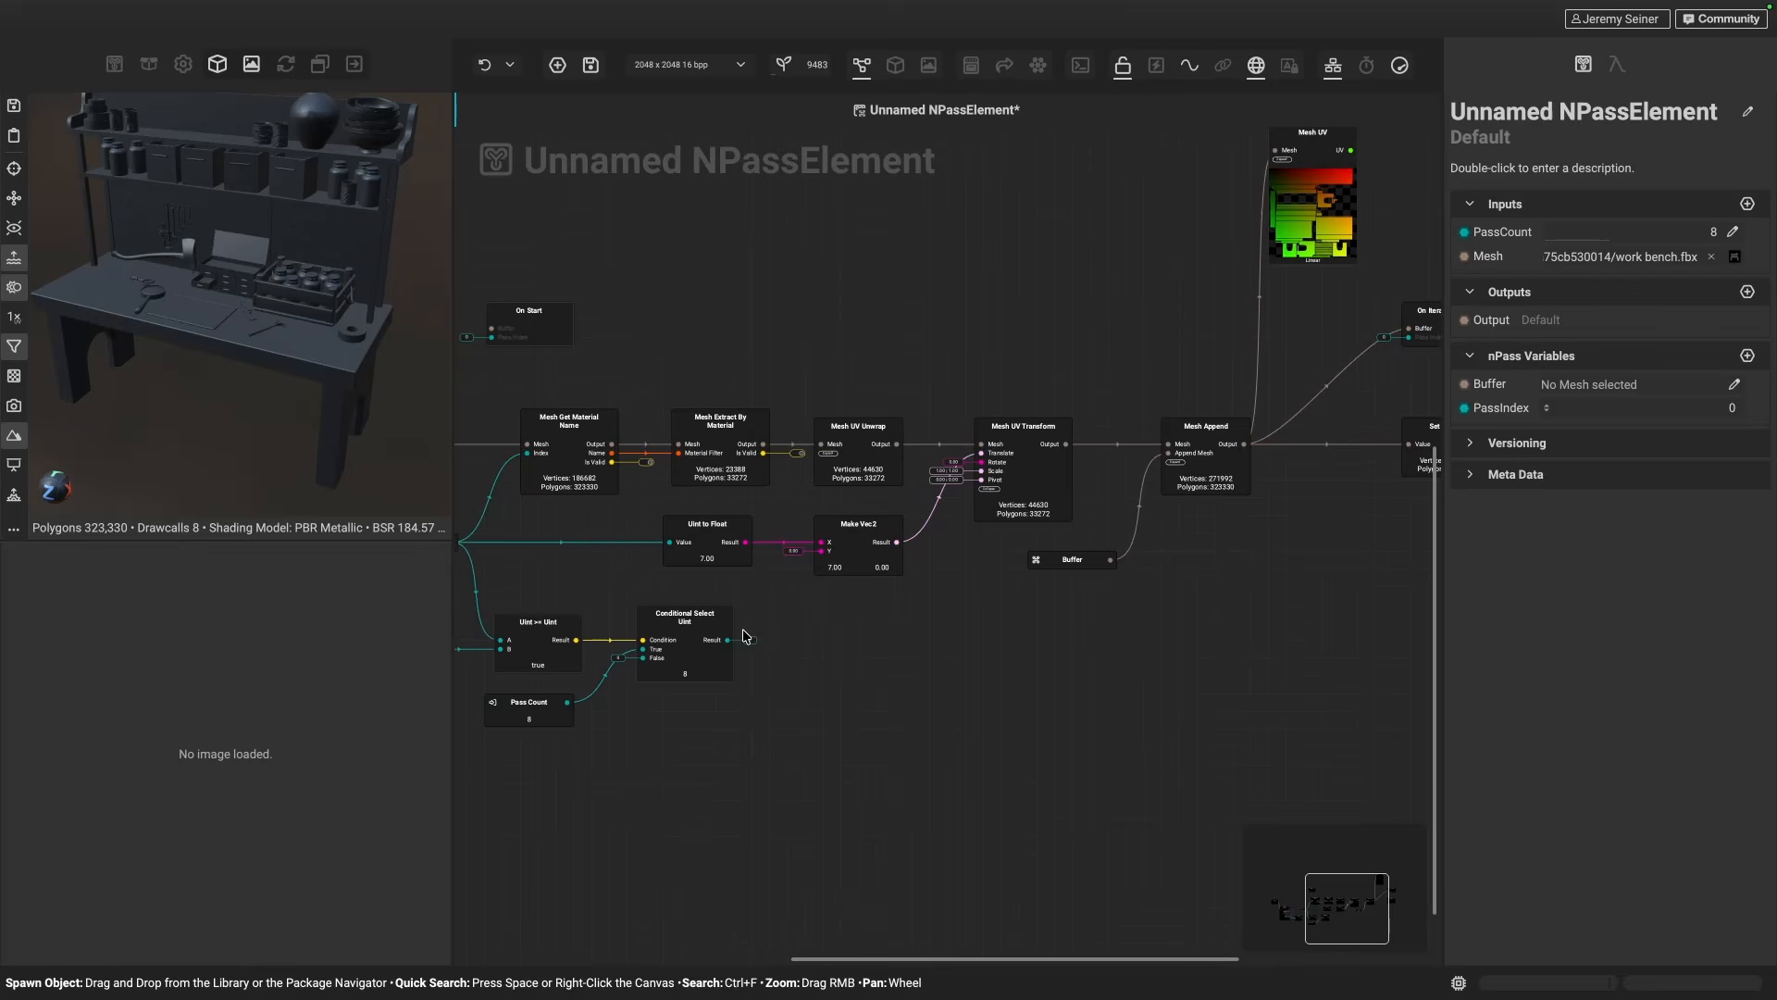
left_click_drag(730, 639, 1401, 348)
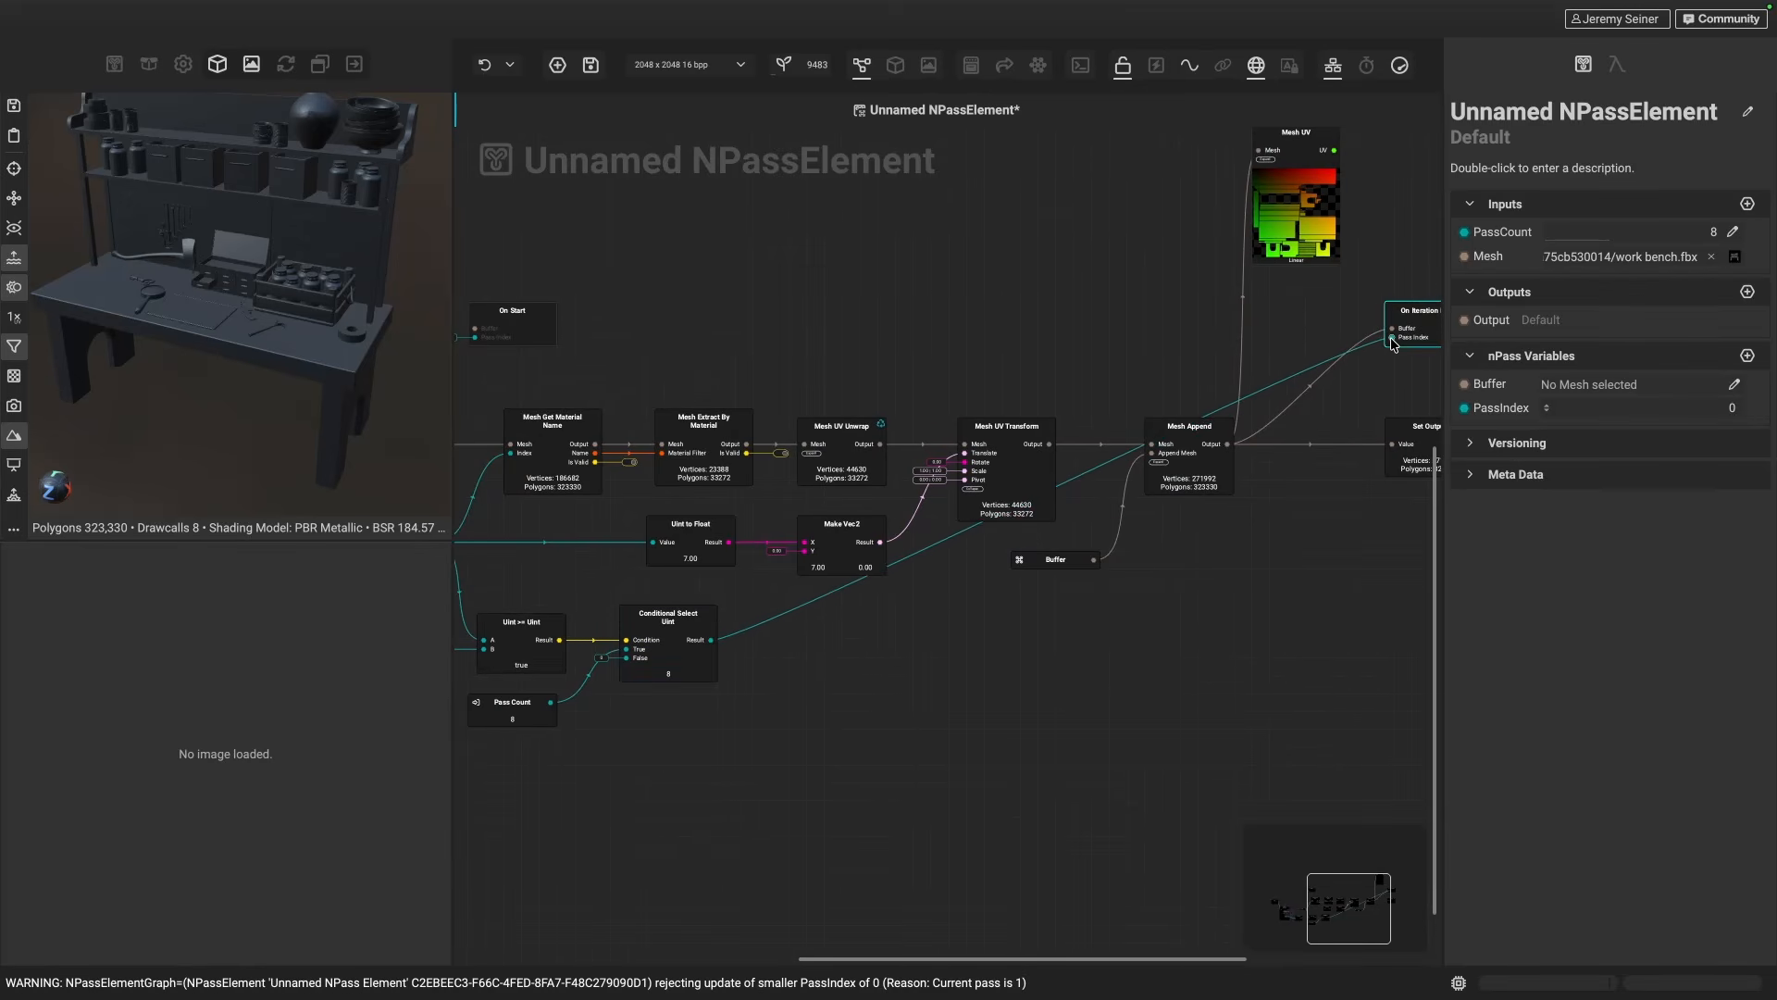
left_click(776, 617)
left_click_drag(774, 616, 1320, 651)
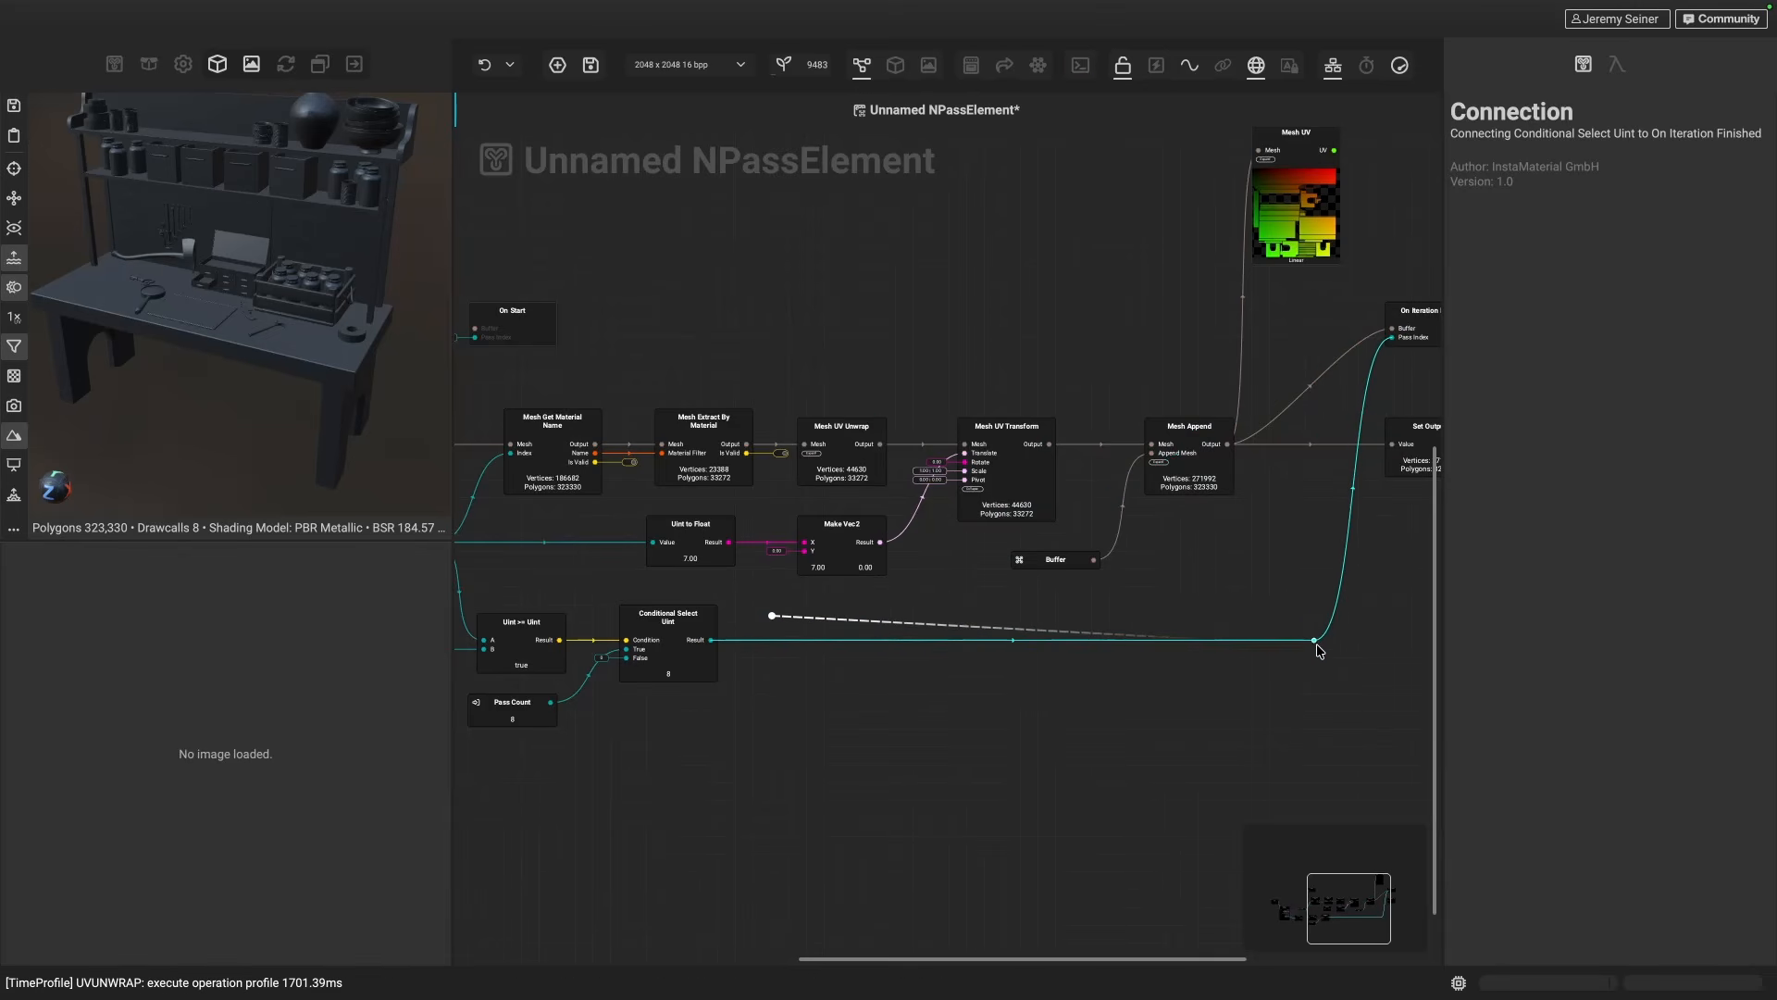
left_click(1218, 734)
- Examine the pass-limiting branch from Mesh Get Information through Conditional Select Uint to On Iteration Finished
scroll(929, 670, "down", 2)
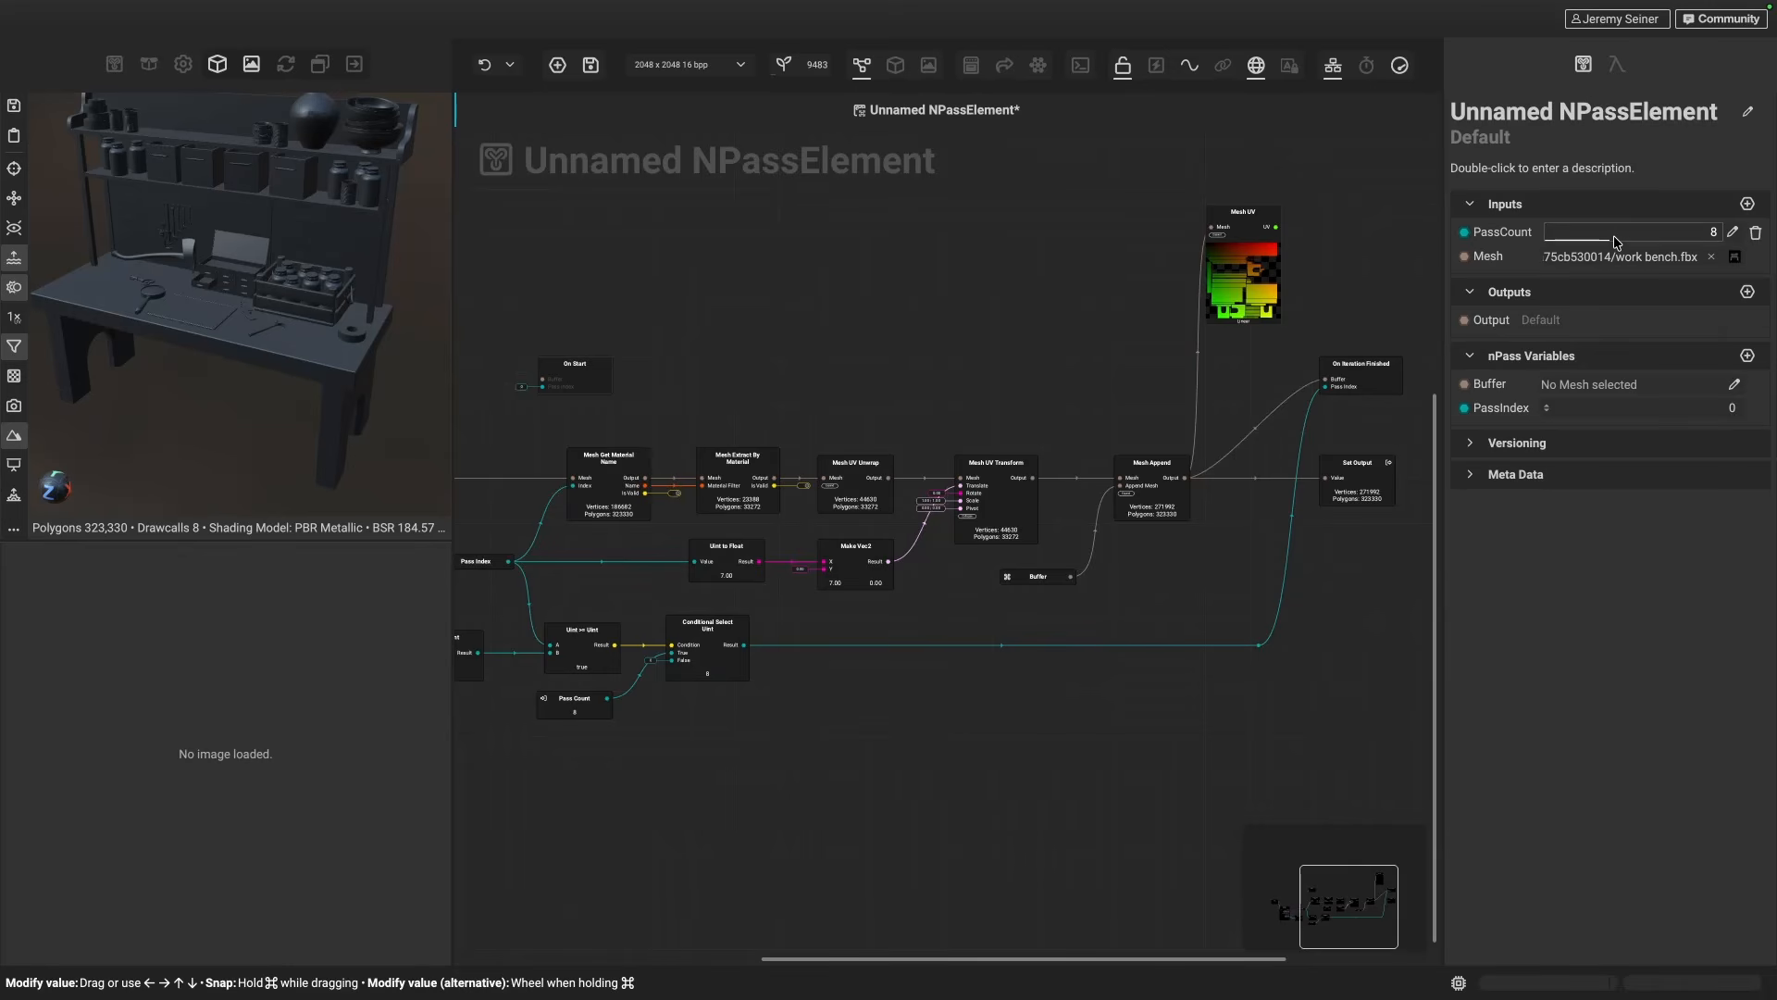
middle_click_drag(718, 638, 923, 639)
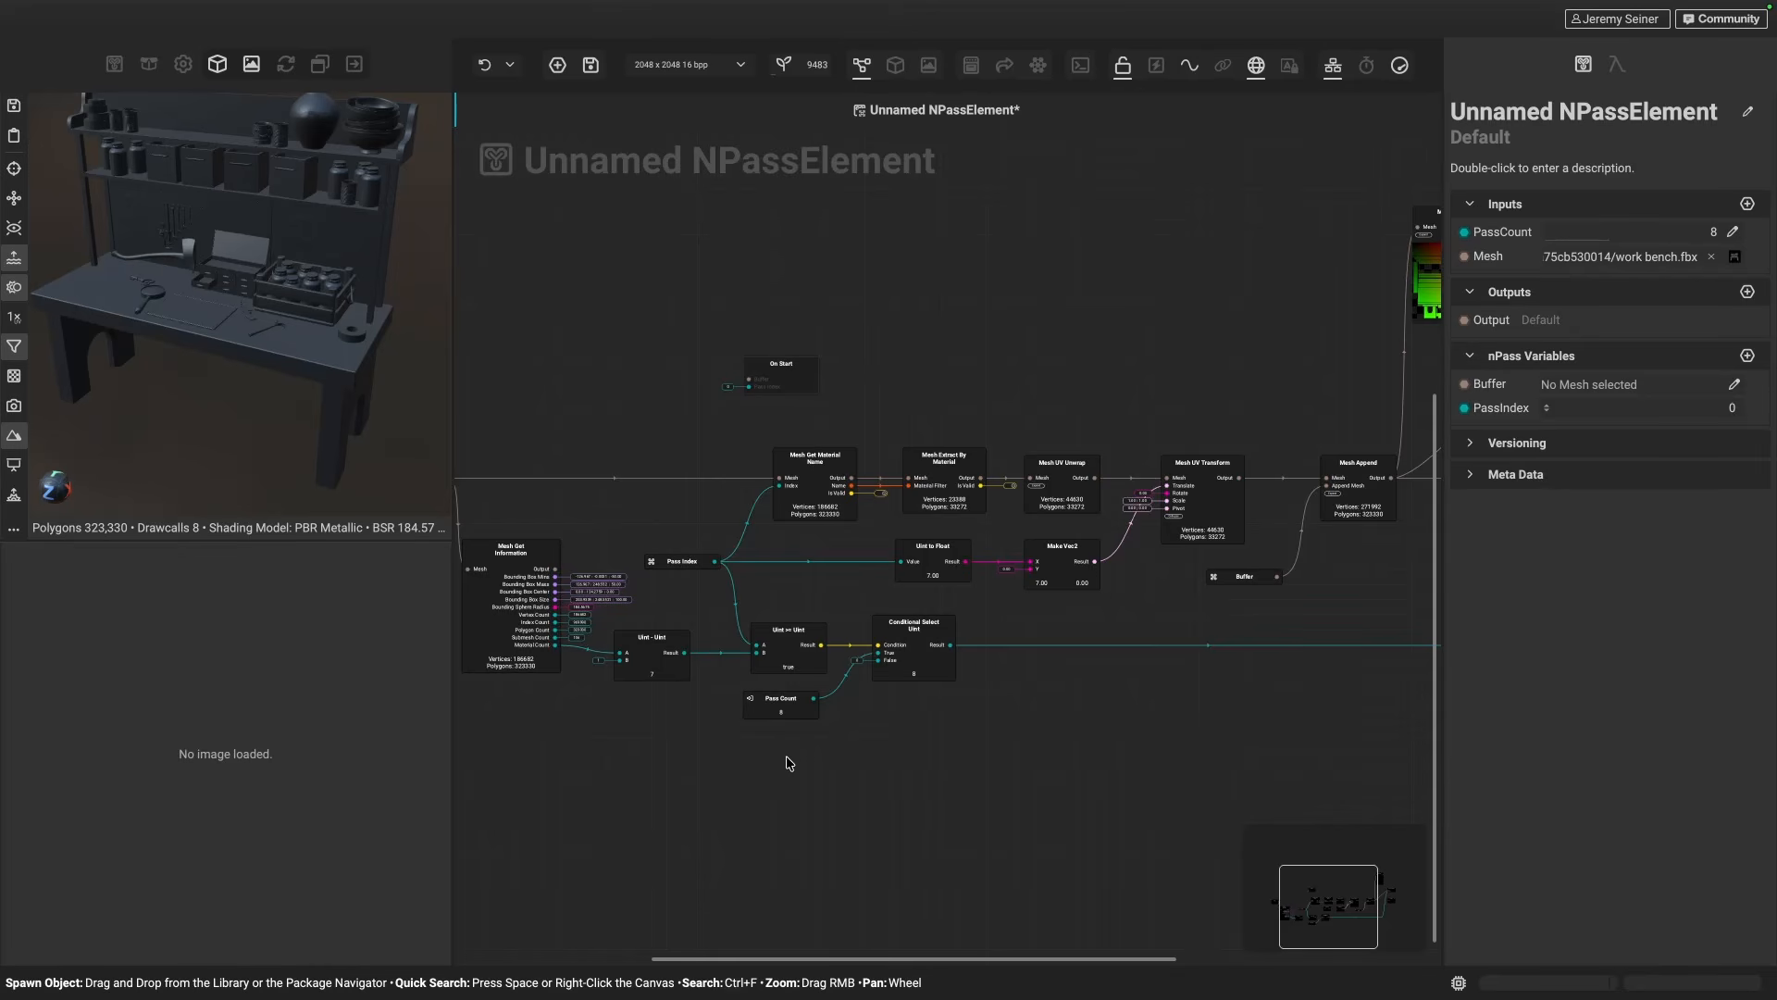
scroll(787, 763, "right", 5)
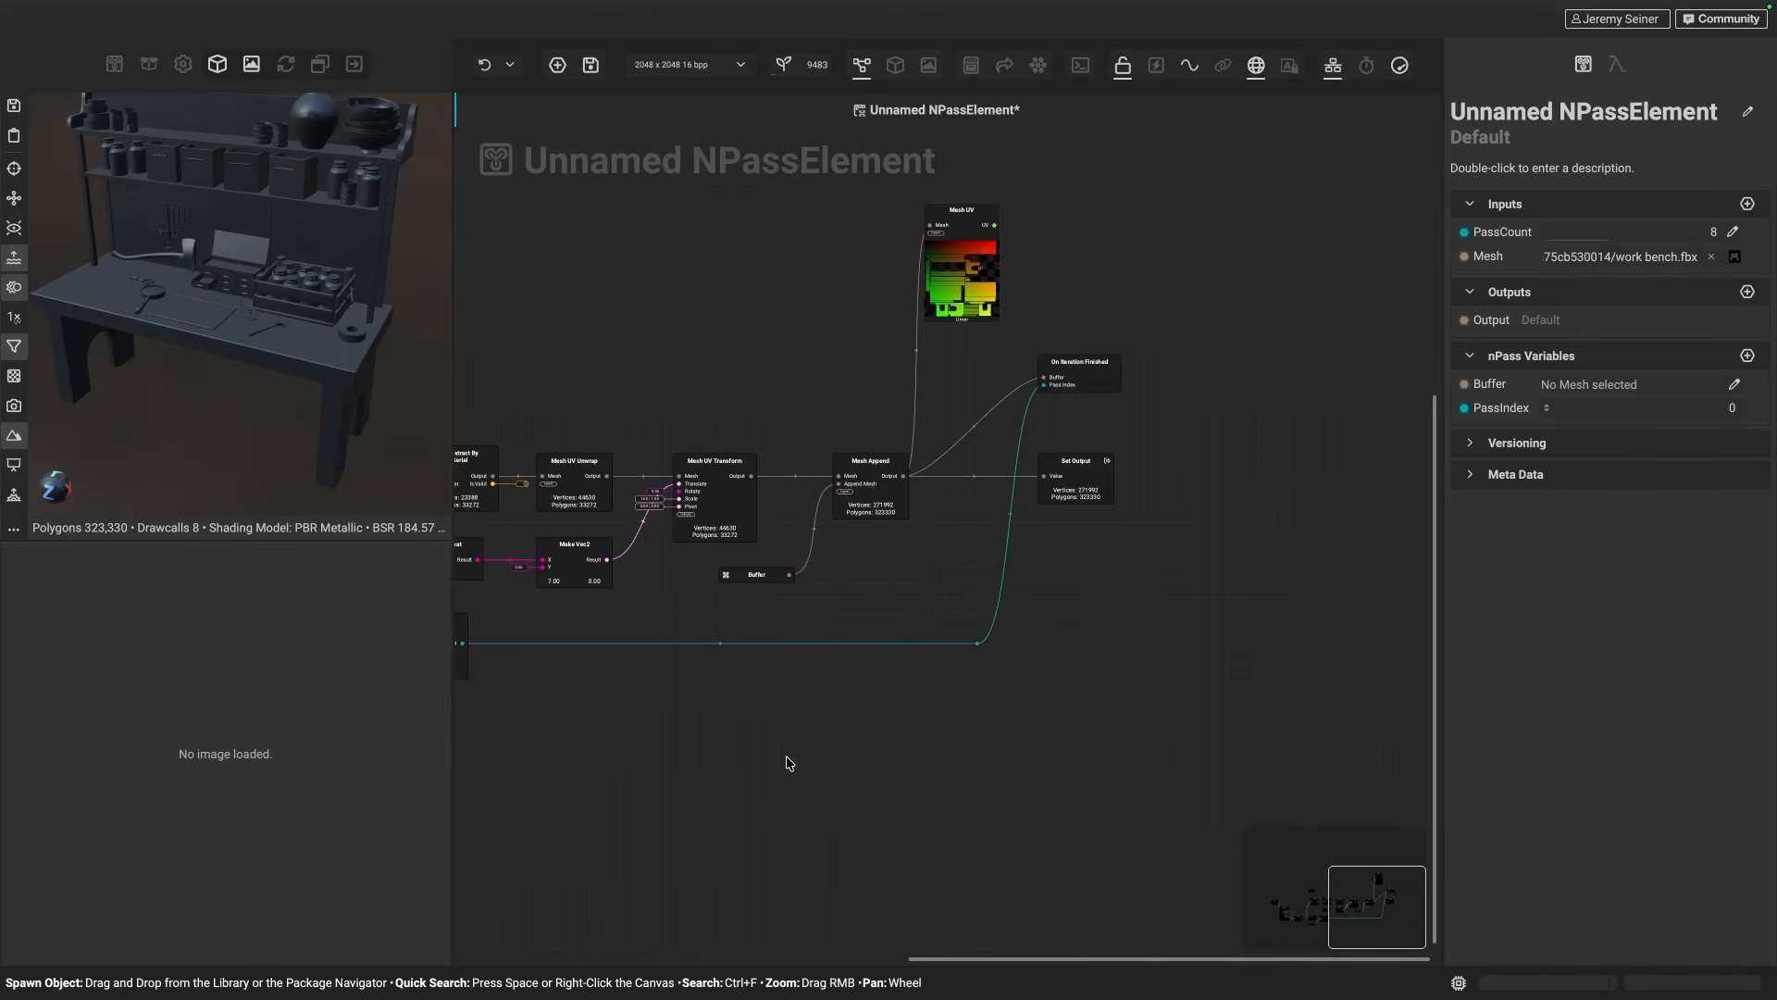
scroll(1037, 456, "up", 3)
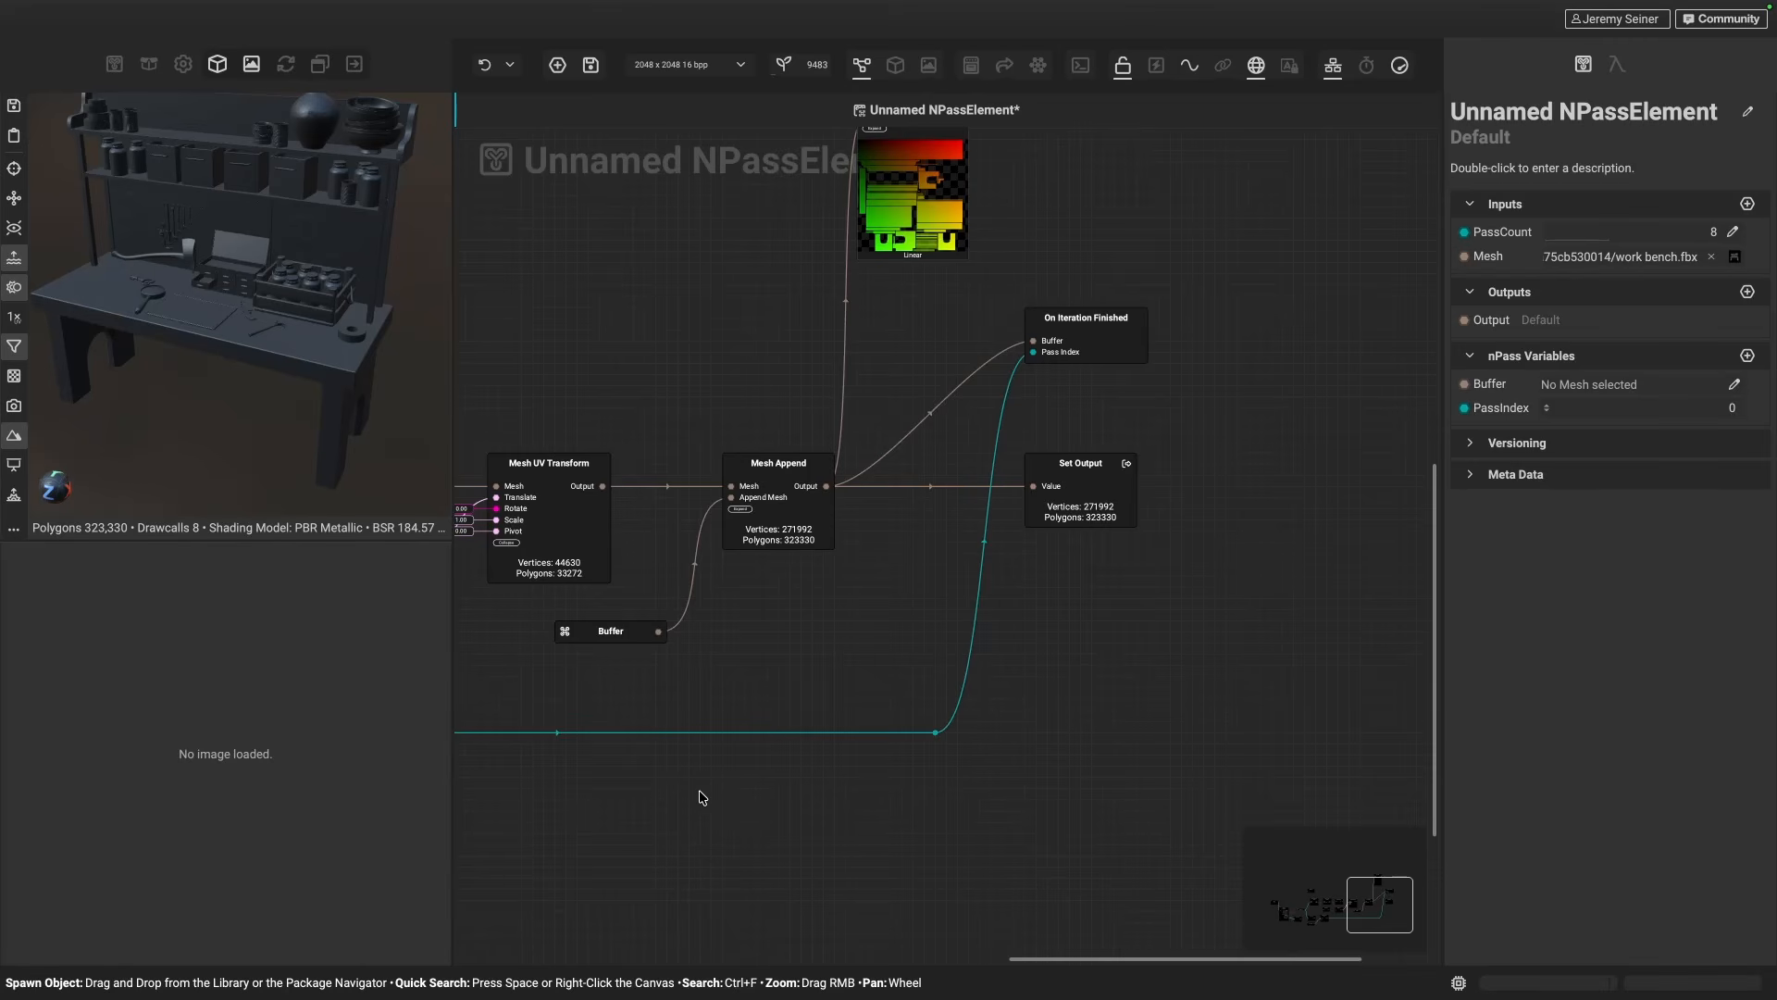
scroll(700, 798, "left", 9)
scroll(702, 797, "right", 1)
scroll(701, 798, "down", 1)
scroll(704, 797, "down", 2)
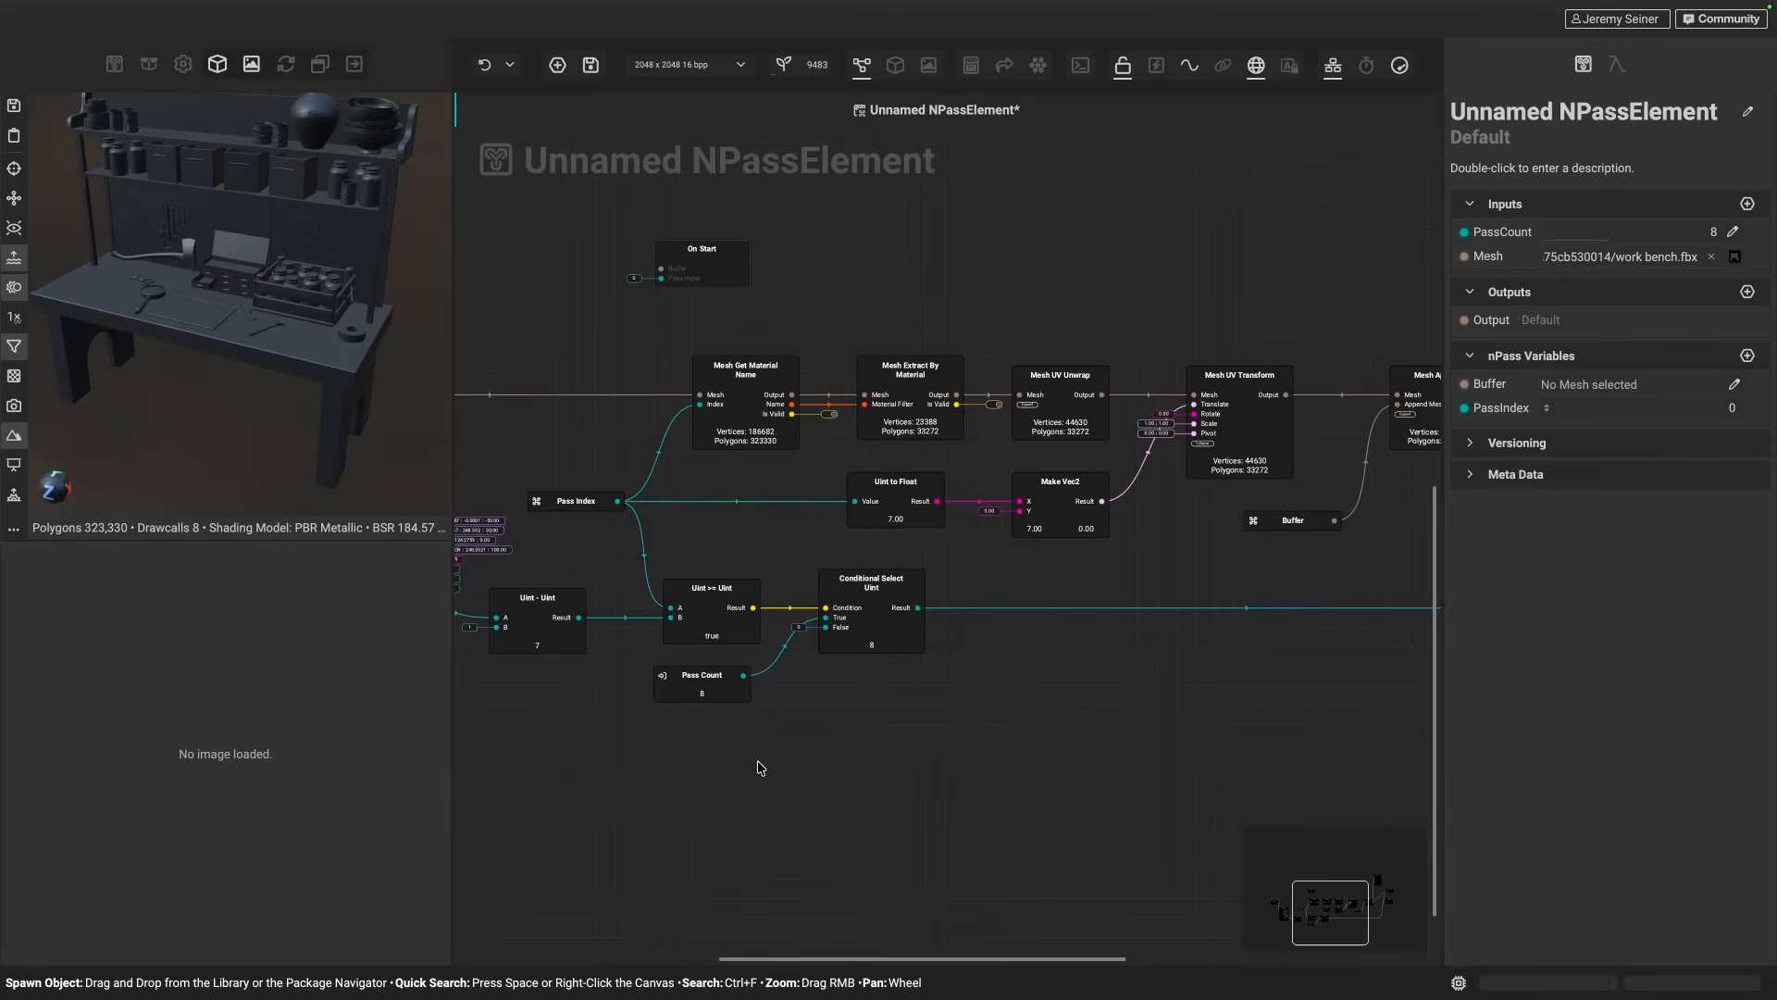
- Add a Uint + Uint node below Pass Count with its A input driven by Pass Index
scroll(757, 767, "up", 1)
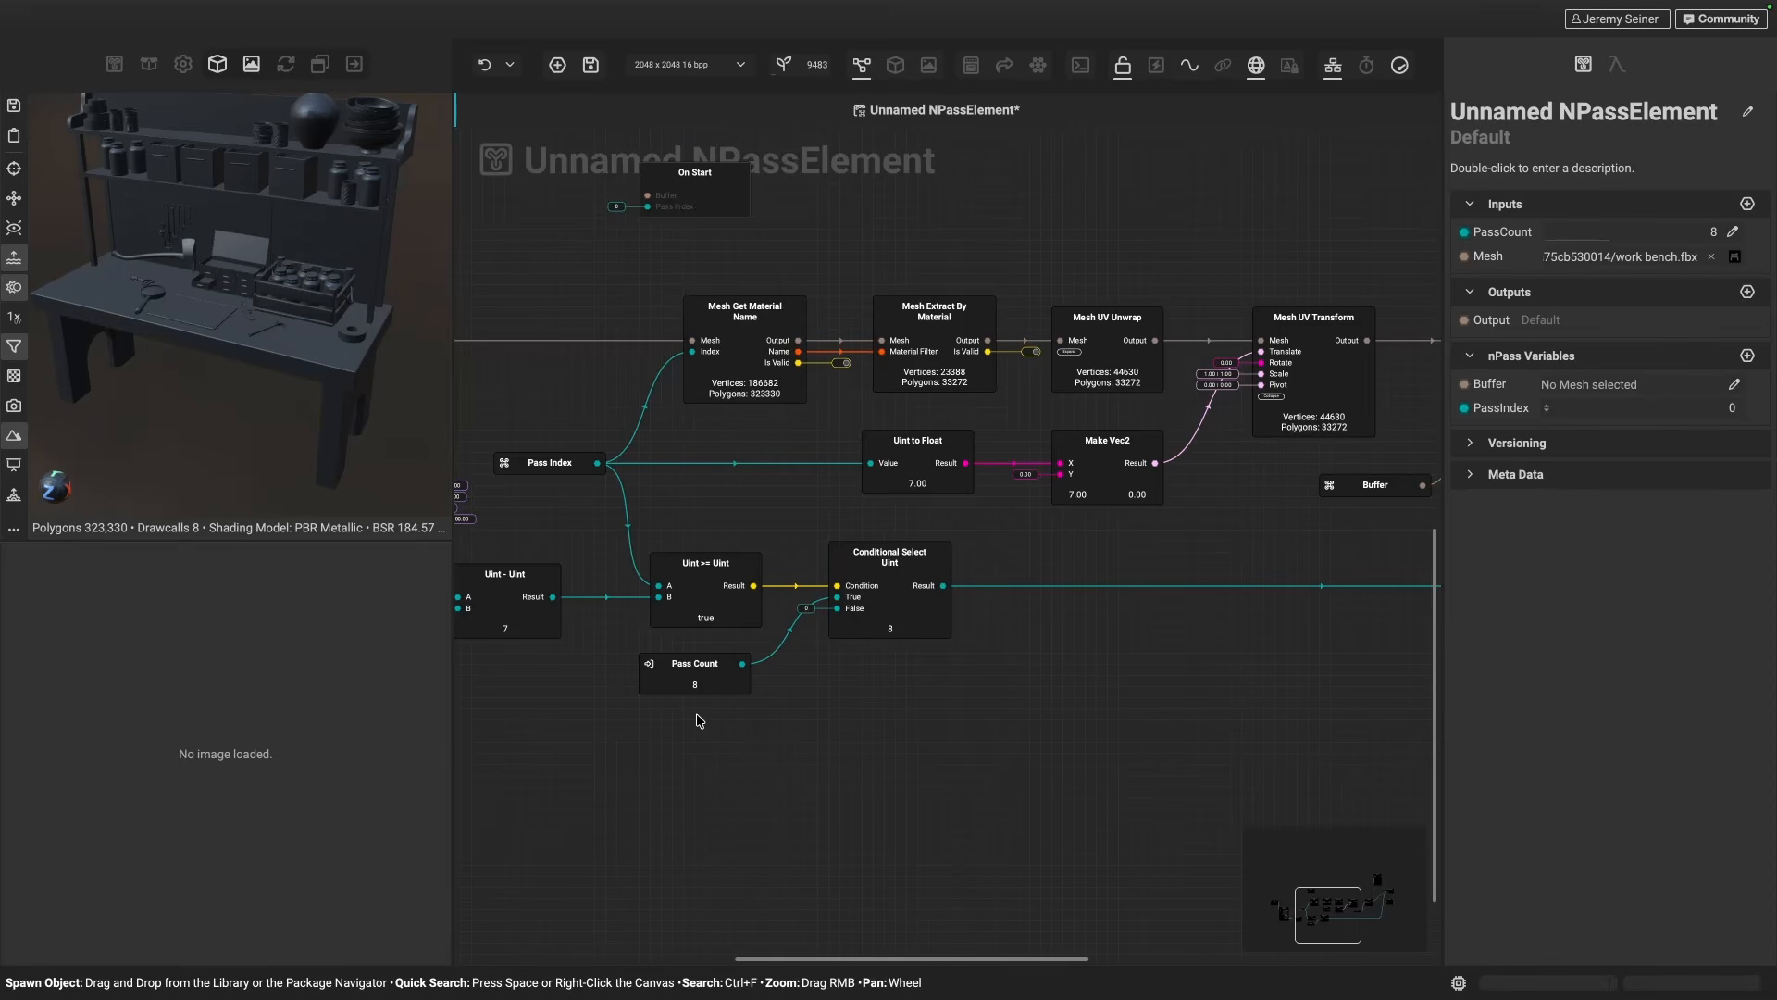
left_click_drag(597, 463, 691, 777)
type("+")
key("Return")
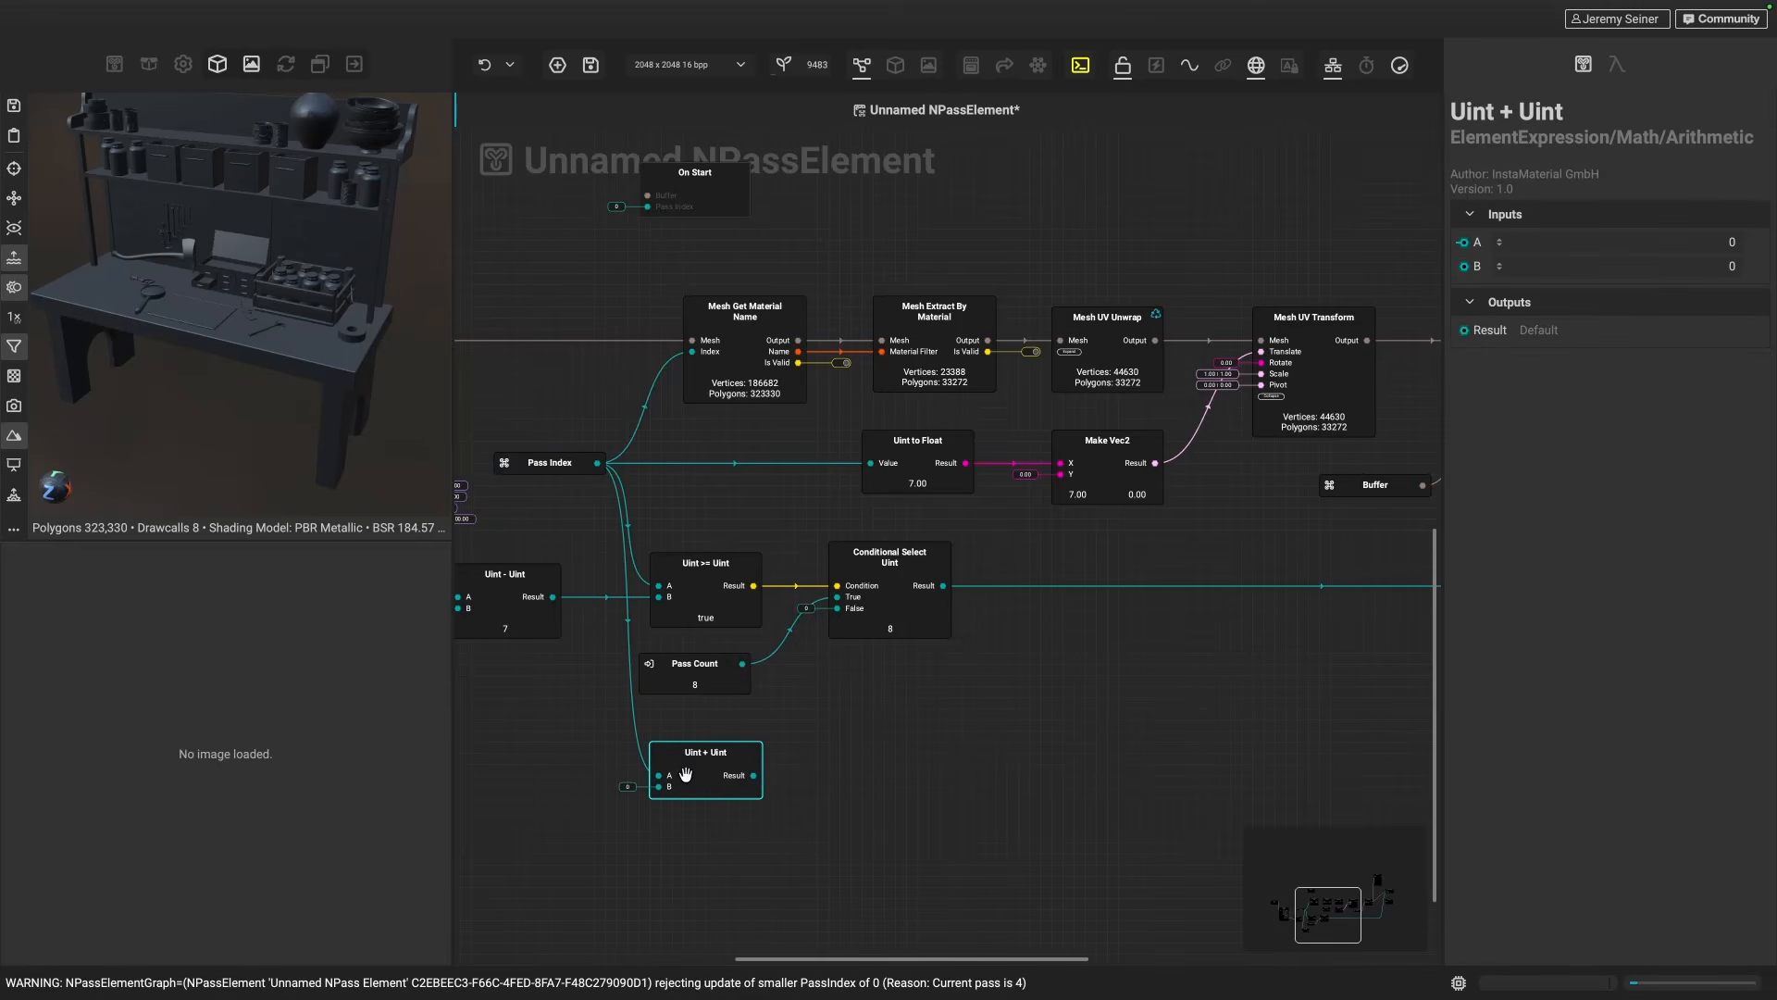
- Set input B of the Uint + Uint node to 1 and connect its result to Conditional Select Uint's False input
left_click(1713, 266)
key("Return")
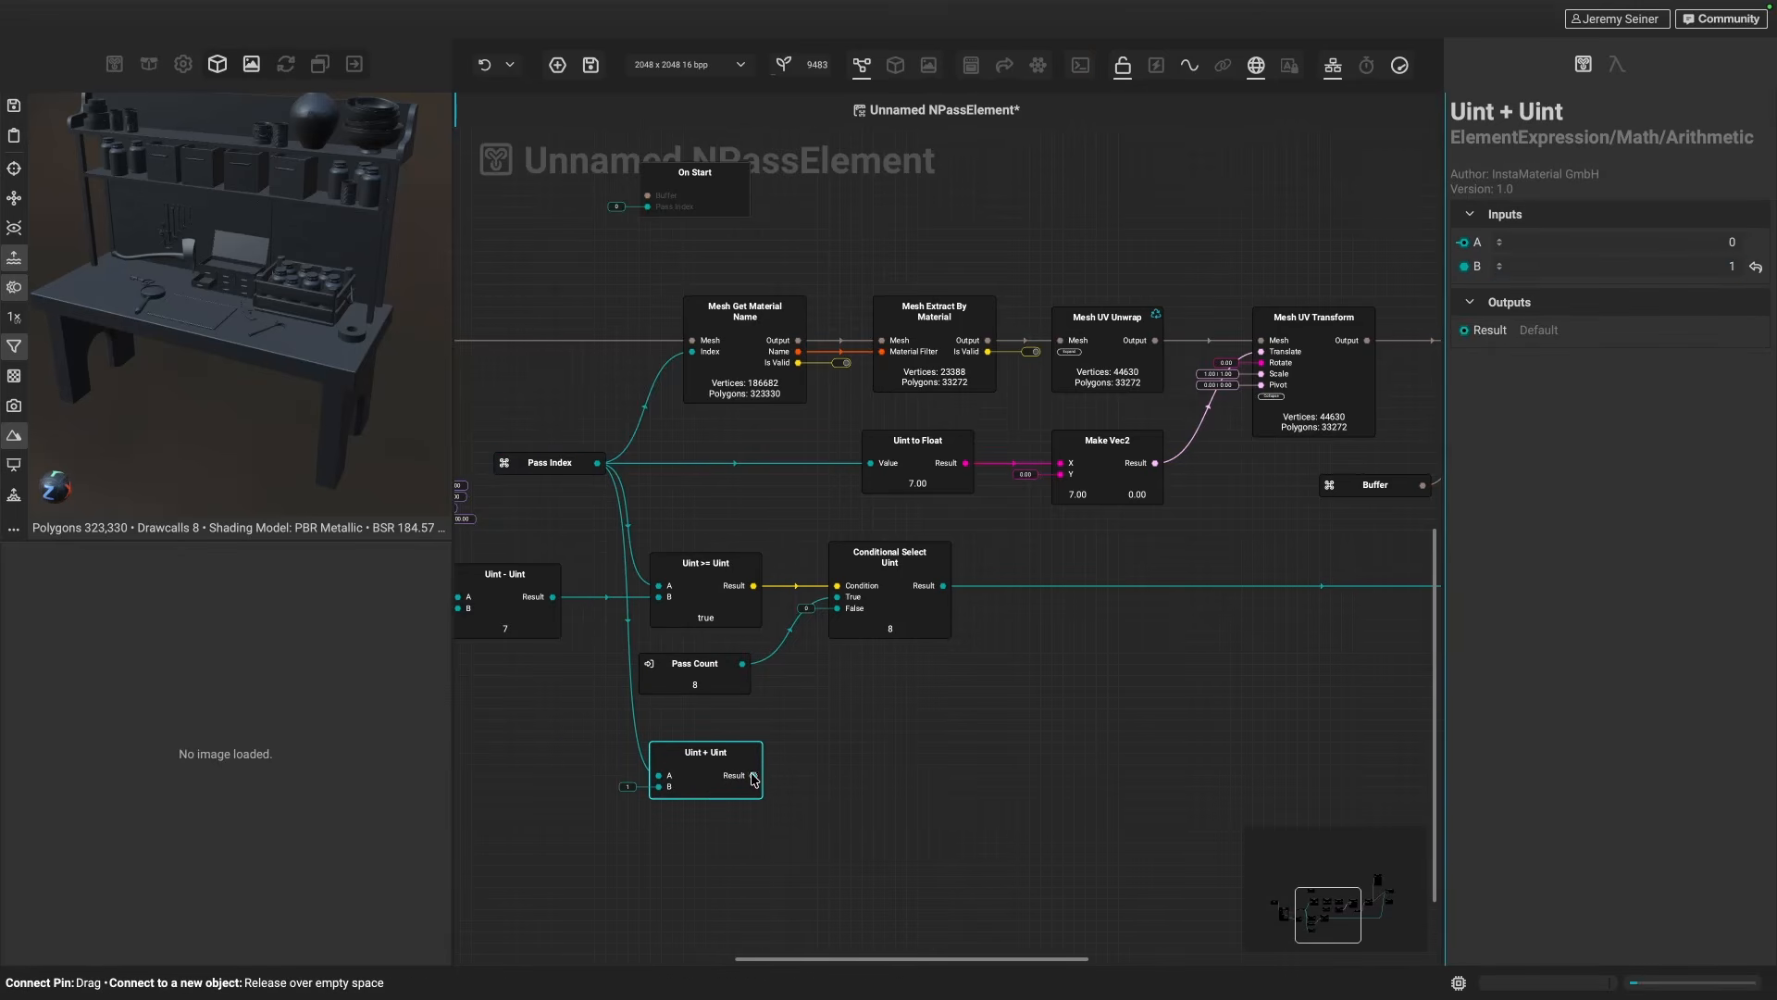
left_click_drag(754, 775, 837, 608)
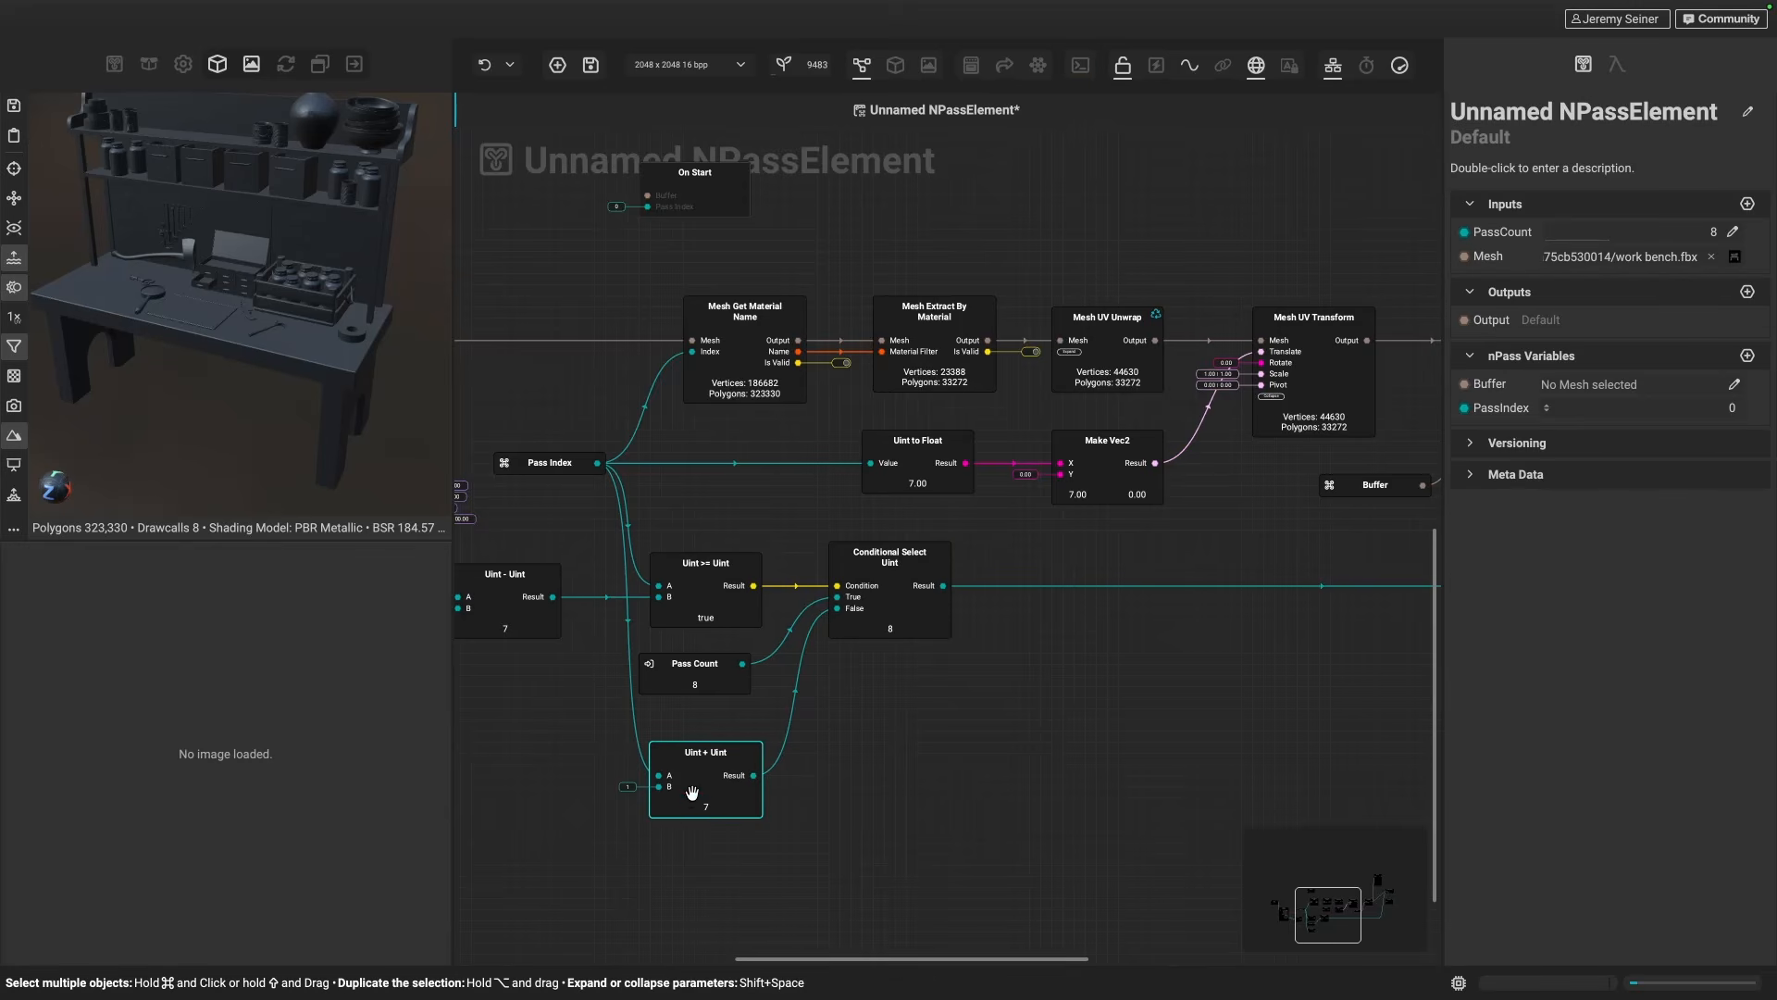
- Align the Uint + Uint and Pass Count nodes in a tight column beneath the Uint >= Uint node
left_click_drag(698, 794, 698, 761)
left_click_drag(692, 675, 703, 674)
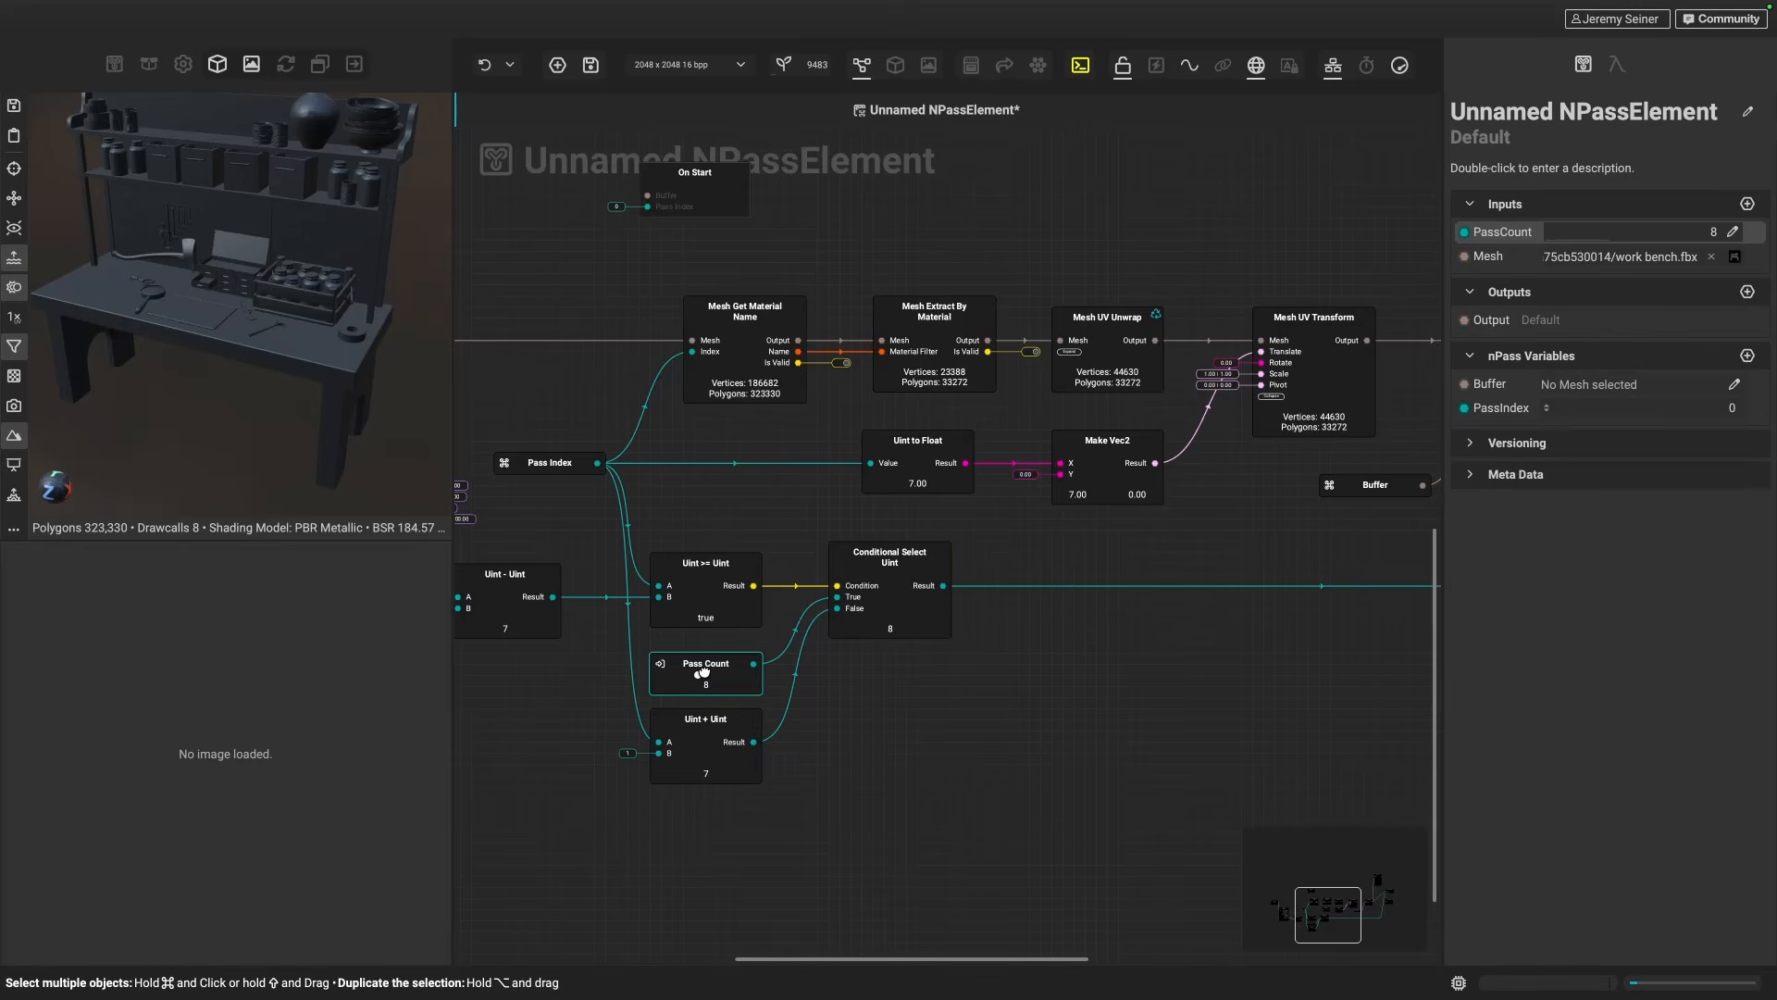
left_click(880, 794)
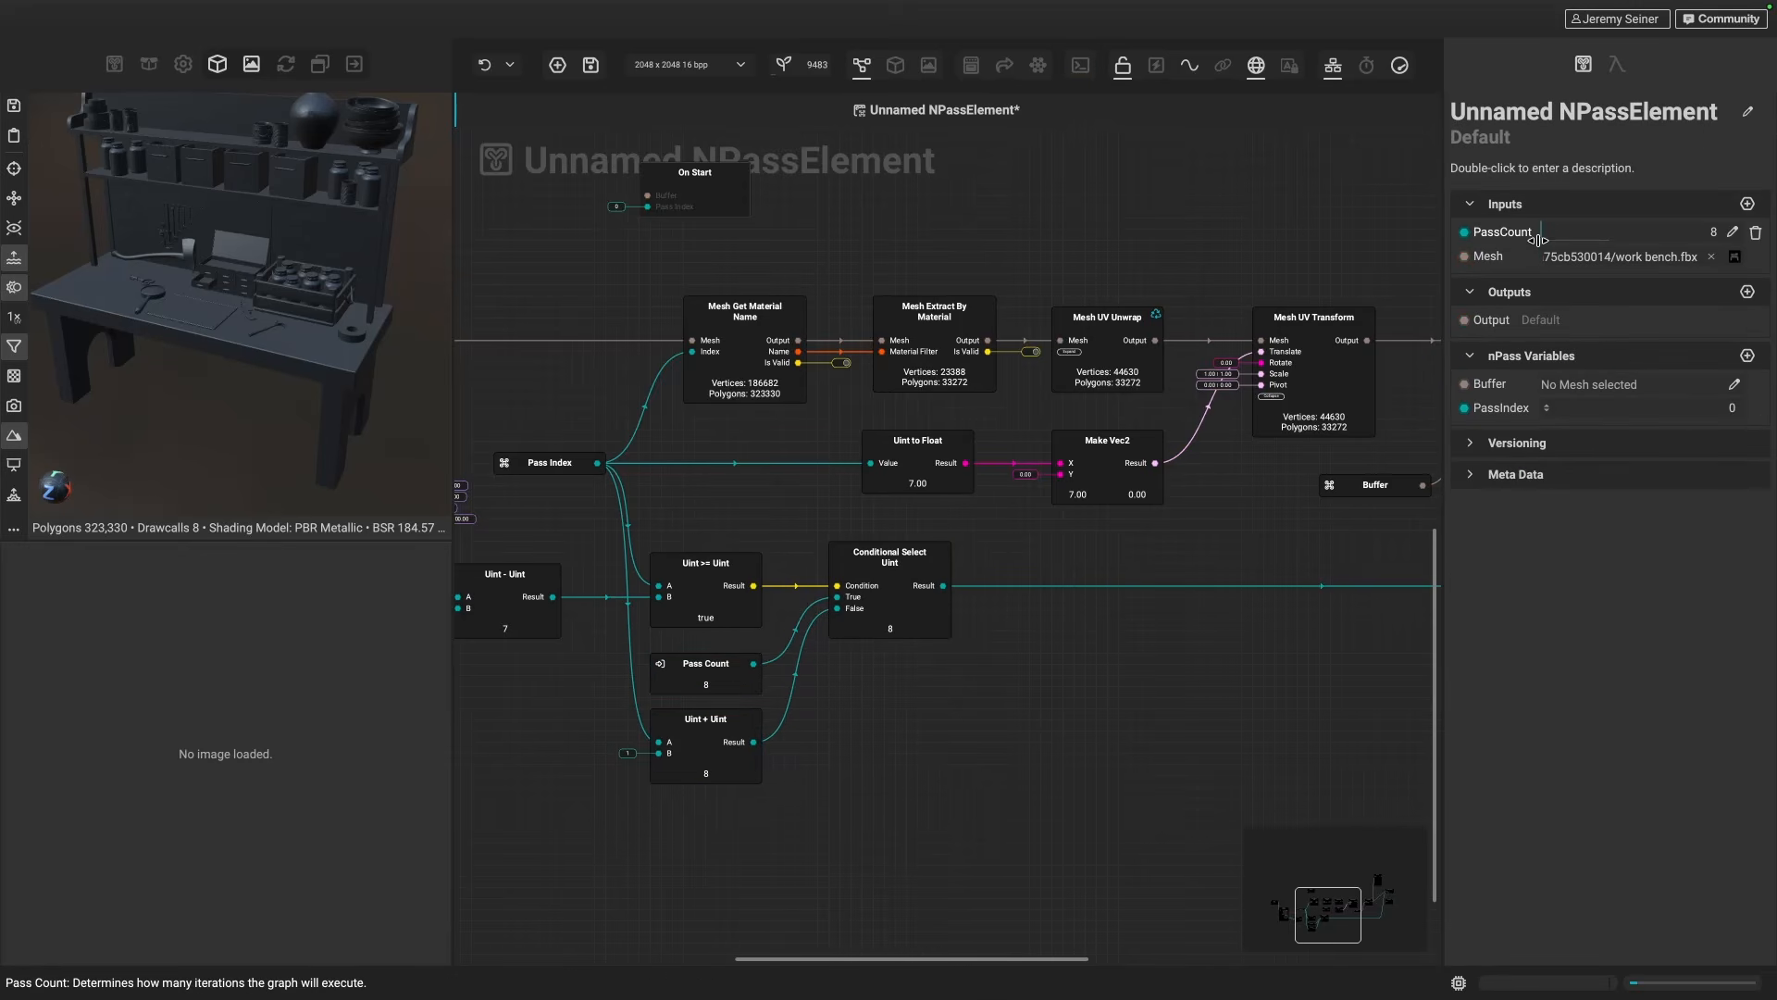
- Test the graph with PassCount lowered to 1 and raised to 2
left_click_drag(1549, 240, 1537, 245)
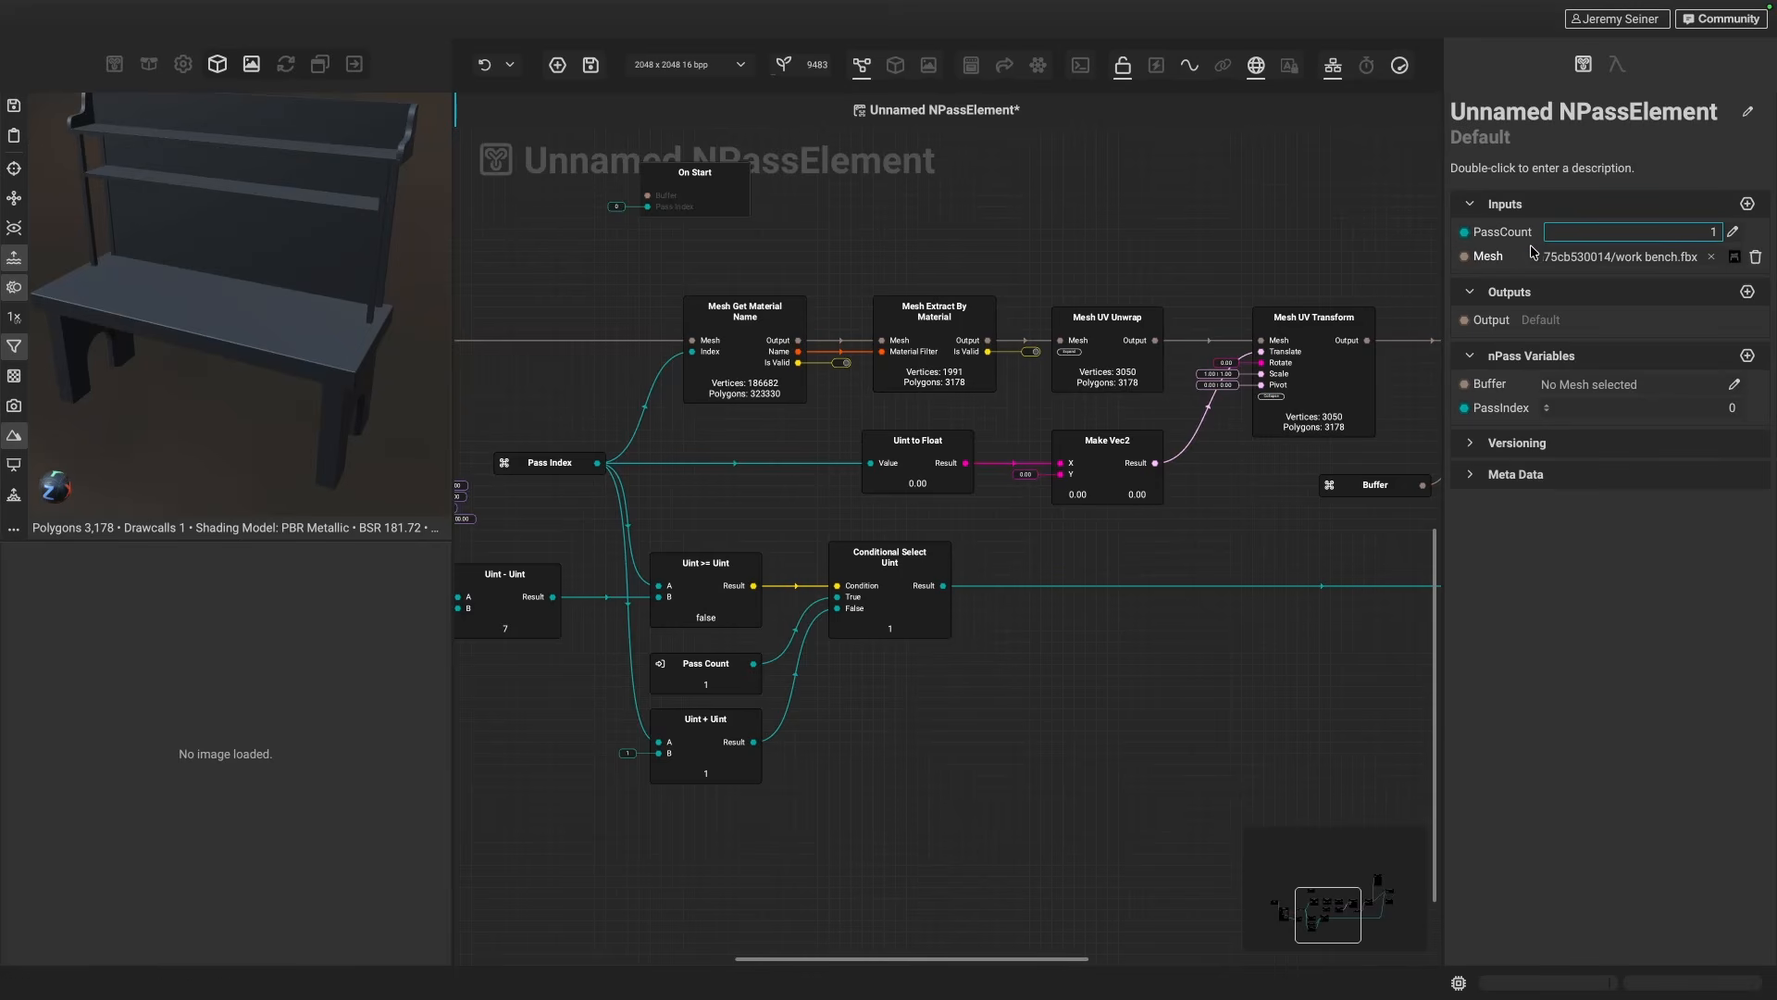
scroll(1208, 647, "down", 3)
scroll(1207, 647, "right", 3)
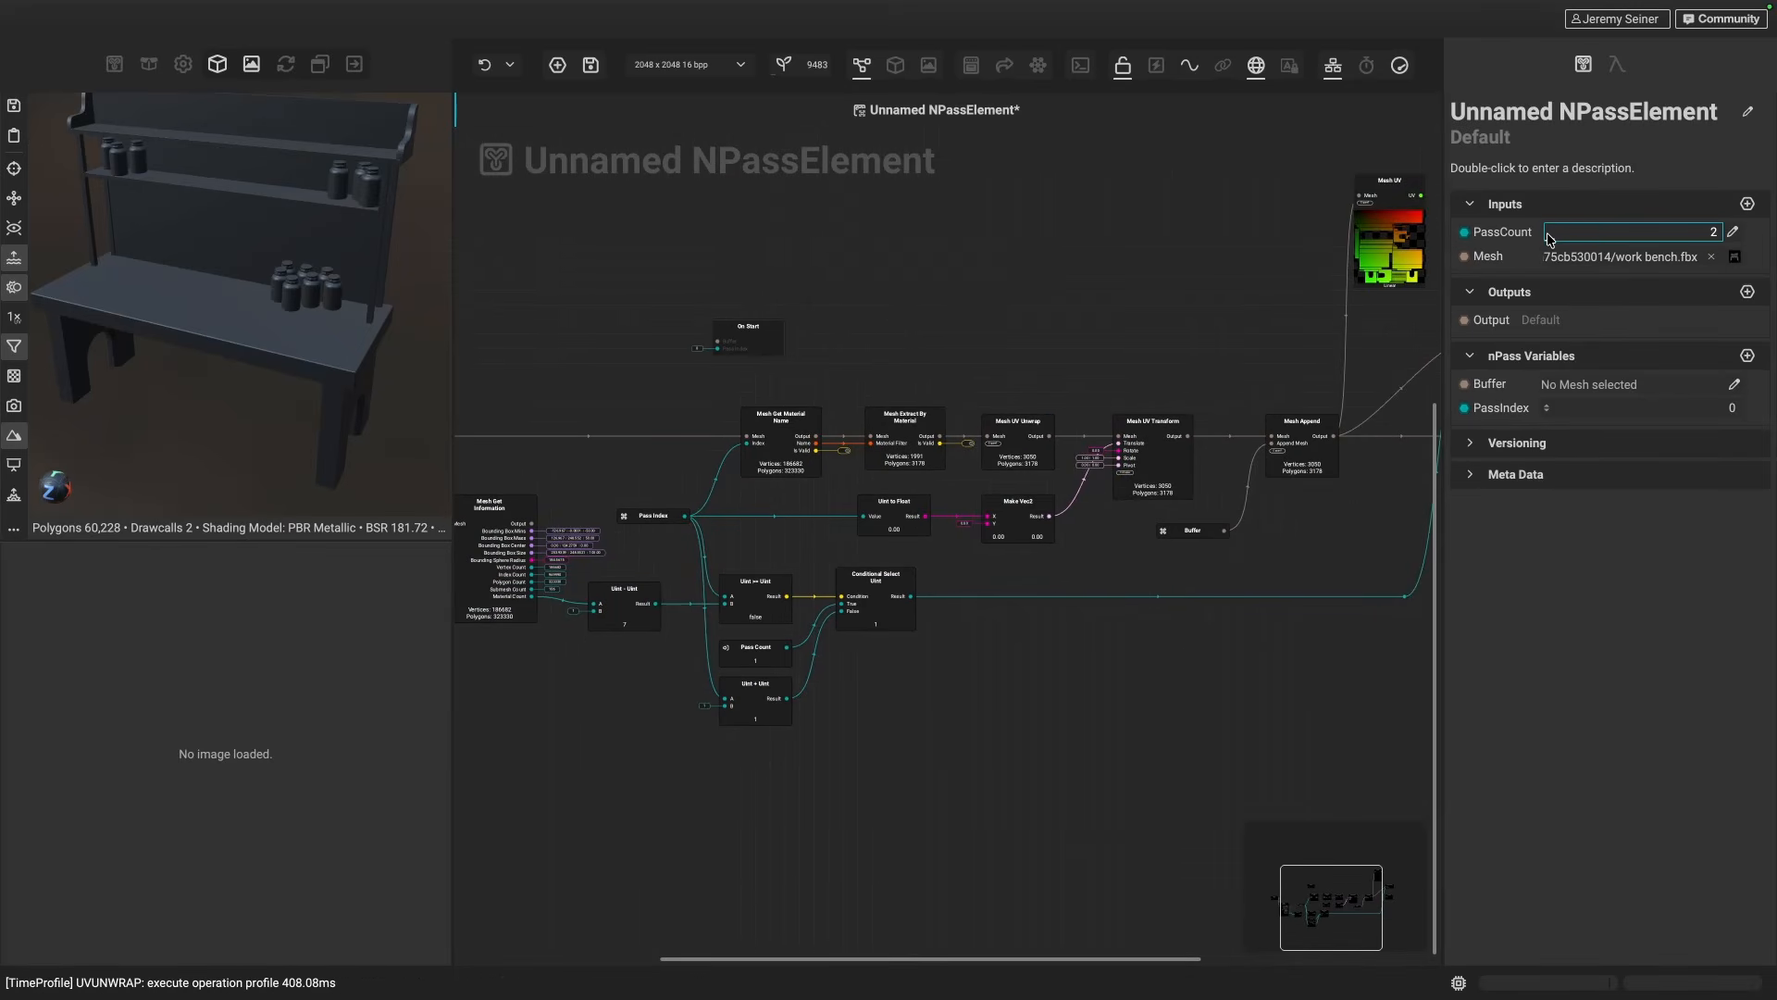
scroll(1289, 452, "right", 2)
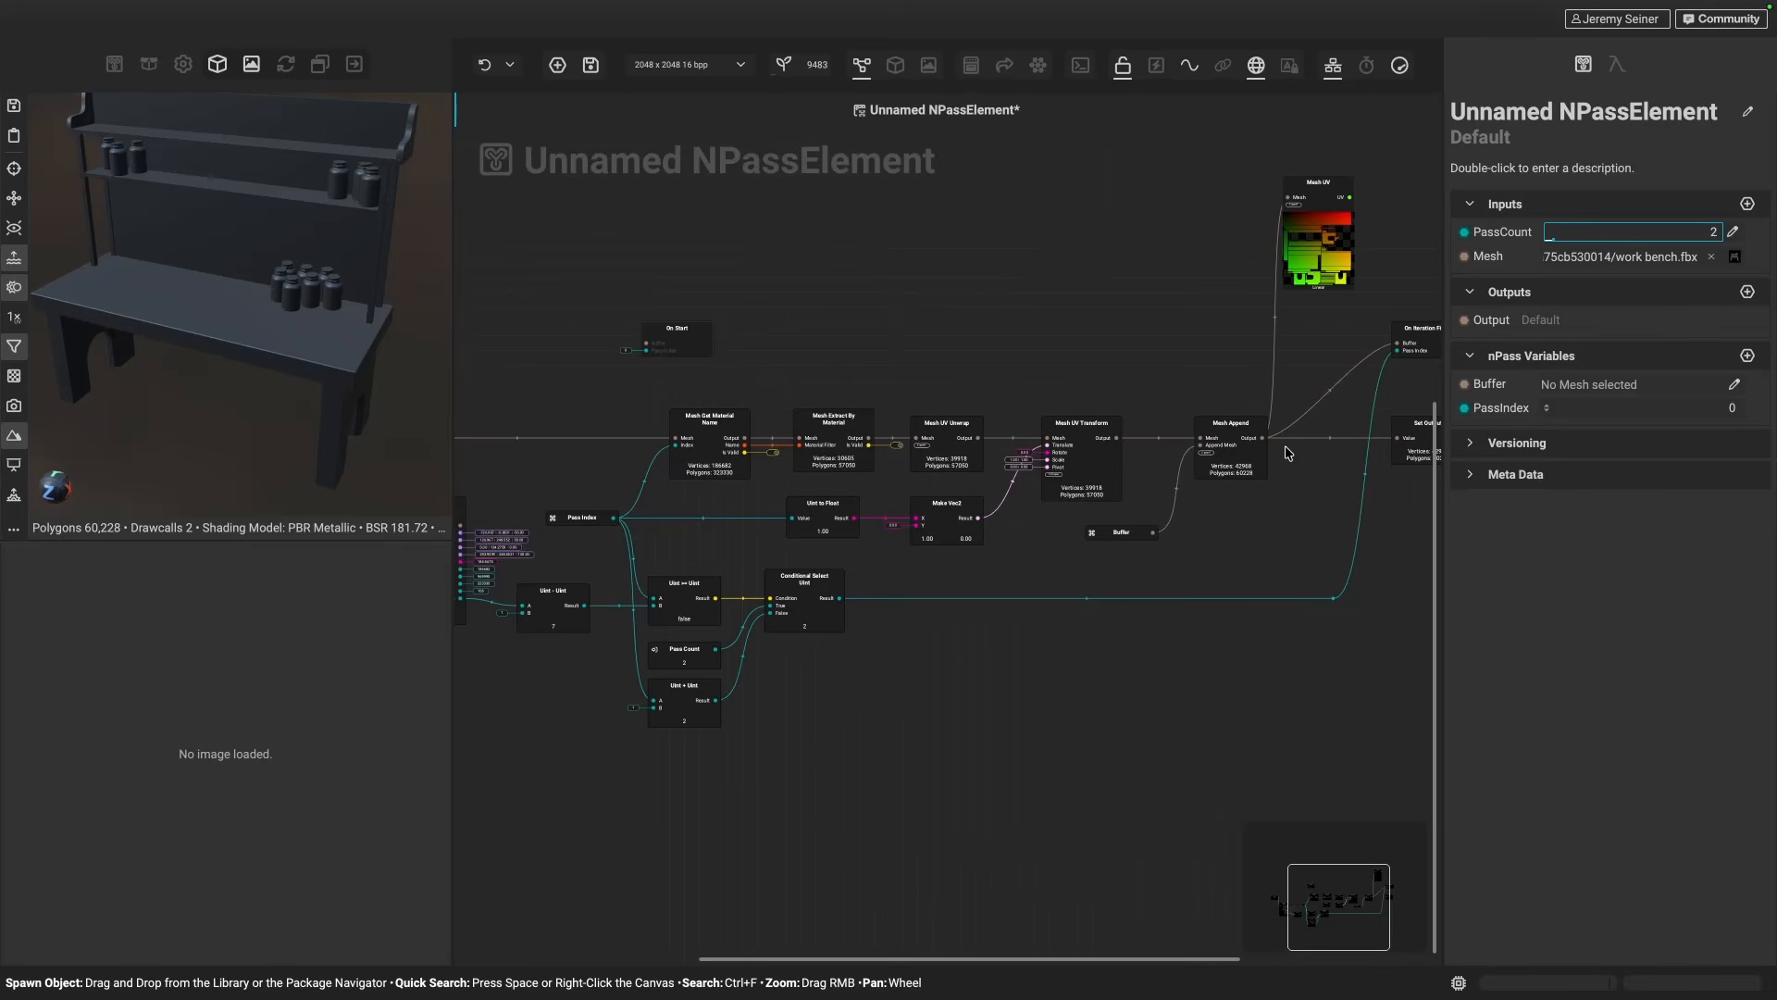
- Set the graph's PassCount input to 20
scroll(1288, 453, "right", 1)
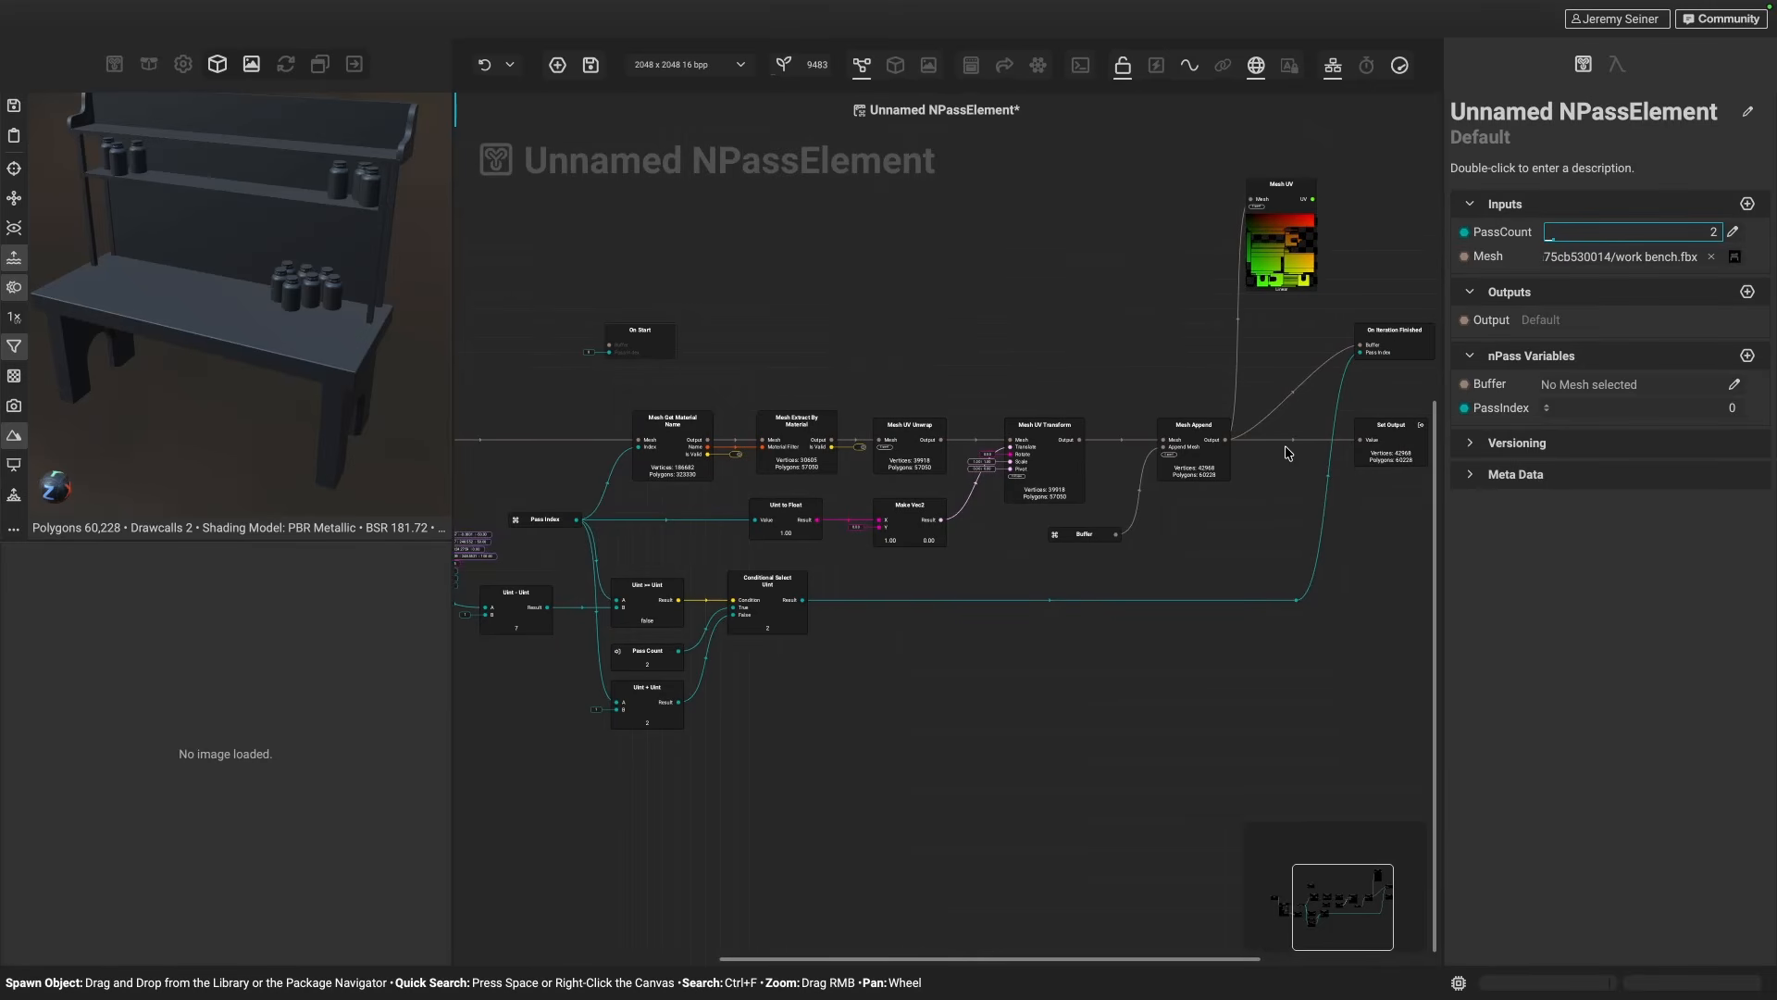
scroll(1289, 453, "left", 2)
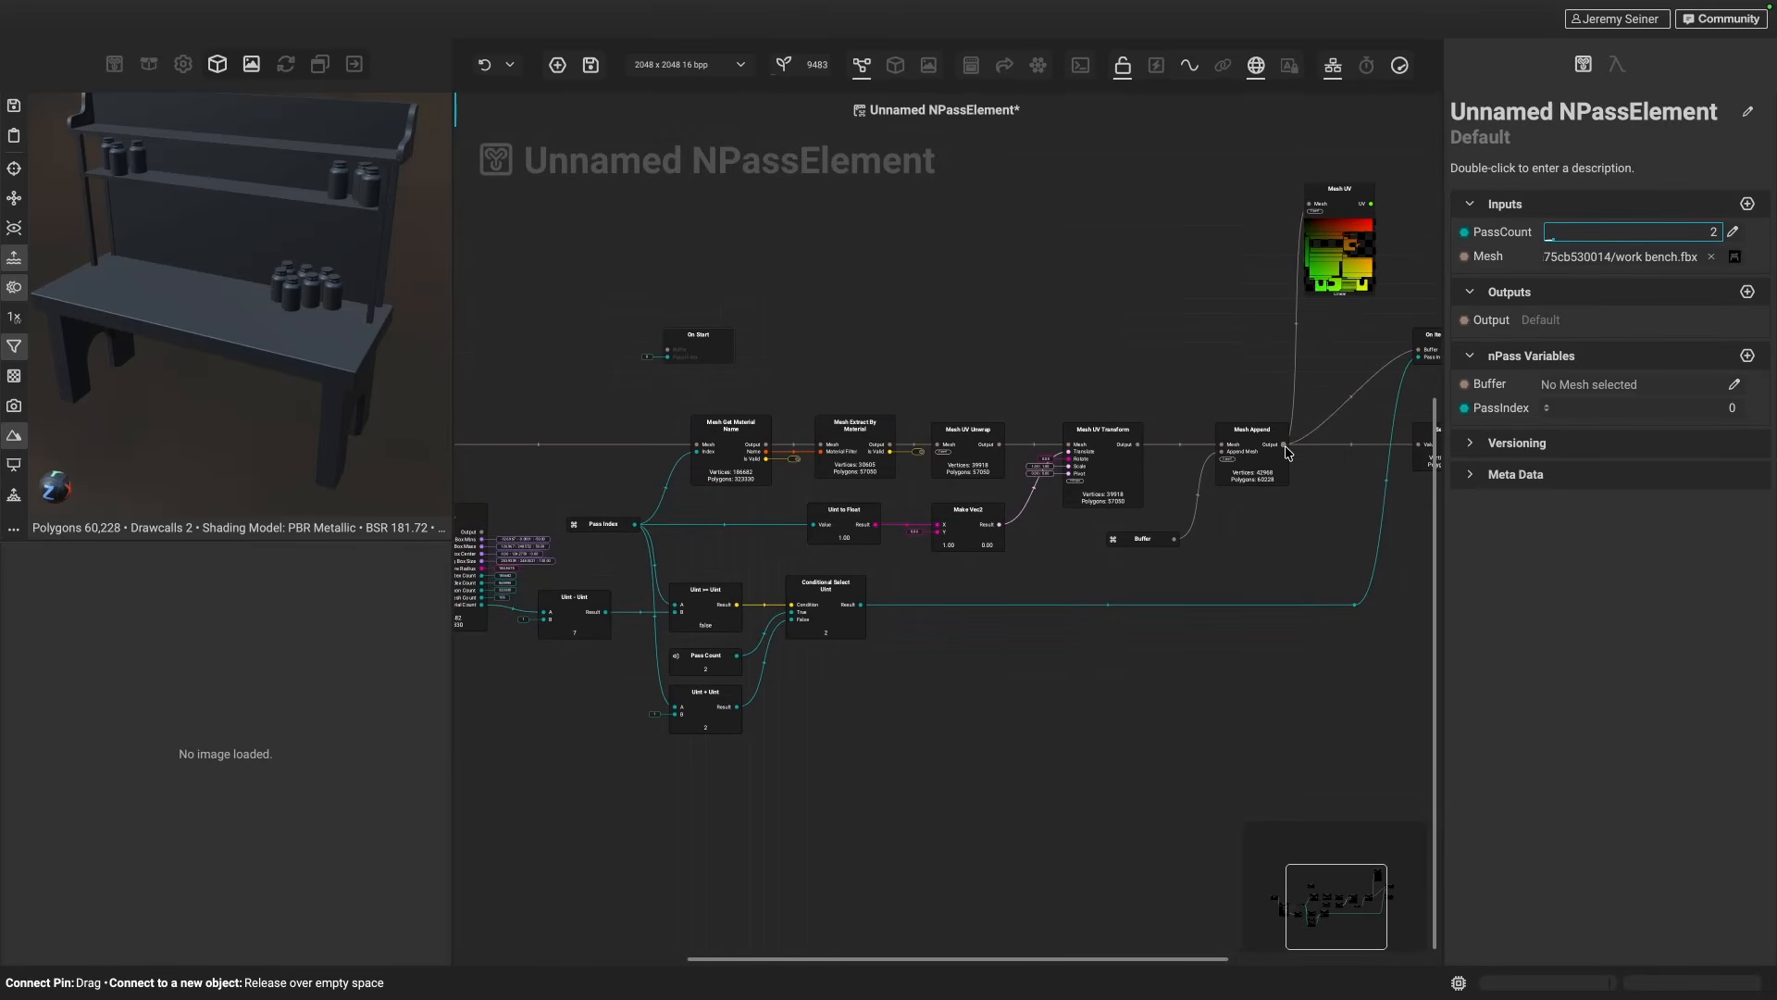
scroll(1032, 693, "down", 2)
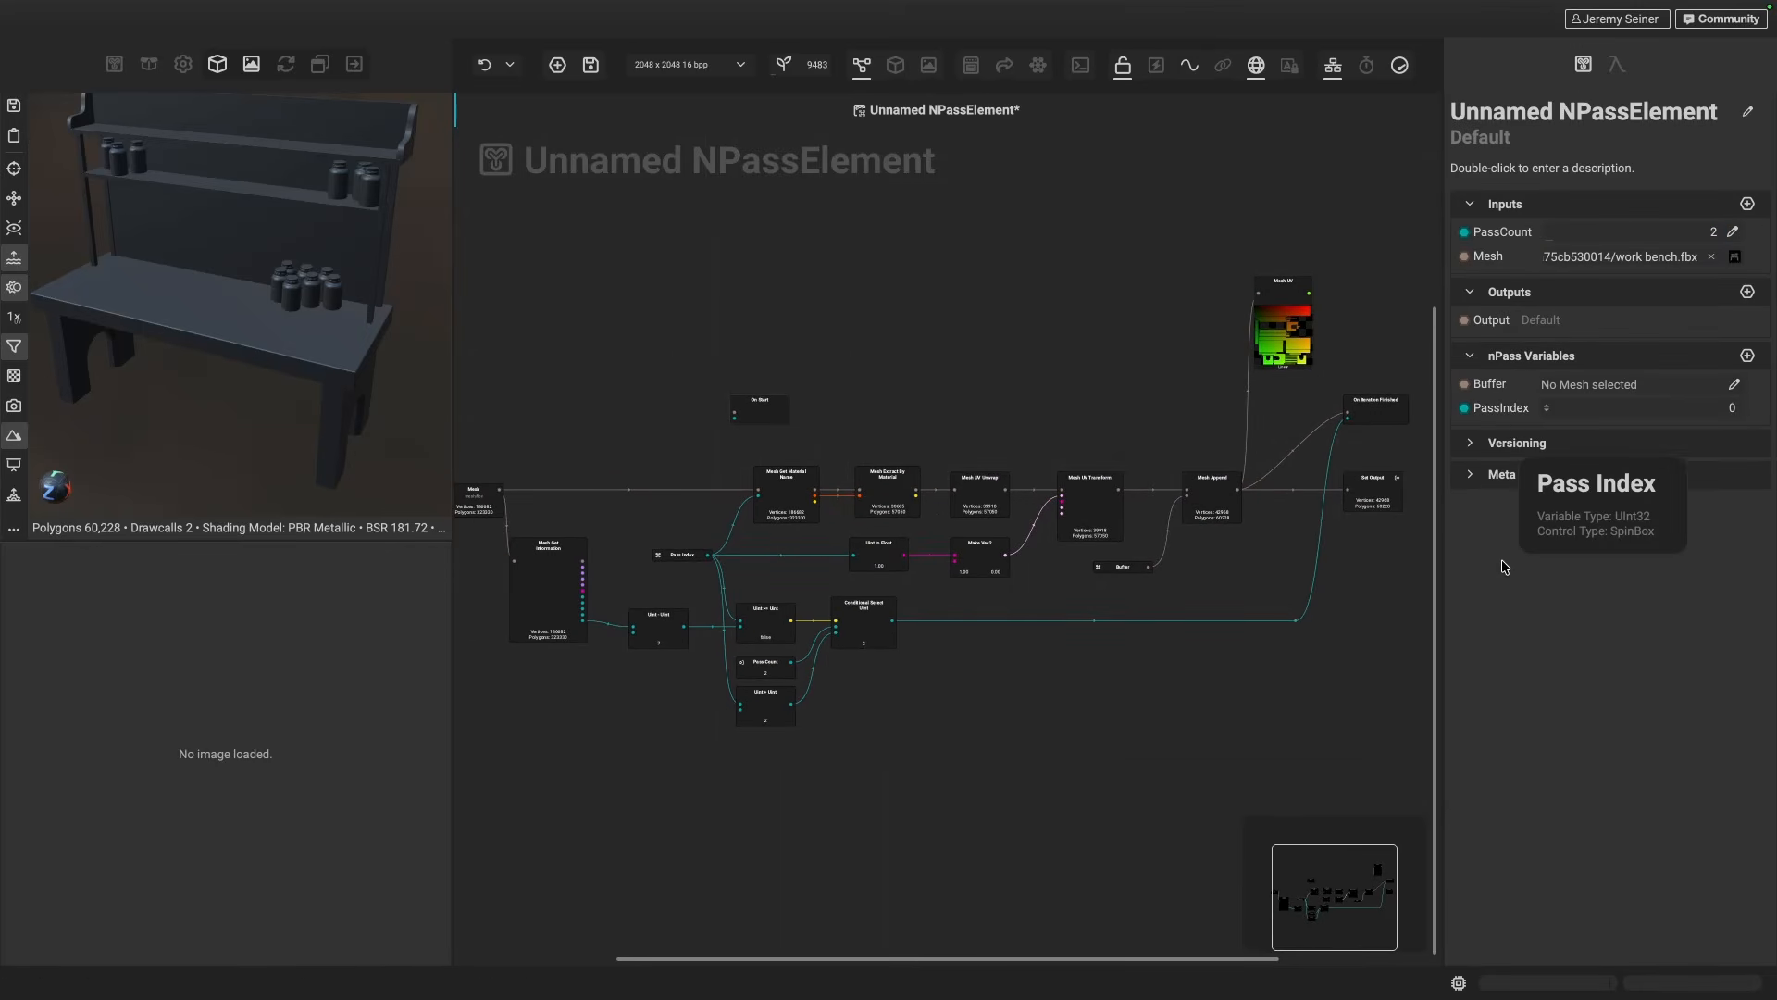
left_click(1730, 233)
type("20")
key("Return")
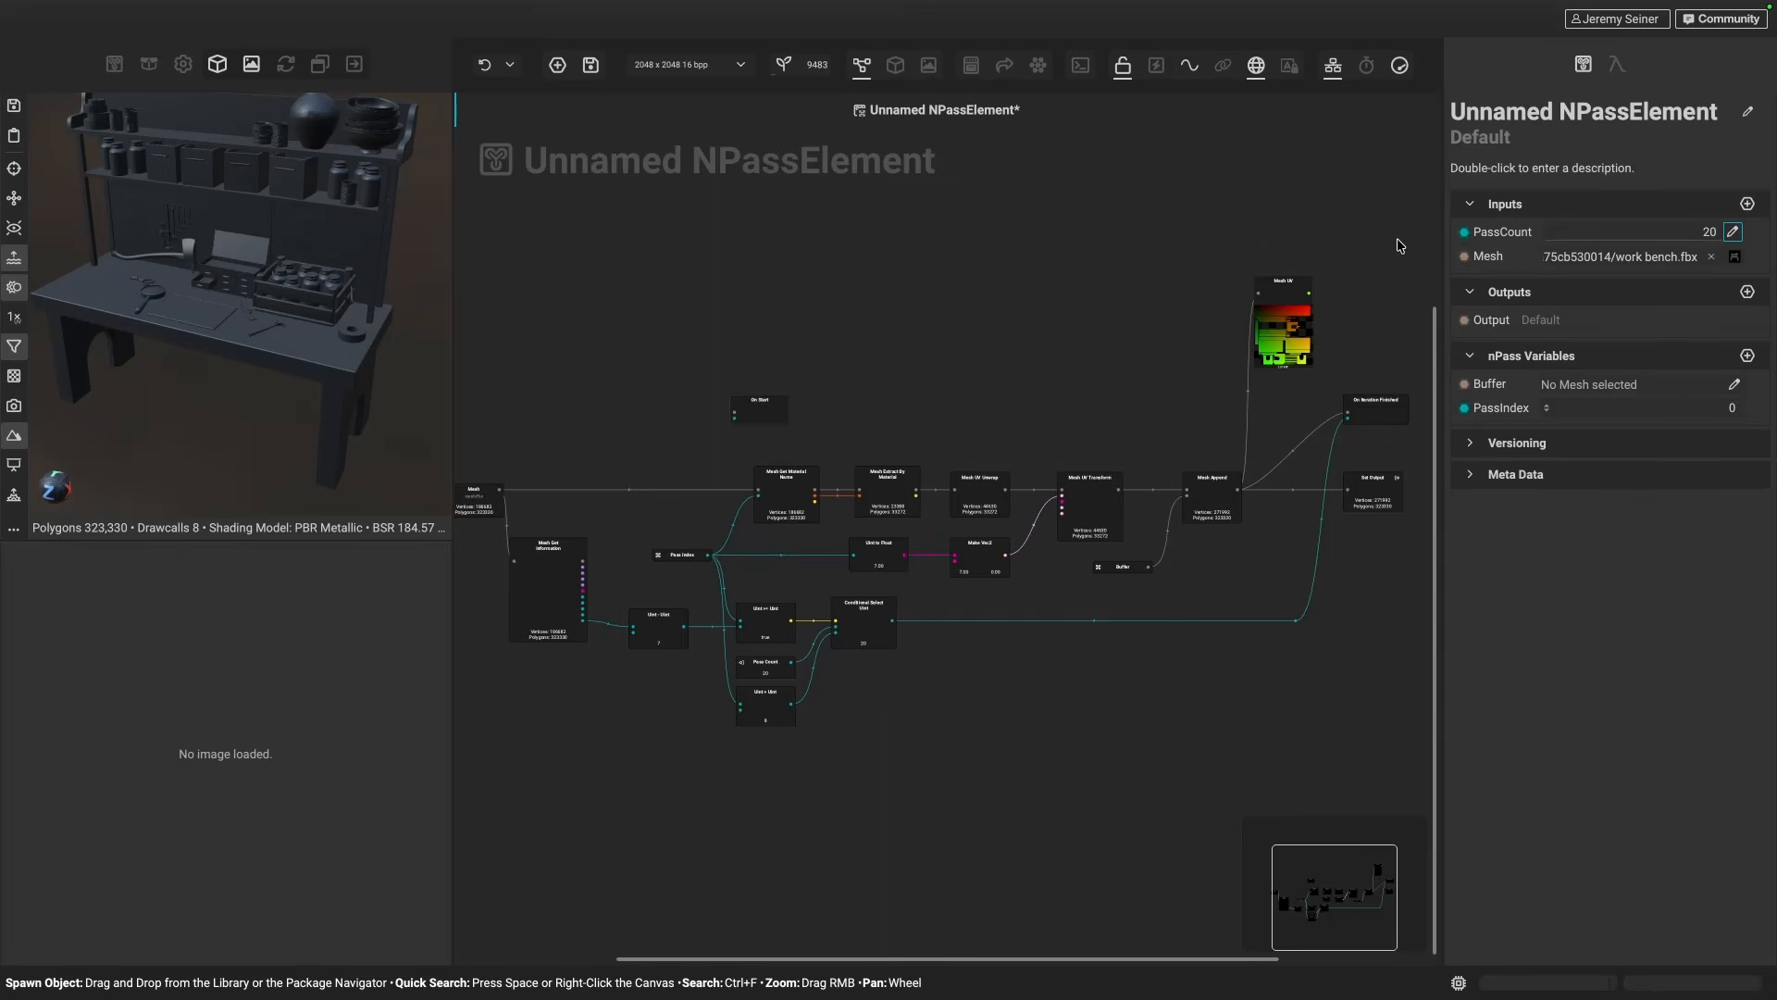
- Rename the PassCount input to MaxPassCount
double_click(1511, 232)
type("MaxPa")
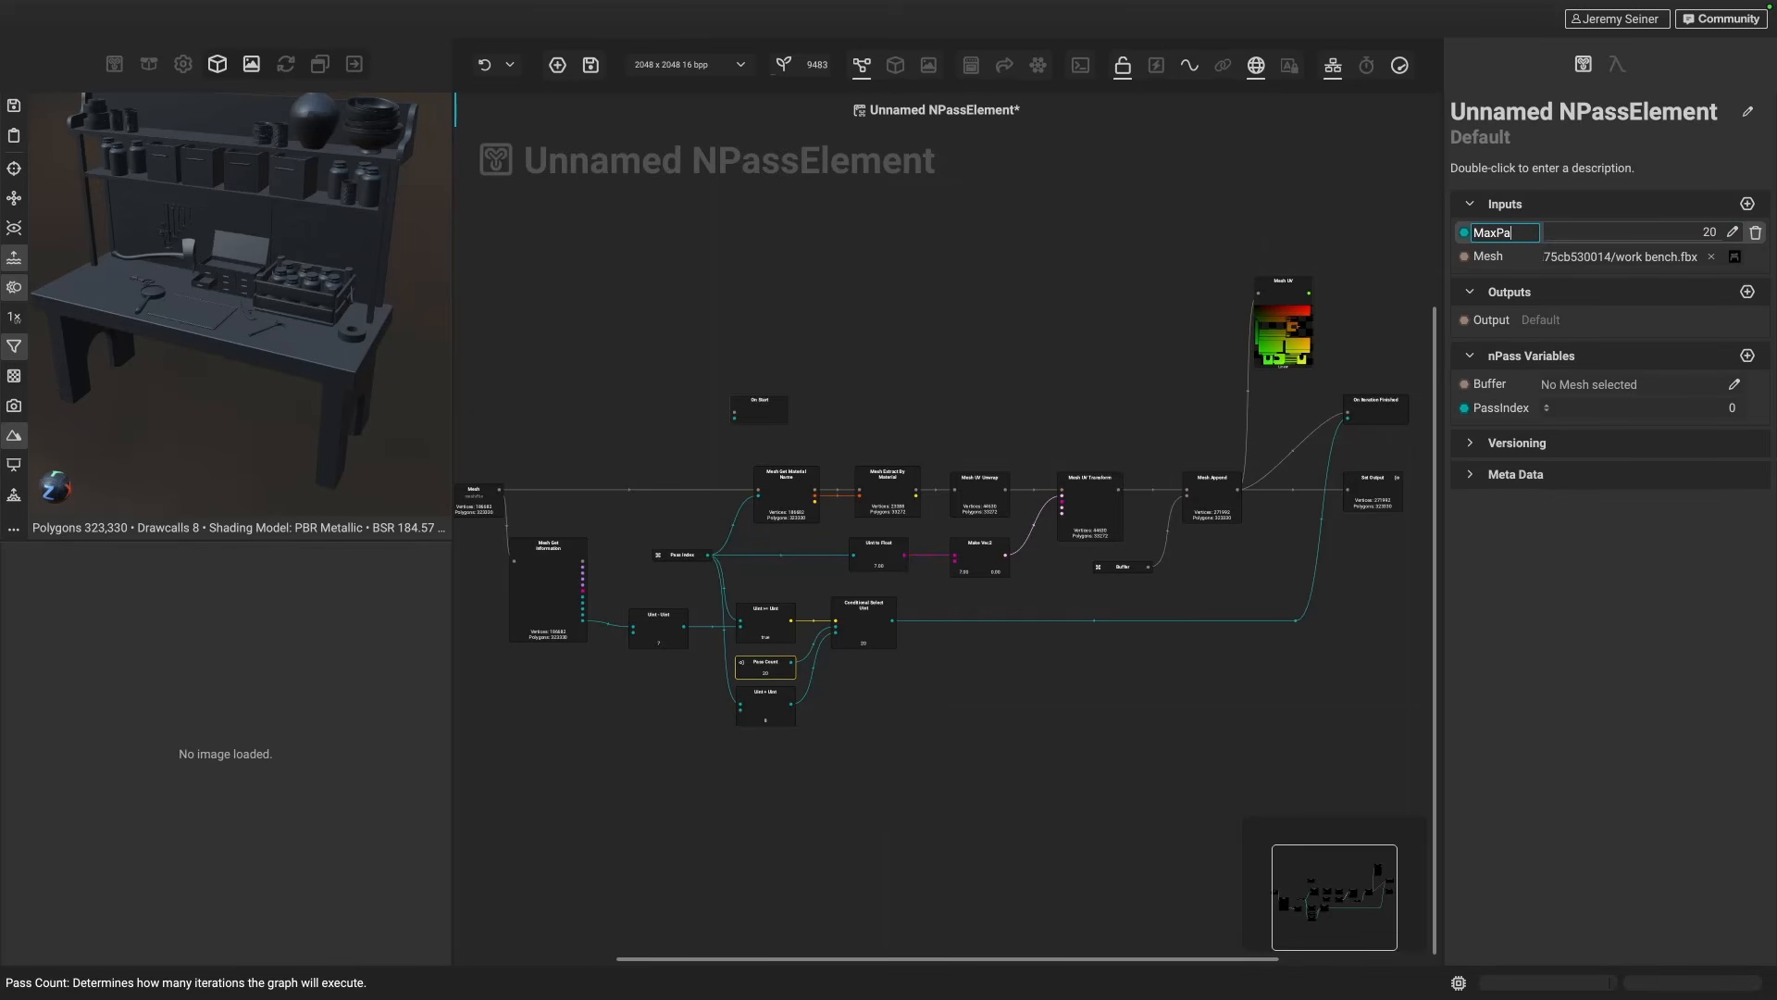
type("ssCount")
key("Return")
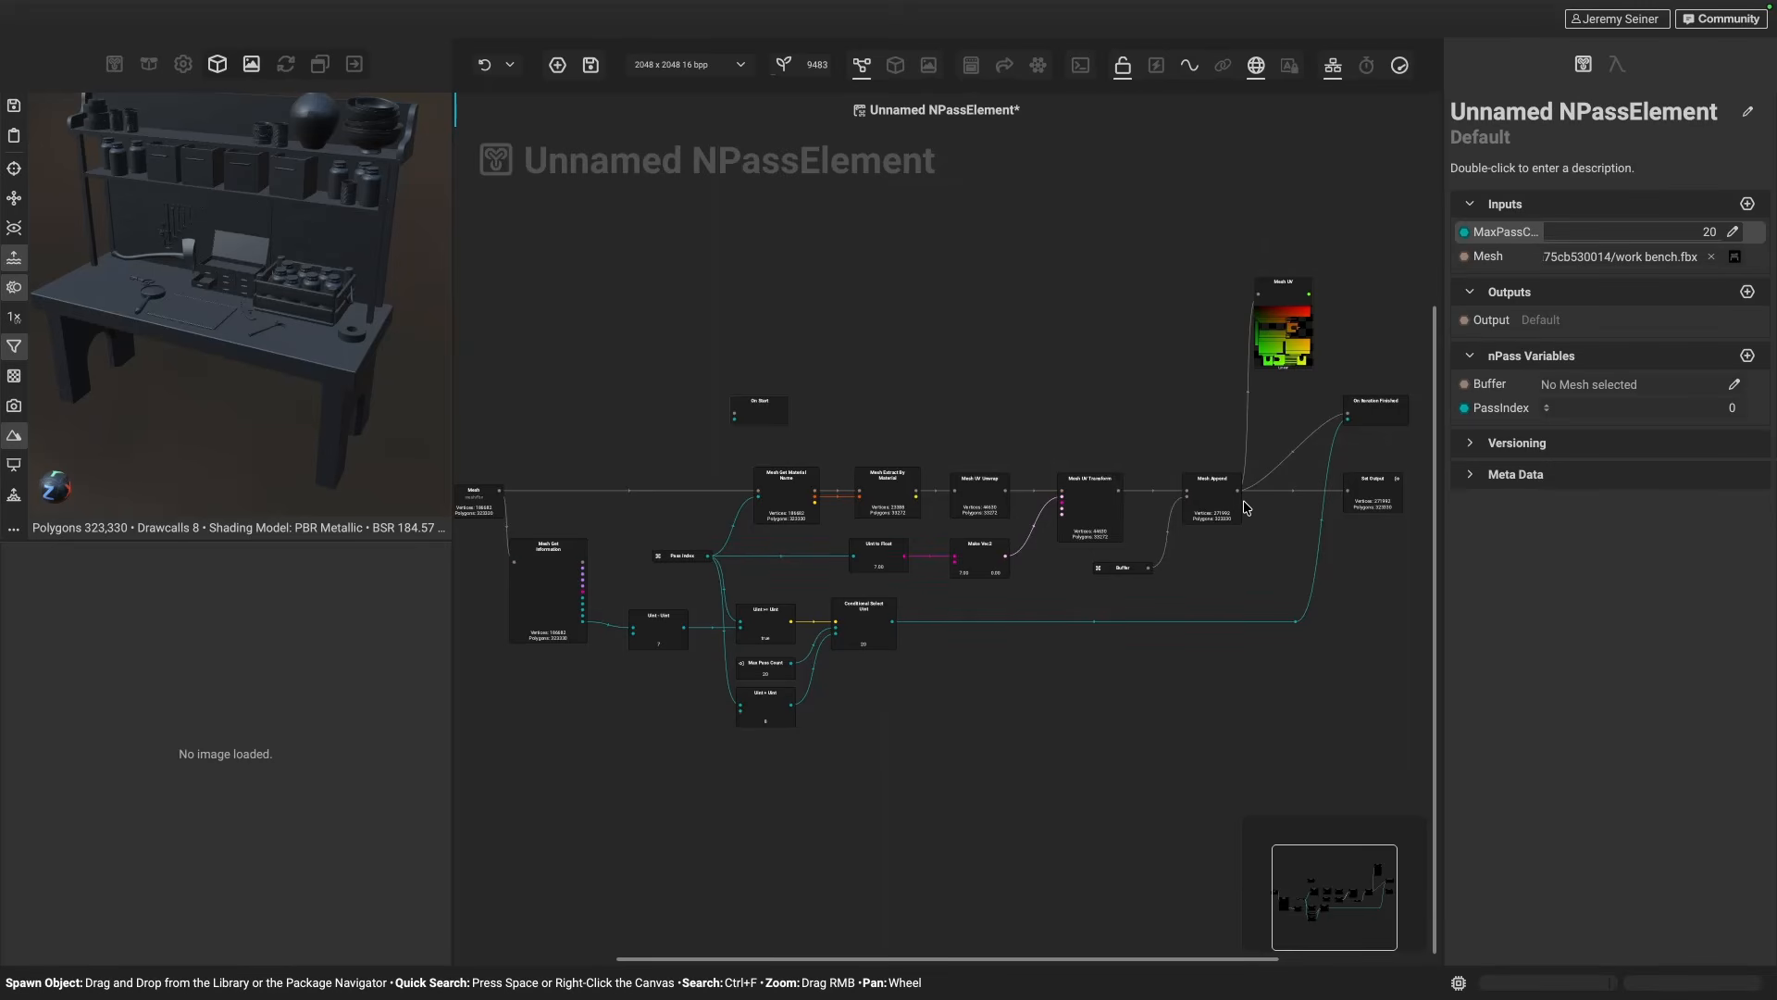
- Inspect the Mesh Append result in the enlarged mesh view, orbiting until the whole workbench can be seen
scroll(1245, 505, "up", 3)
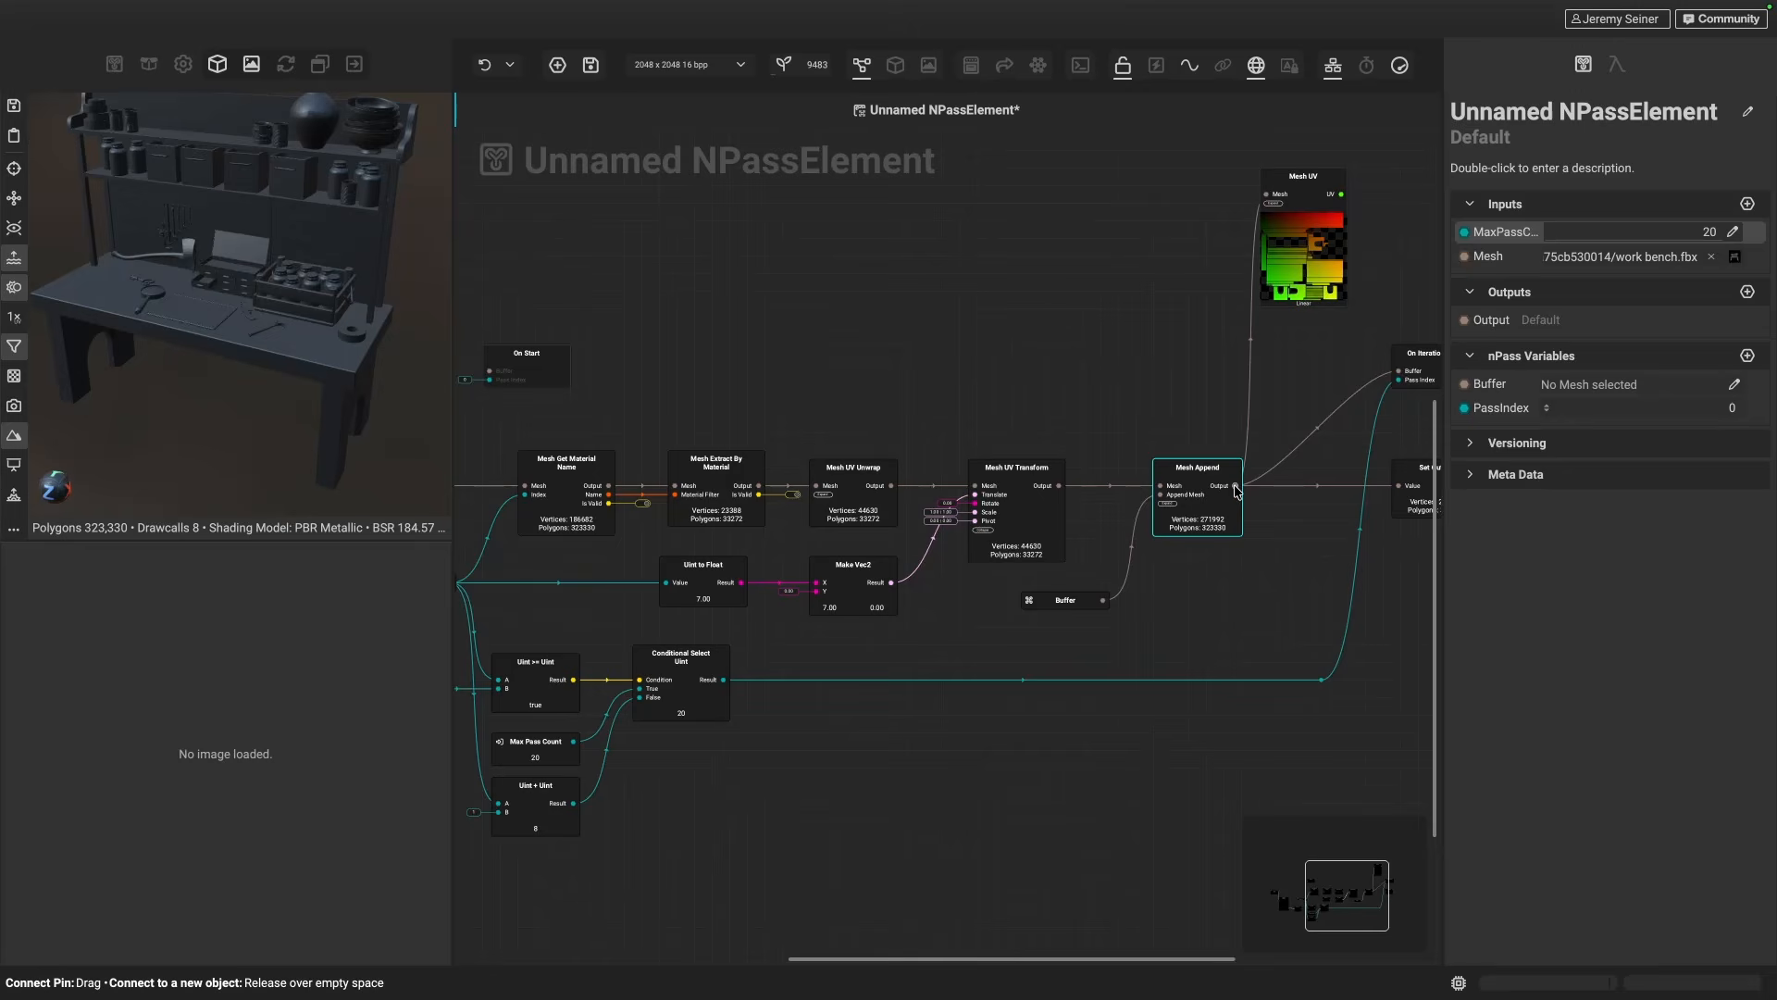
left_click(1235, 491)
left_click_drag(353, 373, 286, 391, "alt")
middle_click_drag(305, 200, 293, 300)
left_click_drag(290, 301, 208, 270, "alt")
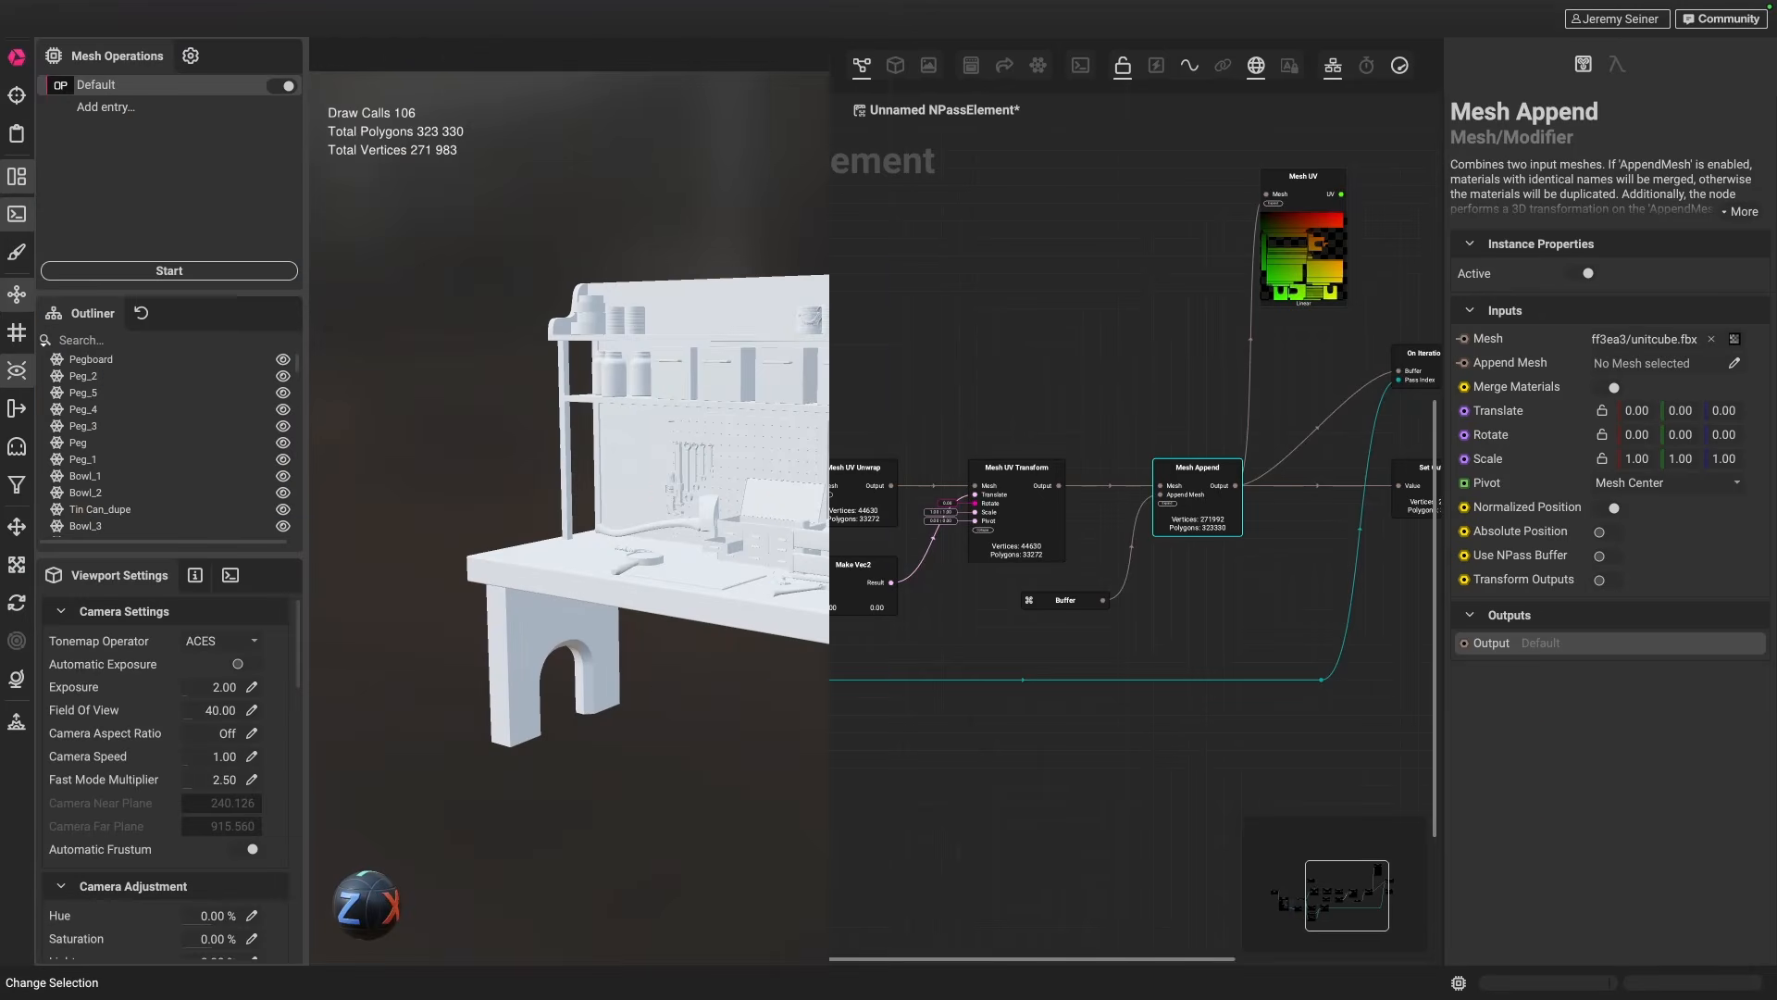
left_click_drag(753, 755, 724, 728, "alt")
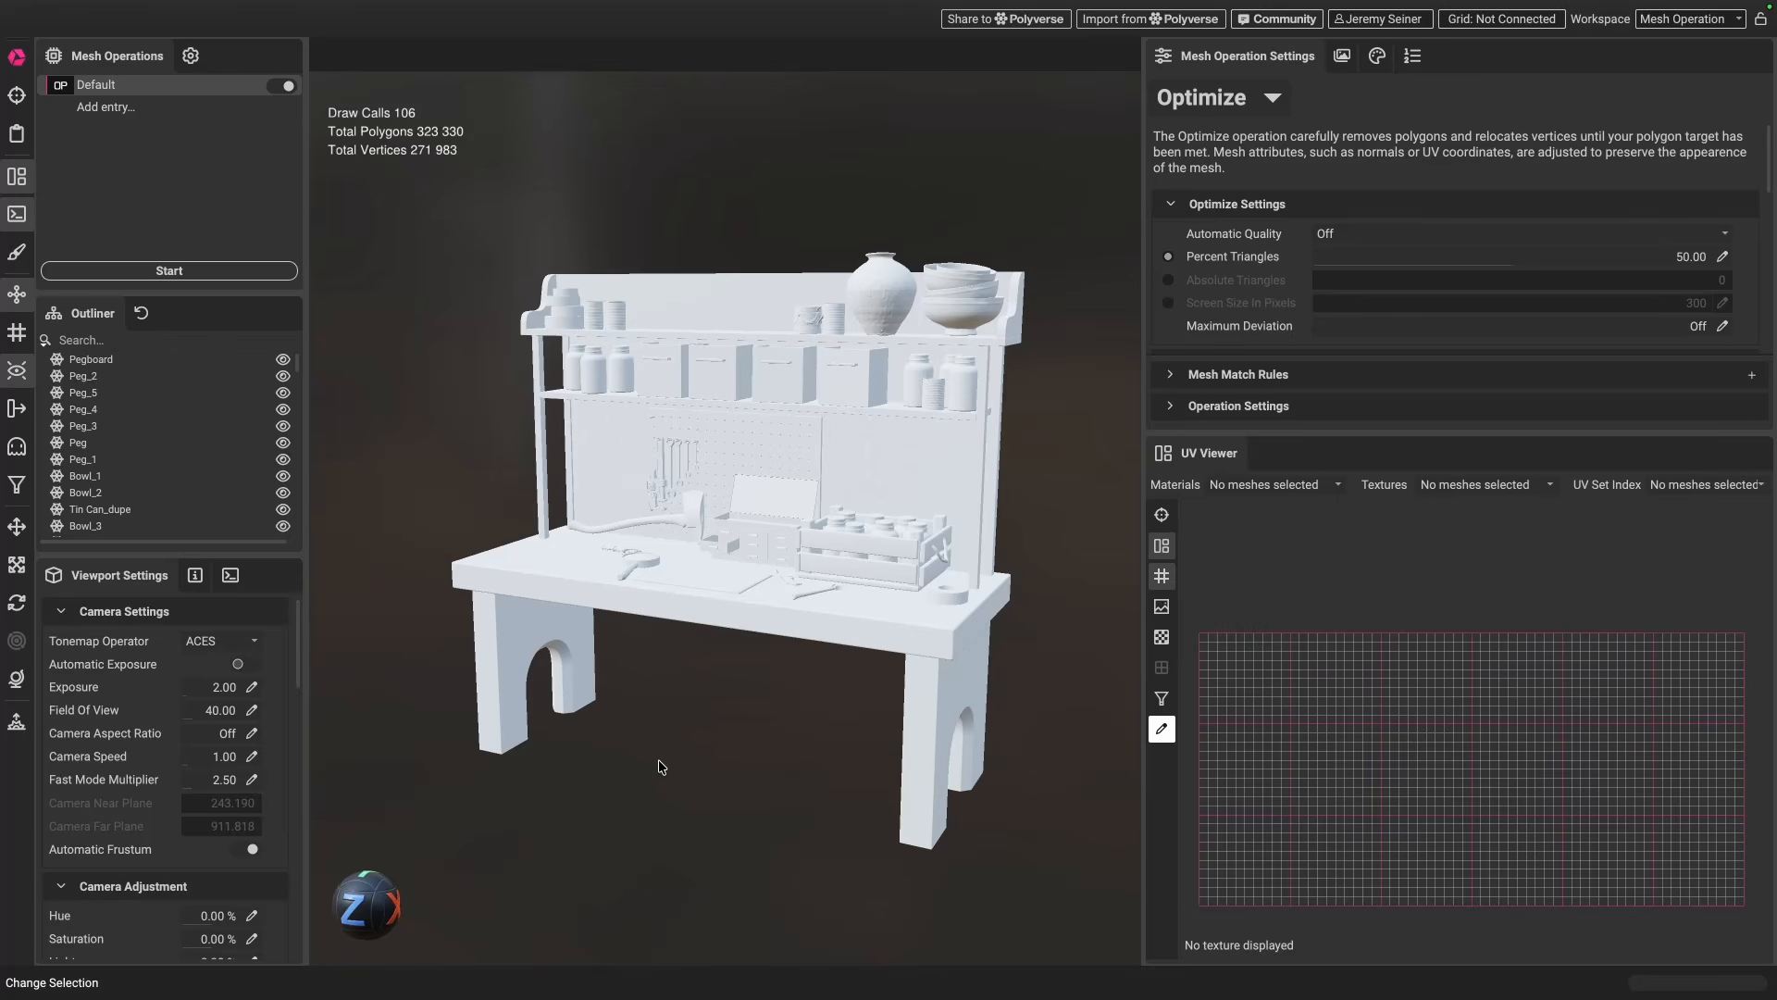
- Select the entire workbench mesh and examine its UDIM tile layout in the UV Viewer
key("ctrl+a")
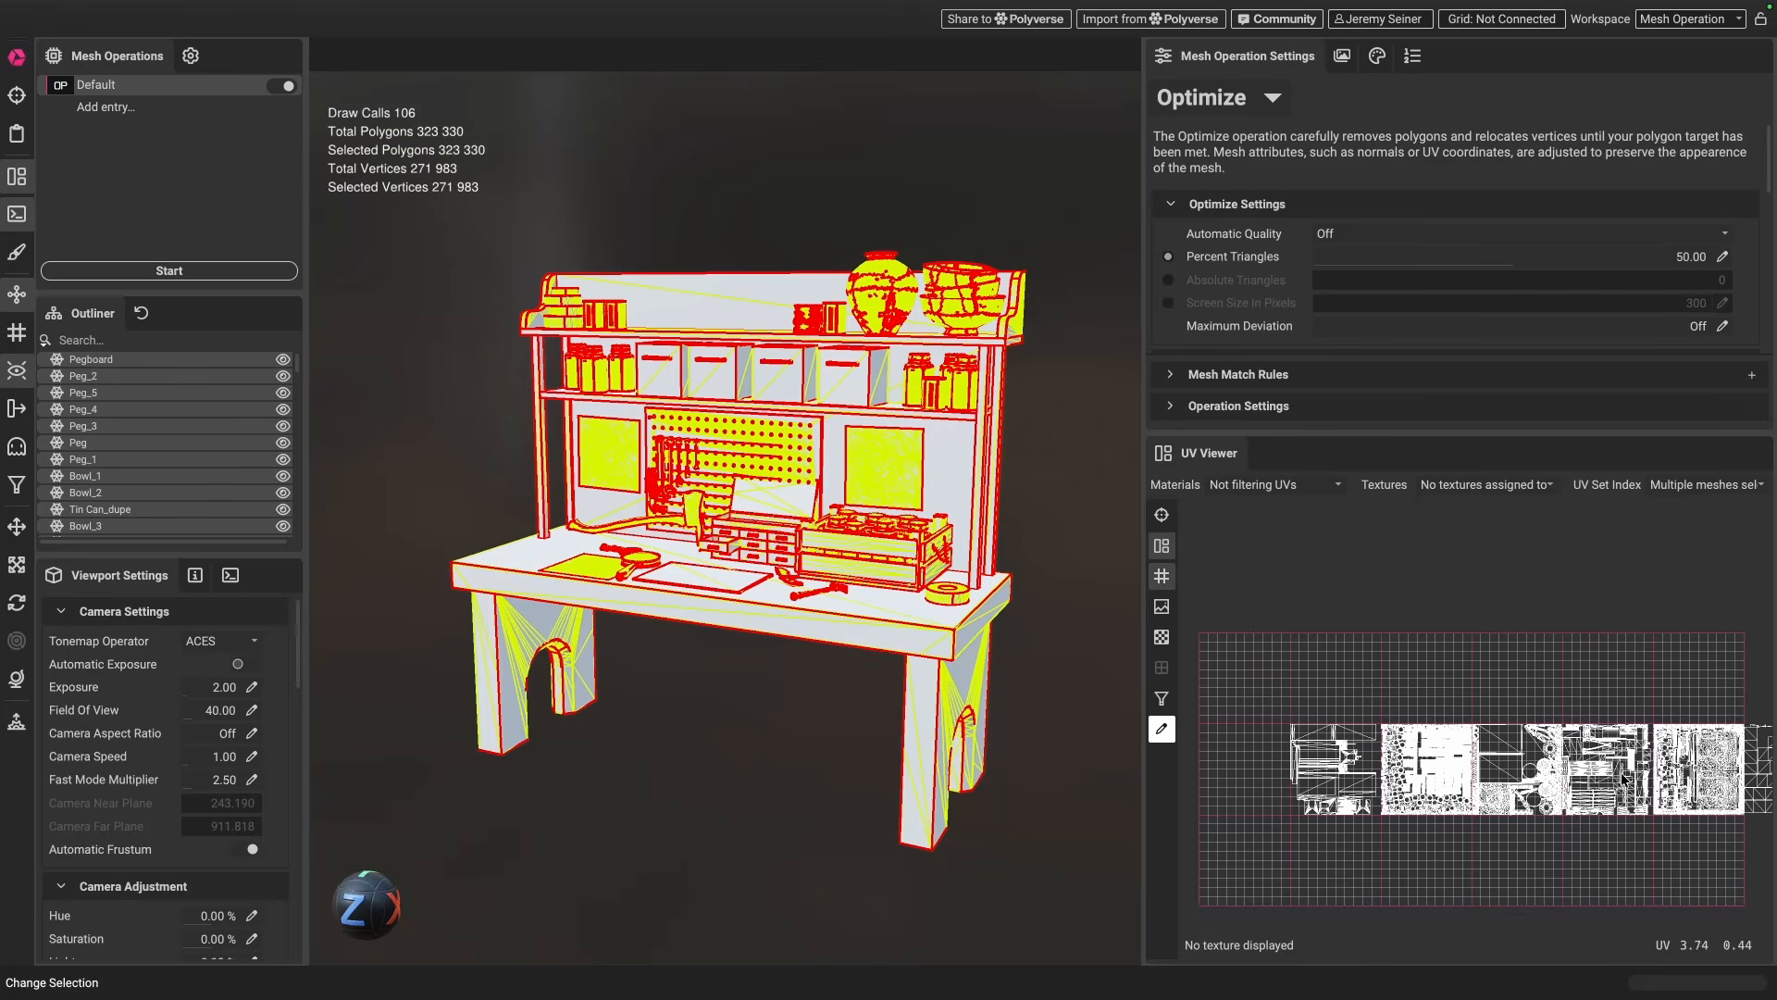
middle_click_drag(1657, 783, 1185, 801)
scroll(1296, 777, "down", 2)
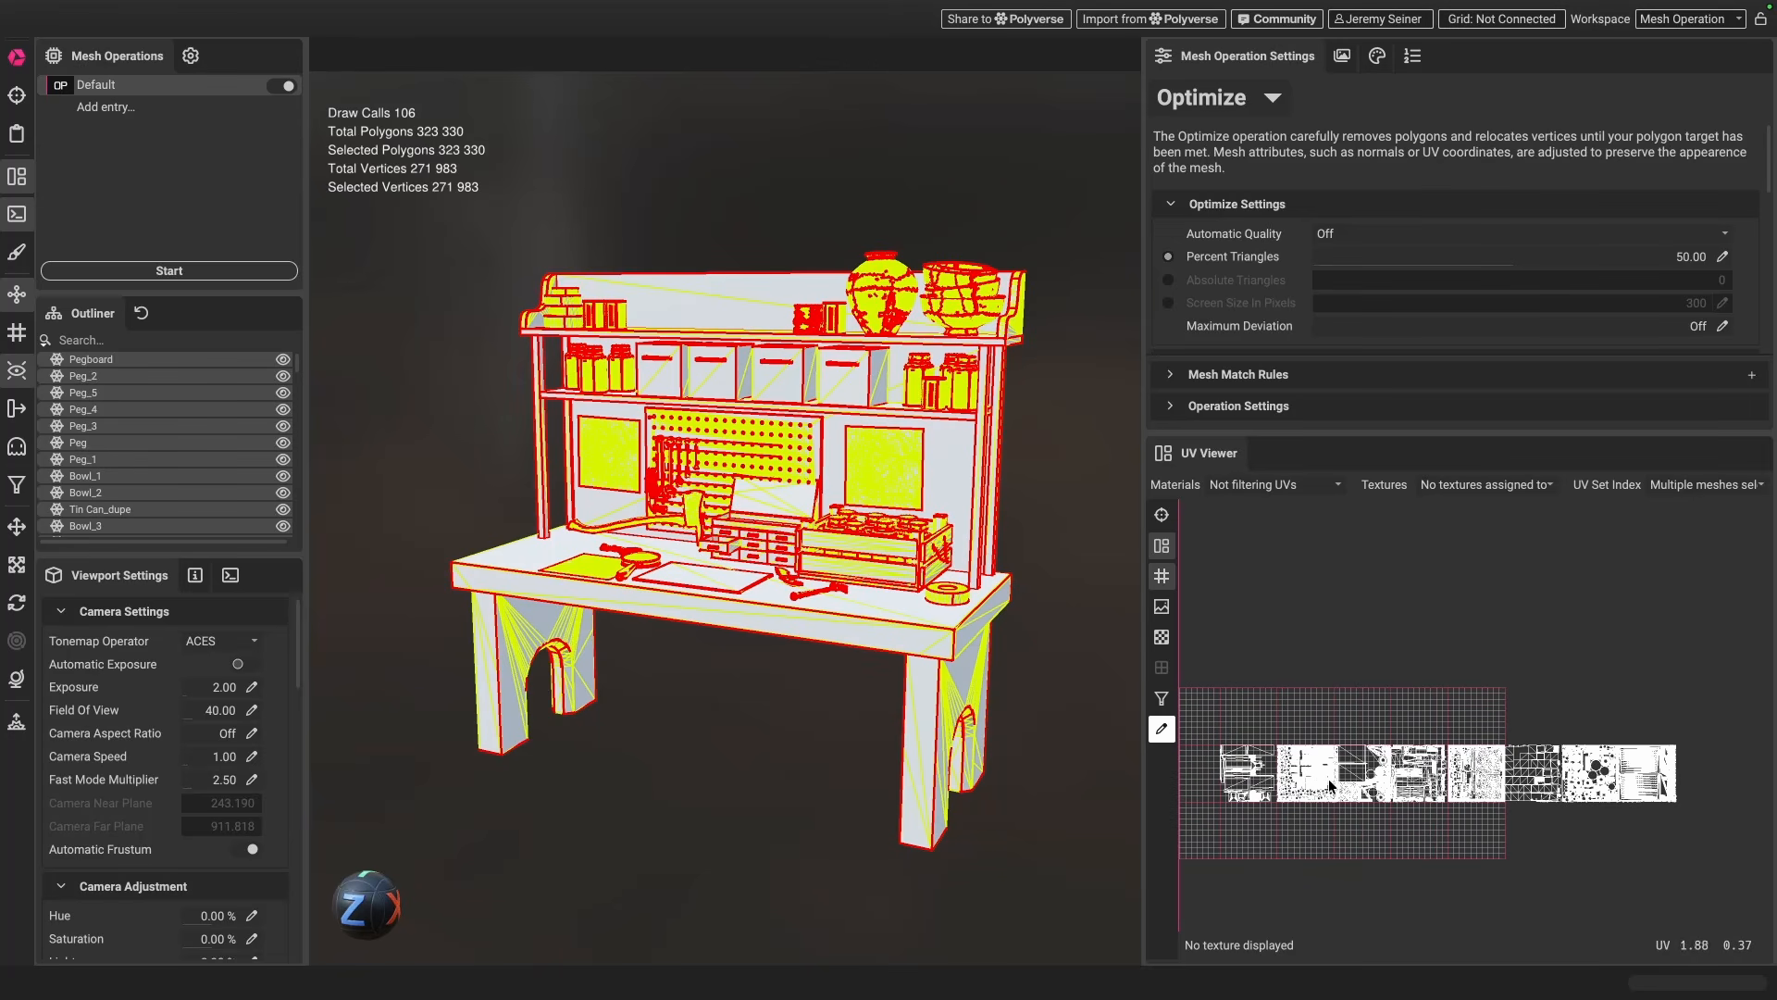
middle_click_drag(1266, 695, 1302, 707)
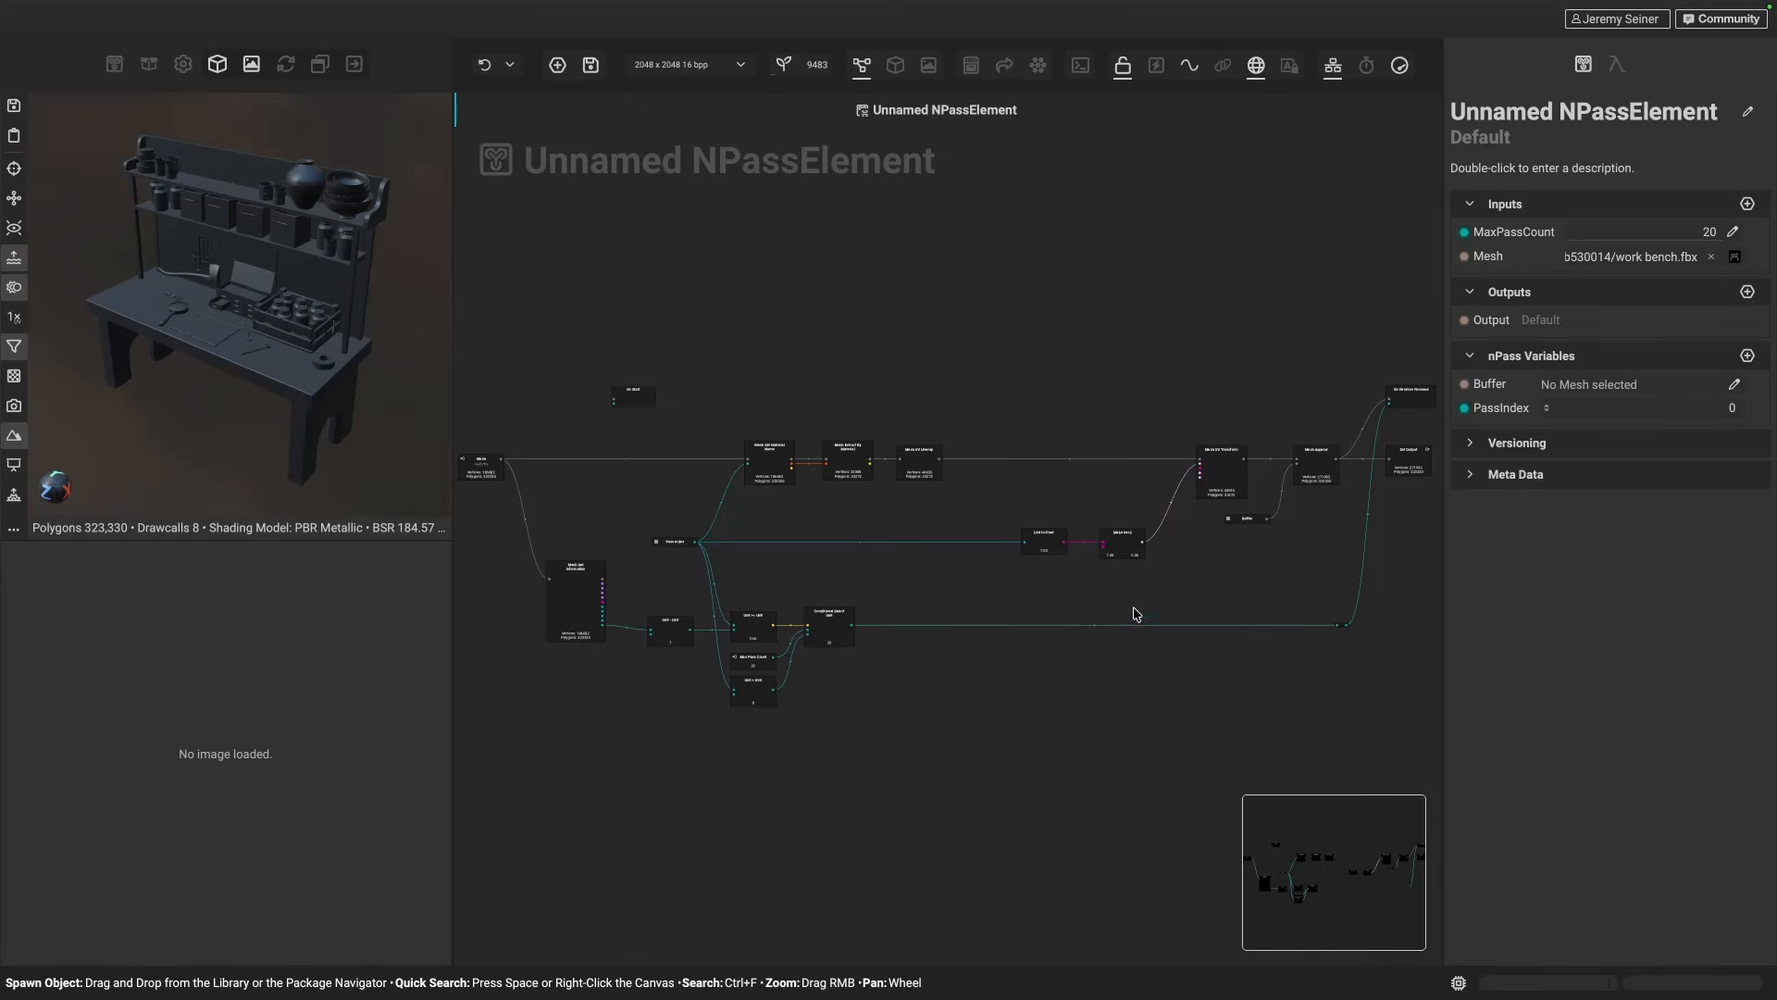
- Examine the node chain from Pass Index through Uint to Float and Make Vec2 to Mesh UV Transform and Mesh Append
scroll(1168, 573, "up", 3)
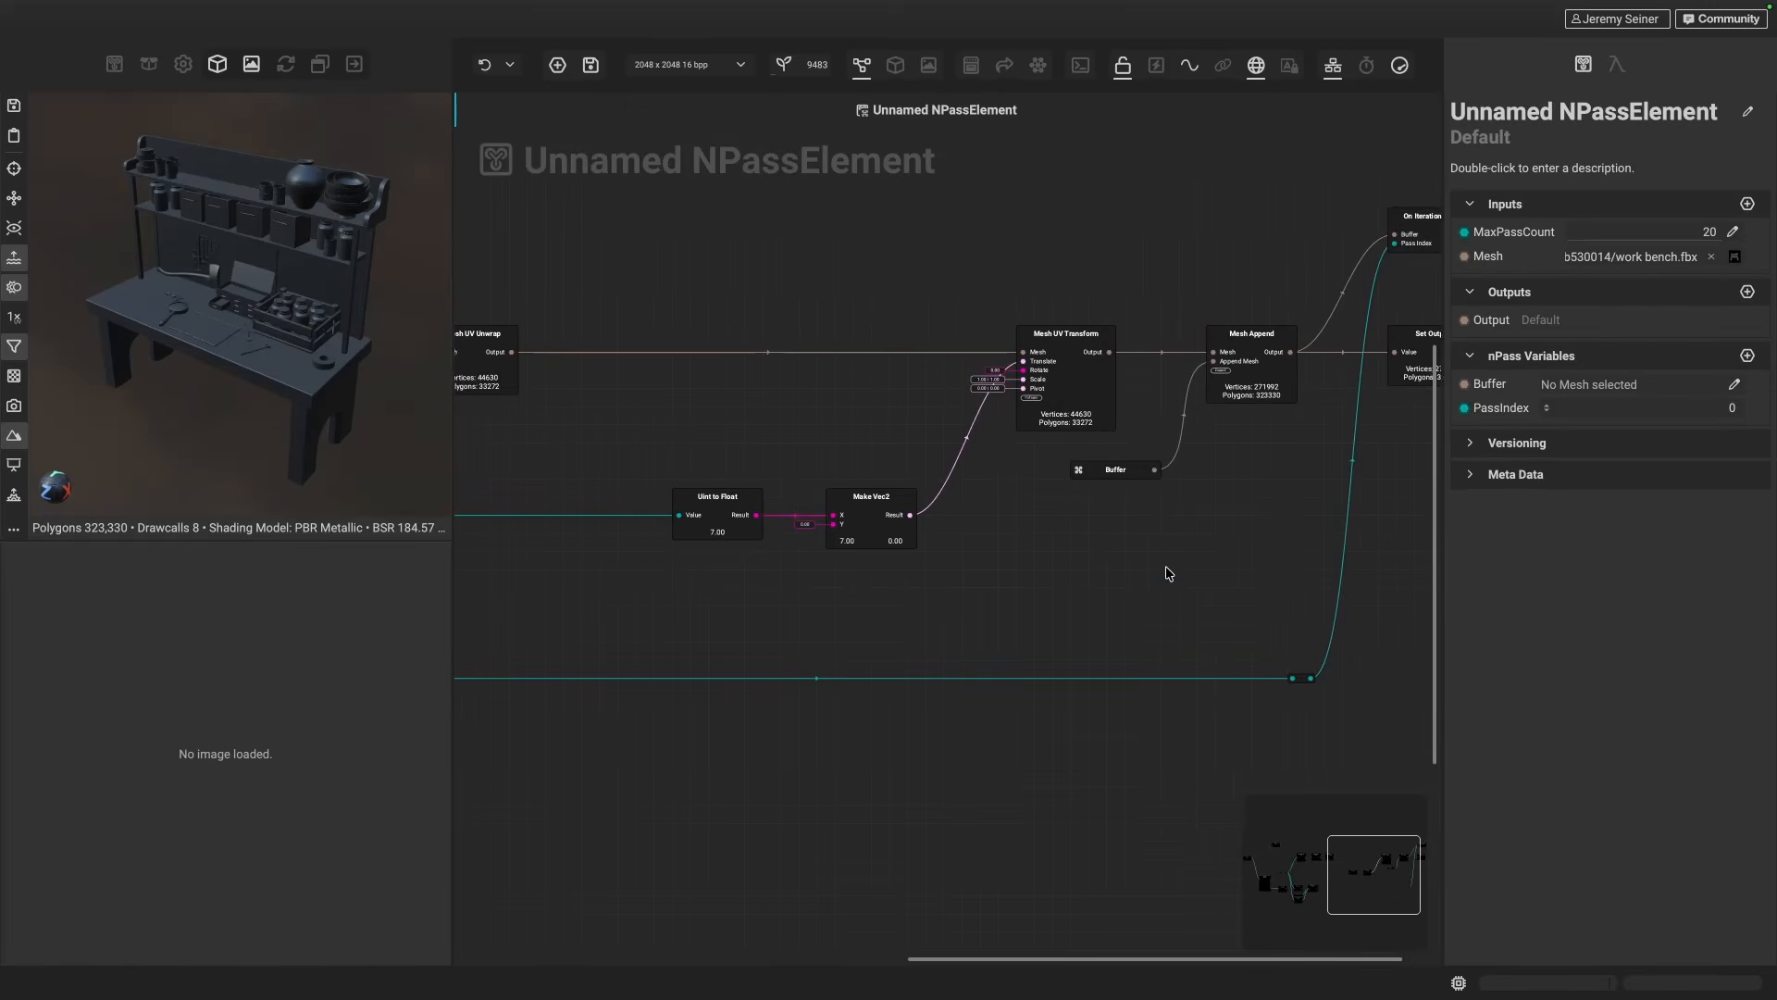
scroll(1047, 375, "right", 3)
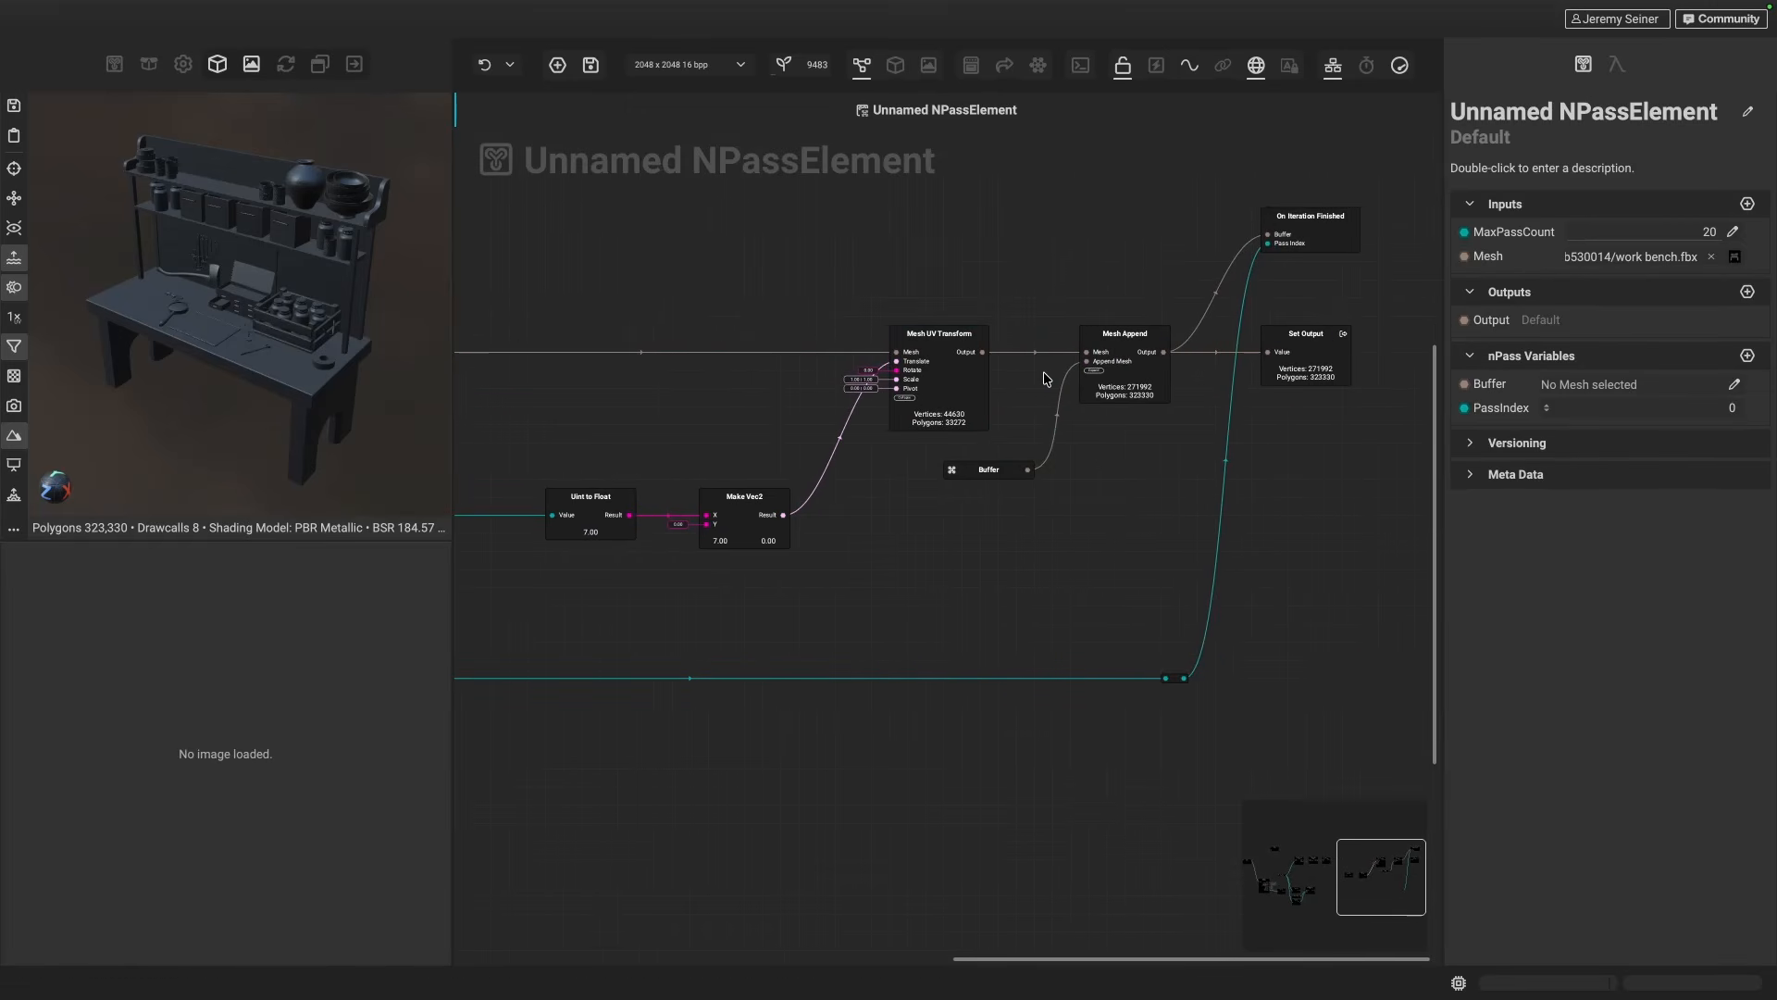
scroll(1044, 372, "left", 3)
scroll(1043, 371, "left", 2)
scroll(1043, 372, "right", 2)
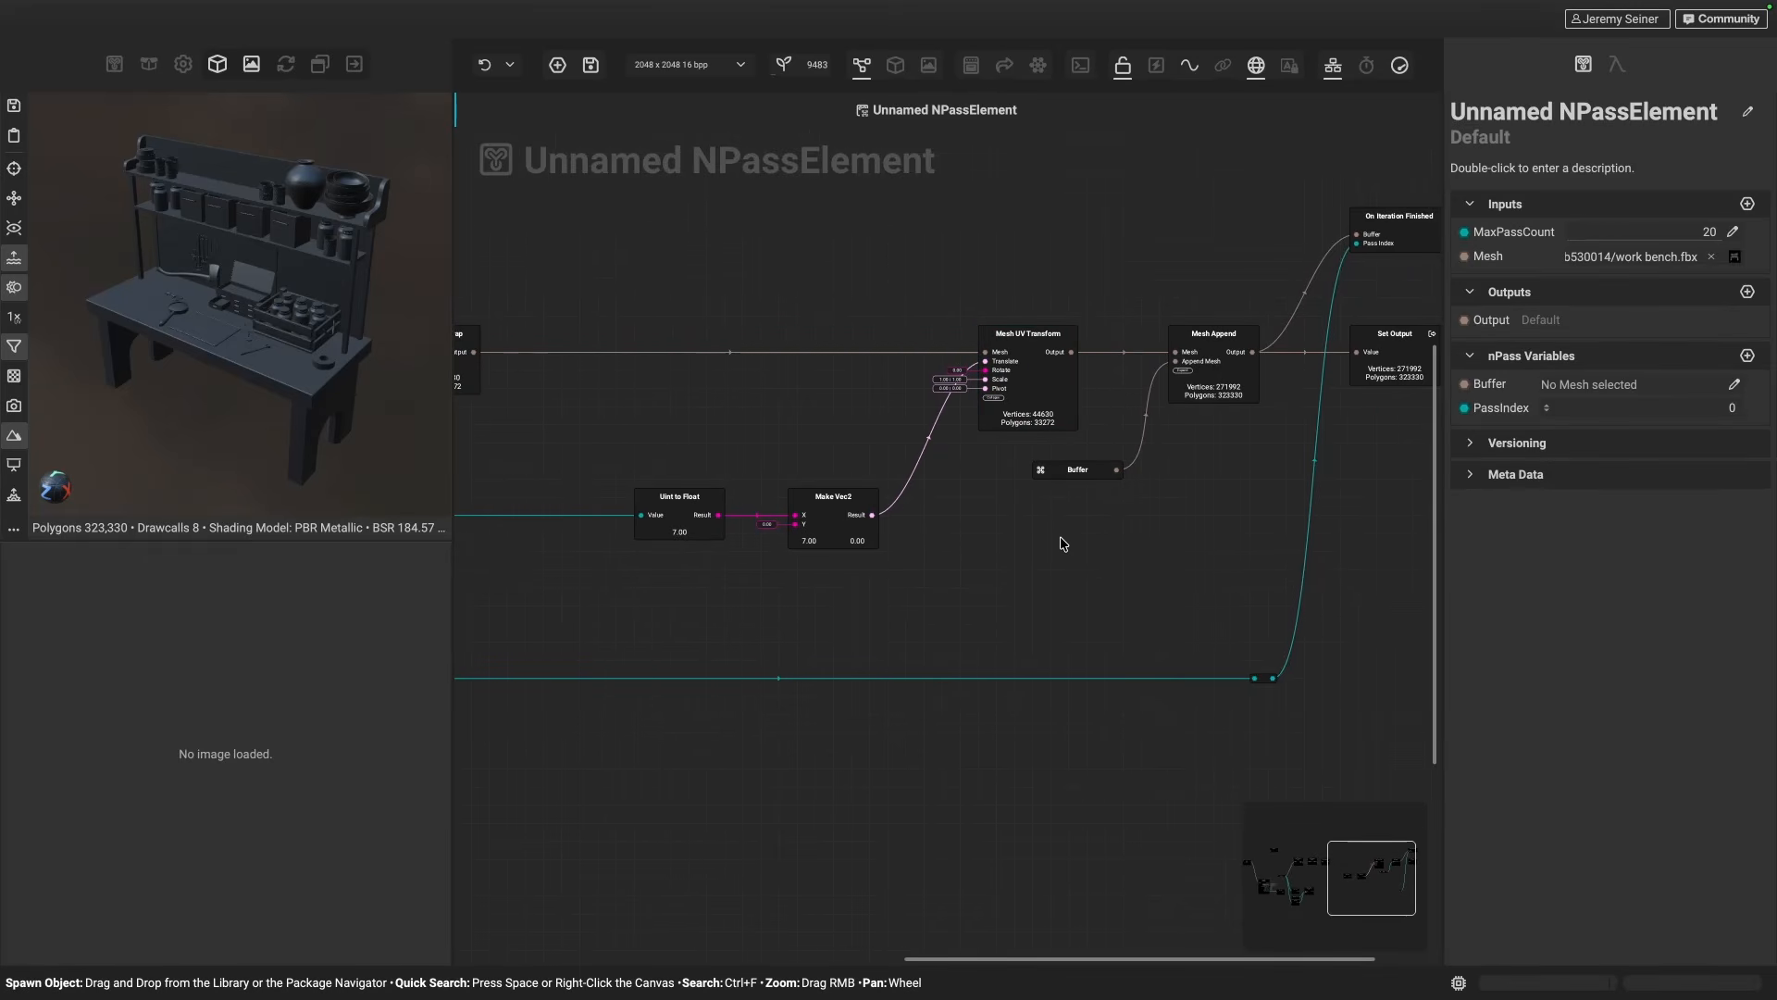
scroll(1020, 546, "down", 4)
scroll(1020, 546, "left", 4)
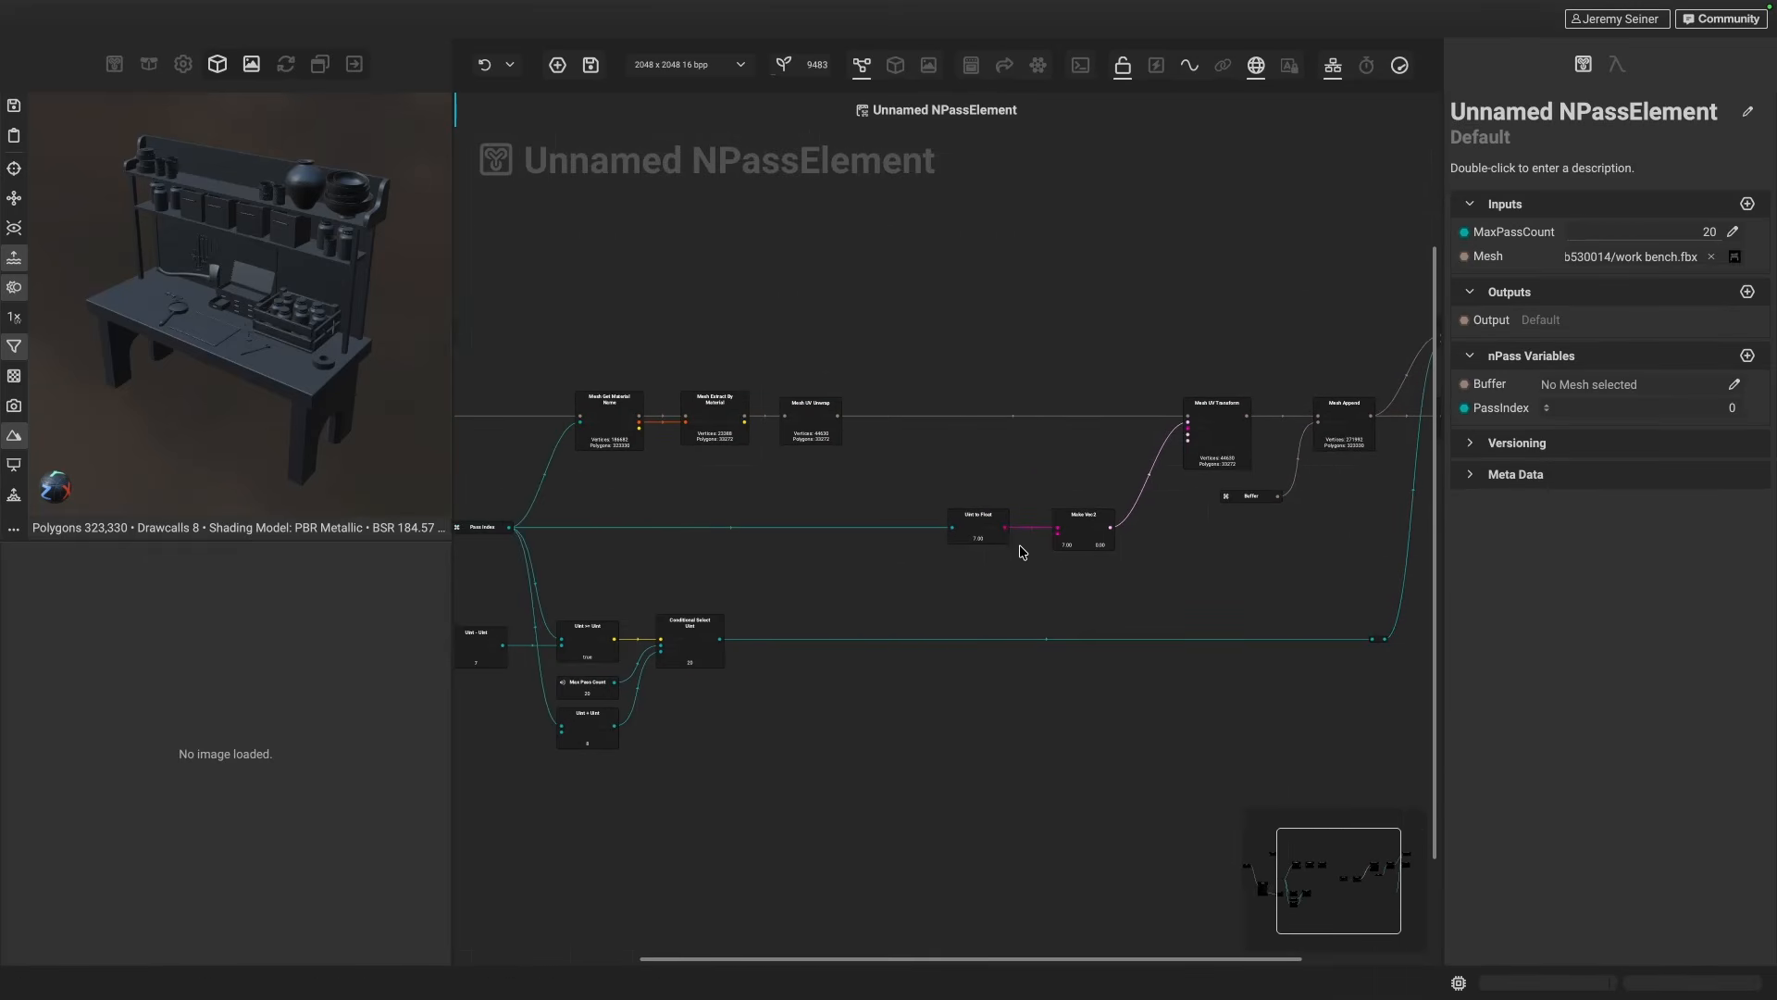
scroll(999, 575, "left", 3)
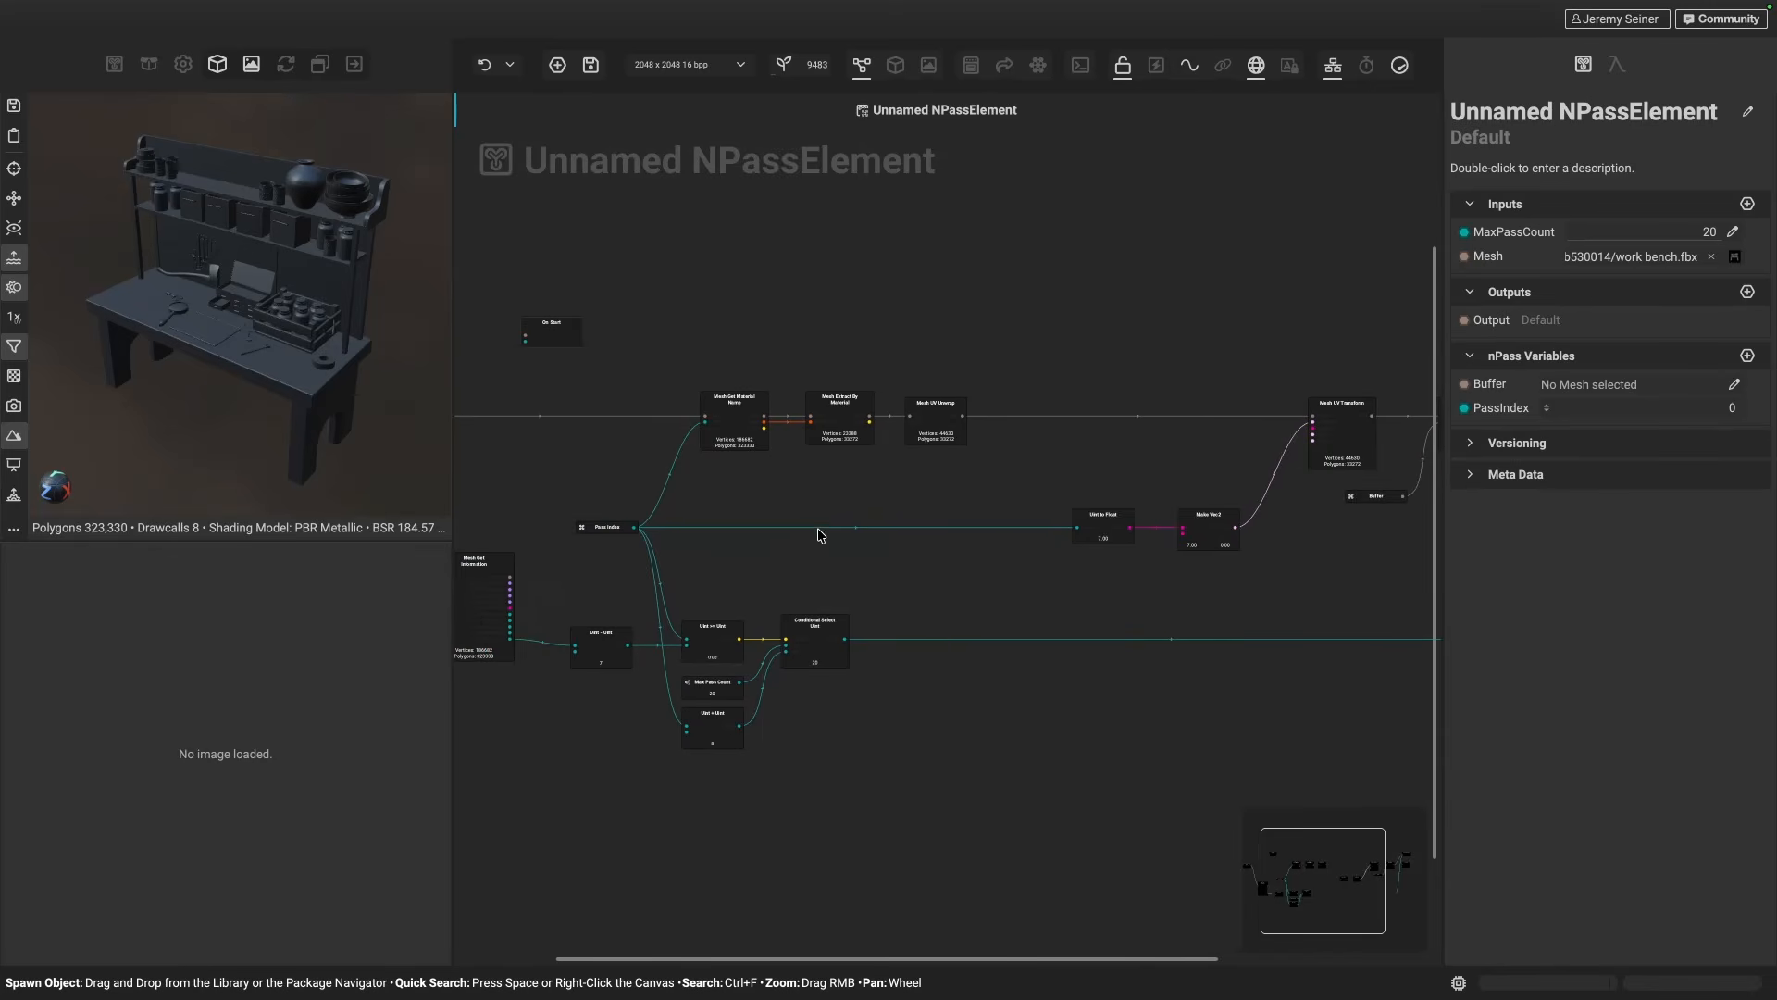
scroll(772, 575, "right", 7)
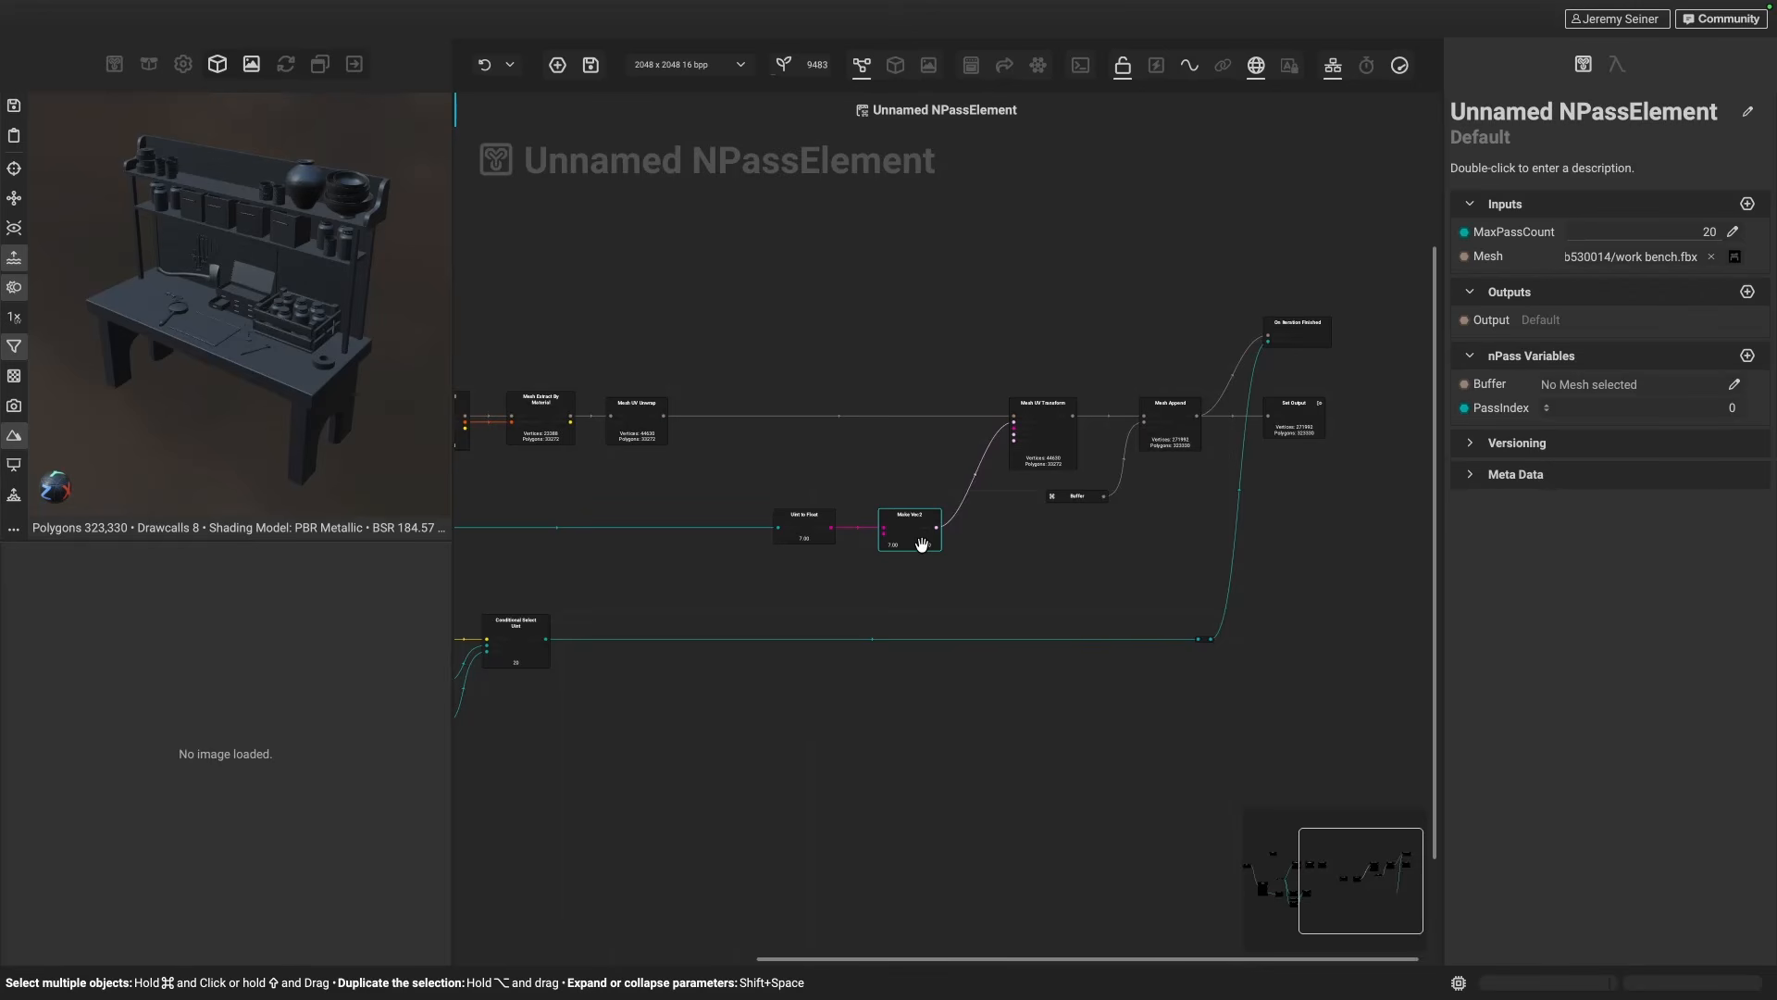
scroll(926, 474, "up", 4, "ctrl")
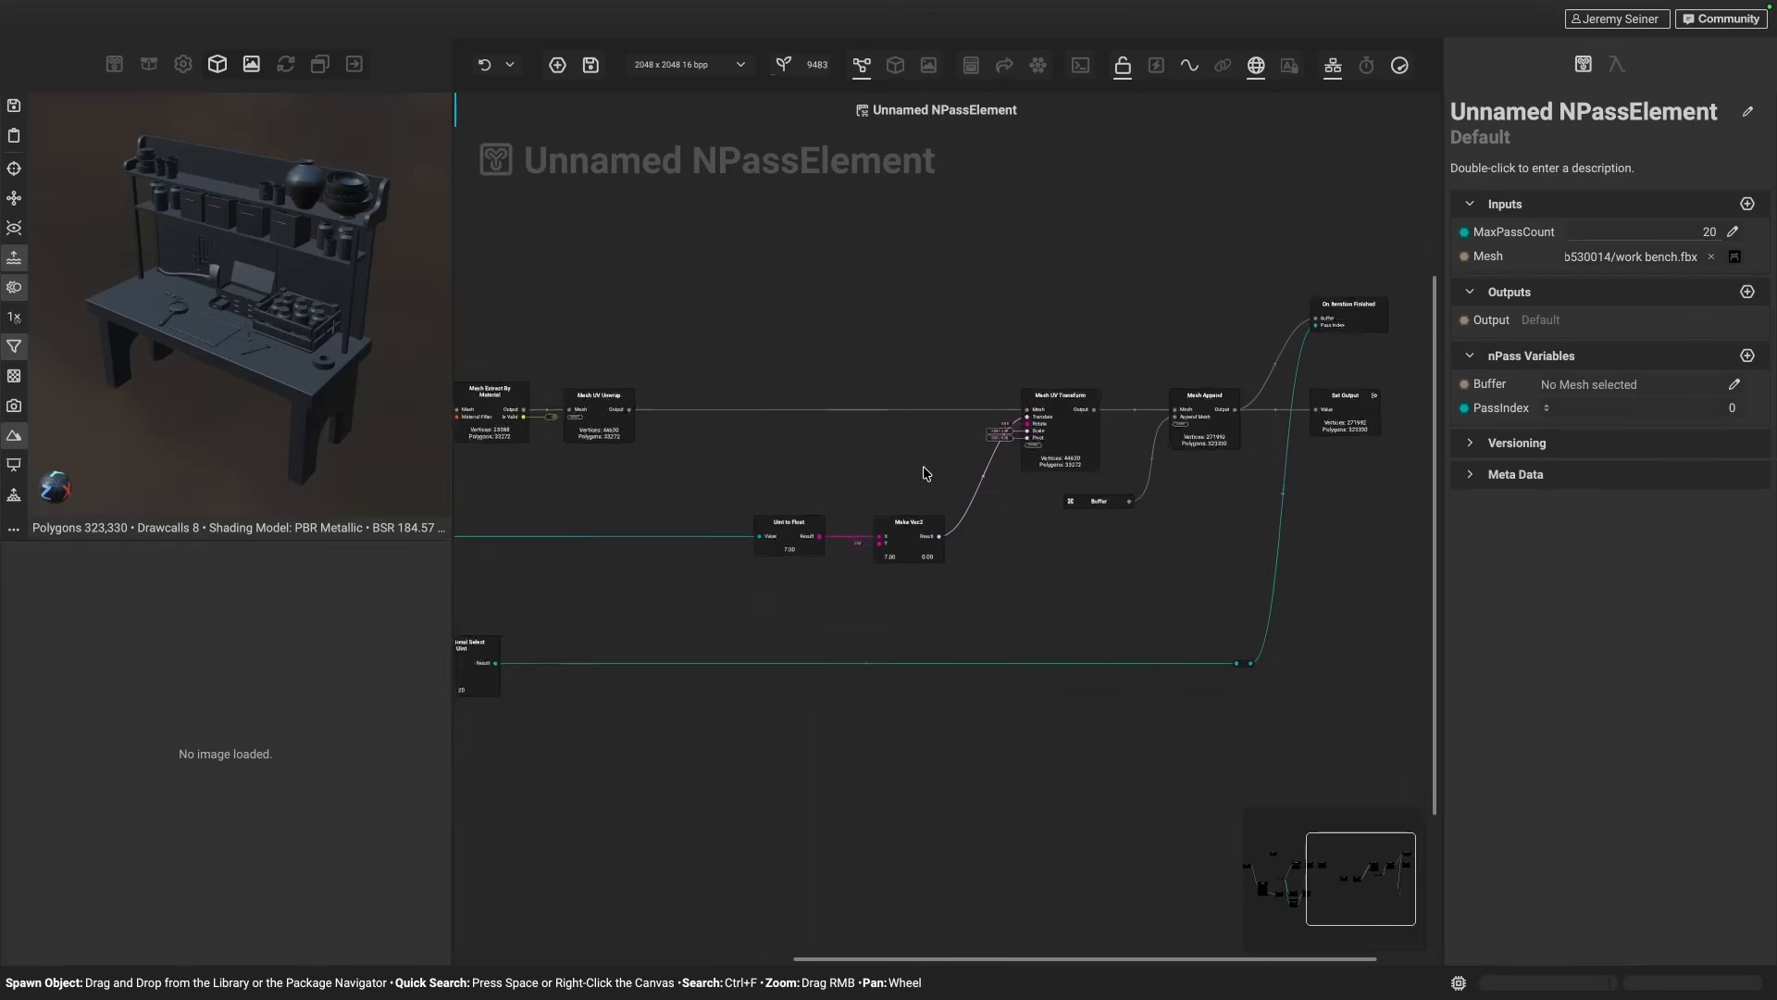
scroll(927, 473, "up", 1)
scroll(926, 474, "down", 1)
scroll(926, 473, "right", 1)
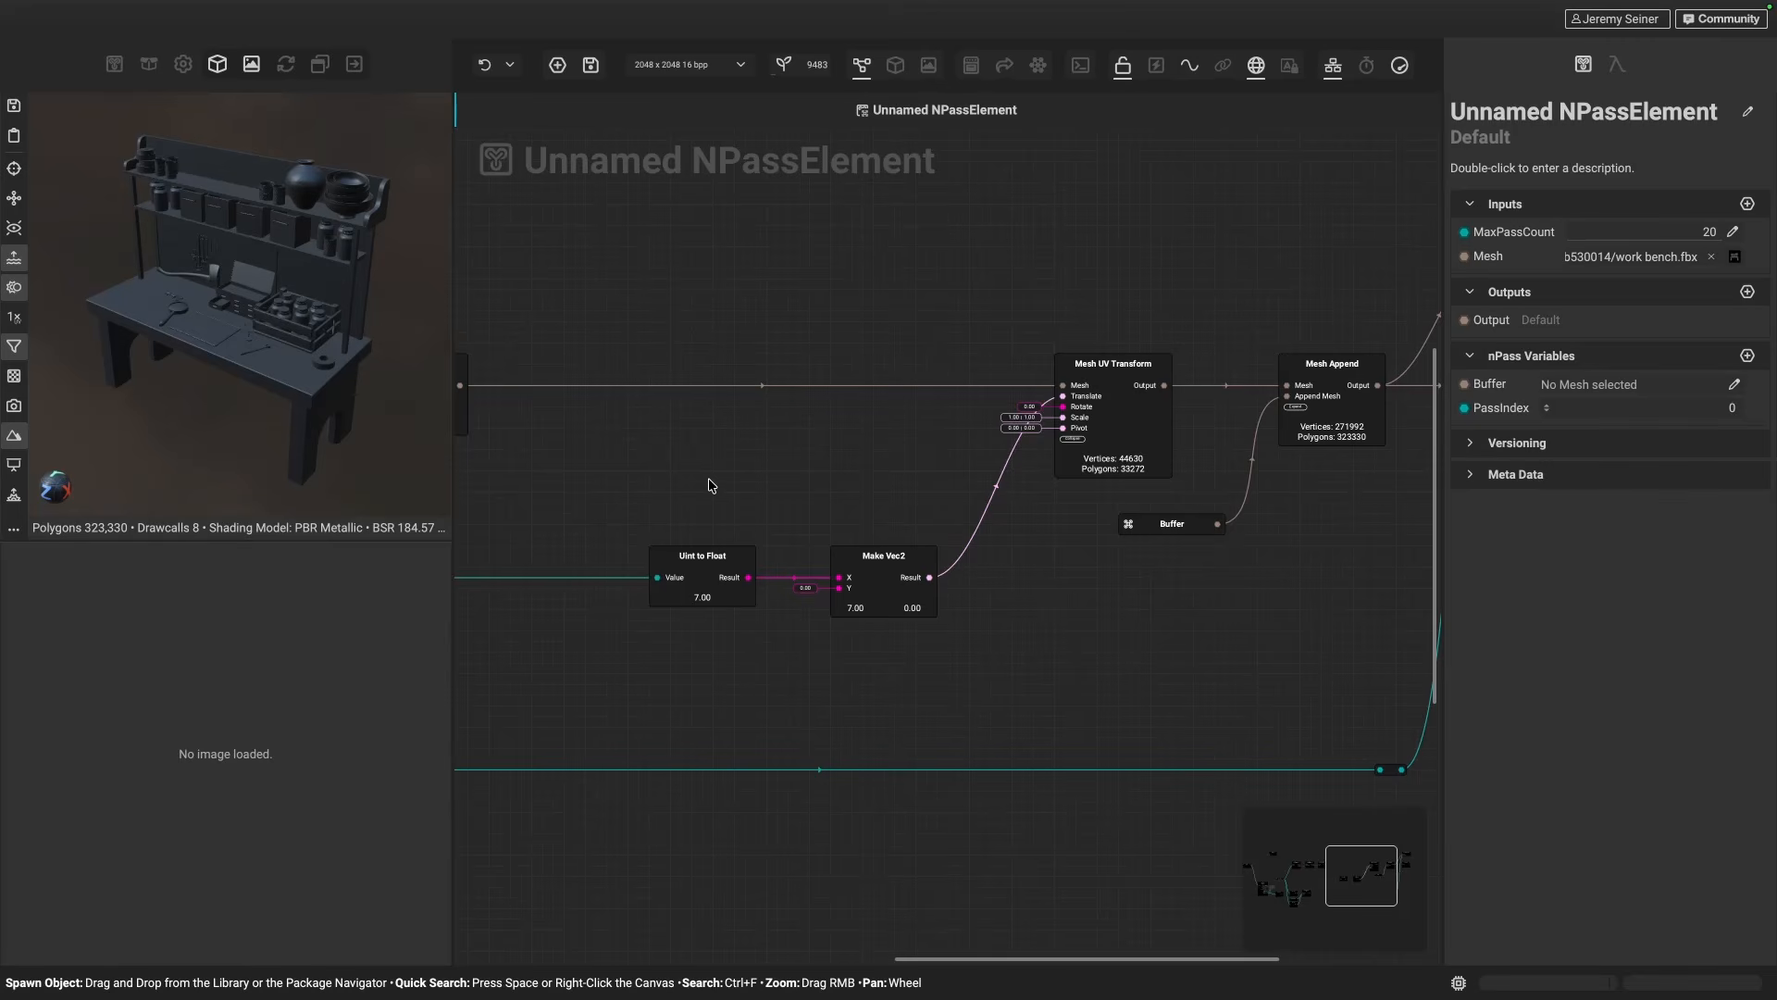
left_click_drag(677, 482, 854, 580)
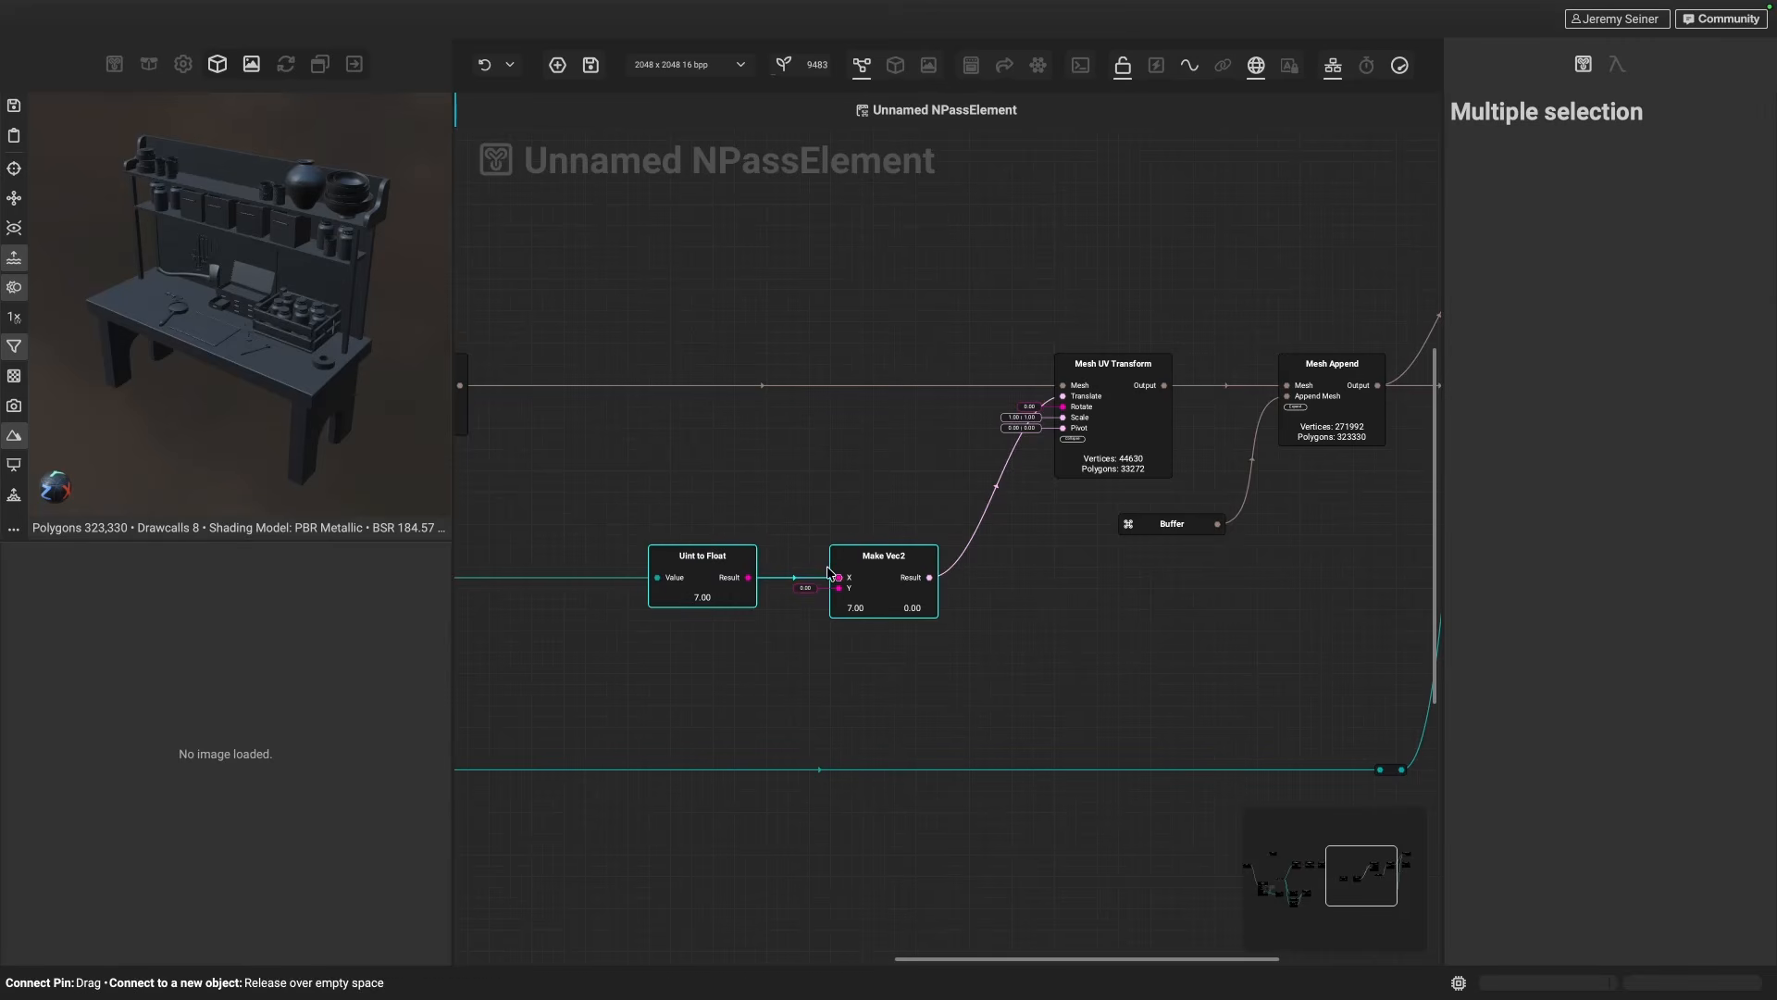
left_click(759, 522)
- Place a second Pass Index node before Uint to Float, connect it to that node's Value input, and level the two
scroll(702, 495, "left", 1)
scroll(731, 495, "left", 10)
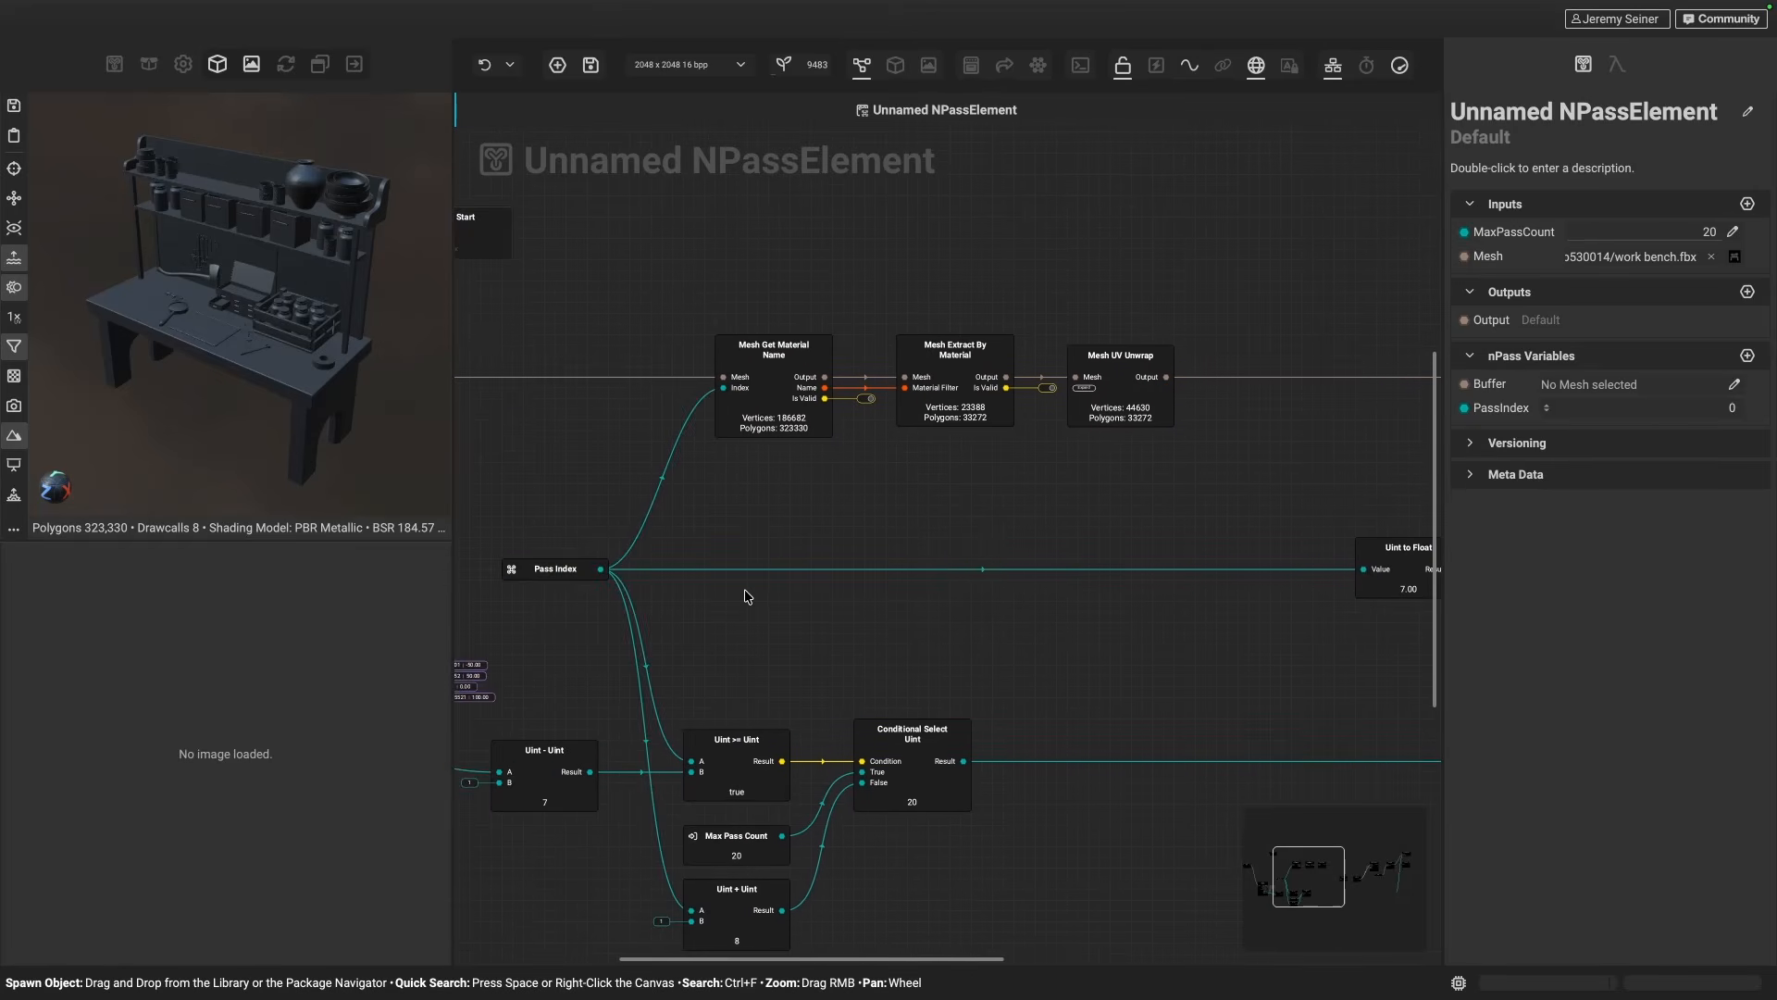
scroll(750, 583, "right", 5)
scroll(828, 546, "right", 2)
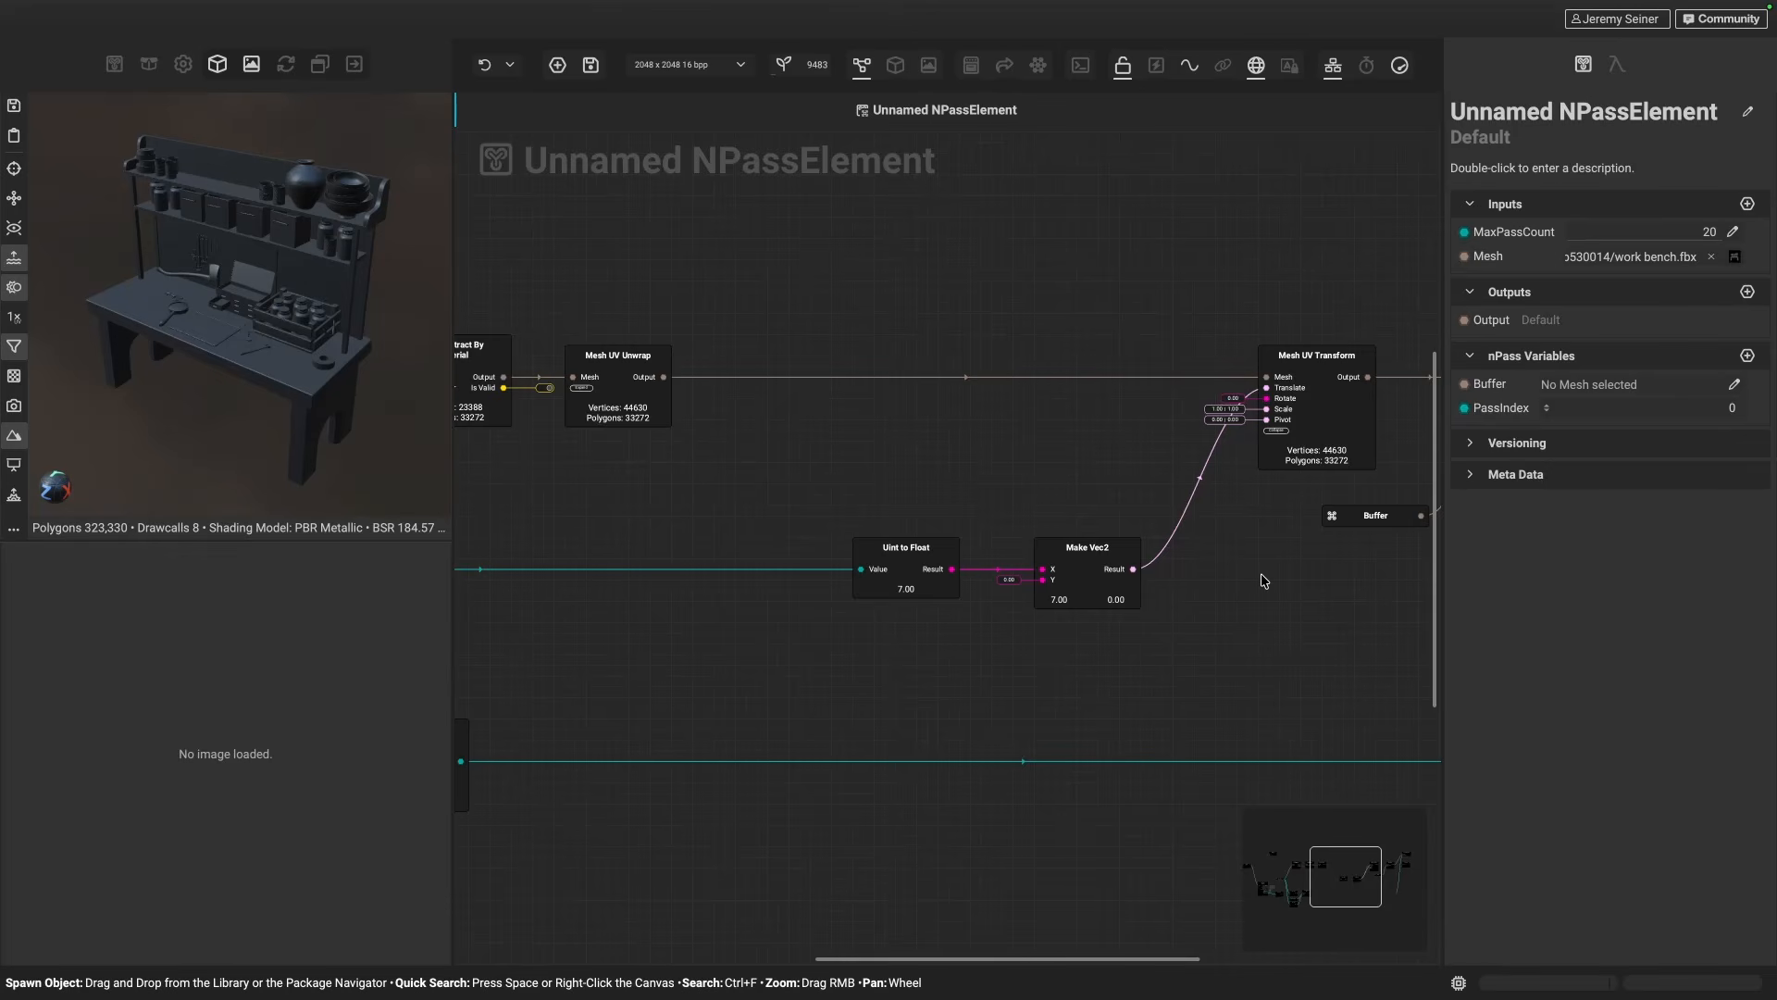
left_click(1513, 410)
left_click_drag(1514, 410, 861, 570)
left_click_drag(683, 519, 683, 574)
scroll(683, 576, "down", 3)
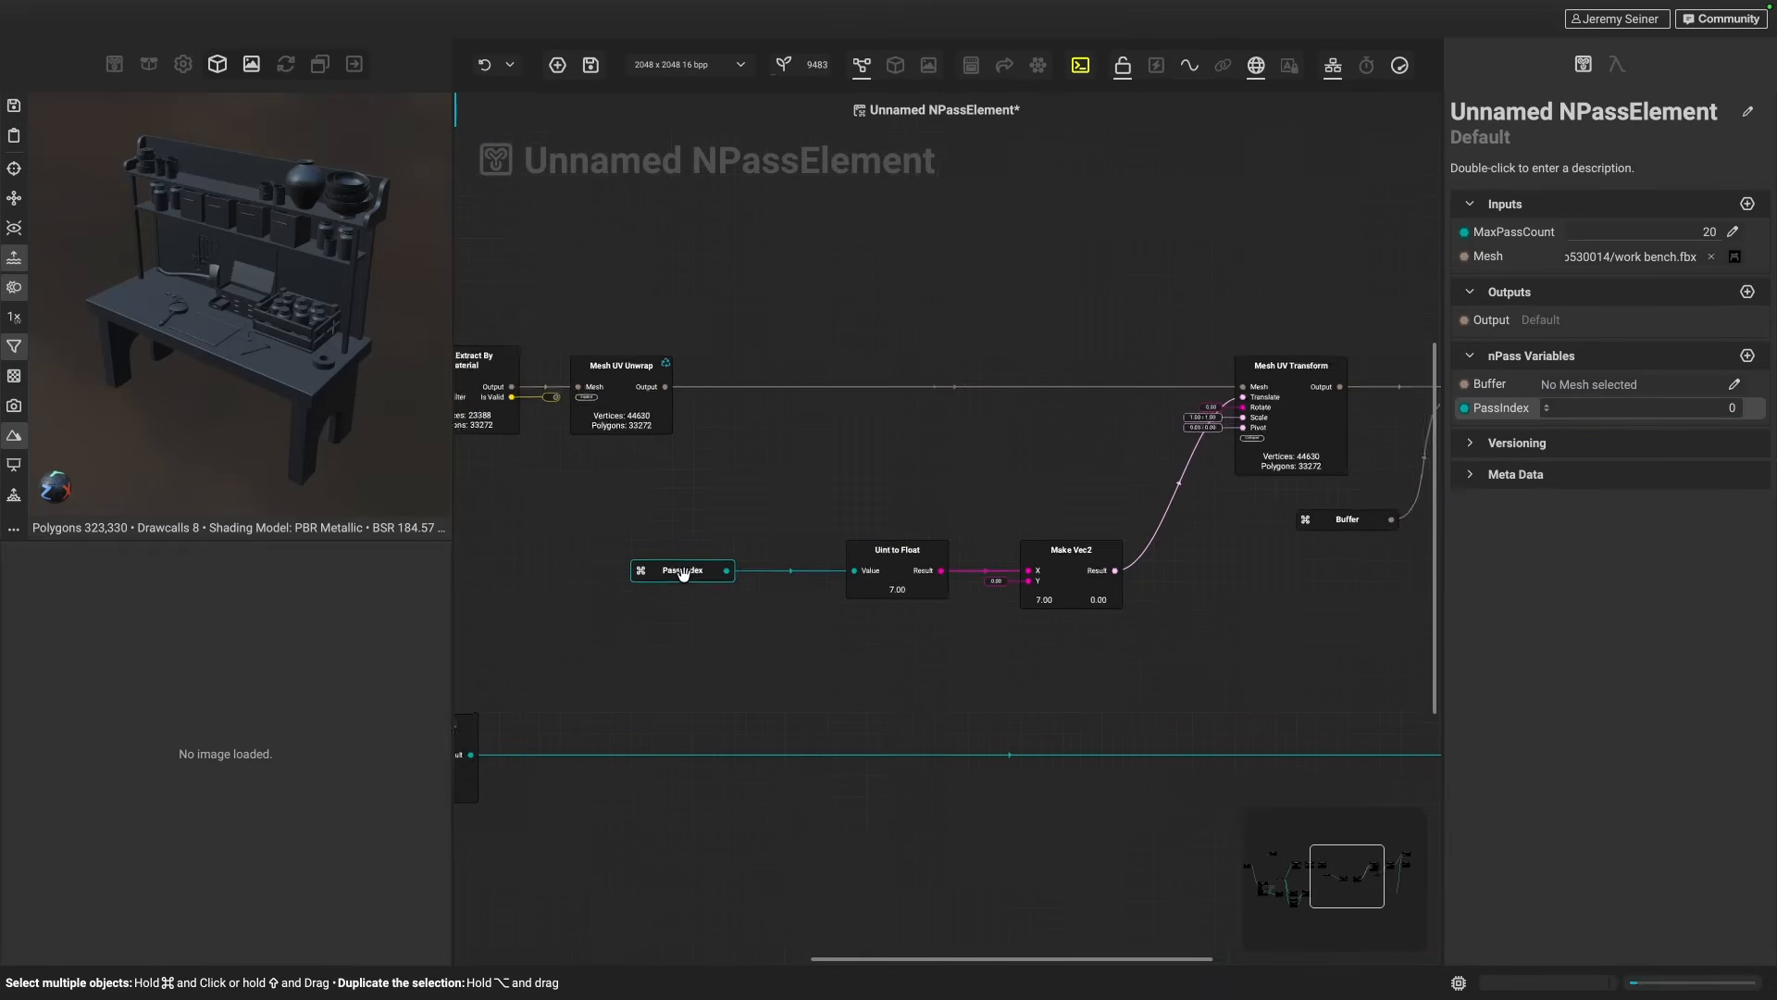
- Set the MaxPassCount input to 1
middle_click_drag(607, 577, 759, 561)
scroll(758, 592, "right", 5)
scroll(880, 559, "up", 3)
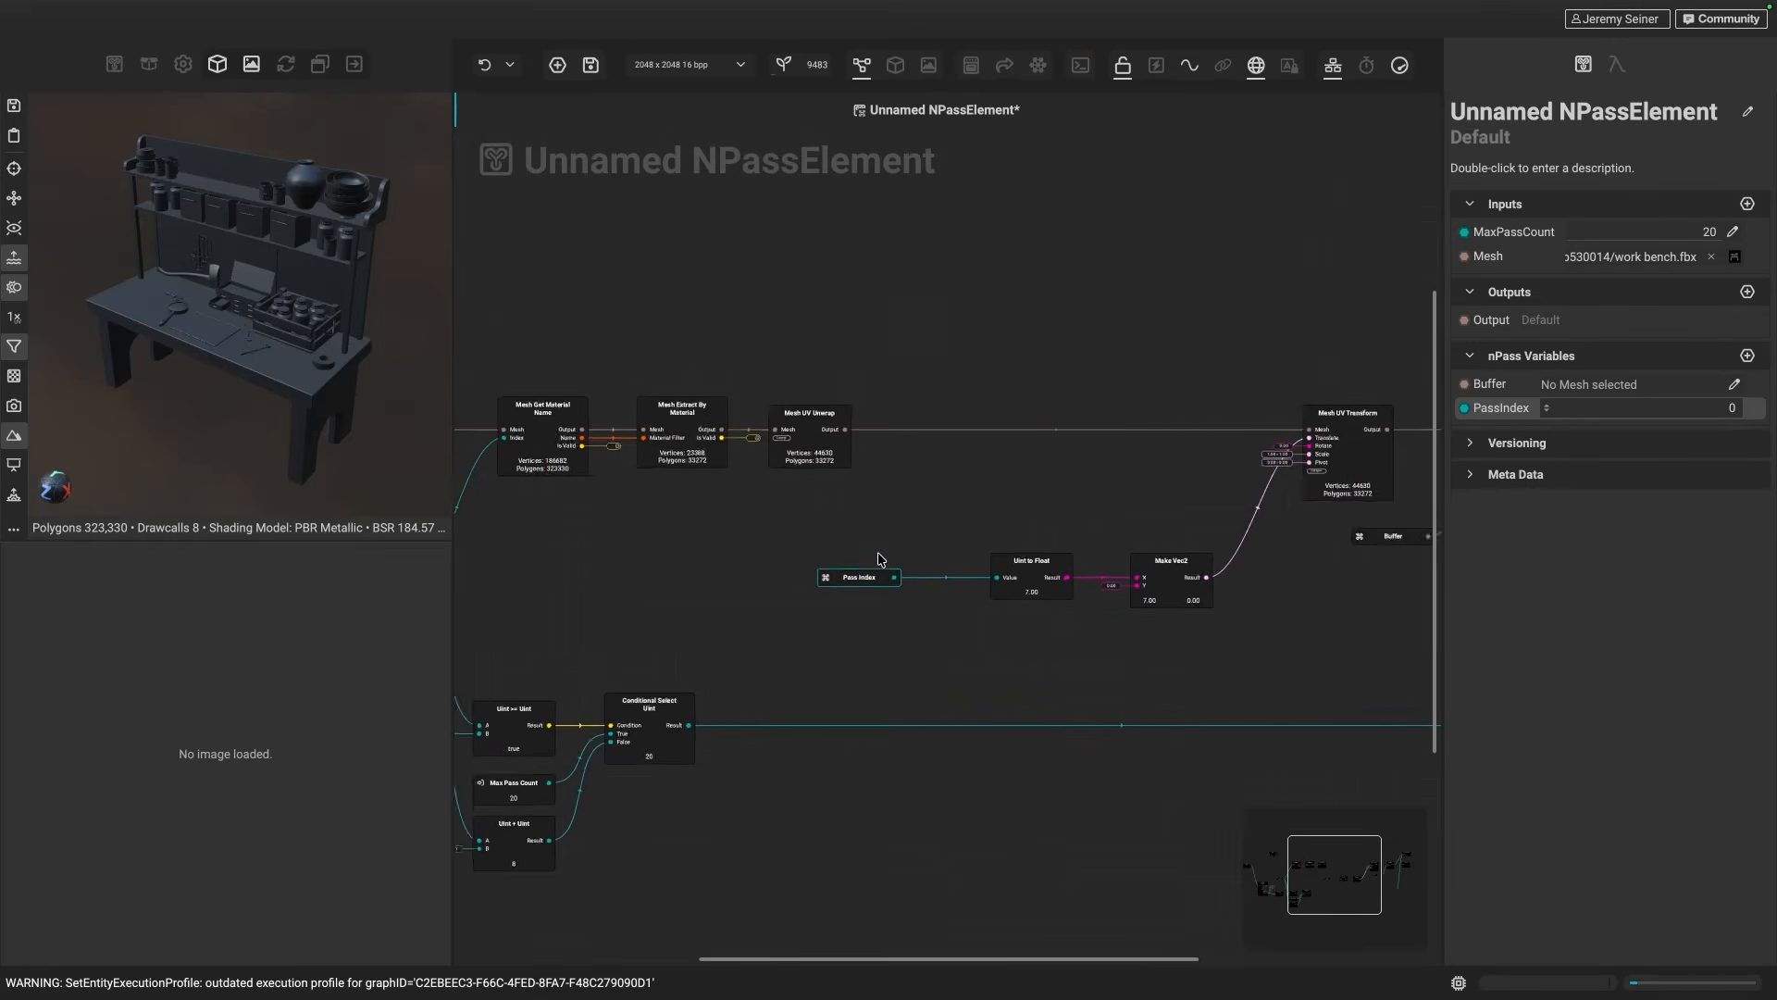
middle_click_drag(905, 526, 835, 512)
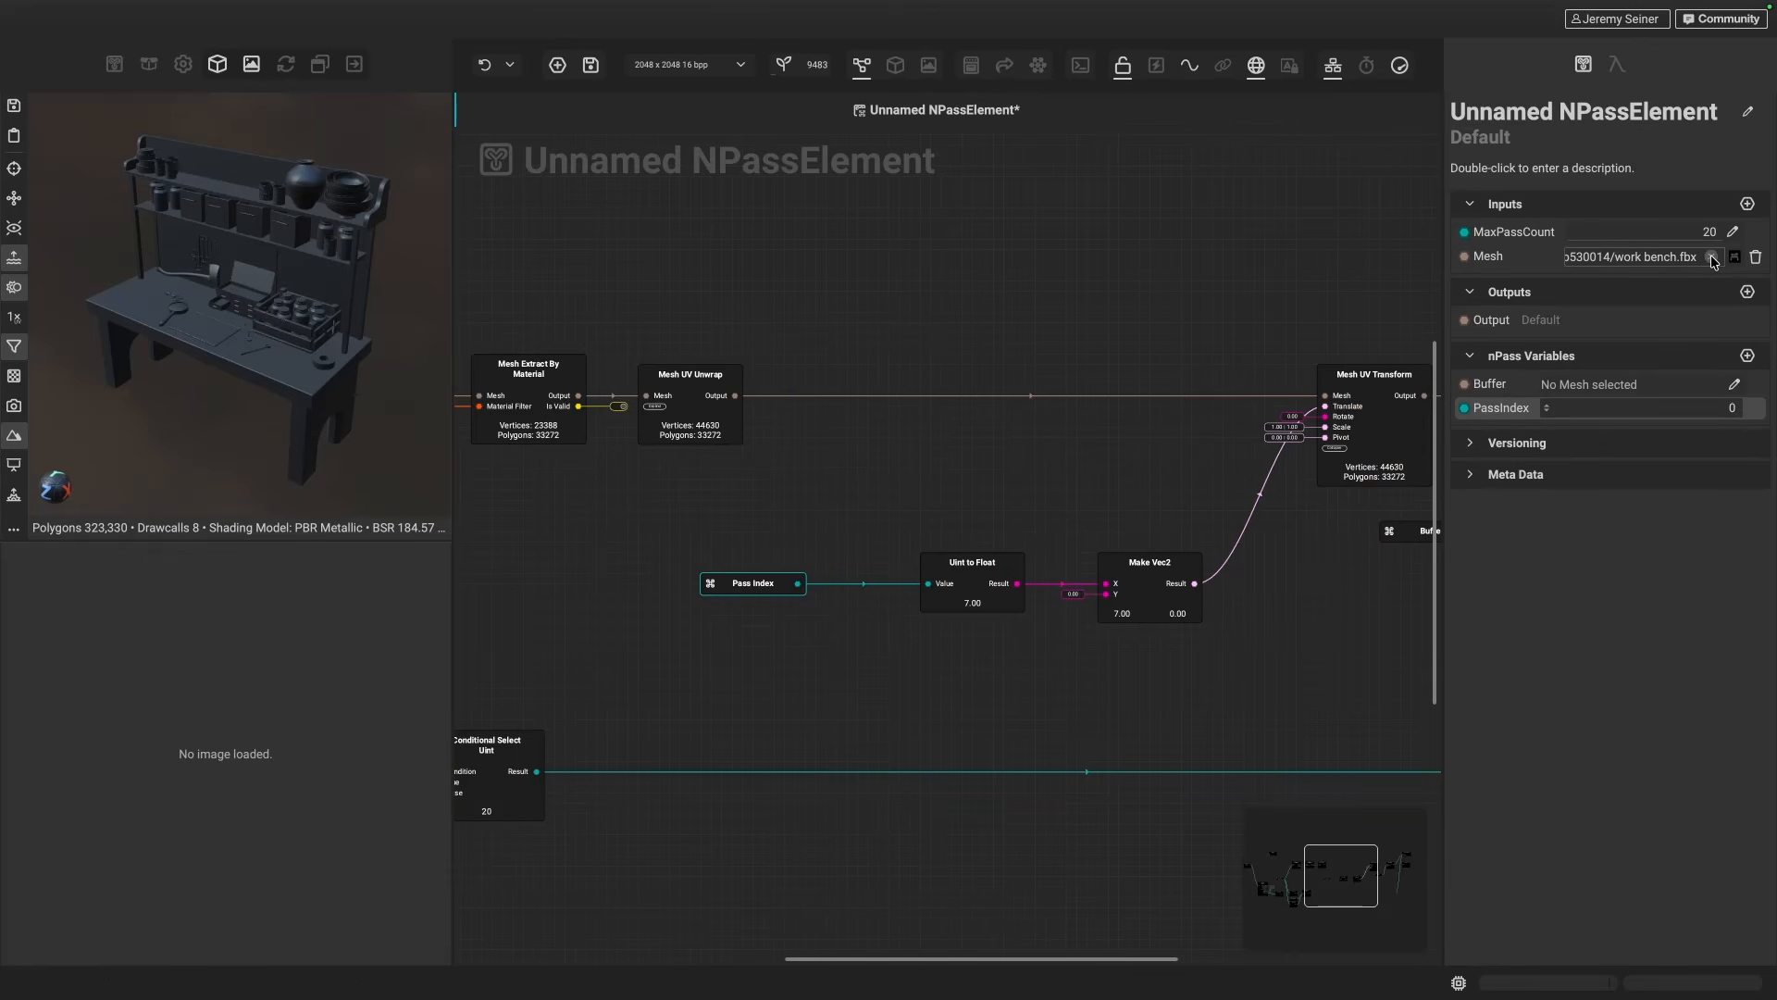
left_click(1733, 232)
type("1")
key("Return")
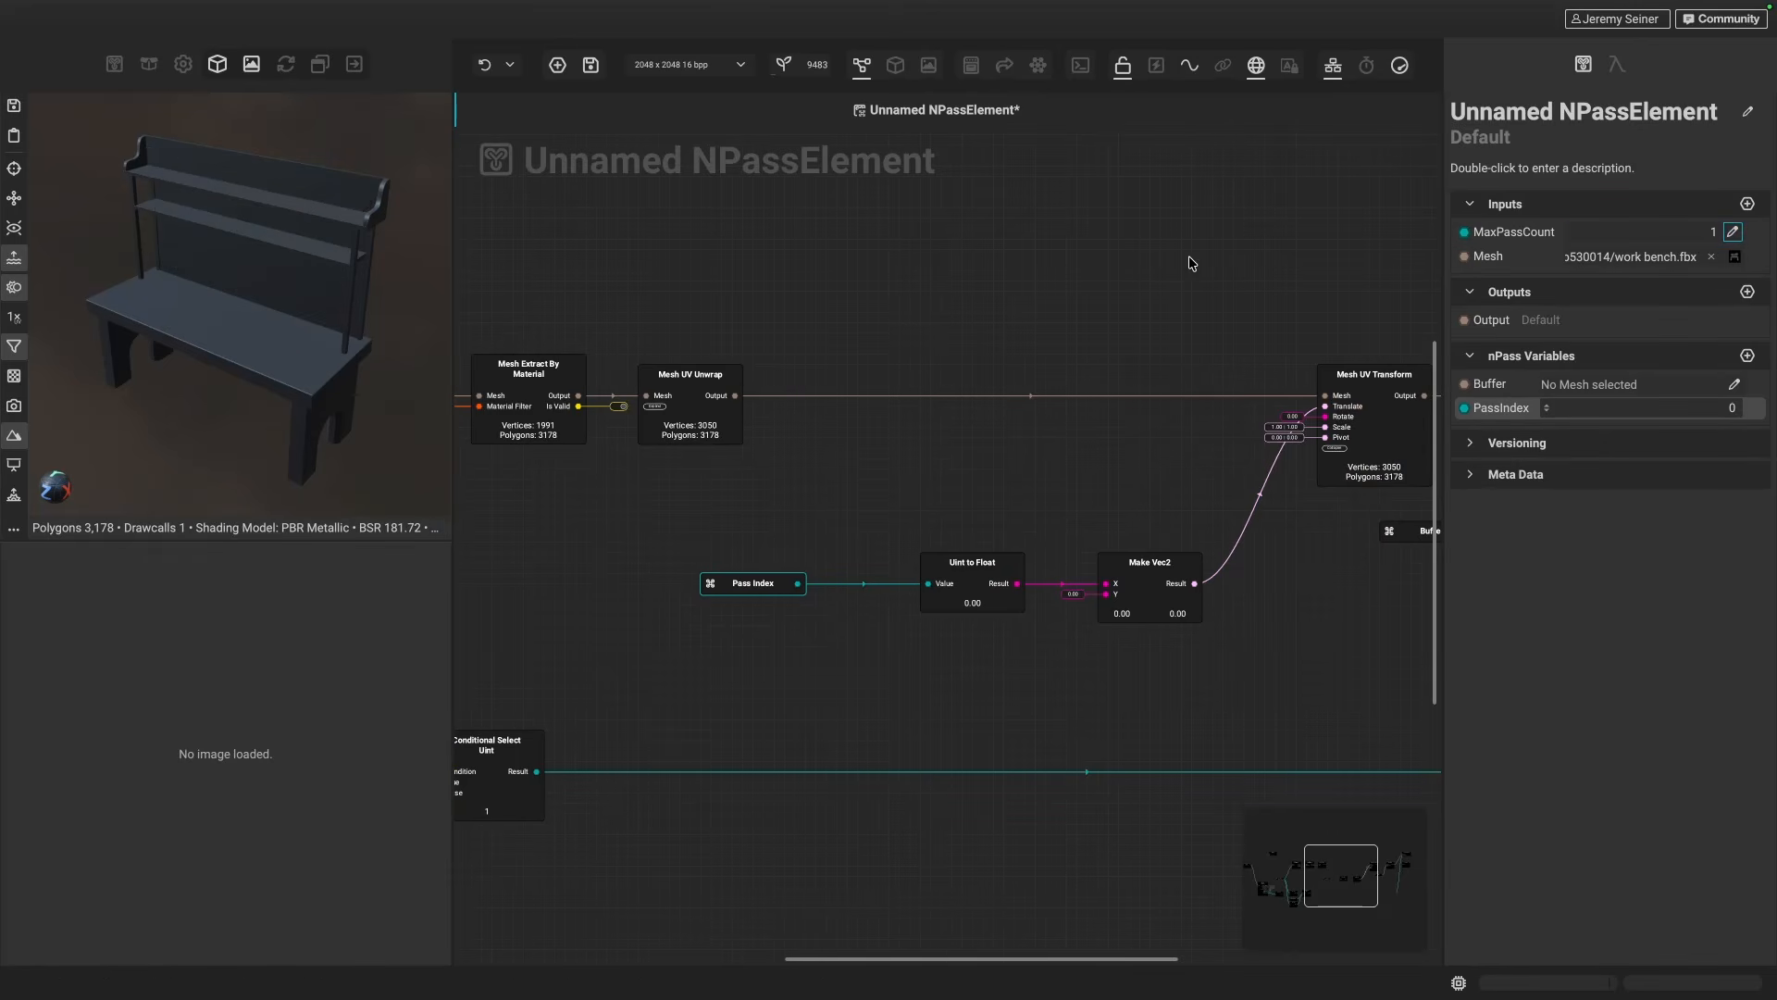
- Move the second Pass Index node farther from Uint to Float and feed it into input A of a new Mod Uint node
middle_click_drag(811, 525, 830, 521)
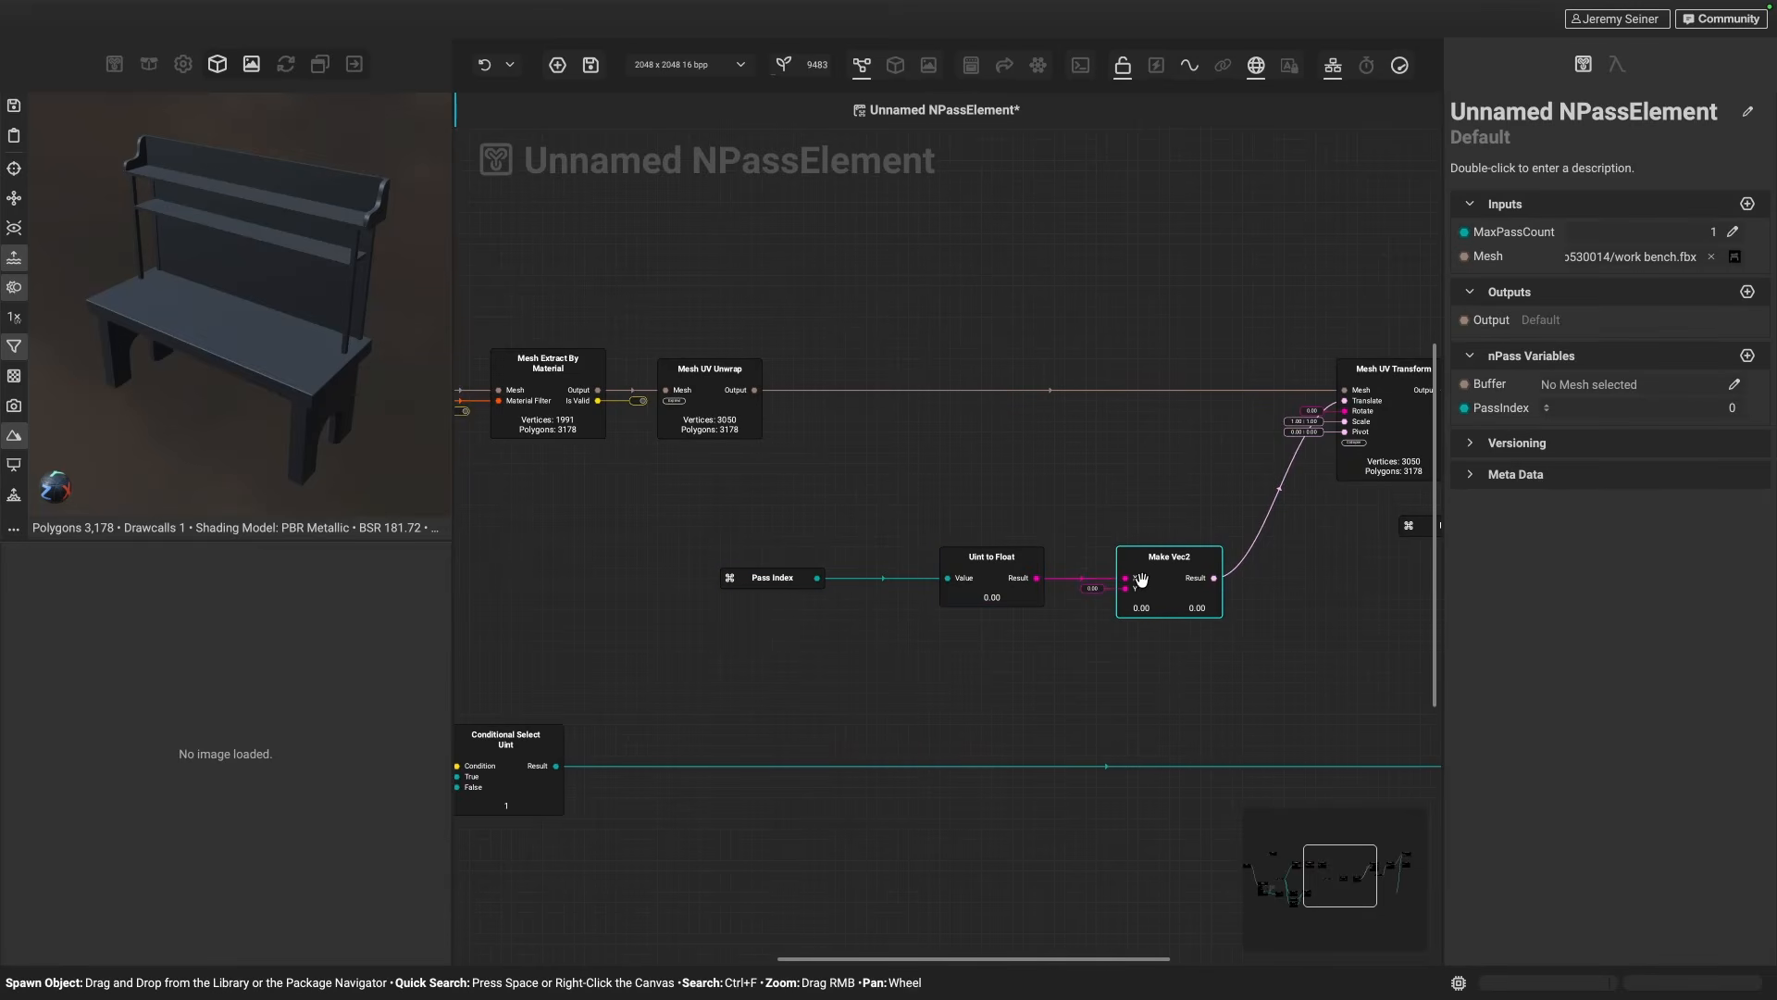
left_click_drag(754, 580, 680, 579)
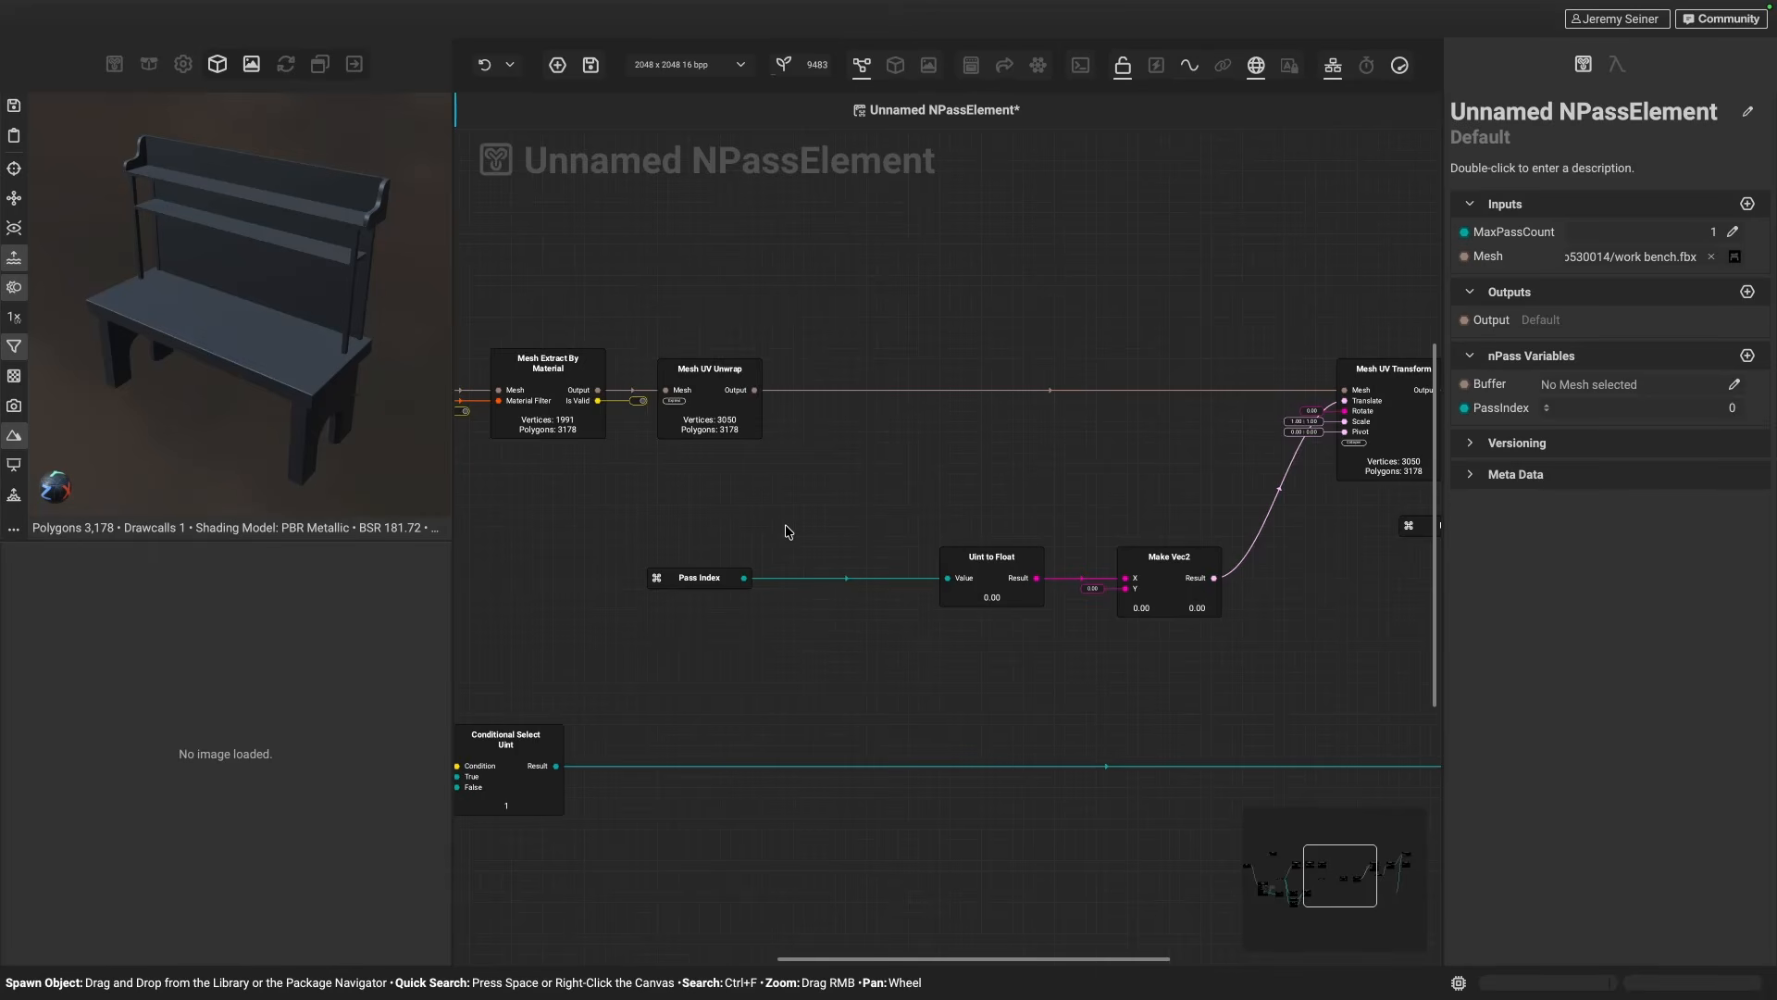
left_click_drag(745, 578, 805, 513)
type("mod")
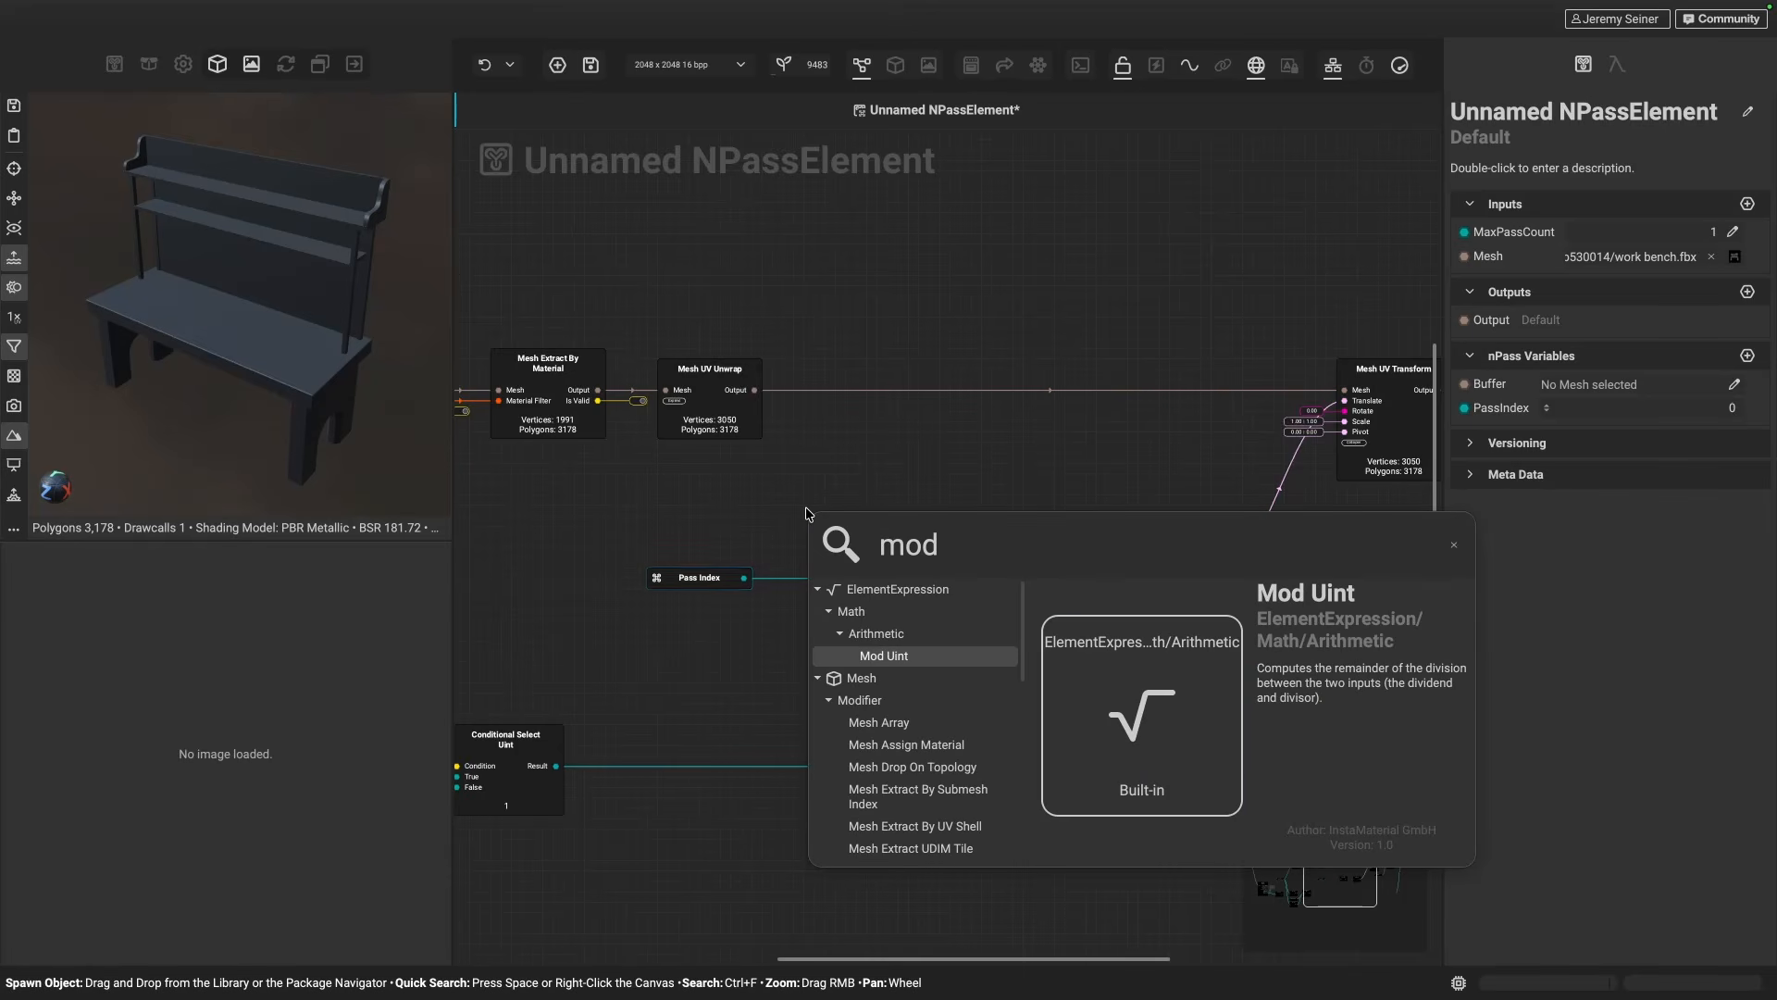
key("Return")
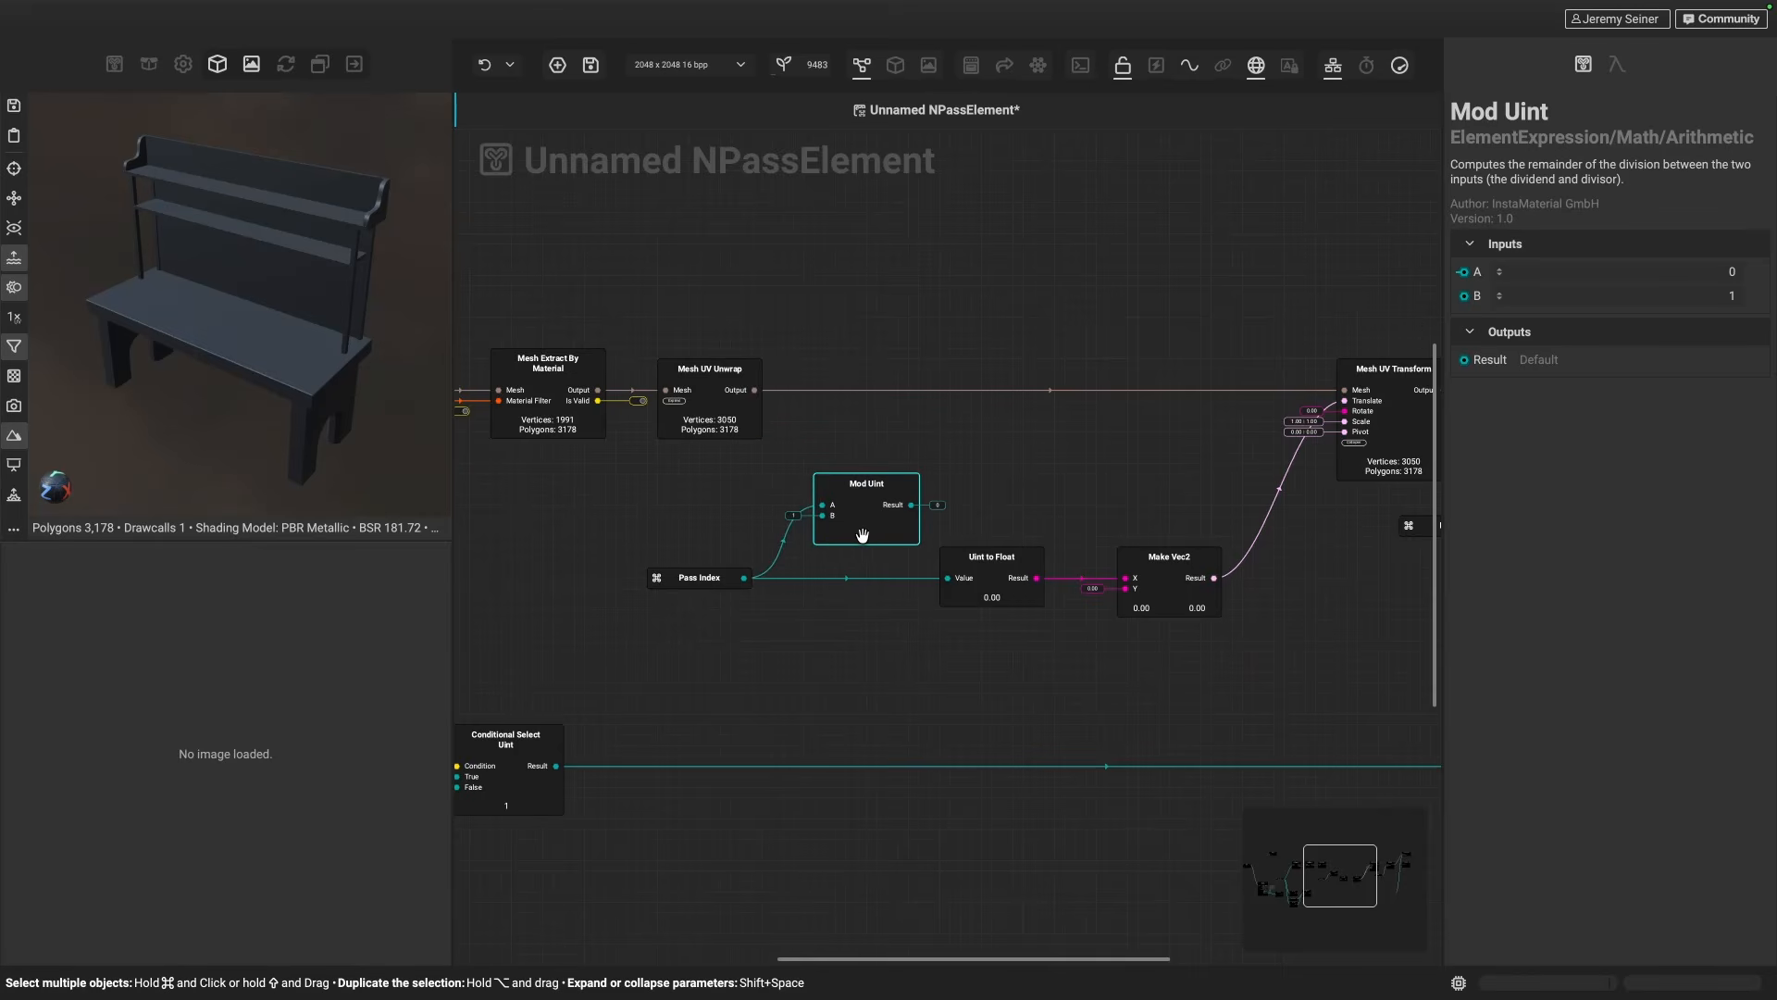
- Add a new UInt32 parameter to the graph's inputs
scroll(865, 534, "up", 3)
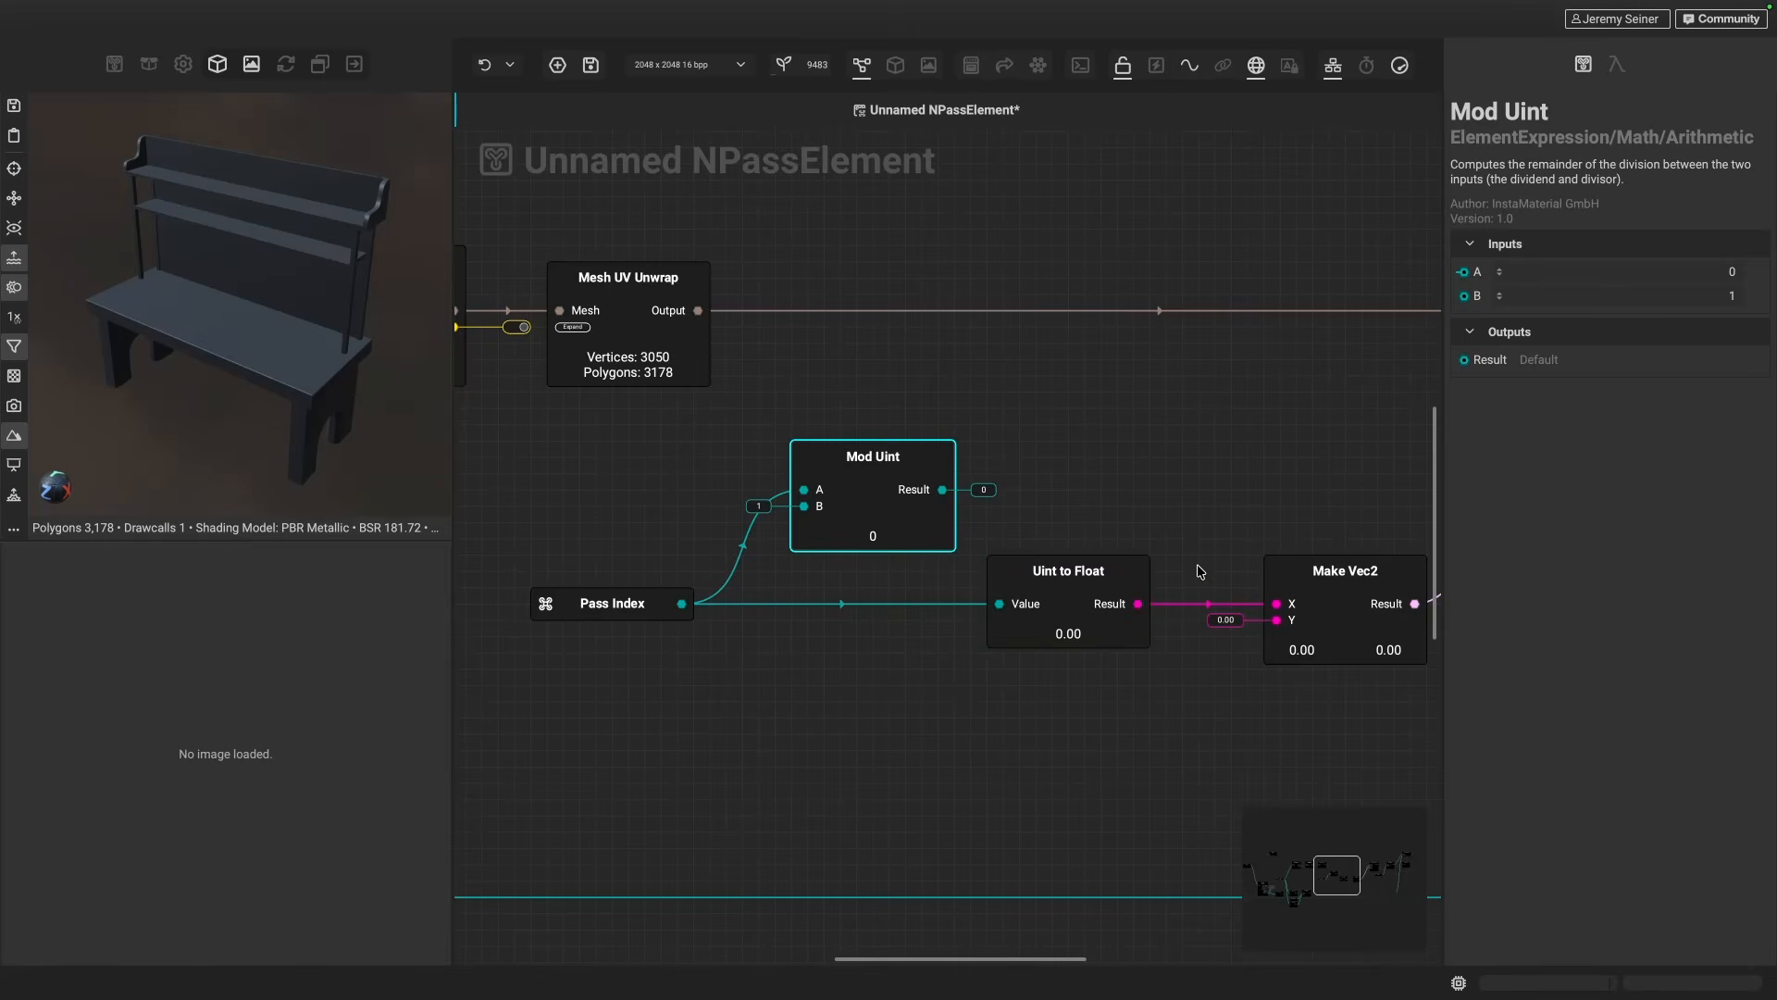
left_click(1211, 435)
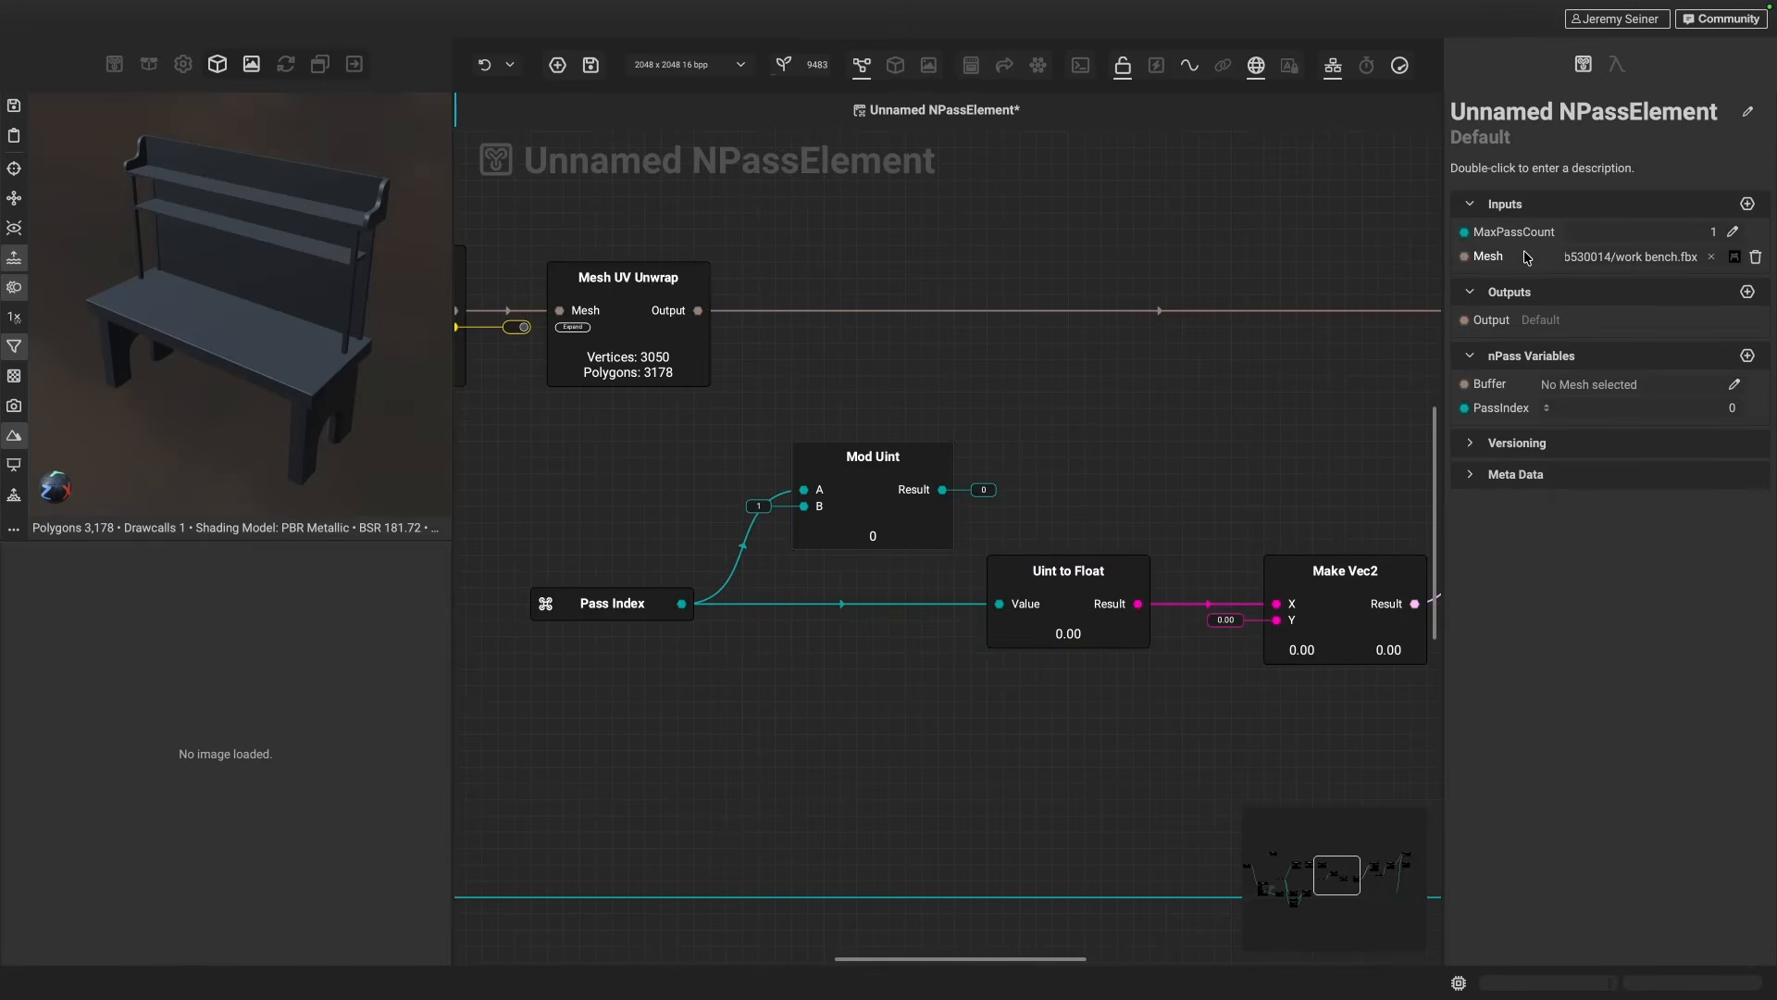
left_click(1748, 204)
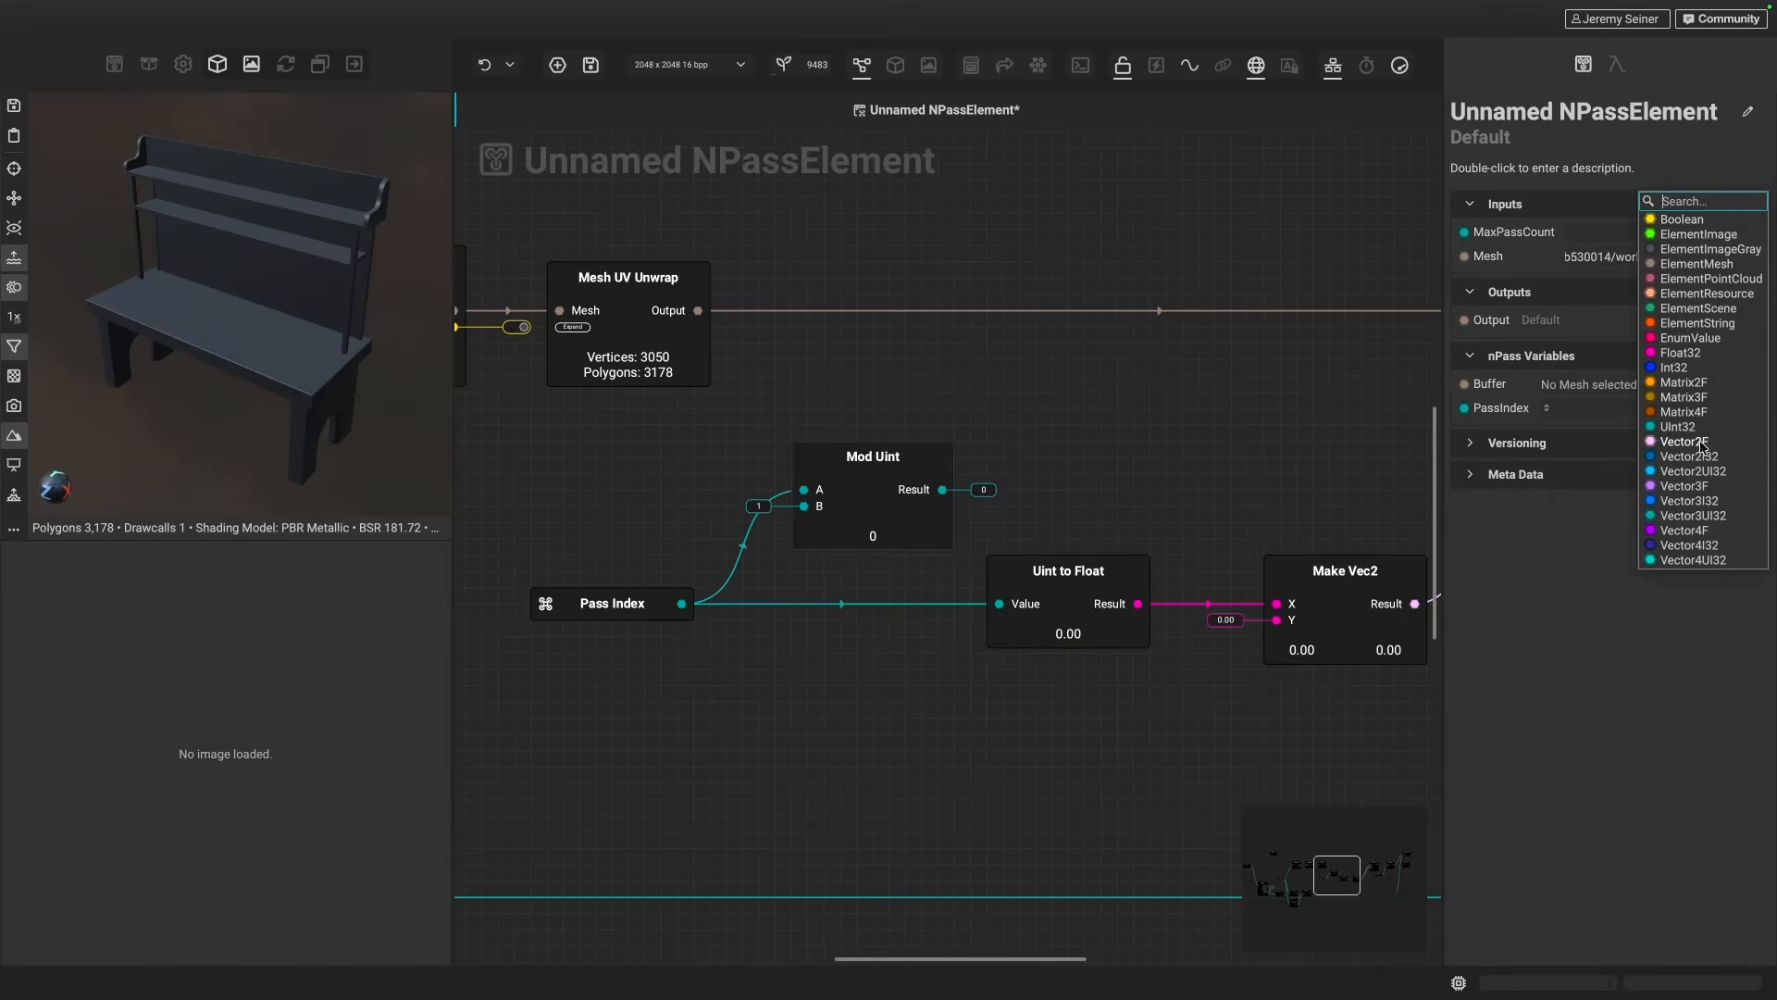
left_click(1669, 432)
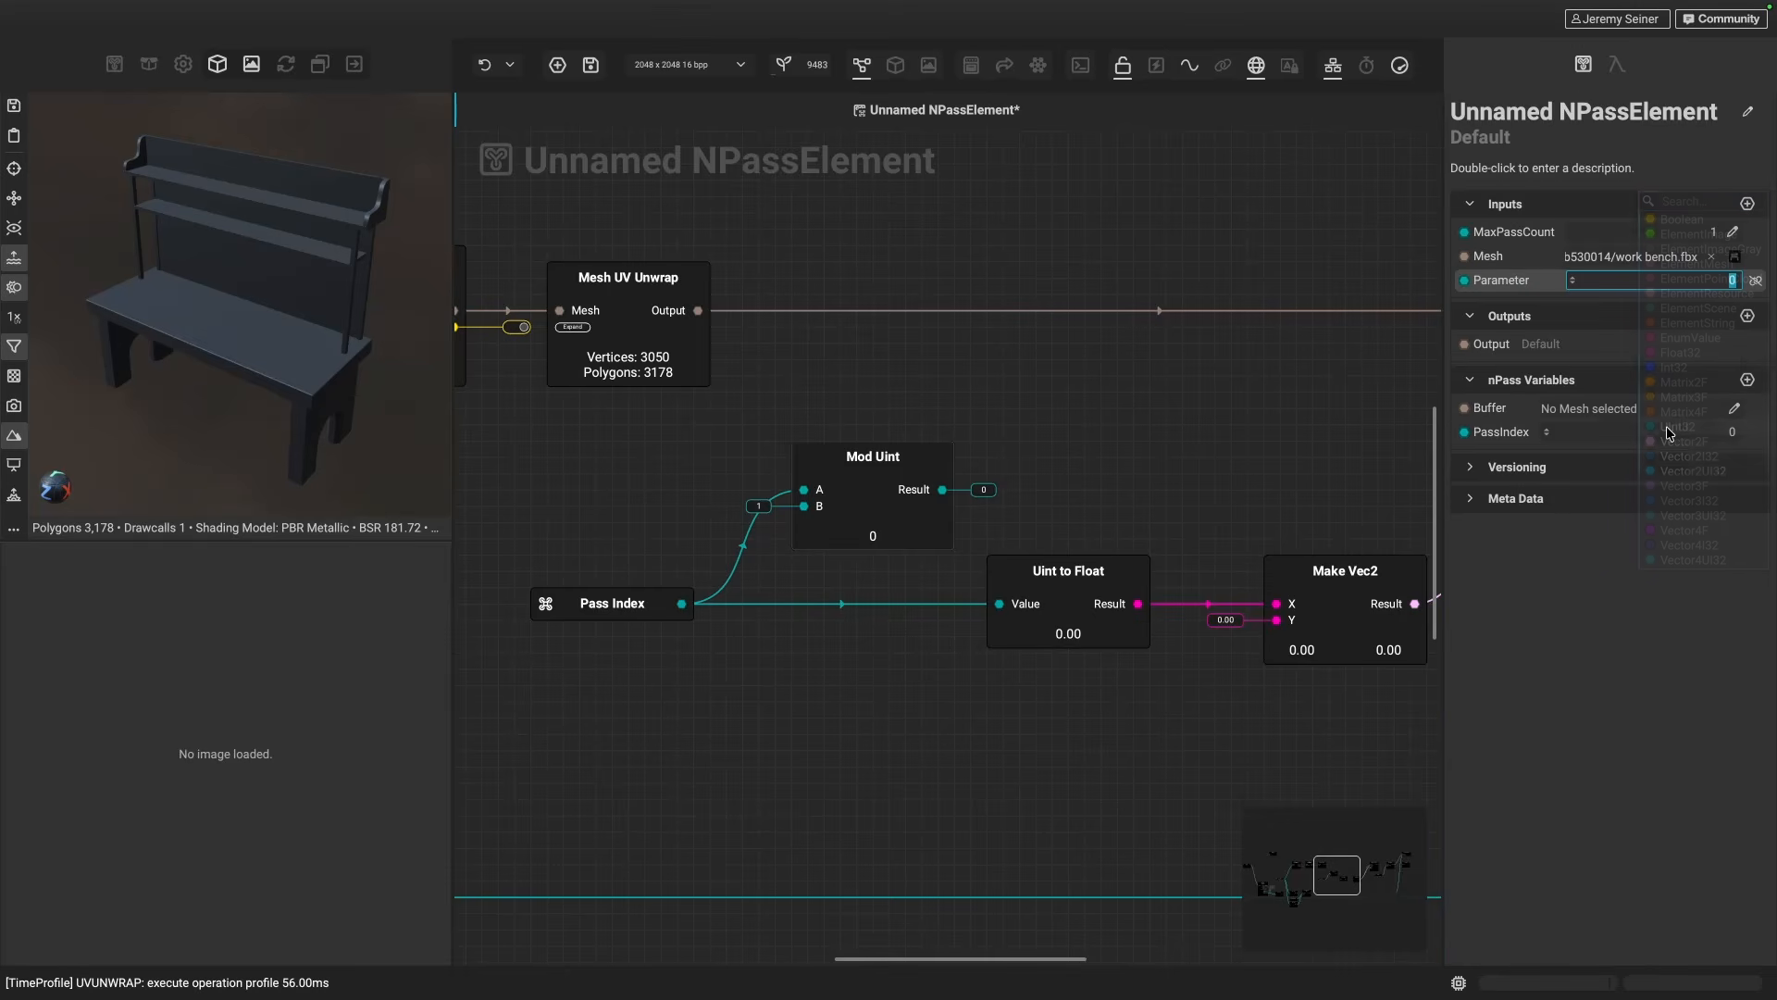
- Name the new UInt32 input parameter Max Columns
double_click(1499, 281)
type("Max Columns")
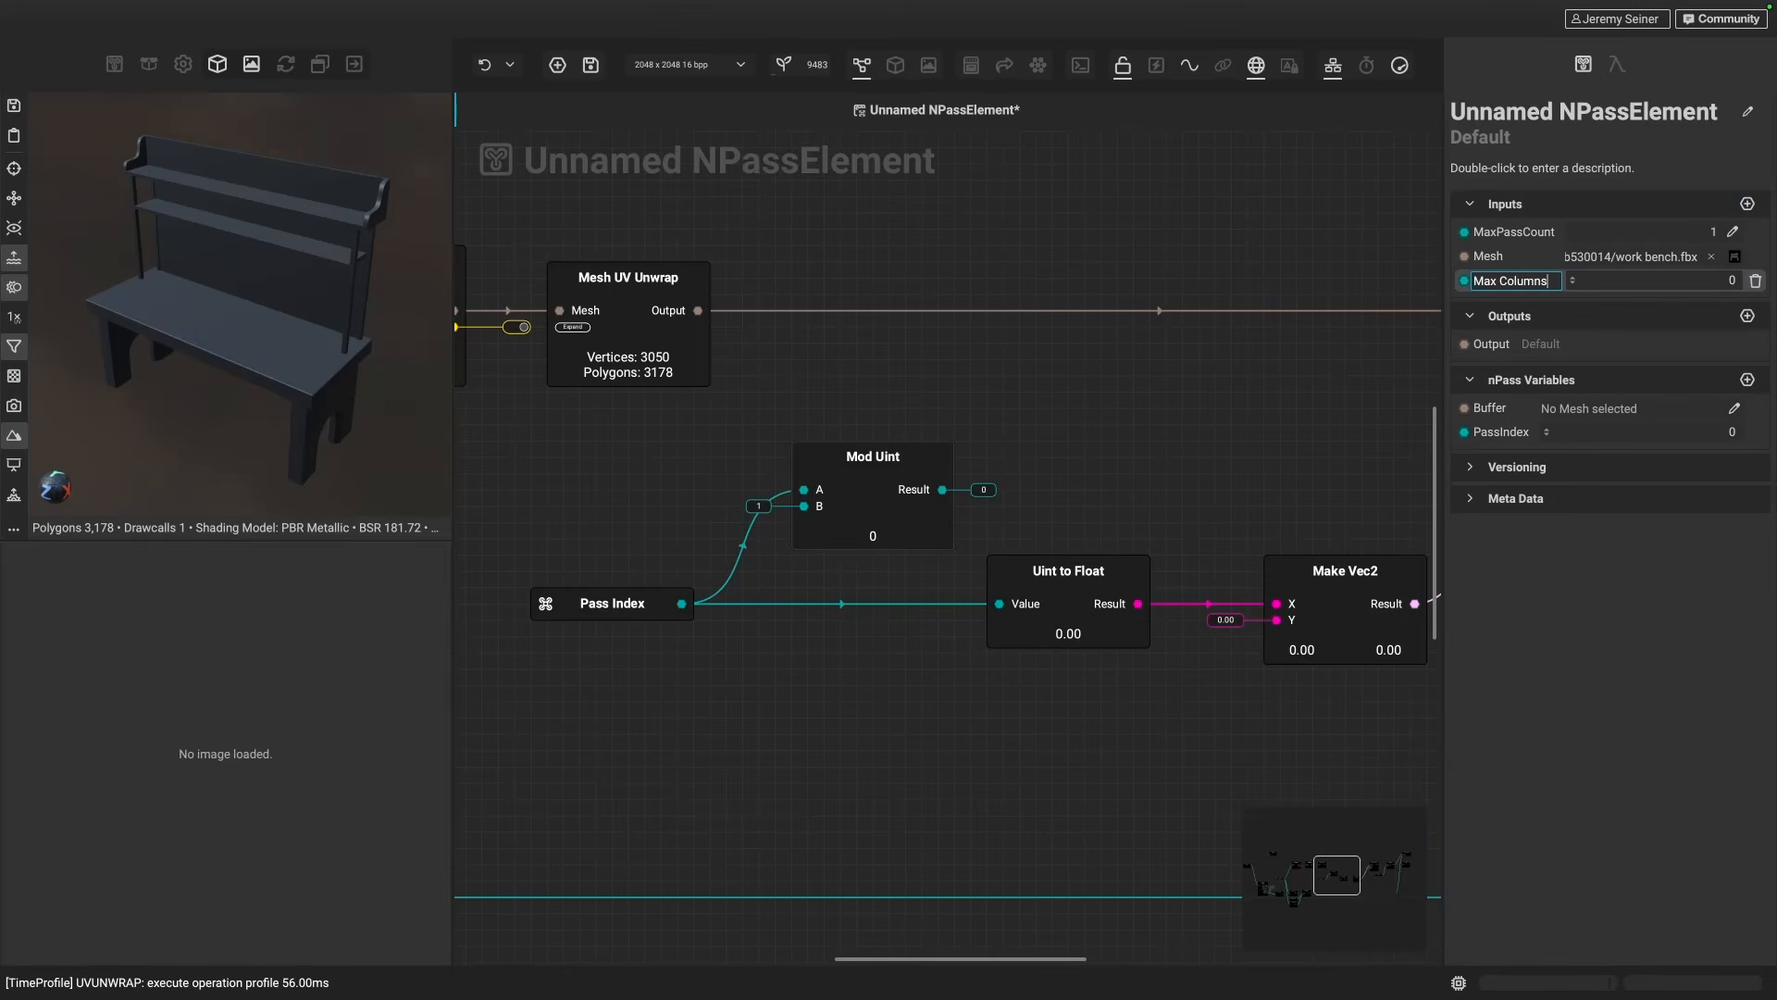
key("Return")
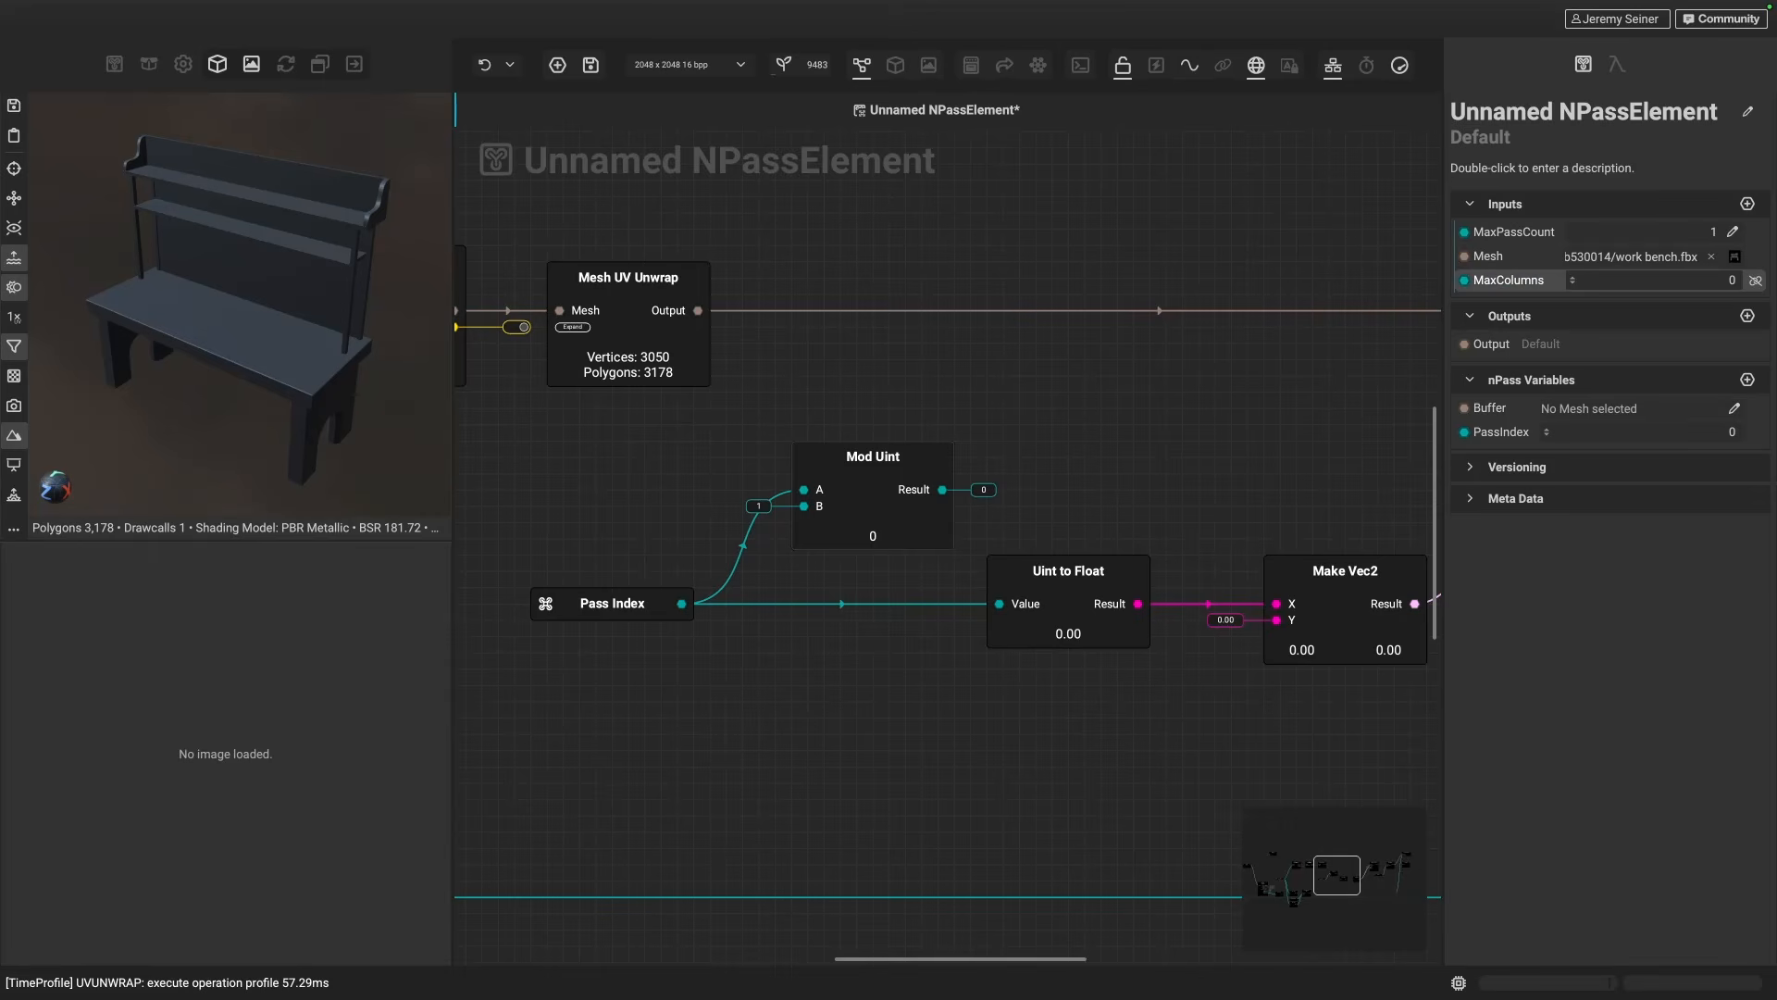
- Place the Max Columns parameter in the graph below Pass Index and set its value to 3
left_click_drag(1494, 283, 750, 689)
double_click(1706, 281)
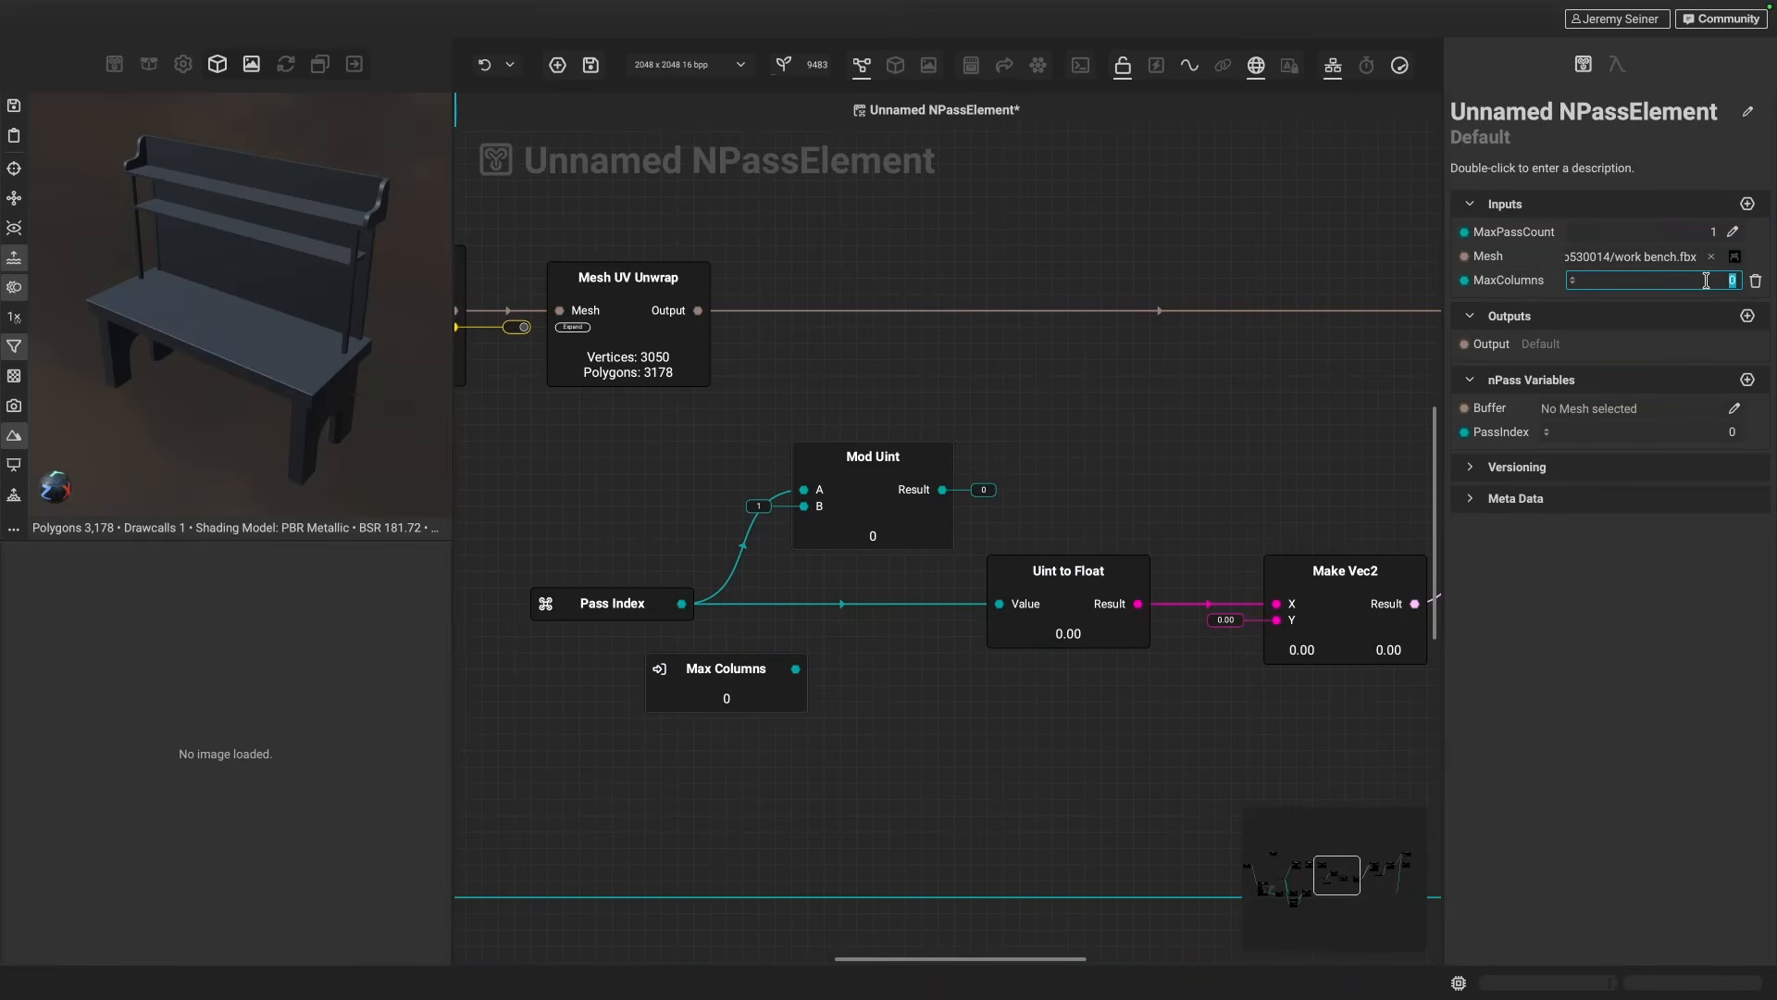
type("3")
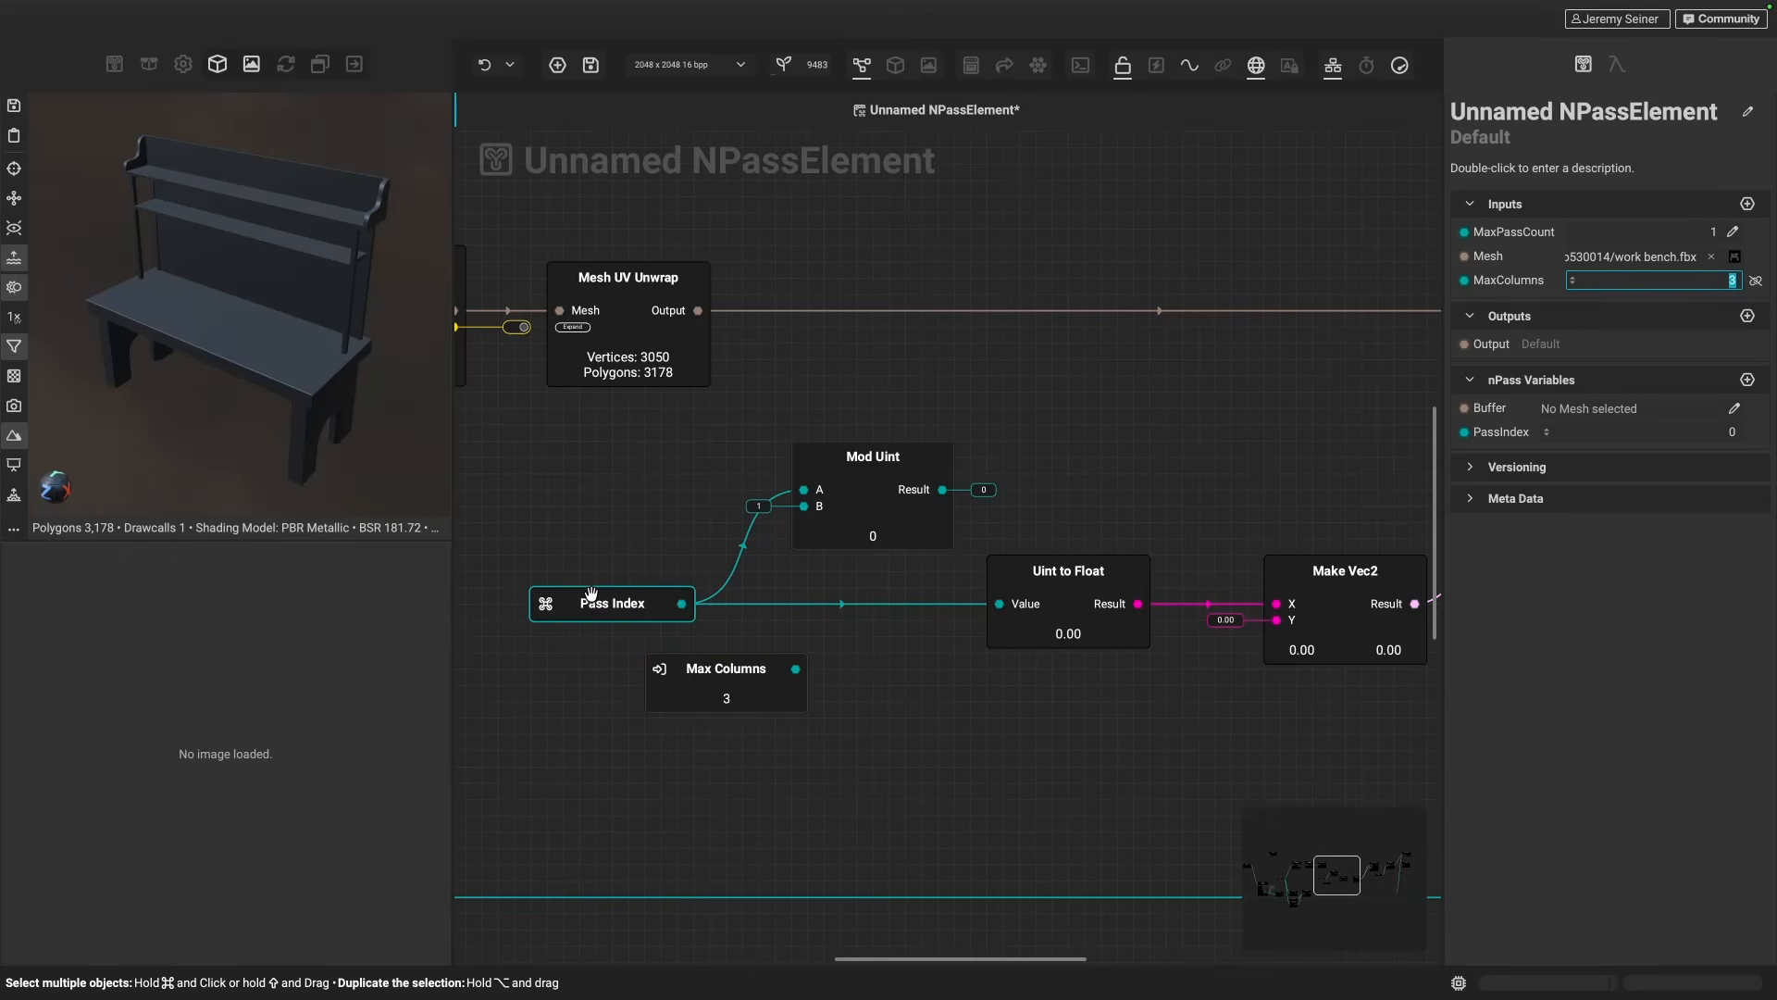
- Feed Max Columns into input B of Mod Uint and route the Mod Uint result into Uint to Float, spacing out the nodes
left_click_drag(608, 604, 527, 604)
left_click_drag(800, 682, 750, 682)
scroll(865, 694, "left", 5)
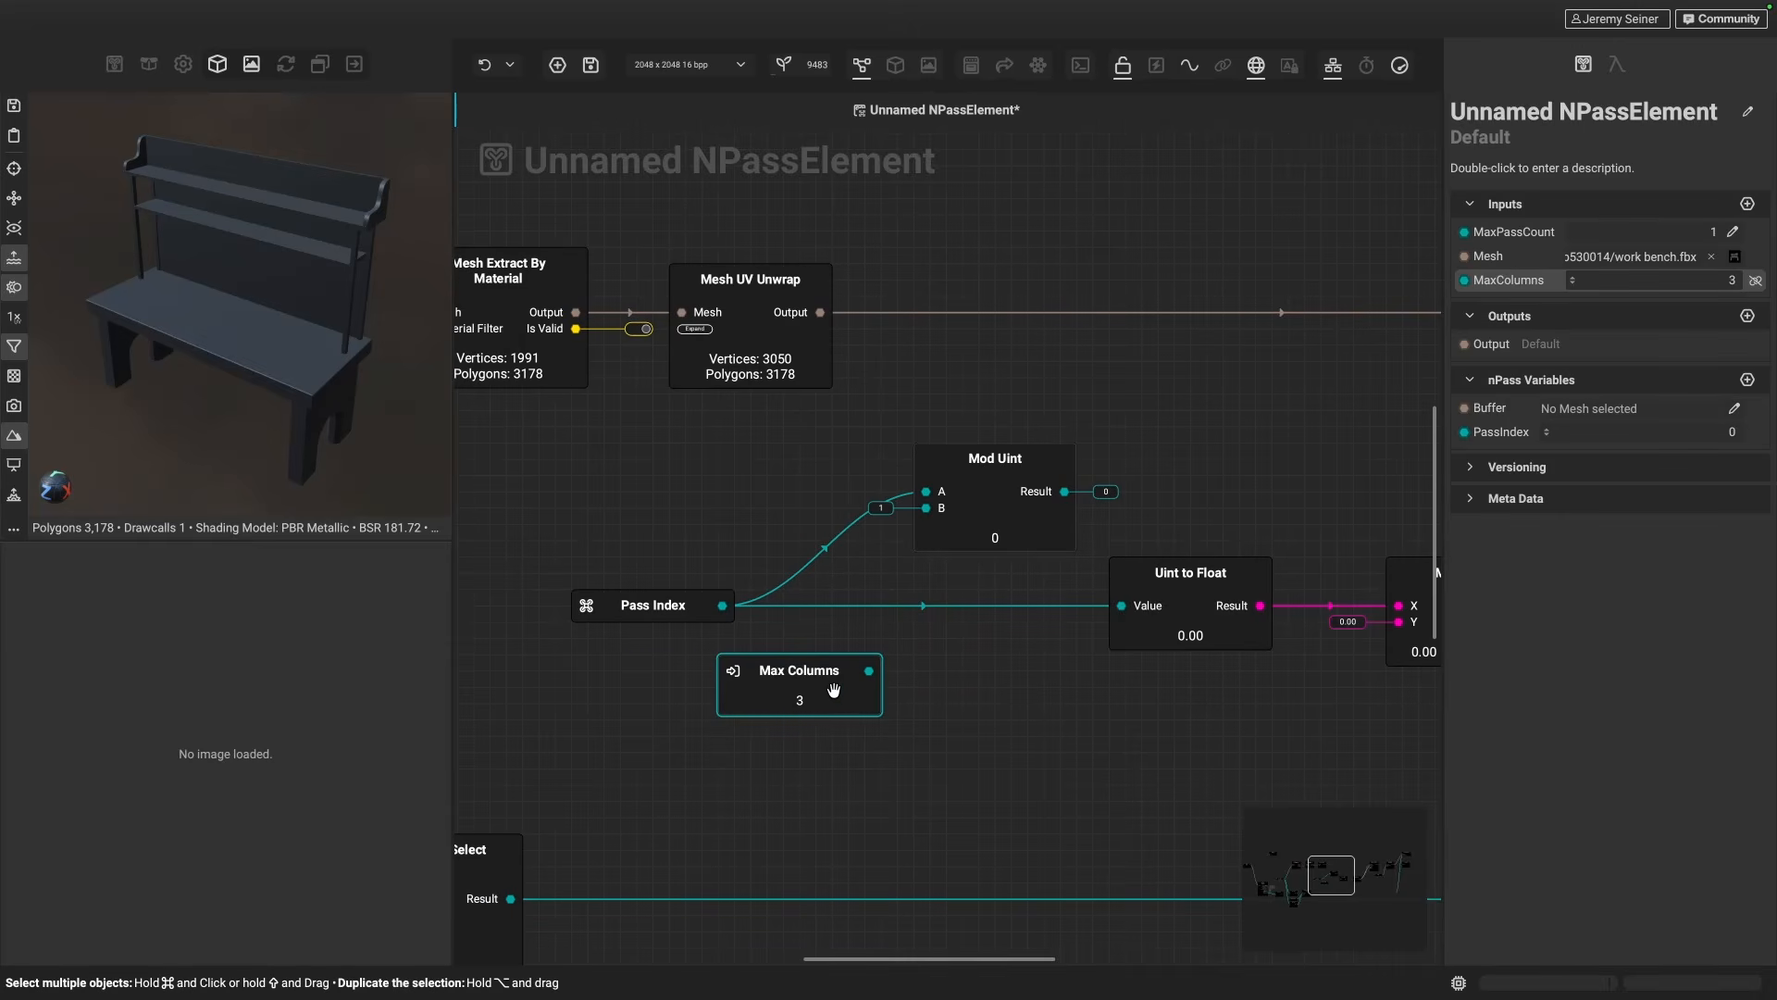
left_click_drag(835, 696, 1122, 607)
left_click_drag(1396, 602, 1218, 699)
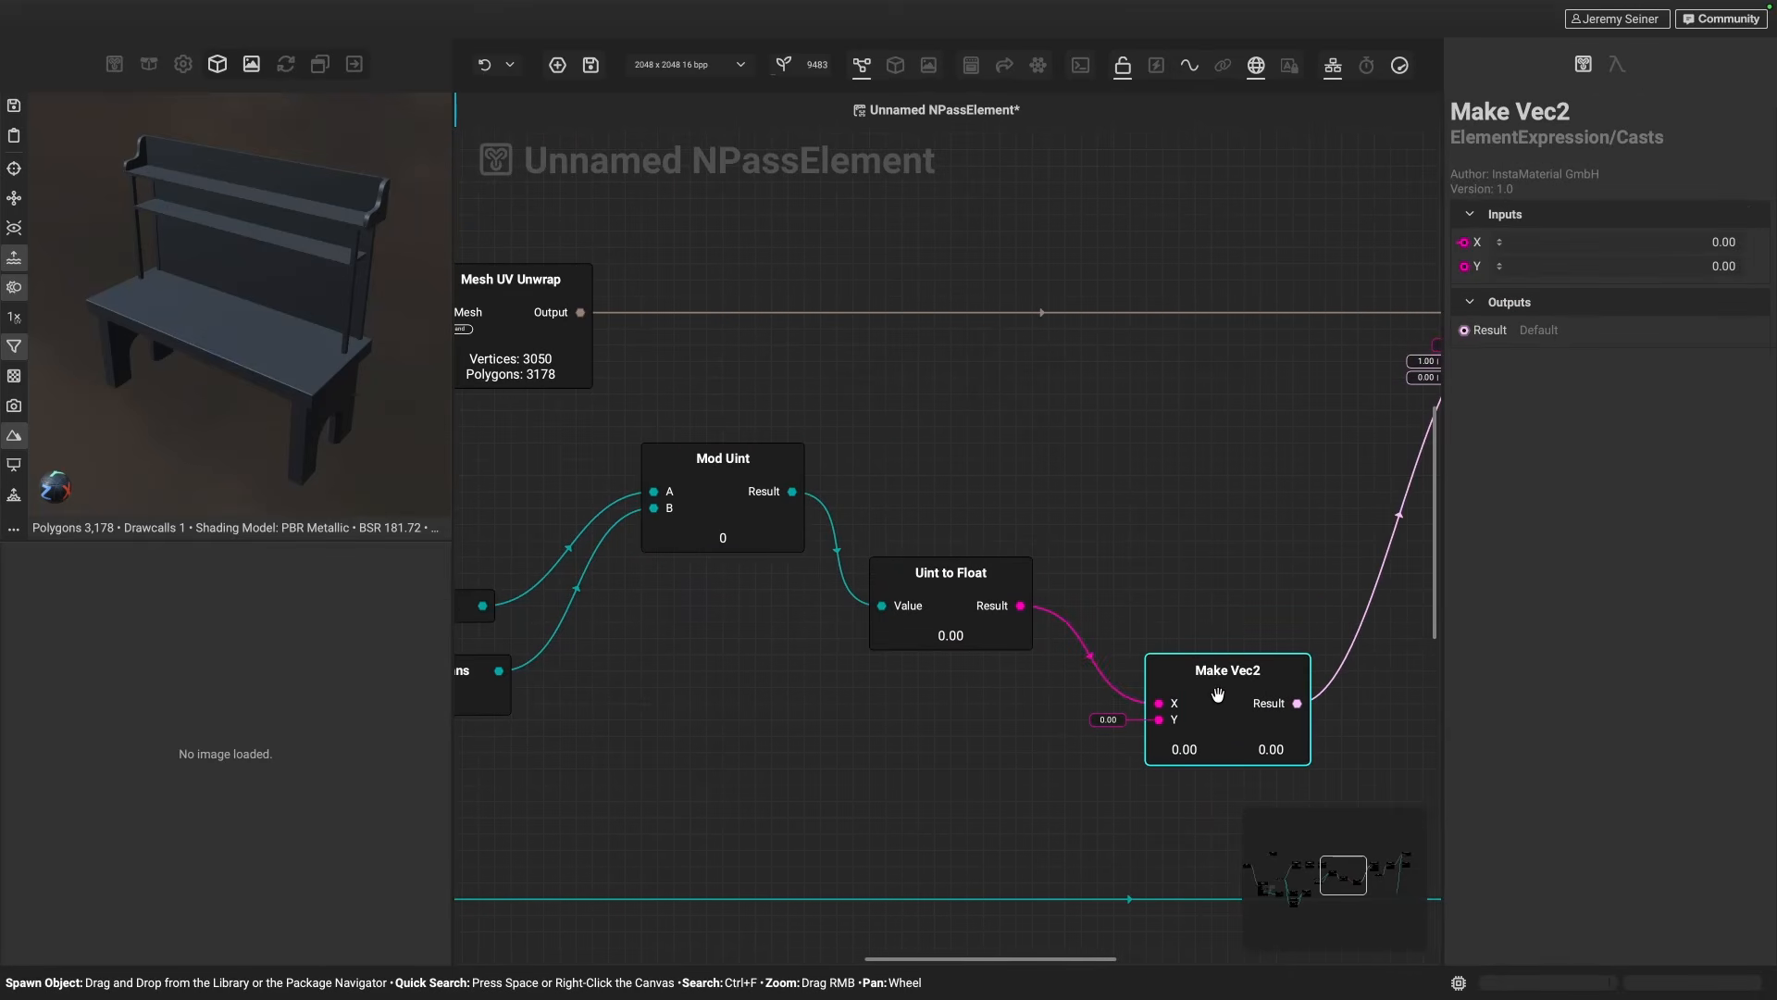
scroll(1218, 698, "down", 1)
scroll(1168, 701, "down", 1)
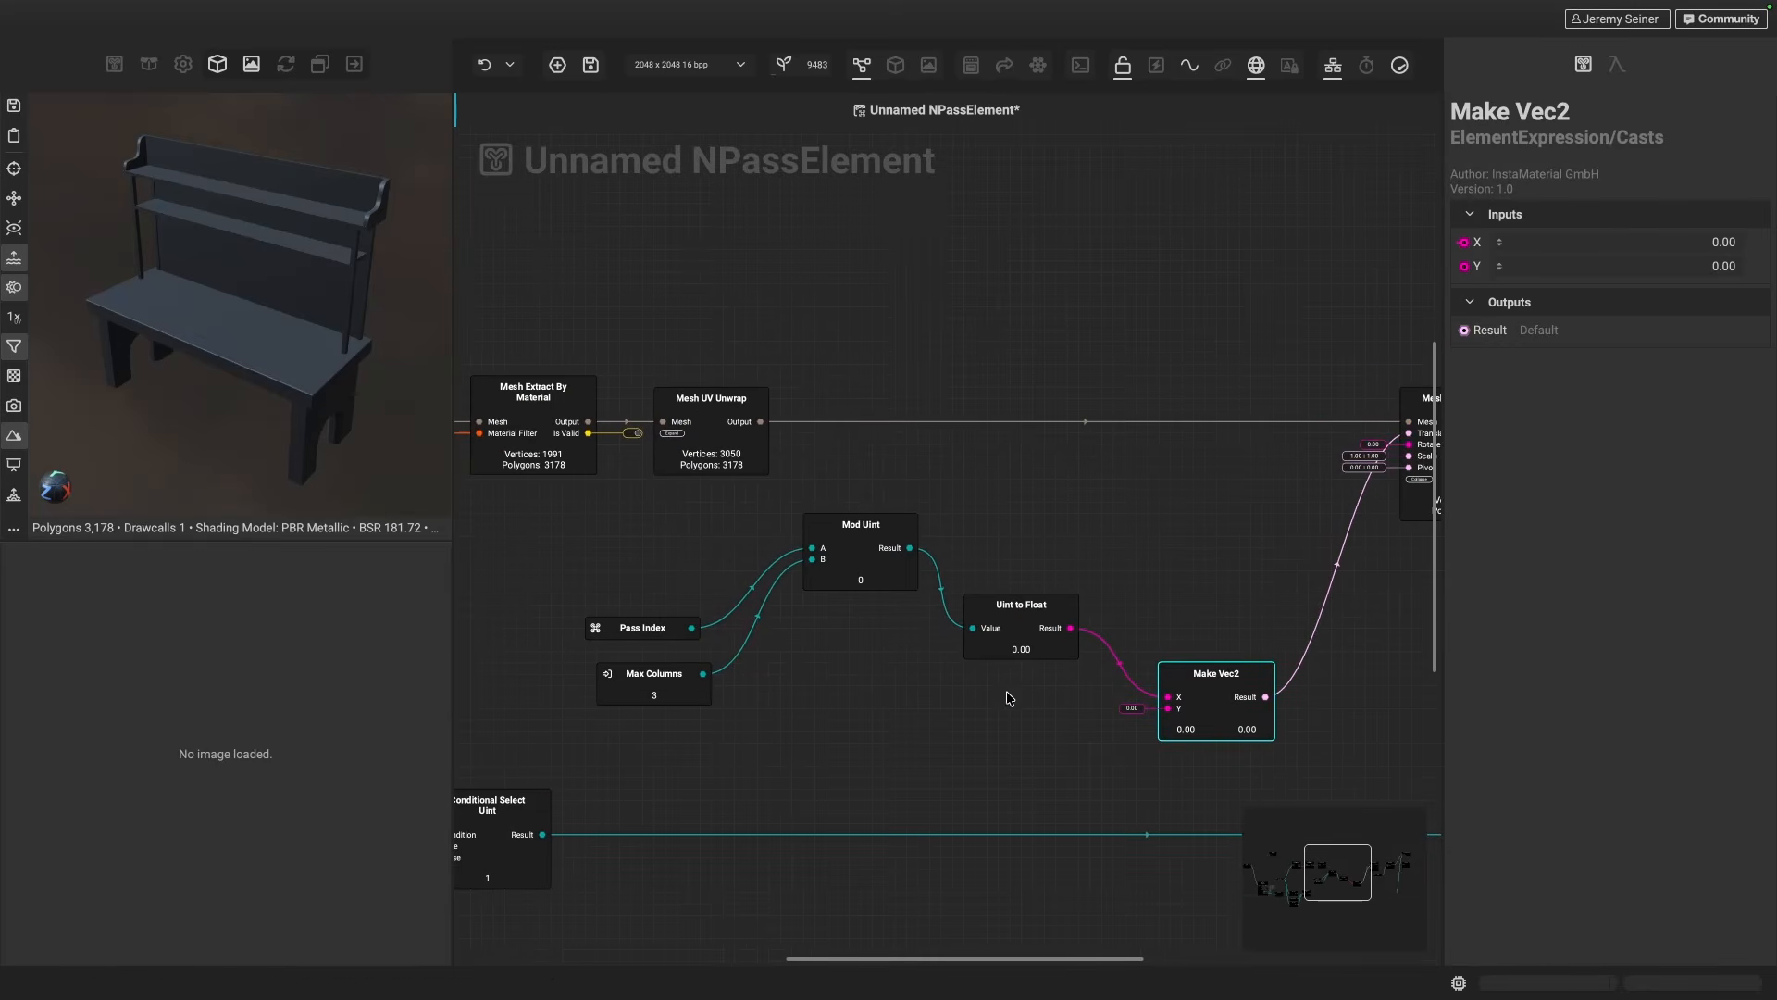
left_click(880, 685)
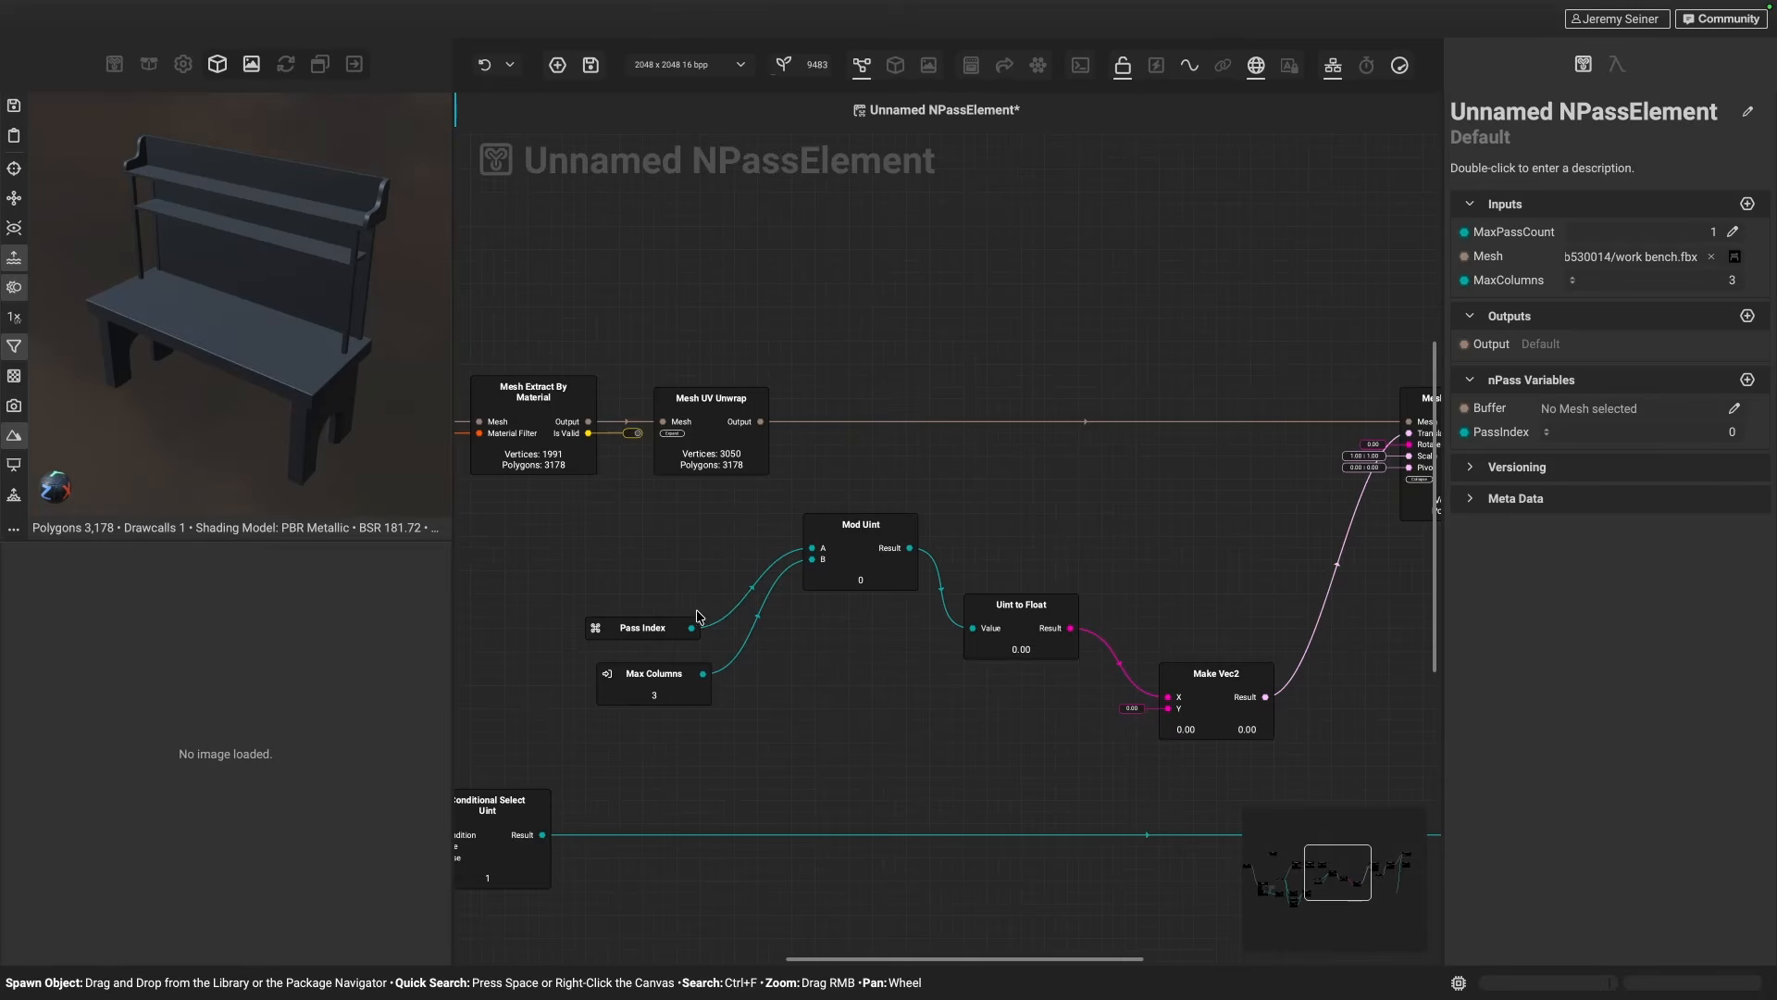
- Add a Uint / Uint node with Pass Index in input A and Max Columns in input B
left_click_drag(692, 628, 841, 686)
type("/")
key("Return")
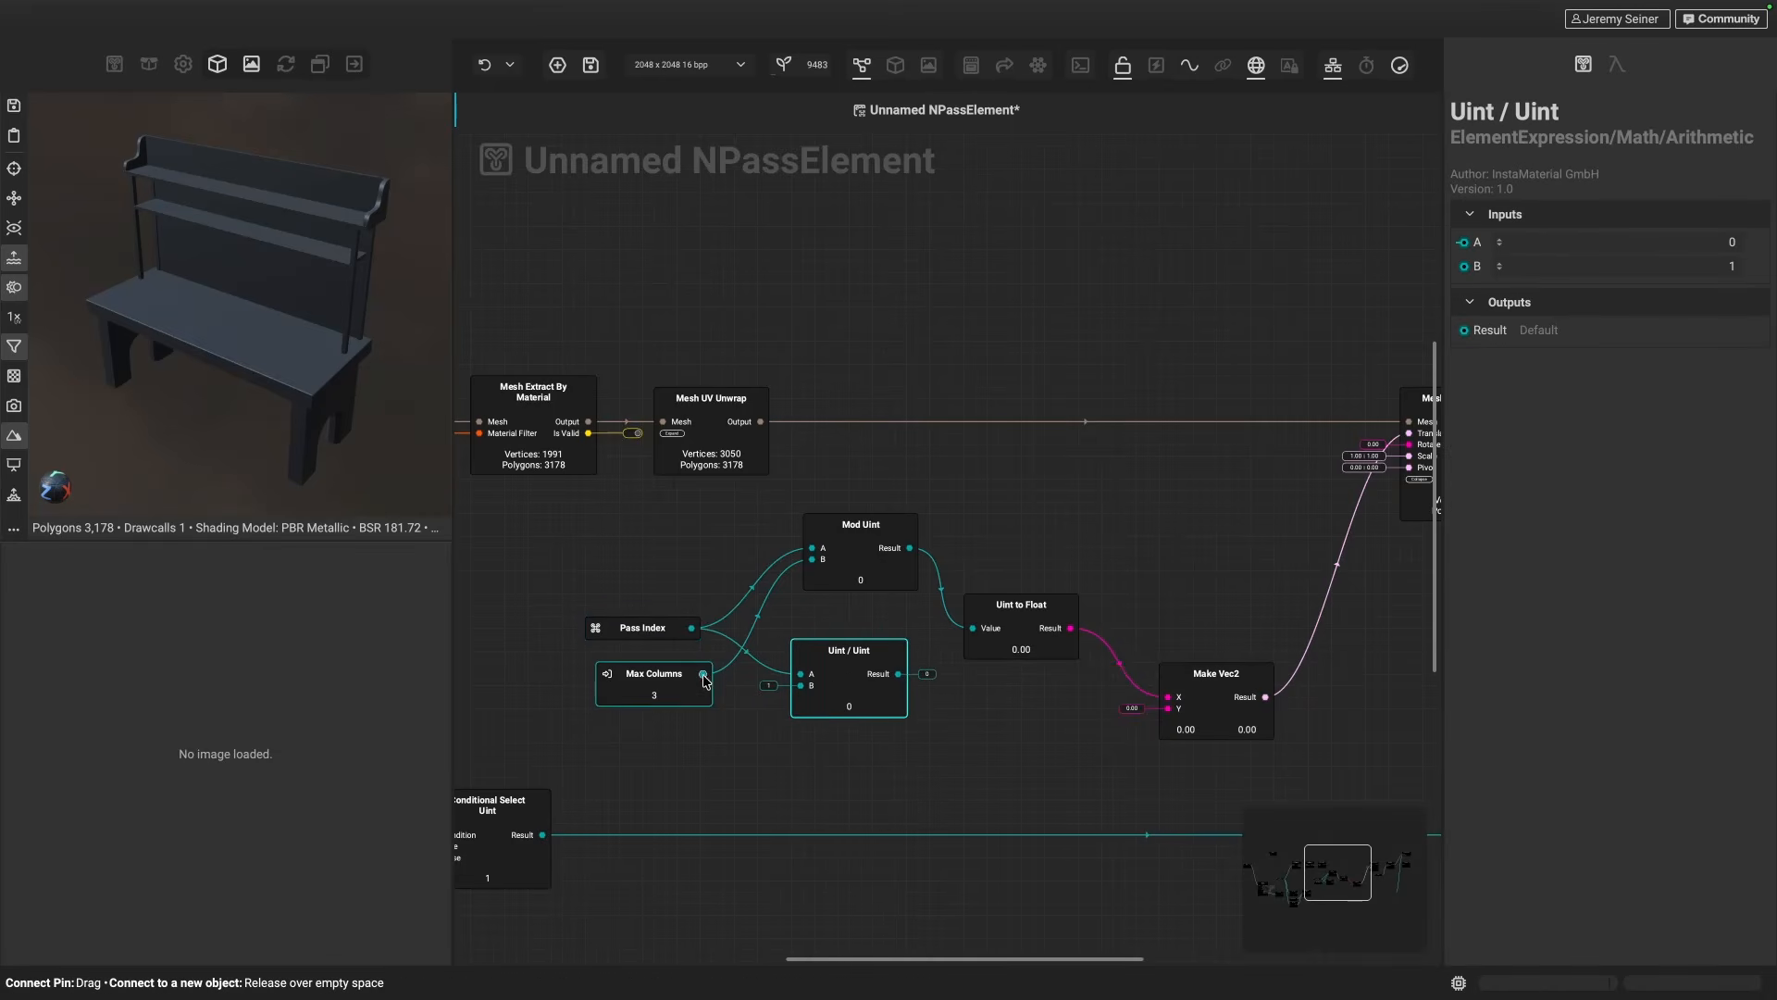
left_click_drag(703, 674, 801, 687)
left_click(851, 687)
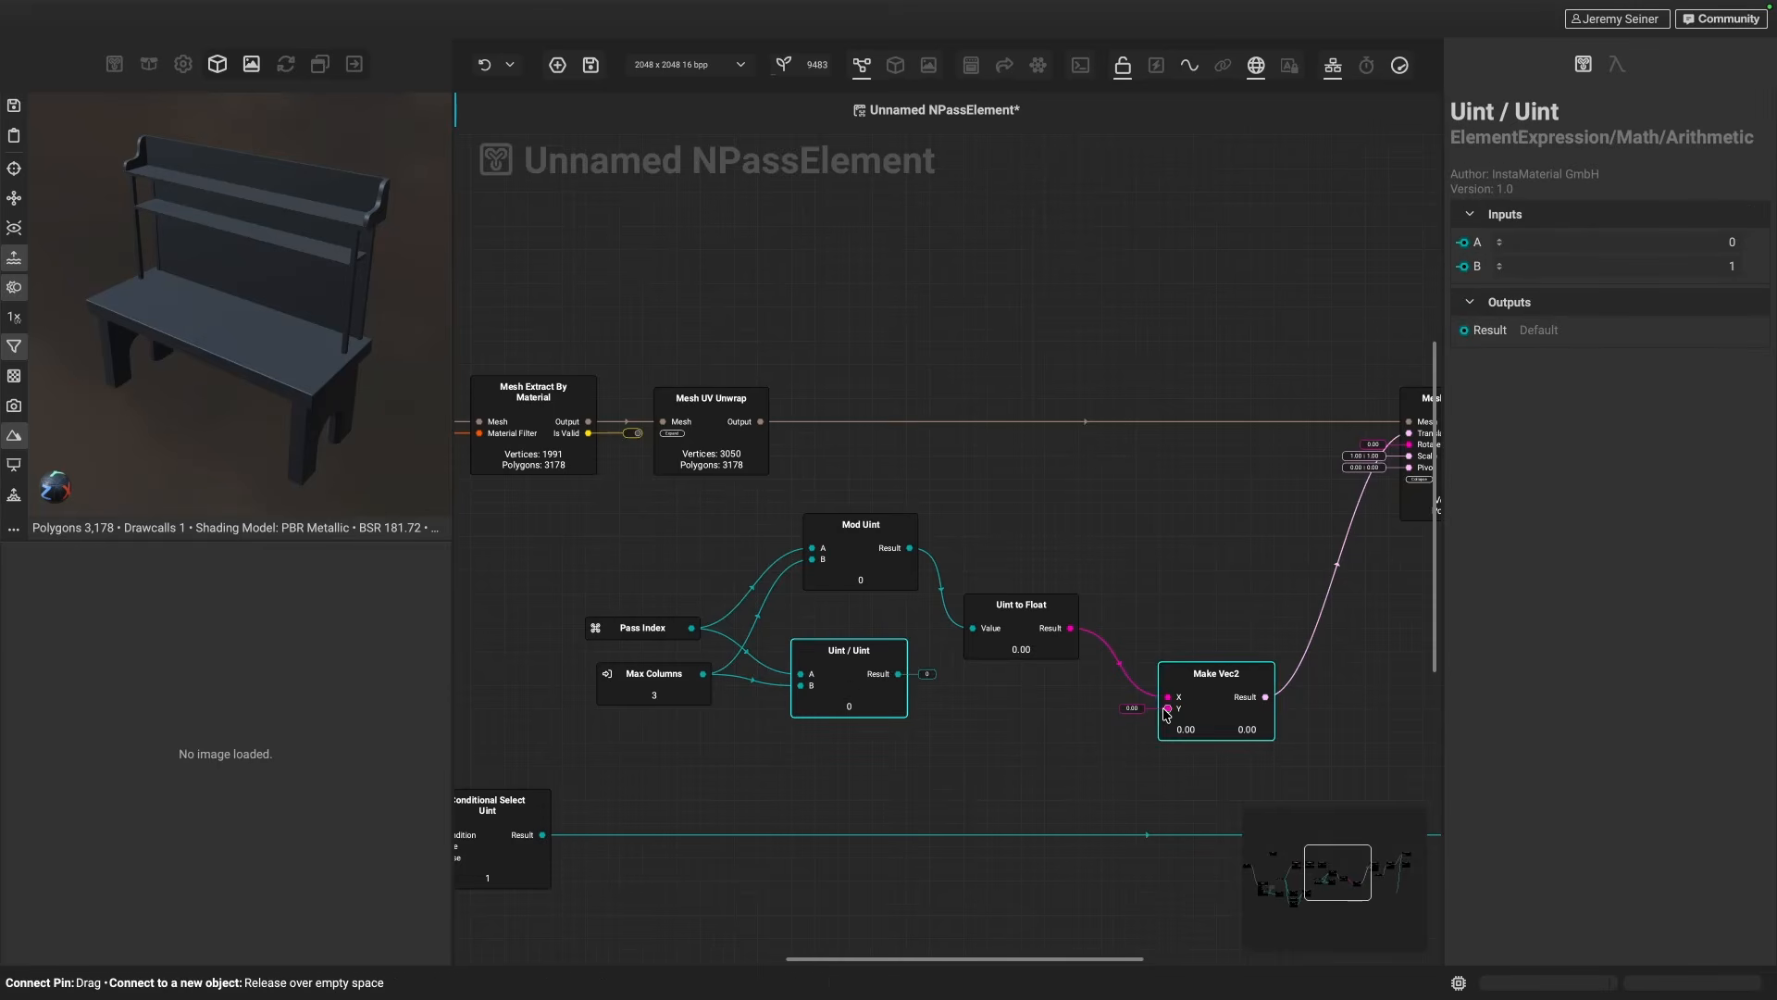
- Duplicate Uint to Float, connect the copy to Make Vec2's Y input, and feed it the Uint / Uint result
left_click(1043, 632)
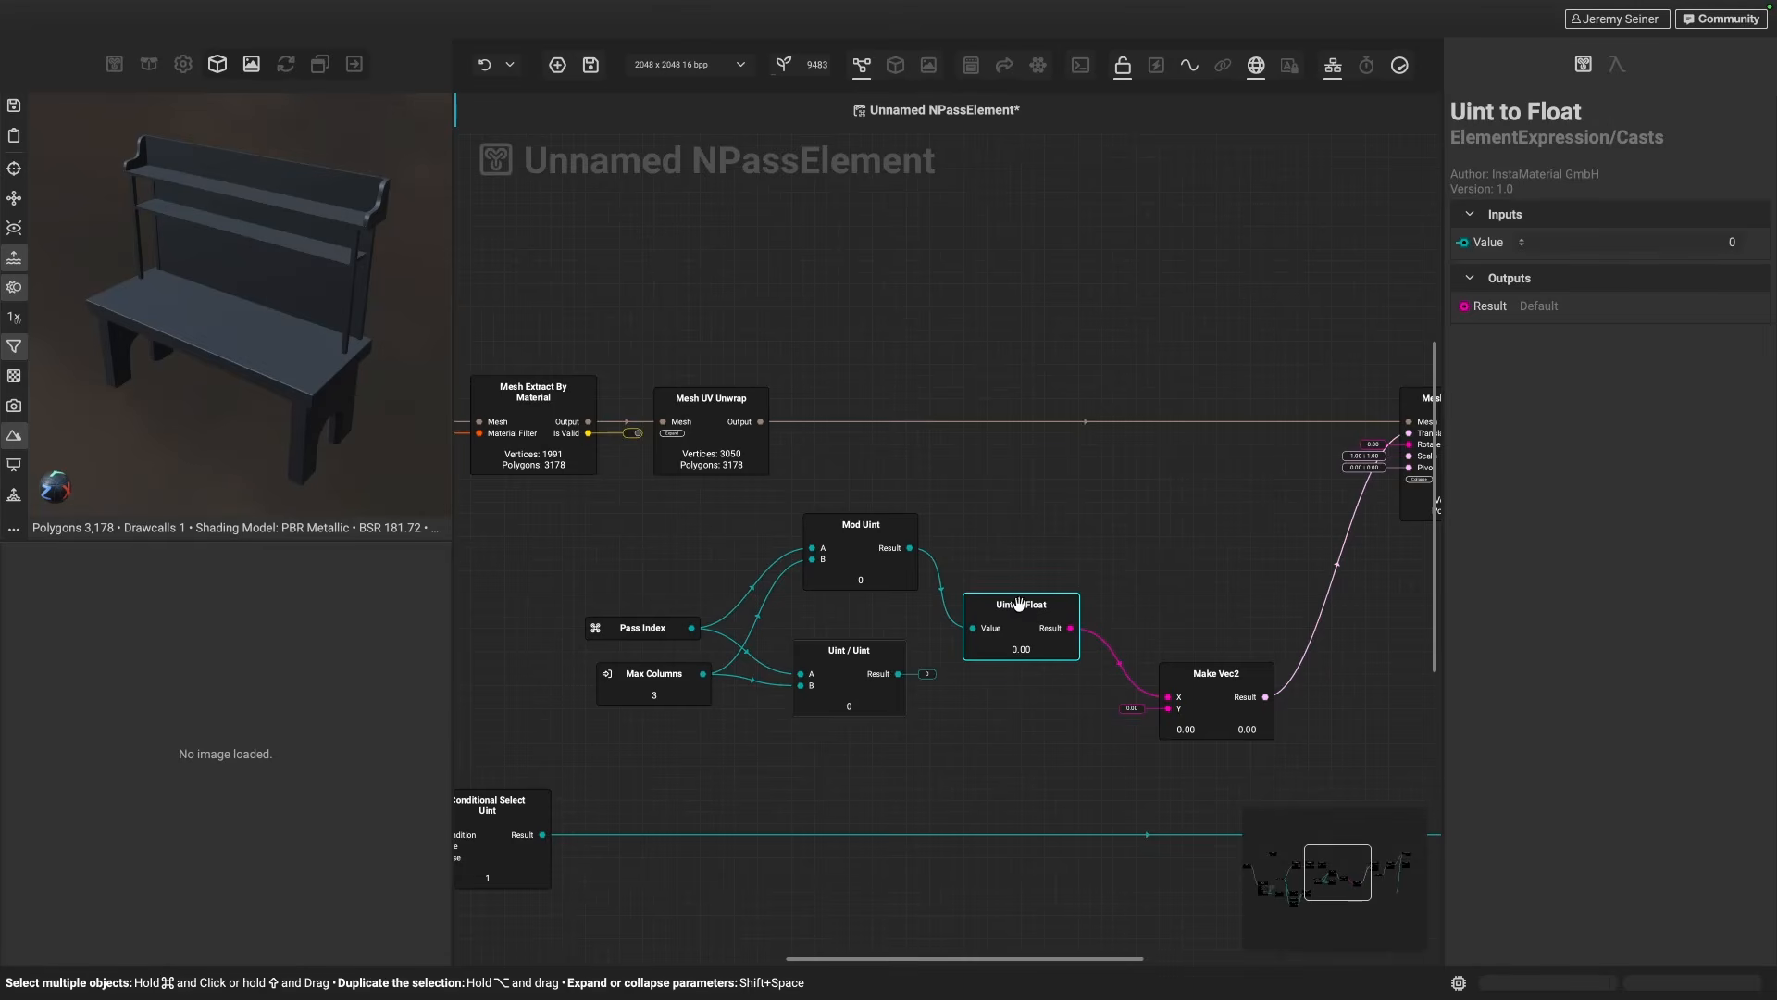
left_click_drag(1020, 606, 1169, 708, "alt")
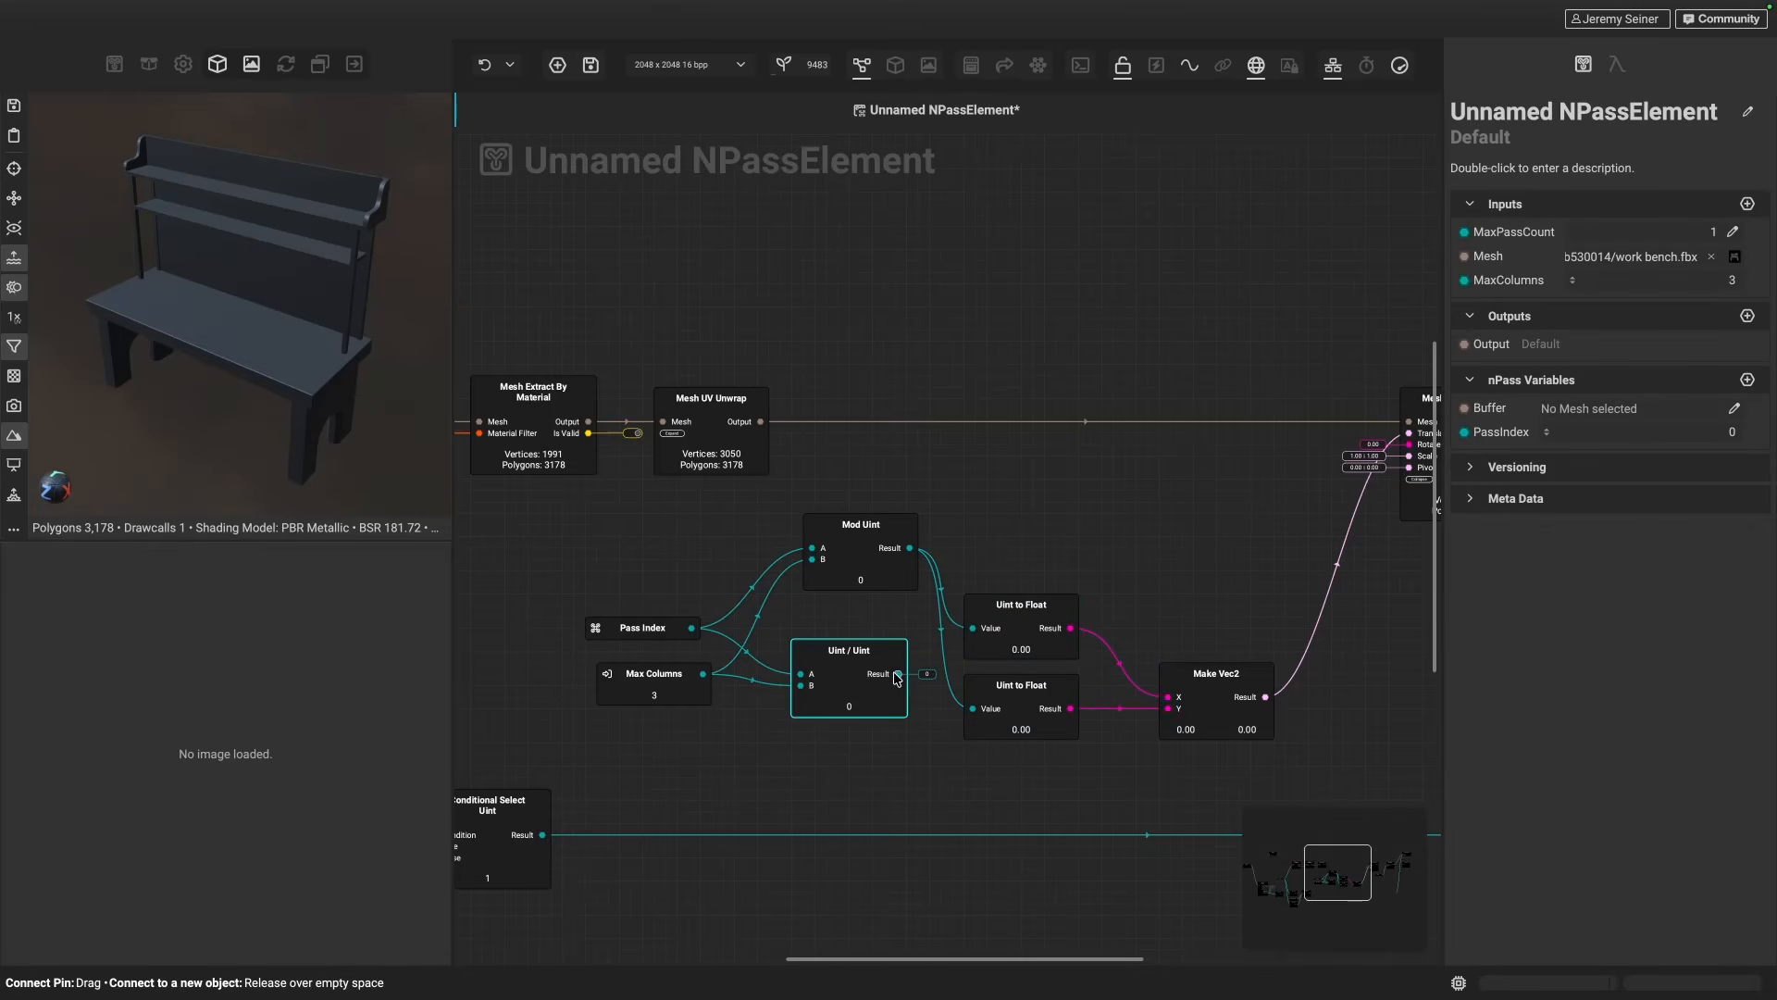
left_click_drag(897, 674, 972, 708)
- Arrange the Pass Index, Mod Uint, Uint / Uint and Make Vec2 nodes into a compact, aligned layout
left_click_drag(853, 686, 853, 720)
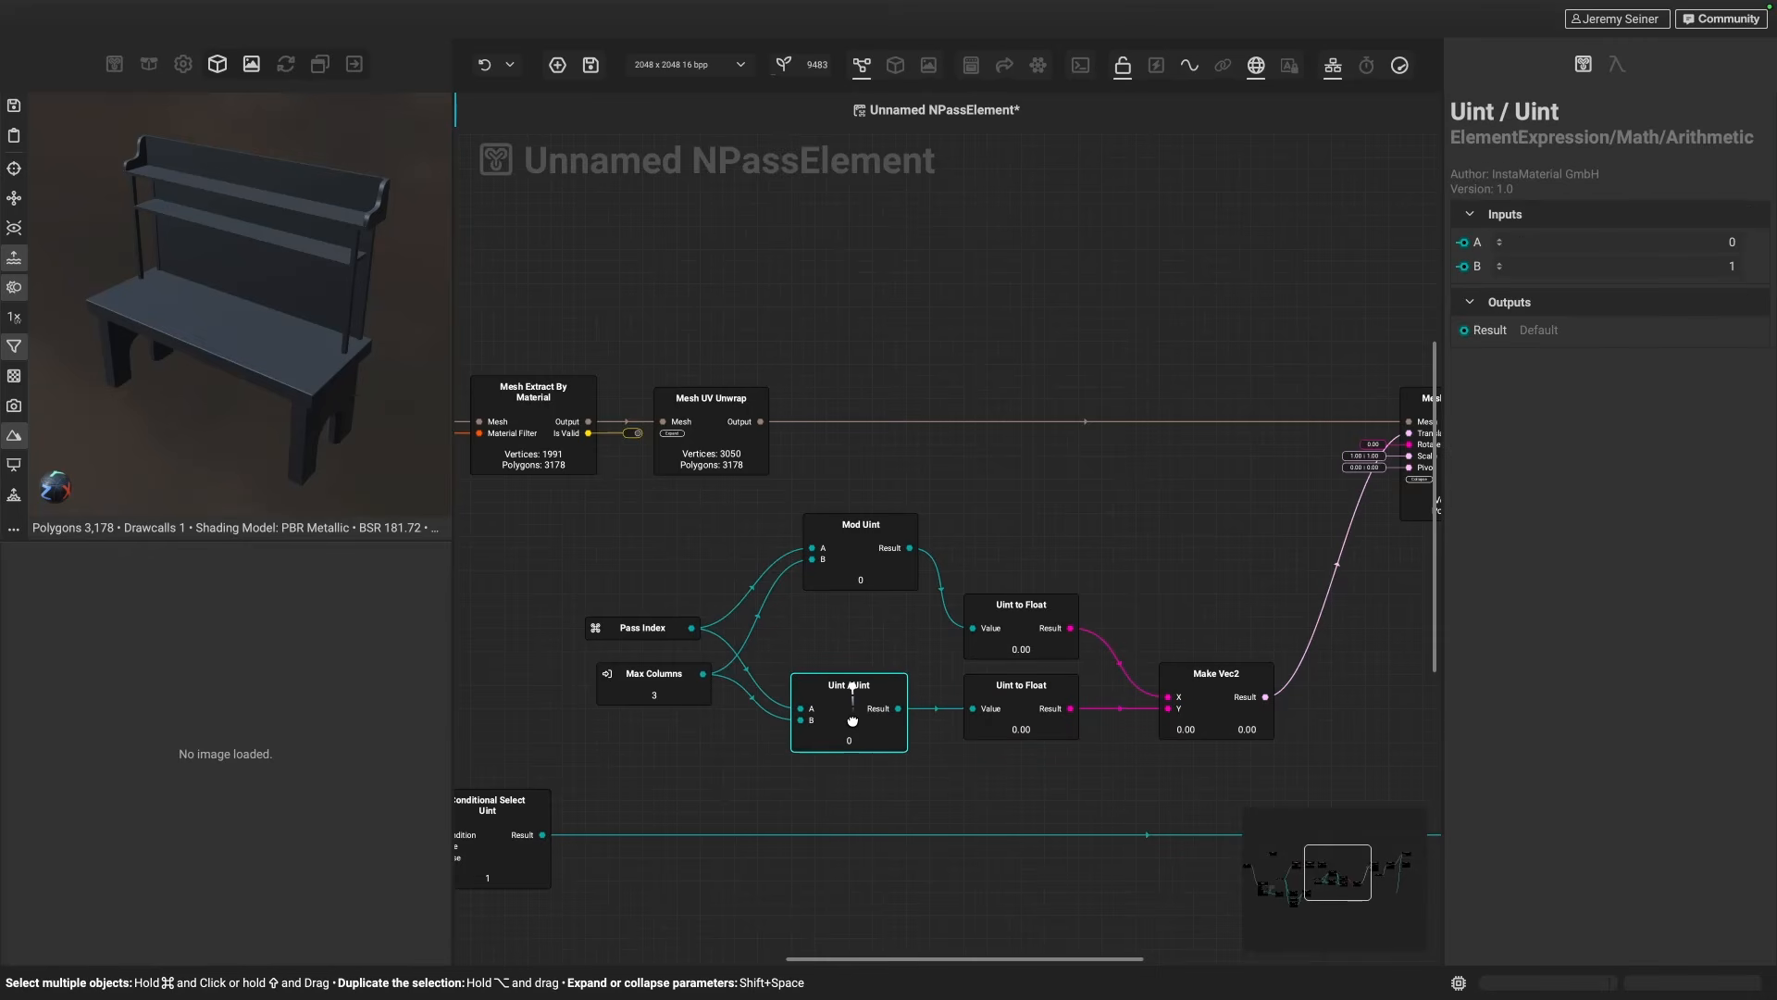
left_click_drag(670, 630, 692, 629)
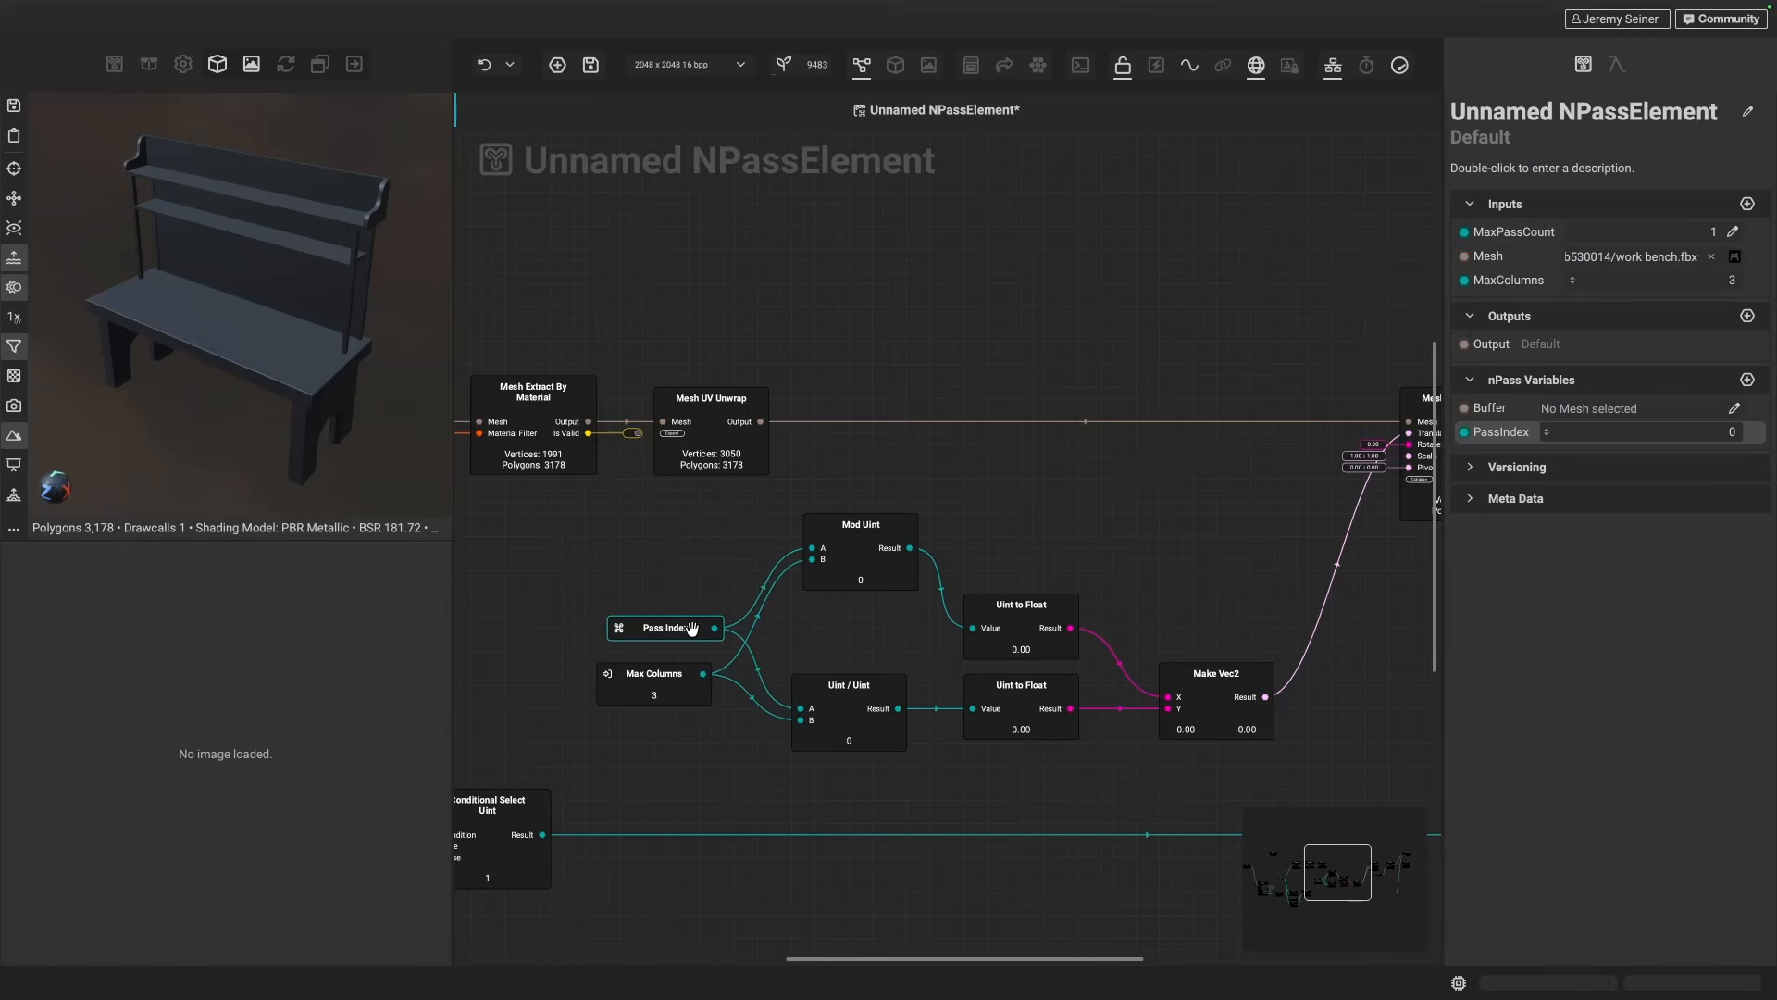
left_click_drag(1202, 718, 1178, 683)
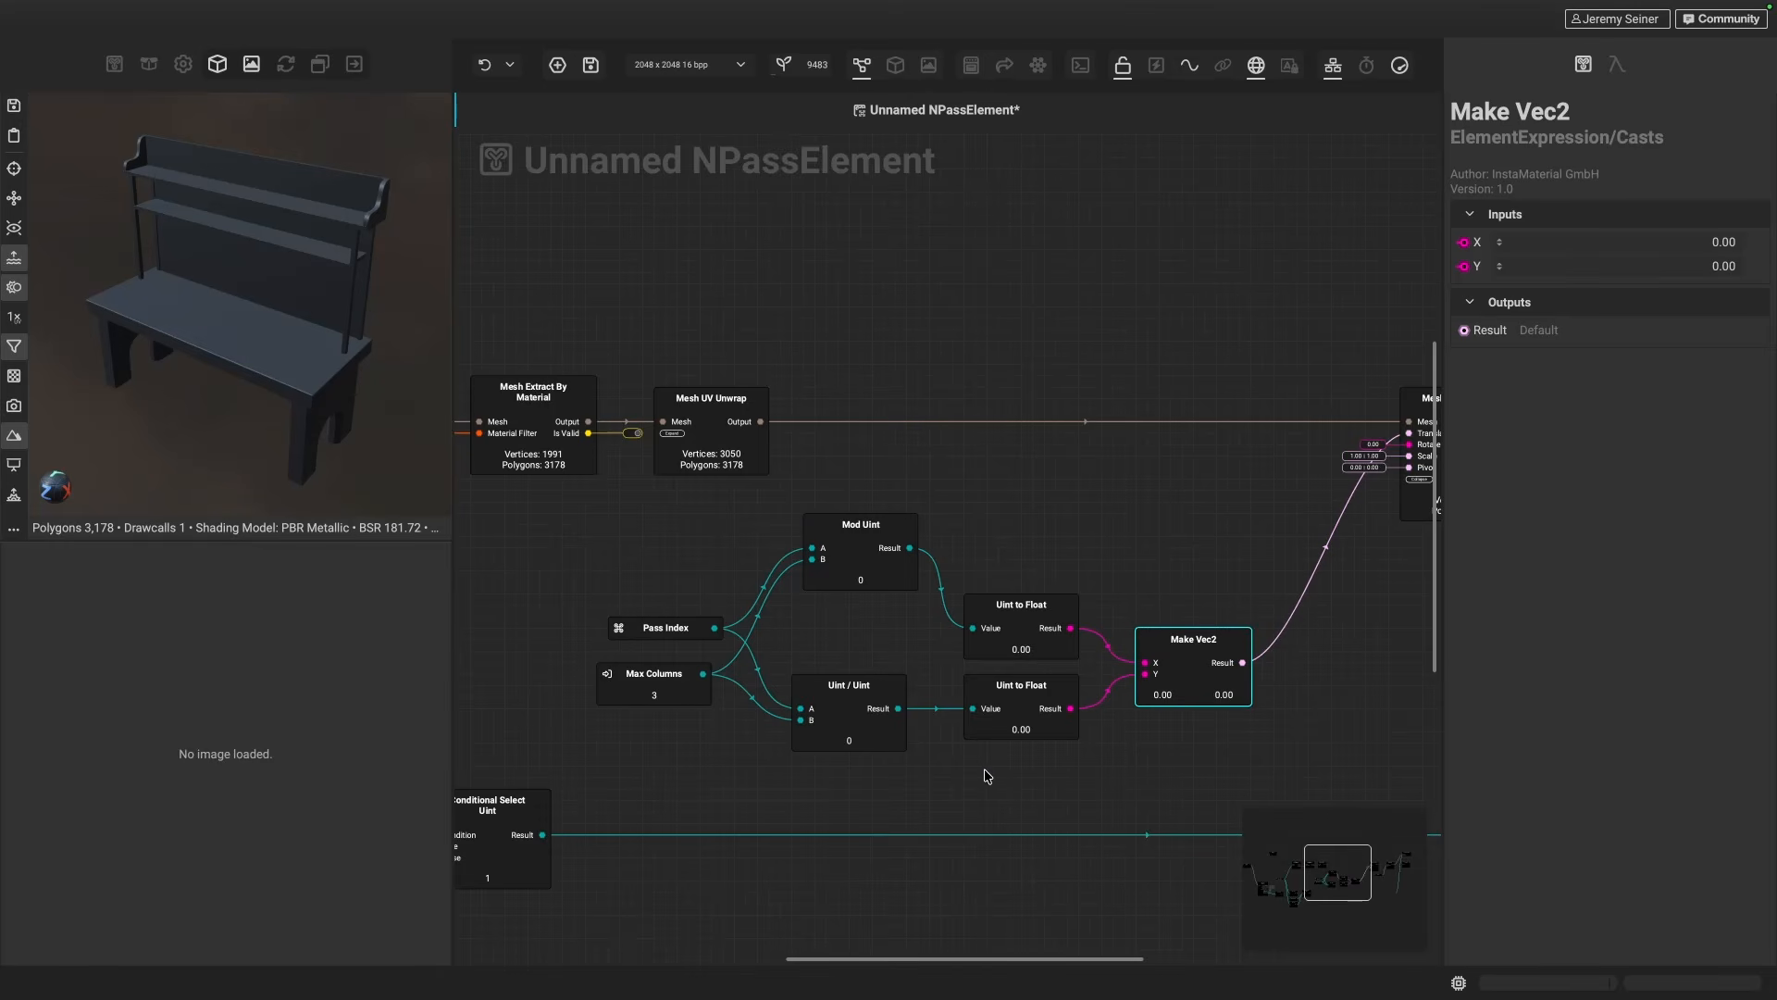
scroll(988, 775, "down", 3)
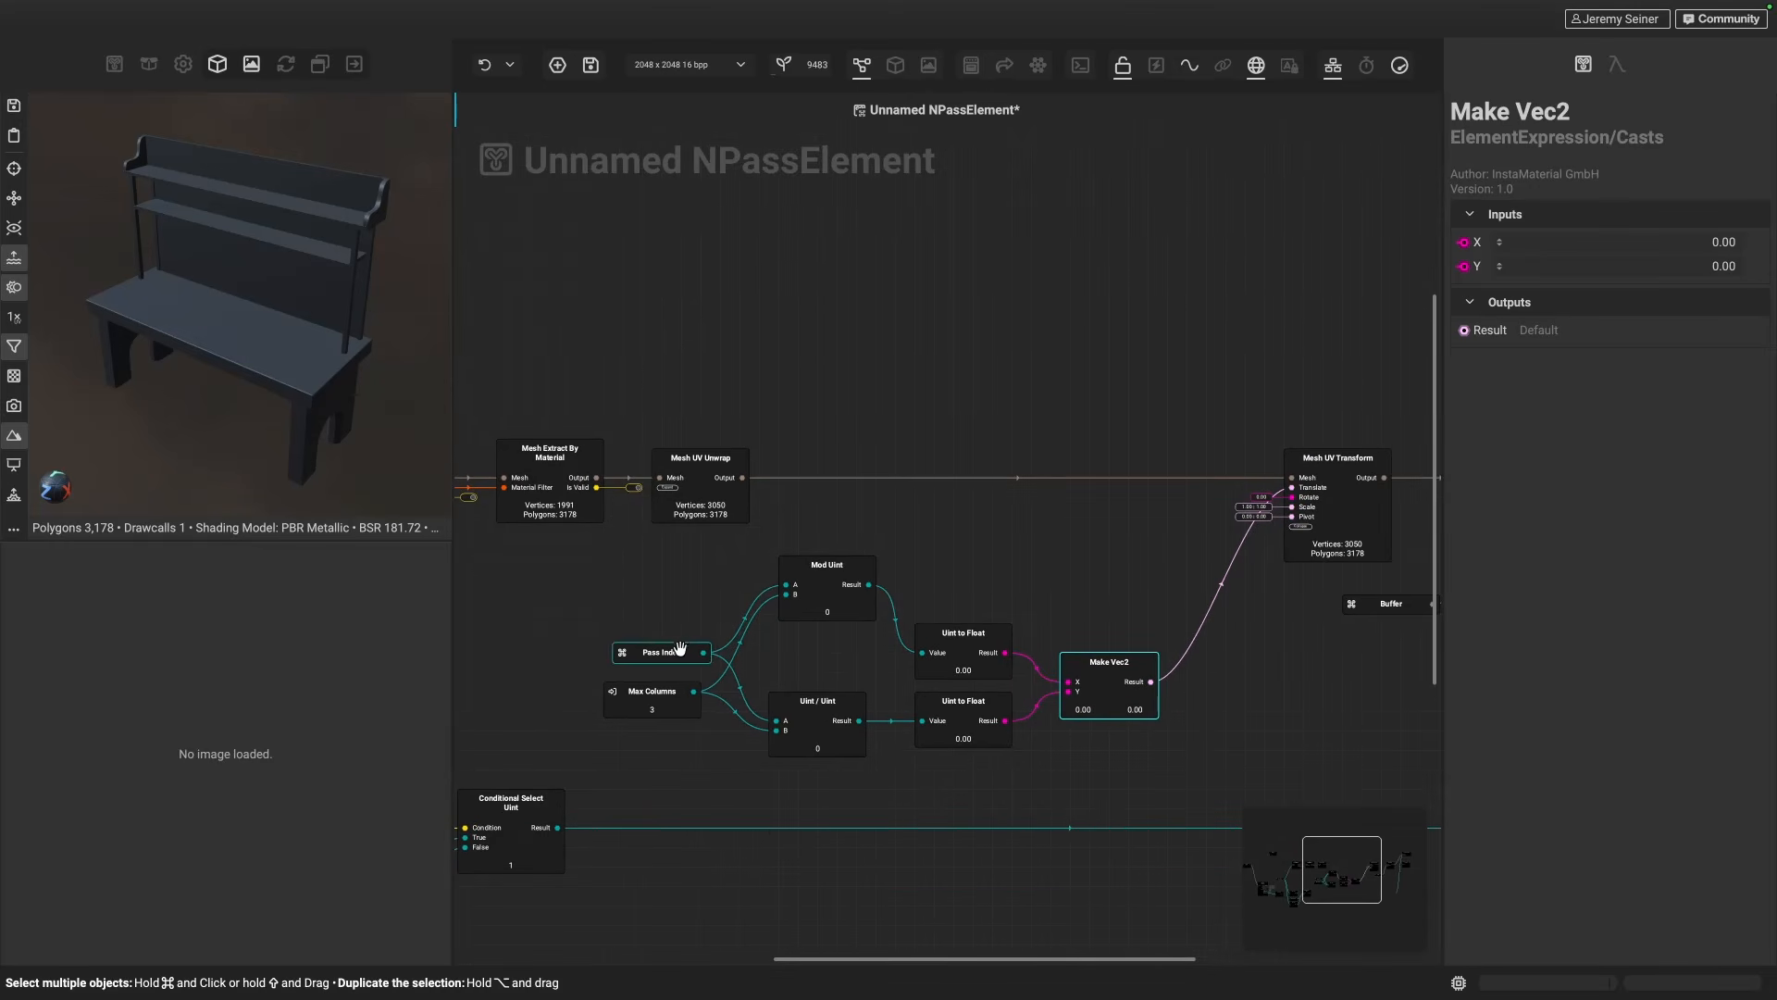
left_click_drag(663, 653, 653, 652)
left_click_drag(817, 598, 808, 628)
scroll(823, 693, "up", 1)
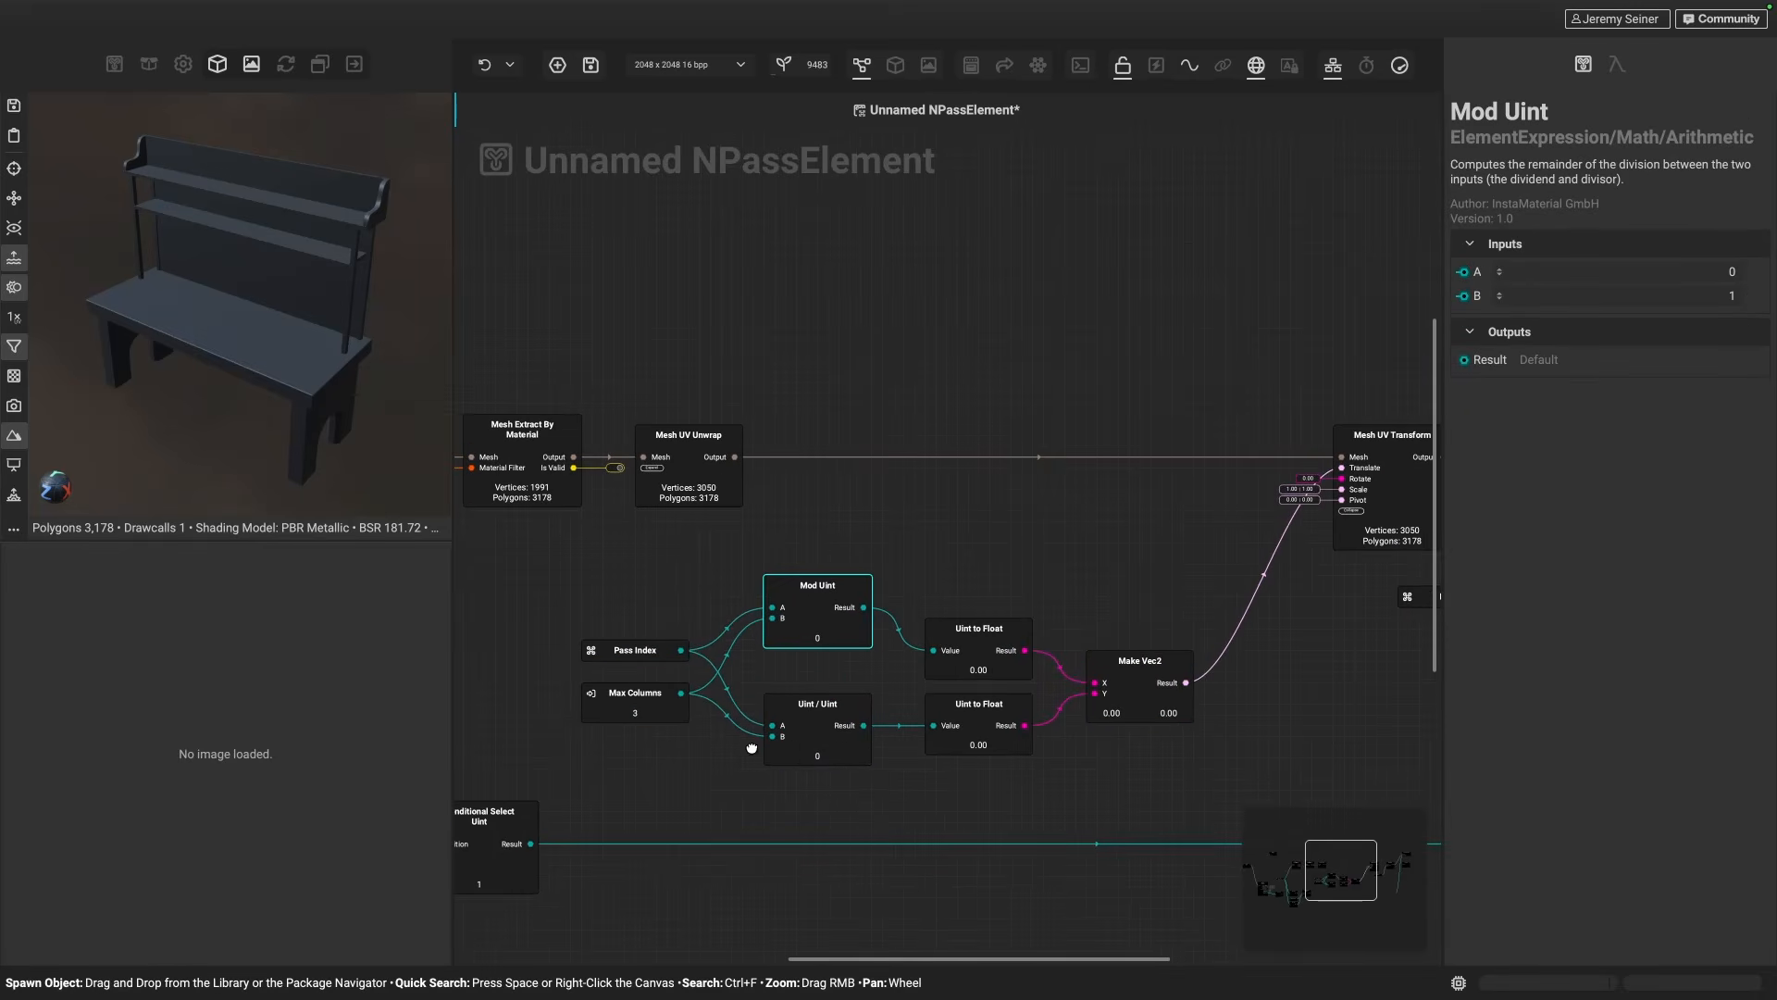
left_click(710, 766)
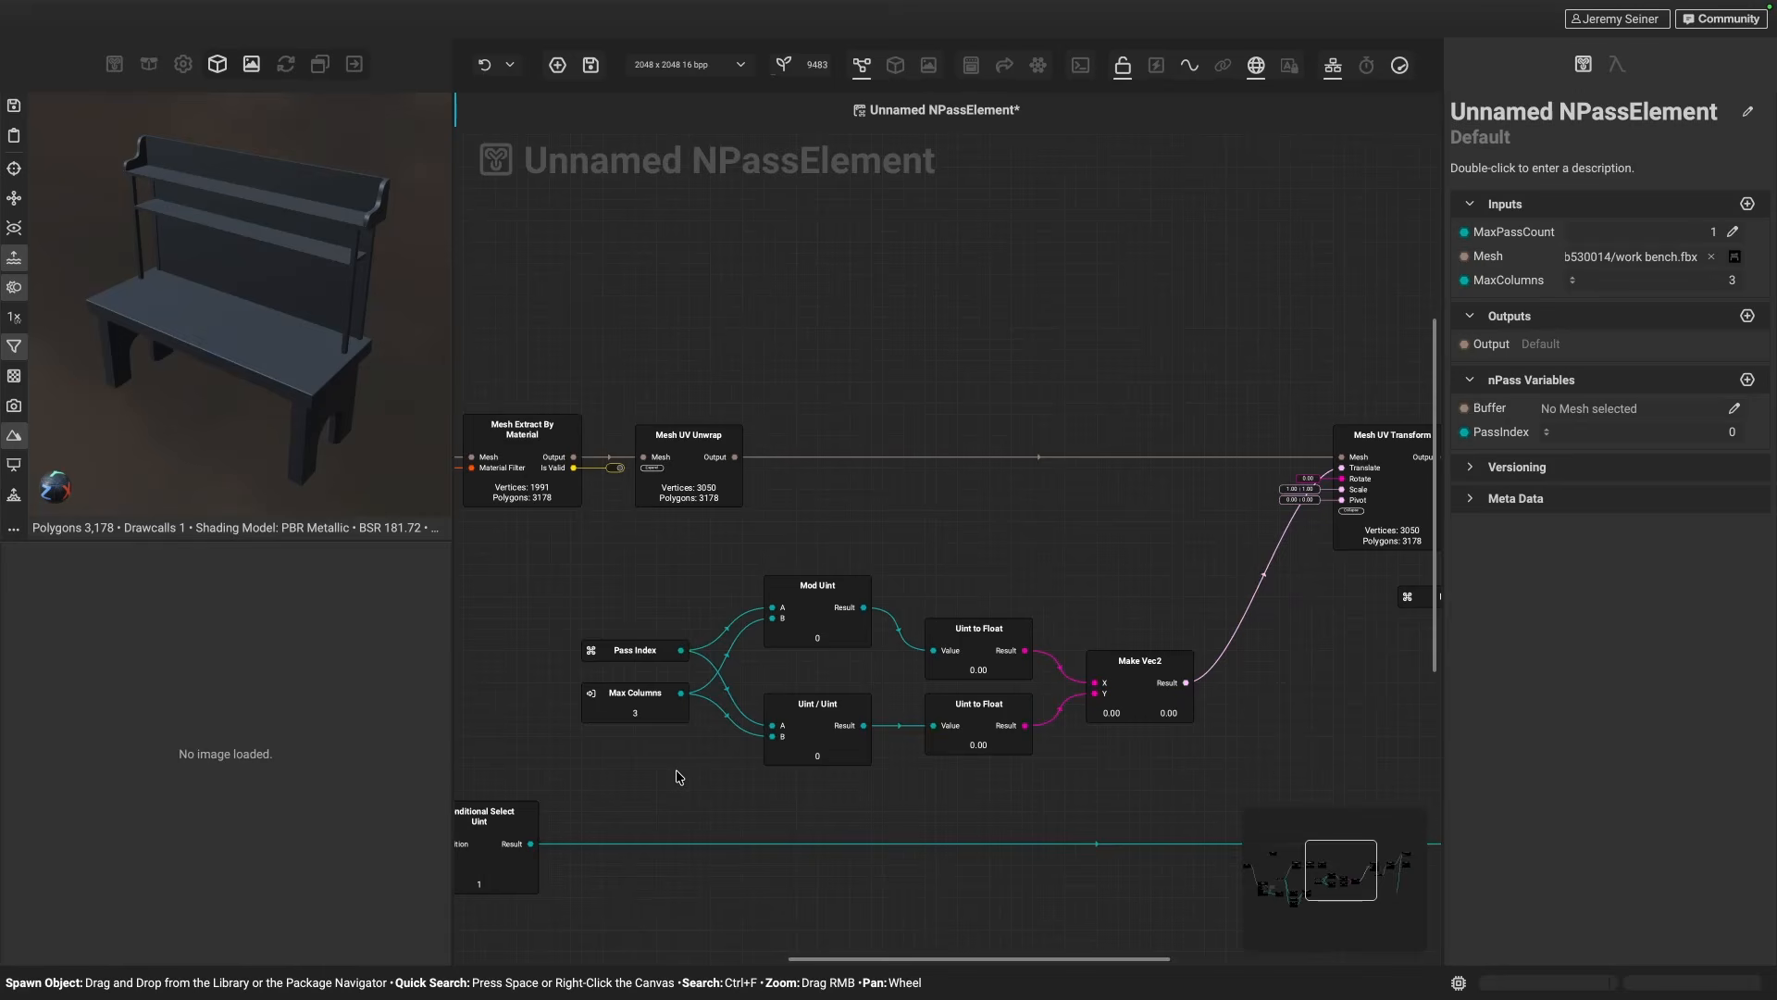
- Rename the graph to Unwrap Mesh for UDIM Workflow and save it
key("f")
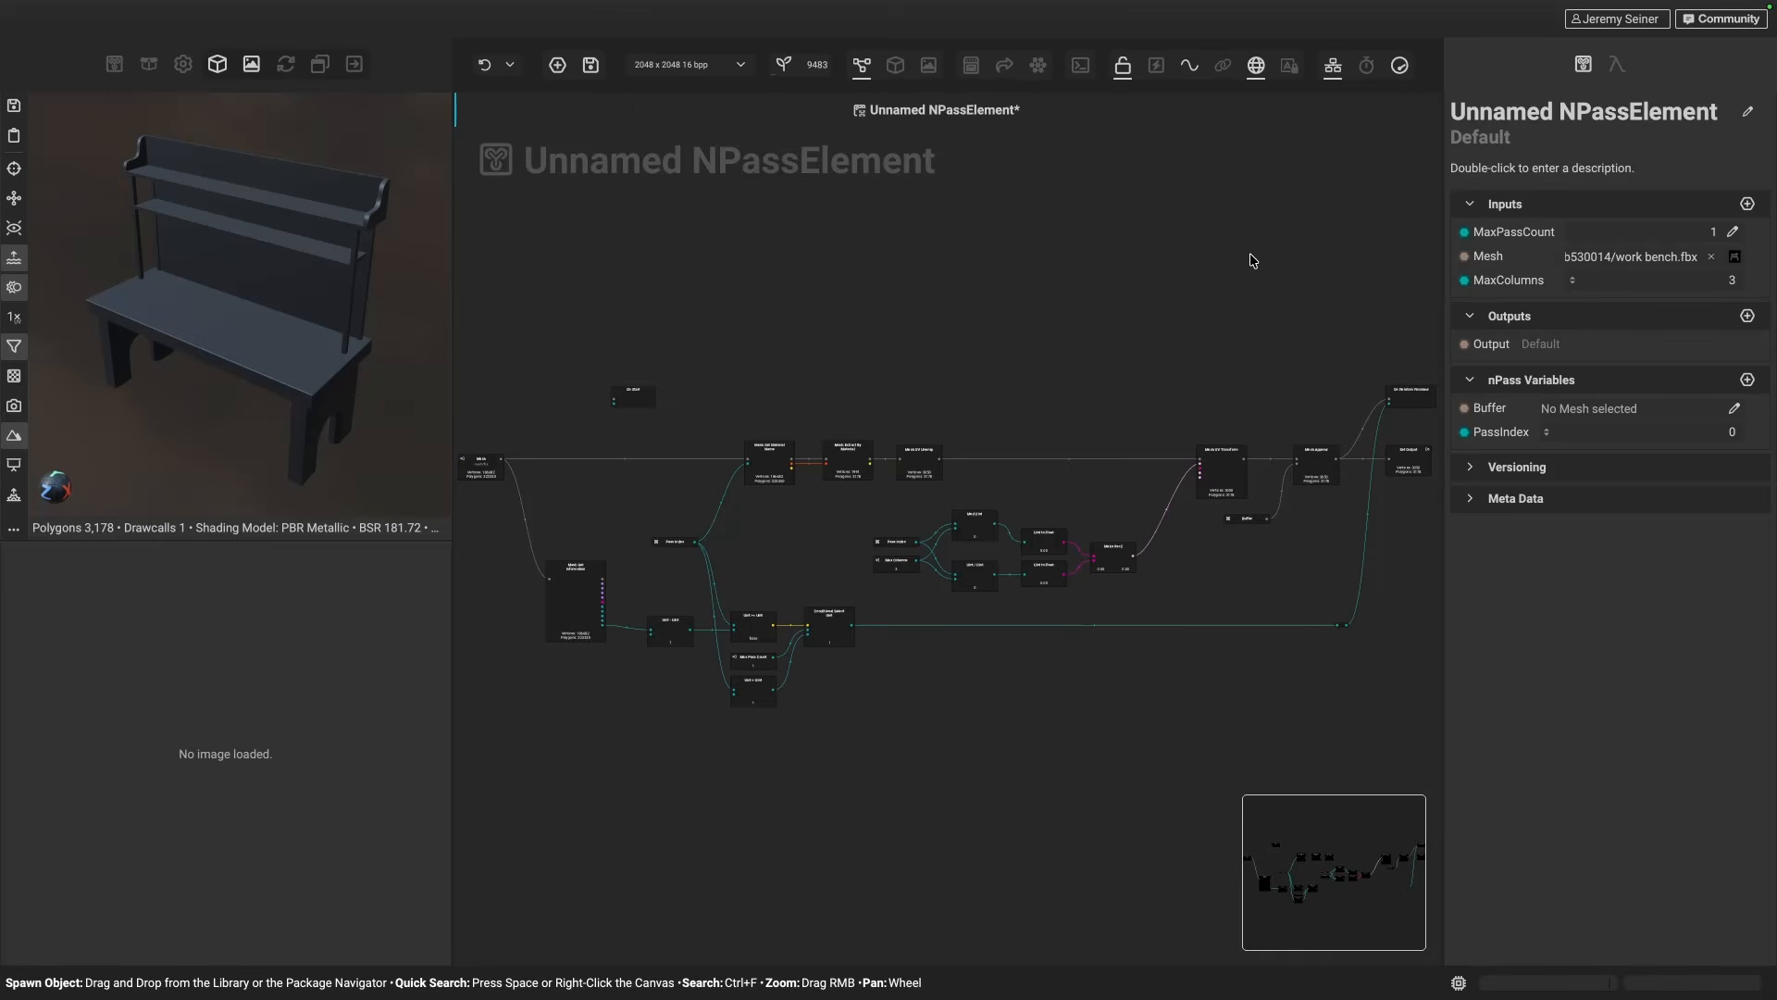
double_click(1531, 111)
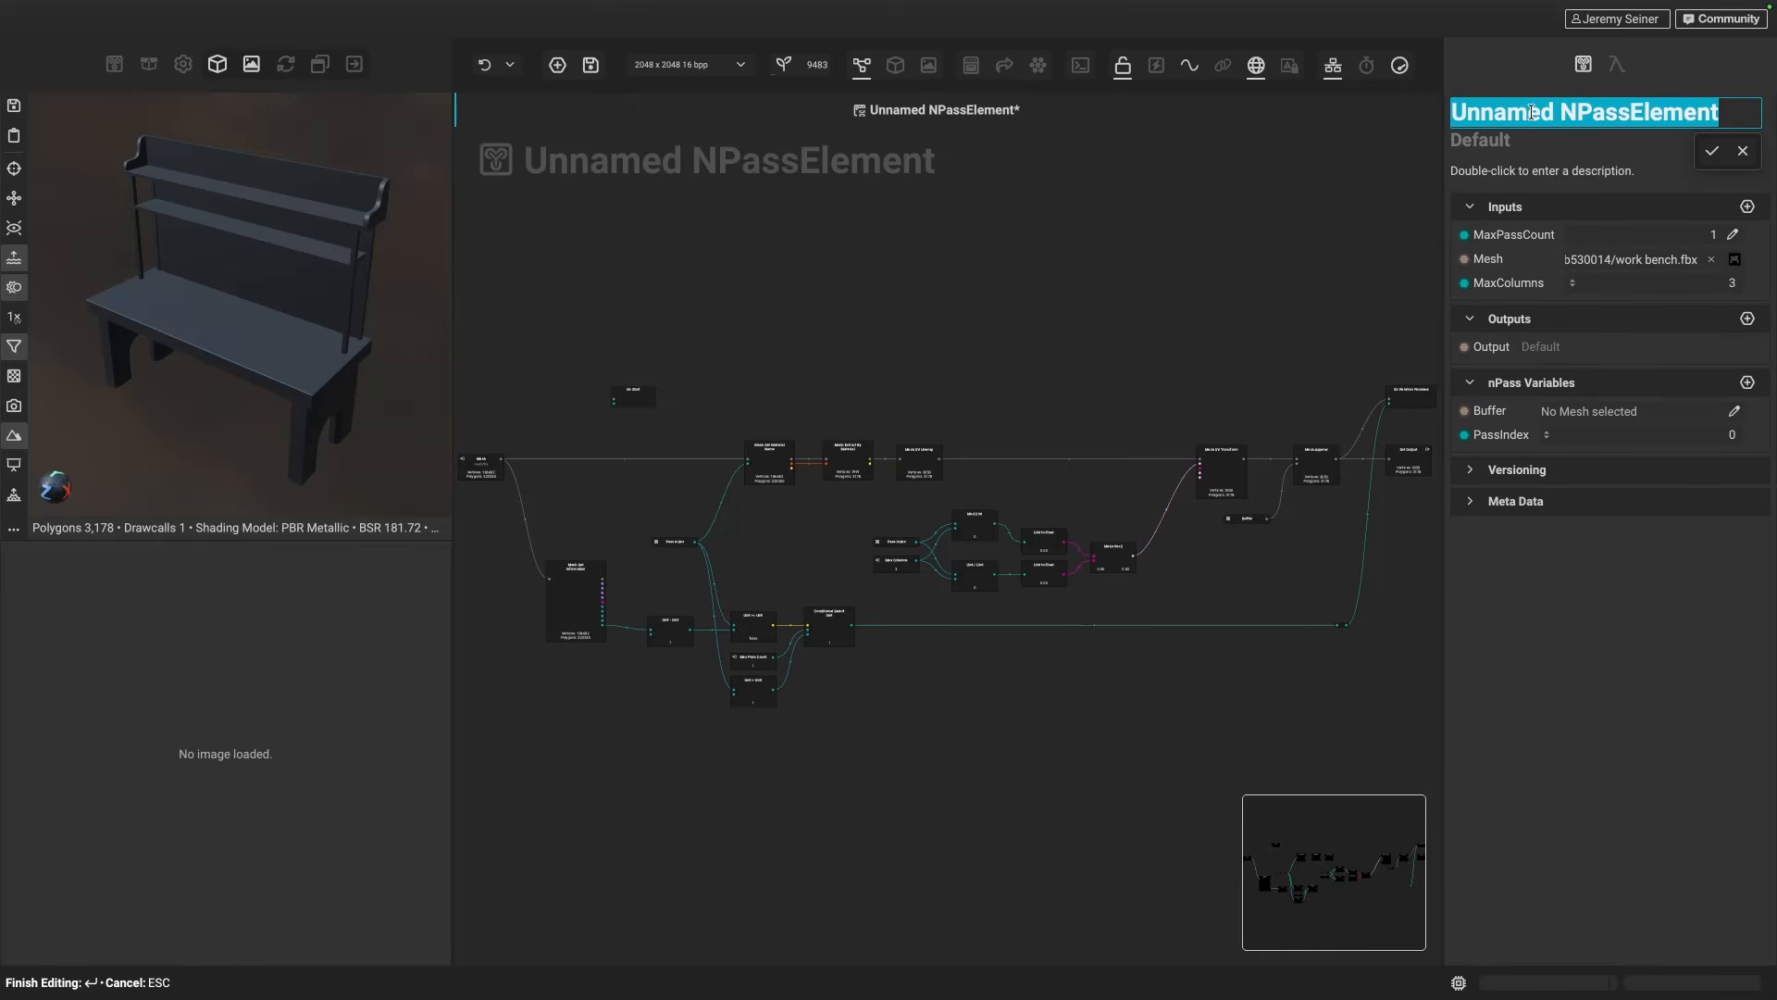
type("Unwrap Mes")
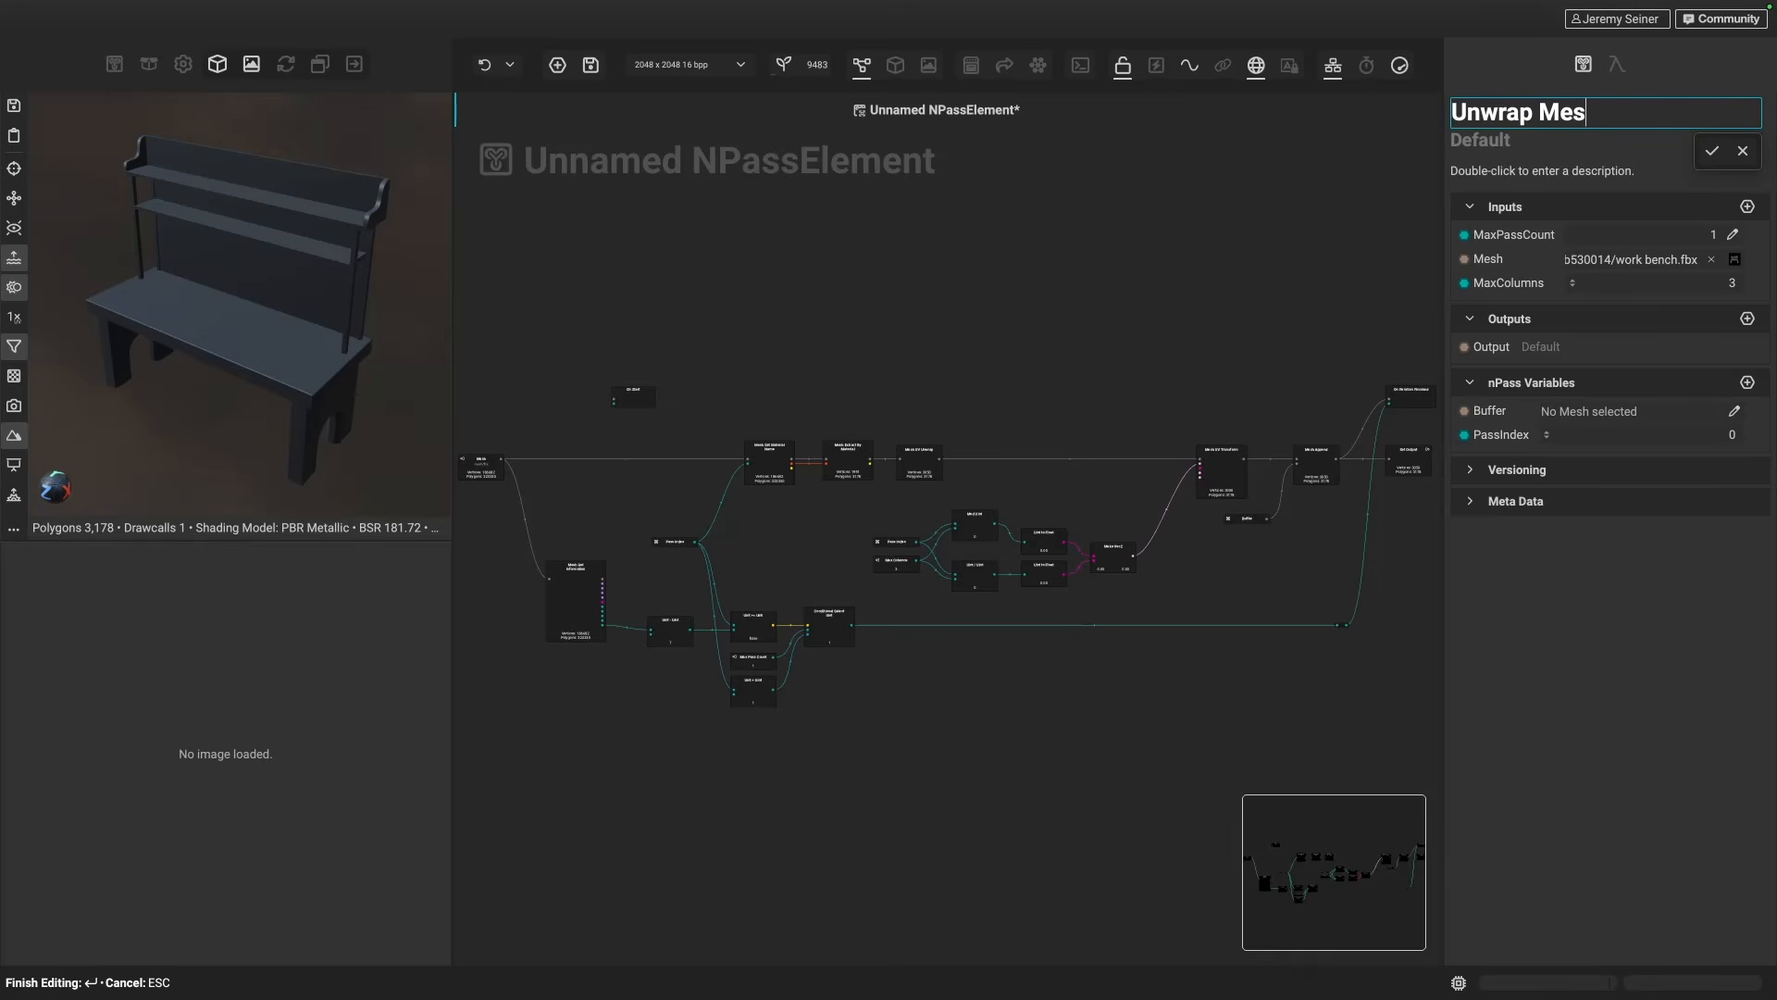
type("h for UDIM Workflow")
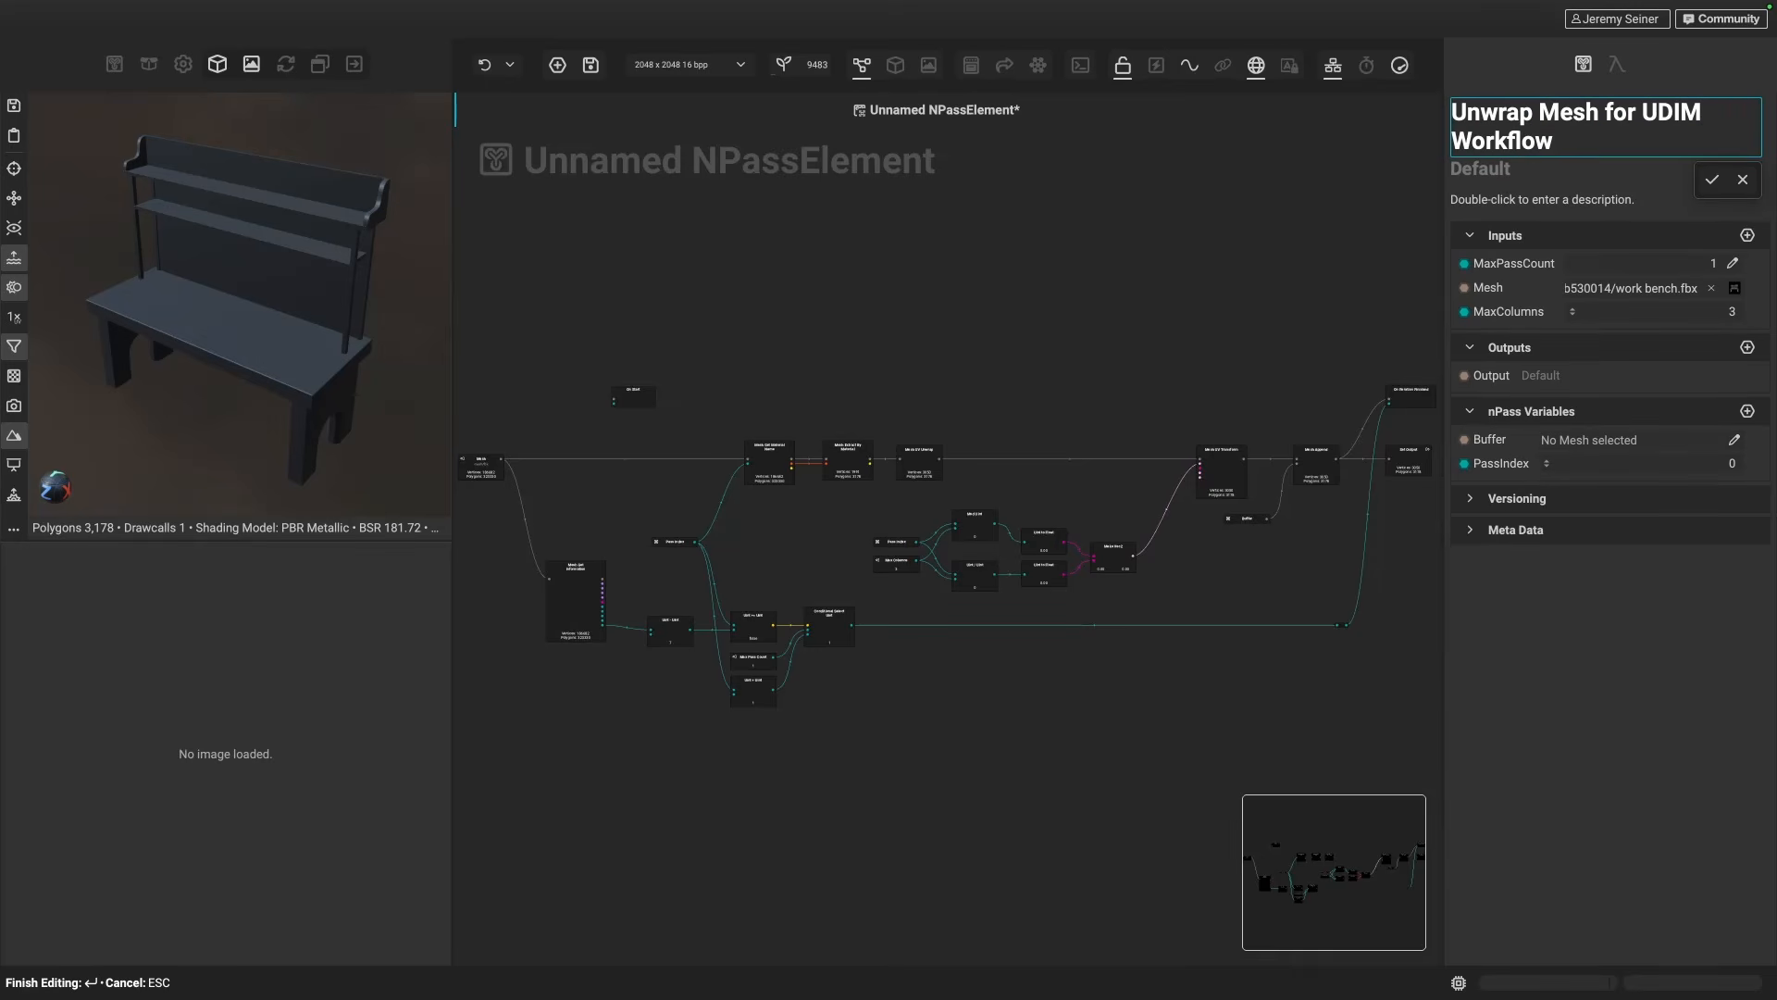
key("Return")
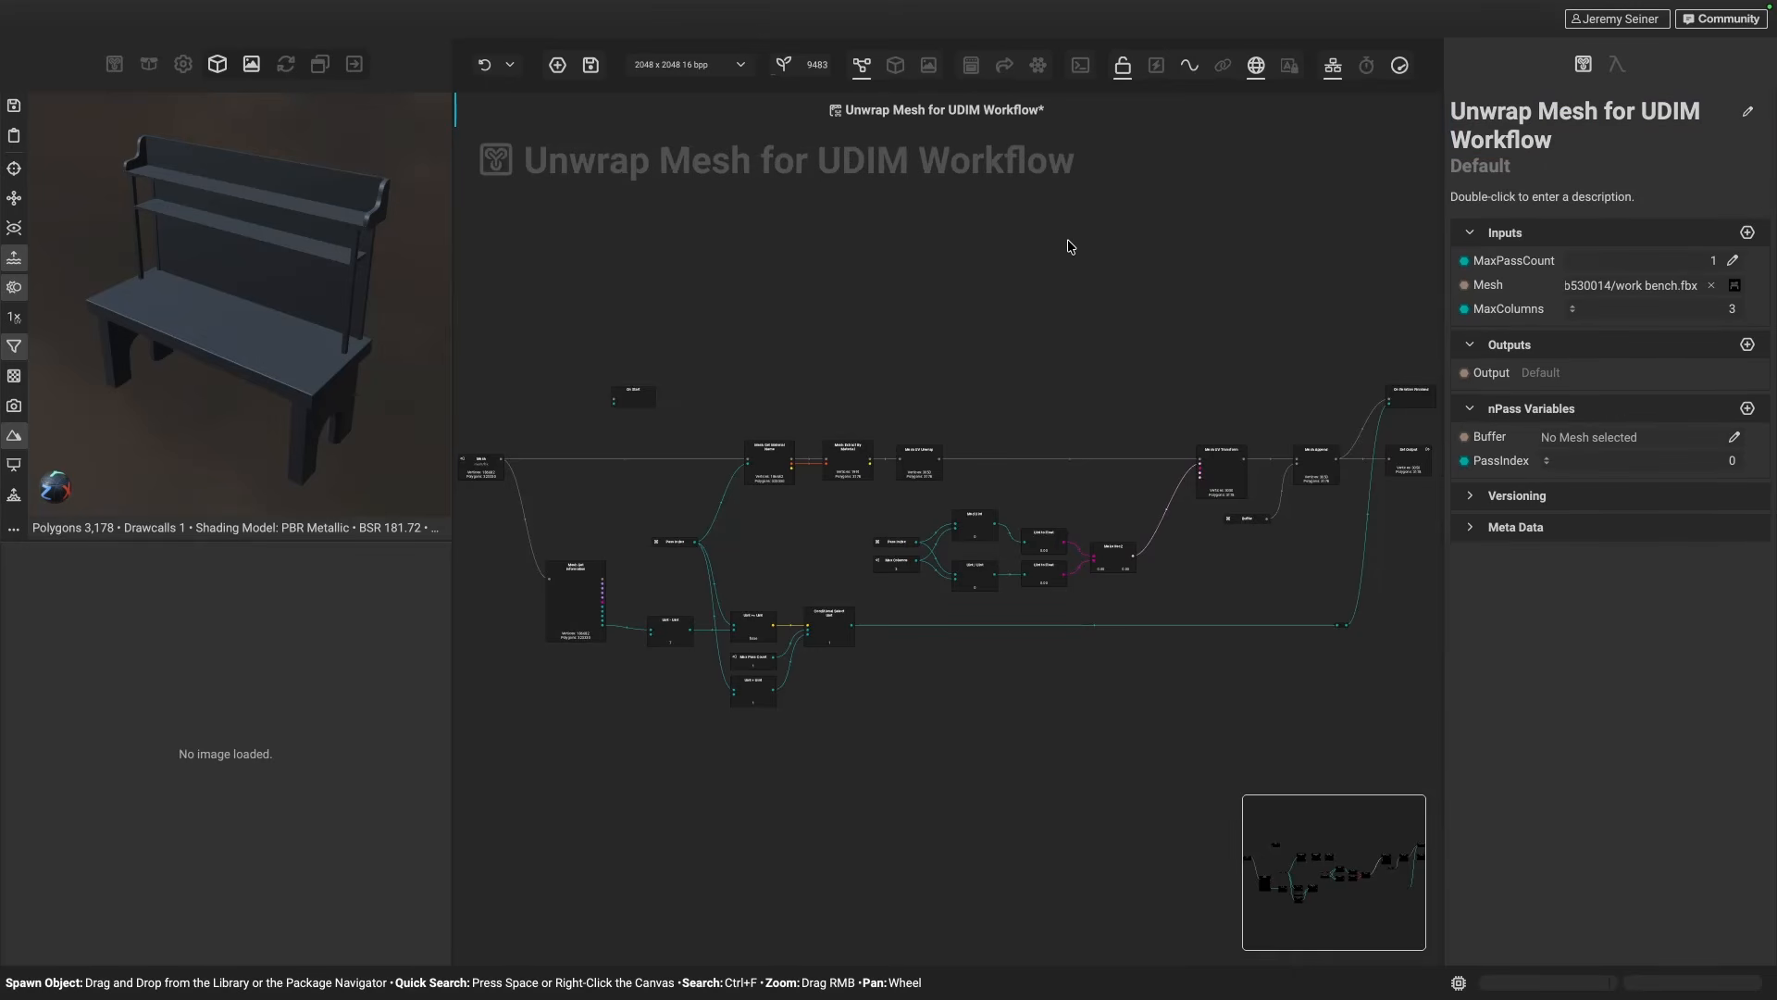
key("super+s")
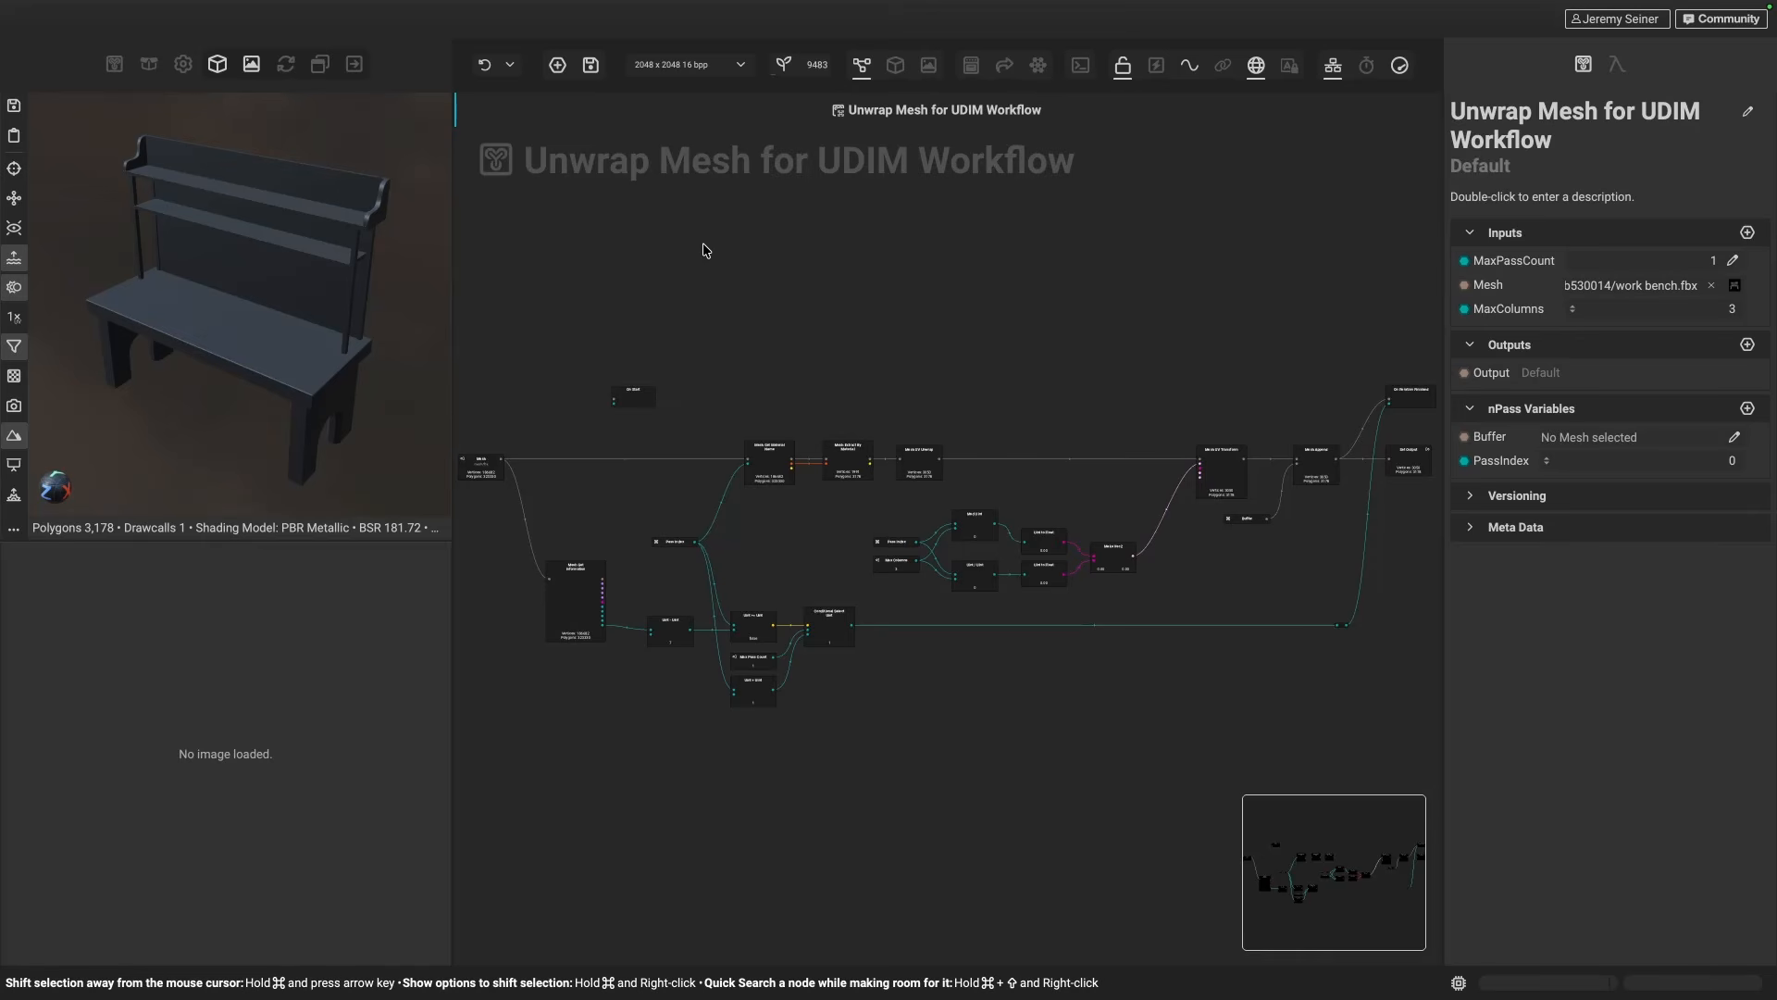
- Create a new Element Graph project in the package
left_click(557, 65)
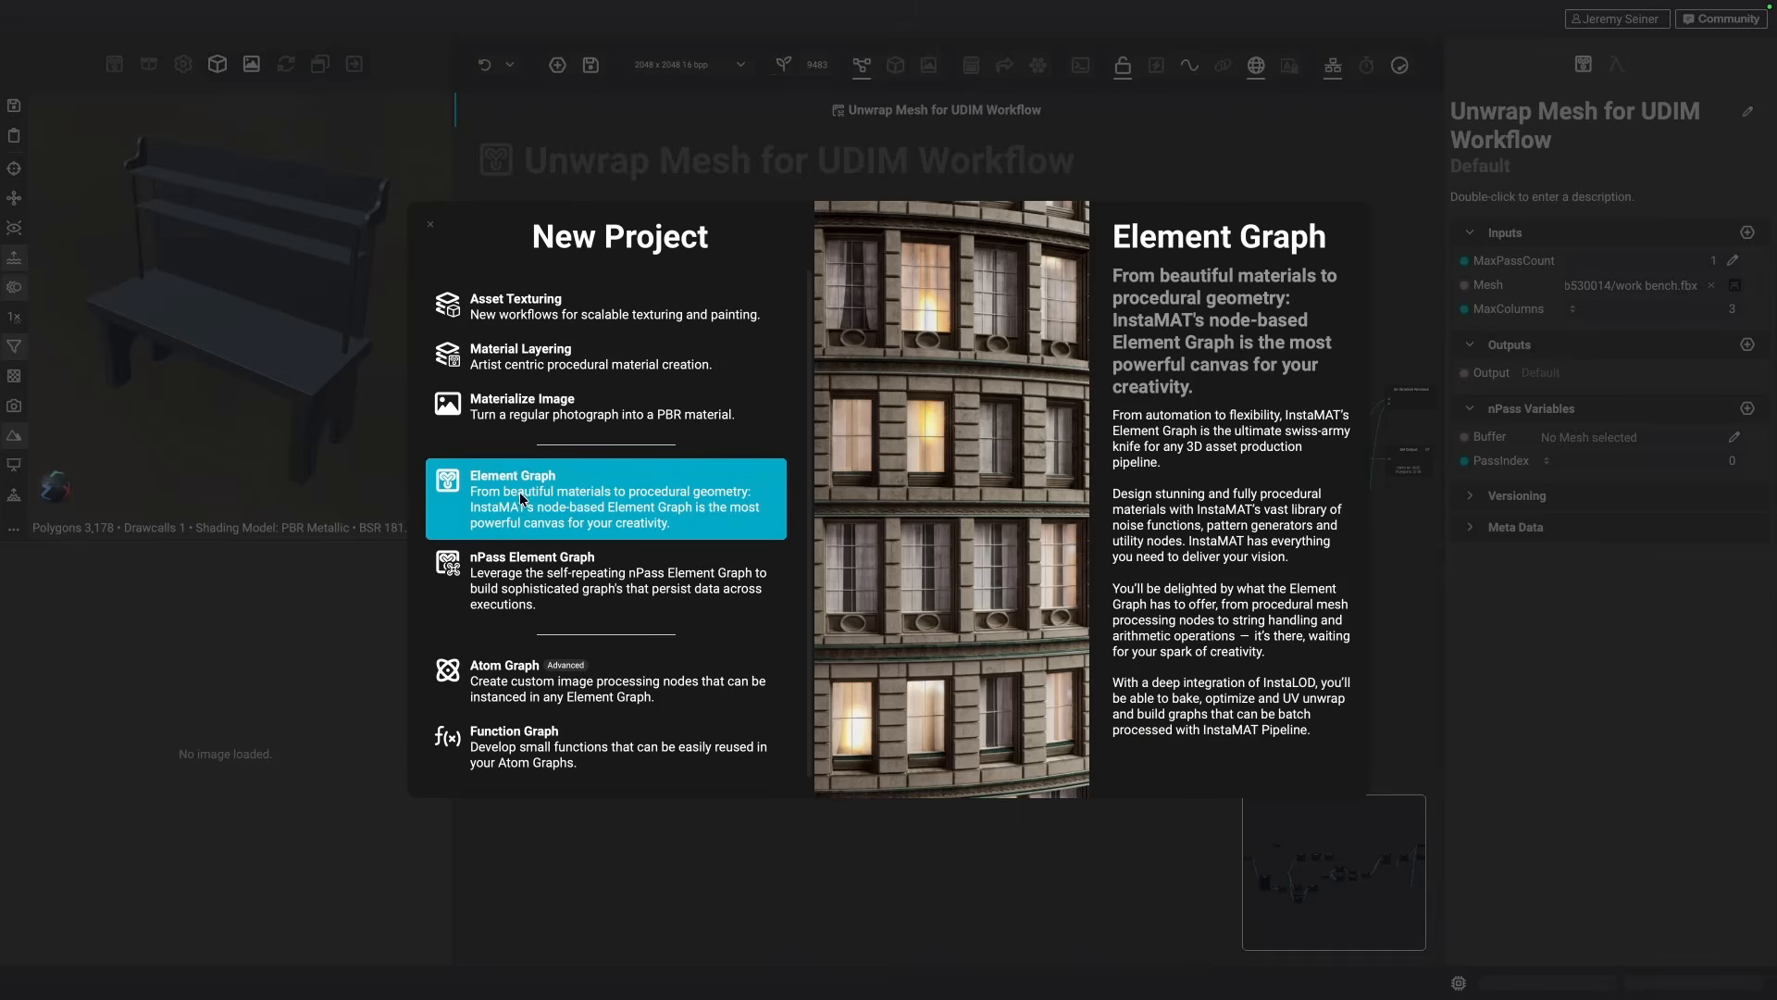
left_click(520, 492)
left_click(600, 330)
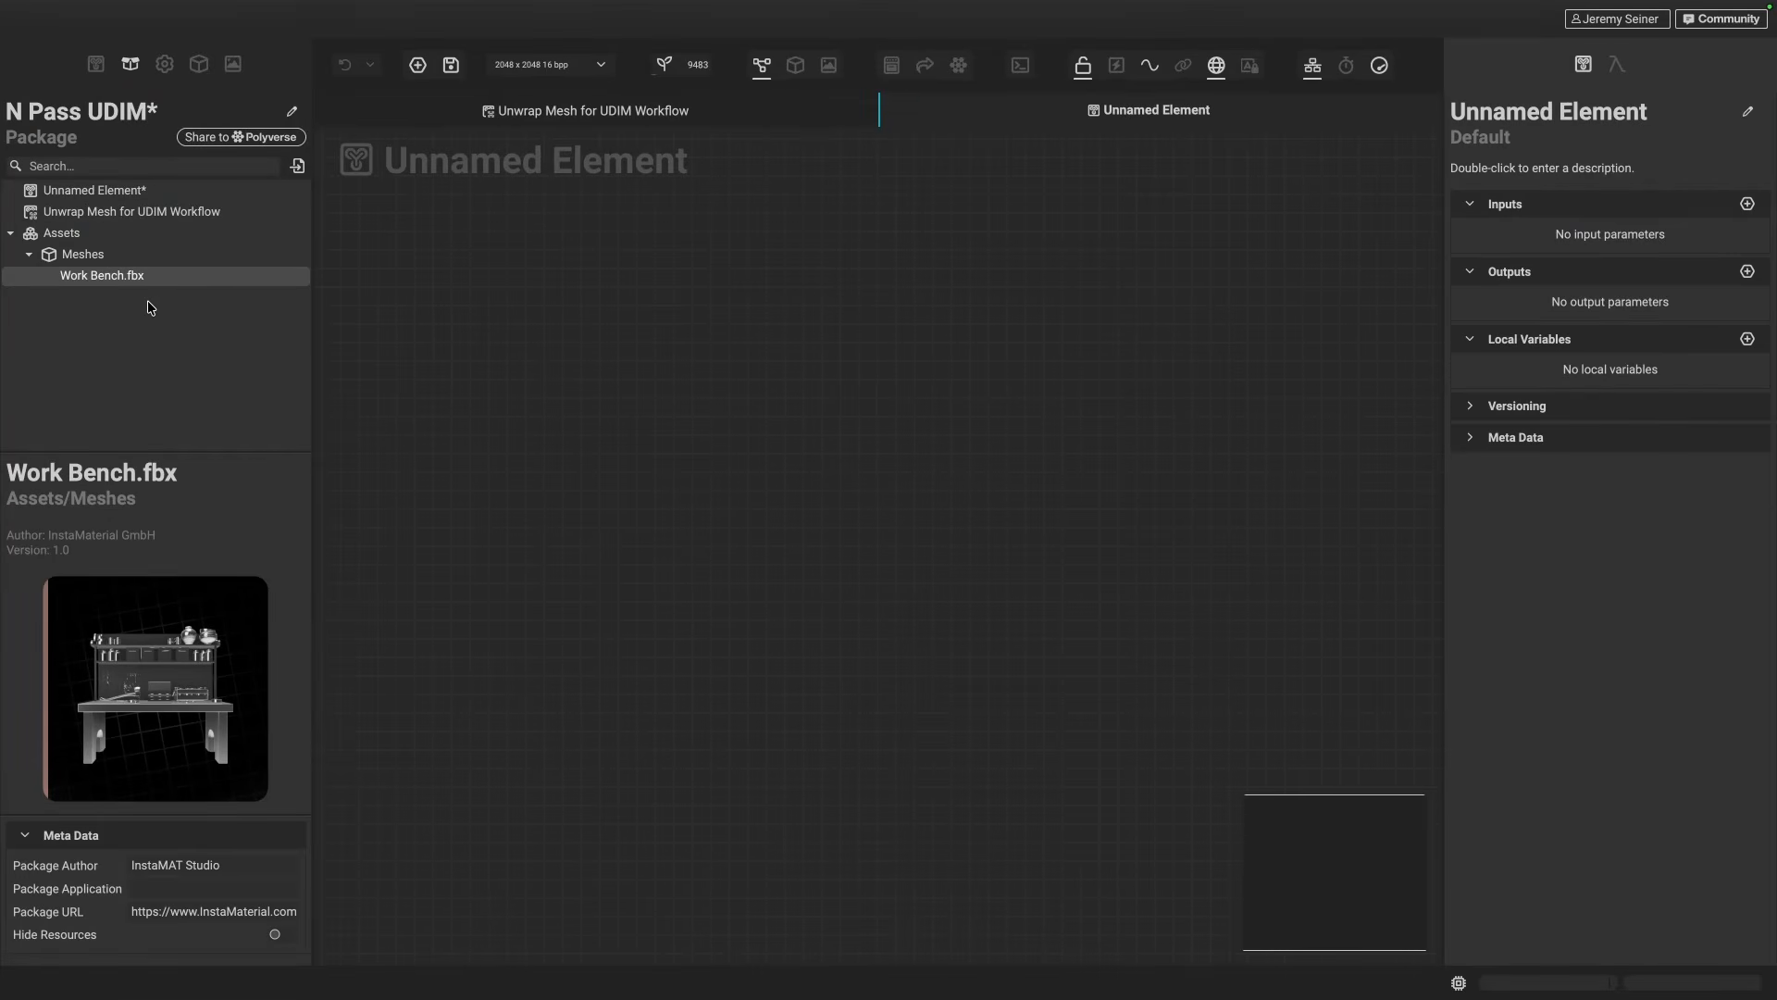
- Place the Unwrap Mesh for UDIM Workflow graph and the Work Bench.fbx mesh as nodes in the new graph
left_click_drag(120, 211, 731, 440)
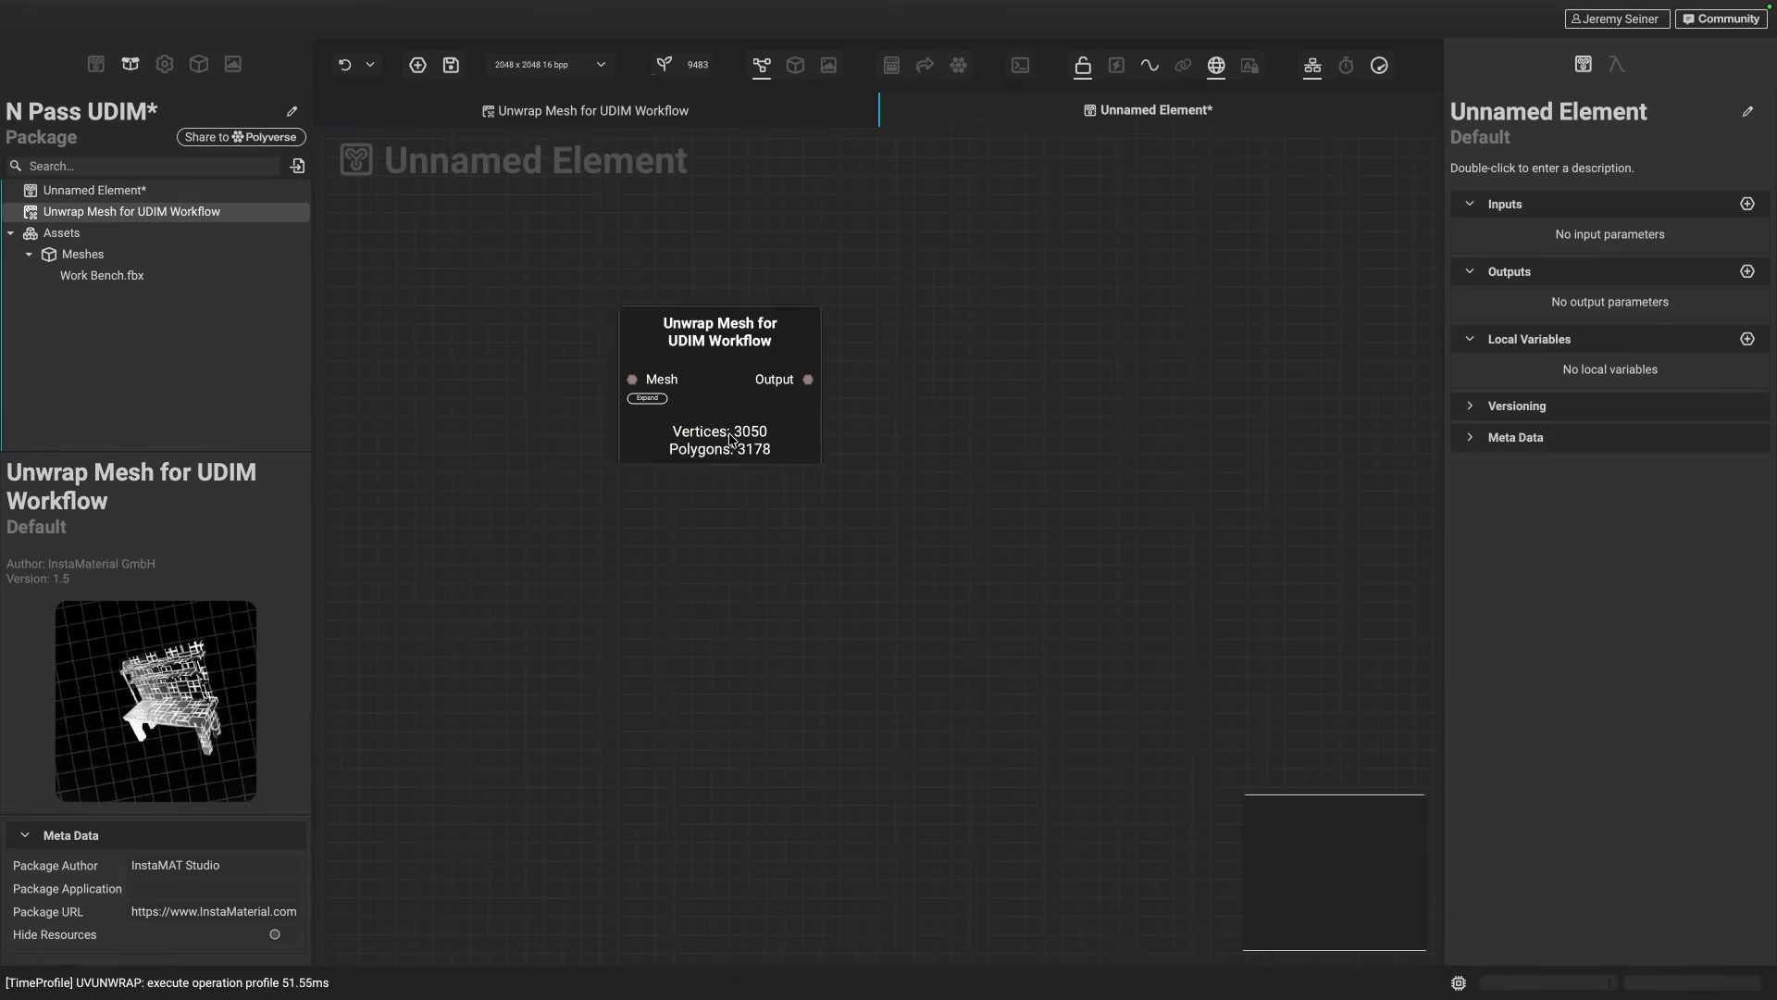
left_click(732, 440)
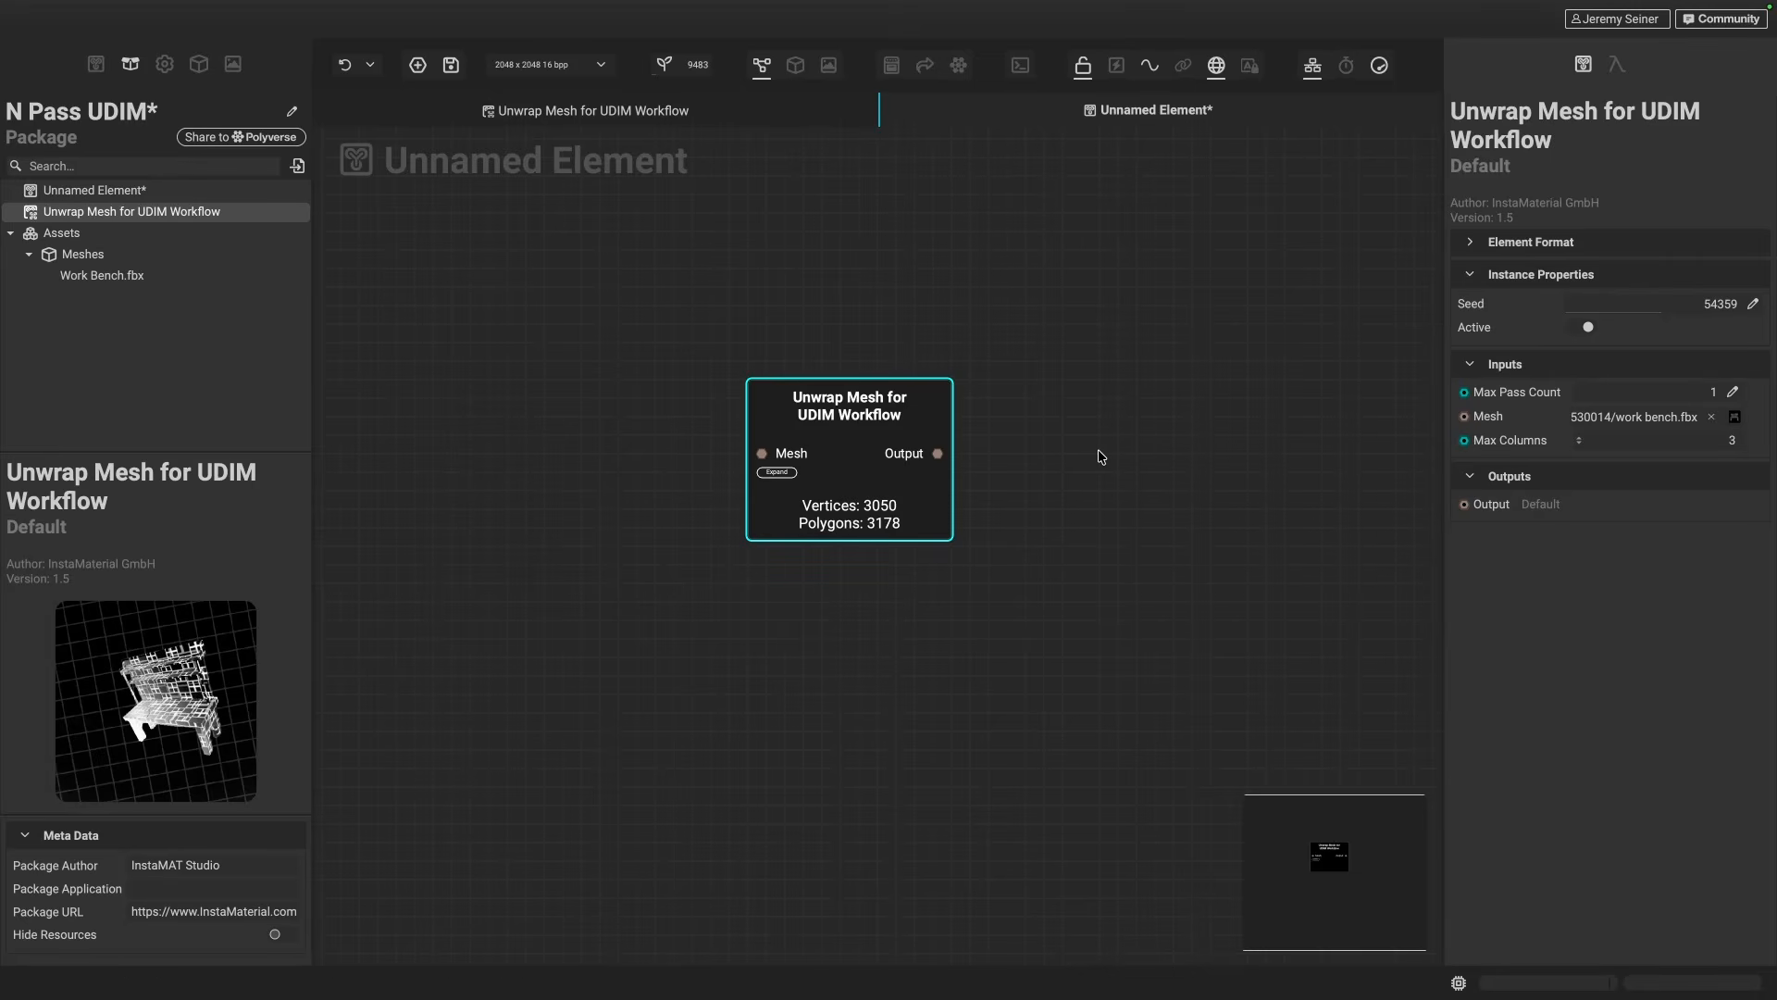
left_click_drag(103, 274, 579, 501)
left_click(559, 466)
- Set the unwrap node's Max Pass Count to 20 and connect the Work Bench mesh to its Mesh input
left_click(833, 517)
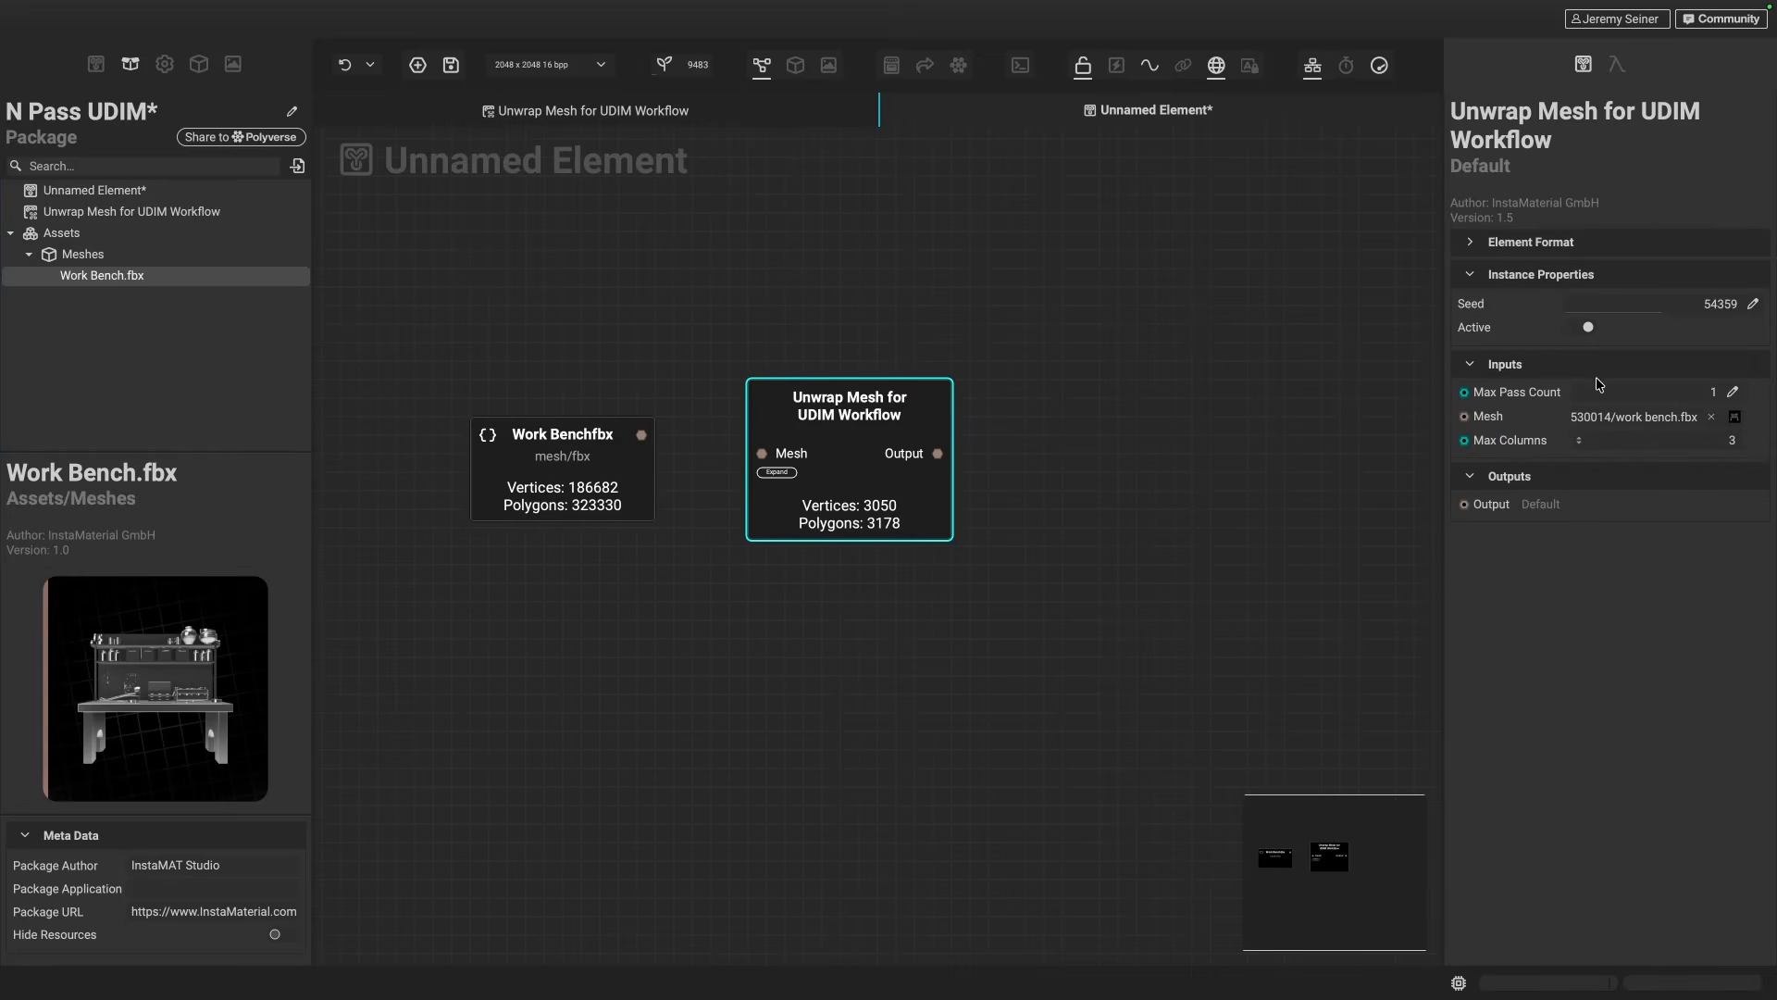
left_click(1732, 393)
key("Return")
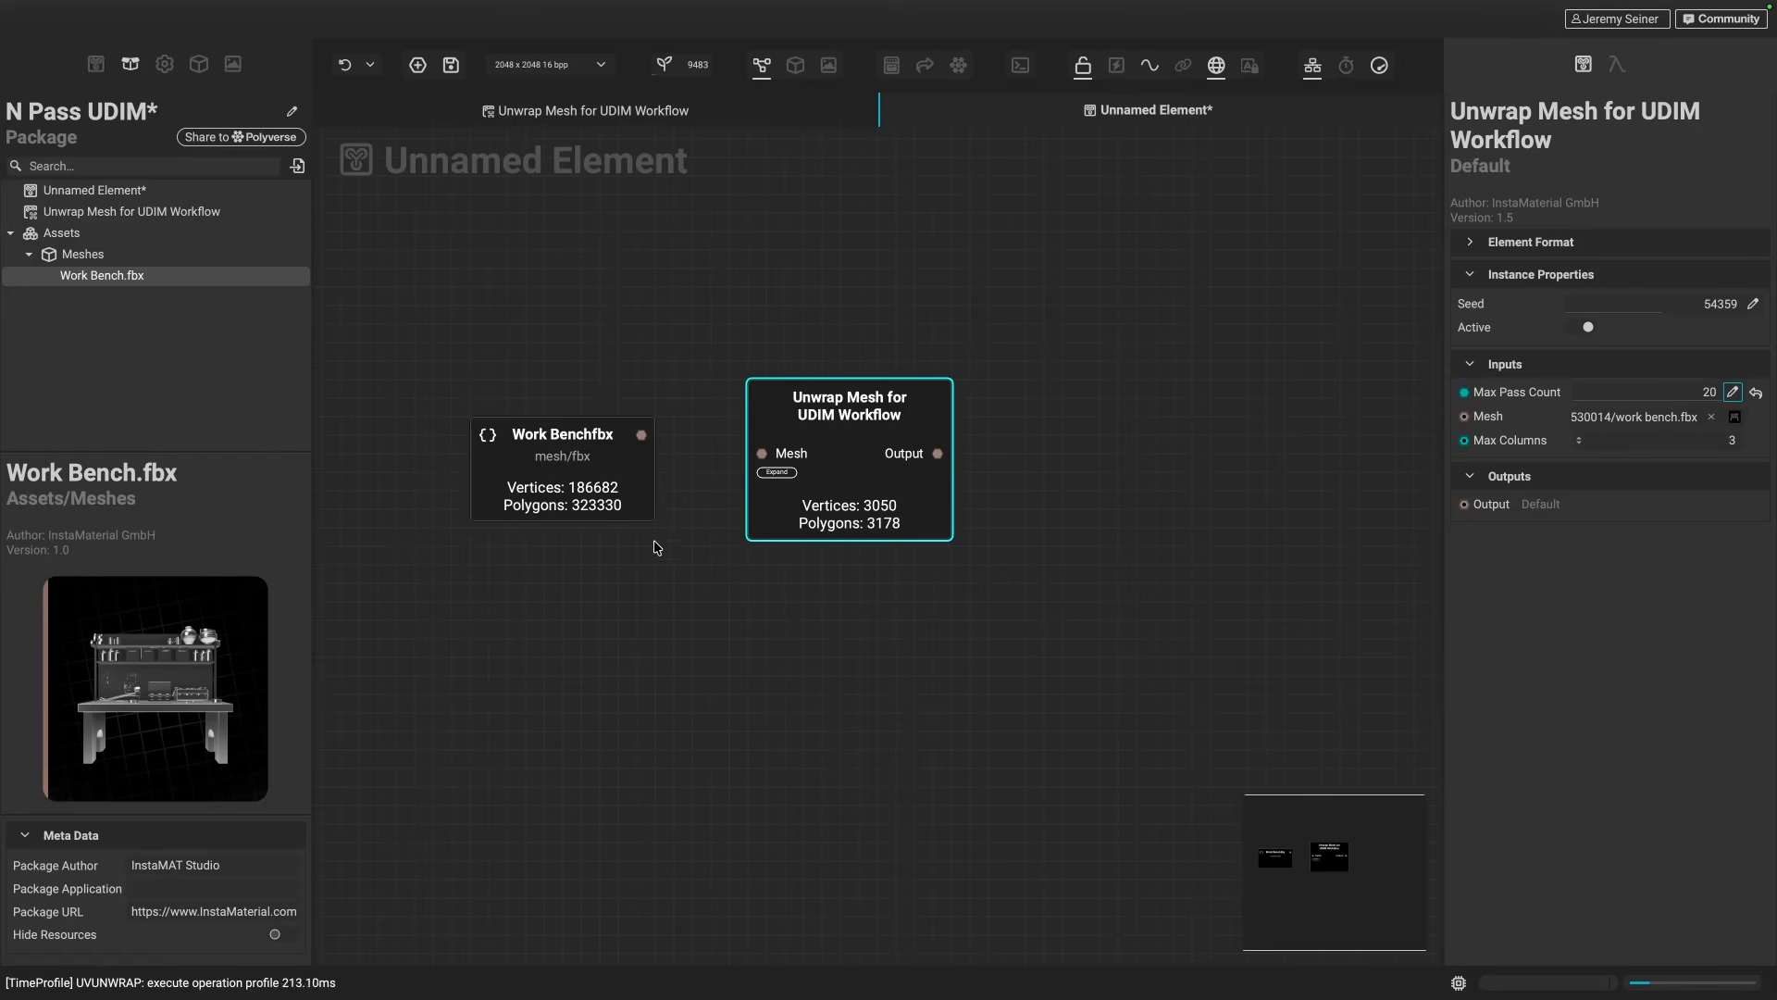
left_click_drag(552, 493, 512, 508)
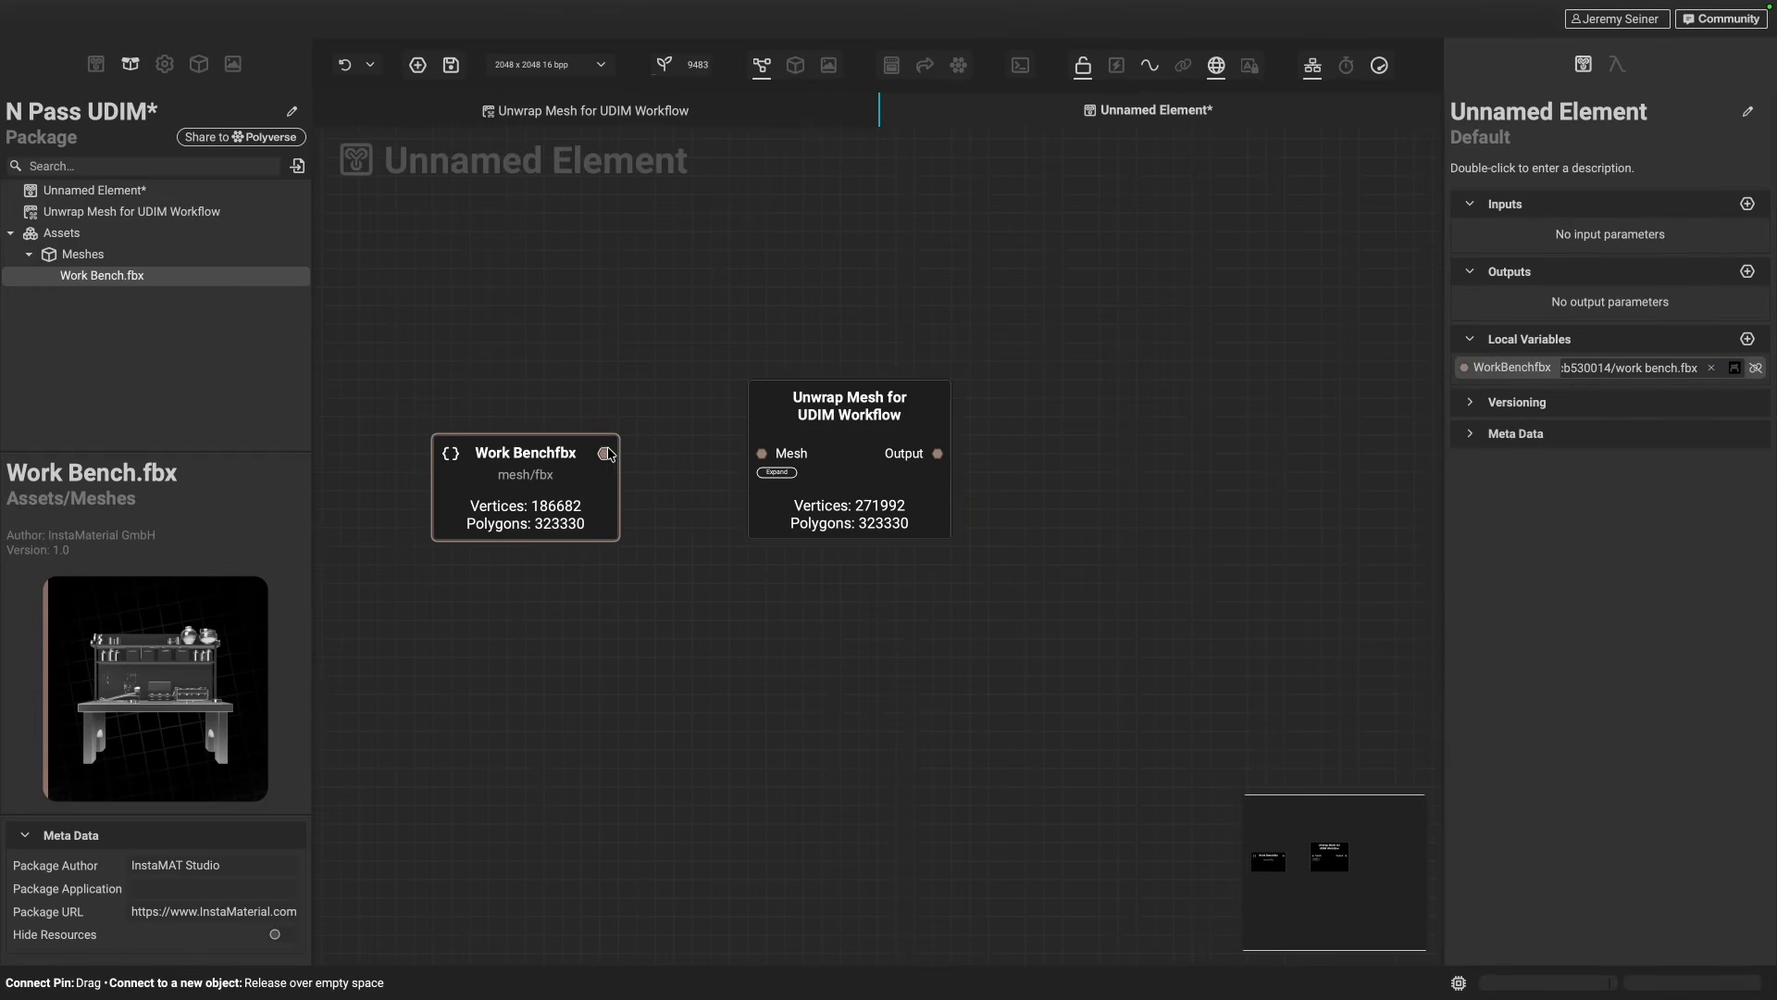
left_click_drag(608, 454, 761, 454)
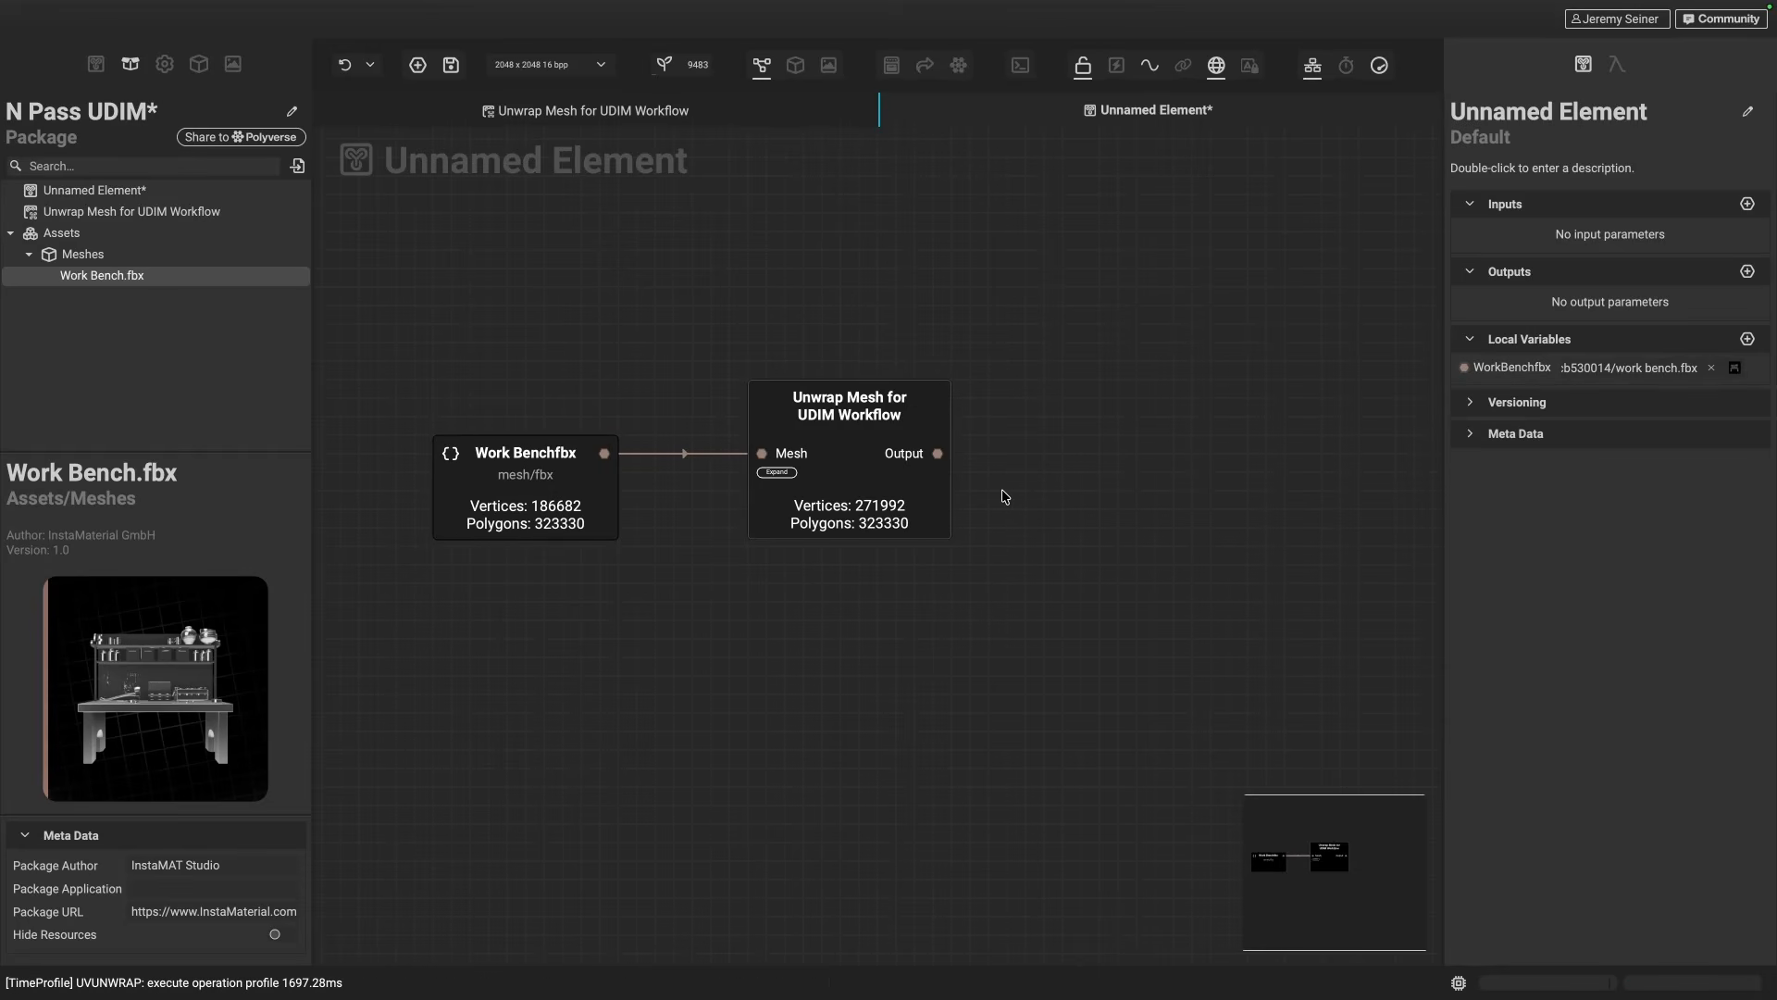
- Examine the unwrap node's output mesh up close in the 3D viewport
left_click(930, 499)
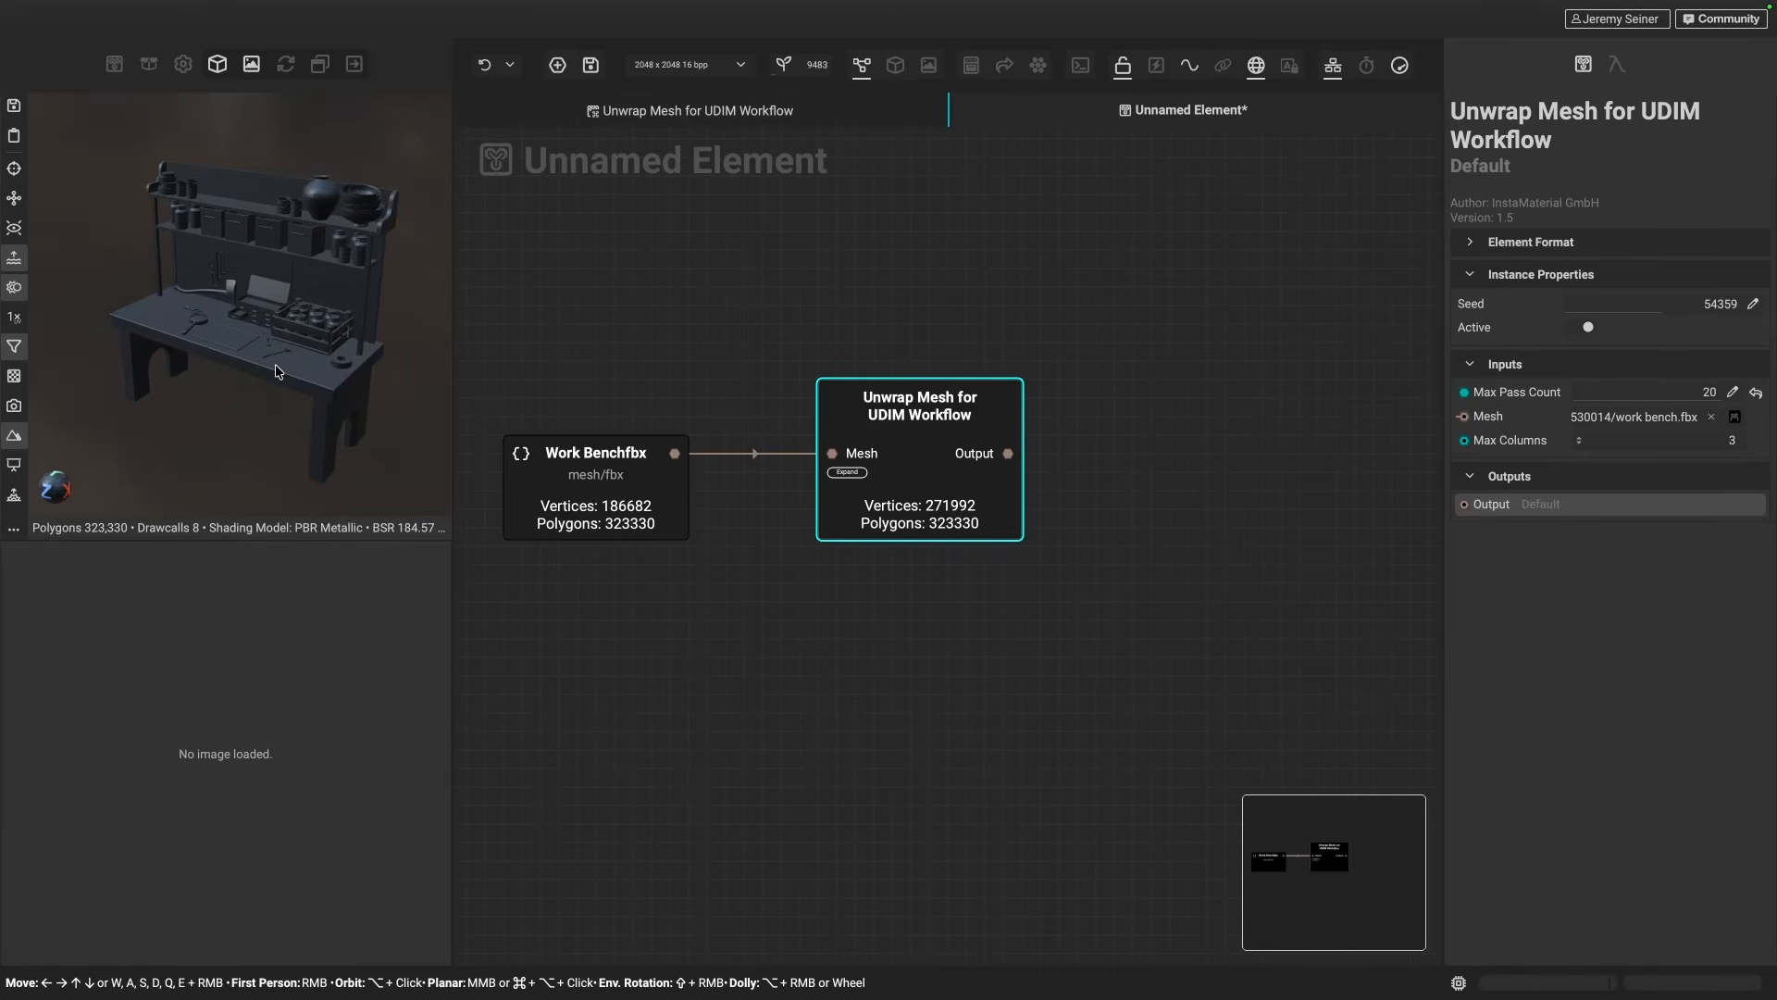
scroll(259, 304, "up", 3)
left_click_drag(260, 304, 220, 296, "alt")
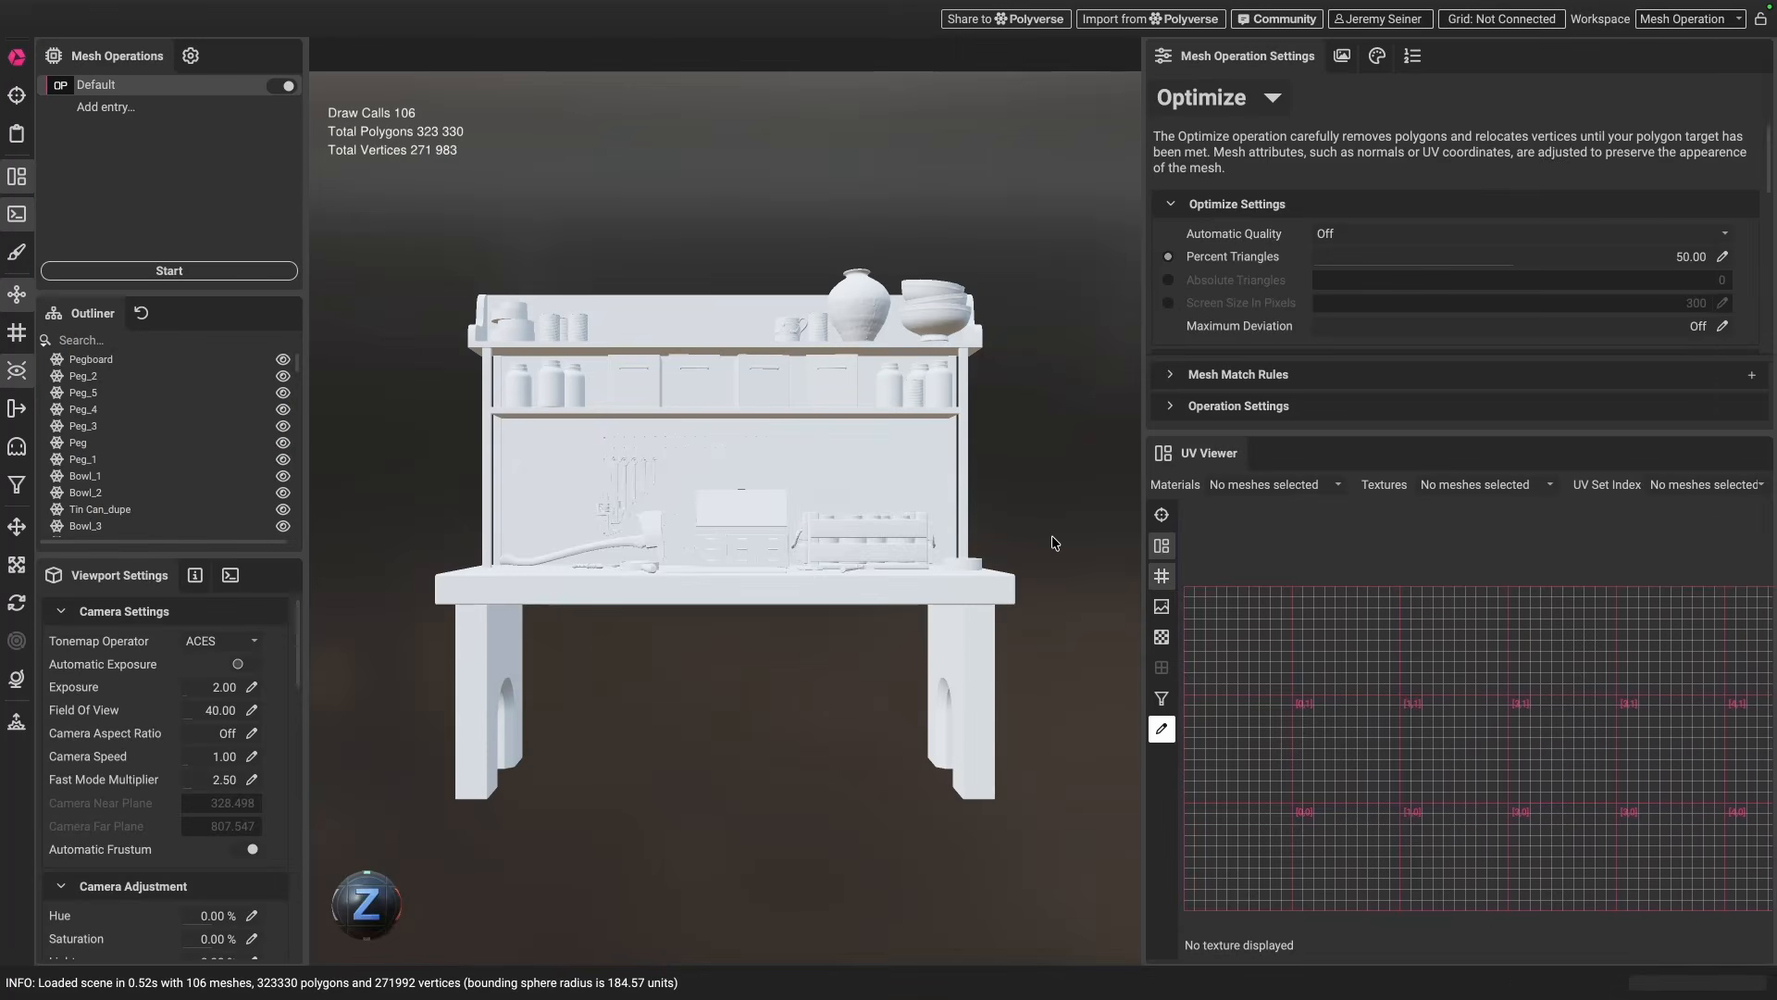
- Select all meshes of the work bench scene and examine their UV layout across the UDIM tiles in the UV viewer
left_click_drag(1058, 524, 1015, 508, "alt")
middle_click_drag(1014, 507, 956, 505, "alt")
left_click_drag(956, 504, 981, 459, "alt")
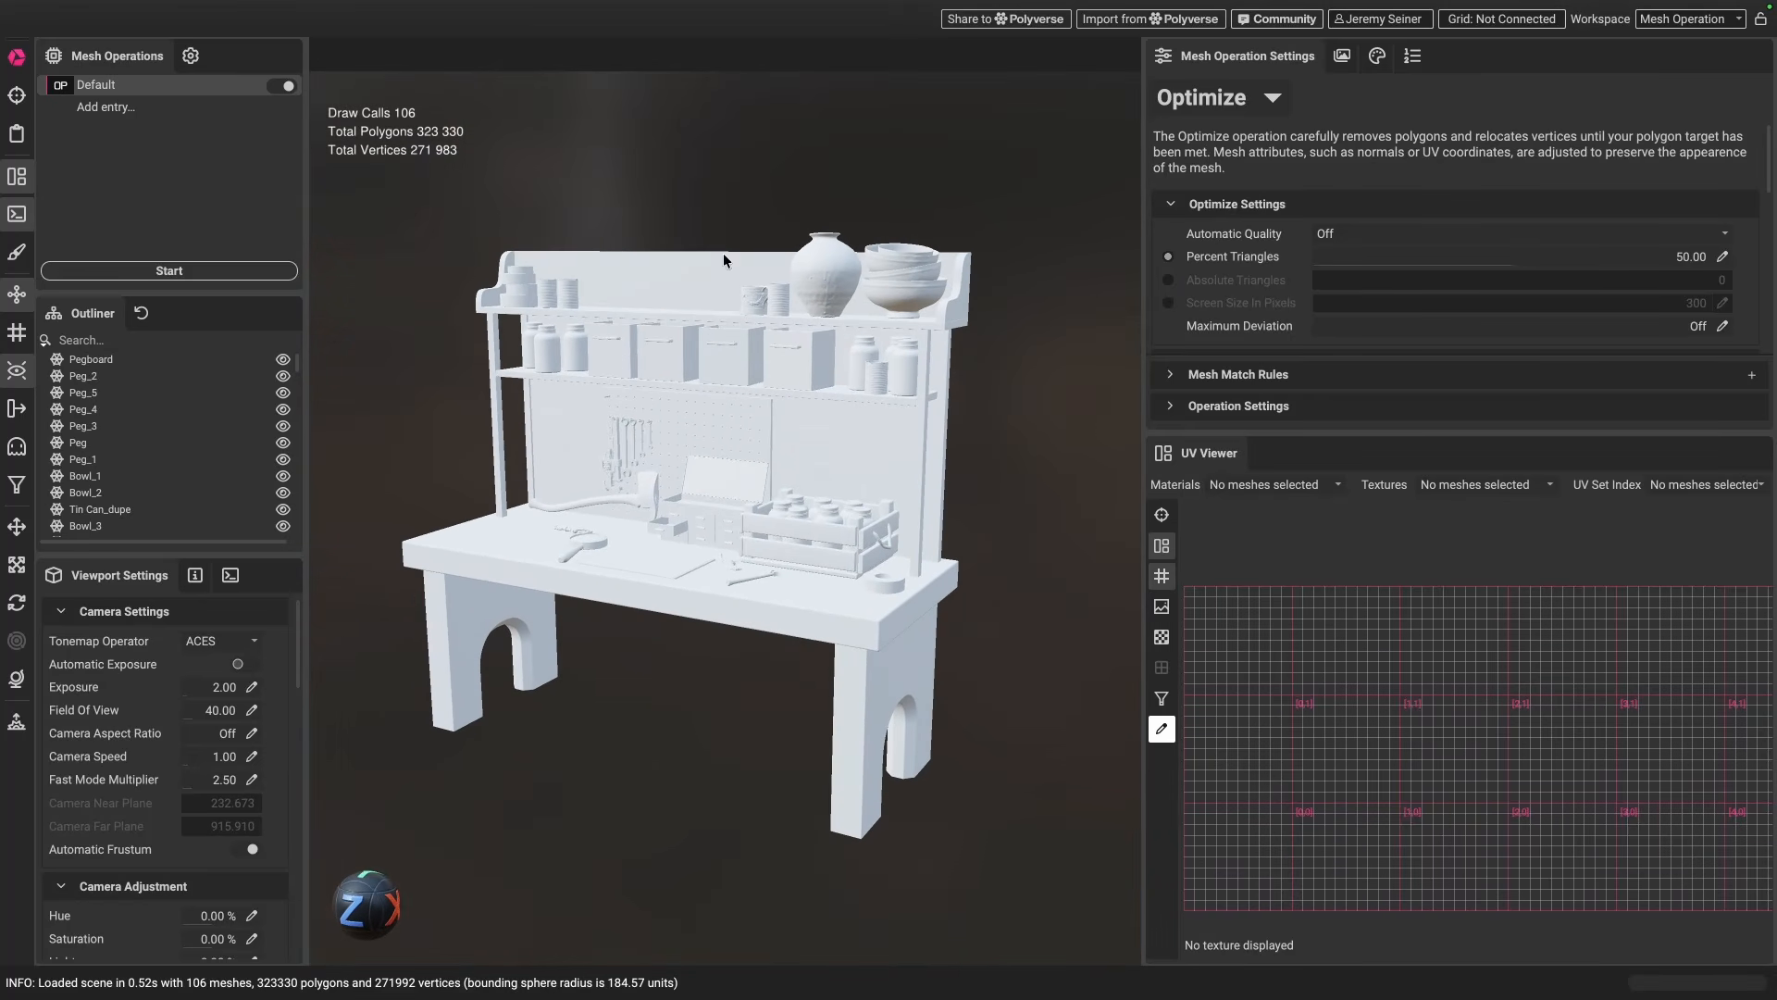
key("ctrl+a")
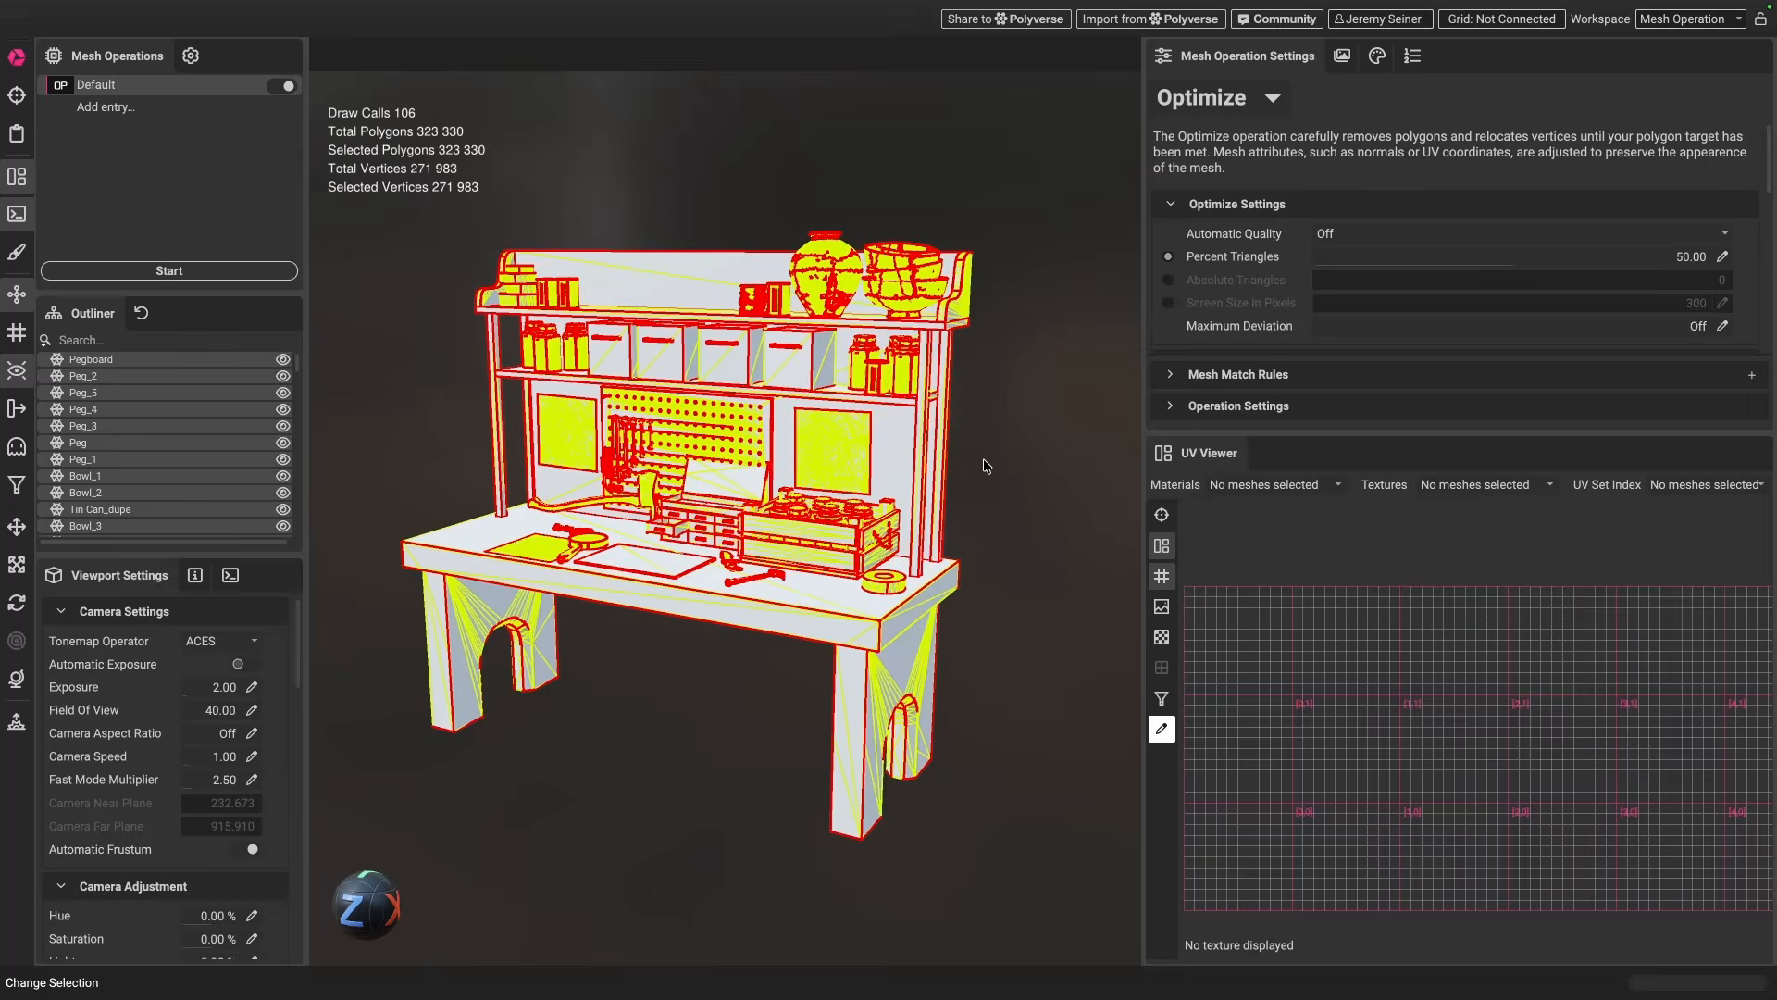
middle_click_drag(1426, 726, 1424, 736, "alt")
scroll(1415, 731, "up", 1)
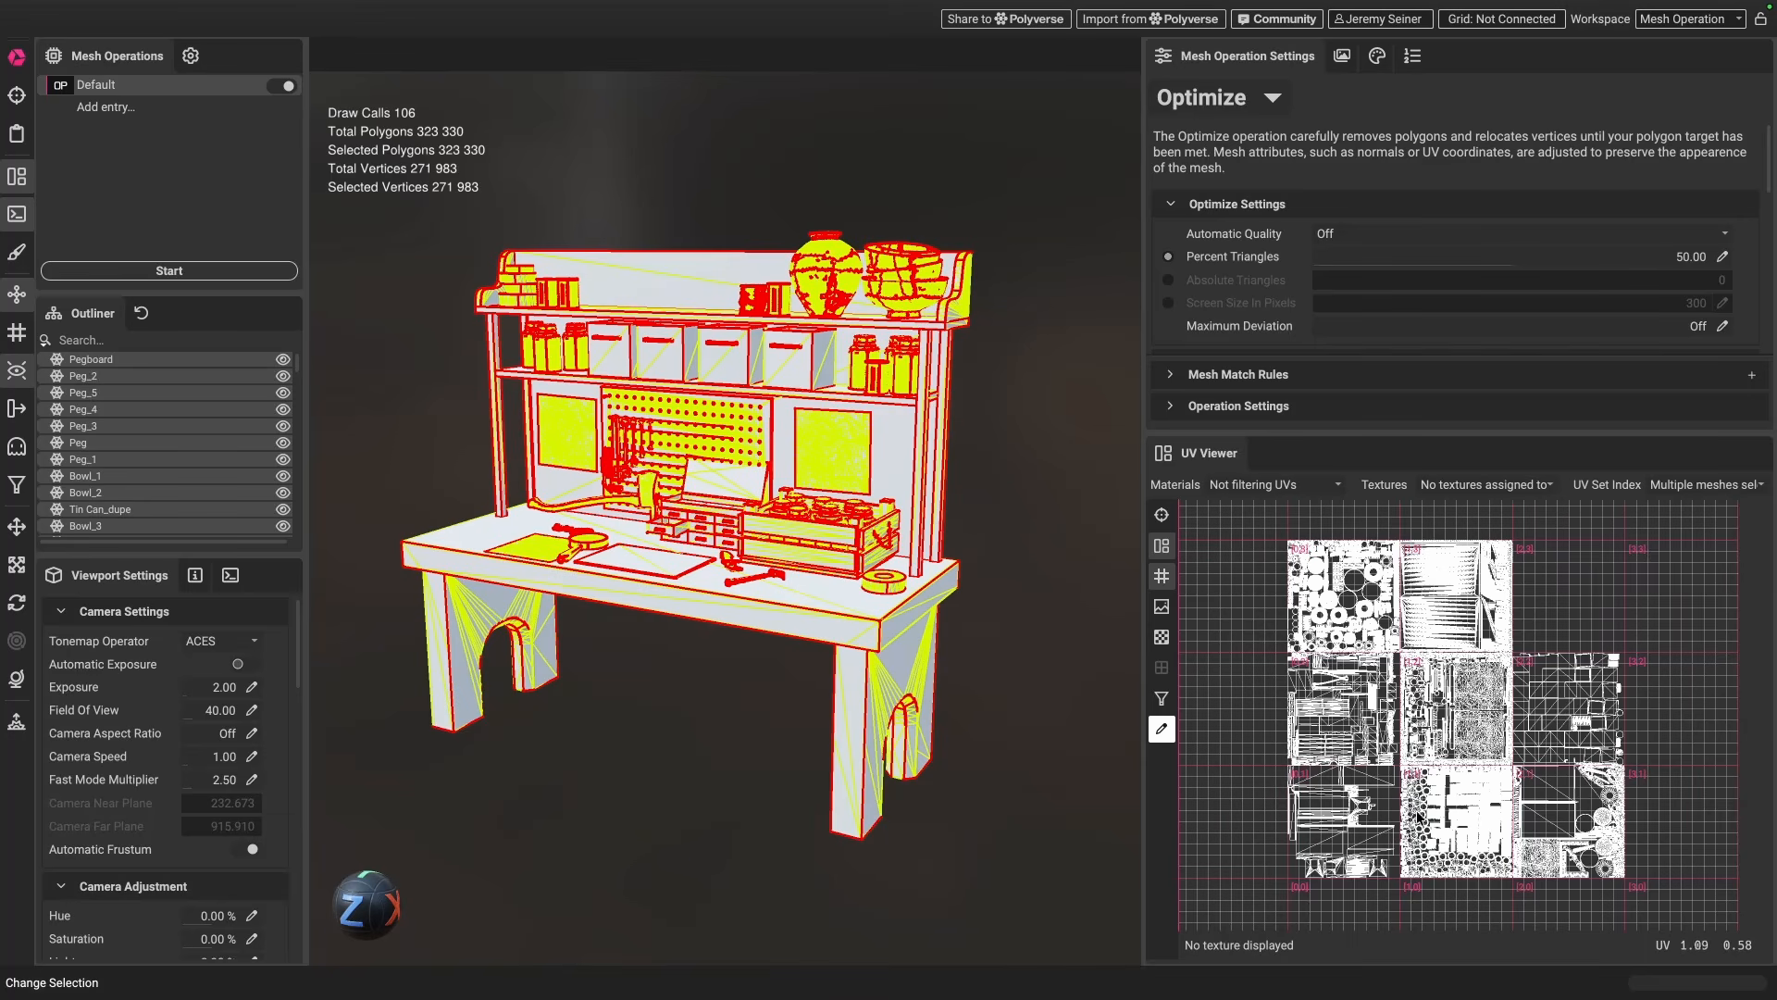
scroll(1427, 789, "up", 5)
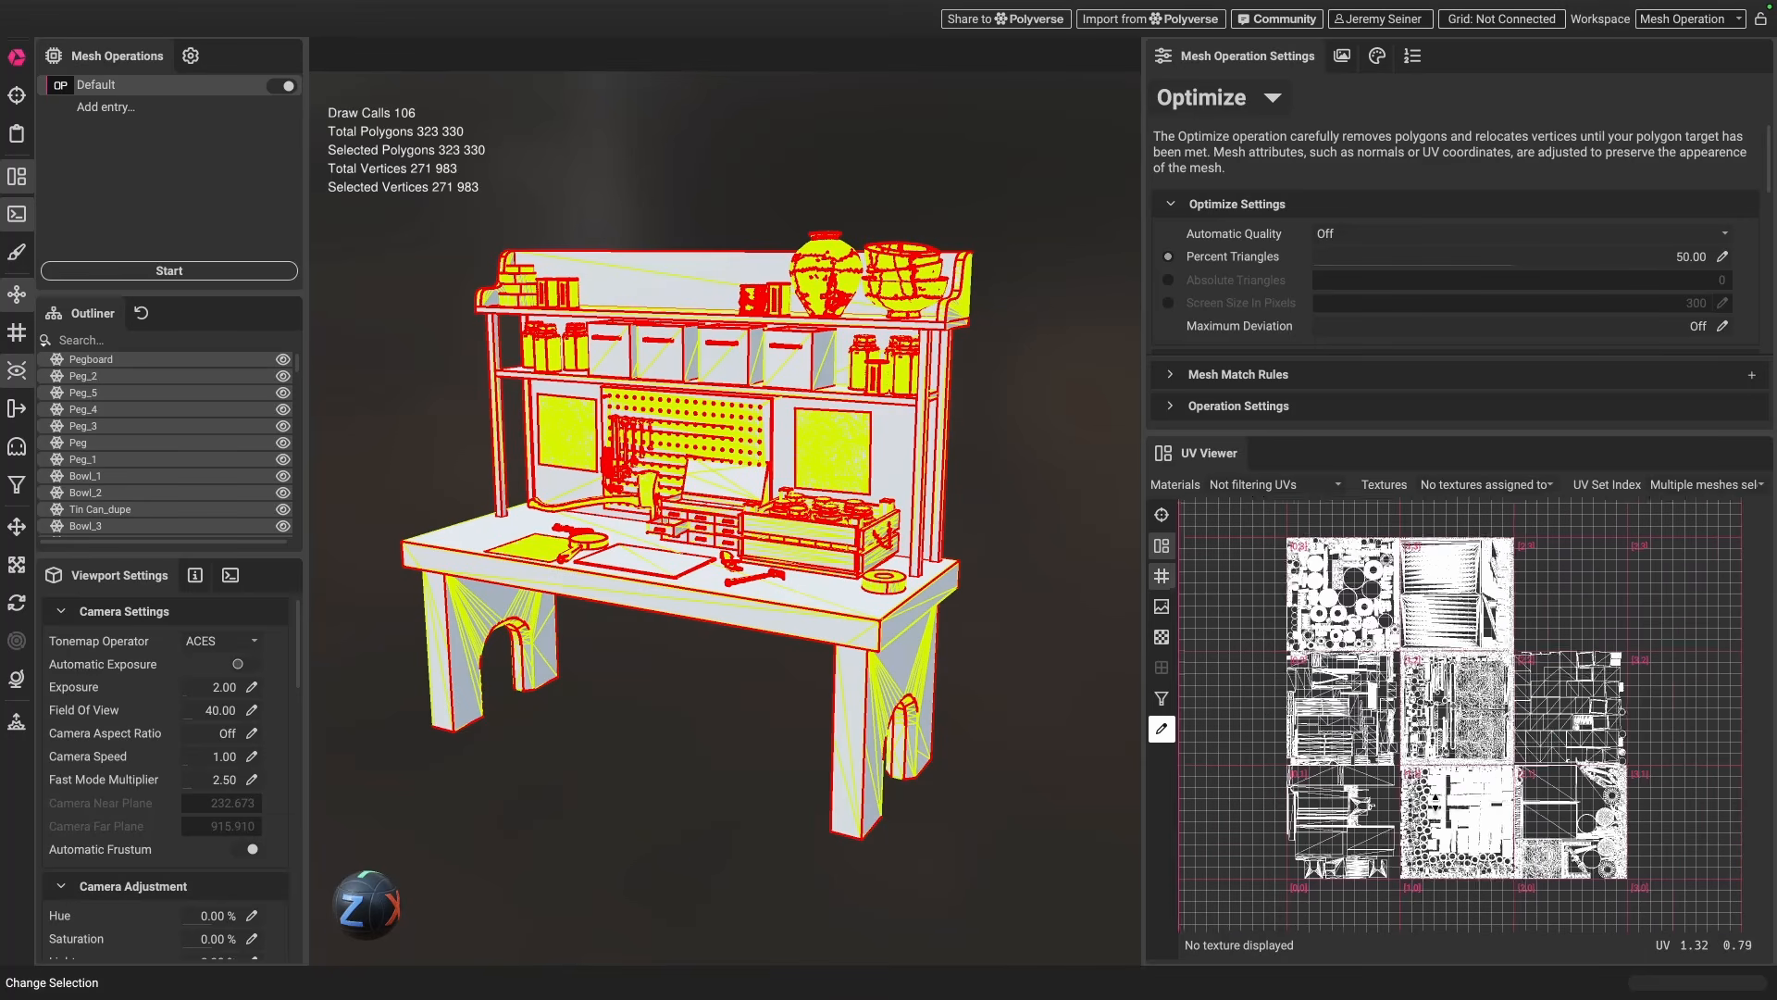
scroll(1425, 789, "down", 5)
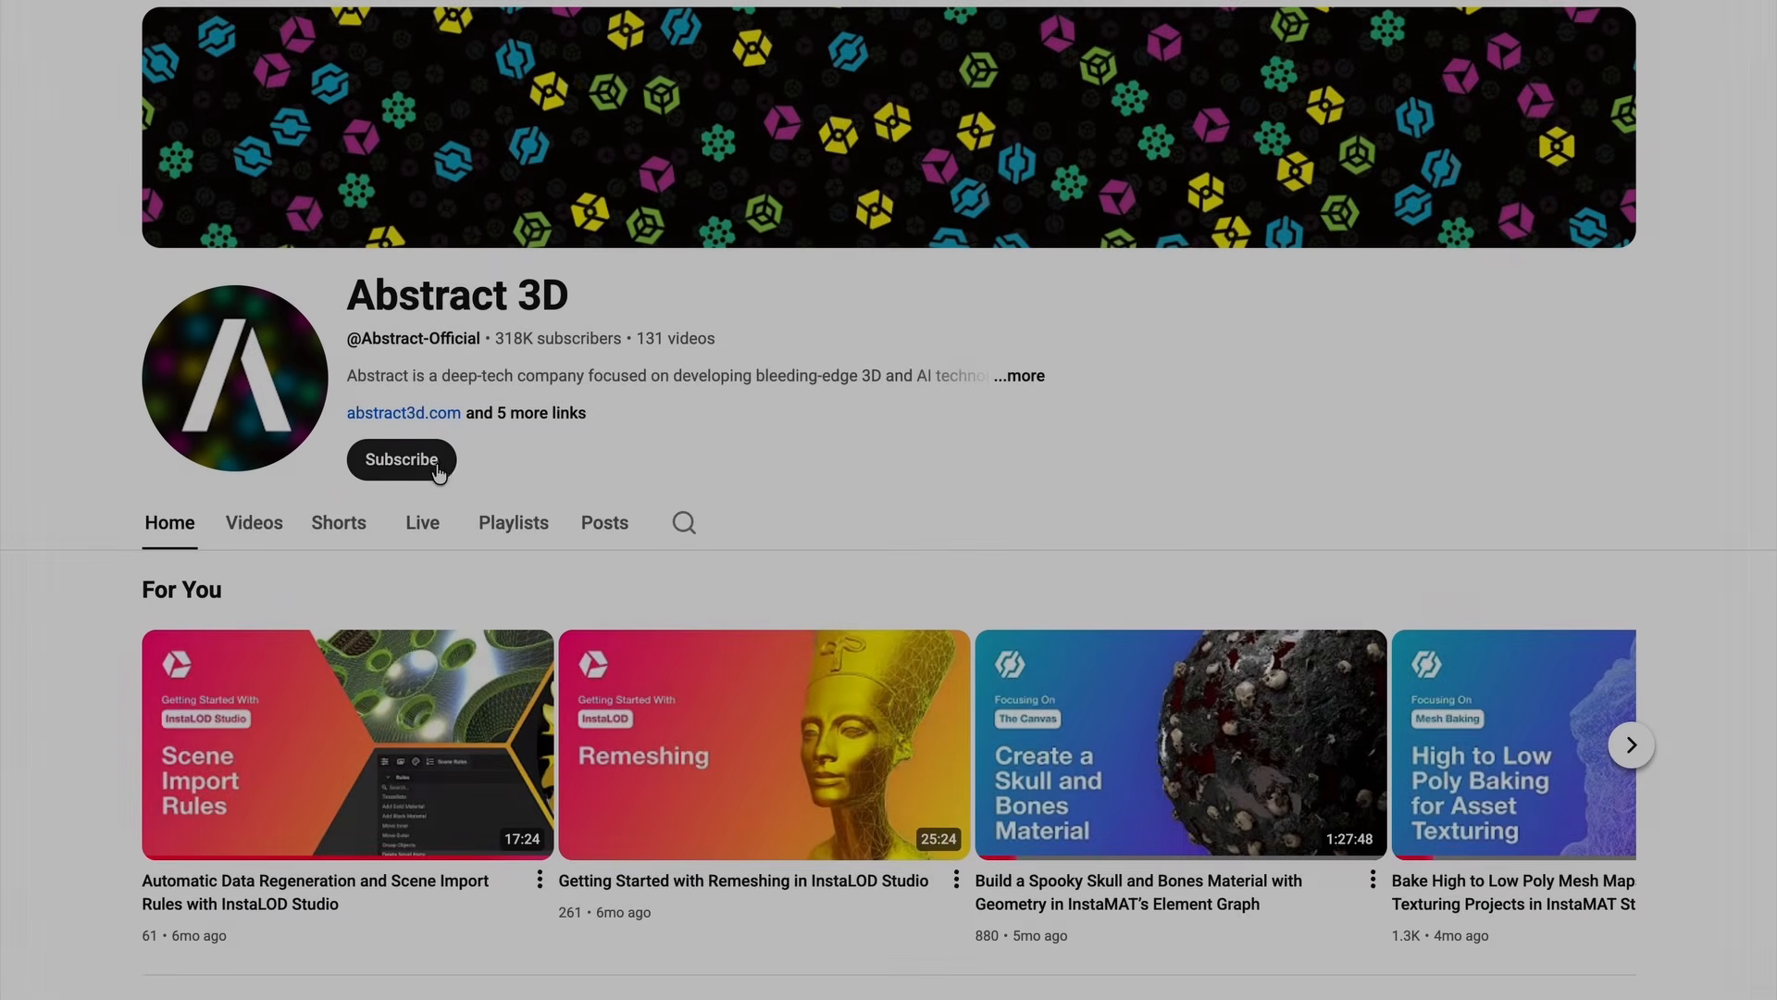
- Subscribe to the Abstract 3D YouTube channel and set its notifications to All
left_click(444, 463)
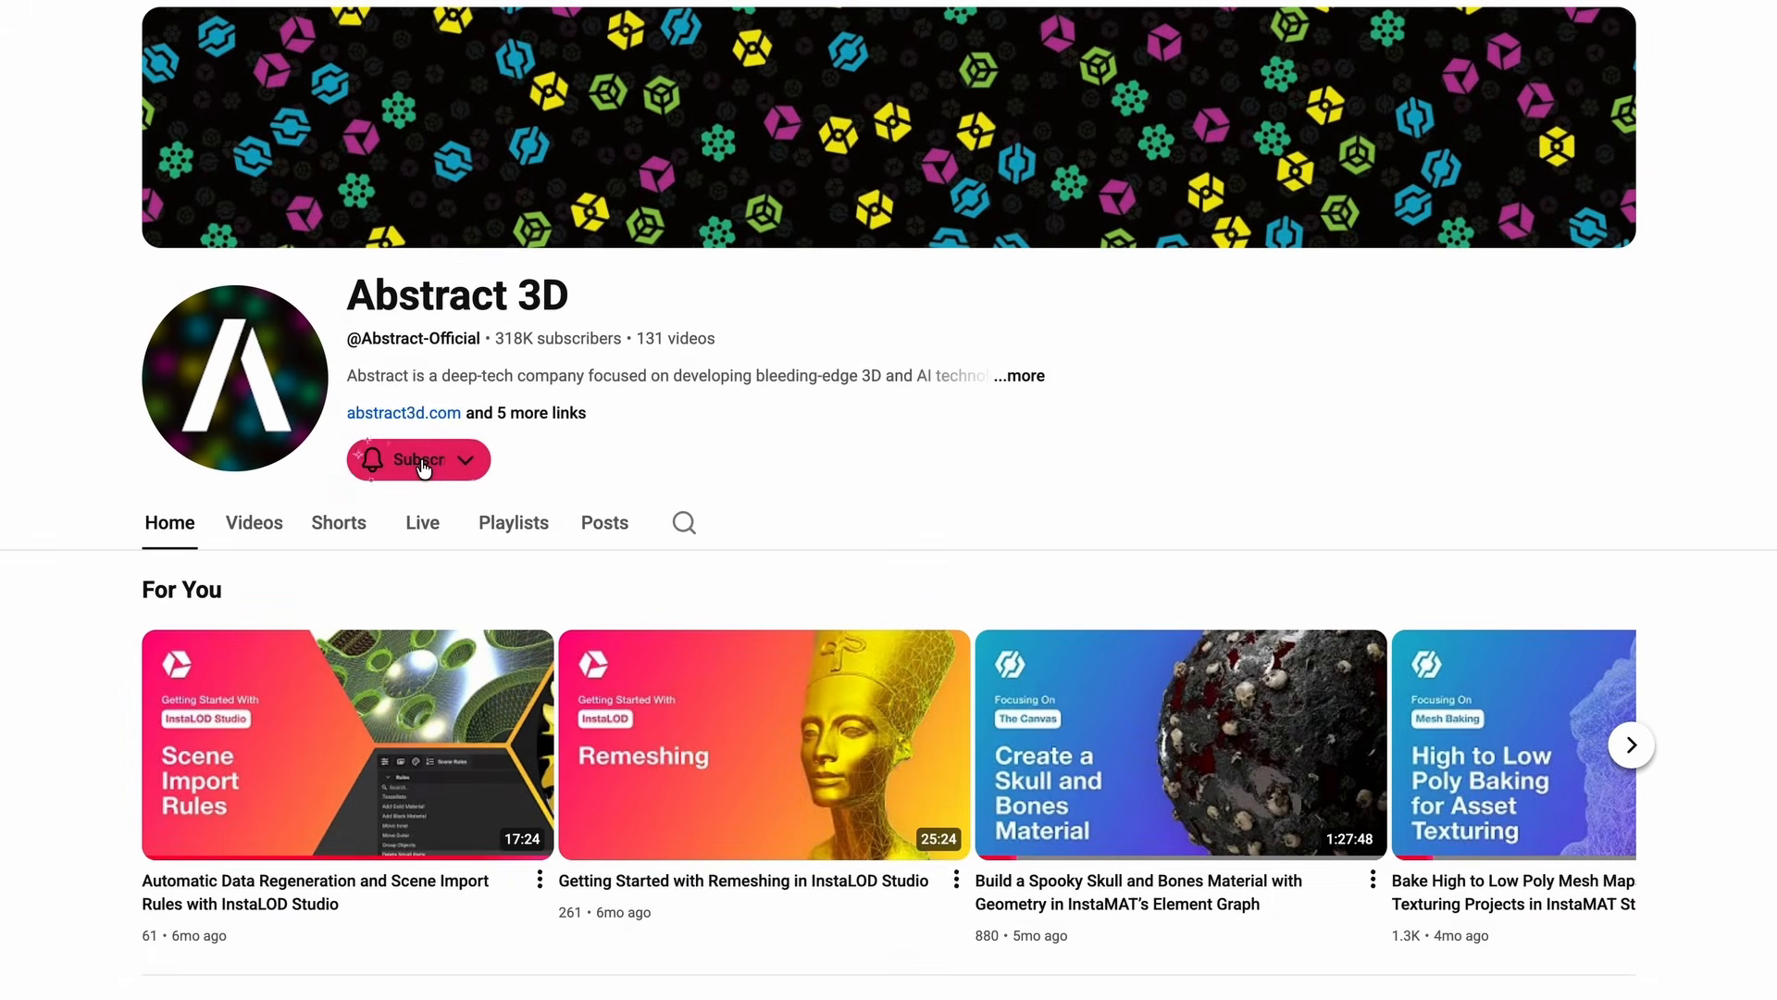
left_click(494, 461)
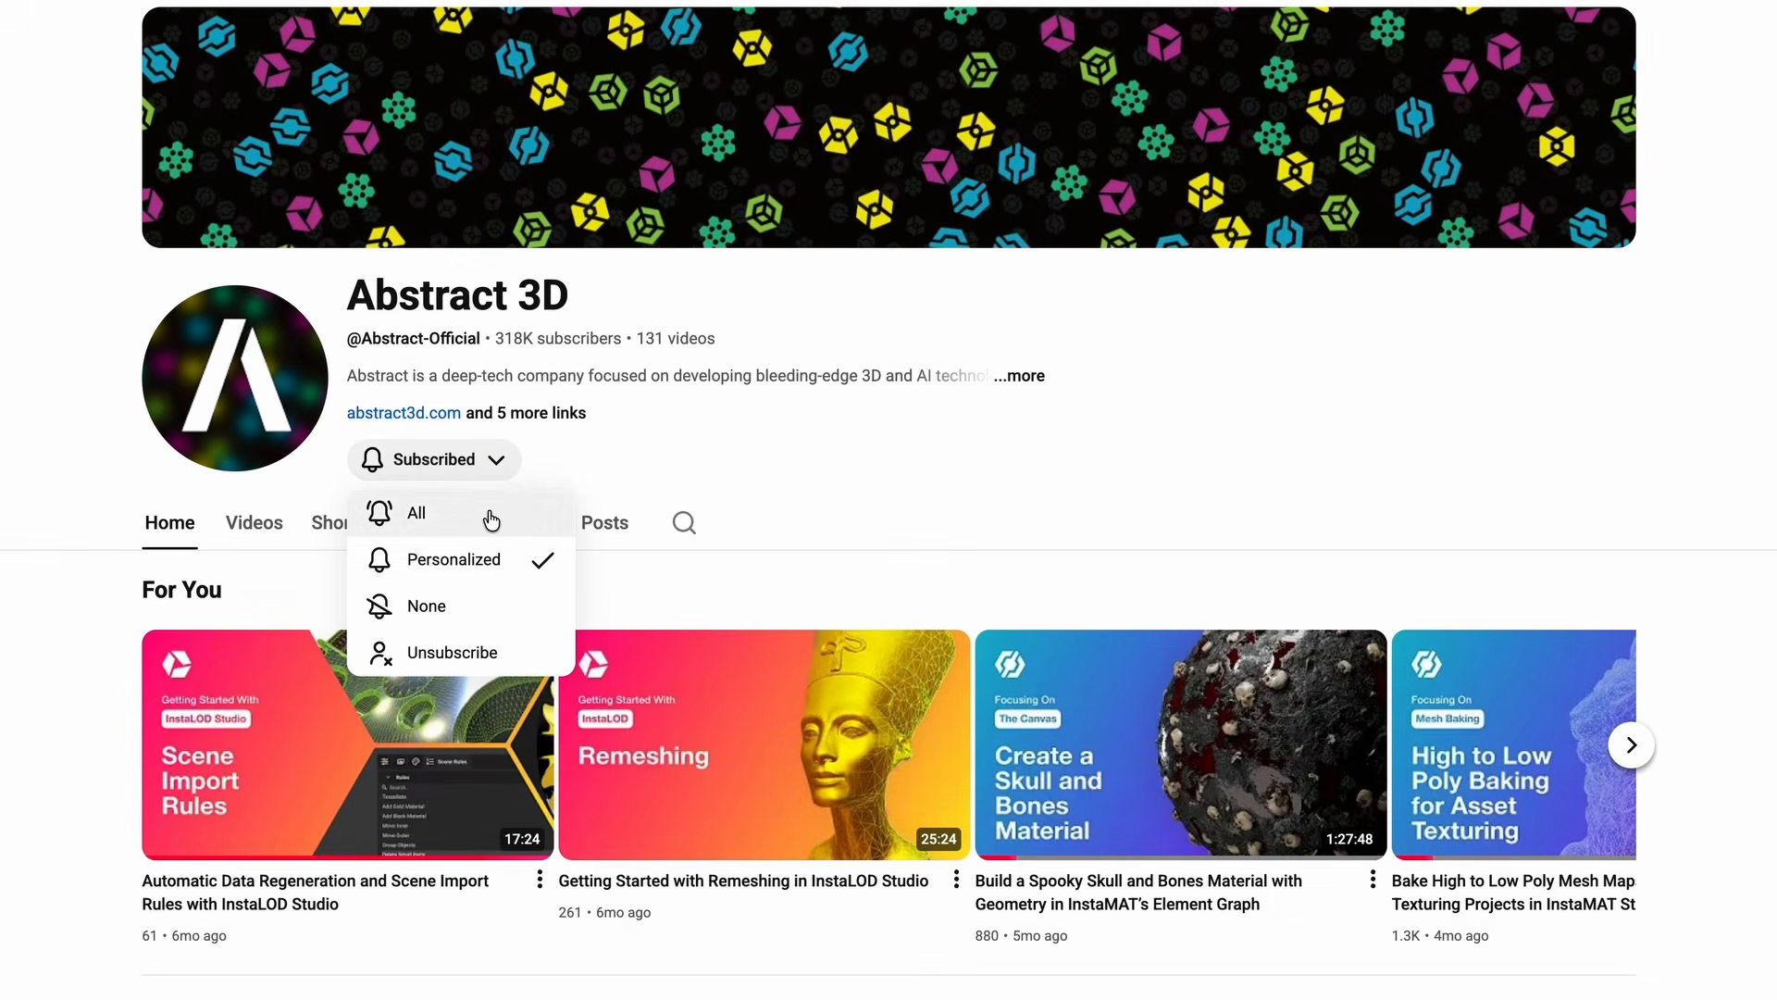
left_click(491, 516)
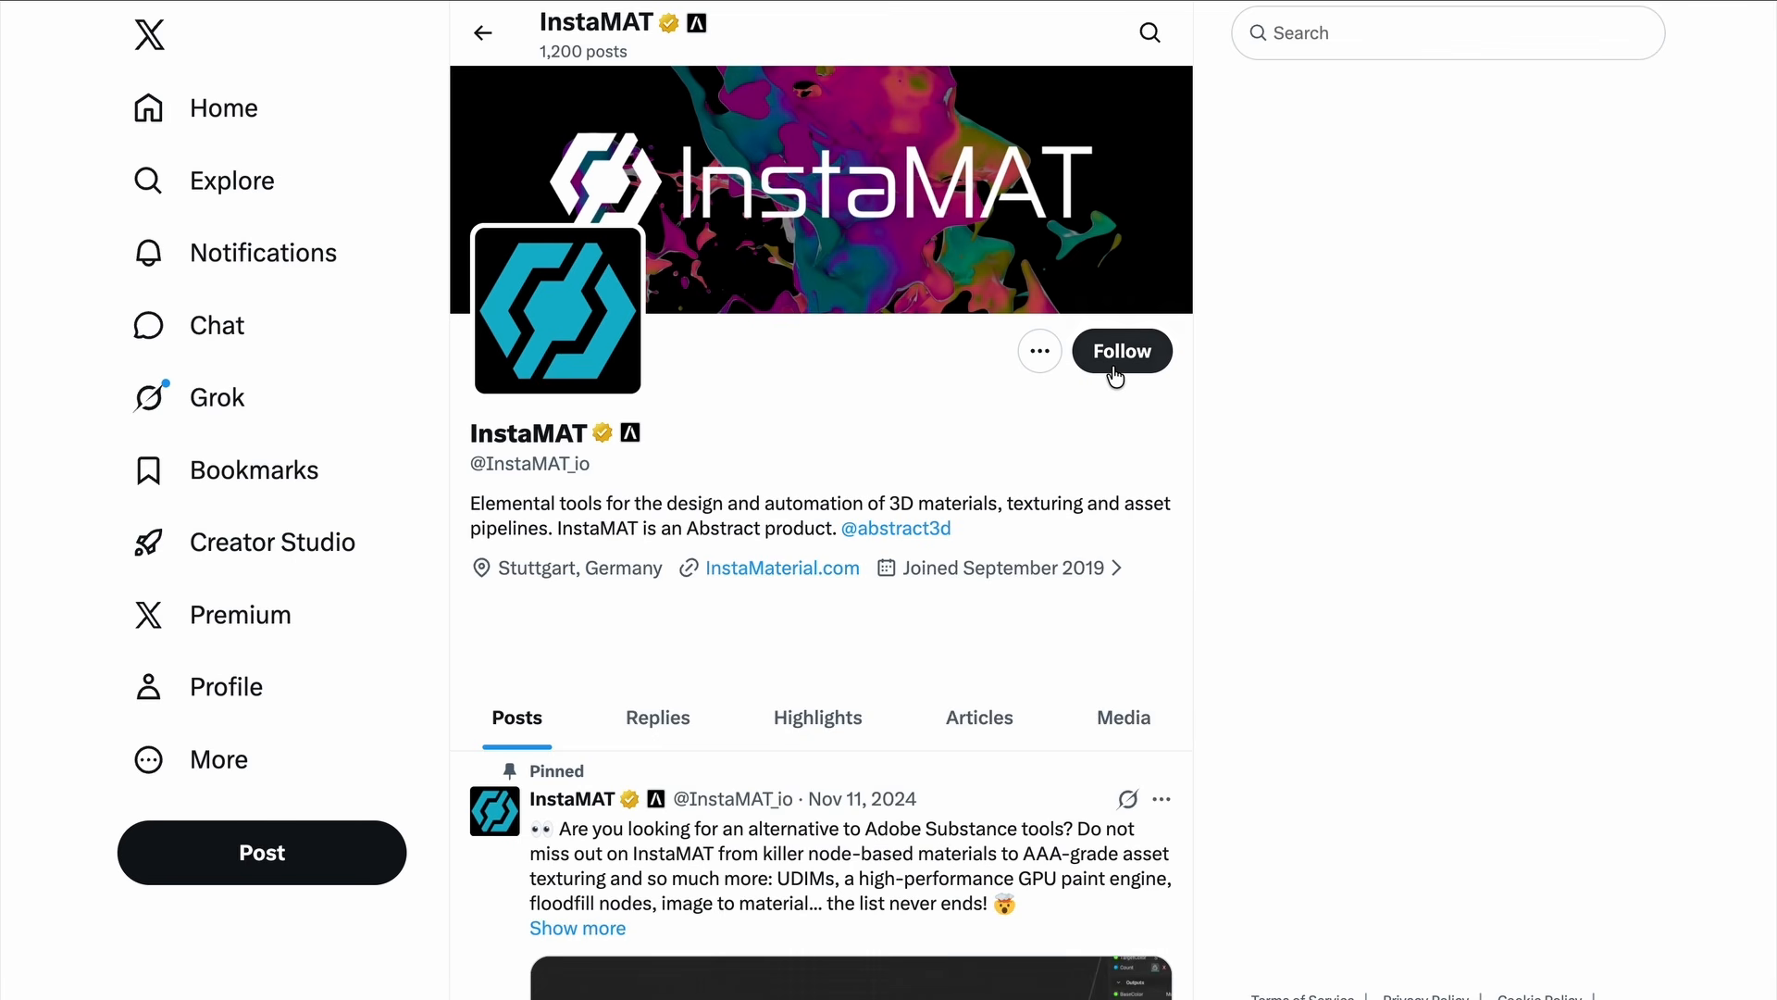
- Follow the InstaMAT account on X and view the categories on the Abstract Community site
left_click(1116, 355)
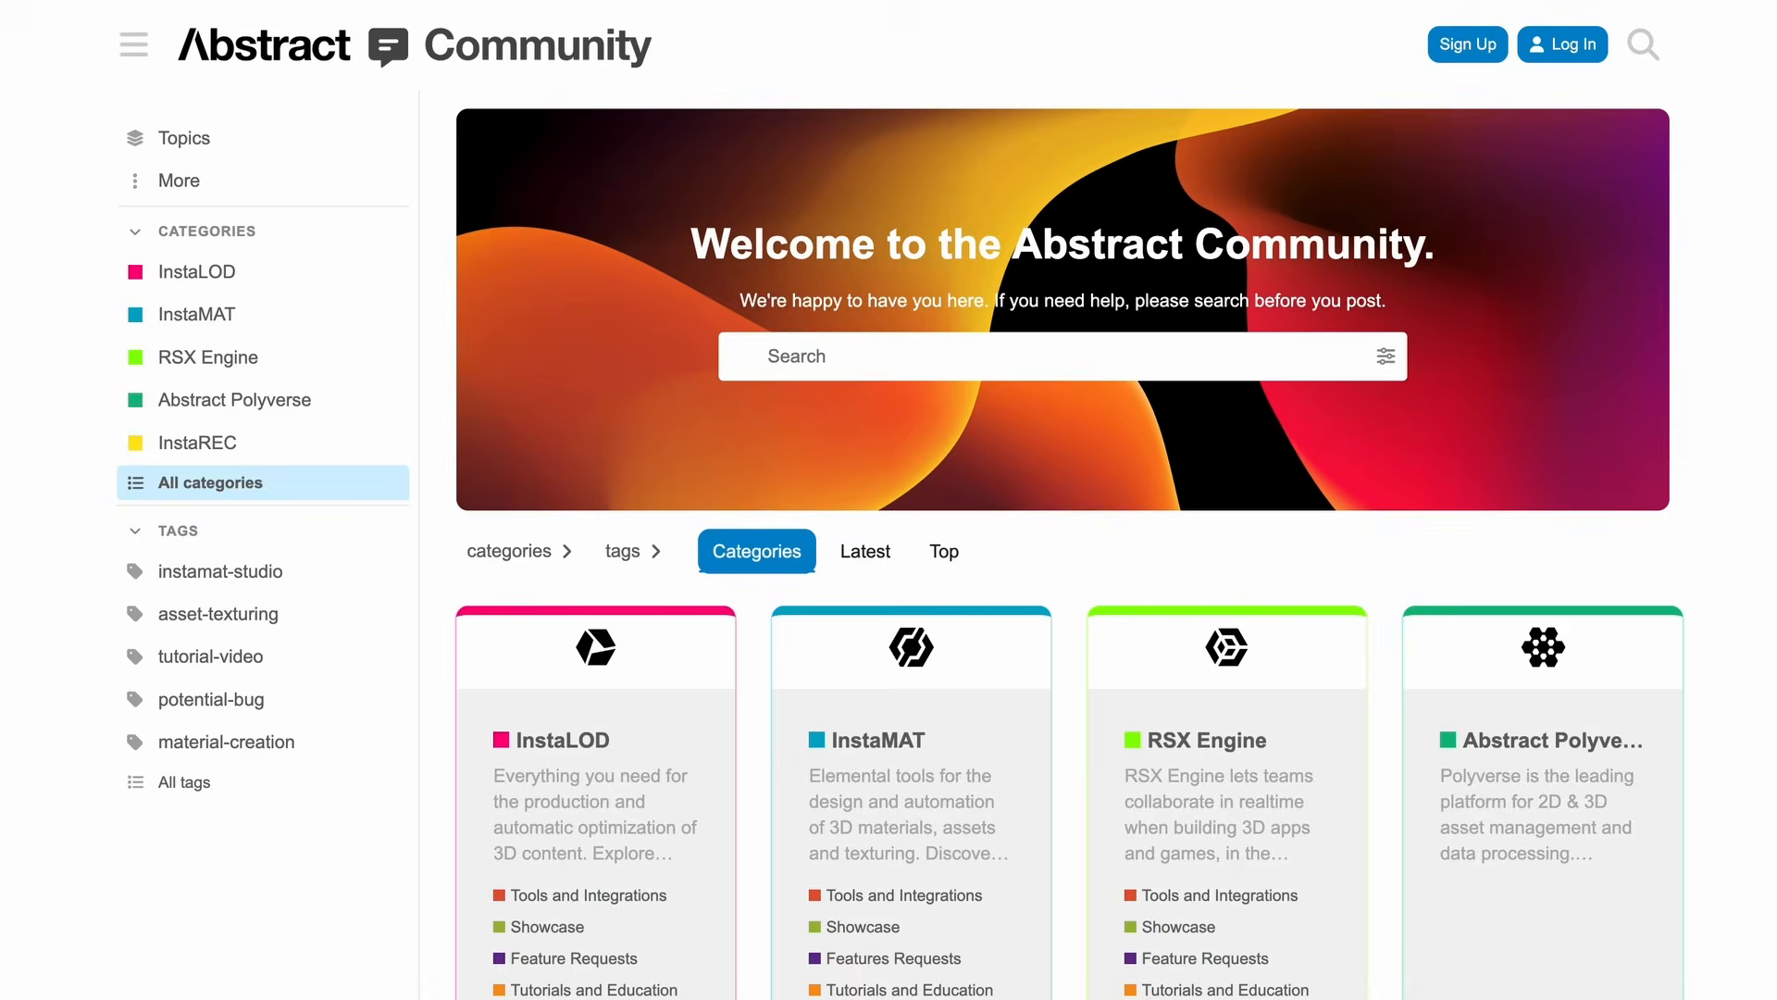
scroll(1069, 543, "down", 3)
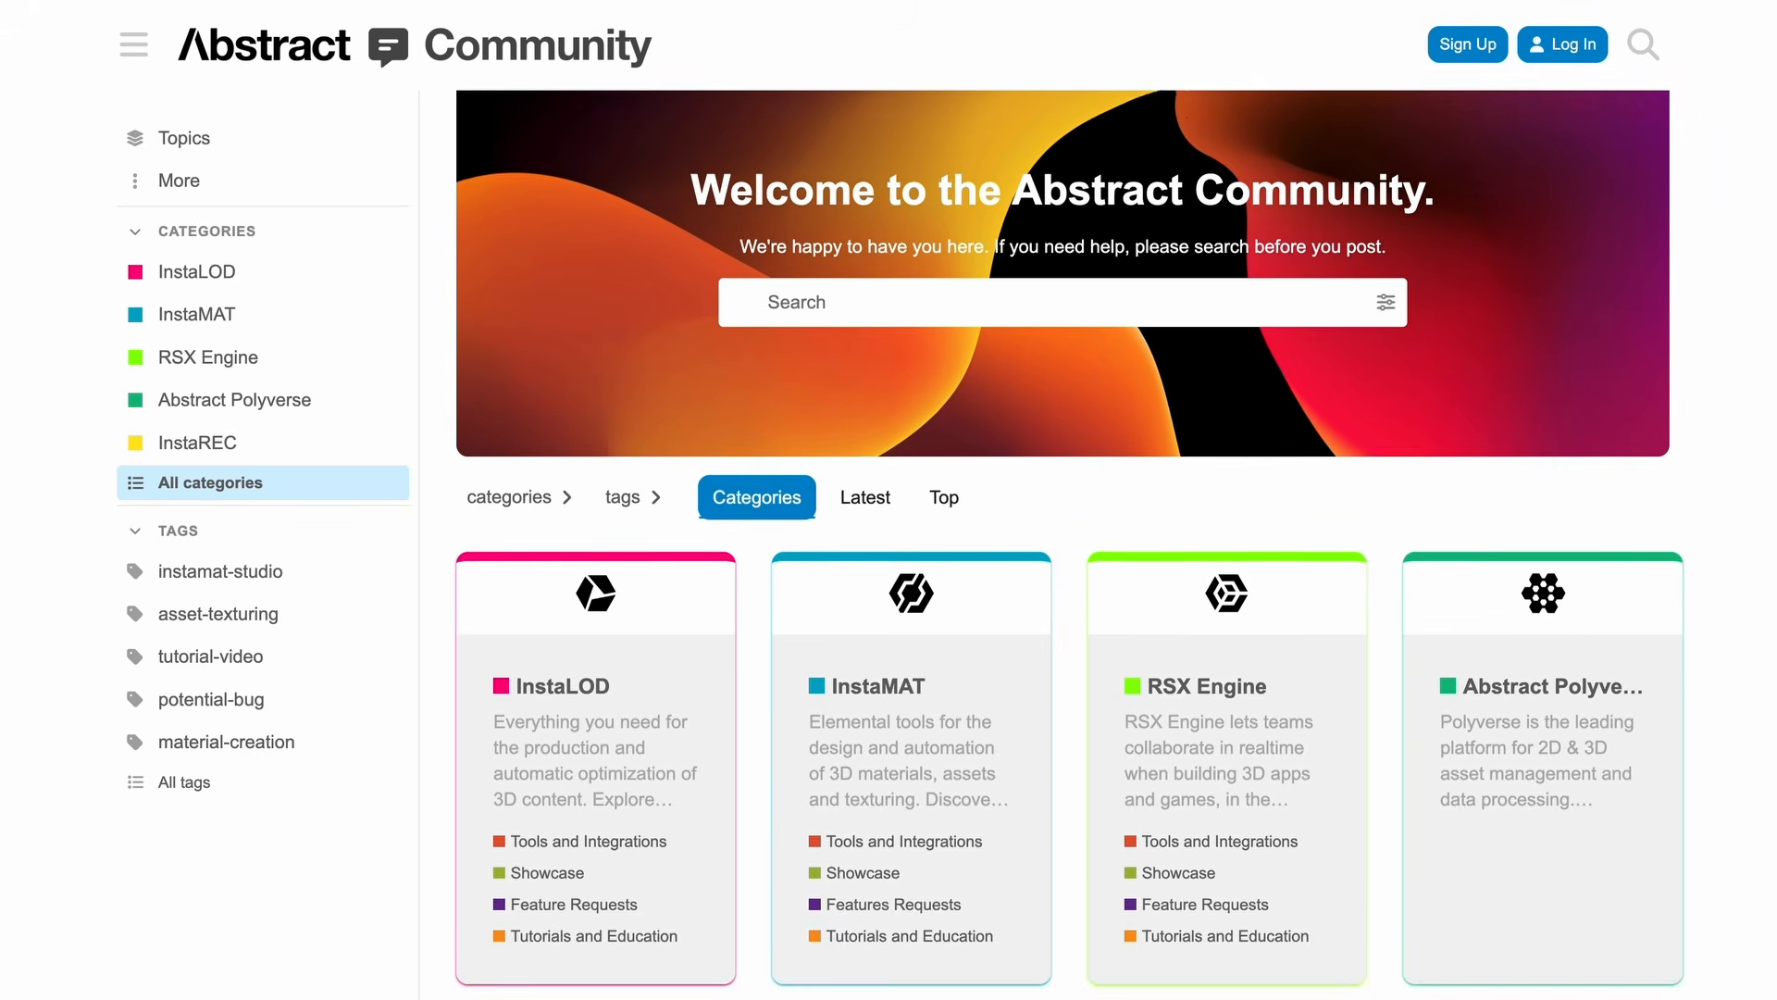